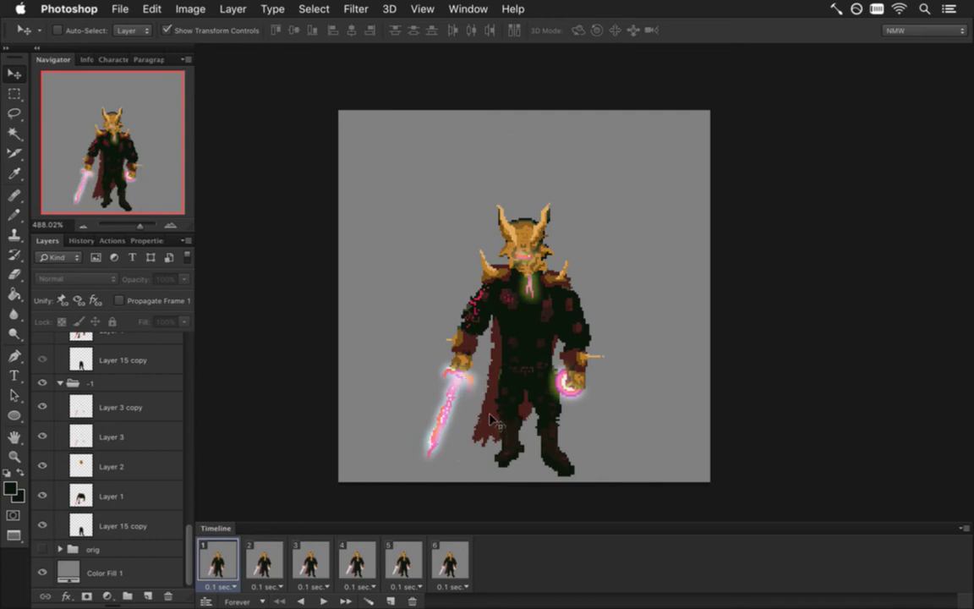
# Step: Step through the six animation frames to compare the character's poses, then stay on frame 3
pyautogui.click(448, 560)
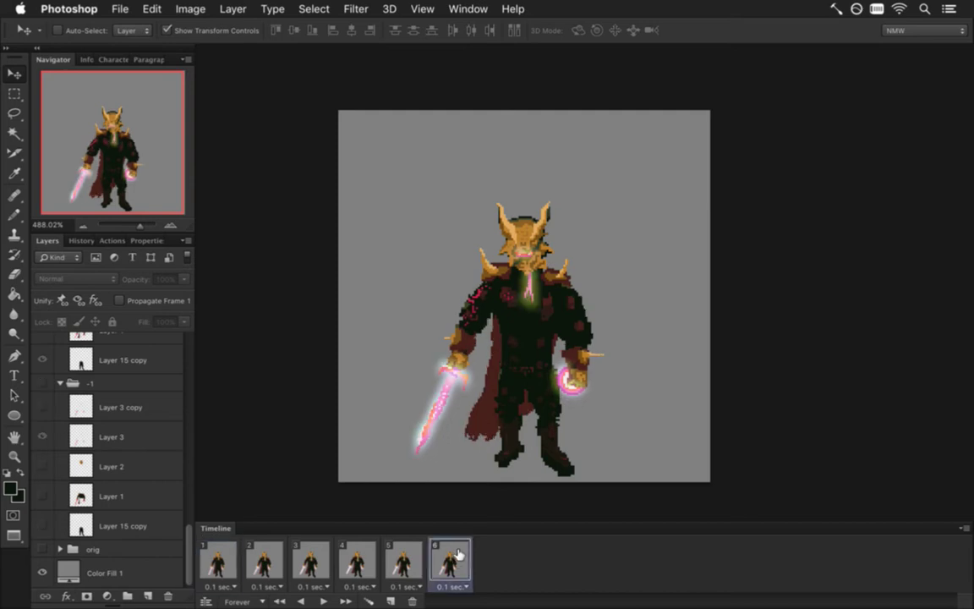
pyautogui.click(406, 559)
pyautogui.click(359, 558)
pyautogui.click(311, 558)
pyautogui.click(265, 558)
pyautogui.click(218, 558)
pyautogui.click(265, 558)
pyautogui.click(305, 556)
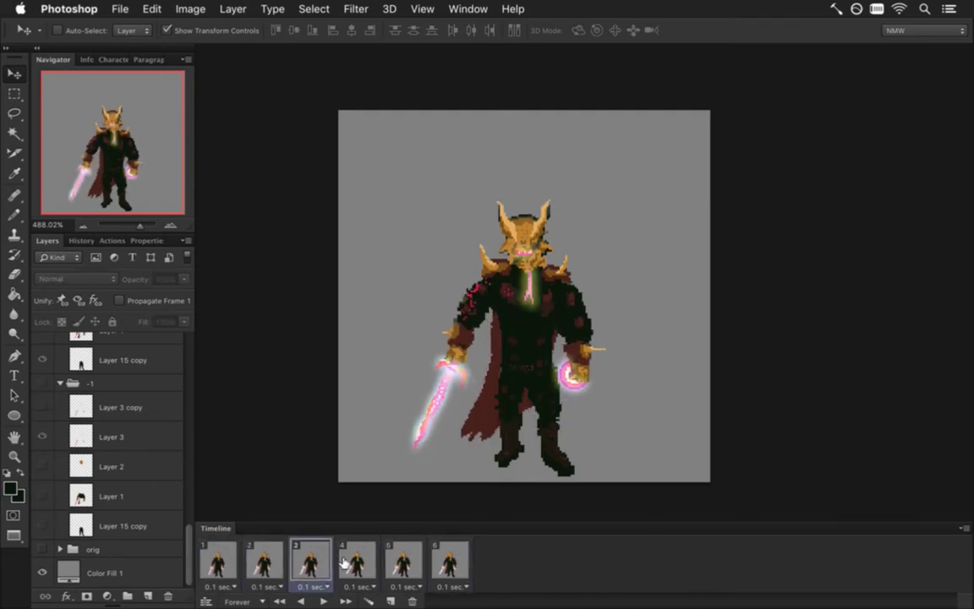
pyautogui.press('m')
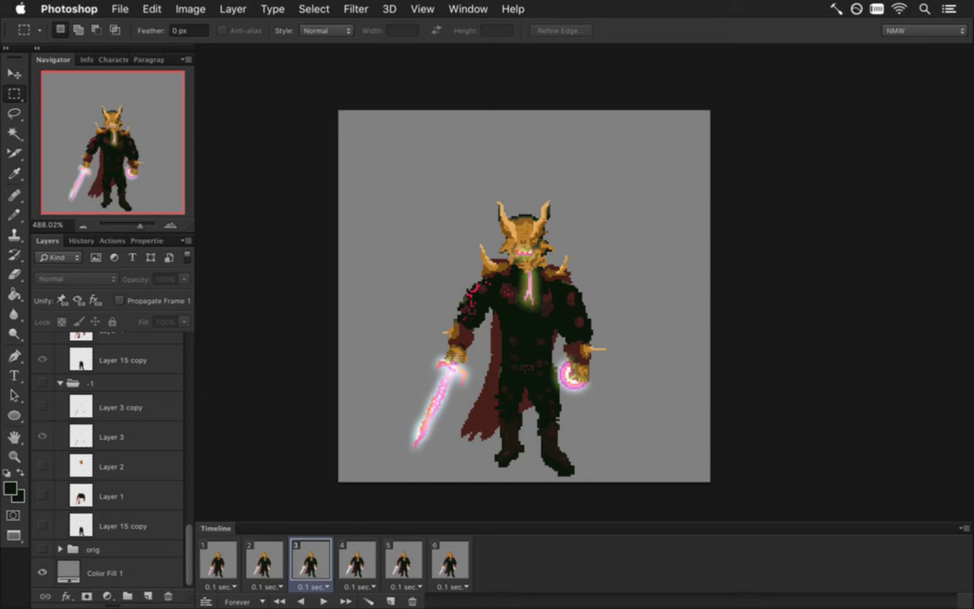
pyautogui.click(265, 557)
pyautogui.click(322, 556)
# Step: Switch to Xcode and build and run the Songbringer project with the MacD scheme
pyautogui.press('super+Tab')
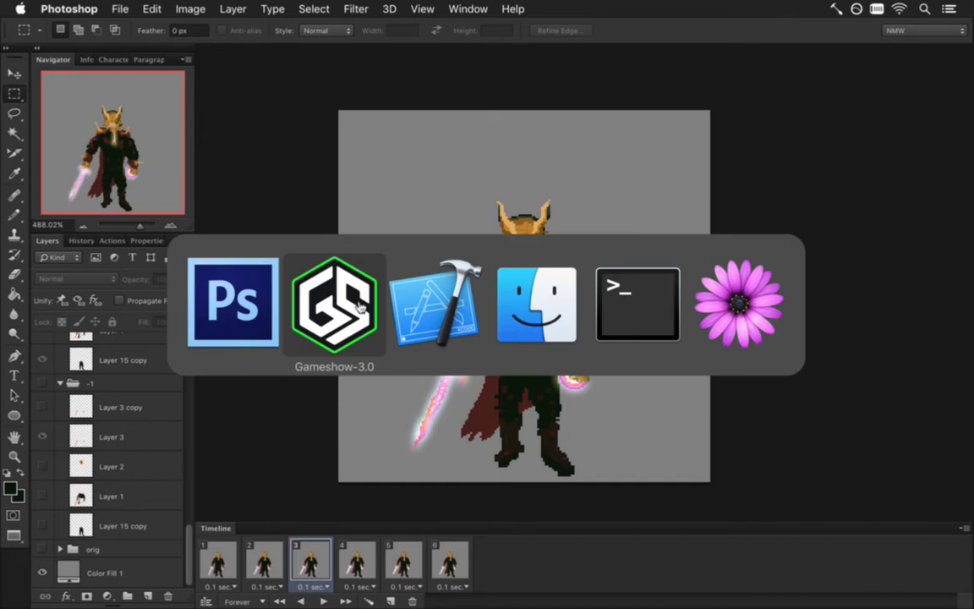
pyautogui.click(440, 331)
pyautogui.click(414, 217)
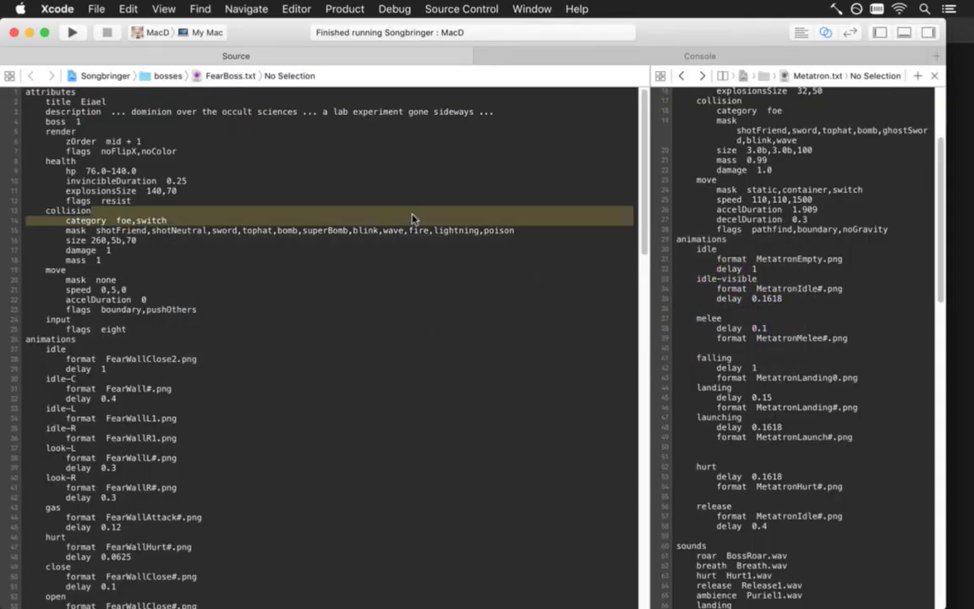
pyautogui.click(414, 205)
pyautogui.press('super+r')
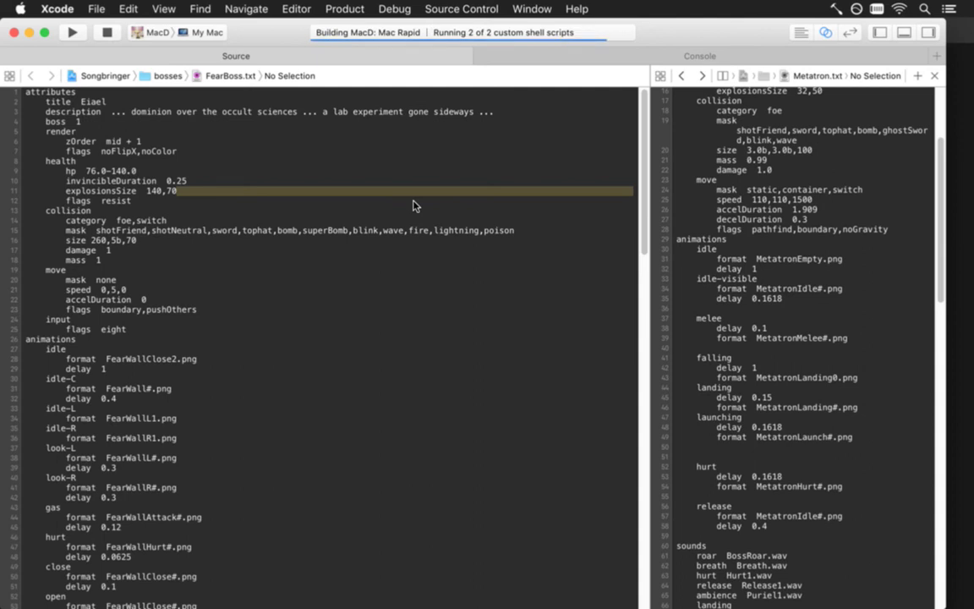
# Step: Switch back to Photoshop and review all six melee animation frames, examining how the cape, sword and glow move
pyautogui.press('super+Tab')
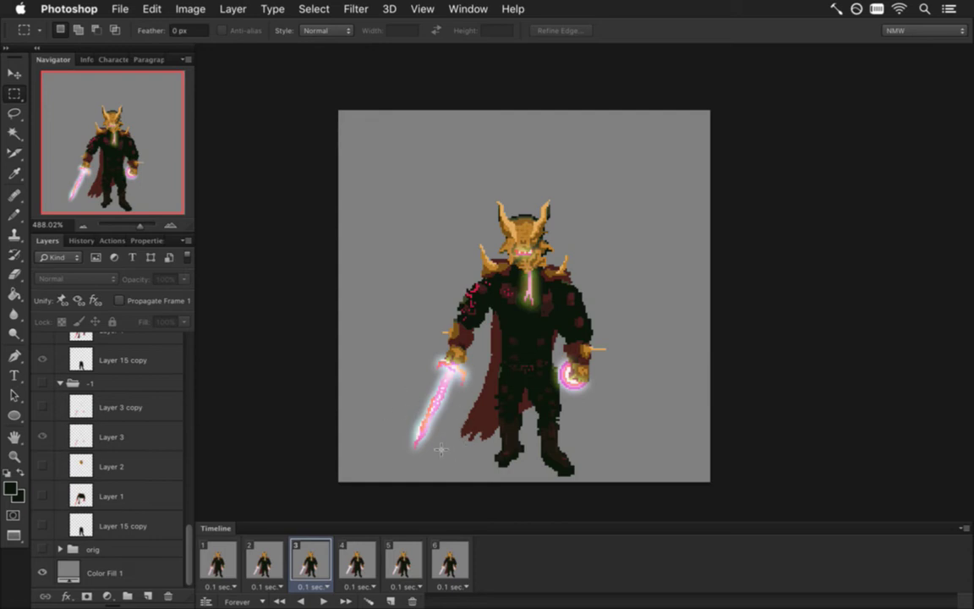
pyautogui.click(218, 566)
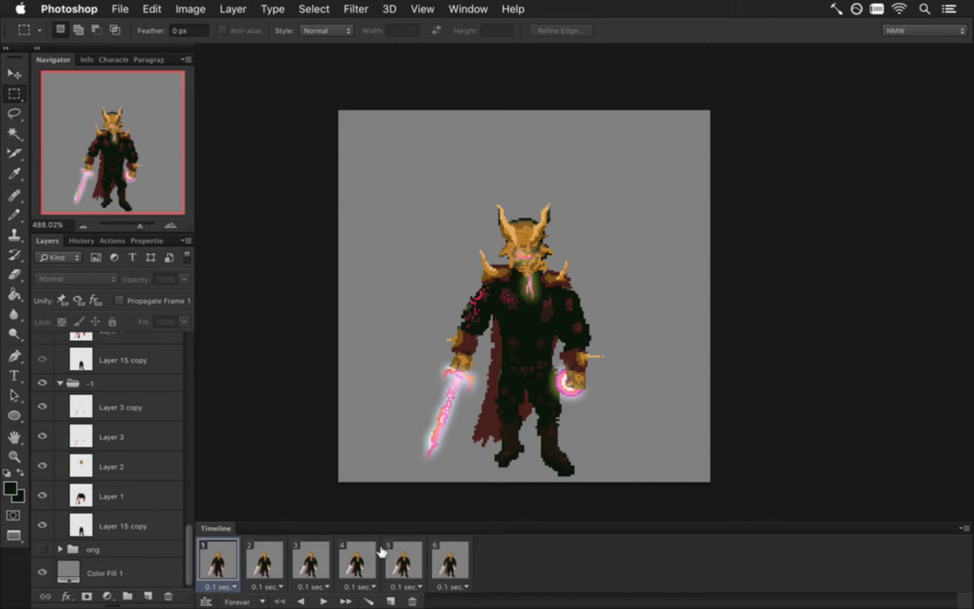
pyautogui.click(470, 9)
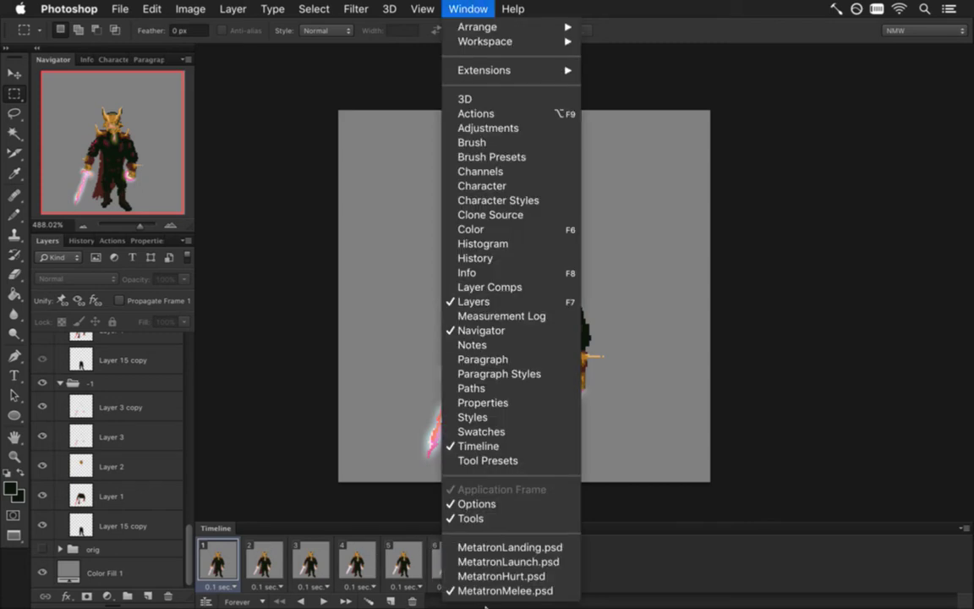
pyautogui.click(283, 524)
pyautogui.click(264, 565)
pyautogui.click(310, 565)
pyautogui.click(364, 568)
pyautogui.click(402, 562)
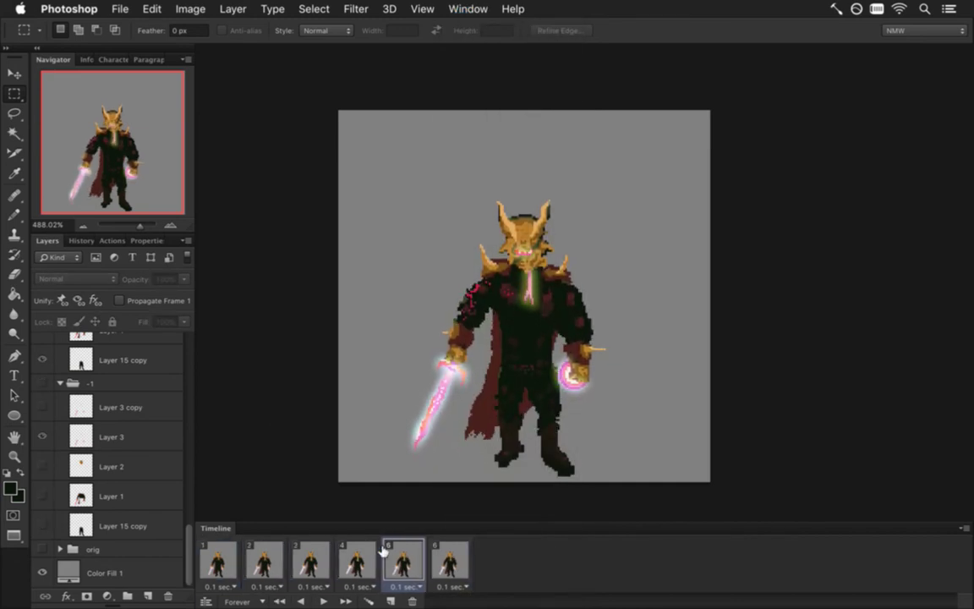
pyautogui.click(359, 562)
pyautogui.click(307, 557)
pyautogui.click(216, 558)
pyautogui.click(264, 560)
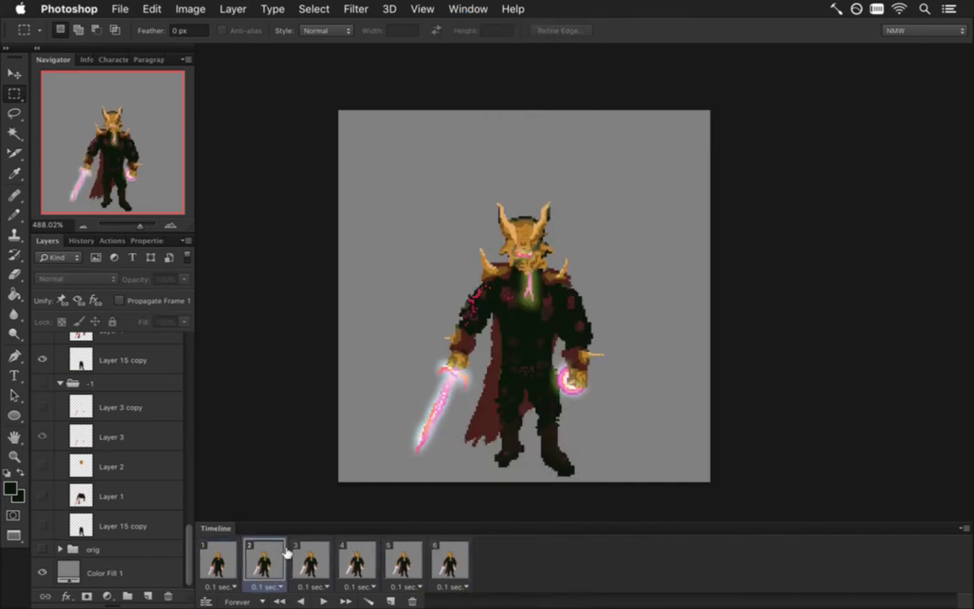
pyautogui.click(311, 558)
pyautogui.click(359, 563)
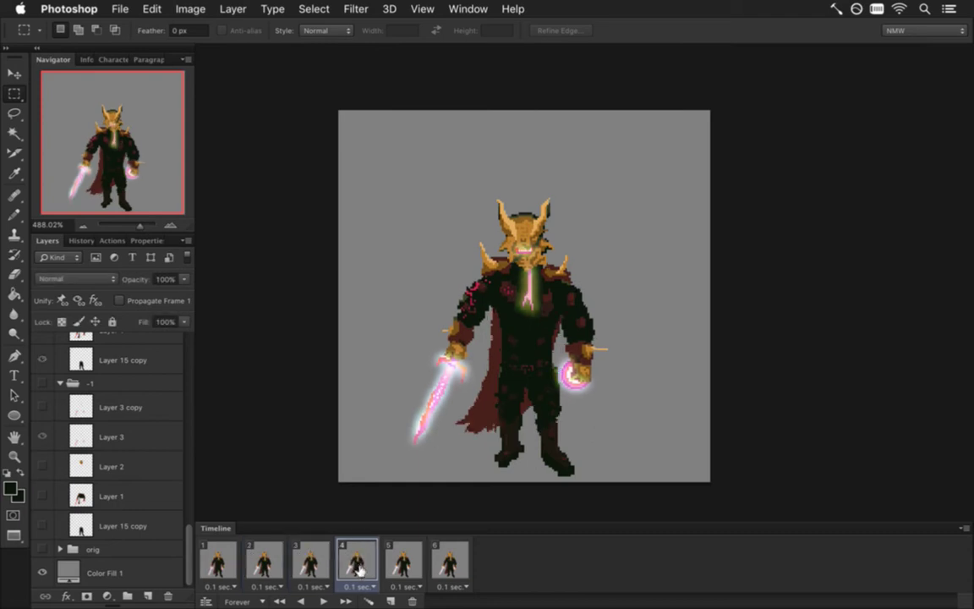
pyautogui.click(402, 562)
pyautogui.click(446, 565)
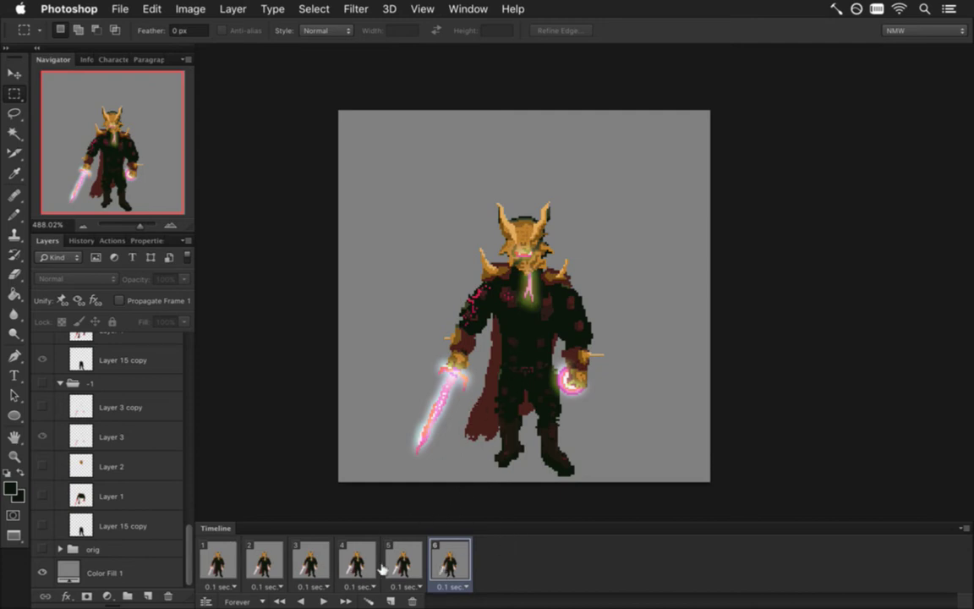
pyautogui.click(218, 561)
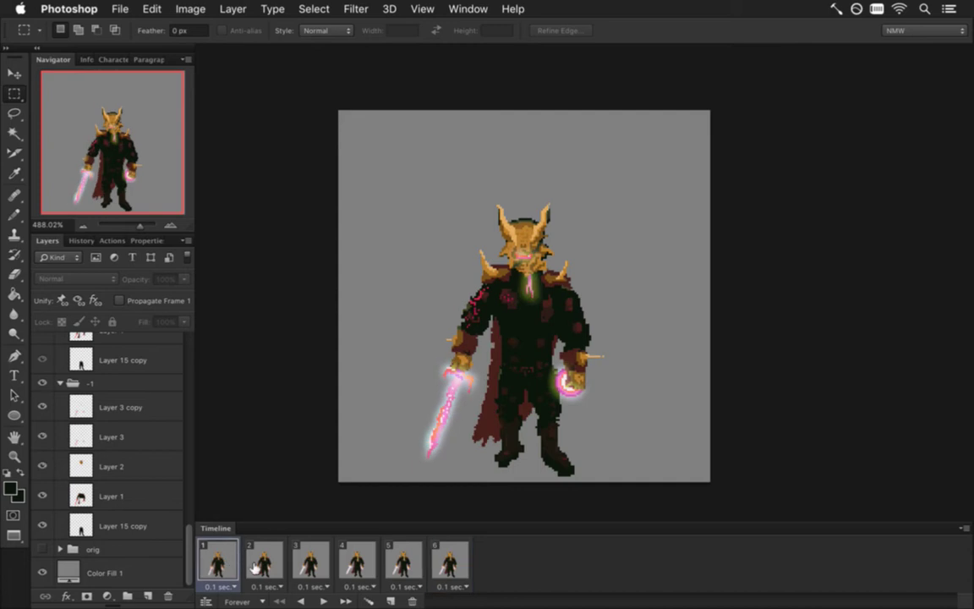
pyautogui.click(275, 563)
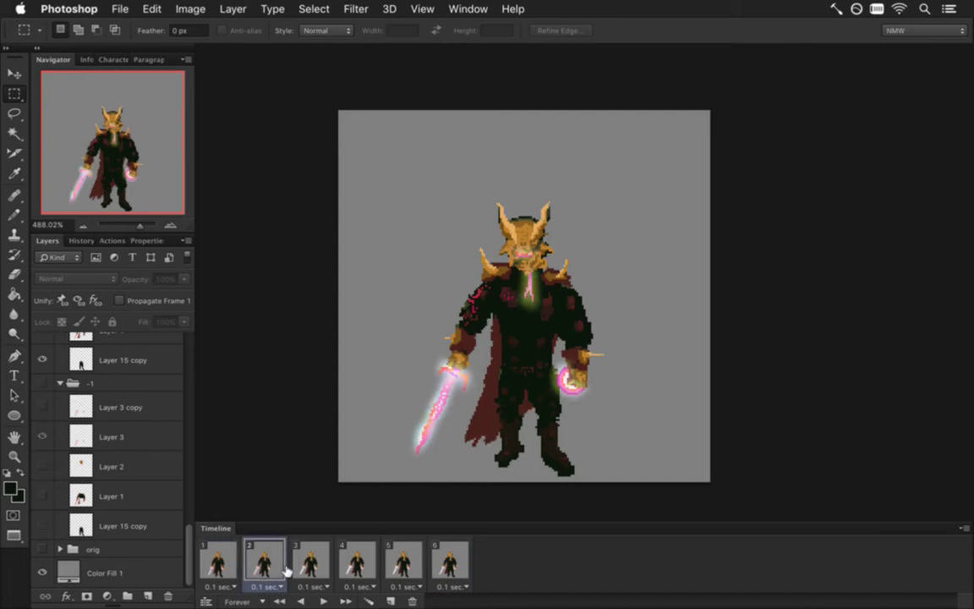
# Step: In frame 1, delete the glow layers Layer 3 copy and Layer 3 from group -1
pyautogui.click(226, 566)
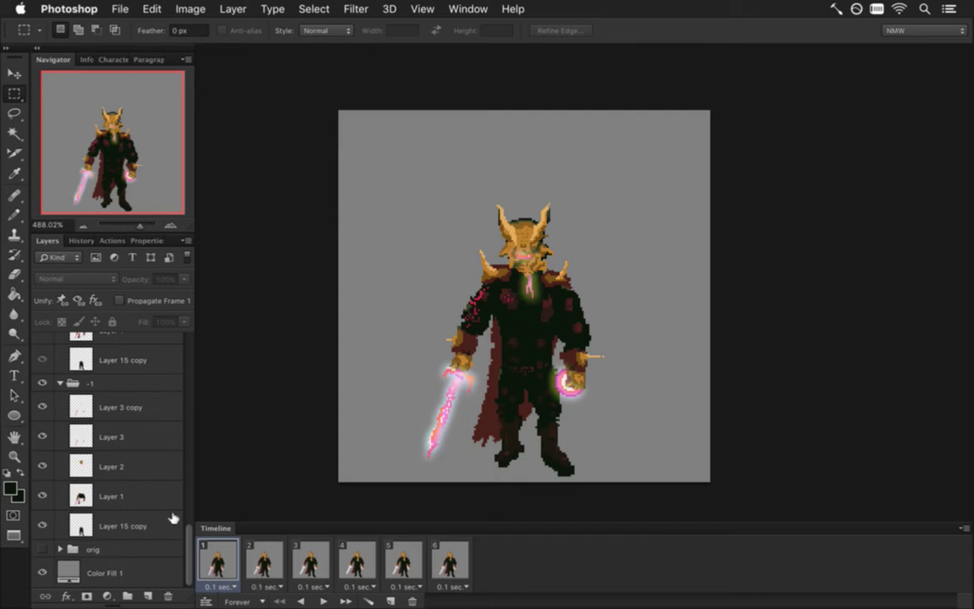
pyautogui.click(126, 407)
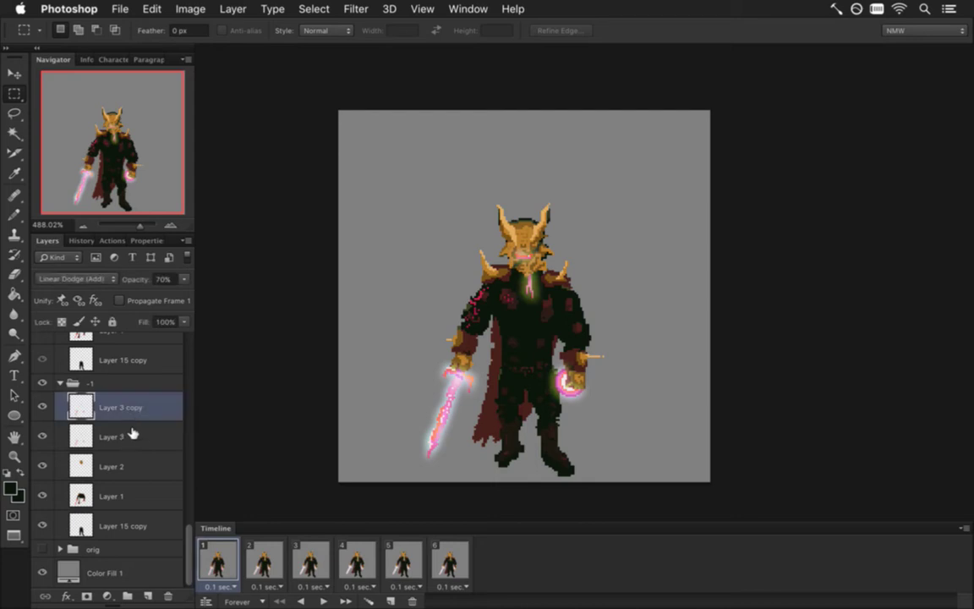
pyautogui.keyDown('shift'); pyautogui.click(134, 437); pyautogui.keyUp('shift')
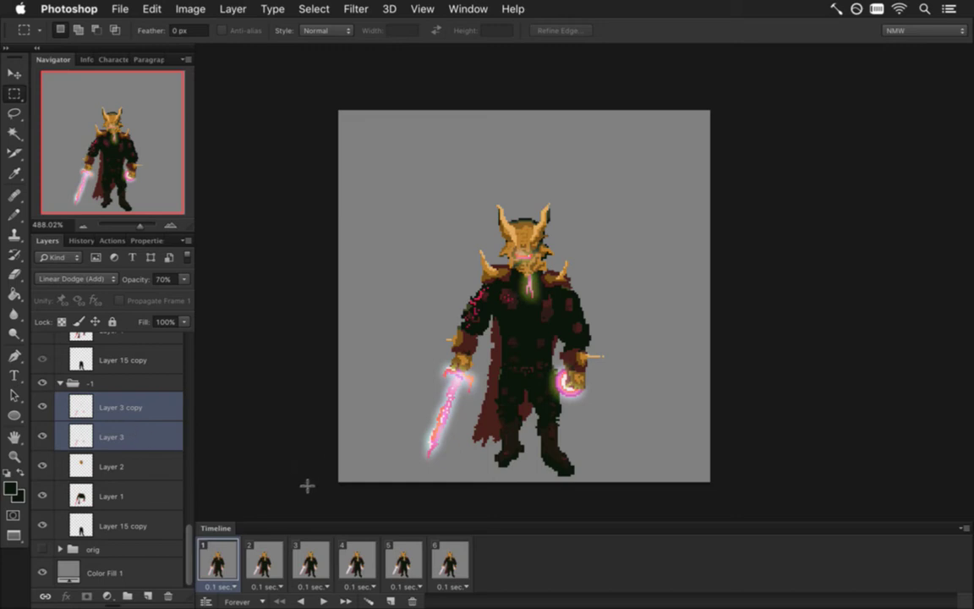
pyautogui.press('BackSpace')
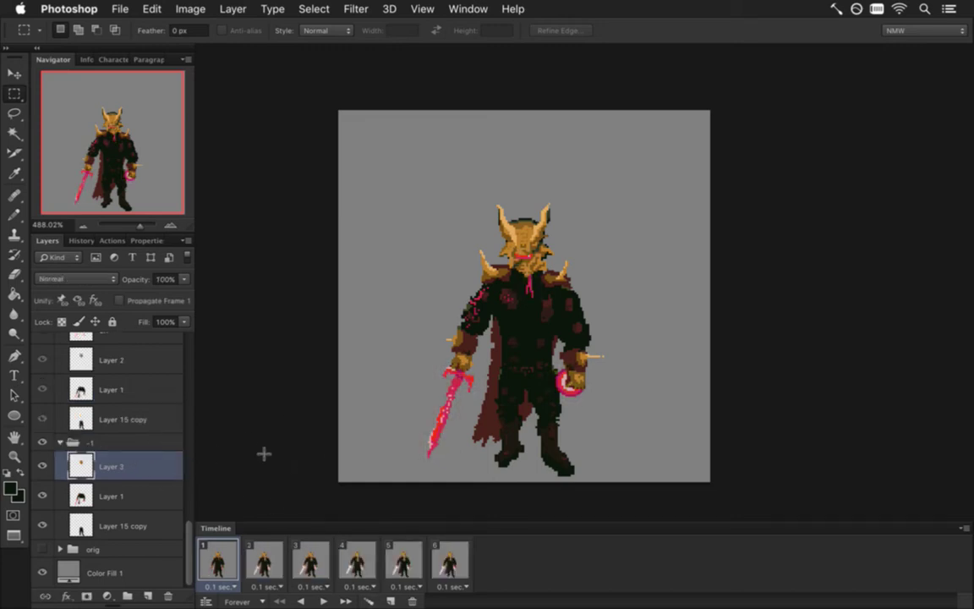
# Step: In frame 2, delete the add and div glow layers from group 0
pyautogui.click(256, 560)
pyautogui.scroll(4, 177, 515)
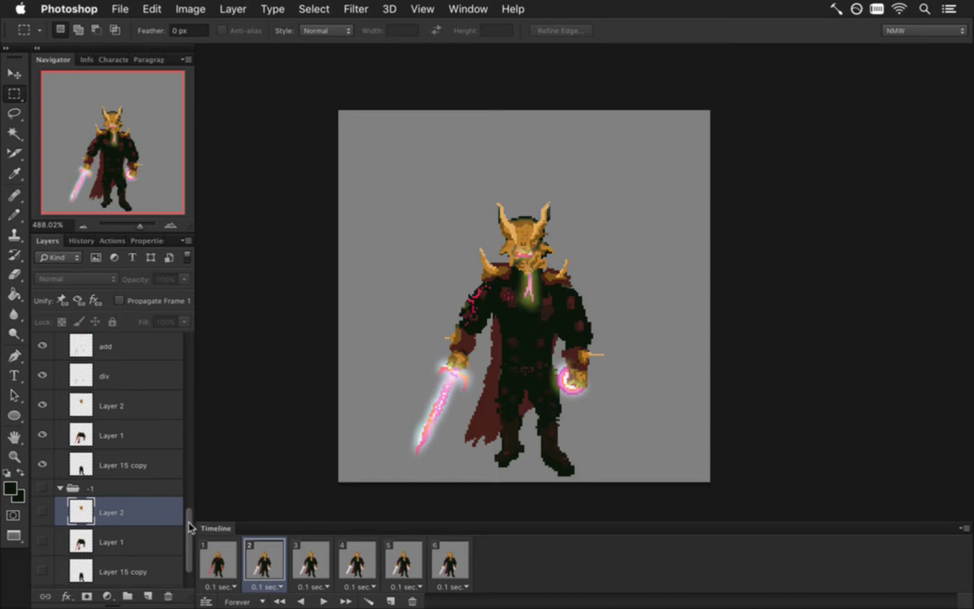
pyautogui.click(133, 440)
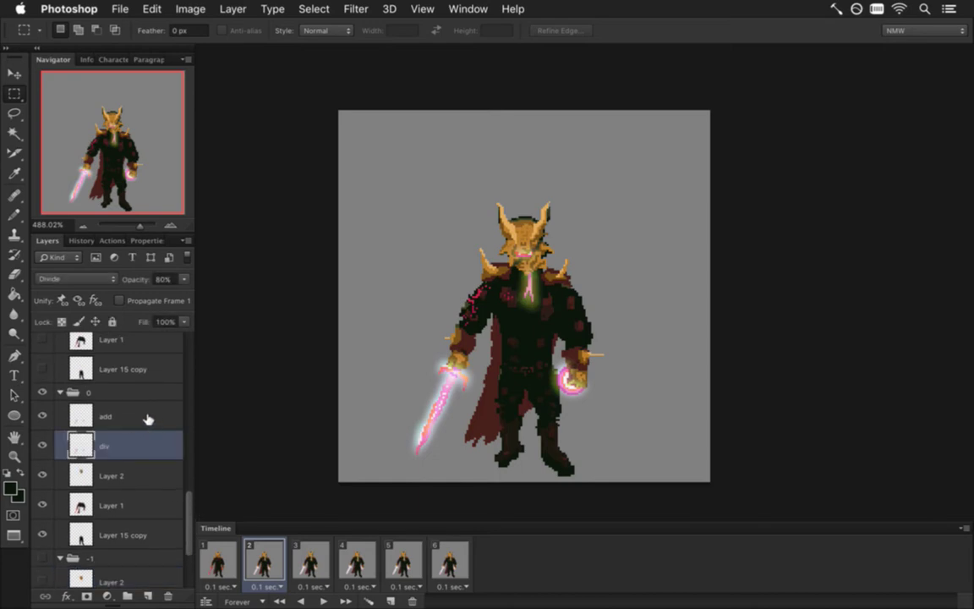
pyautogui.keyDown('shift'); pyautogui.click(139, 414); pyautogui.keyUp('shift')
pyautogui.press('BackSpace')
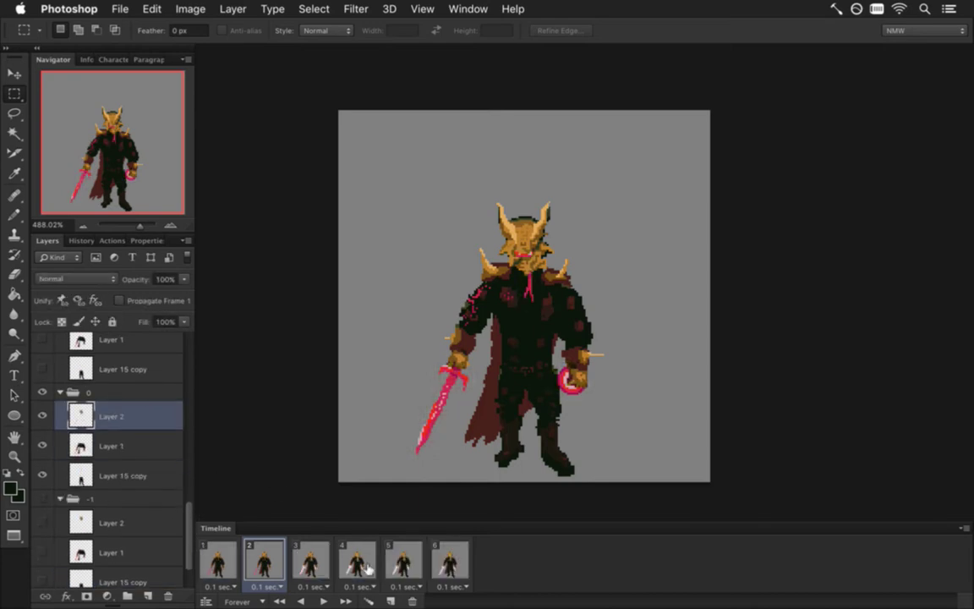
# Step: In frame 6, delete the add and div glow layers from group 00
pyautogui.click(311, 558)
pyautogui.moveTo(187, 530); pyautogui.dragTo(191, 462)
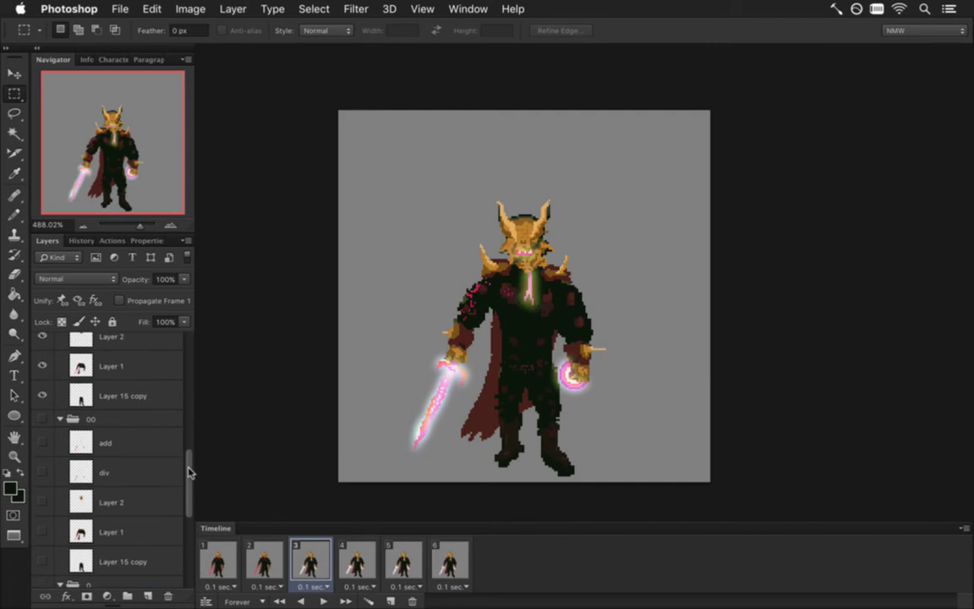
pyautogui.click(136, 467)
pyautogui.keyDown('shift'); pyautogui.click(144, 444); pyautogui.keyUp('shift')
pyautogui.click(260, 554)
pyautogui.click(309, 558)
pyautogui.click(357, 558)
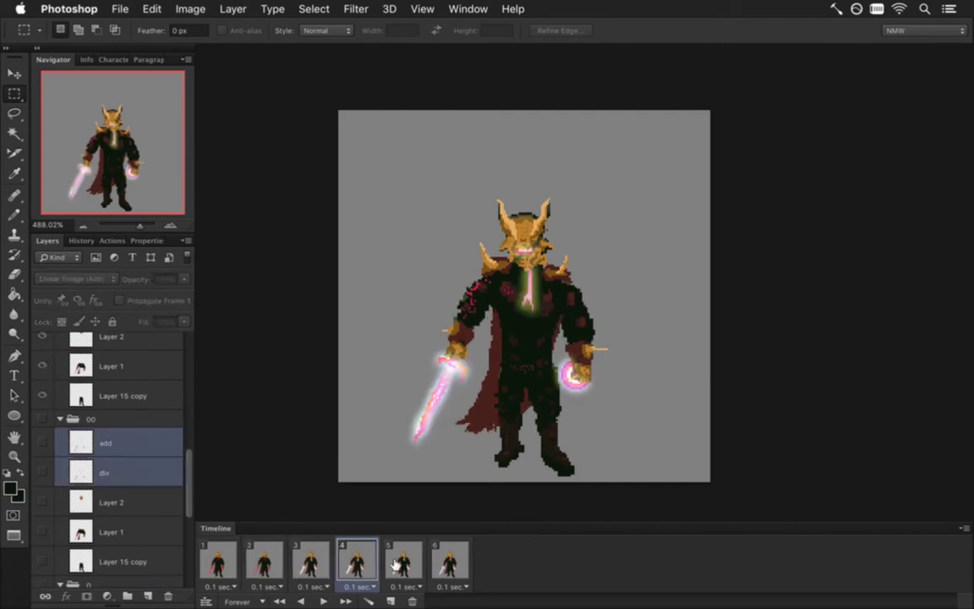
pyautogui.click(449, 558)
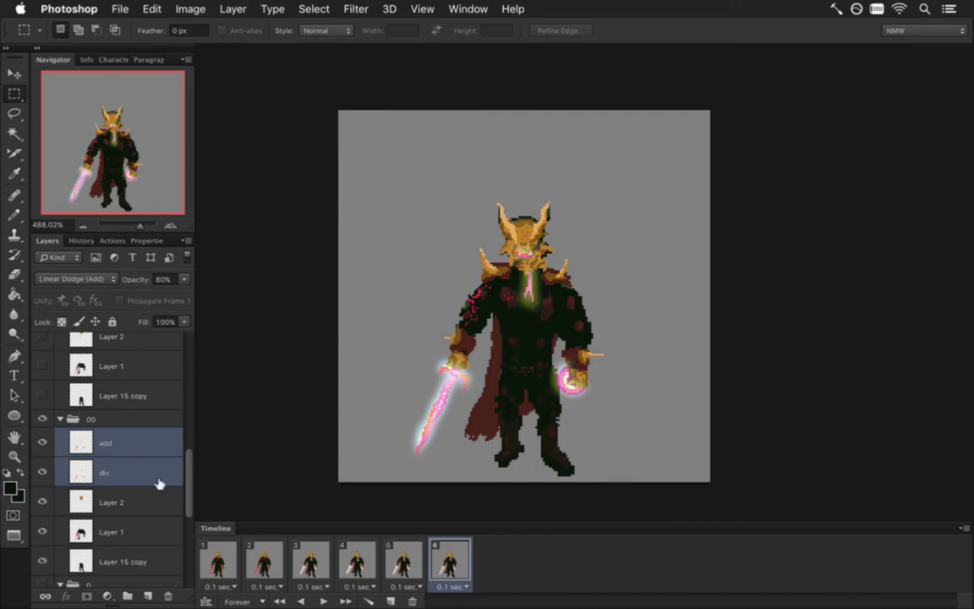
pyautogui.press('Delete')
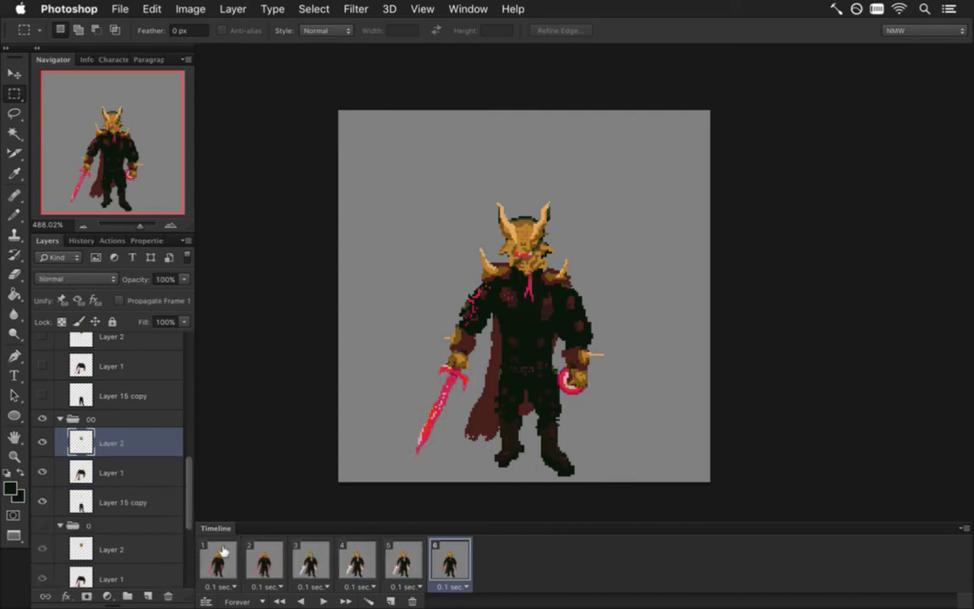
# Step: In frame 3, delete the glow layers Layer 4 copy and Layer 4 from group 1
pyautogui.click(310, 559)
pyautogui.moveTo(189, 471); pyautogui.dragTo(190, 447)
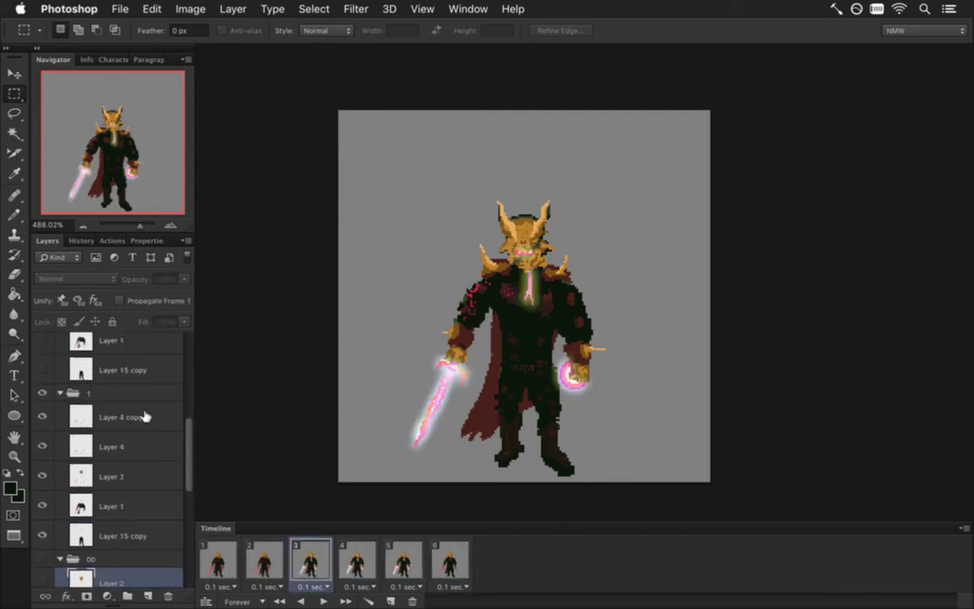
pyautogui.click(127, 417)
pyautogui.keyDown('shift'); pyautogui.click(139, 446); pyautogui.keyUp('shift')
pyautogui.click(169, 591)
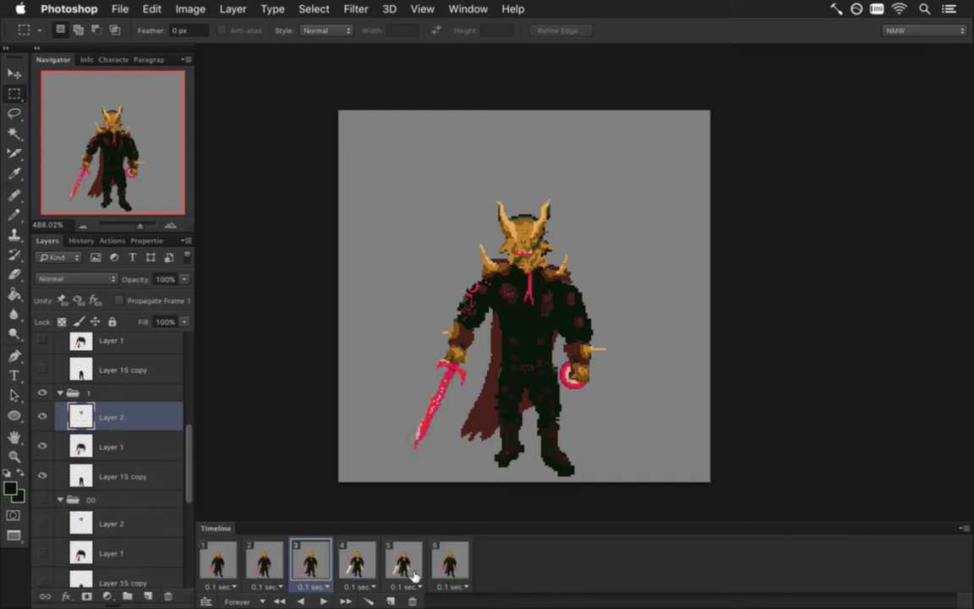
pyautogui.click(356, 559)
pyautogui.moveTo(191, 451); pyautogui.dragTo(188, 362)
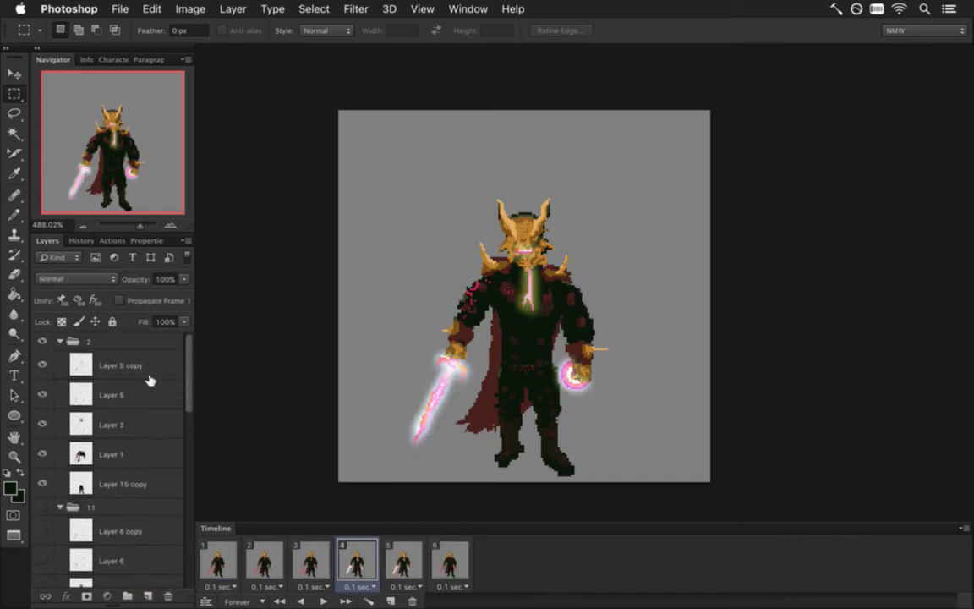
pyautogui.click(150, 391)
pyautogui.keyDown('shift'); pyautogui.click(150, 367); pyautogui.keyUp('shift')
pyautogui.click(411, 601)
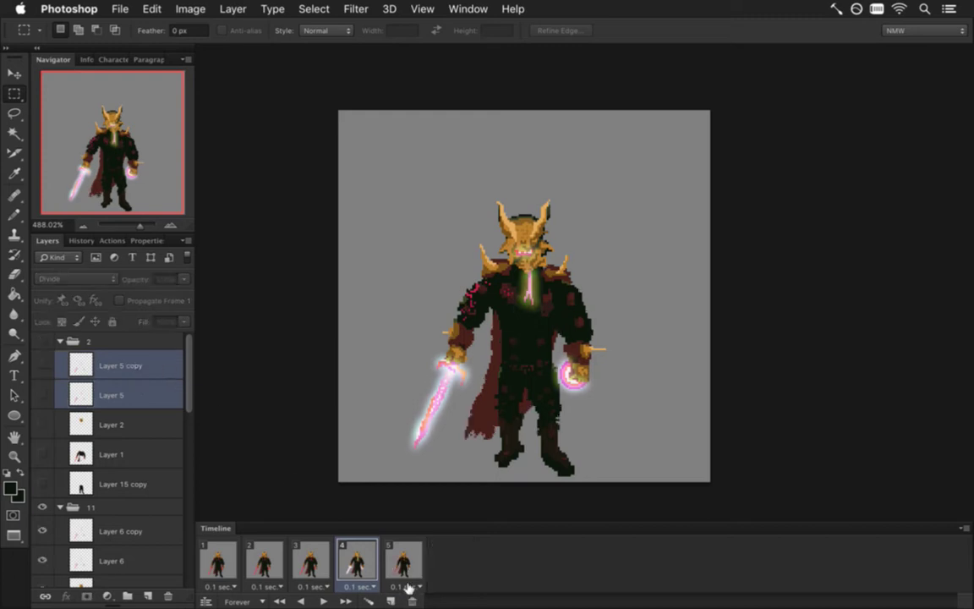
pyautogui.click(391, 600)
pyautogui.click(311, 560)
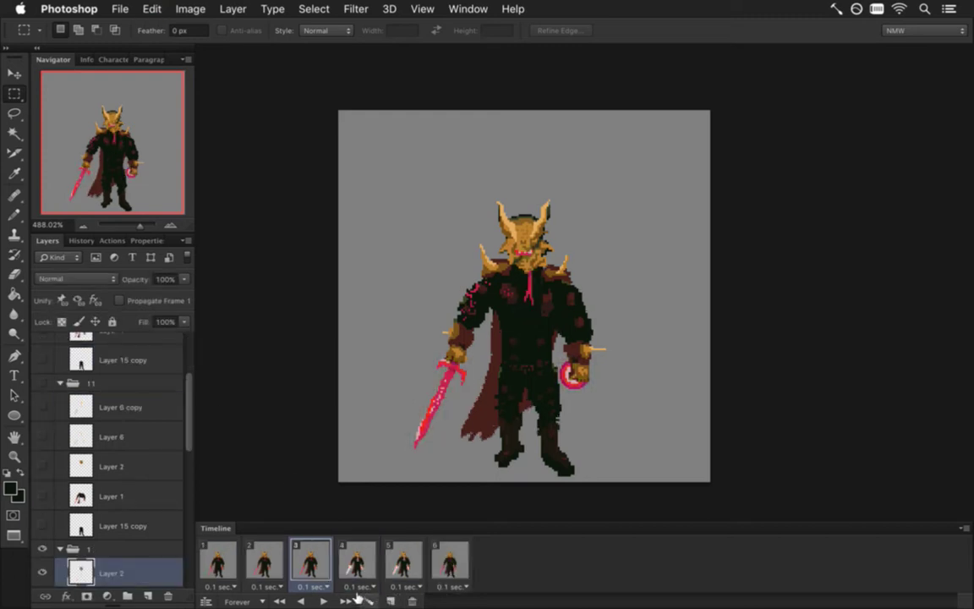
# Step: In frame 4, delete the glow layers Layer 5 copy and Layer 5 from group 2
pyautogui.click(357, 561)
pyautogui.scroll(5, 170, 342)
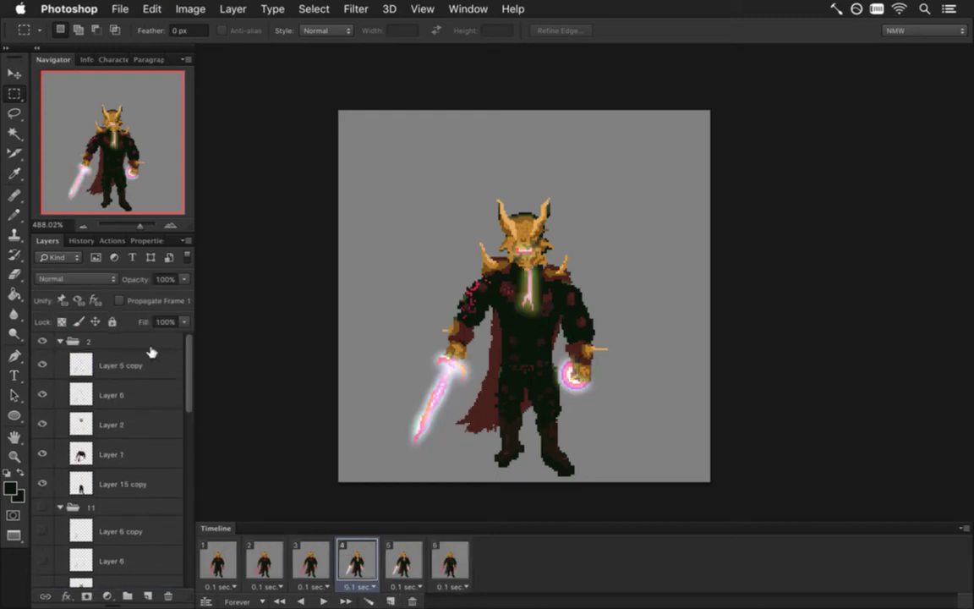
pyautogui.click(137, 369)
pyautogui.keyDown('shift'); pyautogui.click(138, 407); pyautogui.keyUp('shift')
pyautogui.click(167, 596)
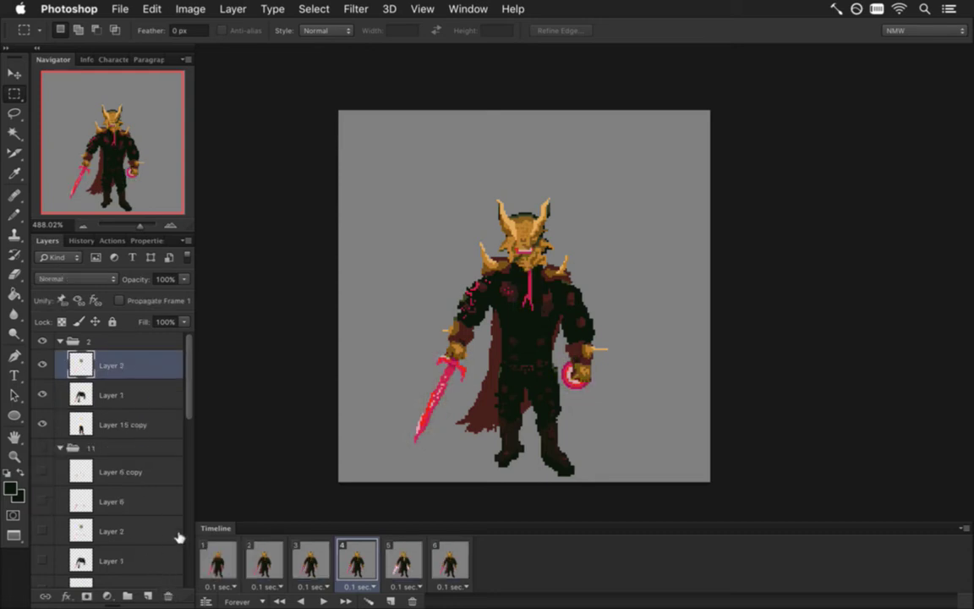
# Step: In frame 5, delete the glow layers Layer 6 copy and Layer 6 from group 11
pyautogui.click(404, 561)
pyautogui.click(133, 471)
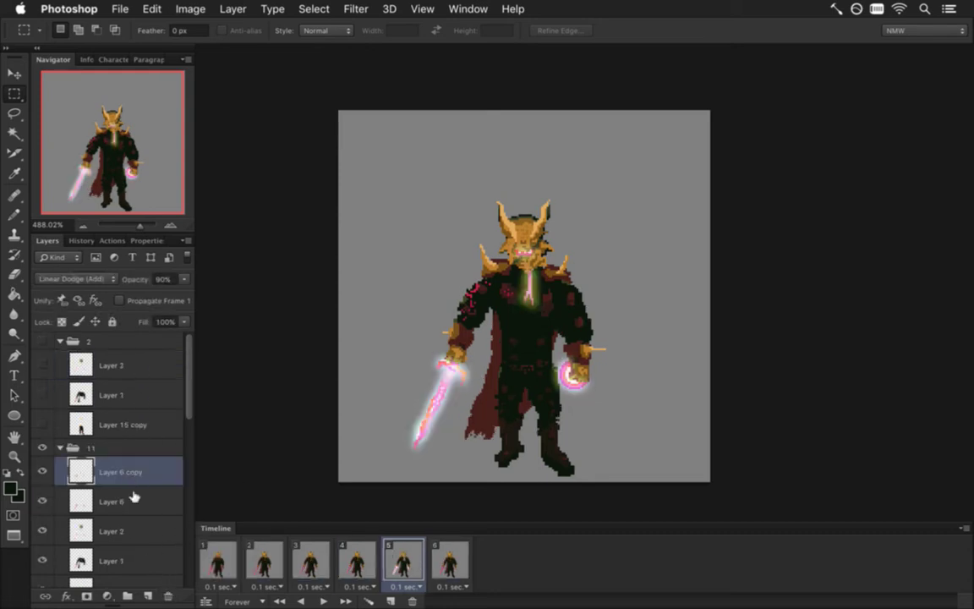
pyautogui.keyDown('shift'); pyautogui.click(132, 498); pyautogui.keyUp('shift')
pyautogui.click(167, 596)
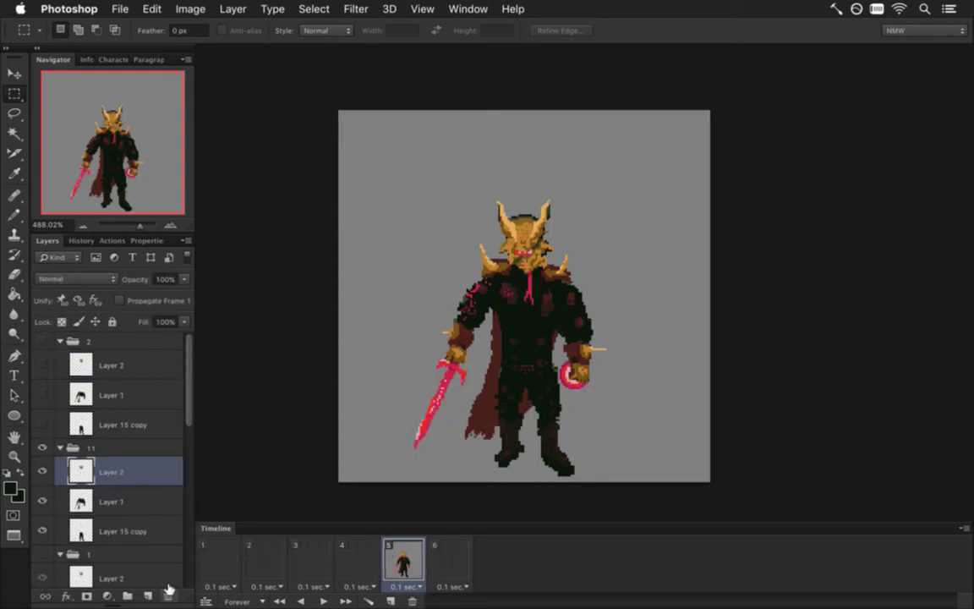
# Step: Go to frame 1 and look over the head, torso and leg layers in group 2
pyautogui.click(217, 560)
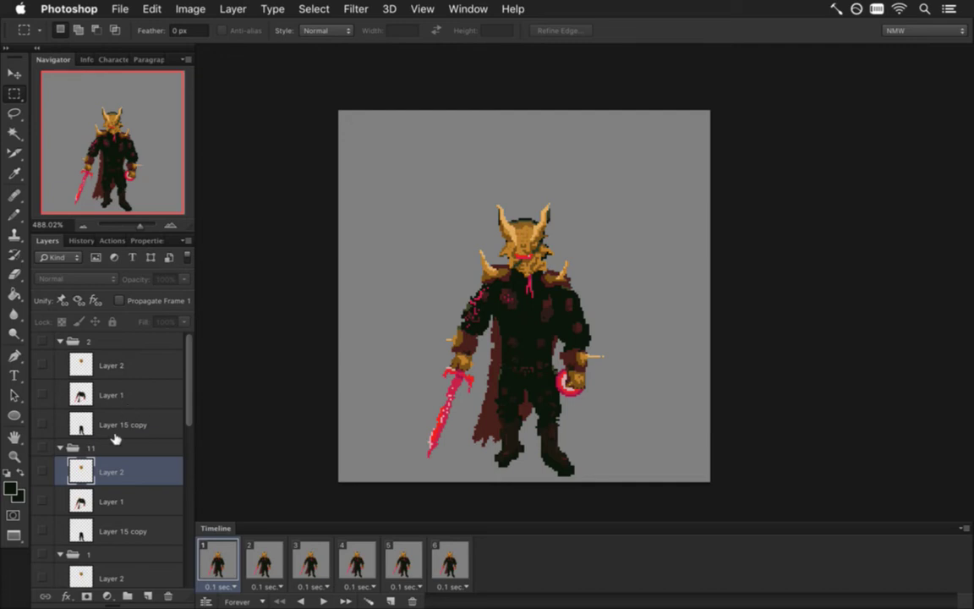
pyautogui.click(129, 399)
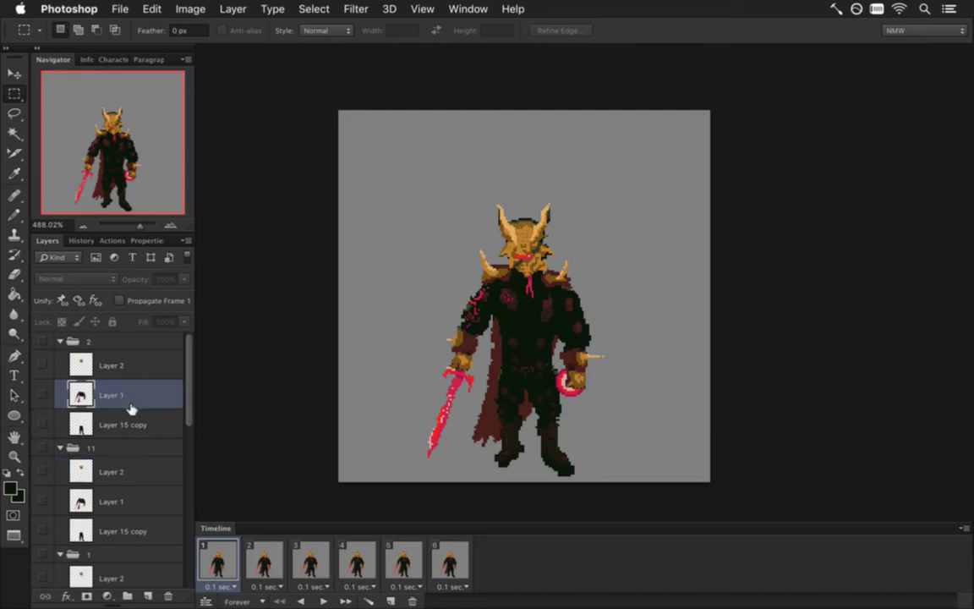
pyautogui.click(124, 425)
pyautogui.click(127, 364)
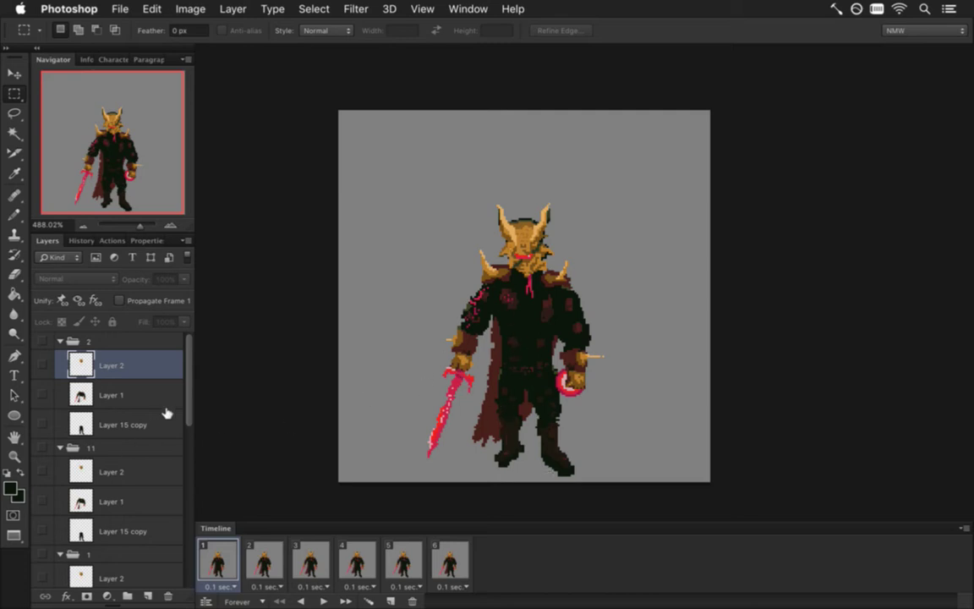
pyautogui.moveTo(191, 380)
pyautogui.mouseDown()
pyautogui.moveTo(191, 393)
pyautogui.moveTo(187, 385)
pyautogui.mouseUp()
pyautogui.click(15, 113)
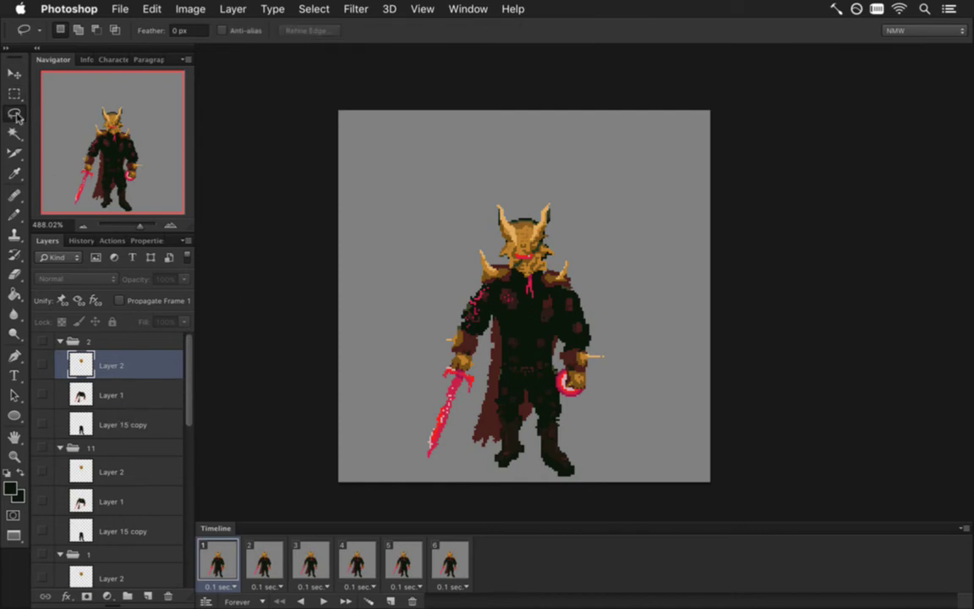
pyautogui.moveTo(464, 269)
pyautogui.mouseDown()
pyautogui.moveTo(388, 435)
pyautogui.moveTo(448, 452)
pyautogui.moveTo(493, 272)
pyautogui.mouseUp()
pyautogui.press('m')
pyautogui.click(456, 256)
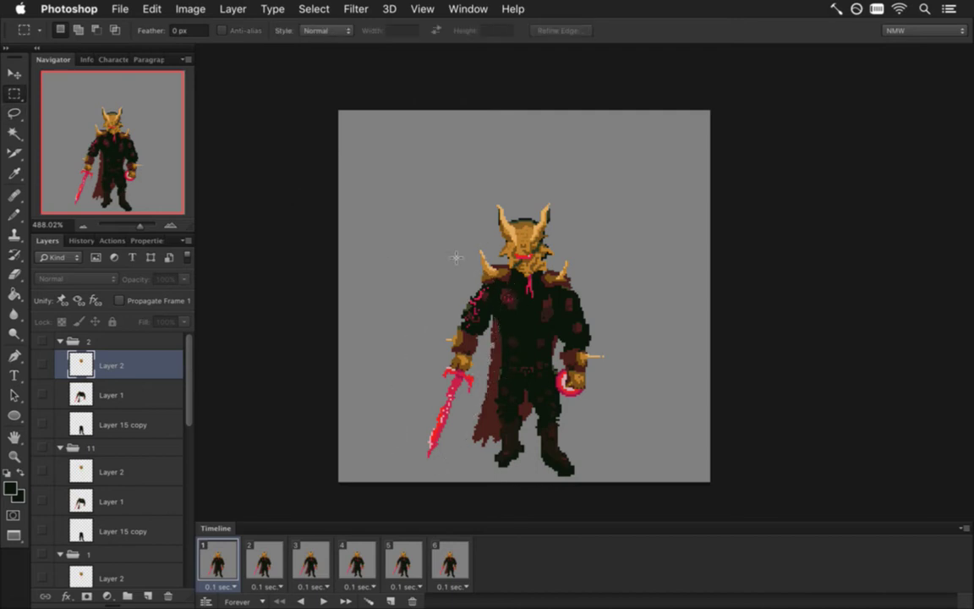
# Step: Step through animation frames 1 to 6 and back to frame 1 to compare the character's poses
pyautogui.click(262, 559)
pyautogui.click(218, 560)
pyautogui.click(270, 559)
pyautogui.click(211, 562)
pyautogui.click(262, 559)
pyautogui.click(330, 555)
pyautogui.click(355, 560)
pyautogui.click(403, 559)
pyautogui.click(449, 559)
pyautogui.click(403, 559)
pyautogui.click(355, 559)
pyautogui.click(311, 562)
pyautogui.click(264, 562)
pyautogui.click(222, 562)
pyautogui.click(265, 562)
pyautogui.click(221, 562)
# Step: In frame 1, select Layer 1 of group -1 and lasso the character's sword arm together with the sword
pyautogui.moveTo(195, 365); pyautogui.dragTo(324, 316)
pyautogui.moveTo(189, 397); pyautogui.dragTo(187, 560)
pyautogui.click(109, 496)
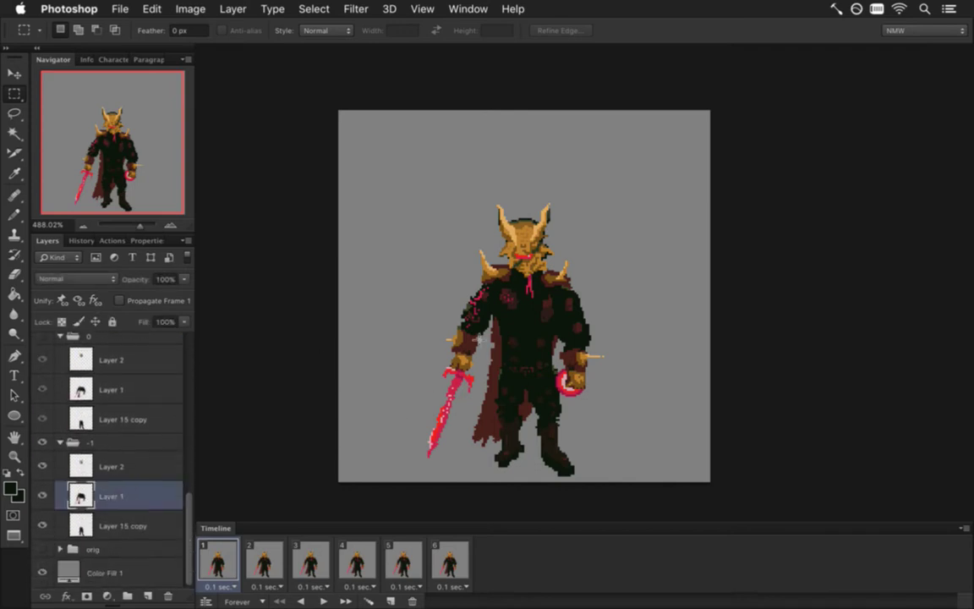
pyautogui.press('l')
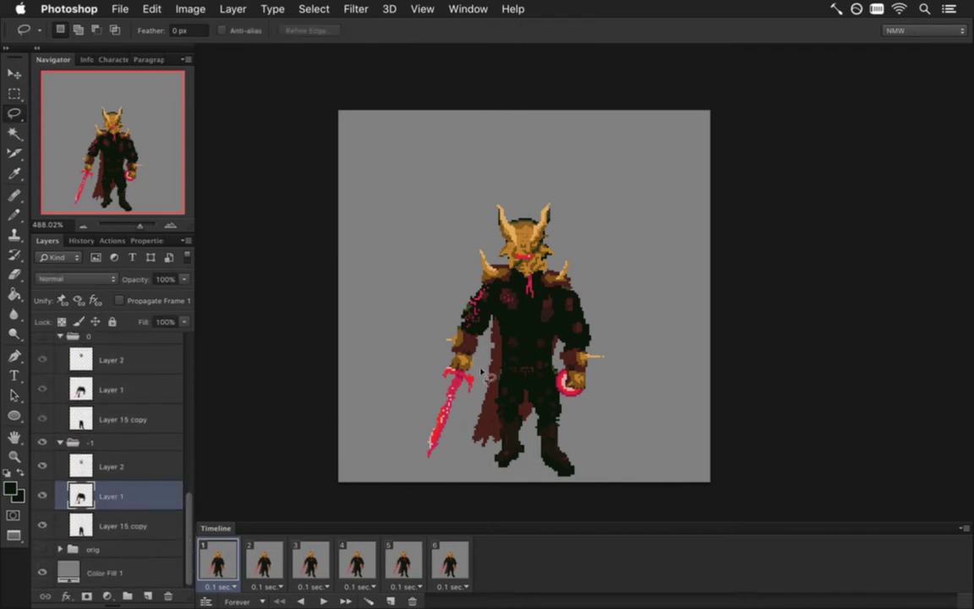
pyautogui.moveTo(494, 336)
pyautogui.mouseDown()
pyautogui.moveTo(436, 250)
pyautogui.moveTo(441, 315)
pyautogui.moveTo(424, 382)
pyautogui.moveTo(435, 461)
pyautogui.moveTo(478, 291)
pyautogui.mouseUp()
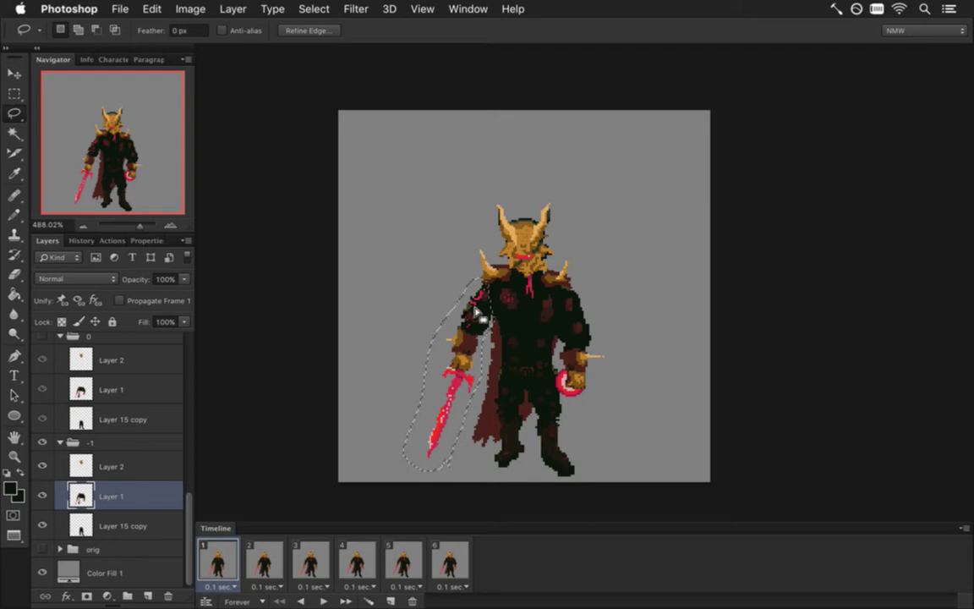
# Step: Rotate the selected sword arm about 15.4° clockwise so it swings outward, and reposition it at the shoulder
pyautogui.press('v')
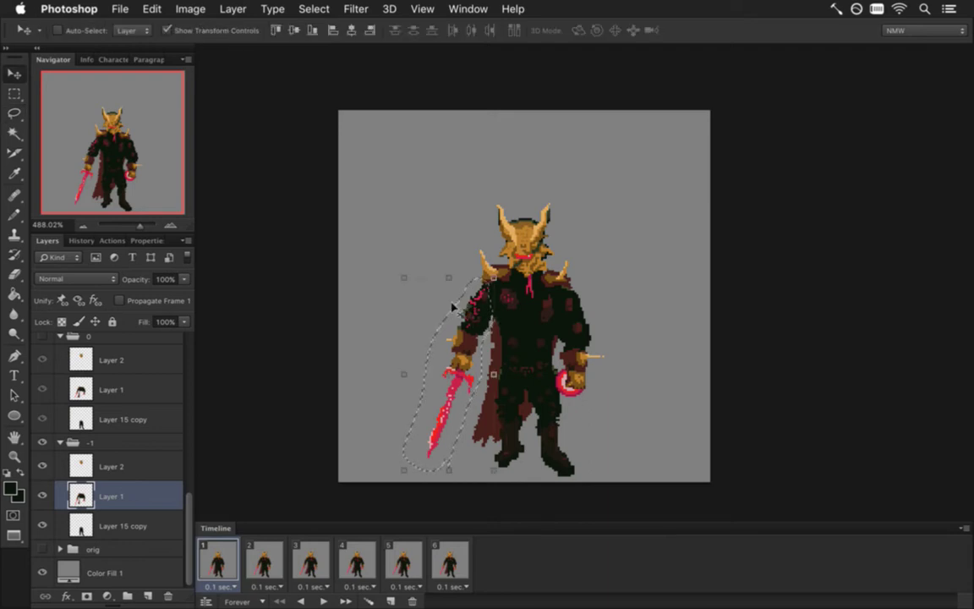
pyautogui.moveTo(389, 480); pyautogui.dragTo(370, 459)
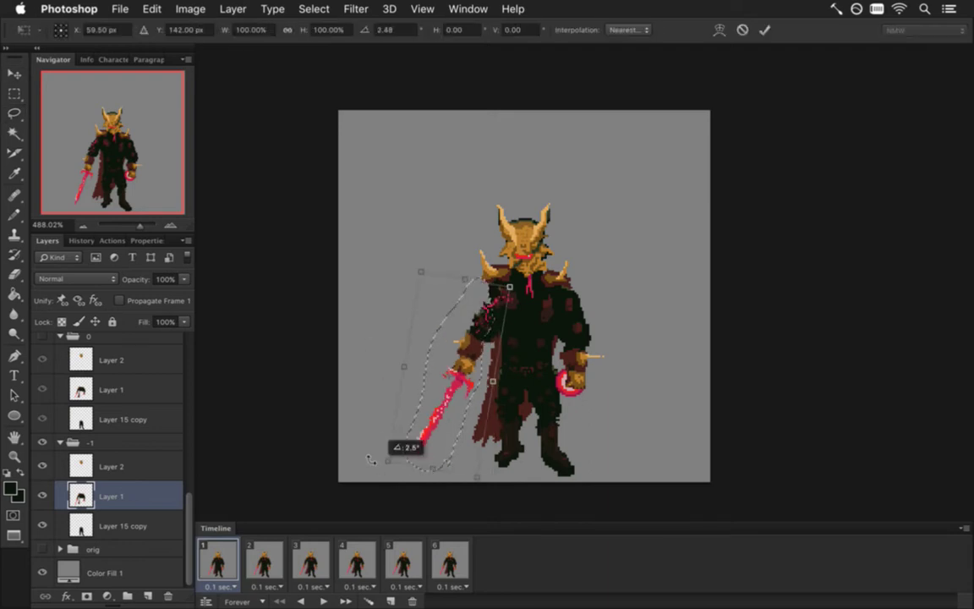
pyautogui.moveTo(492, 319); pyautogui.dragTo(472, 311)
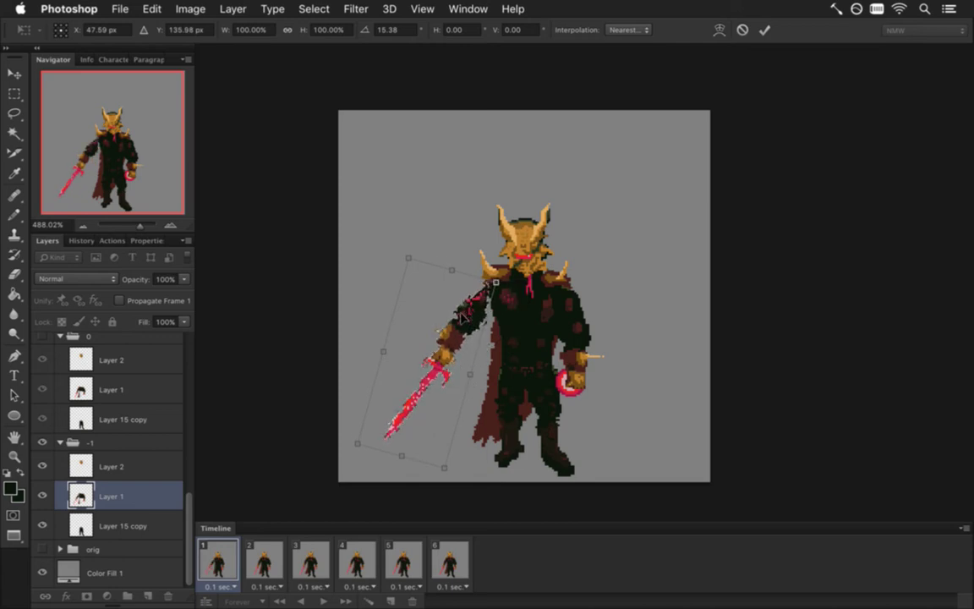
# Step: Nudge the rotated sword arm one pixel up and one pixel right, apply the transform and deselect
pyautogui.press('Up')
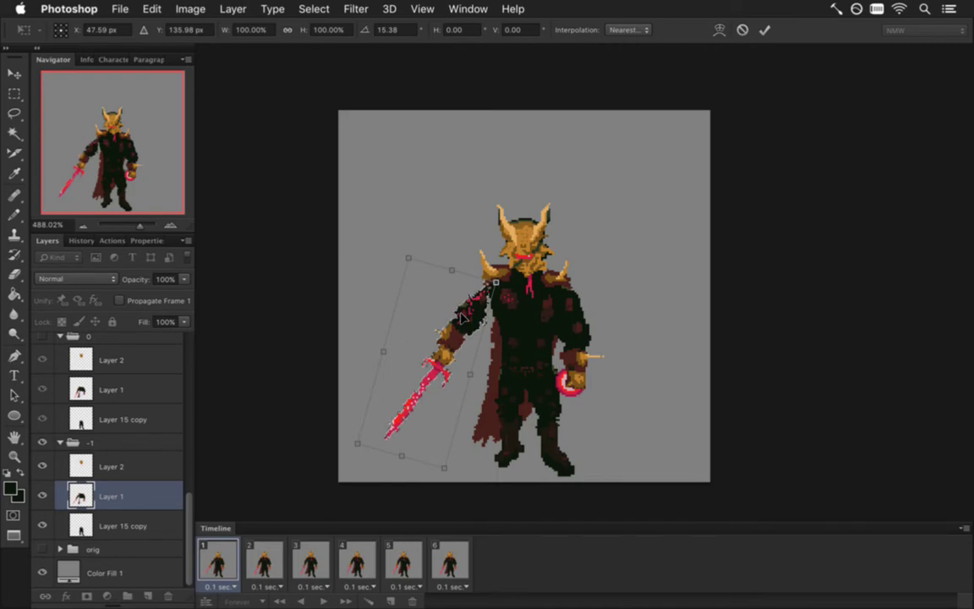
pyautogui.press('Up')
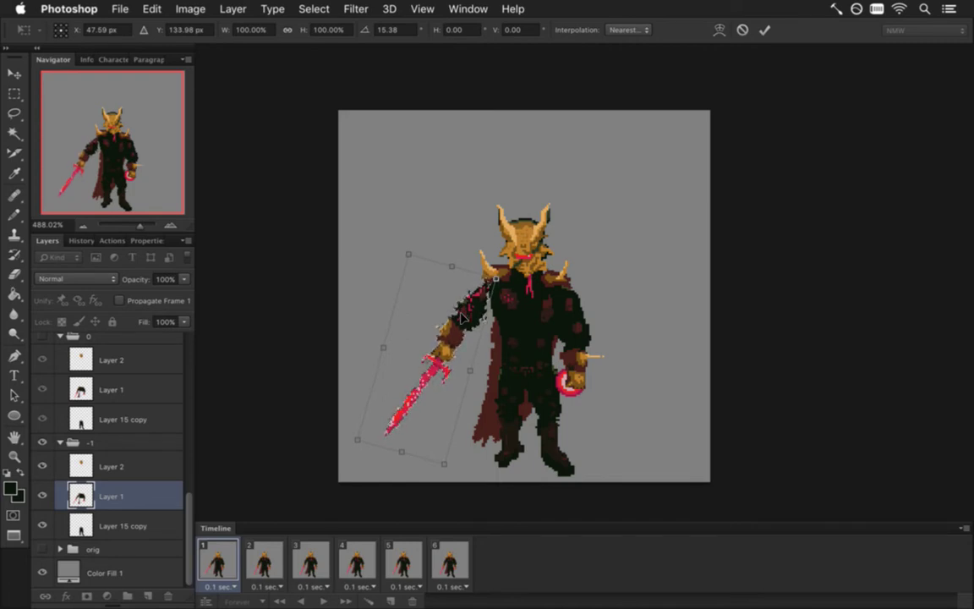
pyautogui.press('Down')
pyautogui.press('Down')
pyautogui.press('Up')
pyautogui.press('Right')
pyautogui.press('Right')
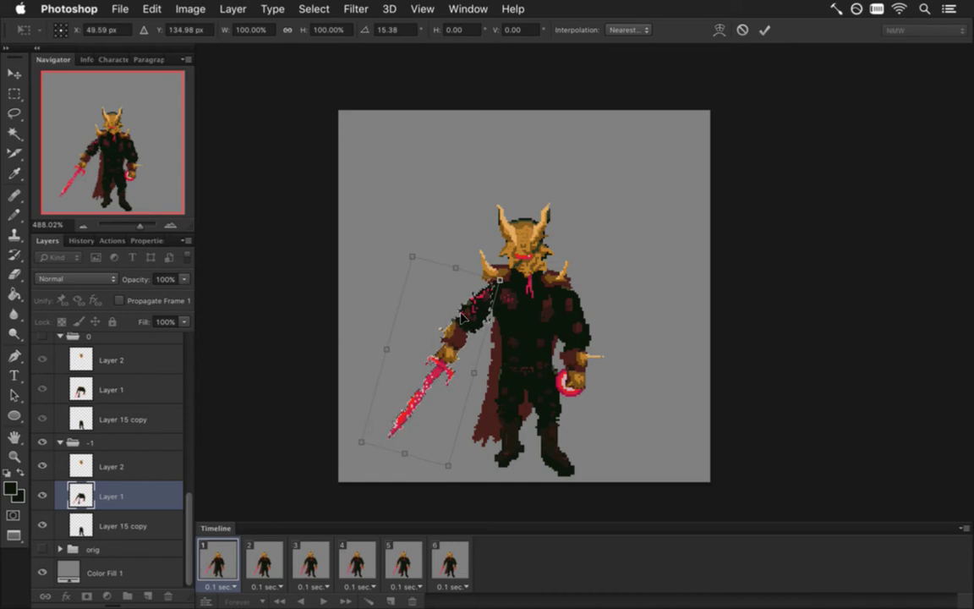
pyautogui.press('Left')
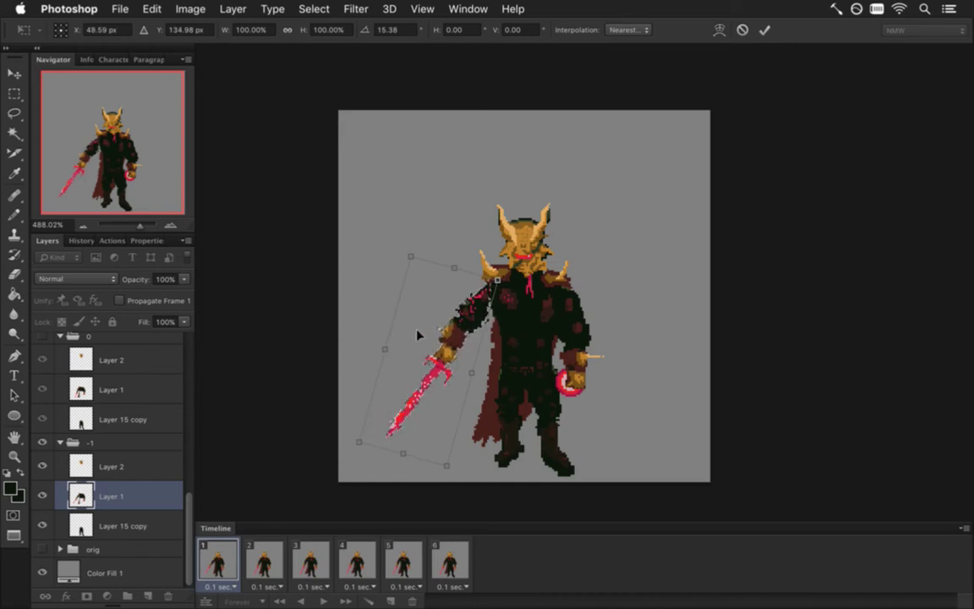
pyautogui.press('Return')
pyautogui.press('m')
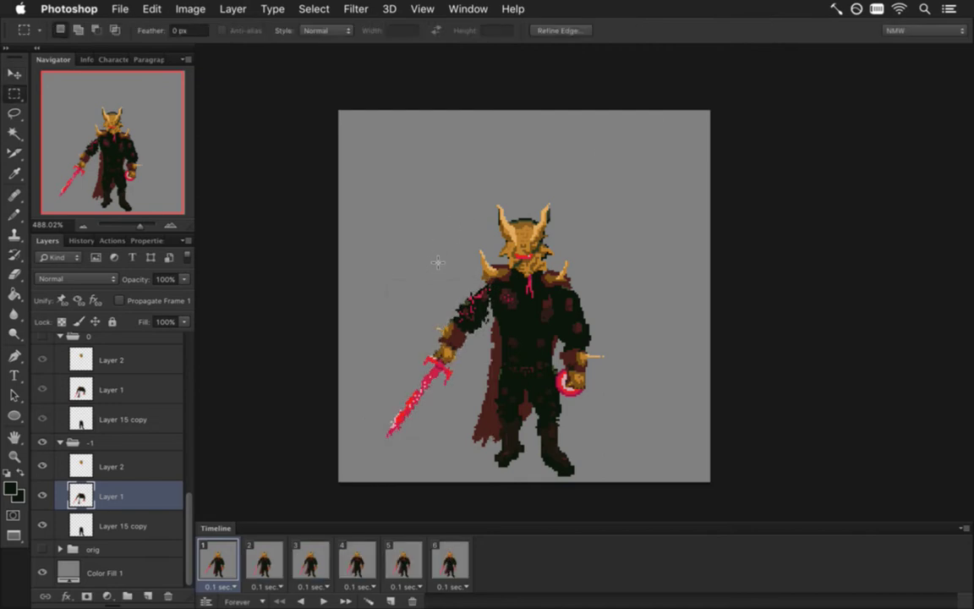
# Step: Sample the dark sleeve colour from the sword arm and switch to the Pencil tool for touching up the arm
pyautogui.press('i')
pyautogui.click(480, 316)
pyautogui.press('b')
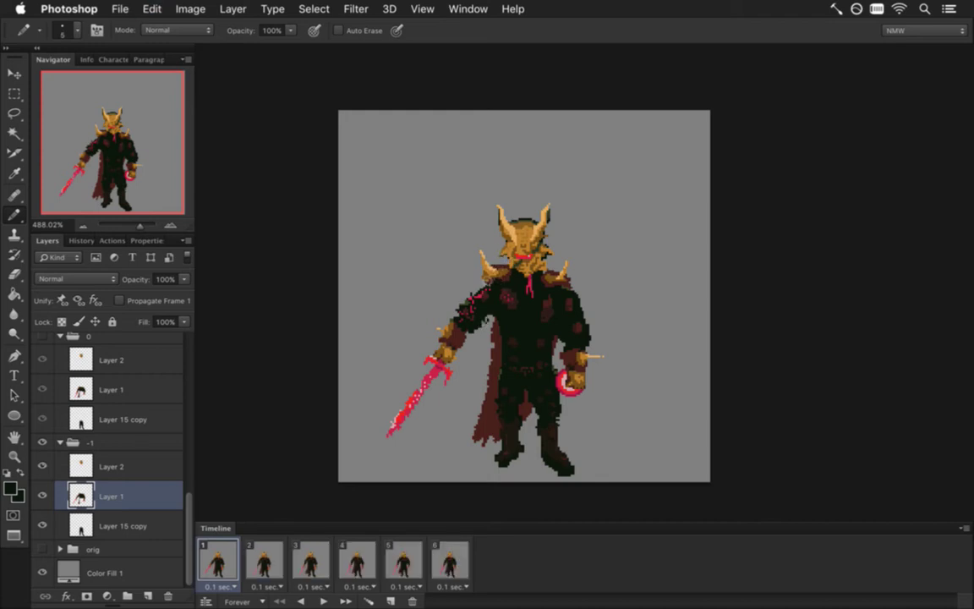
pyautogui.press('l')
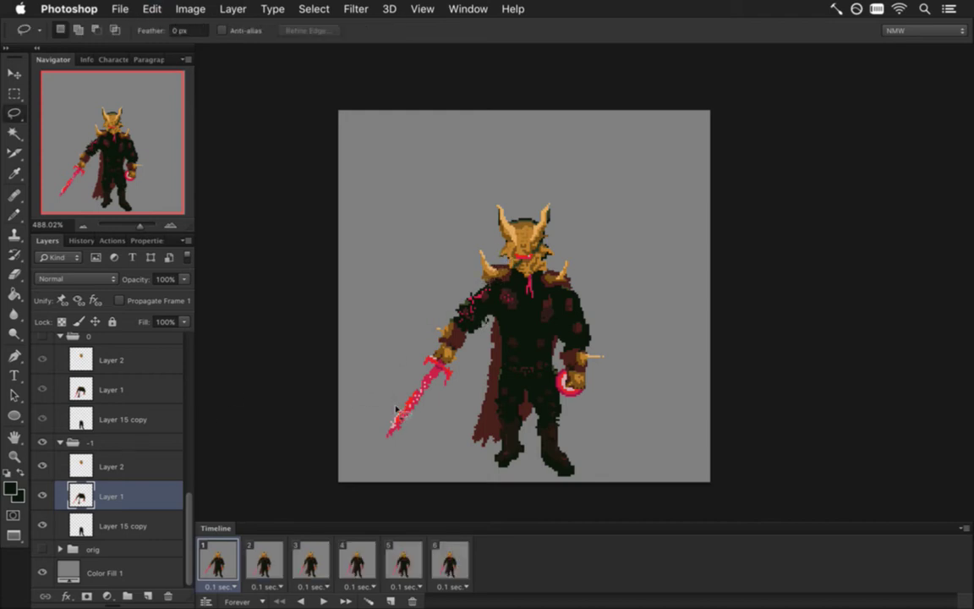
pyautogui.moveTo(463, 372); pyautogui.dragTo(414, 284)
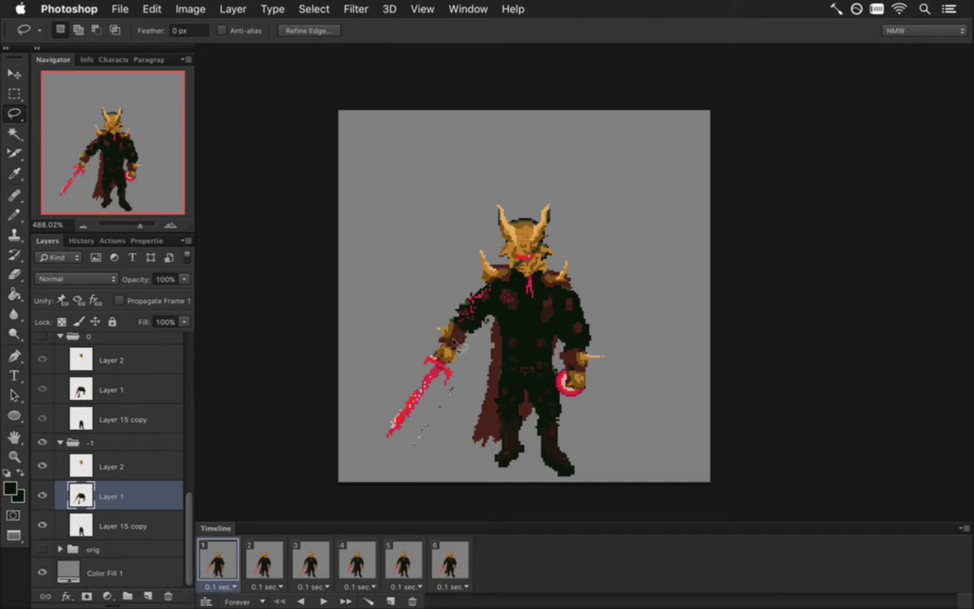
pyautogui.press('m')
pyautogui.click(425, 341)
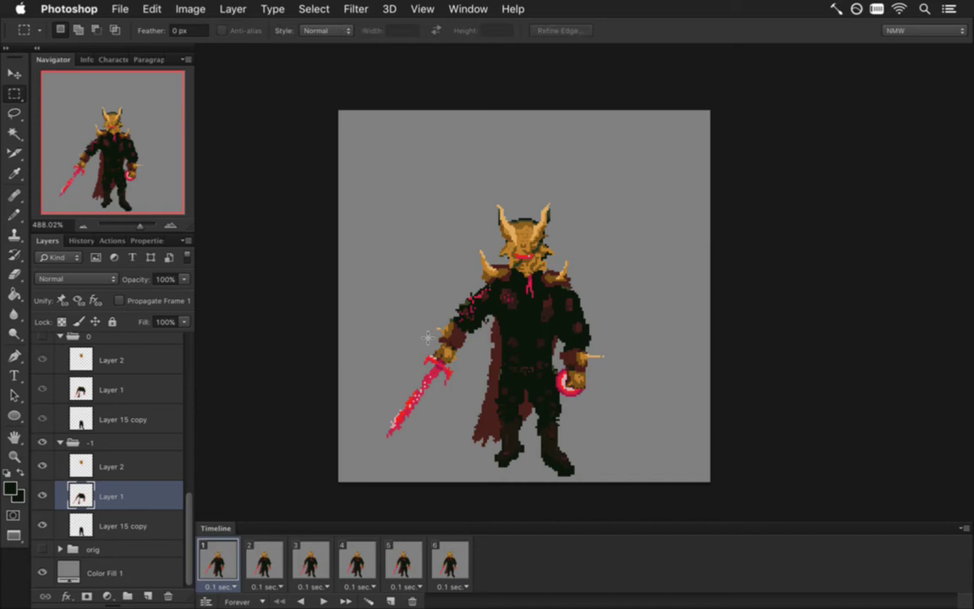
# Step: Lasso the sword arm's forearm and hand and scale them to 85.19% width and 81.48% height
pyautogui.press('l')
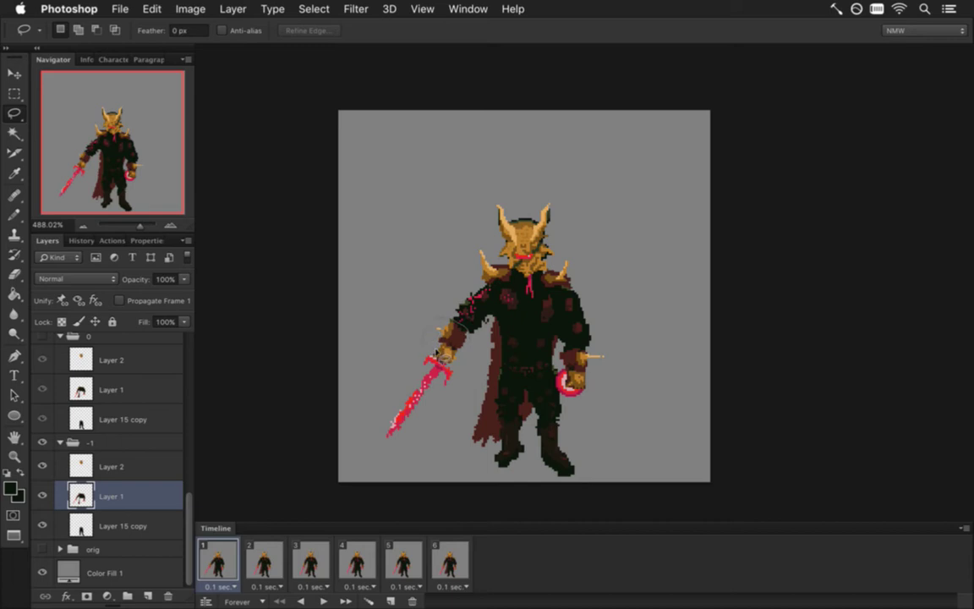
pyautogui.press('v')
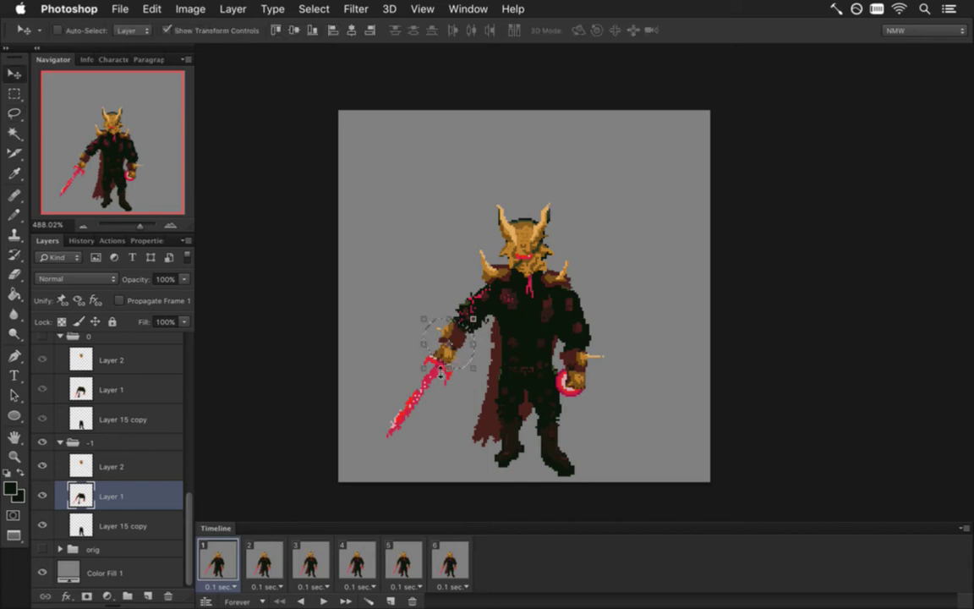
pyautogui.moveTo(448, 369); pyautogui.dragTo(448, 356)
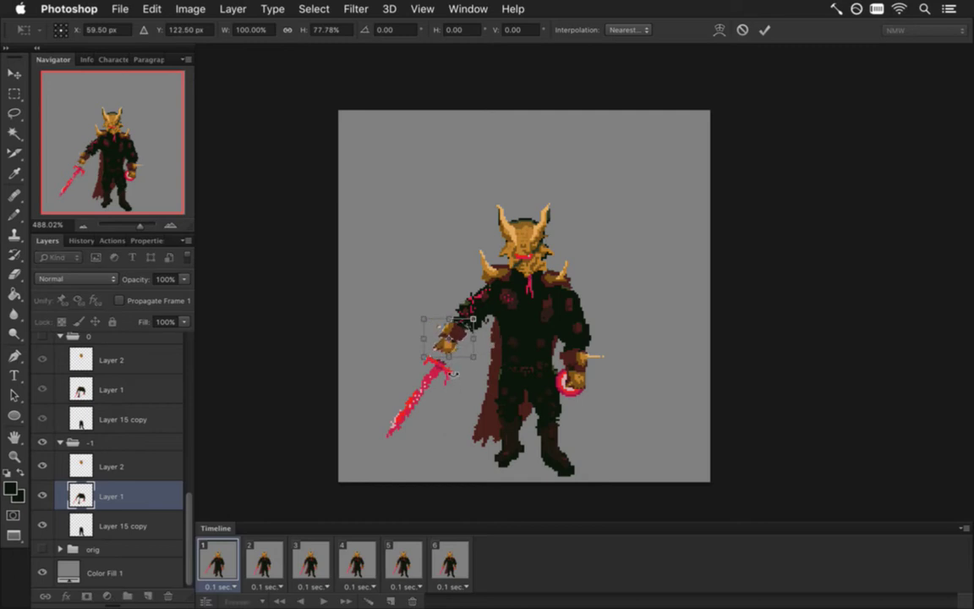
pyautogui.moveTo(422, 342); pyautogui.dragTo(433, 344)
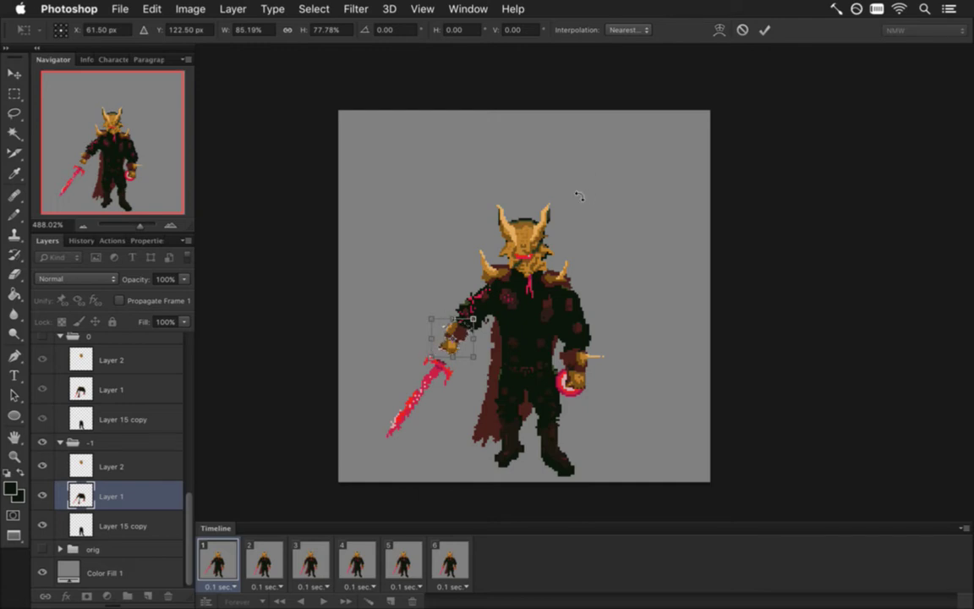
pyautogui.moveTo(435, 357); pyautogui.dragTo(437, 370)
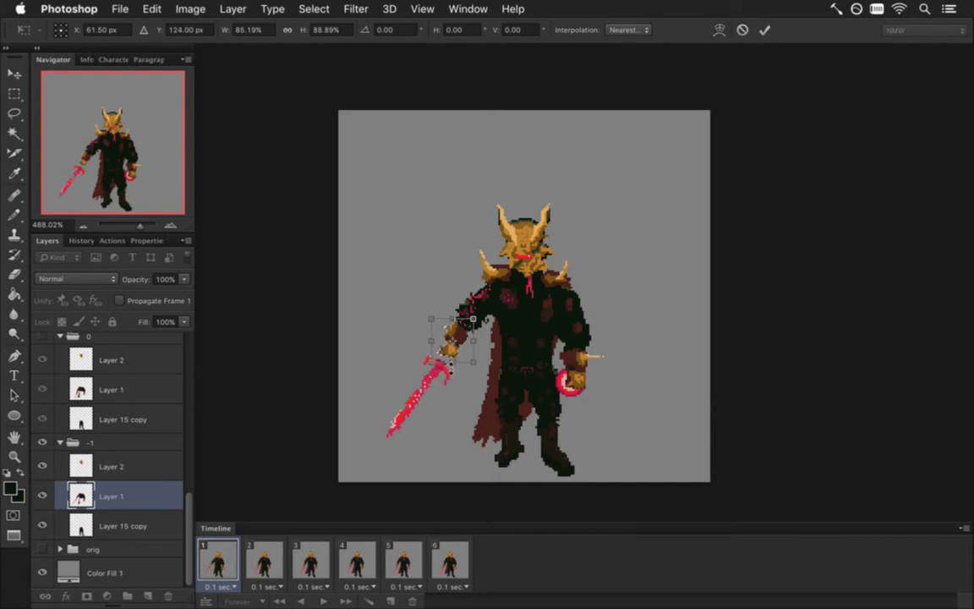
pyautogui.moveTo(452, 363); pyautogui.dragTo(452, 357)
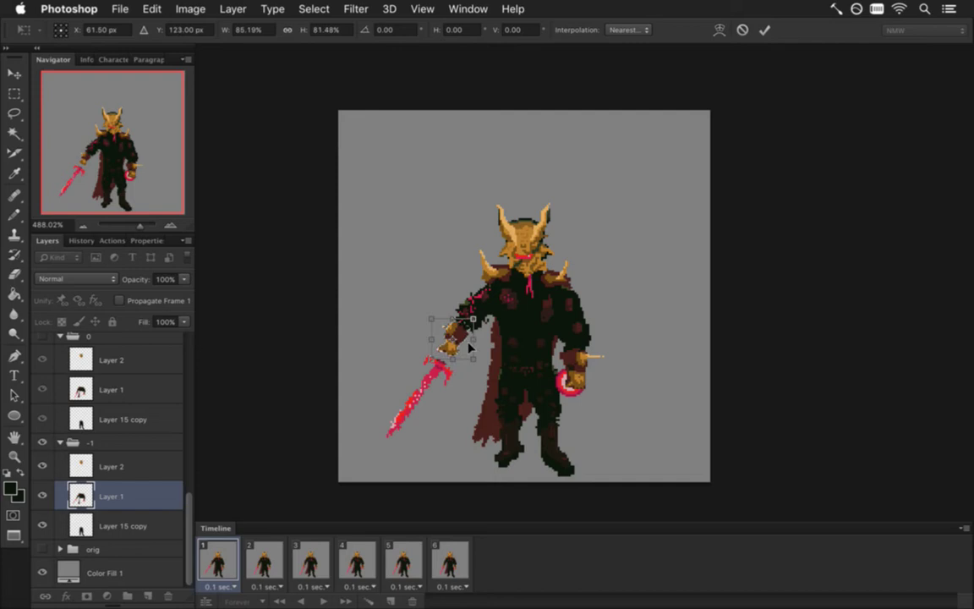
pyautogui.click(763, 34)
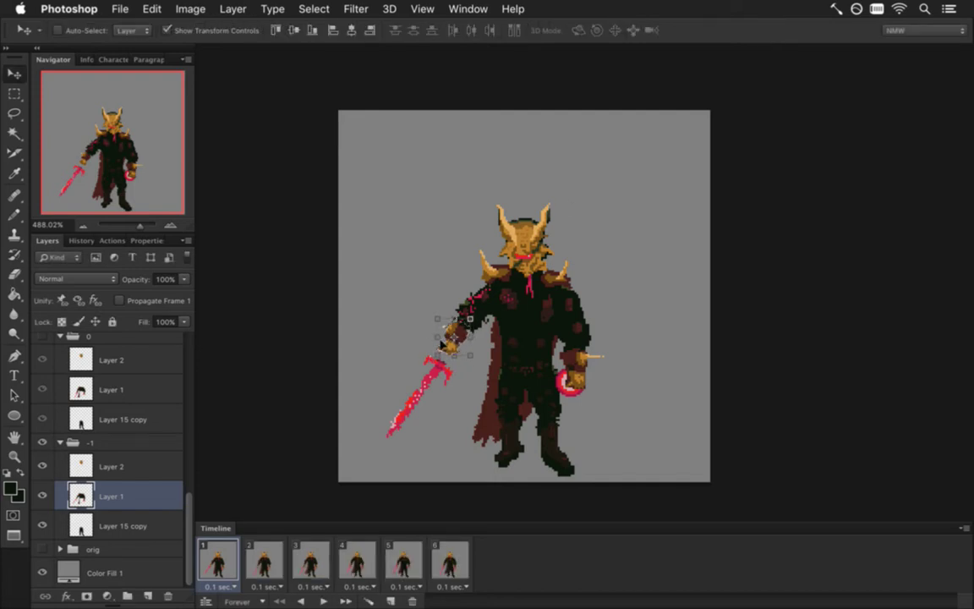
# Step: Rotate the selected forearm and hand by -12.65°, nudge them one pixel right, apply the transform and deselect
pyautogui.hotkey('ctrl', 't')
pyautogui.moveTo(386, 334); pyautogui.dragTo(426, 320)
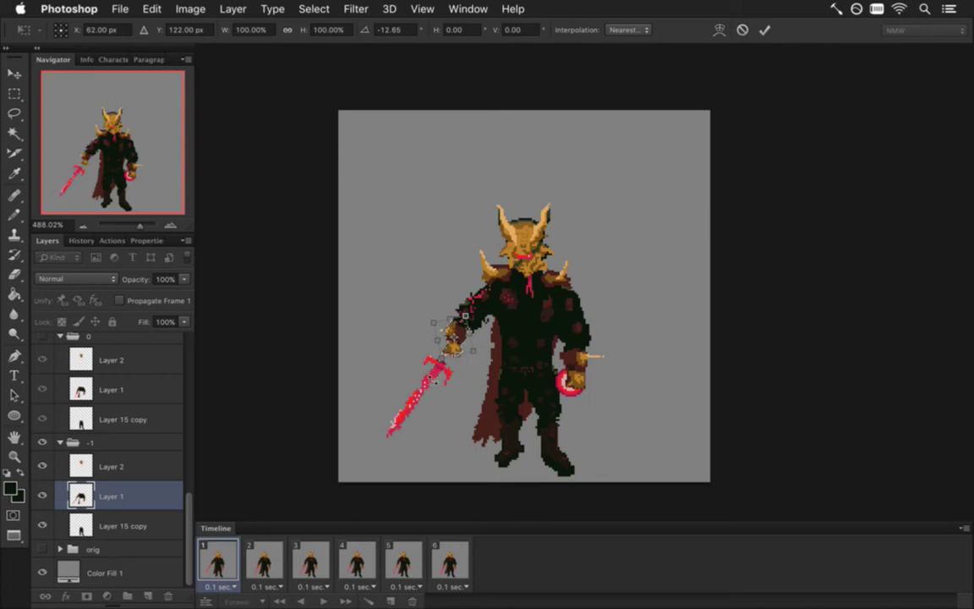
pyautogui.press('Right')
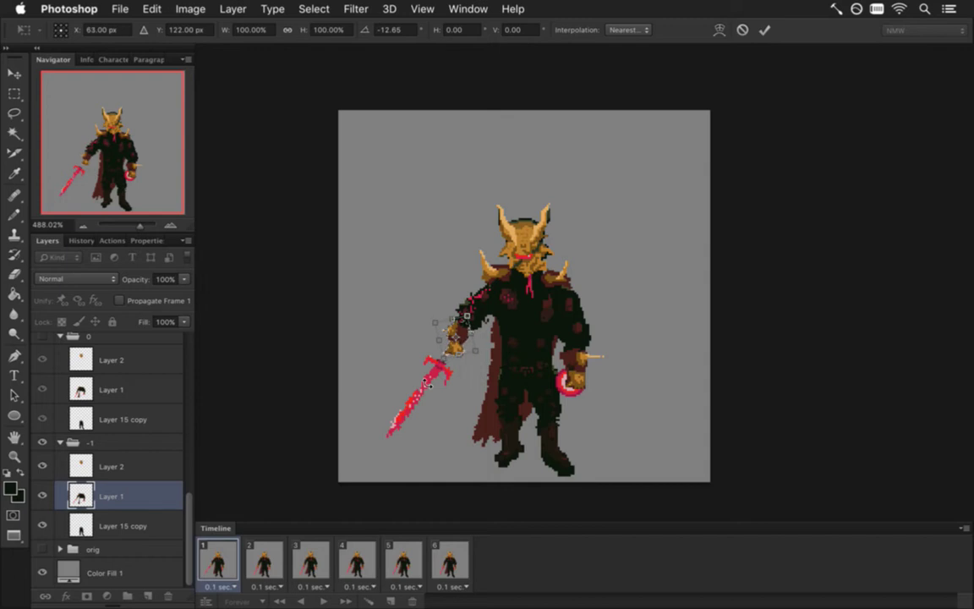
pyautogui.press('Return')
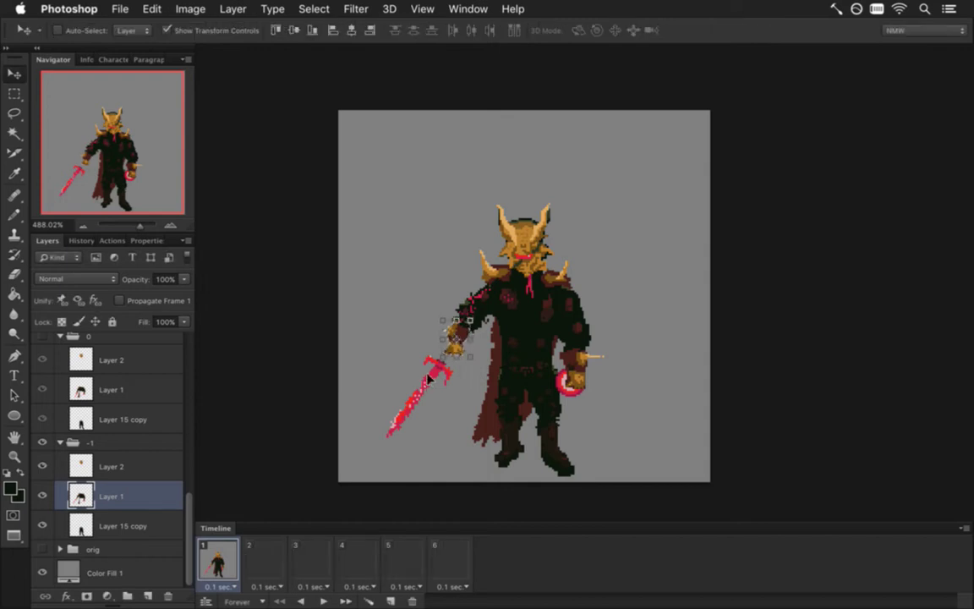
pyautogui.press('m')
# Step: Touch up the sword hand's glove with its sampled gold colour and erase the stray pink pixels beside it
pyautogui.scroll(5, 456, 367)
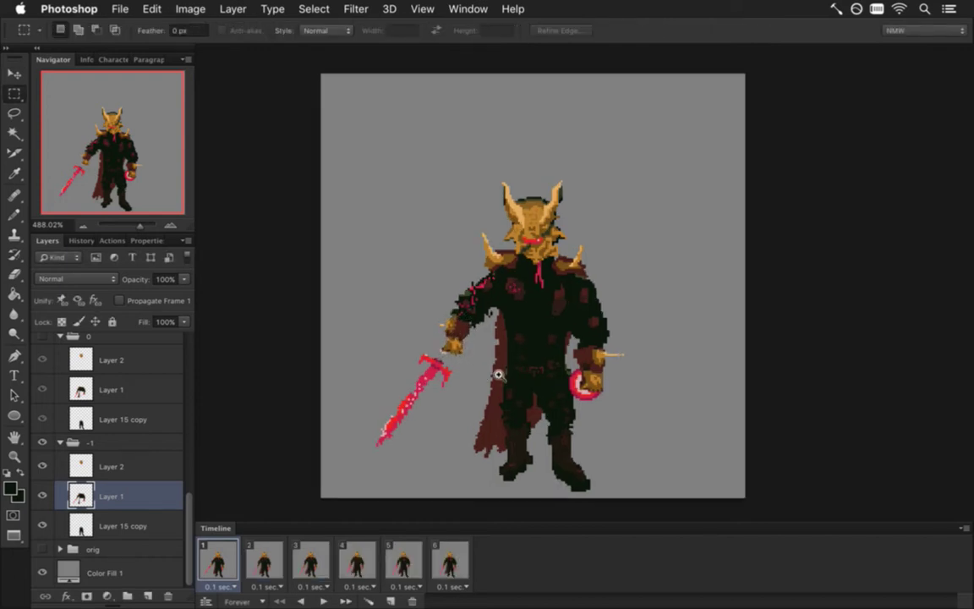
pyautogui.press('i')
pyautogui.click(466, 324)
pyautogui.press('b')
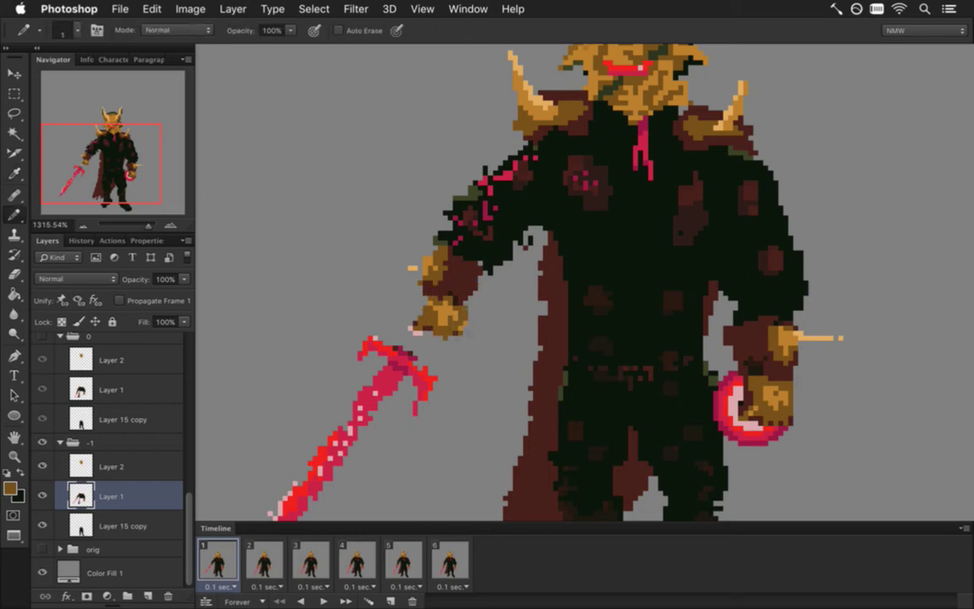
pyautogui.keyDown('alt'); pyautogui.click(424, 298); pyautogui.keyUp('alt')
pyautogui.keyDown('alt'); pyautogui.click(429, 302); pyautogui.keyUp('alt')
pyautogui.press('e')
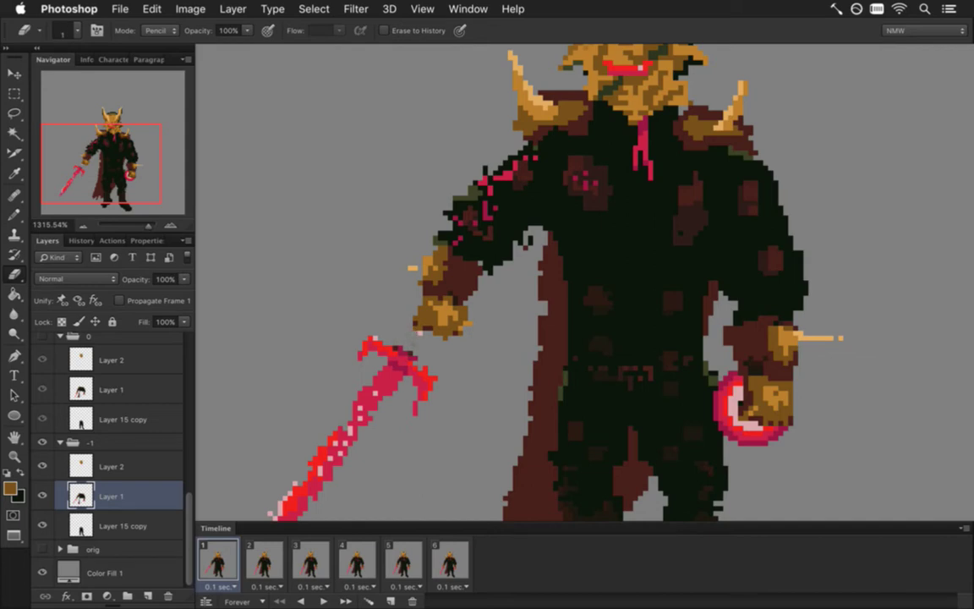
# Step: Sample the maroon of the sword arm's cuff as the Pencil colour for touching up the forearm
pyautogui.press('b')
pyautogui.keyDown('alt'); pyautogui.click(457, 285); pyautogui.keyUp('alt')
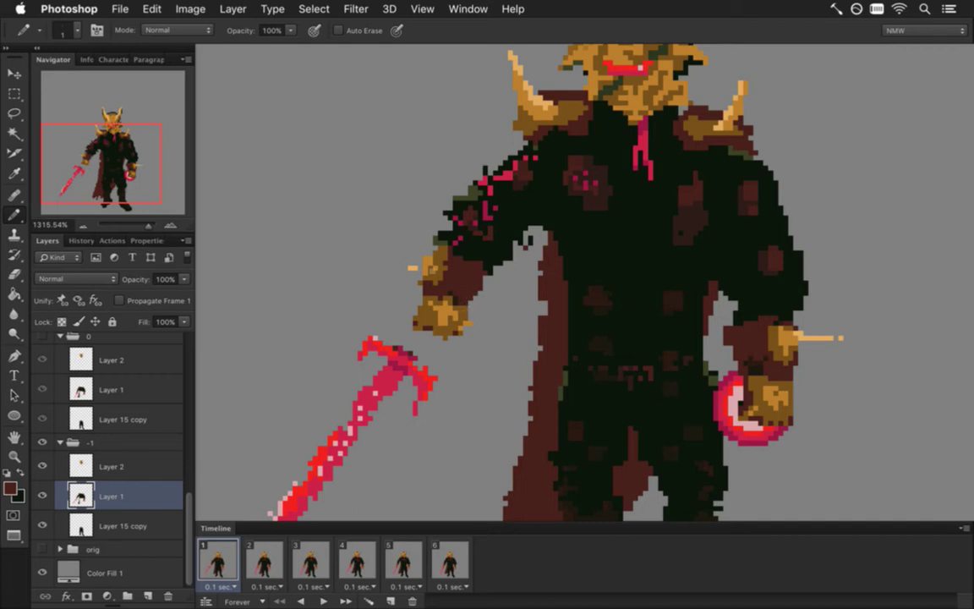
pyautogui.keyDown('alt'); pyautogui.click(380, 247); pyautogui.keyUp('alt')
pyautogui.keyDown('alt'); pyautogui.click(456, 284); pyautogui.keyUp('alt')
pyautogui.press('alt')
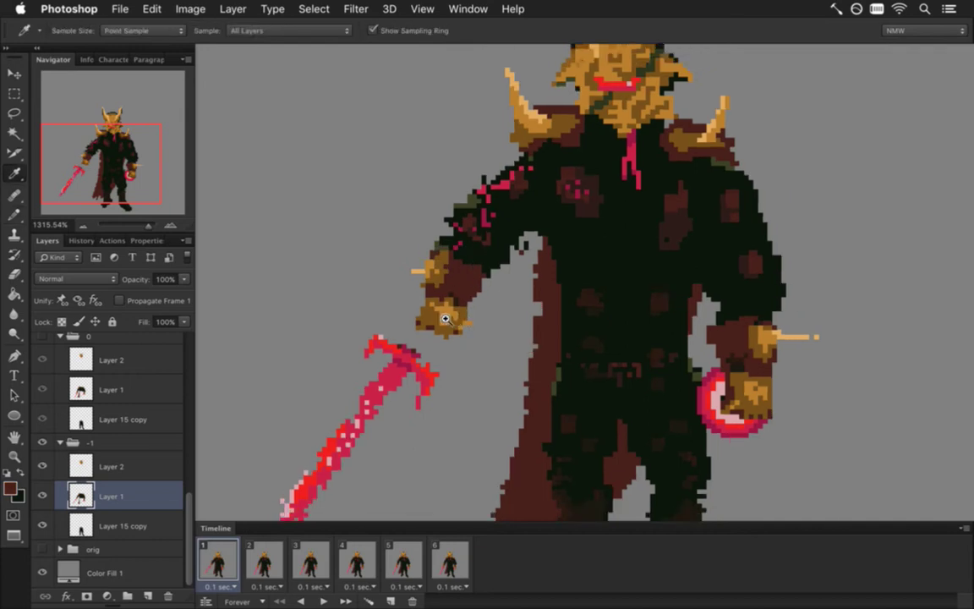
pyautogui.scroll(-5, 446, 318)
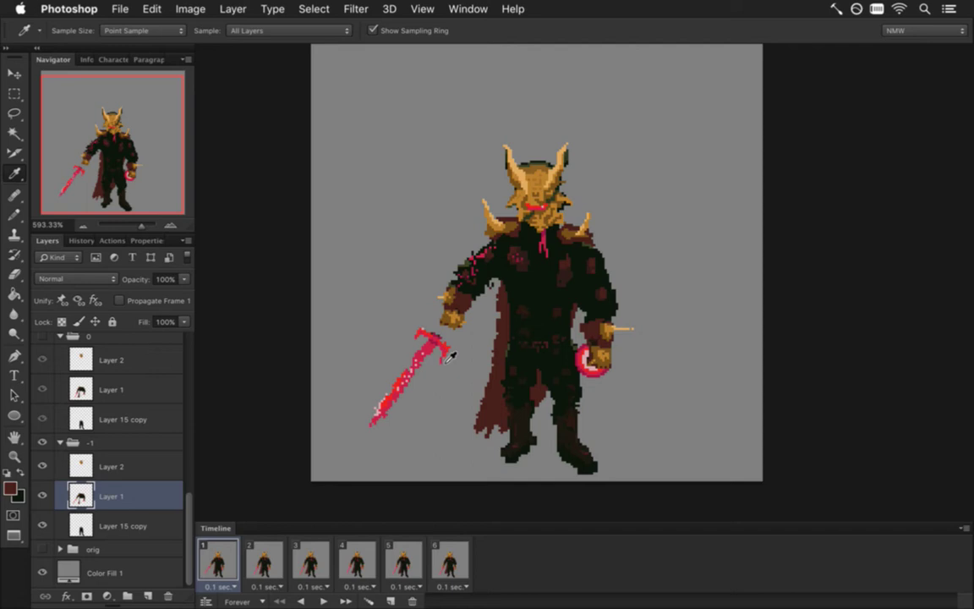
pyautogui.scroll(6, 456, 319)
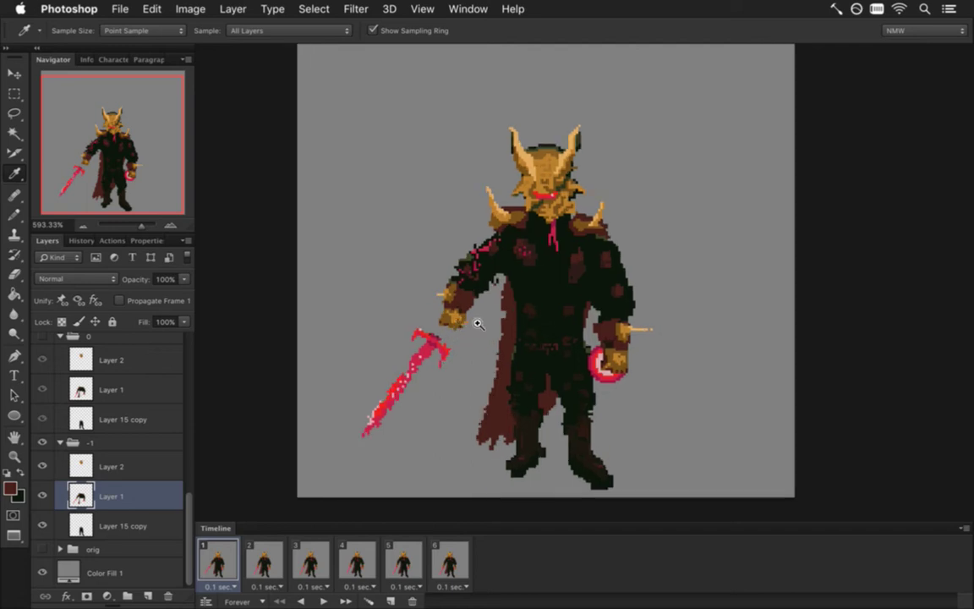
# Step: Reshape the highlight on the sword hand's glove with the Pencil, using its sampled light and dark gold shades
pyautogui.click(454, 318)
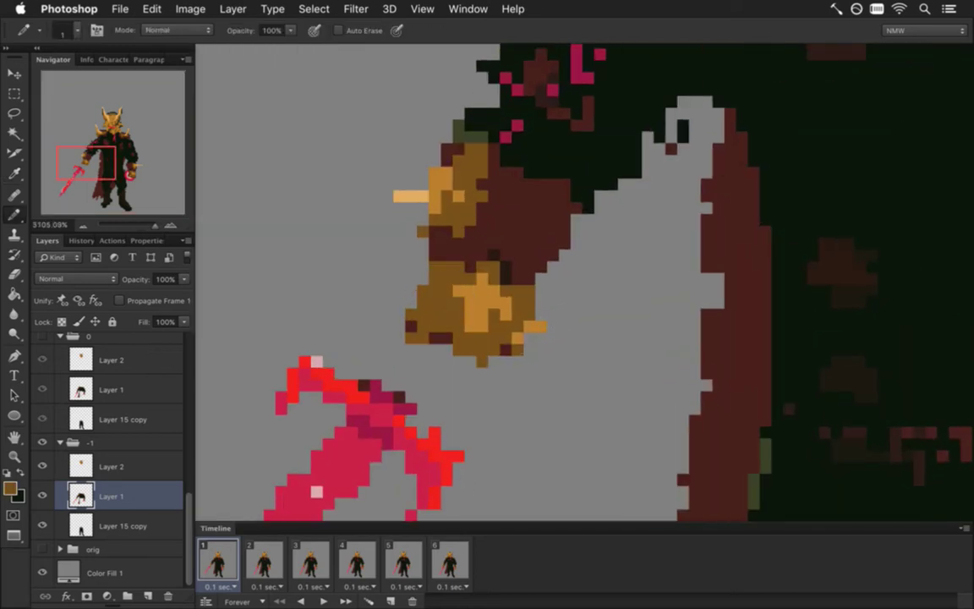
pyautogui.moveTo(452, 292); pyautogui.dragTo(494, 332)
pyautogui.keyDown('alt'); pyautogui.click(480, 306); pyautogui.keyUp('alt')
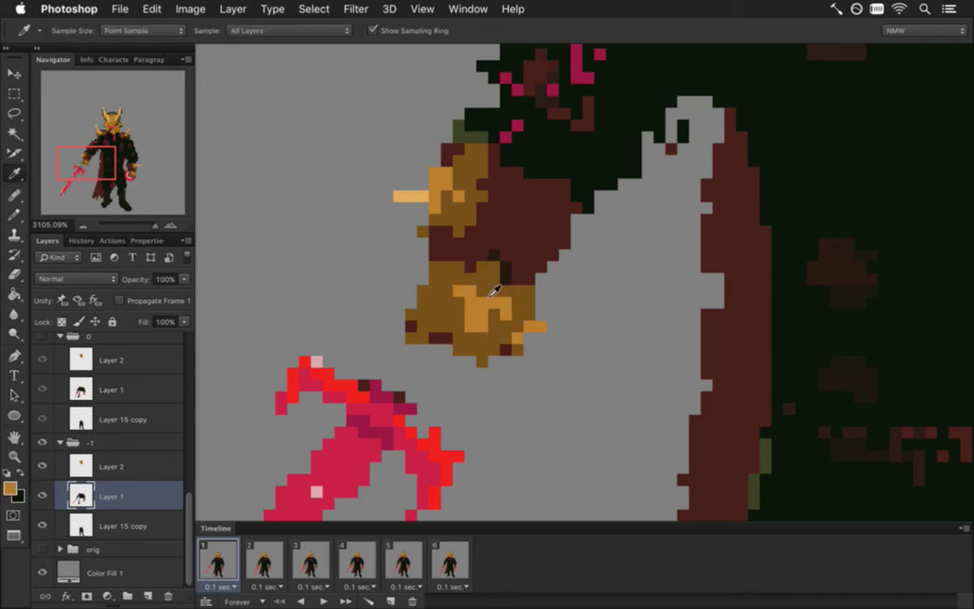
pyautogui.keyDown('alt'); pyautogui.click(497, 286); pyautogui.keyUp('alt')
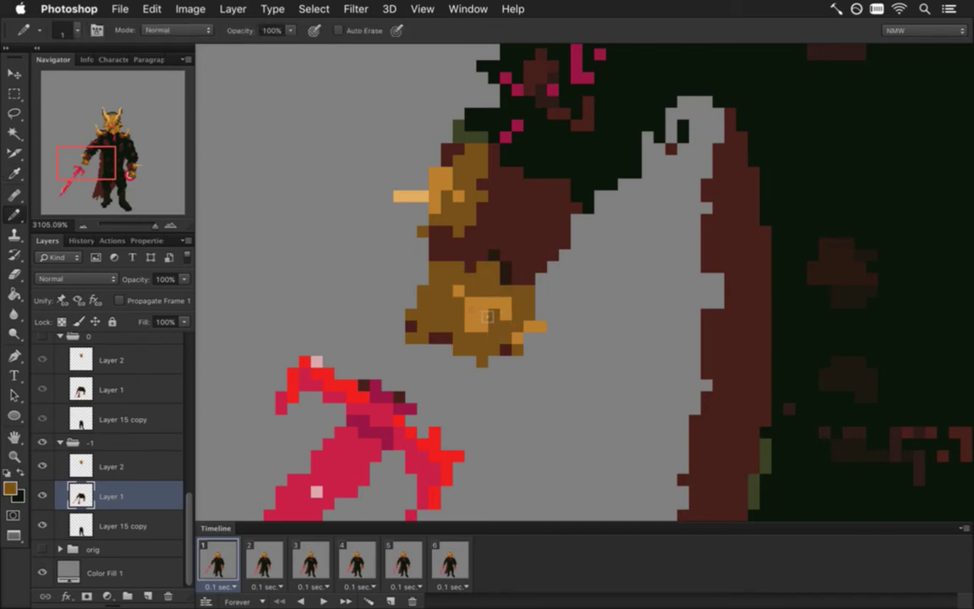
pyautogui.moveTo(474, 321); pyautogui.dragTo(363, 265)
# Step: Lasso the whole sword below the sword hand and switch to the Move tool
pyautogui.press('l')
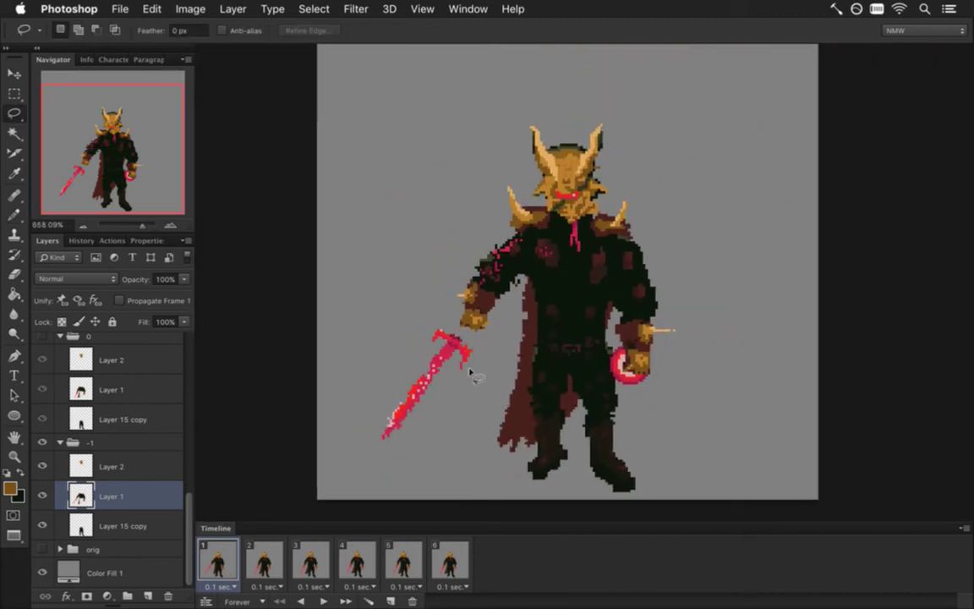
pyautogui.moveTo(372, 420)
pyautogui.mouseDown()
pyautogui.moveTo(469, 396)
pyautogui.moveTo(430, 333)
pyautogui.mouseUp()
pyautogui.press('v')
pyautogui.moveTo(354, 320); pyautogui.dragTo(357, 339)
pyautogui.moveTo(435, 347); pyautogui.dragTo(472, 347)
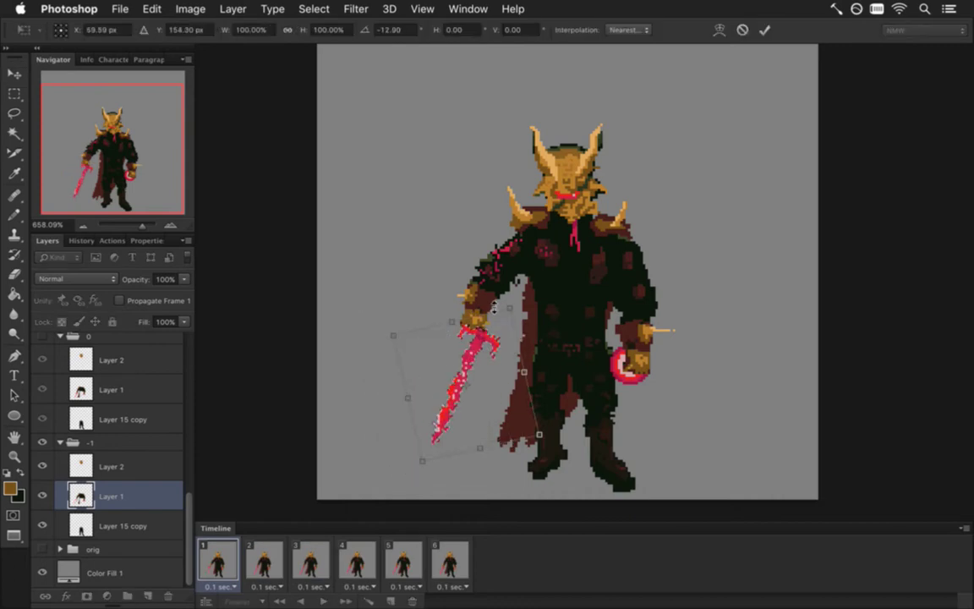
pyautogui.moveTo(377, 328); pyautogui.dragTo(394, 357)
pyautogui.moveTo(449, 315); pyautogui.dragTo(485, 331)
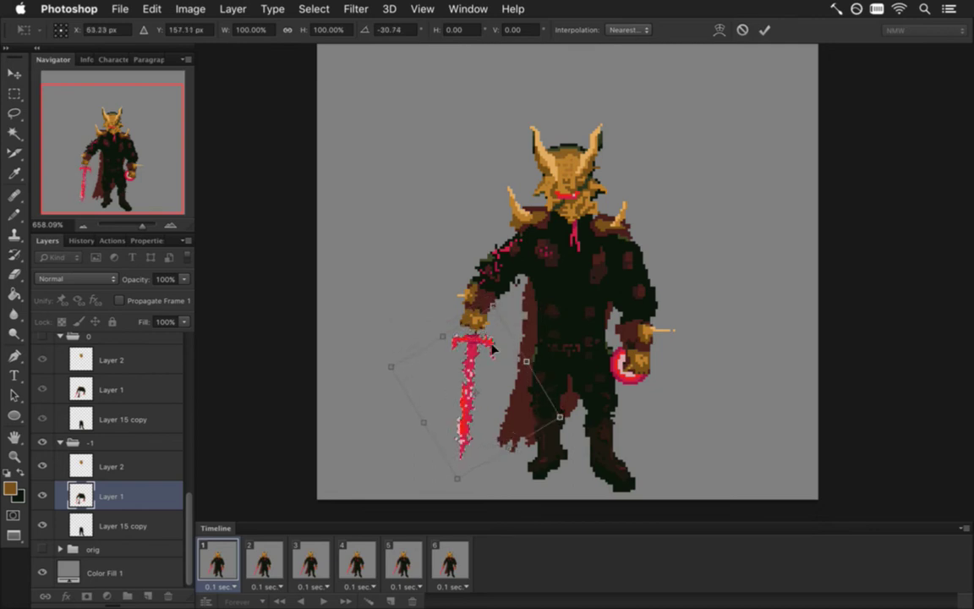
pyautogui.moveTo(513, 449); pyautogui.dragTo(504, 420)
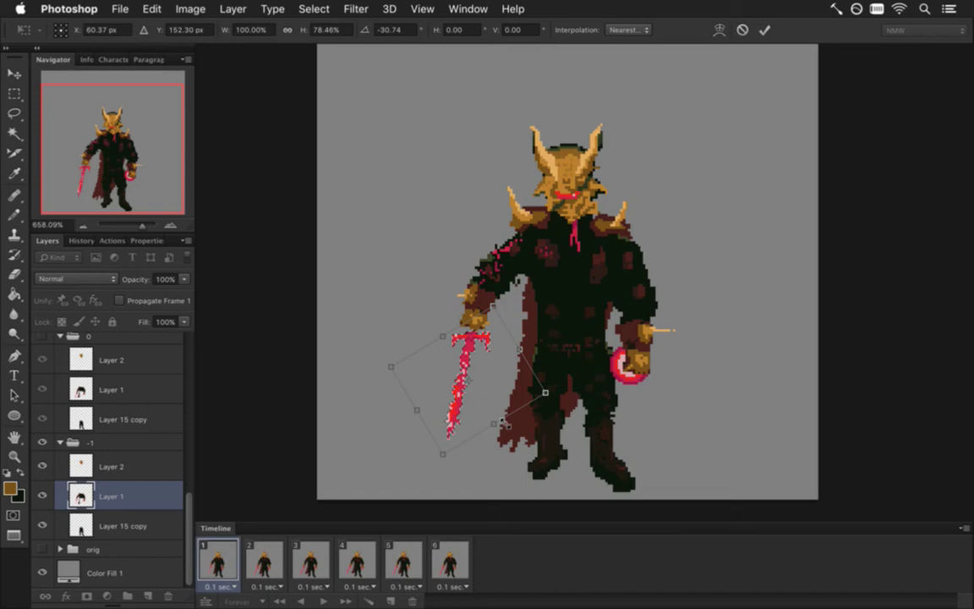
pyautogui.moveTo(412, 412)
pyautogui.mouseDown()
pyautogui.moveTo(428, 391)
pyautogui.moveTo(427, 402)
pyautogui.mouseUp()
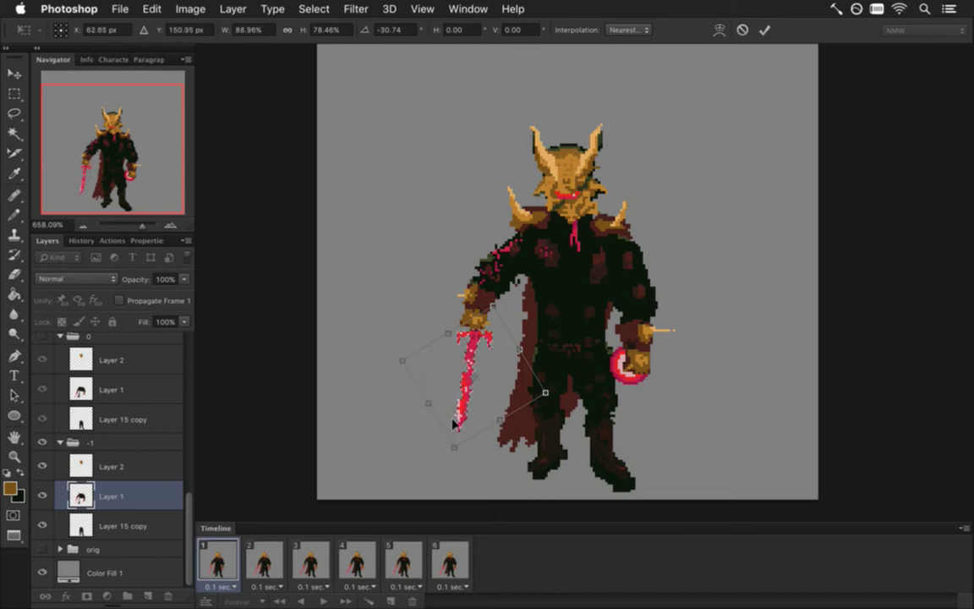
pyautogui.moveTo(499, 420); pyautogui.dragTo(473, 389)
pyautogui.moveTo(412, 387); pyautogui.dragTo(456, 380)
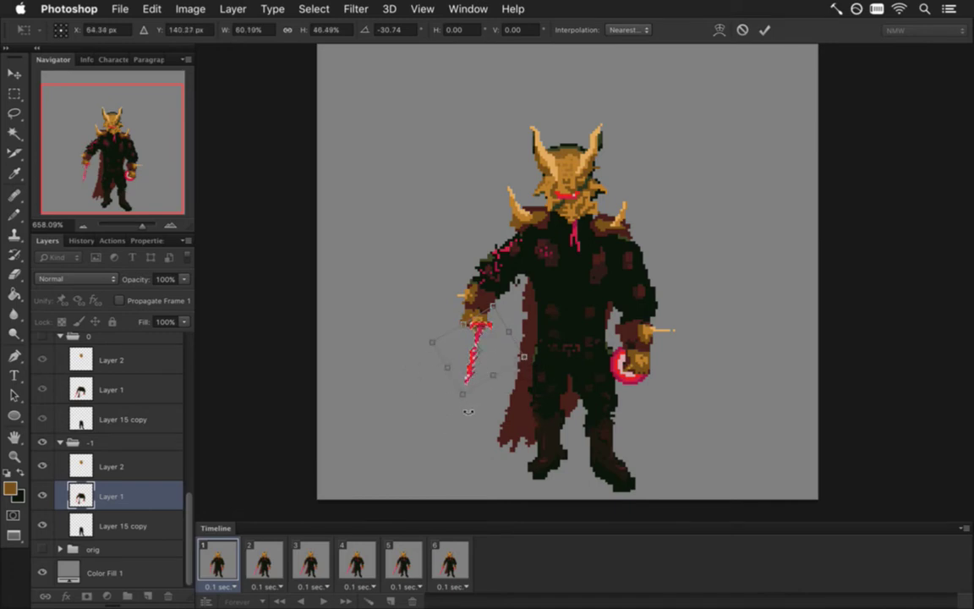
pyautogui.click(739, 31)
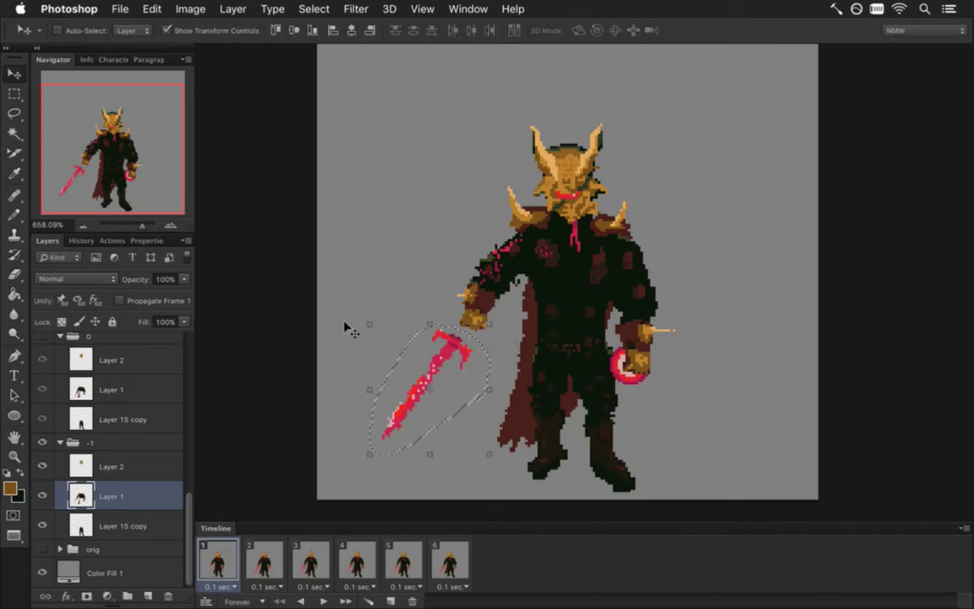
pyautogui.hotkey('ctrl', 't')
pyautogui.press('Escape')
# Step: Rotate the sword by -27.75°, position its hilt directly under the glove, apply the transform and deselect
pyautogui.moveTo(391, 323); pyautogui.dragTo(354, 345)
pyautogui.moveTo(417, 338); pyautogui.dragTo(479, 330)
pyautogui.press('Left')
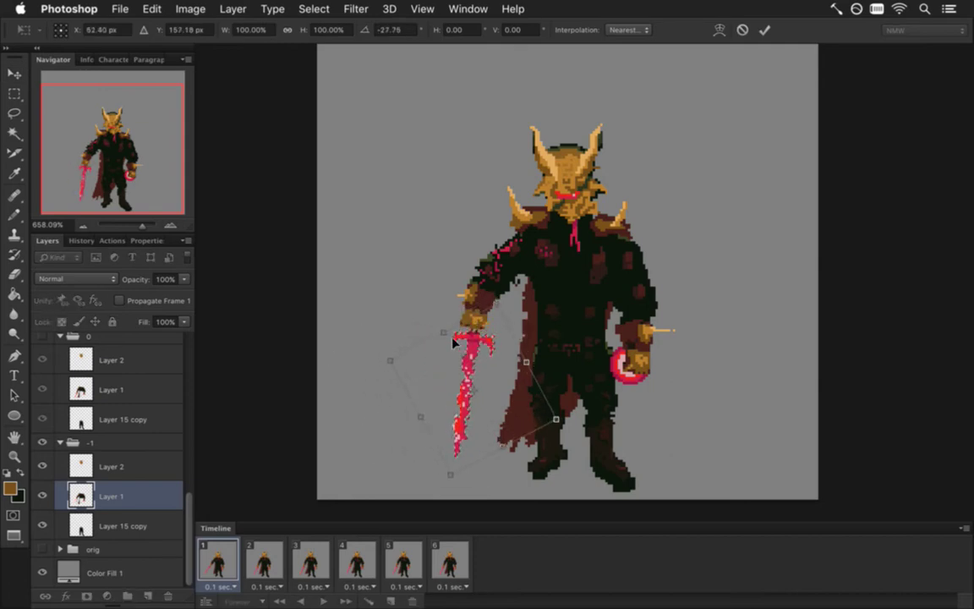
pyautogui.press('Down')
pyautogui.press('Down')
pyautogui.press('Down')
pyautogui.press('Right')
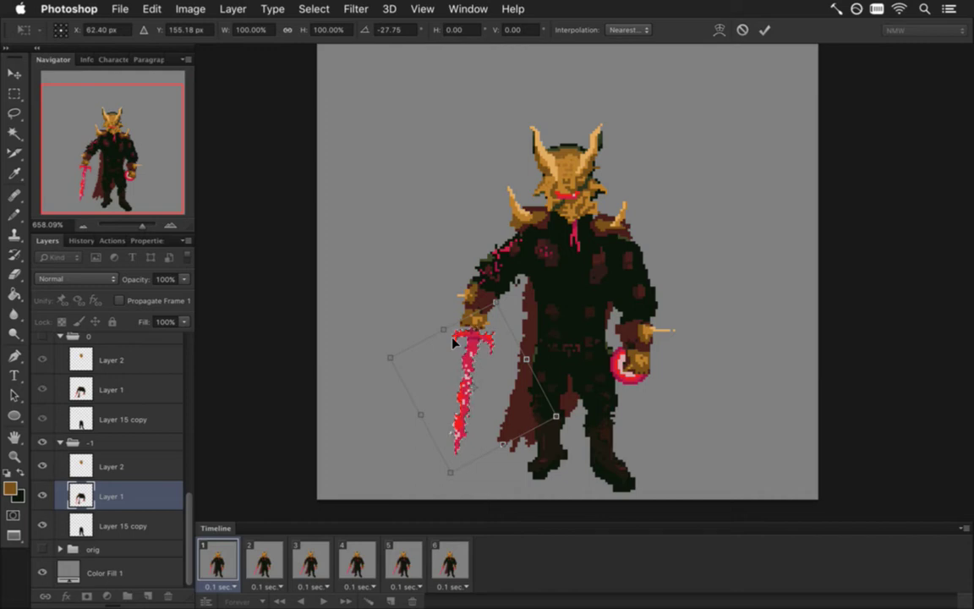
pyautogui.click(764, 29)
# Step: Select the sword arm's forearm and glove with a rectangular marquee and move them slightly up and to the right
pyautogui.press('m')
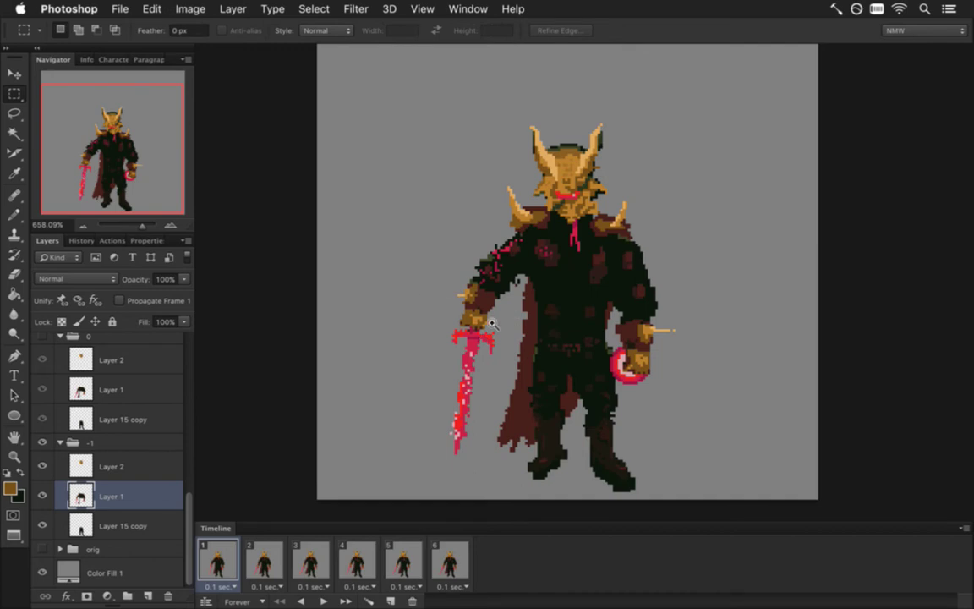
pyautogui.scroll(3, 526, 309)
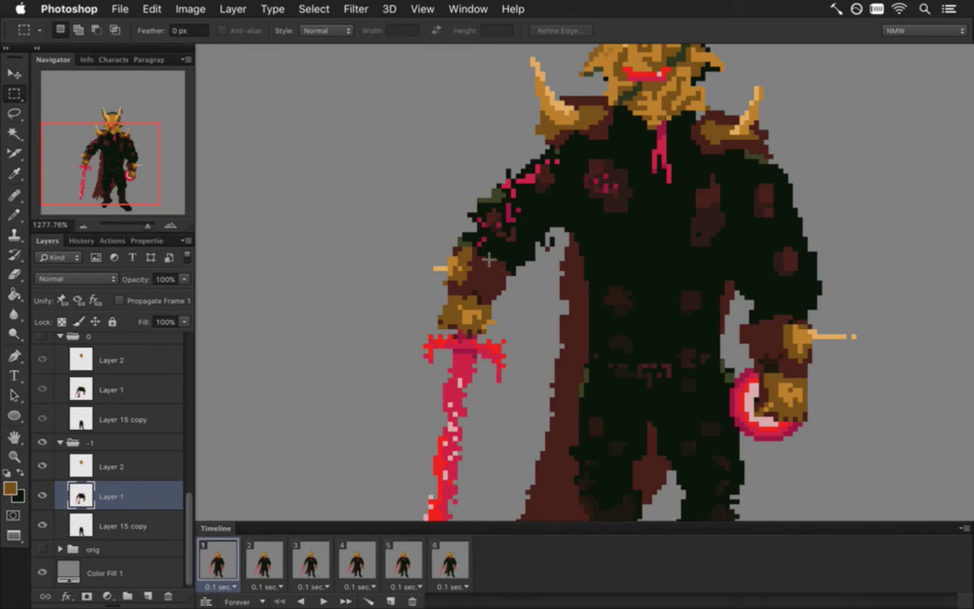
pyautogui.moveTo(412, 251); pyautogui.dragTo(529, 328)
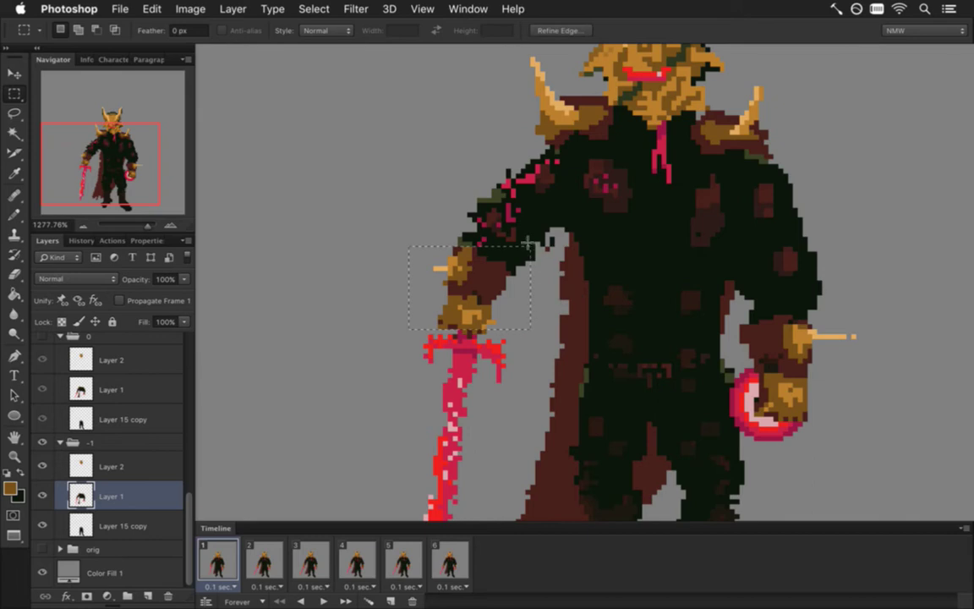
pyautogui.press('v')
pyautogui.moveTo(488, 279); pyautogui.dragTo(507, 272)
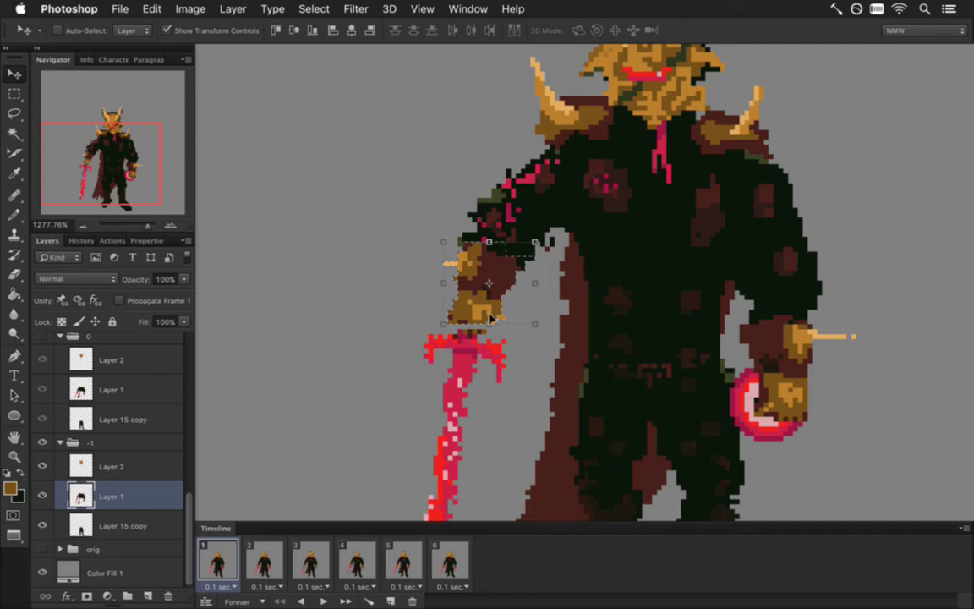
pyautogui.press('m')
pyautogui.hotkey('ctrl', 'd')
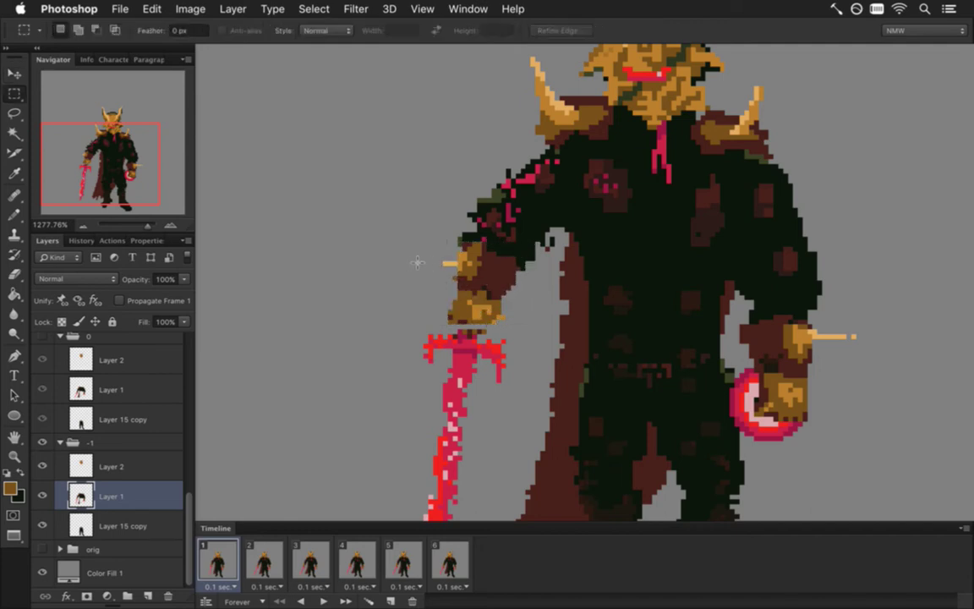
# Step: Sample the cuff's maroon, scale the selected forearm and glove to 82.35% height and apply the transform
pyautogui.press('i')
pyautogui.click(498, 286)
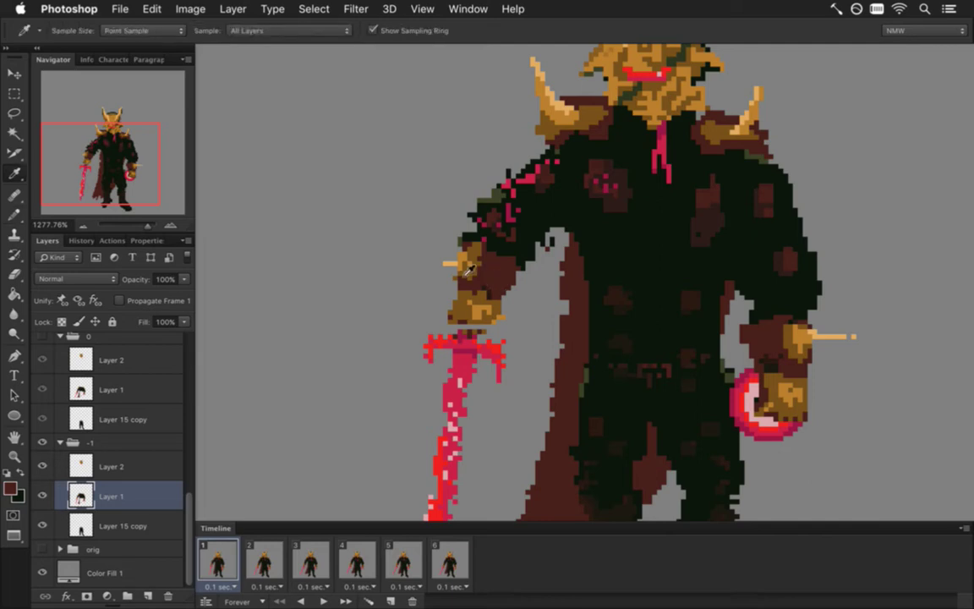
pyautogui.press('v')
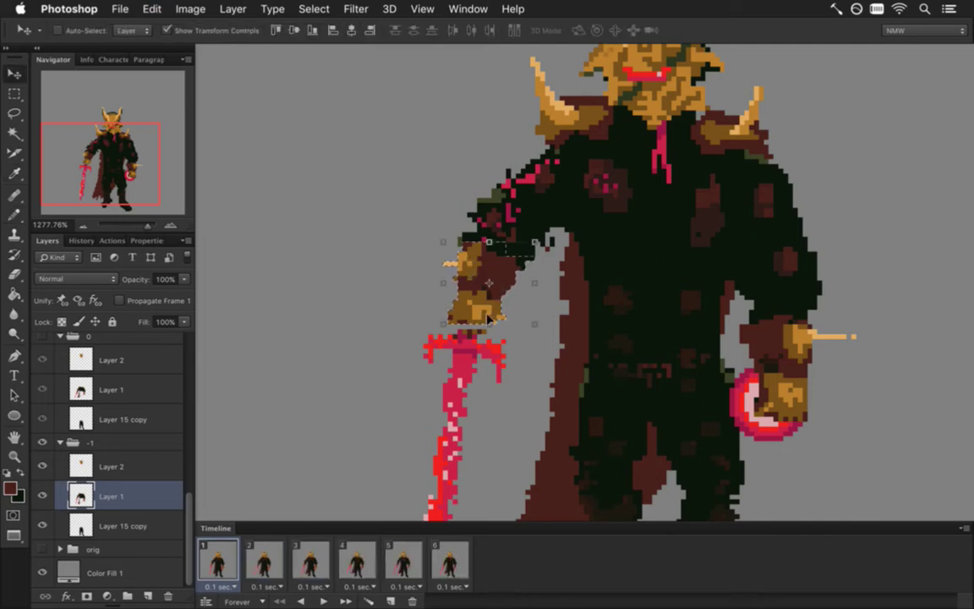
pyautogui.moveTo(489, 325); pyautogui.dragTo(496, 291)
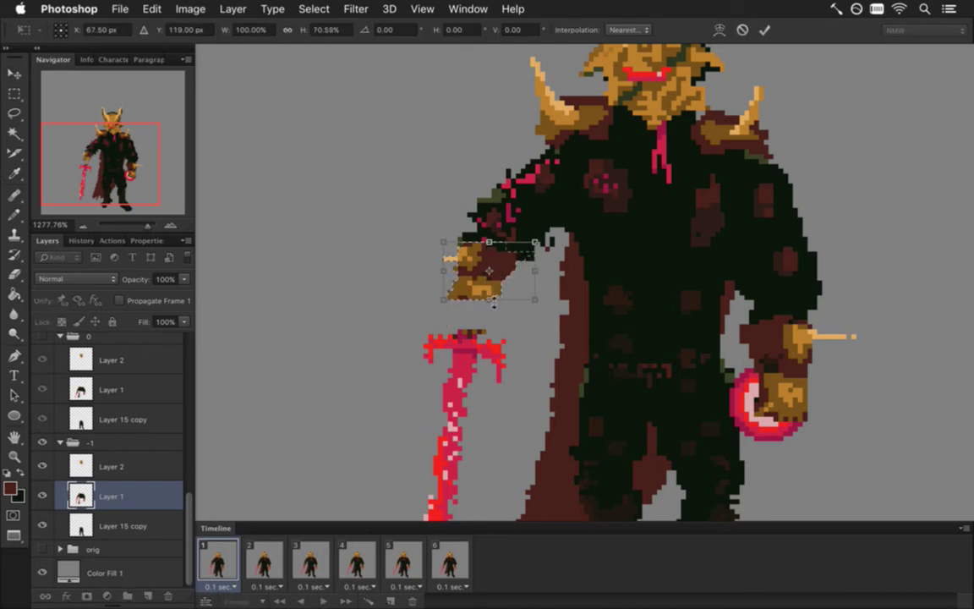
pyautogui.moveTo(493, 302); pyautogui.dragTo(494, 309)
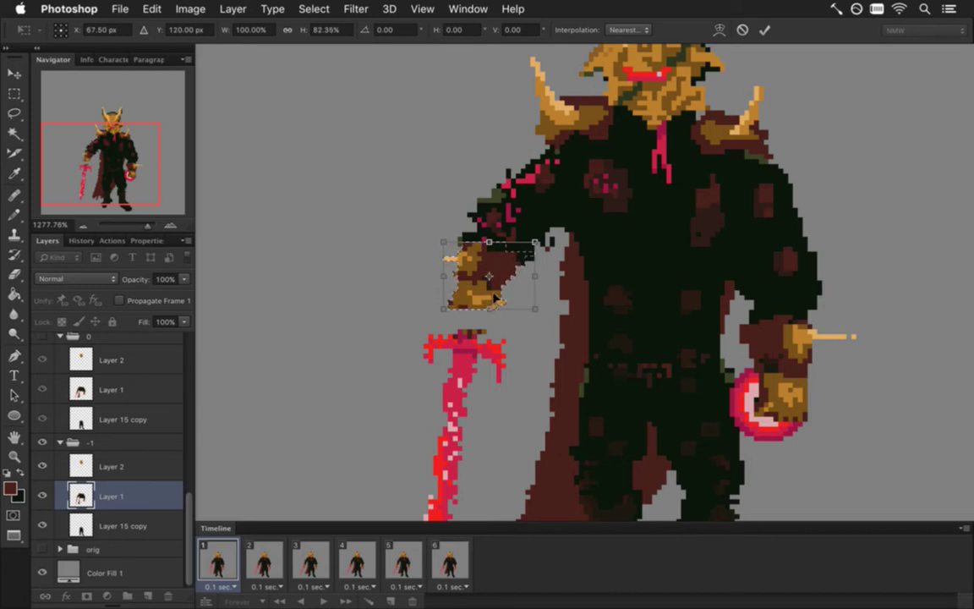
pyautogui.press('Return')
# Step: Touch up the shortened glove with the Pencil in its sampled gold, sample the maroon again and compare the pose with frame 3
pyautogui.press('i')
pyautogui.click(463, 285)
pyautogui.press('b')
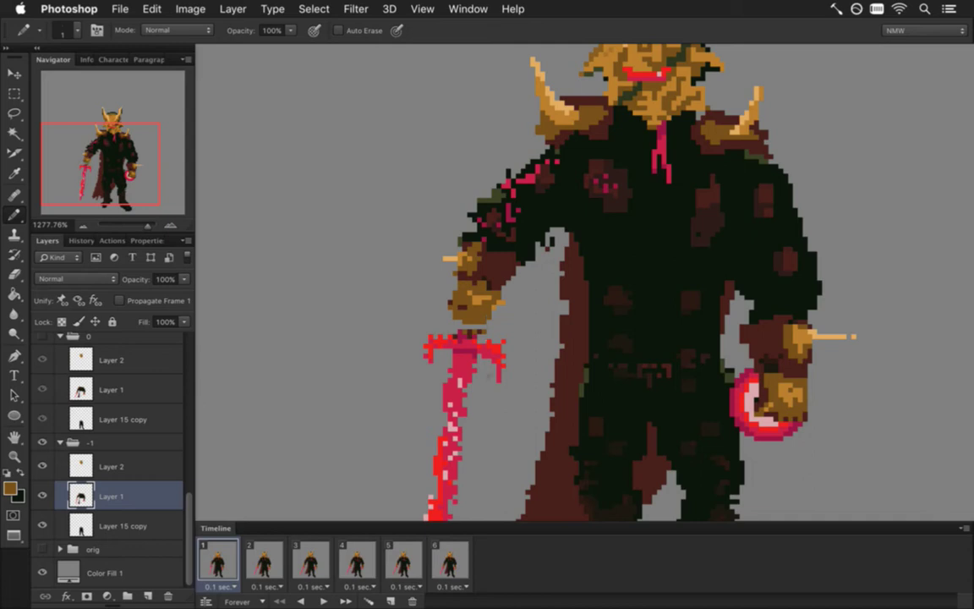
pyautogui.keyDown('alt'); pyautogui.click(473, 249); pyautogui.keyUp('alt')
pyautogui.press('Right')
pyautogui.press('Right')
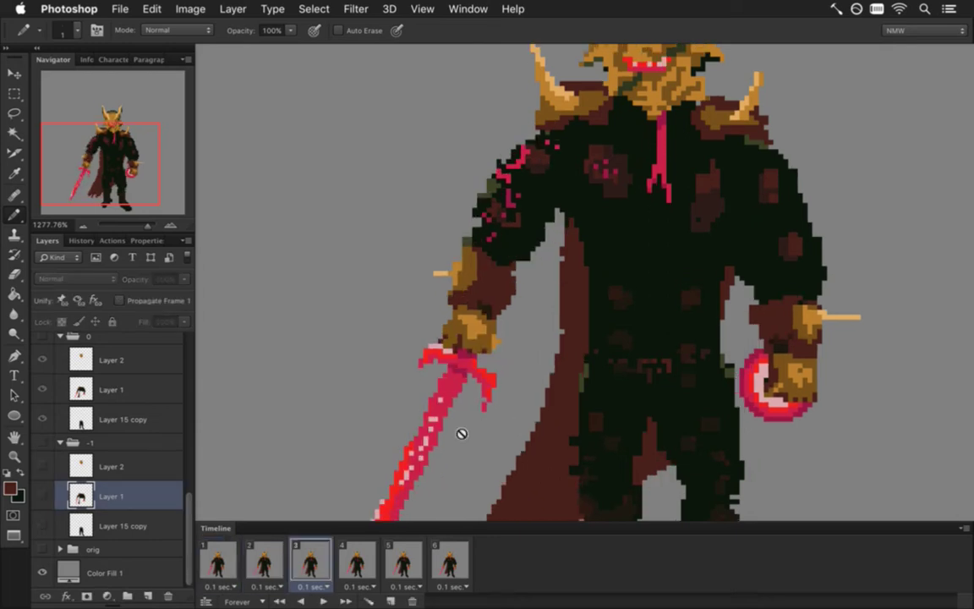
pyautogui.click(215, 567)
pyautogui.scroll(-5, 524, 437)
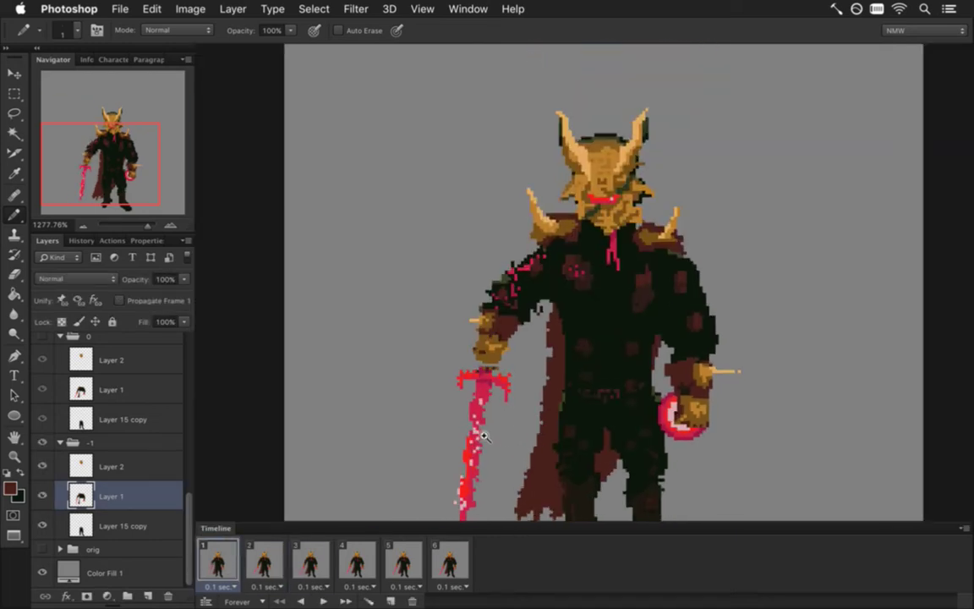
pyautogui.scroll(2, 522, 358)
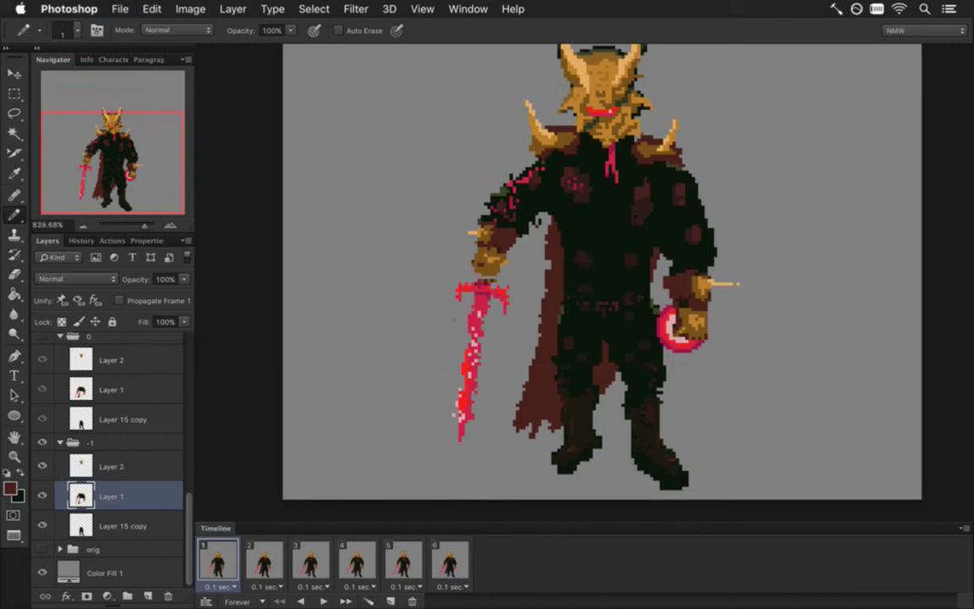
pyautogui.press('m')
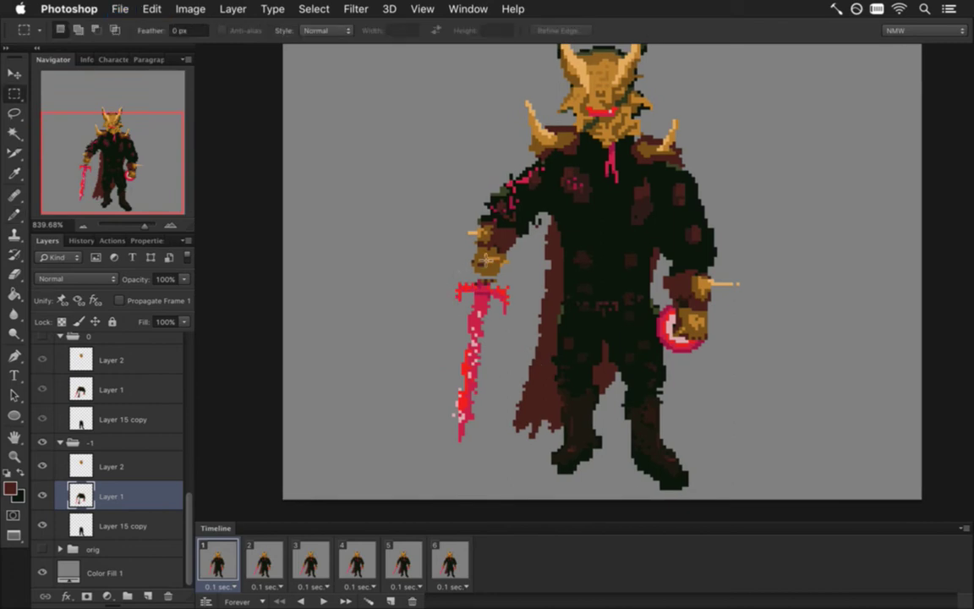
pyautogui.moveTo(380, 253); pyautogui.dragTo(526, 460)
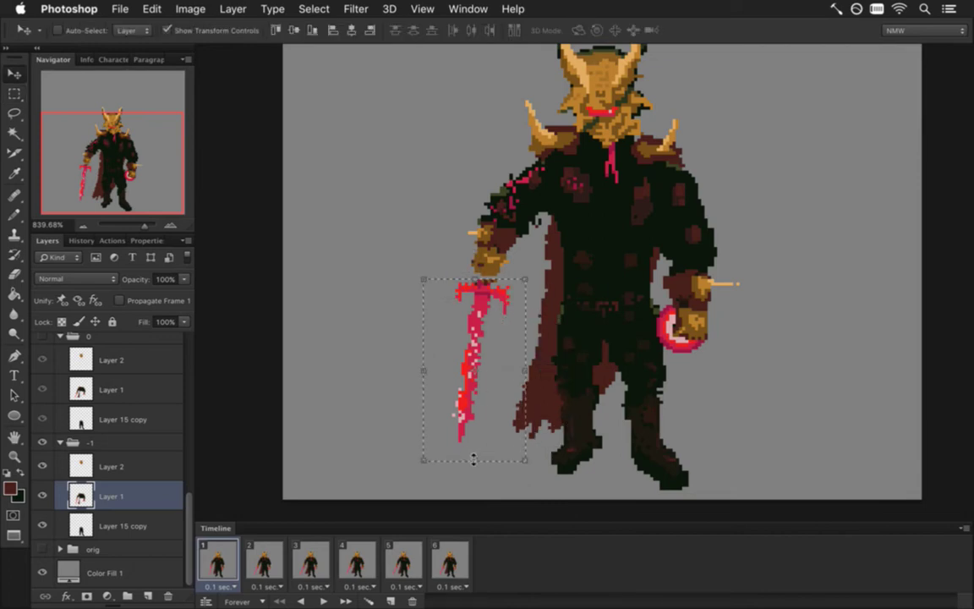
pyautogui.press('super+t')
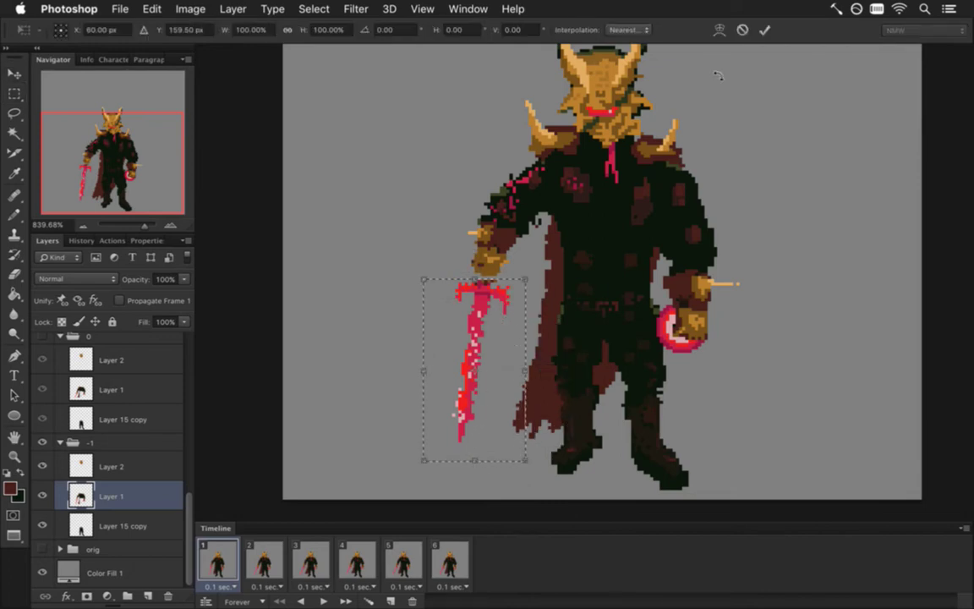
pyautogui.click(764, 29)
pyautogui.press('super+d')
pyautogui.press('super')
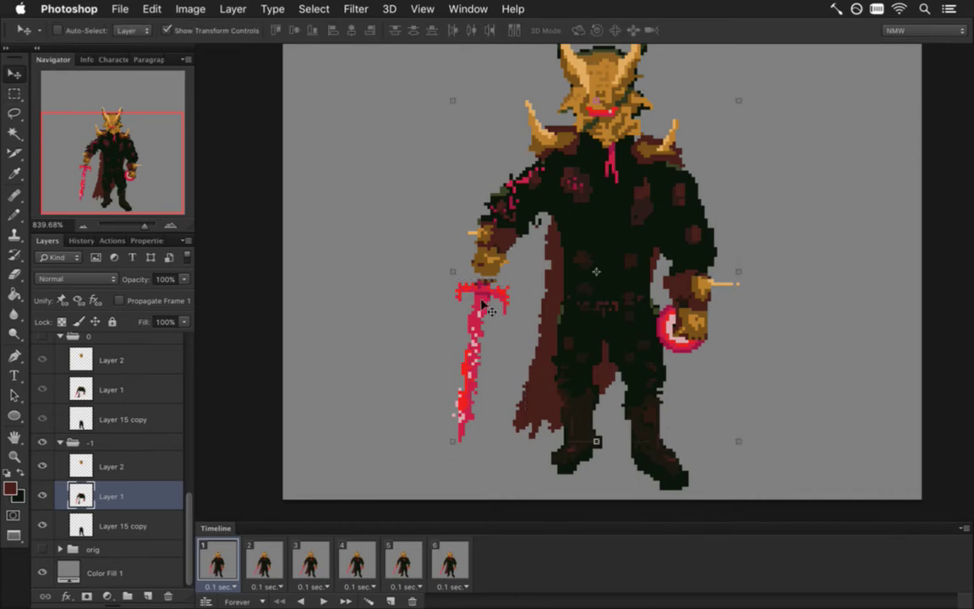
pyautogui.moveTo(376, 255); pyautogui.dragTo(528, 452)
pyautogui.press('v')
pyautogui.press('Right')
pyautogui.press('Down')
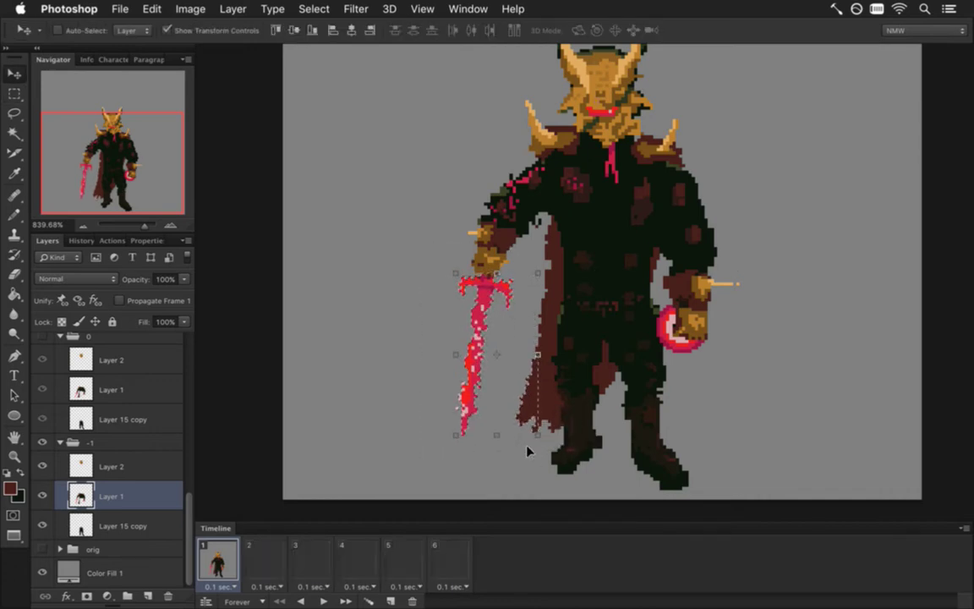
pyautogui.press('Left')
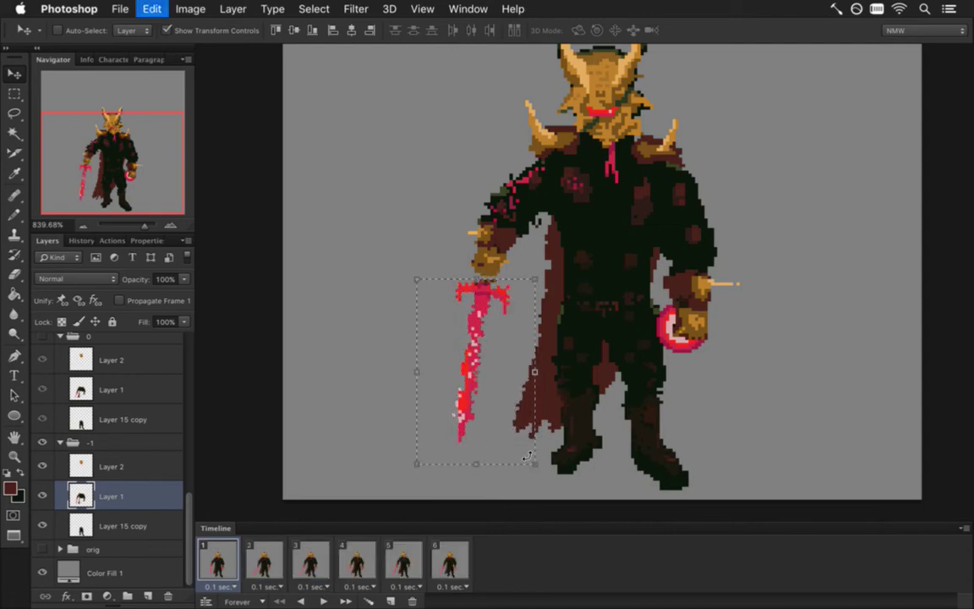
pyautogui.press('m')
pyautogui.hotkey('ctrl', 'd')
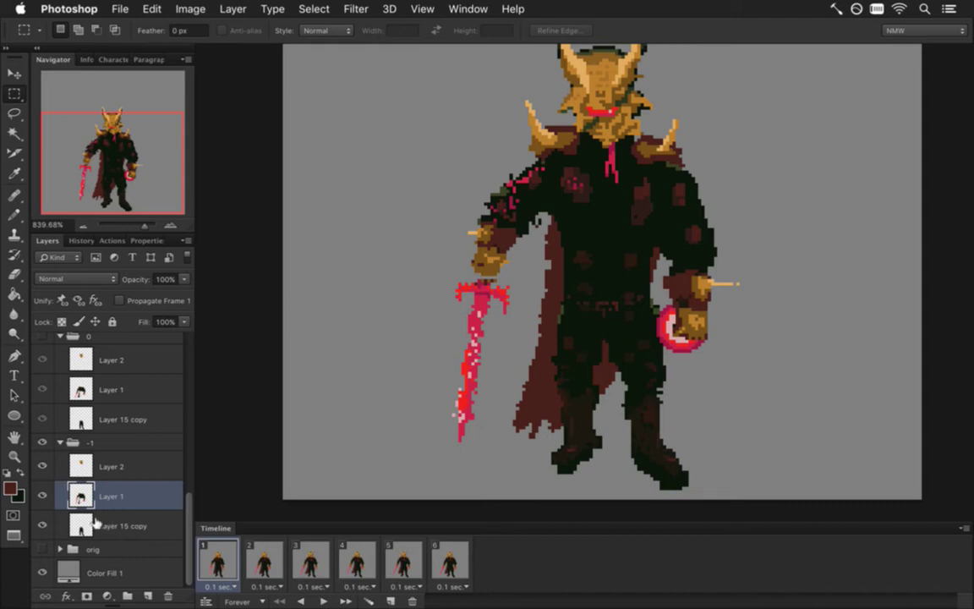
# Step: Select the cape's maroon with the Magic Wand and subtract the same-coloured areas on the upper body, belt and gauntlet
pyautogui.click(14, 132)
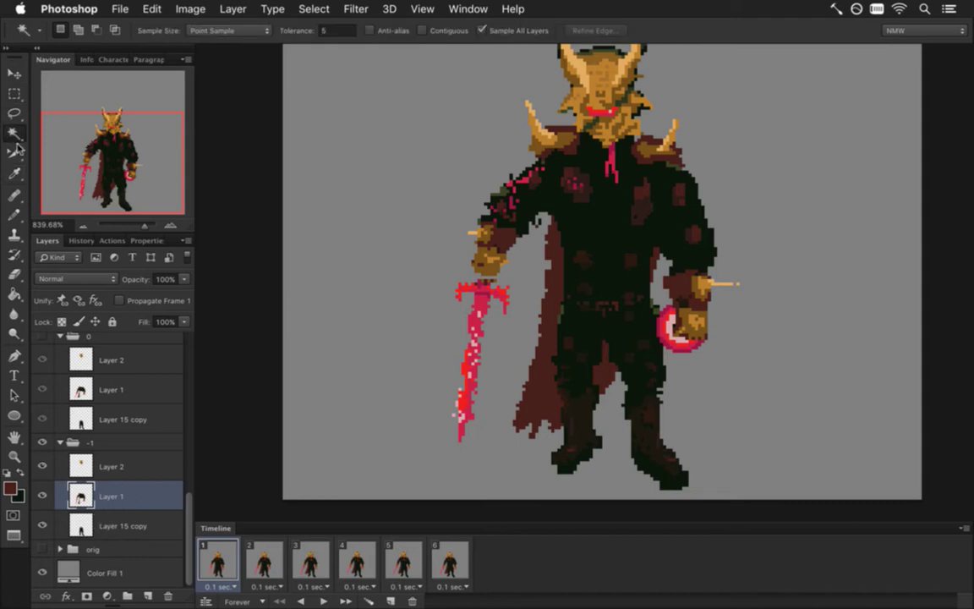
pyautogui.click(538, 387)
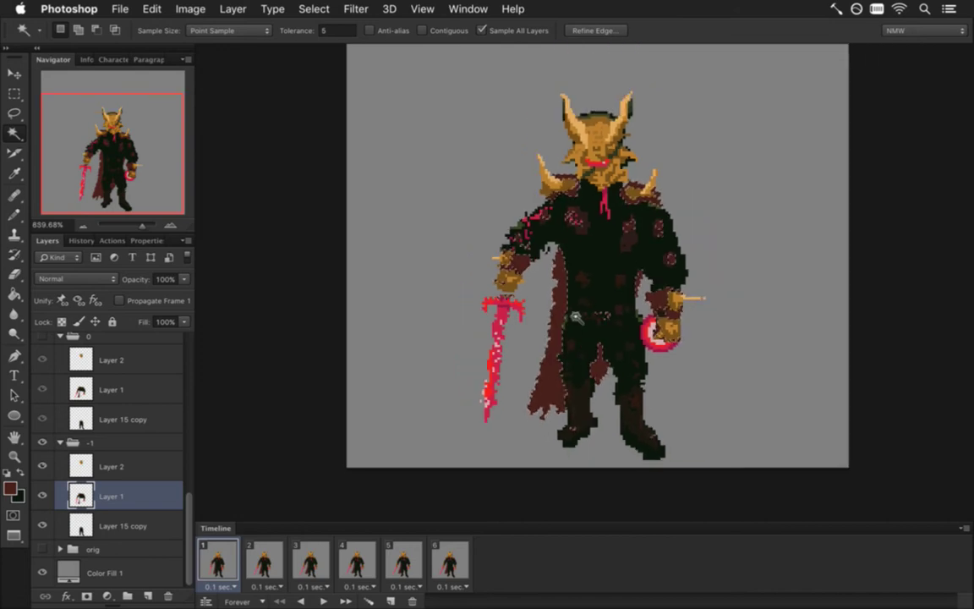
pyautogui.press('m')
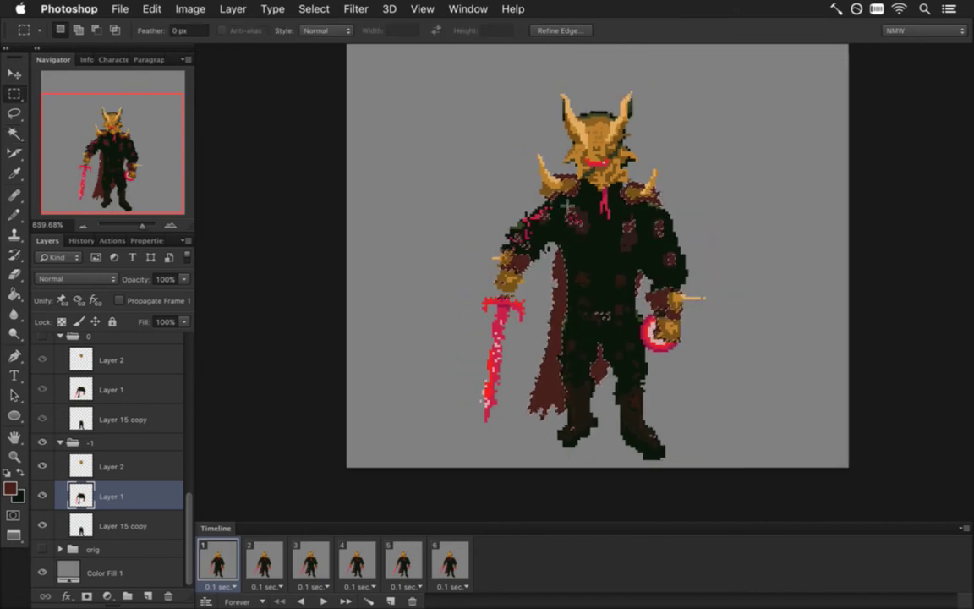
pyautogui.moveTo(377, 105); pyautogui.dragTo(808, 239)
pyautogui.click(494, 263)
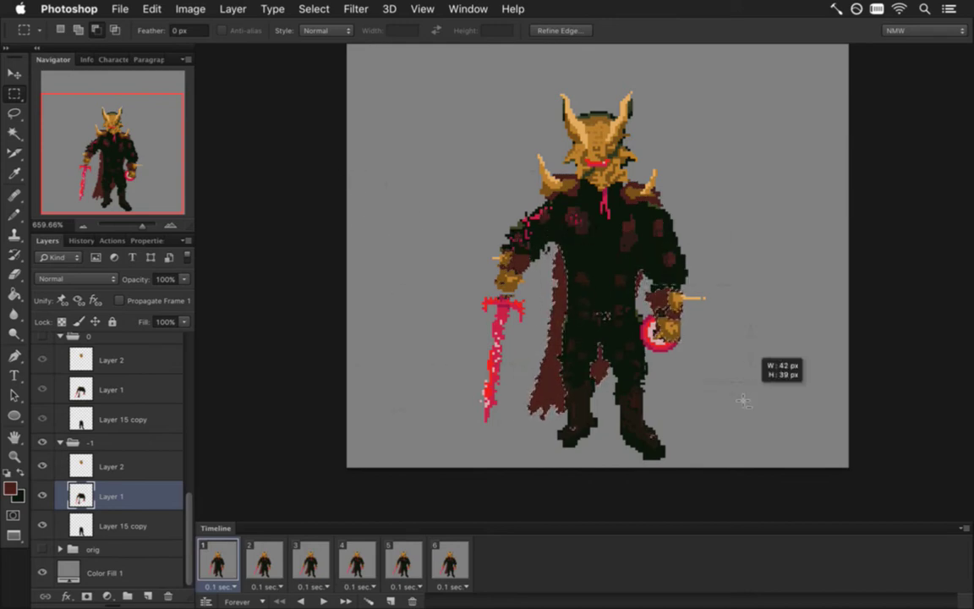
pyautogui.moveTo(543, 298); pyautogui.dragTo(645, 446)
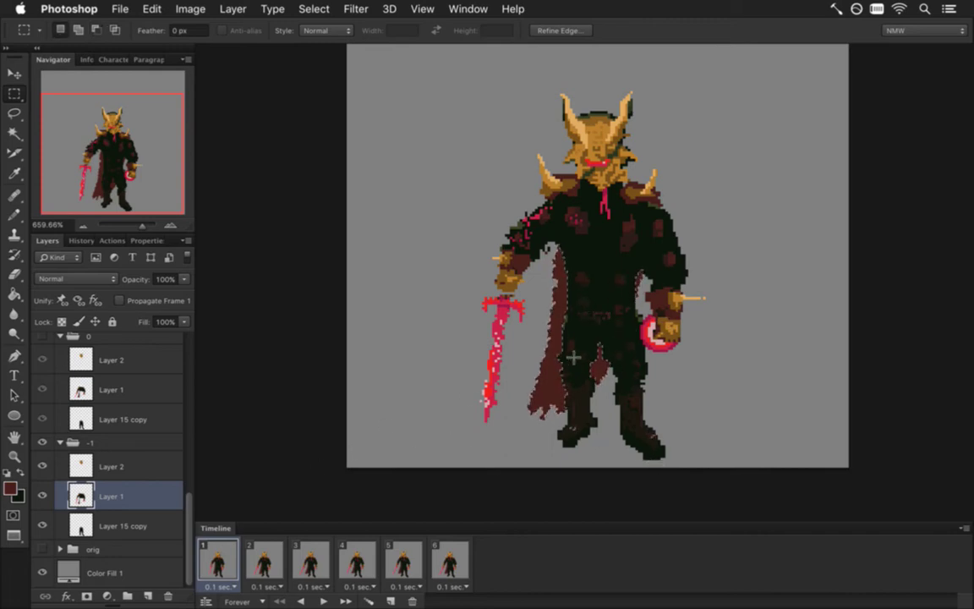
# Step: Cut the selected cape to its own layer and place it beneath Layer 15 copy in the -1 group
pyautogui.rightClick(555, 313)
pyautogui.click(604, 436)
pyautogui.moveTo(93, 495); pyautogui.dragTo(88, 545)
pyautogui.click(119, 300)
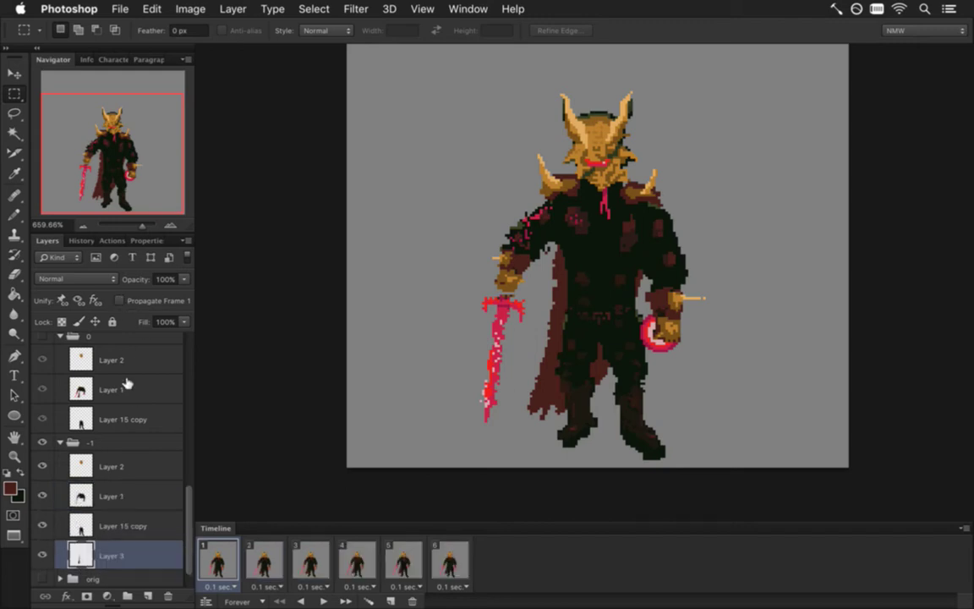
# Step: Select the sword on Layer 1 with a rectangular marquee and nudge it up and slightly right against the glove
pyautogui.click(113, 496)
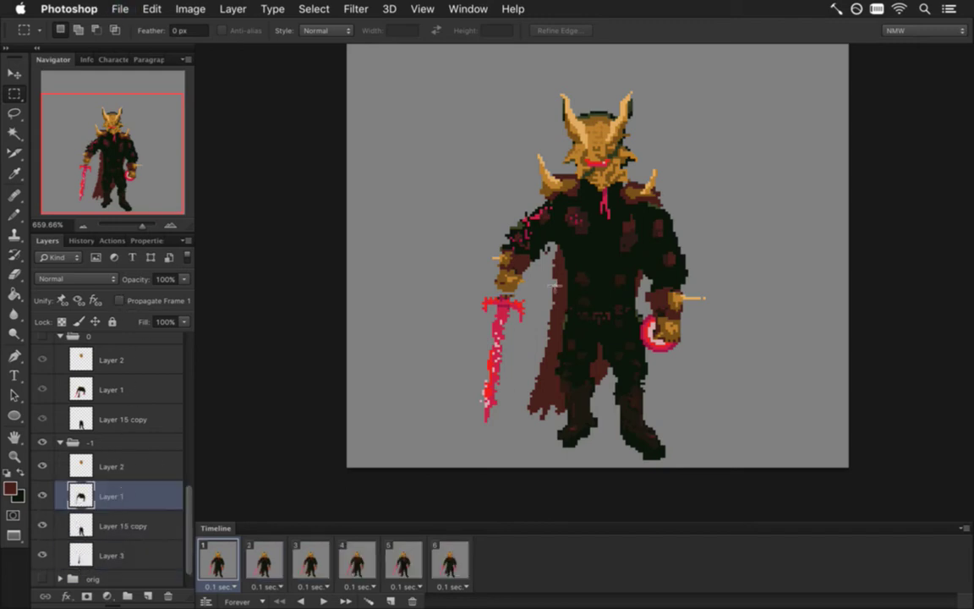
pyautogui.moveTo(509, 368); pyautogui.dragTo(524, 483)
pyautogui.press('v')
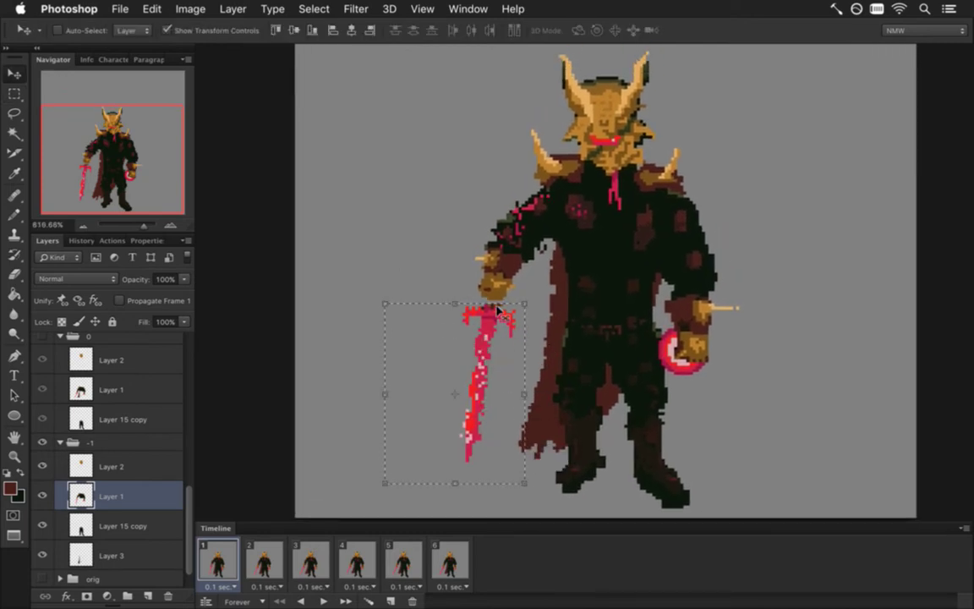
pyautogui.hotkey('ctrl', 'd')
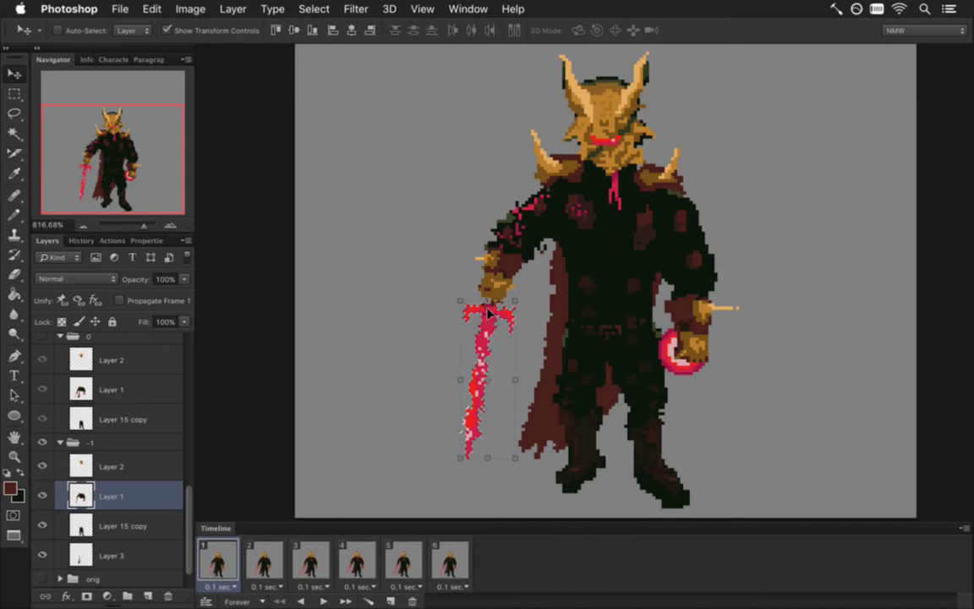
pyautogui.press('Up')
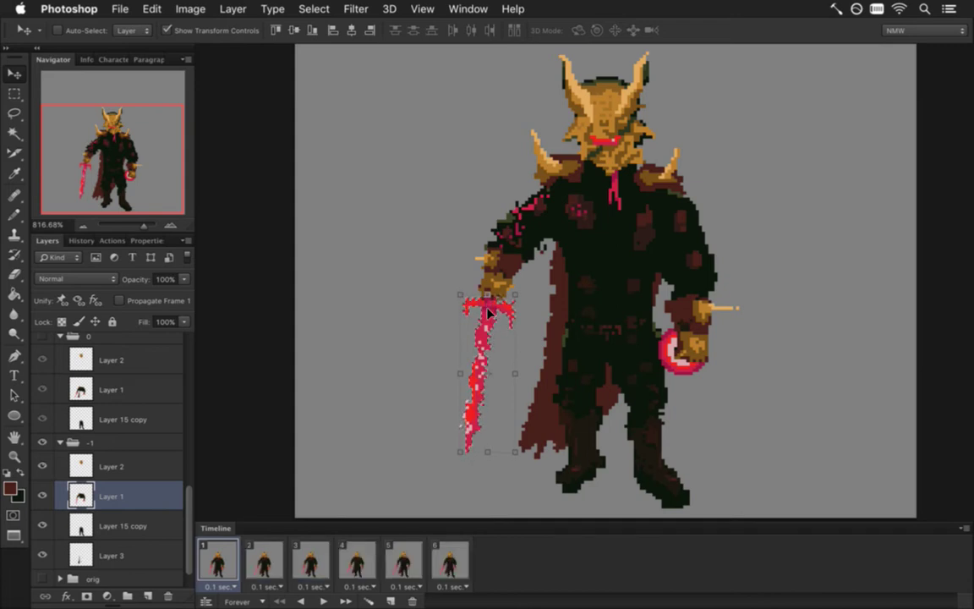
pyautogui.press('Up')
pyautogui.press('Right')
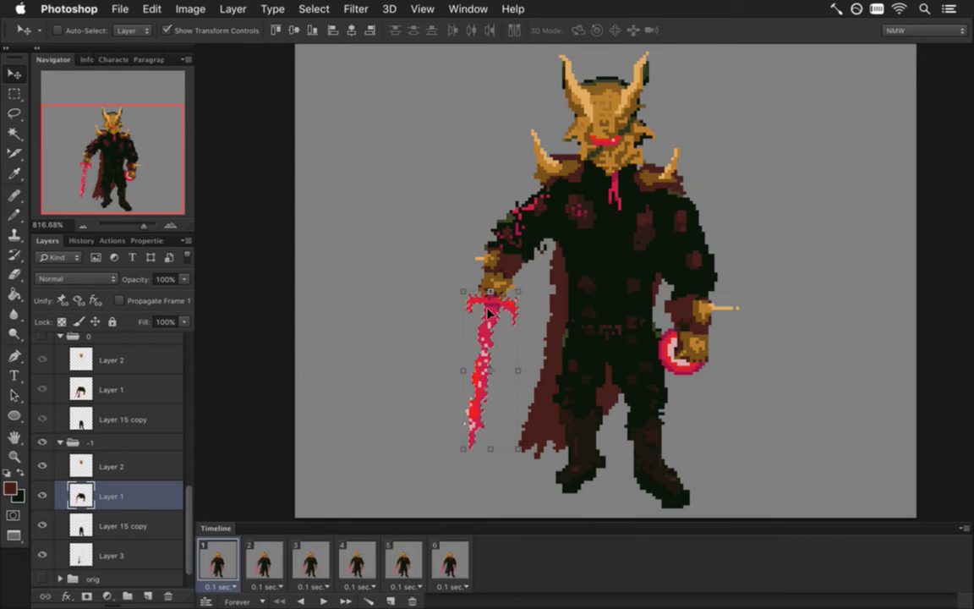
# Step: Select the blade below the guard, scale it to 59.26% height, rotate it -7.34°, nudge it right, apply the transform and deselect
pyautogui.press('m')
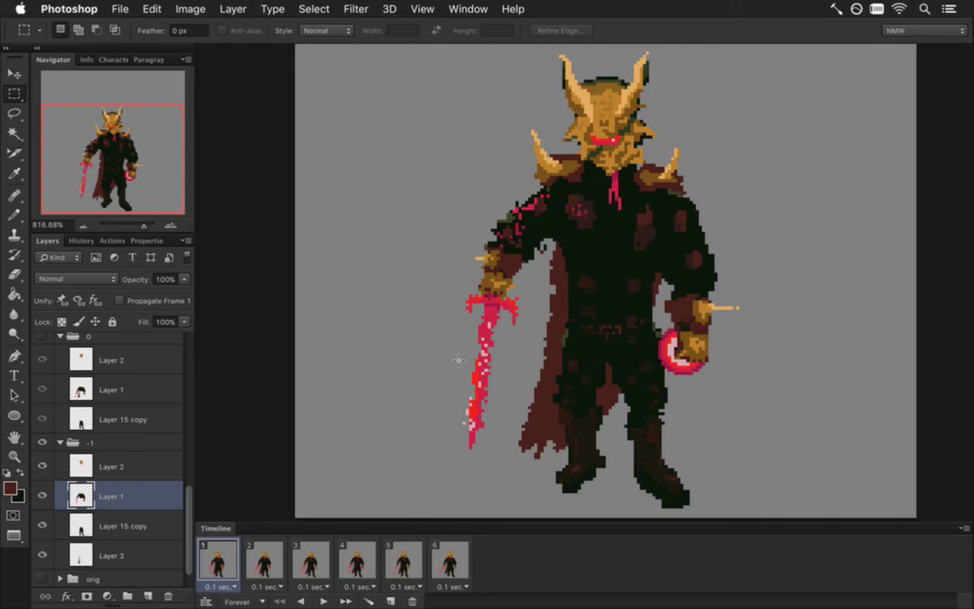
pyautogui.moveTo(426, 345); pyautogui.dragTo(509, 473)
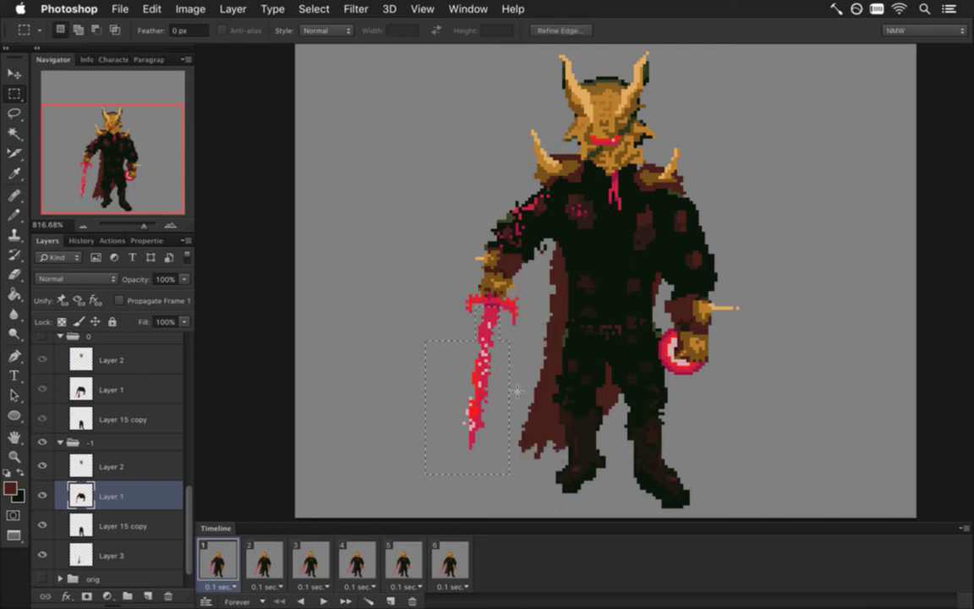
pyautogui.press('v')
pyautogui.moveTo(468, 474); pyautogui.dragTo(483, 412)
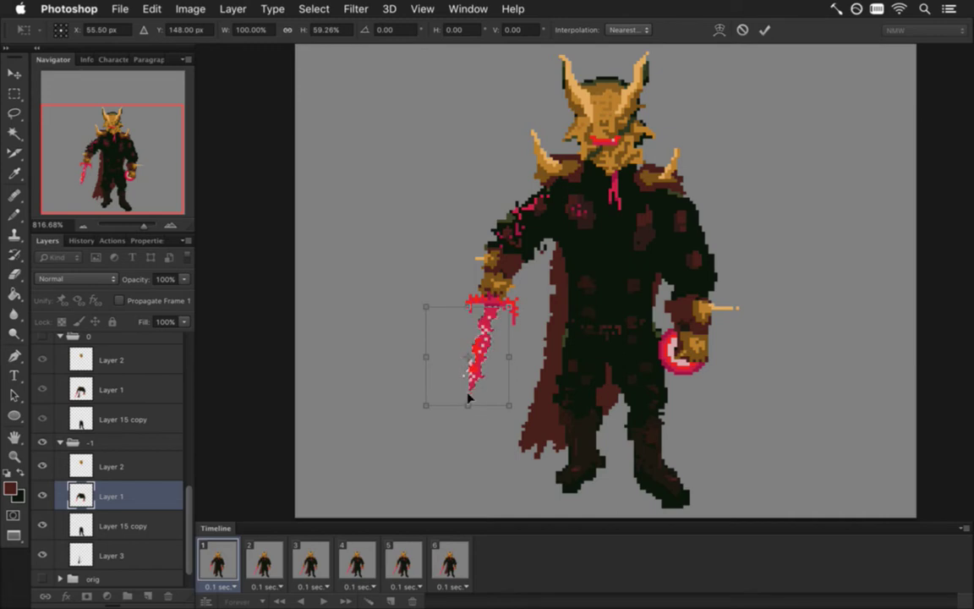
pyautogui.moveTo(412, 292); pyautogui.dragTo(407, 296)
pyautogui.press('Right')
pyautogui.press('Right')
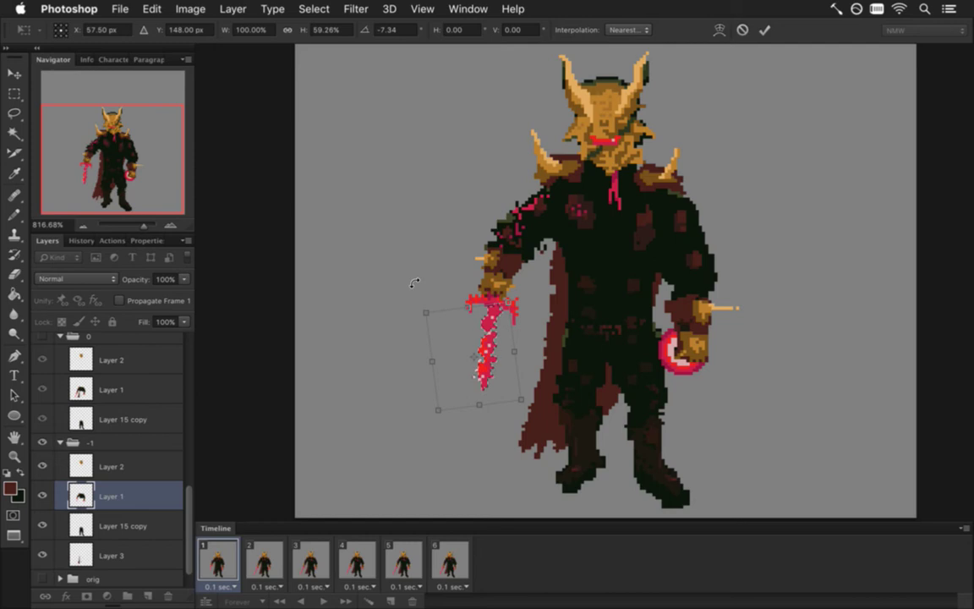
pyautogui.press('Return')
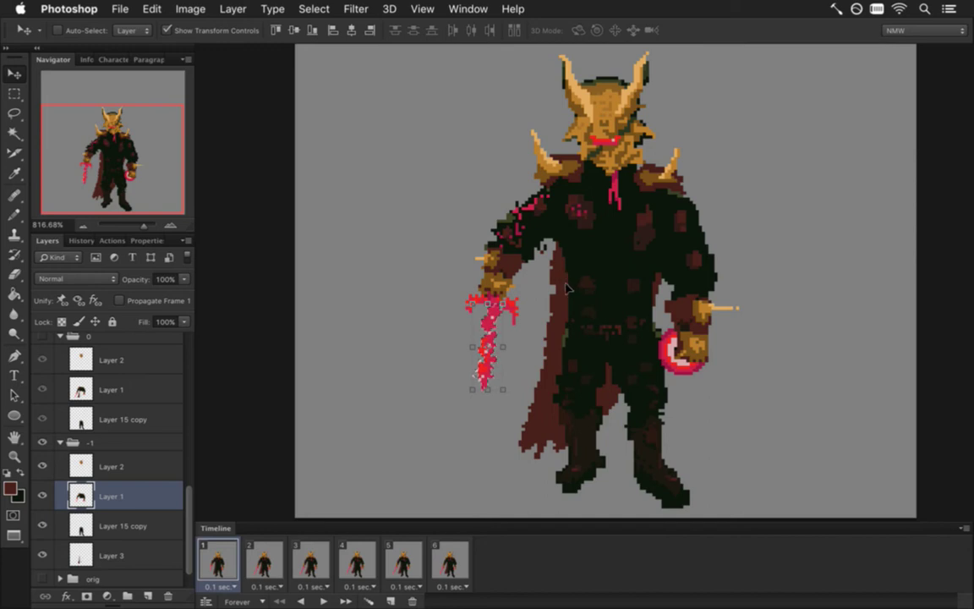
pyautogui.press('m')
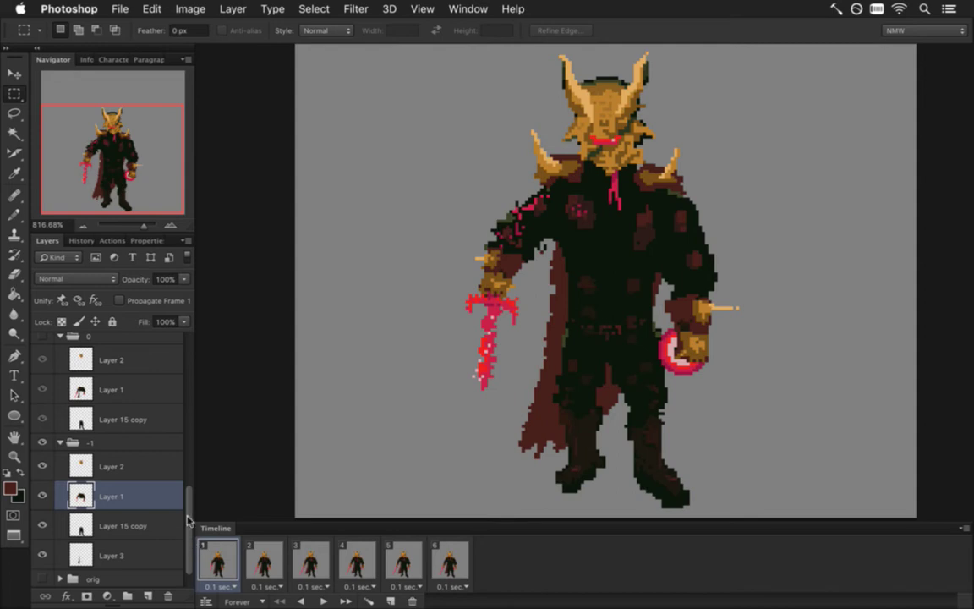
# Step: Add an empty layer above Layer 1 in the -1 group and sample the sword's red for the Pencil with Layer 1 active
pyautogui.scroll(-1, 172, 468)
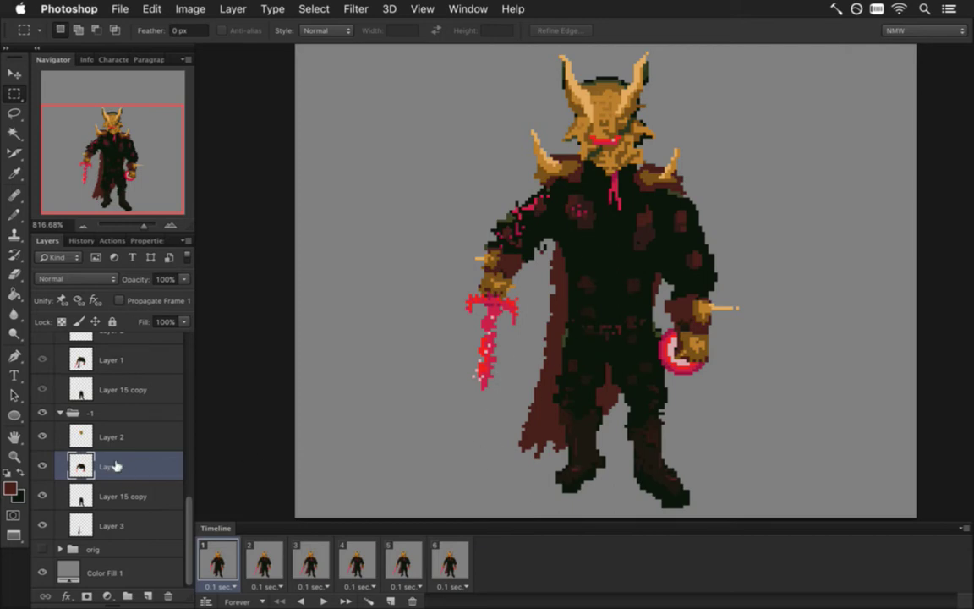
pyautogui.click(148, 595)
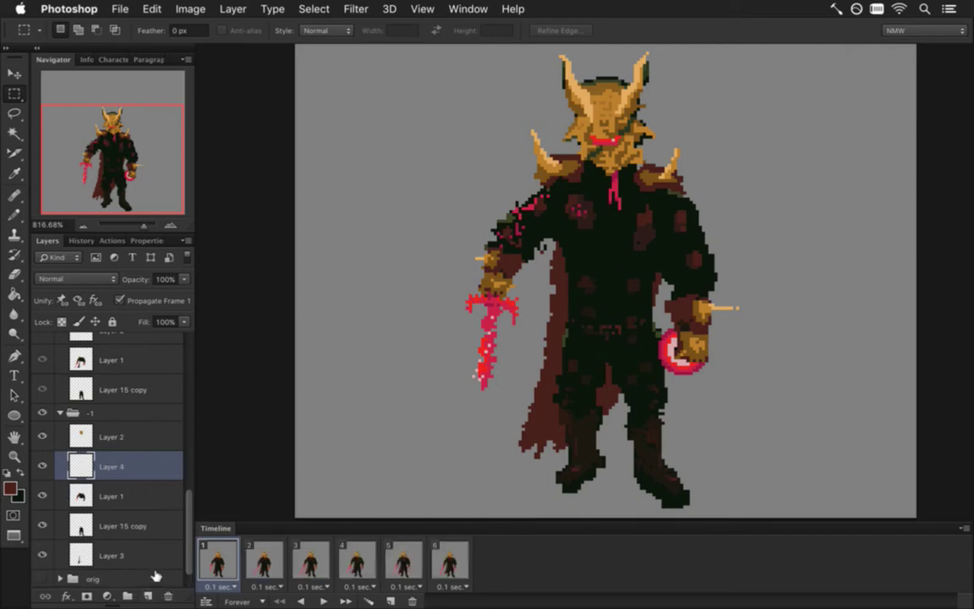
pyautogui.press('i')
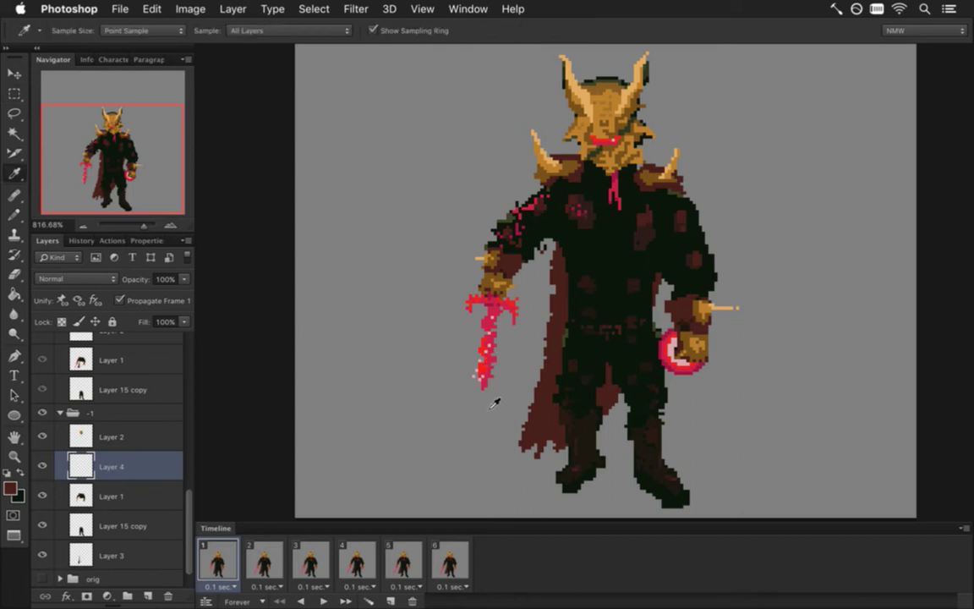
pyautogui.scroll(2, 489, 385)
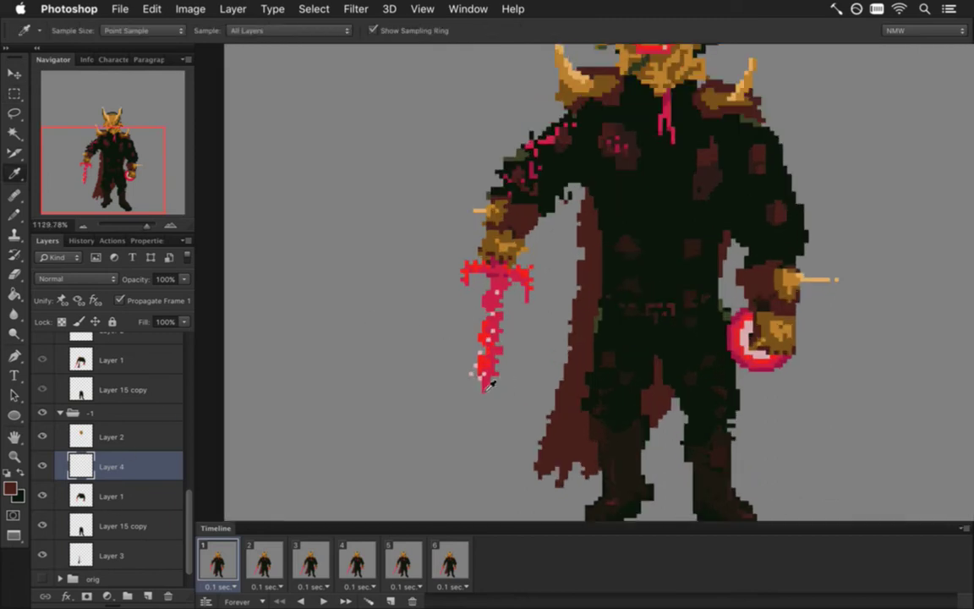
pyautogui.click(110, 496)
pyautogui.press('e')
pyautogui.press('i')
pyautogui.click(490, 287)
pyautogui.press('b')
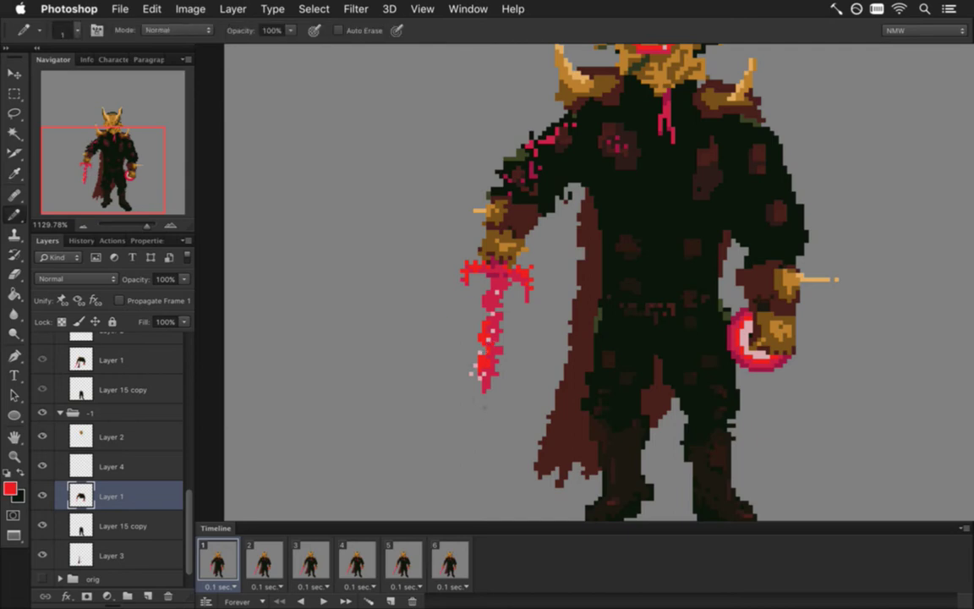
# Step: Draw a long tapering red blade and longer guard prongs over the sword on Layer 1 with the Pencil
pyautogui.scroll(-2, 501, 434)
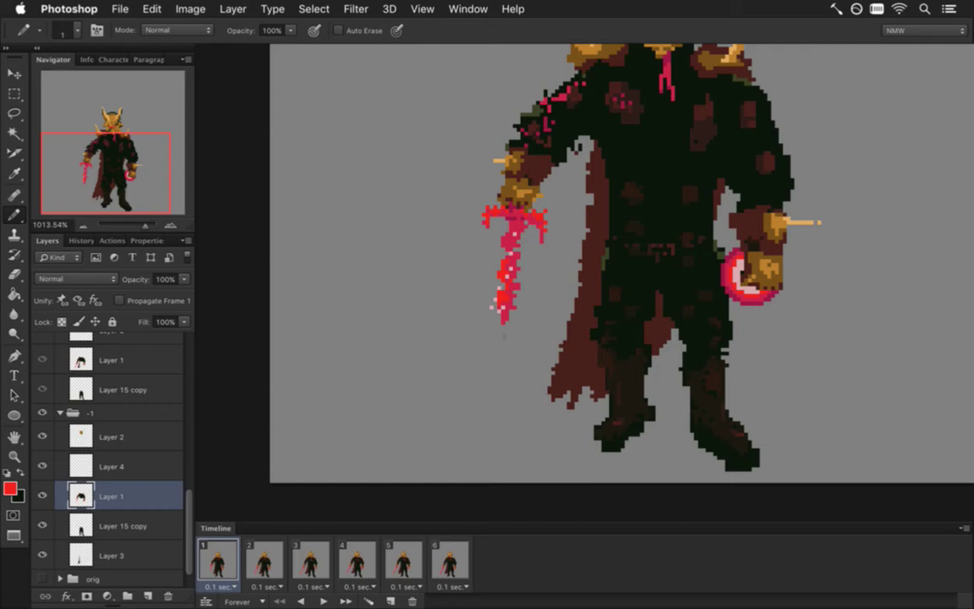
pyautogui.moveTo(502, 341); pyautogui.dragTo(484, 400)
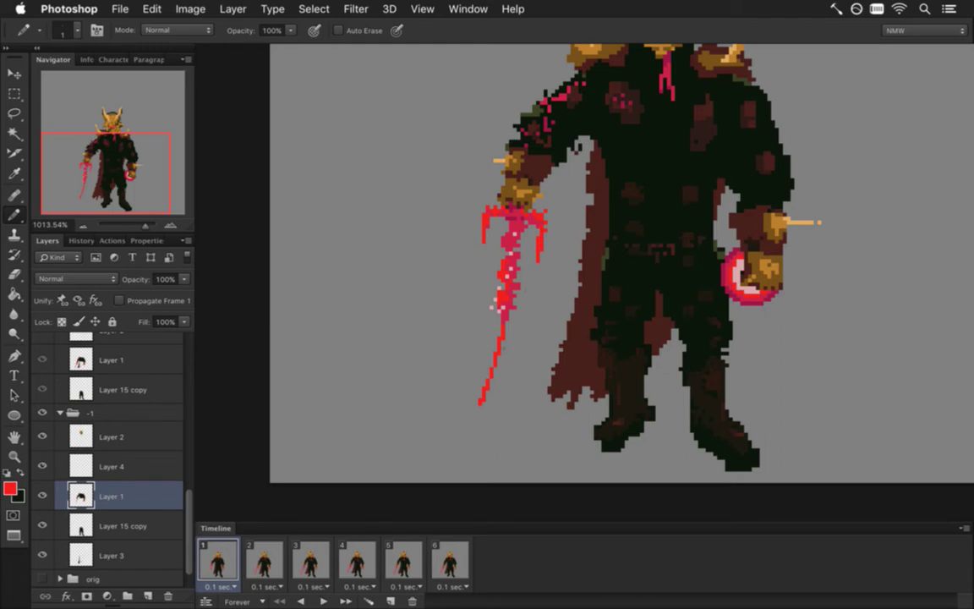
pyautogui.moveTo(492, 320); pyautogui.dragTo(489, 337)
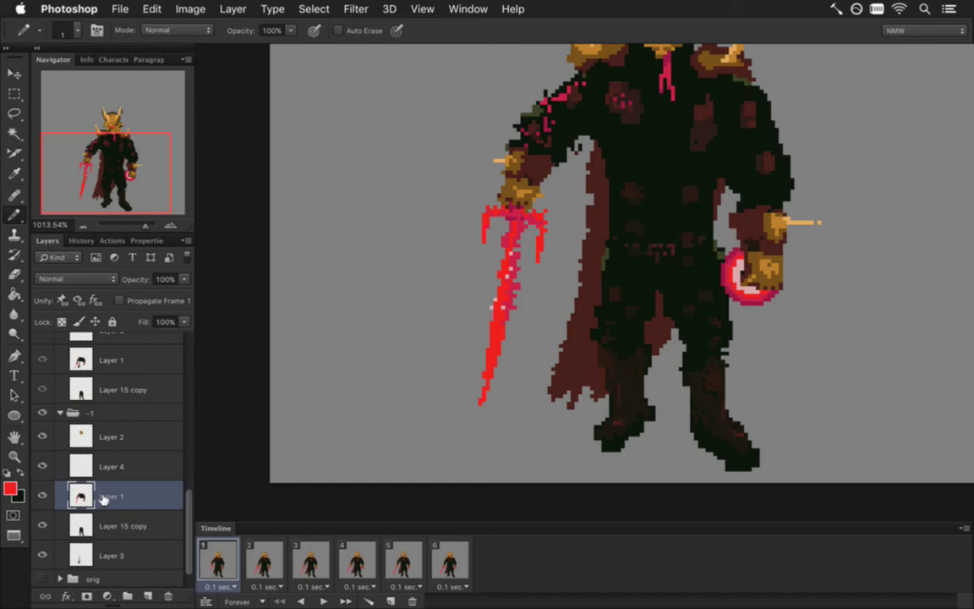
# Step: Select the bright red pixels with the Magic Wand, copy them and deselect
pyautogui.click(13, 132)
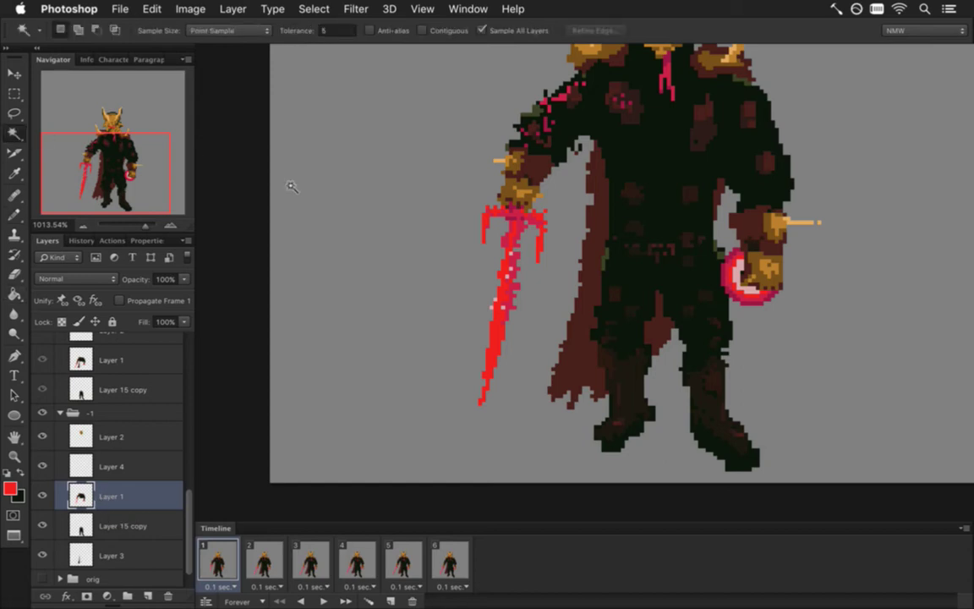
pyautogui.click(500, 331)
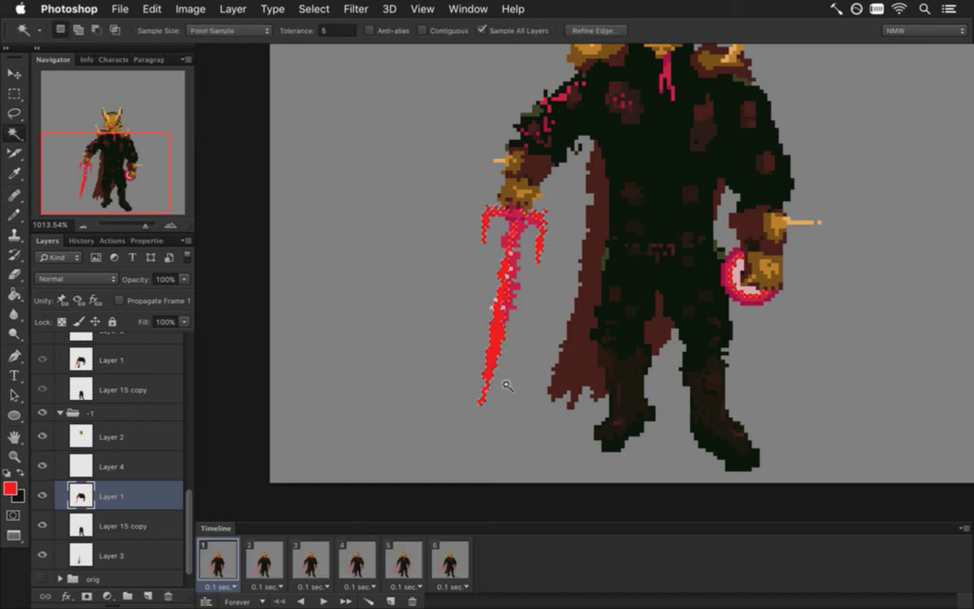
pyautogui.press('super+d')
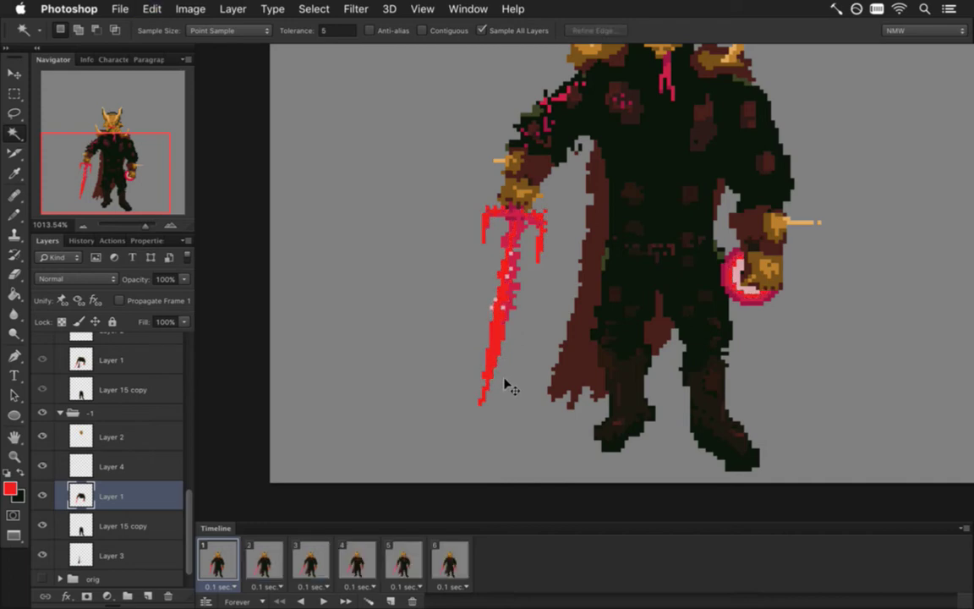
# Step: Undo the red Pencil strokes on Layer 1, back to the shortened sword
pyautogui.press('alt+super+z')
pyautogui.press('alt+super+z')
pyautogui.press('alt+super+z')
pyautogui.press('alt+super+z')
pyautogui.press('alt+super+z')
pyautogui.press('alt+super+z')
pyautogui.press('alt+super+z')
pyautogui.press('alt+super+z')
pyautogui.press('alt+super+z')
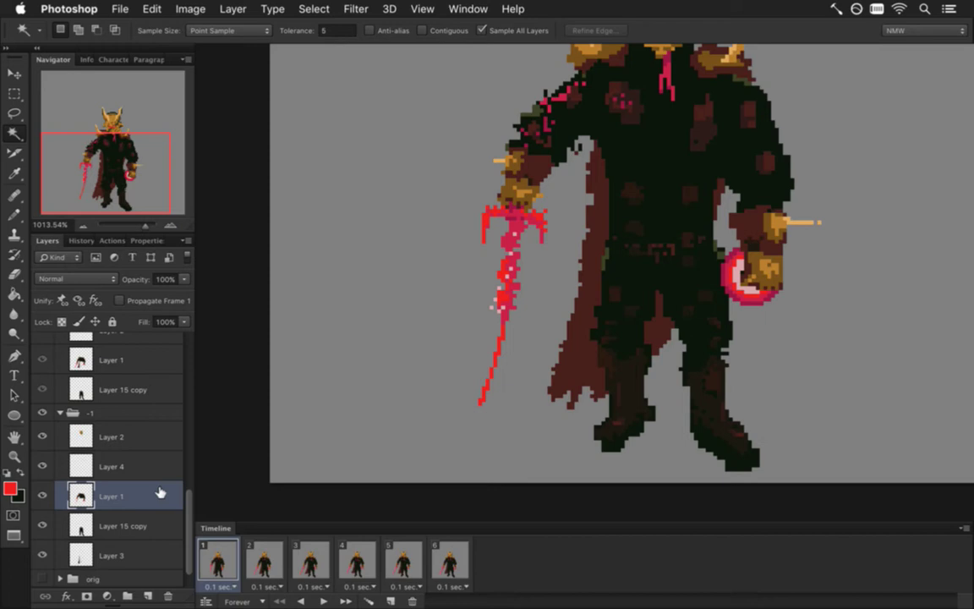
# Step: Paste the copied red pixels into Layer 4 and move them over the sword beneath the glove
pyautogui.hotkey('alt', ']')
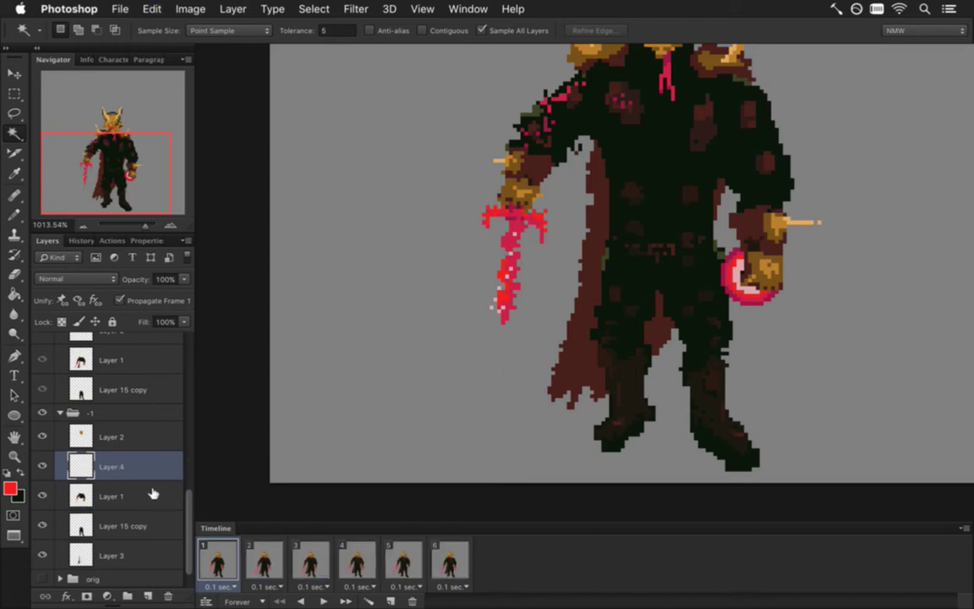
pyautogui.click(44, 463)
pyautogui.click(43, 464)
pyautogui.press('shift+super+z')
pyautogui.press('v')
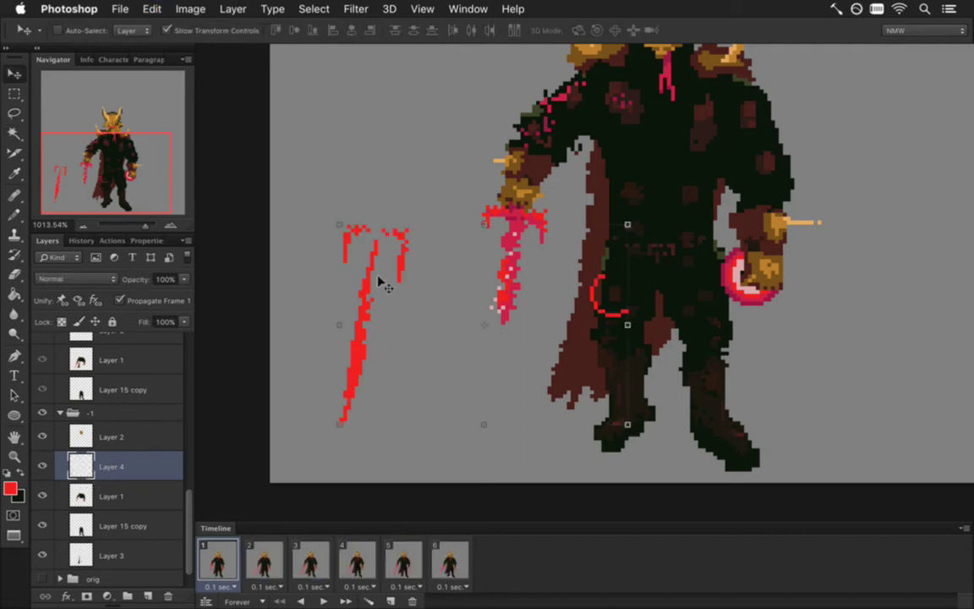
pyautogui.moveTo(365, 283)
pyautogui.mouseDown()
pyautogui.moveTo(441, 262)
pyautogui.moveTo(506, 268)
pyautogui.mouseUp()
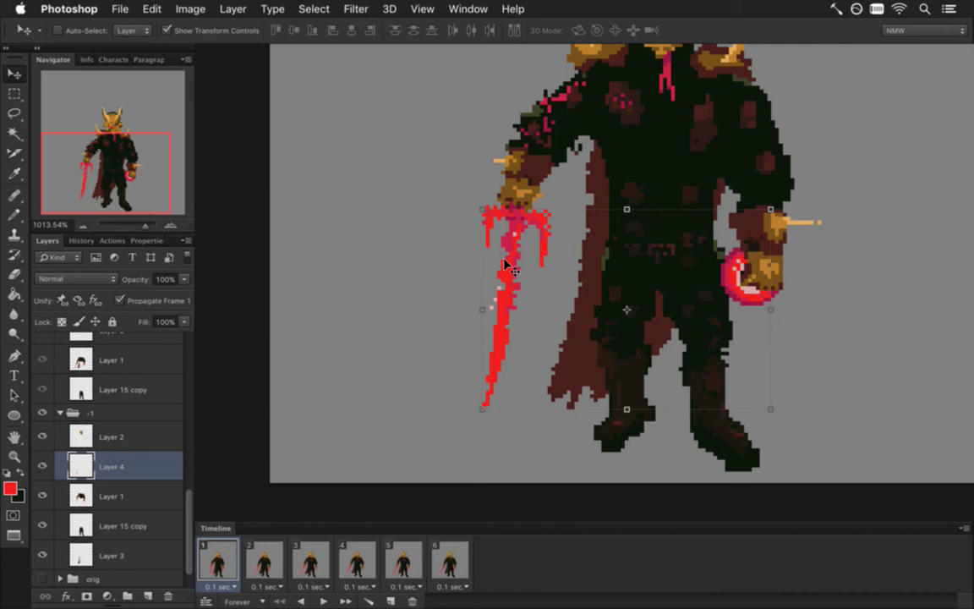
# Step: Select the stray red pixels covering the orb on Layer 4 and remove them
pyautogui.press('m')
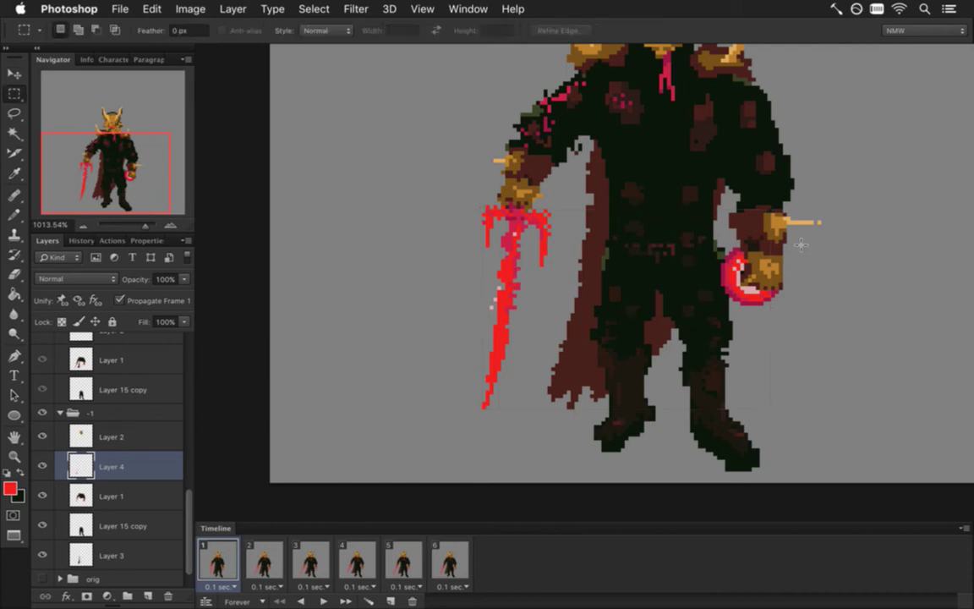
pyautogui.moveTo(693, 246); pyautogui.dragTo(789, 337)
pyautogui.press('v')
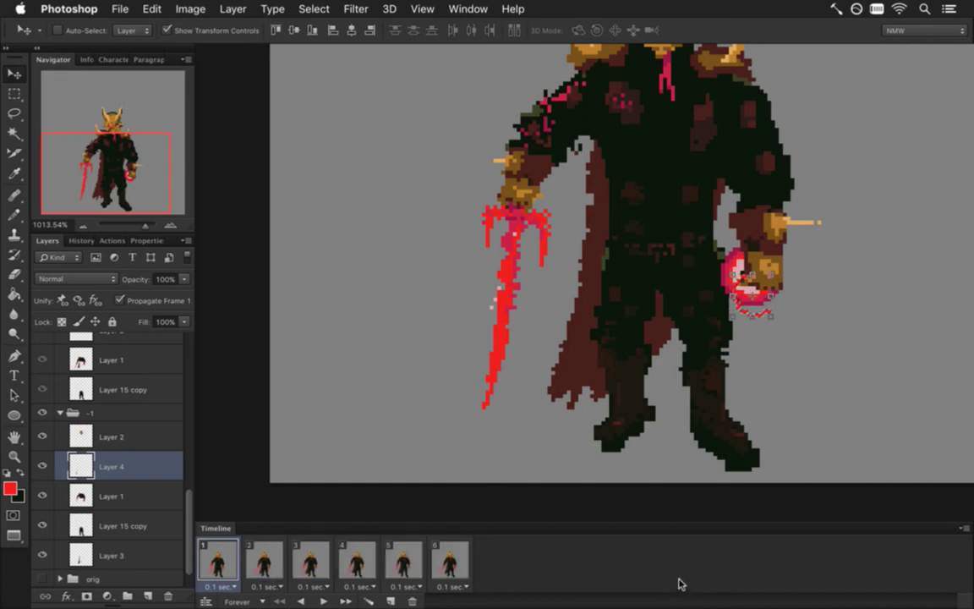
pyautogui.press('m')
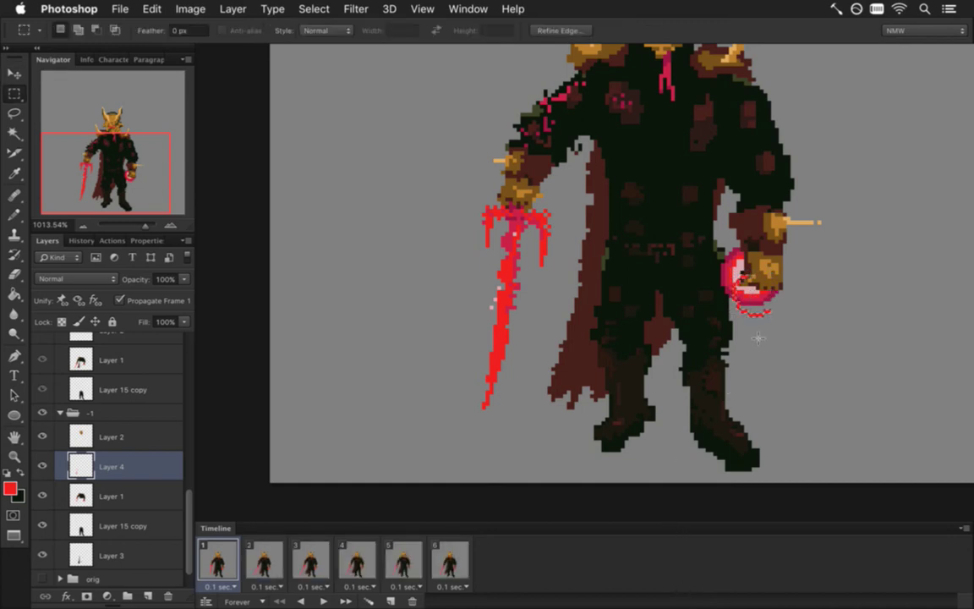
pyautogui.moveTo(709, 245); pyautogui.dragTo(800, 348)
pyautogui.hotkey('ctrl', 'z')
pyautogui.click(42, 466)
pyautogui.click(42, 465)
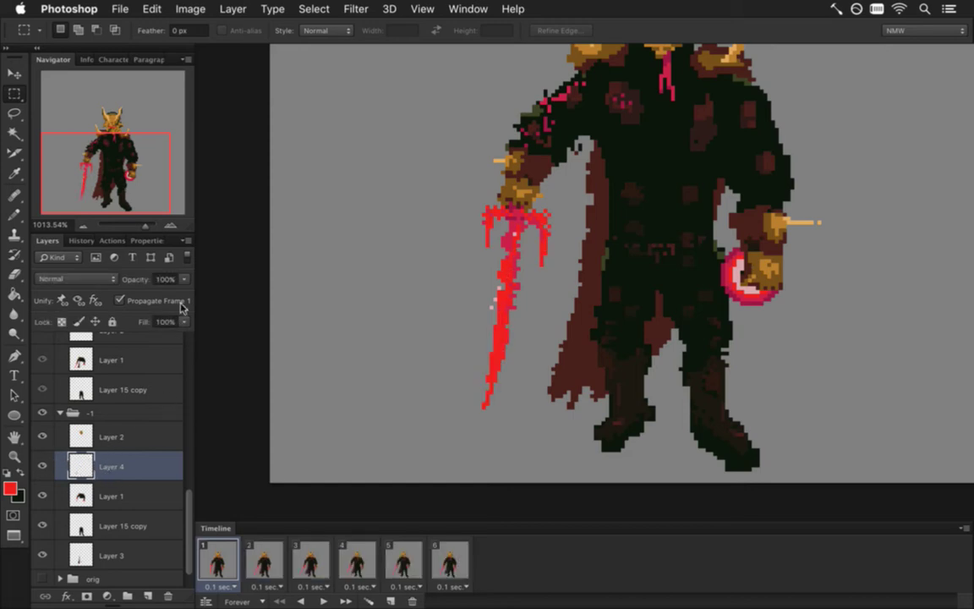
# Step: Lower the opacity of Layer 4 to 38% and save the document
pyautogui.moveTo(186, 283); pyautogui.dragTo(162, 294)
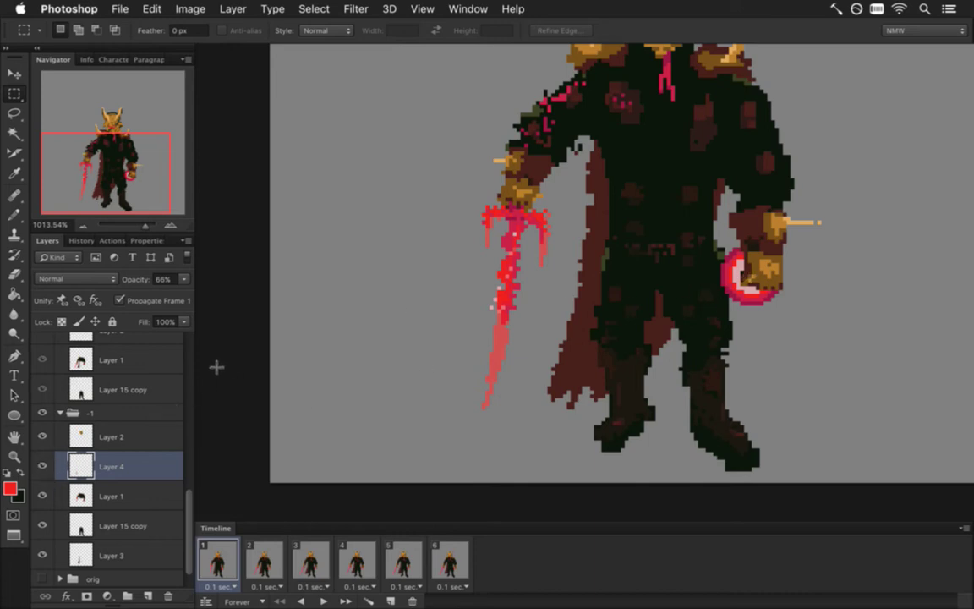
pyautogui.scroll(-5, 623, 387)
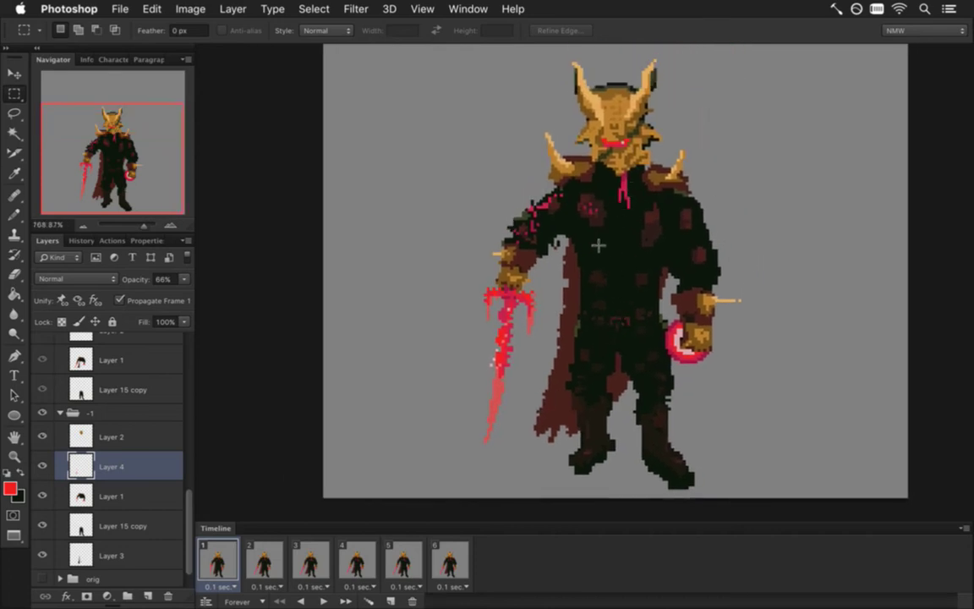
pyautogui.click(254, 557)
pyautogui.click(234, 558)
pyautogui.hotkey('alt', '[')
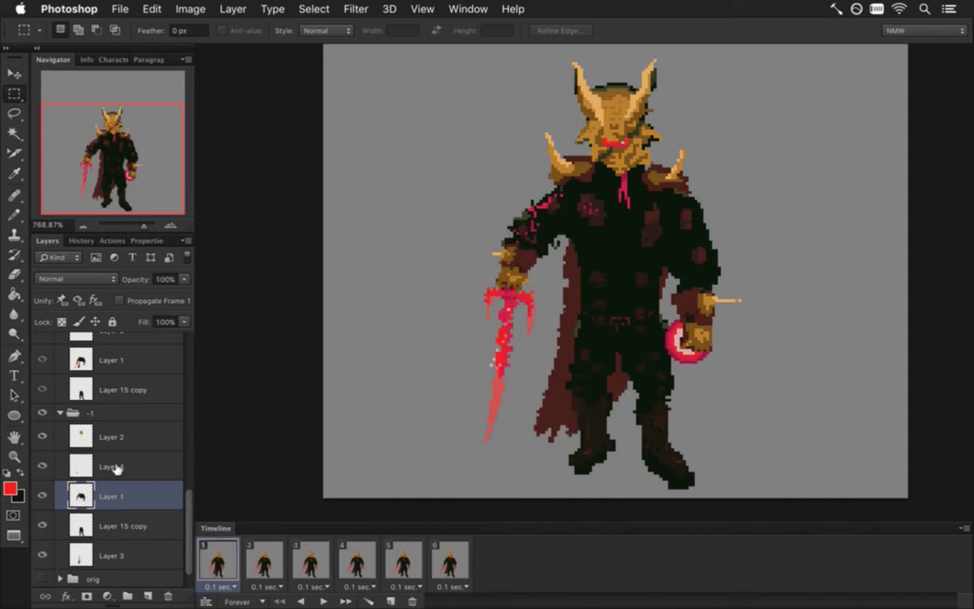
pyautogui.press('e')
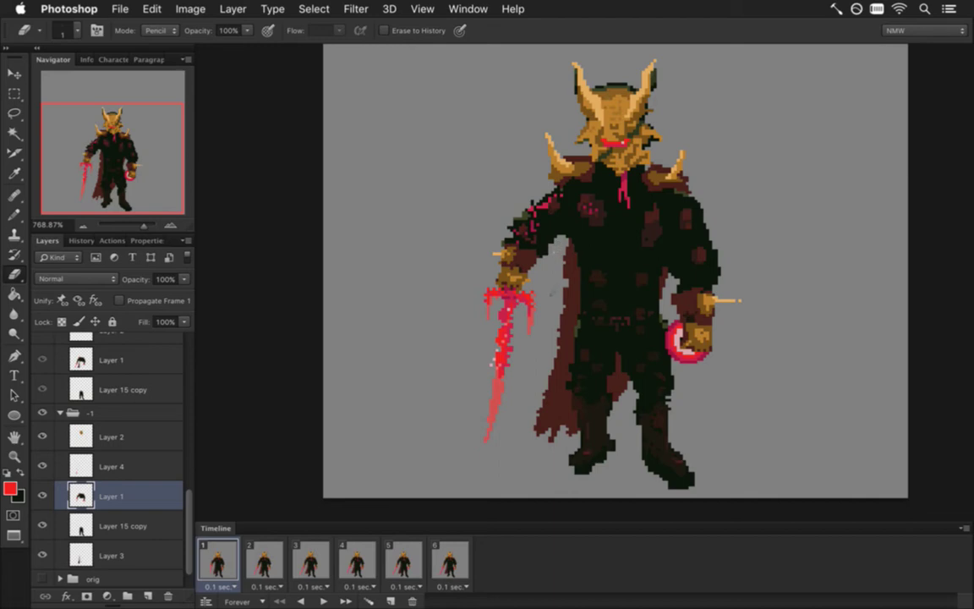
pyautogui.click(108, 466)
pyautogui.click(183, 279)
pyautogui.click(140, 297)
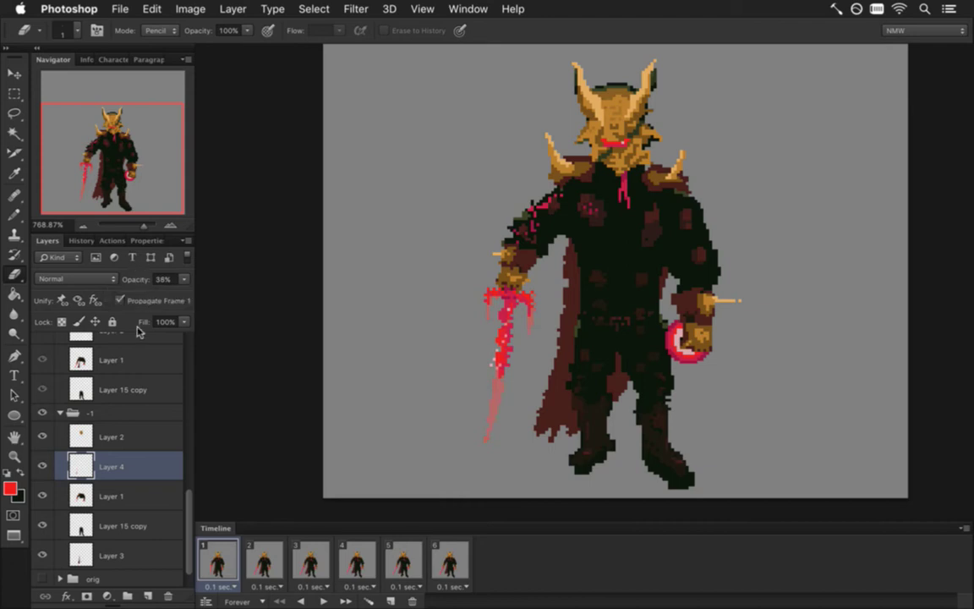
pyautogui.press('super+s')
# Step: Sample the sword's pale pink and draw a thin highlight along the faded blade tip on Layer 4 with the Pencil
pyautogui.press('i')
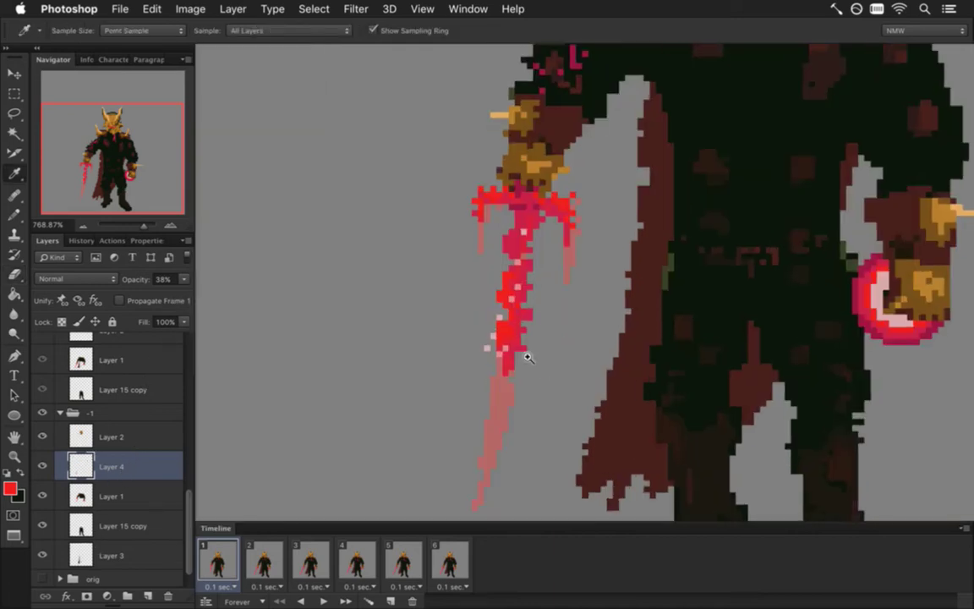
pyautogui.scroll(2, 492, 373)
pyautogui.click(494, 356)
pyautogui.scroll(-5, 580, 322)
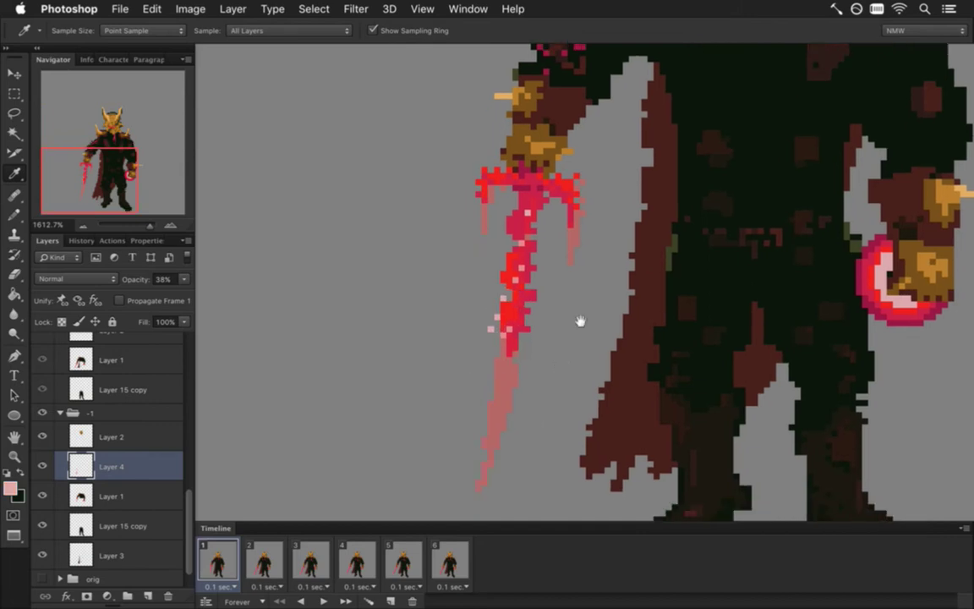
pyautogui.press('b')
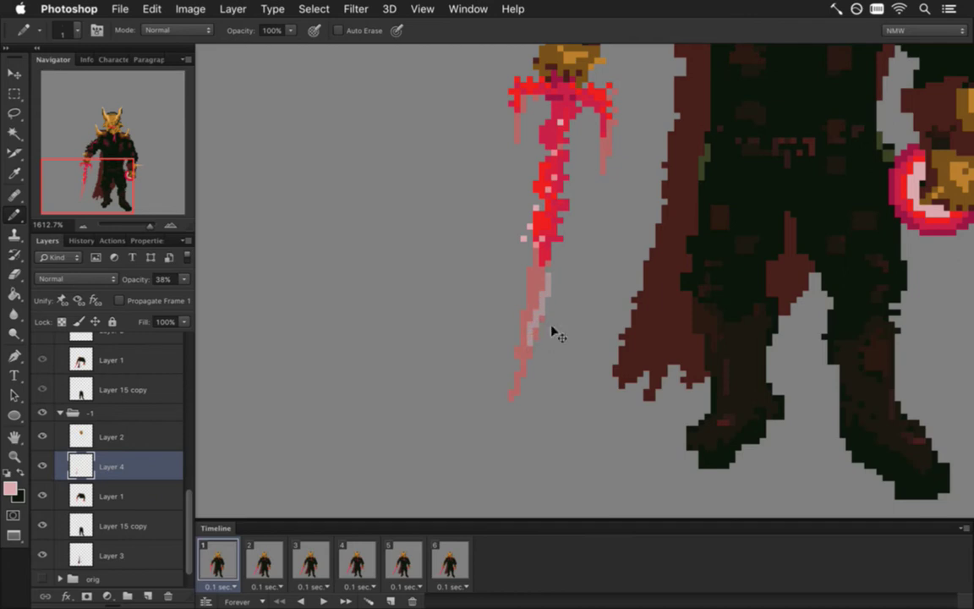
pyautogui.moveTo(546, 279); pyautogui.dragTo(551, 311)
pyautogui.scroll(-5, 583, 330)
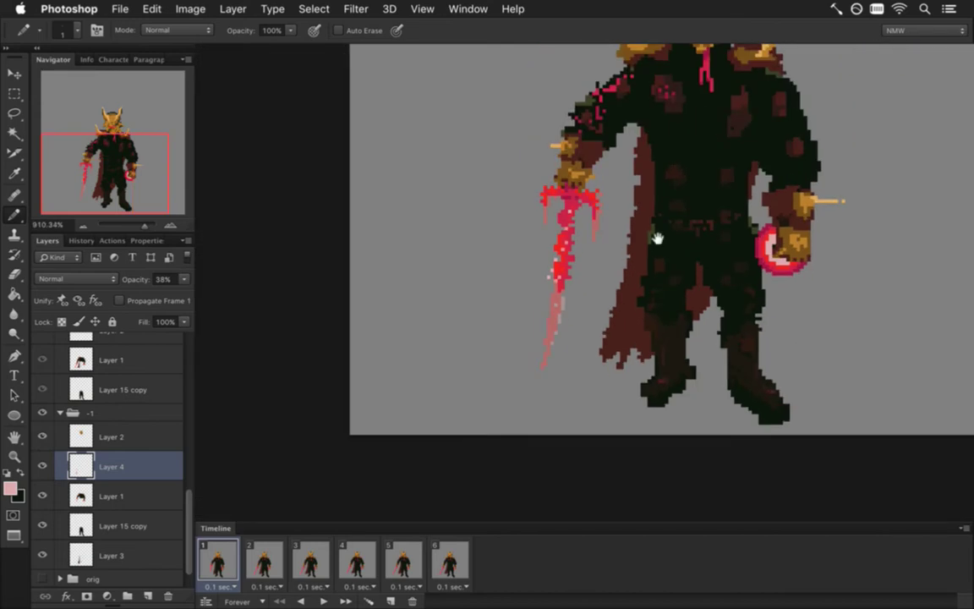
pyautogui.scroll(-3, 630, 314)
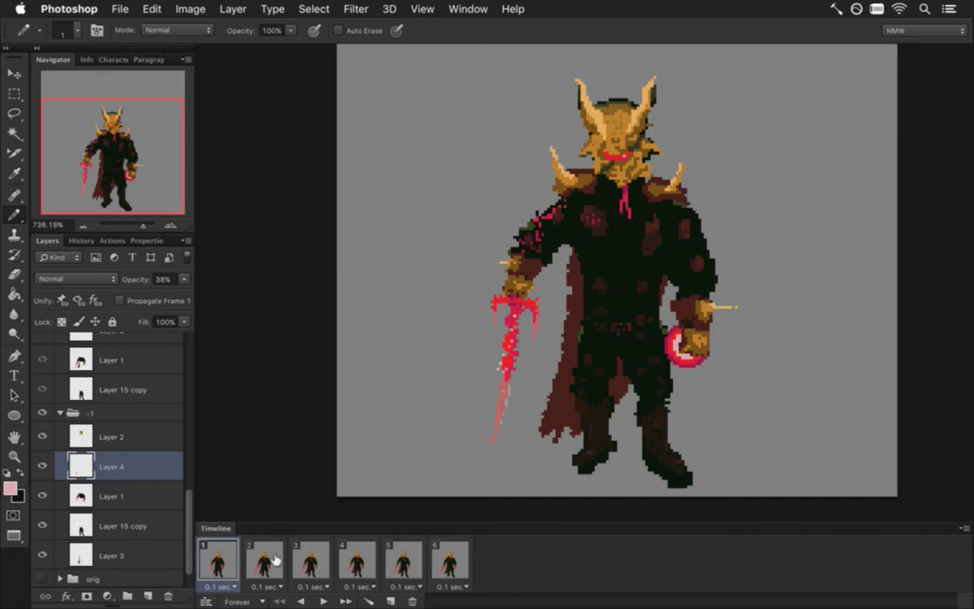
# Step: Select the shoulder armour above the orb arm on Layer 1 and nudge it slightly down
pyautogui.hotkey('alt', '[')
pyautogui.press('m')
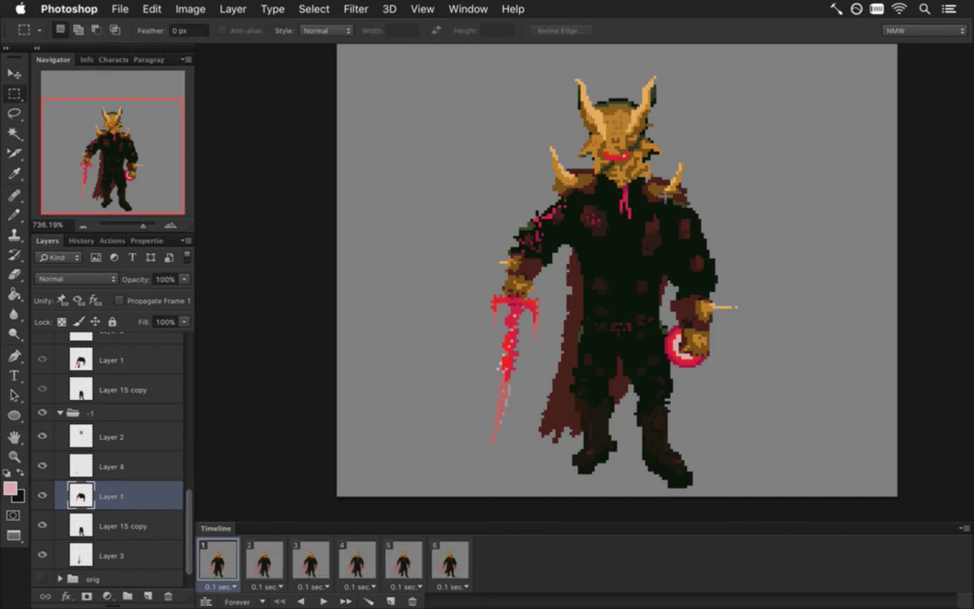
pyautogui.moveTo(636, 146); pyautogui.dragTo(721, 228)
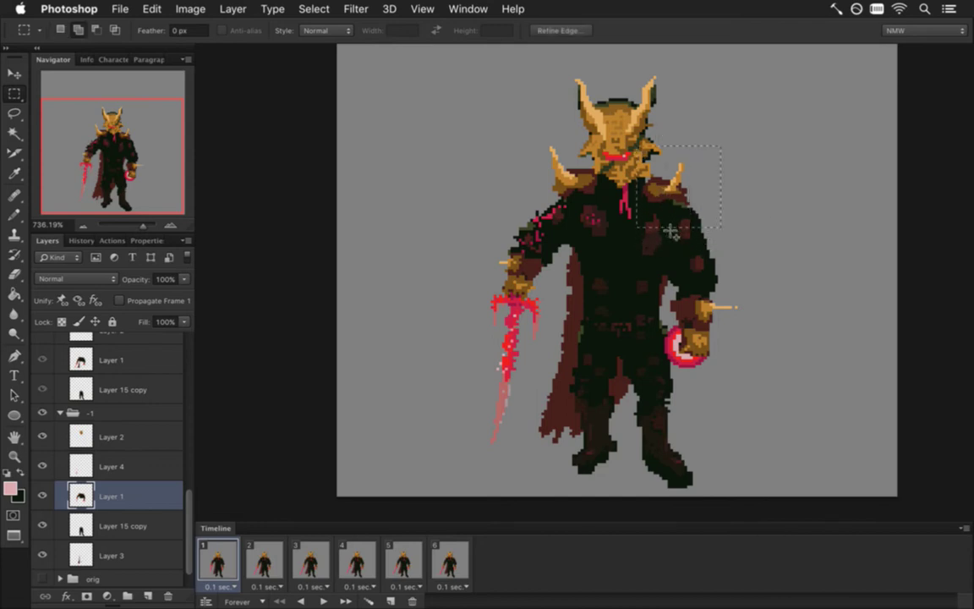
pyautogui.press('v')
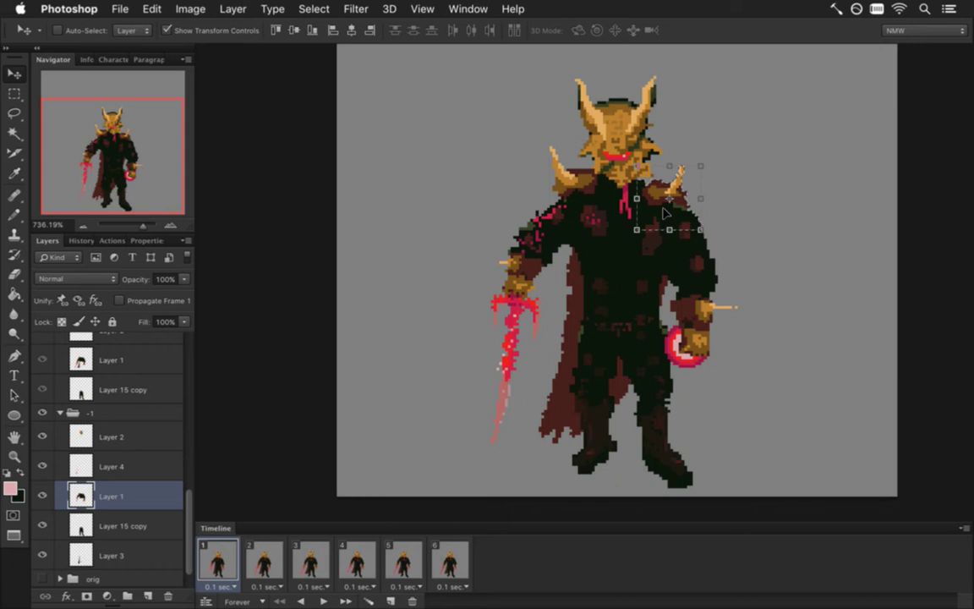
# Step: Select the sword arm and sword on Layer 1 and nudge them slightly up
pyautogui.press('m')
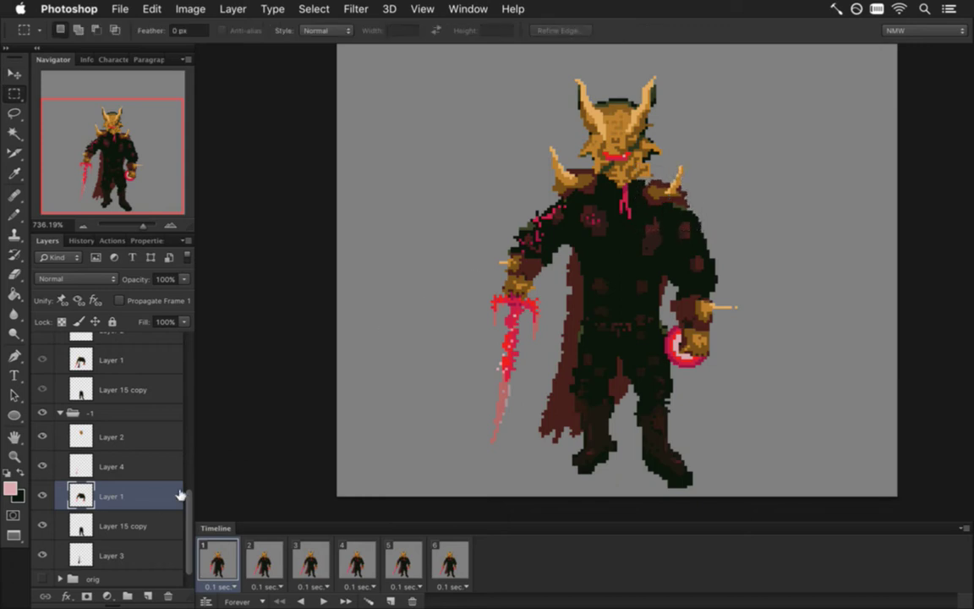
pyautogui.moveTo(520, 127); pyautogui.dragTo(625, 201)
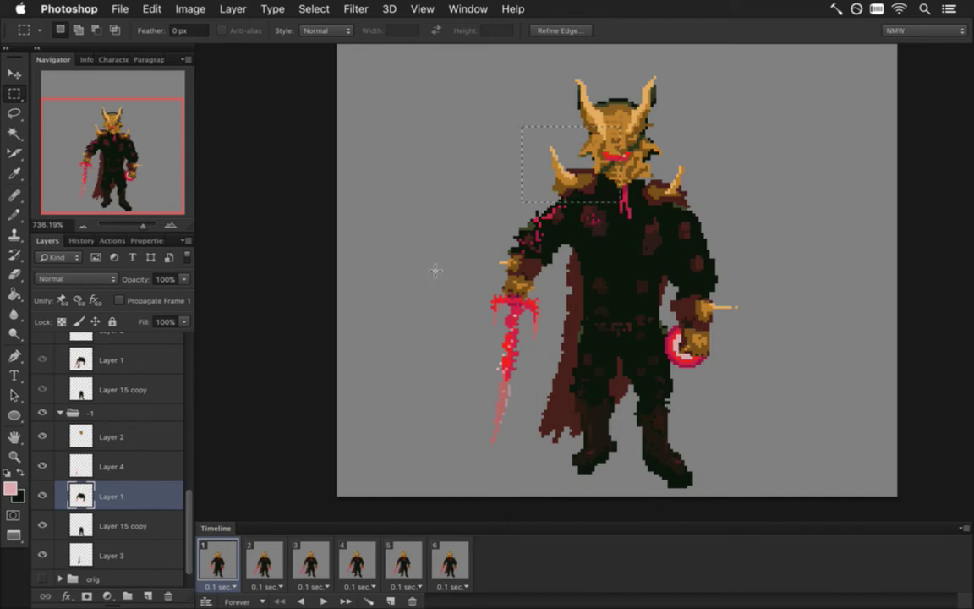
pyautogui.click(451, 221)
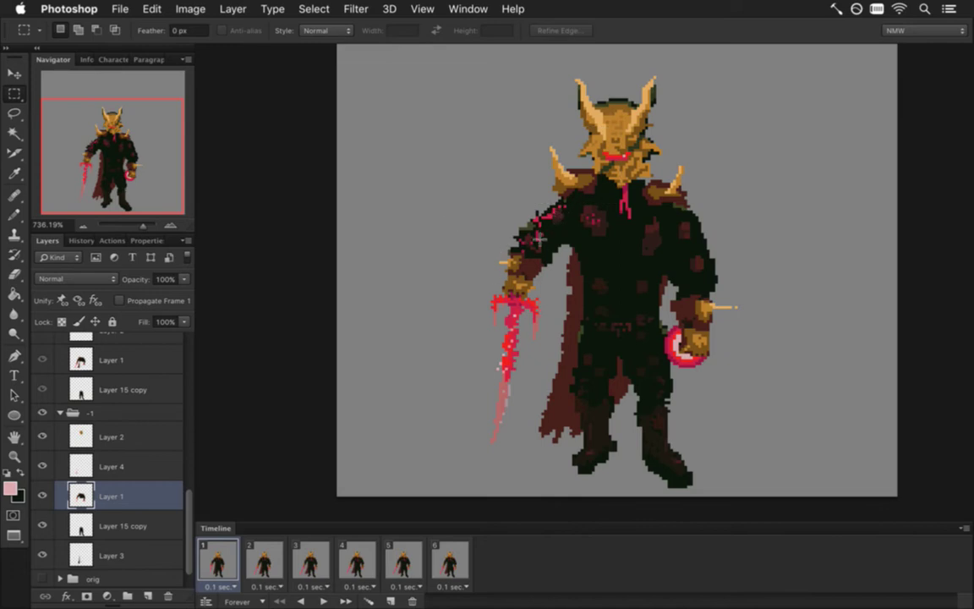
pyautogui.moveTo(458, 225); pyautogui.dragTo(547, 457)
pyautogui.moveTo(578, 270); pyautogui.dragTo(508, 201)
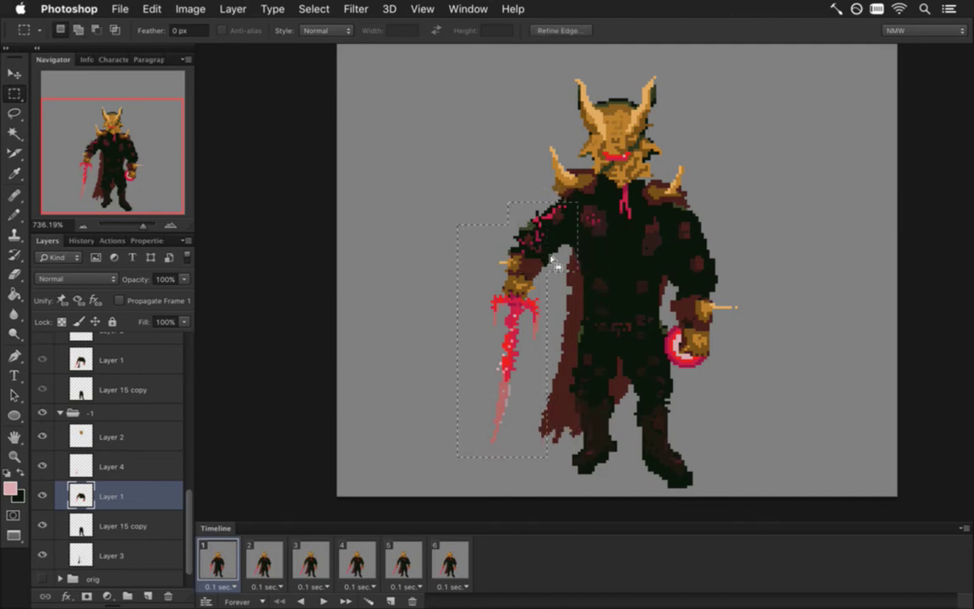
pyautogui.moveTo(546, 194); pyautogui.dragTo(563, 210)
pyautogui.press('v')
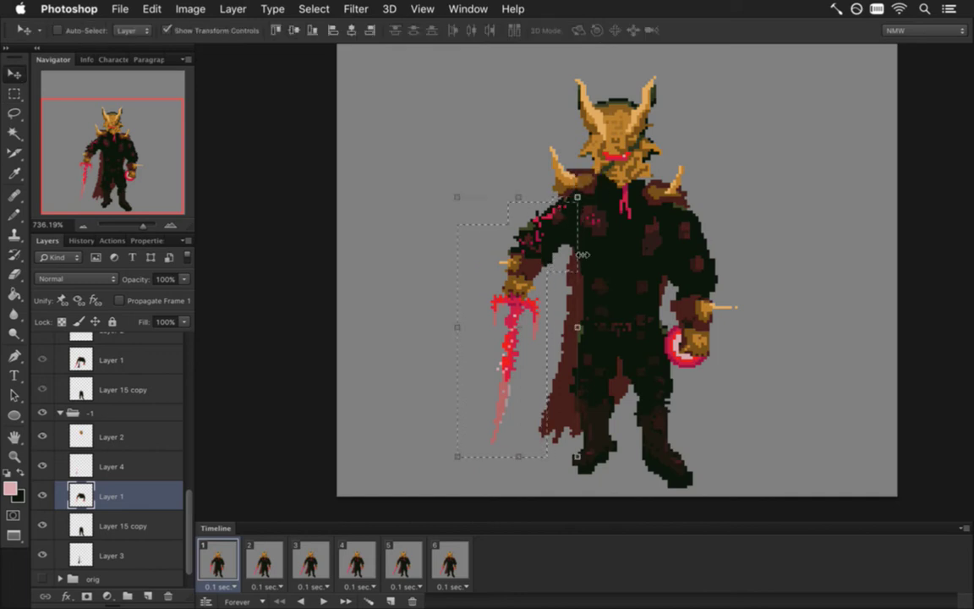
pyautogui.hotkey('ctrl', 'd')
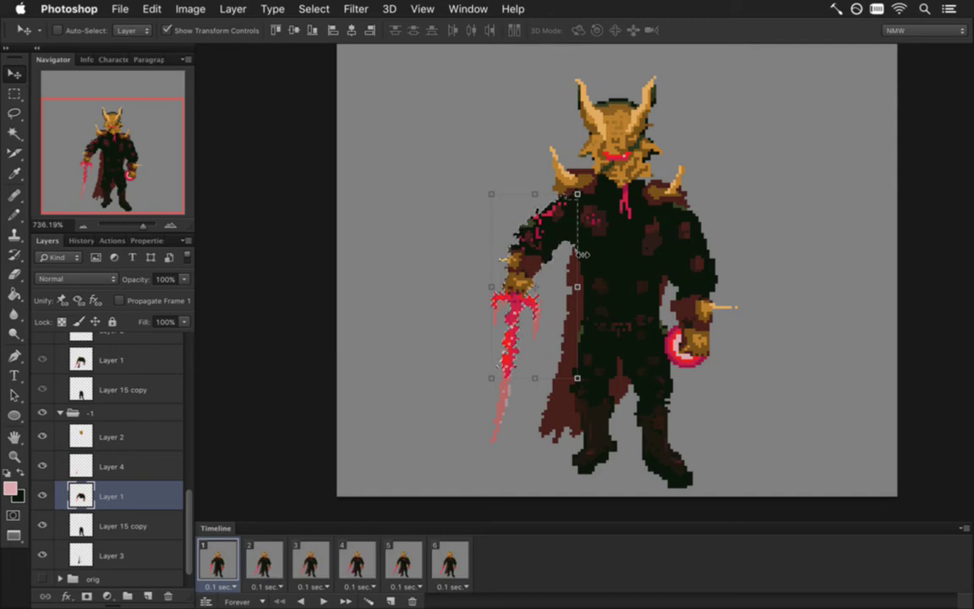
# Step: Select the lower leg beside the cape and nudge it slightly up on Layer 15 copy
pyautogui.press('m')
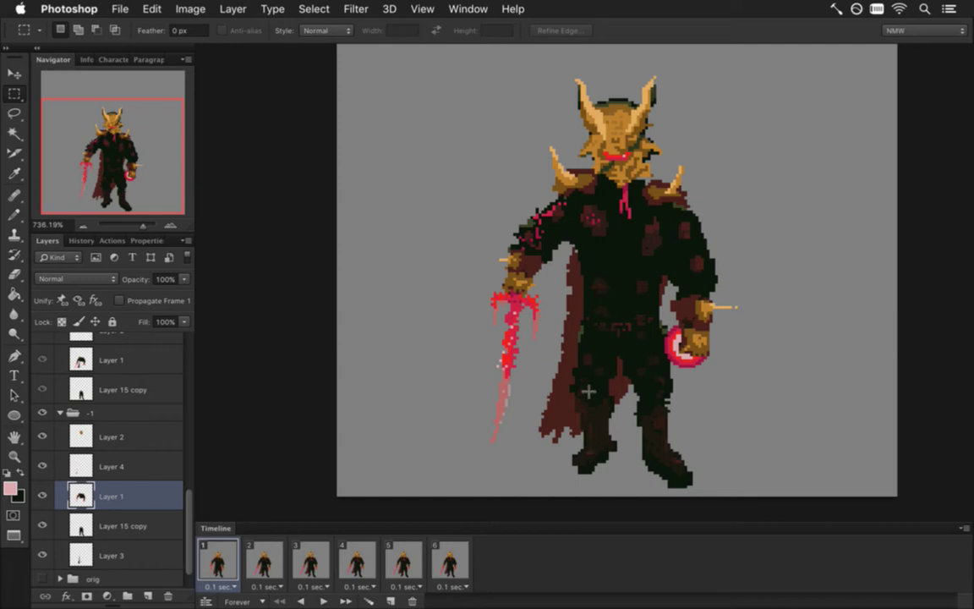
pyautogui.moveTo(549, 412); pyautogui.dragTo(623, 484)
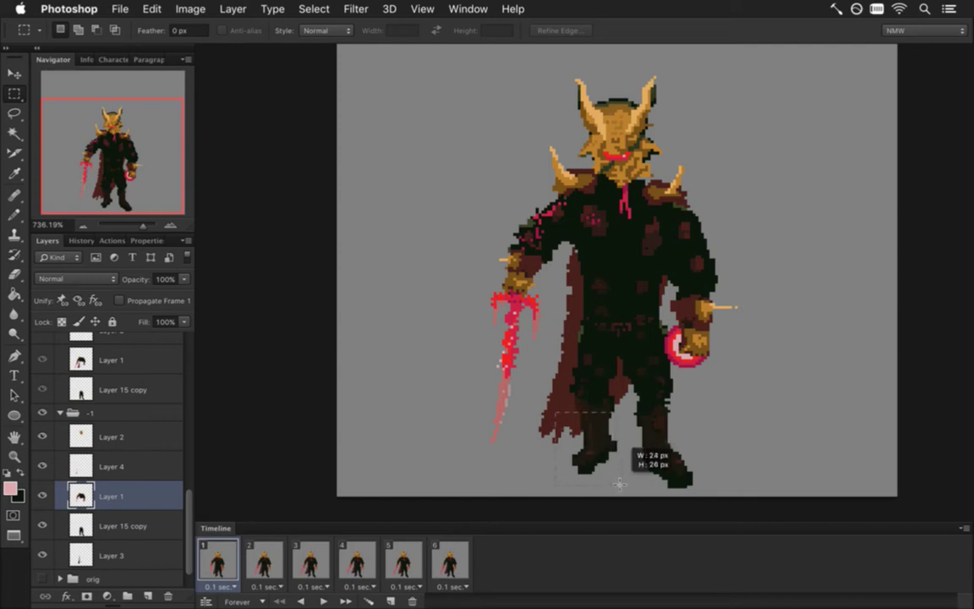
pyautogui.moveTo(571, 394); pyautogui.dragTo(610, 414)
pyautogui.press('v')
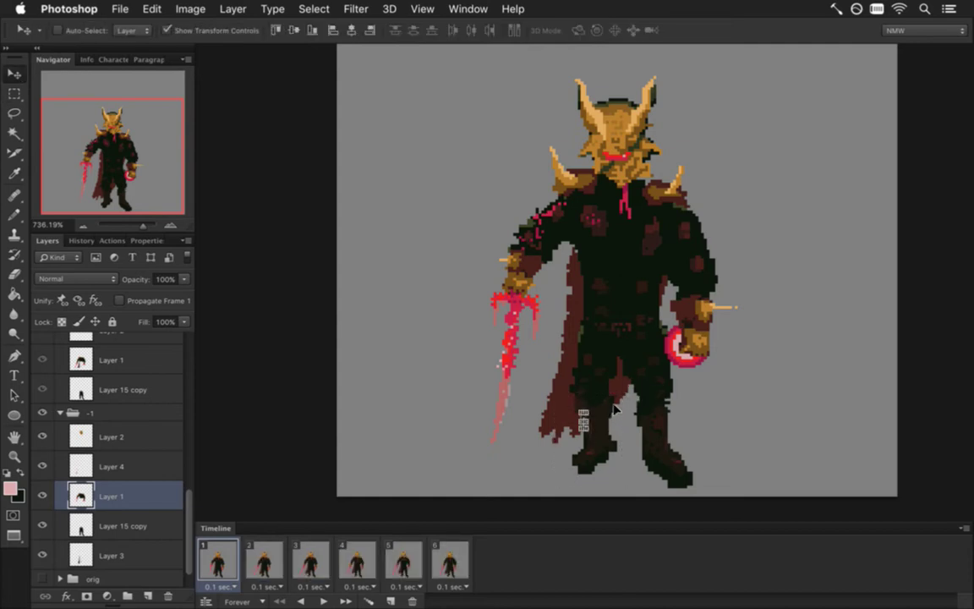
pyautogui.press('super+c')
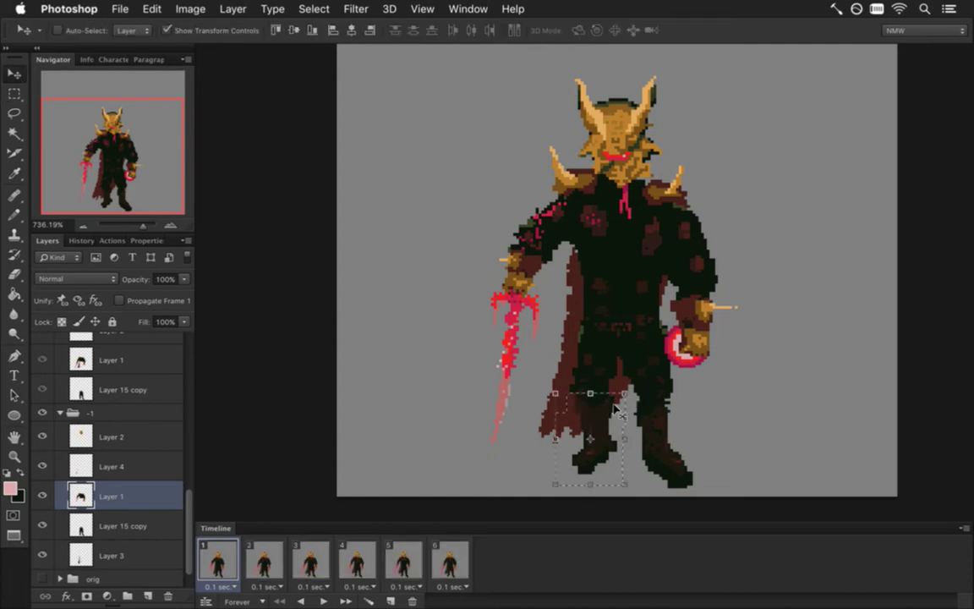
pyautogui.click(89, 521)
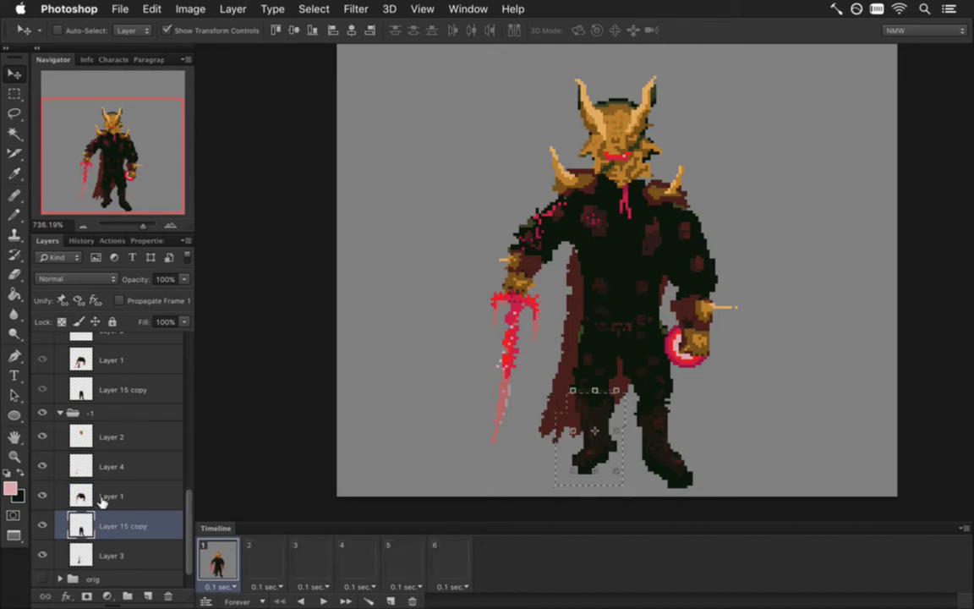
pyautogui.press('m')
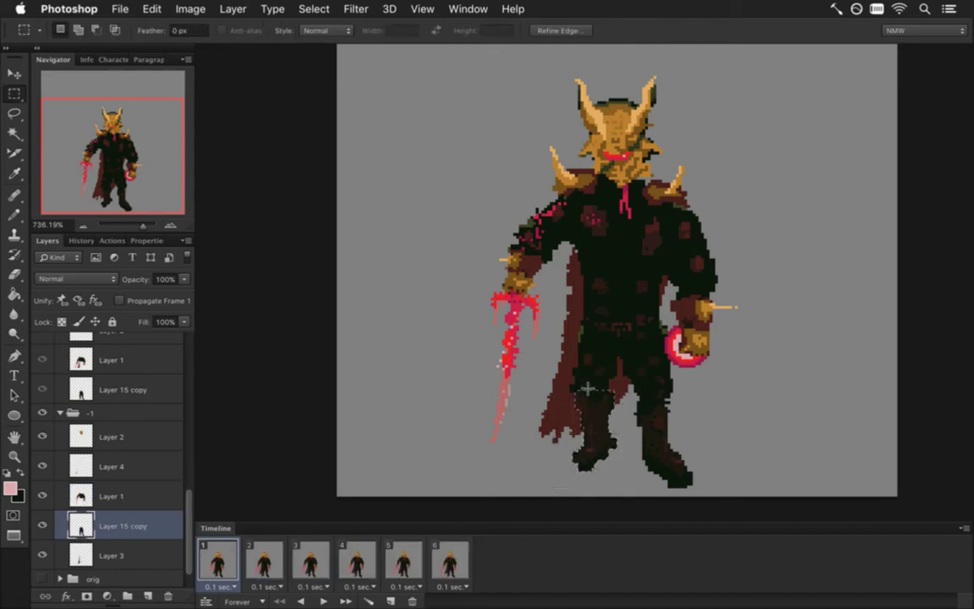
# Step: Hide Layer 15 copy and Layer 3 and erase the stray dark pixels below the torso on Layer 1
pyautogui.click(42, 525)
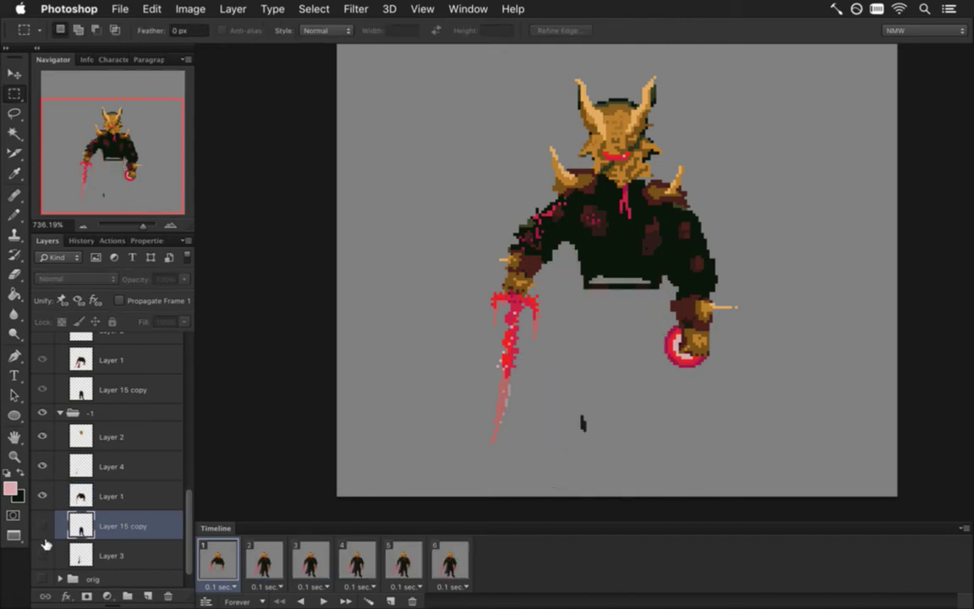
pyautogui.click(76, 493)
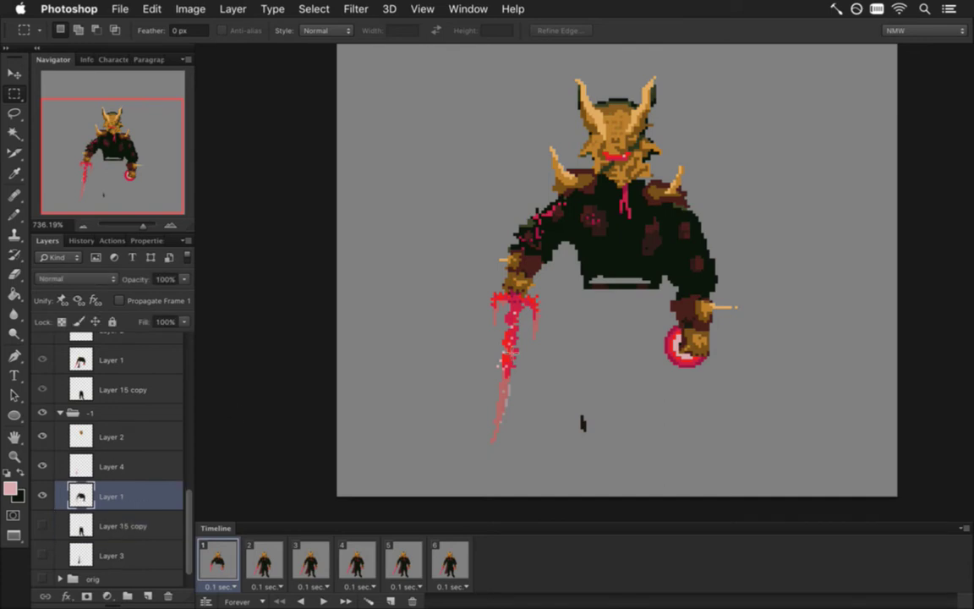
pyautogui.press('e')
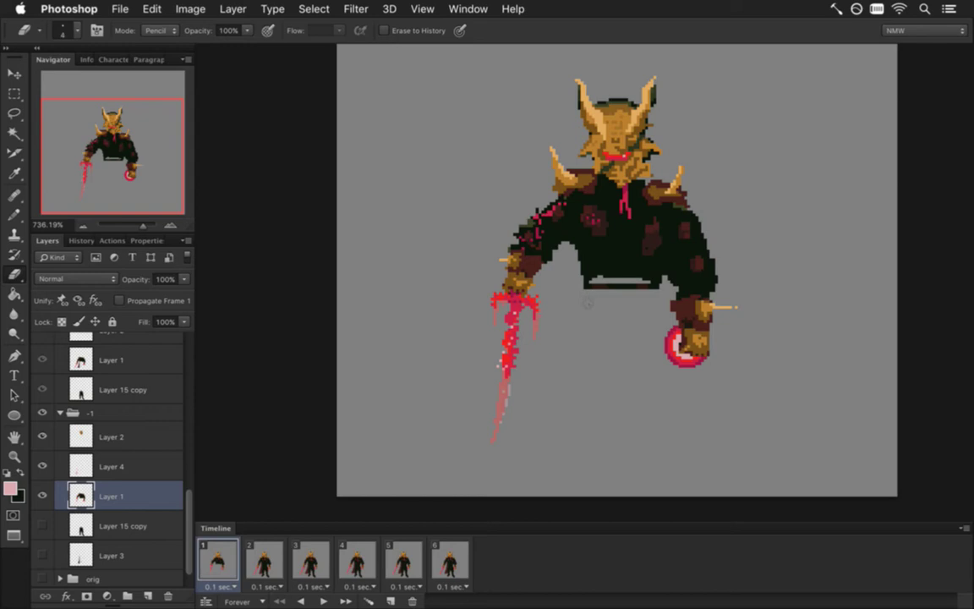
# Step: Fill the gap at the torso's lower edge on Layer 1 with the sampled coat colour and show Layer 15 copy again
pyautogui.press('i')
pyautogui.click(615, 256)
pyautogui.press('g')
pyautogui.click(615, 278)
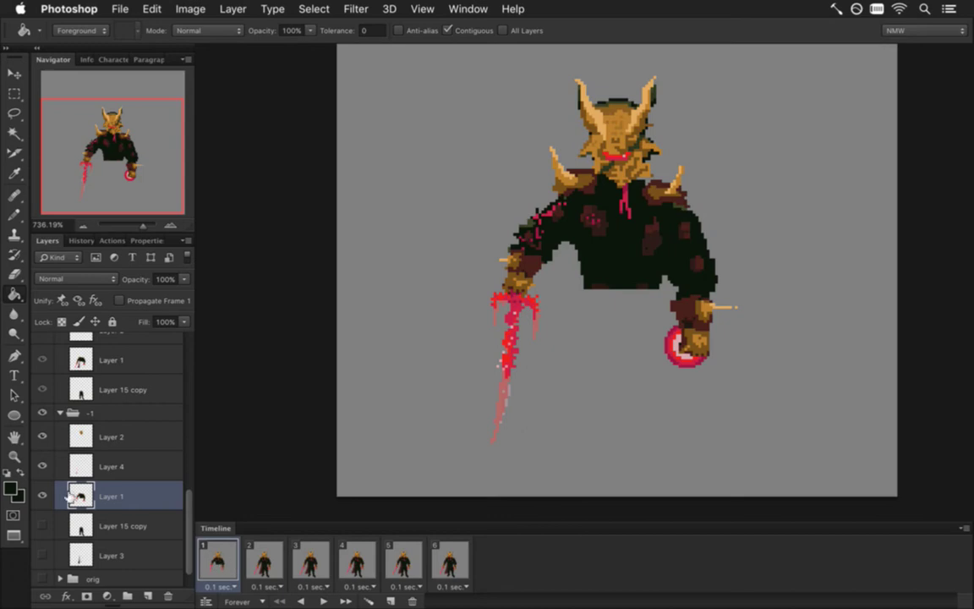
pyautogui.click(44, 525)
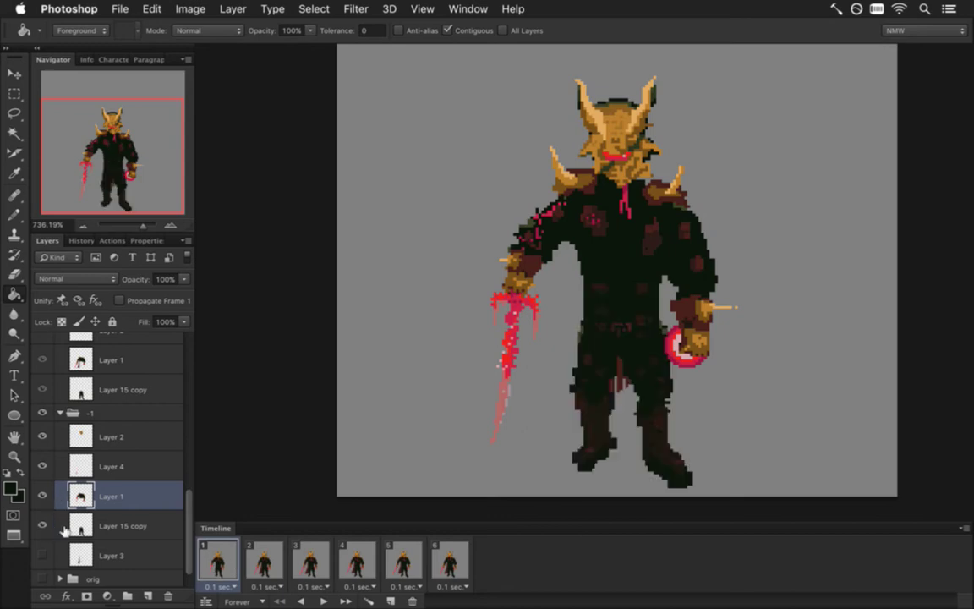
pyautogui.click(93, 526)
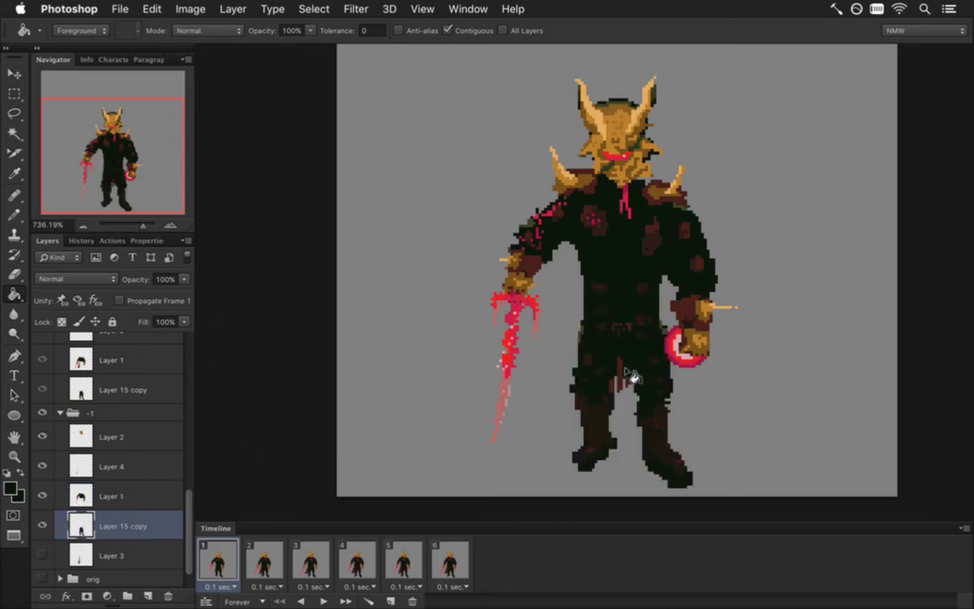
# Step: Select the dark red cape remnants between the legs by colour, erase them from Layer 15 copy and deselect
pyautogui.press('e')
pyautogui.click(14, 133)
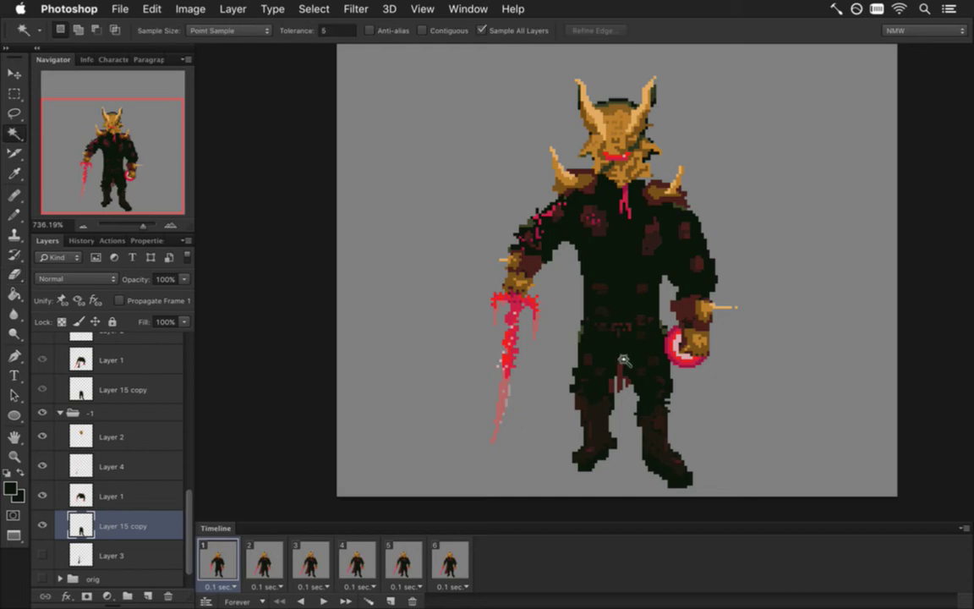
pyautogui.click(623, 360)
pyautogui.press('e')
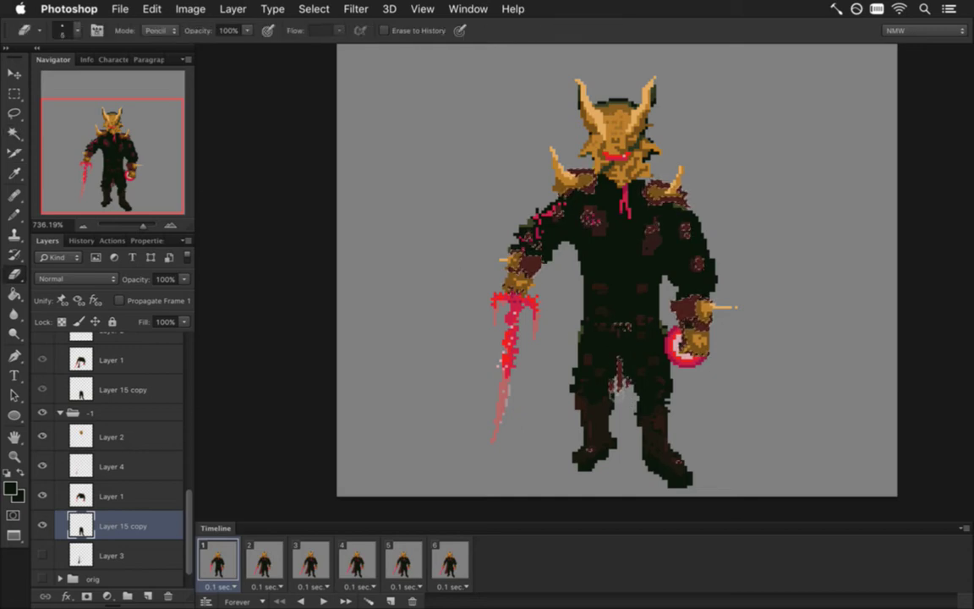
pyautogui.hotkey('ctrl', 'd')
pyautogui.press('m')
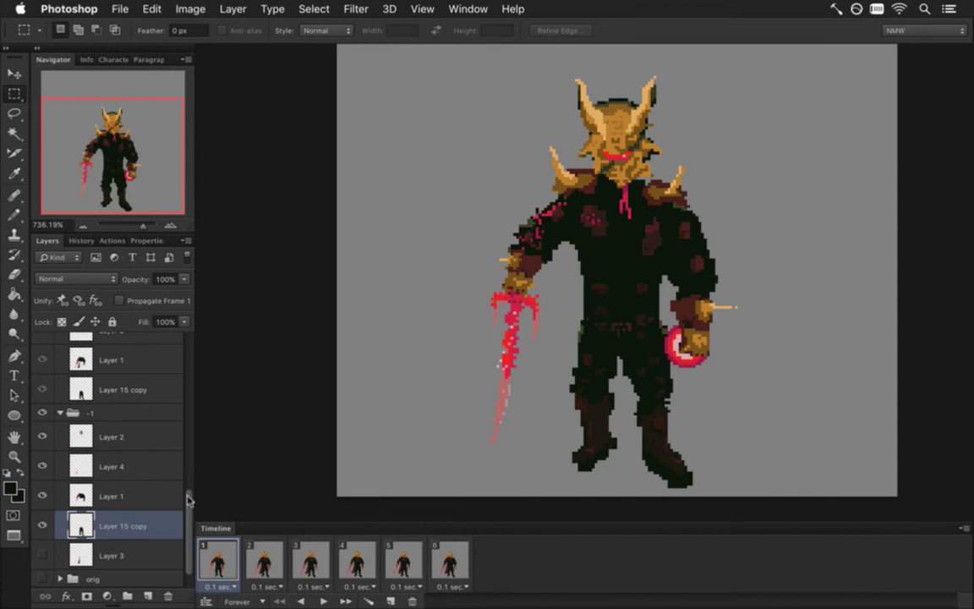
# Step: Show Layer 3 and pencil the sampled cape colour into the gap between the legs
pyautogui.click(43, 555)
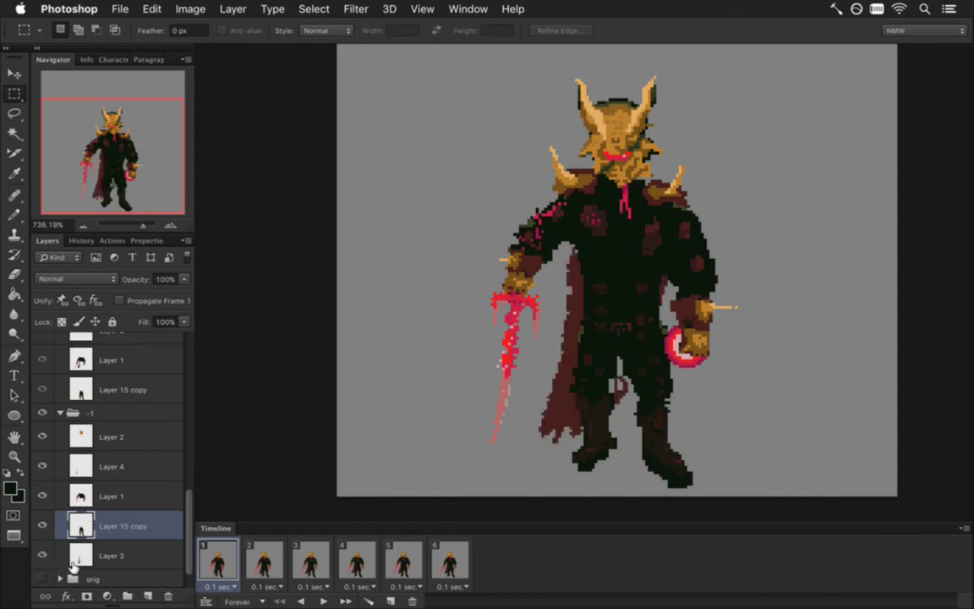
pyautogui.click(78, 554)
pyautogui.click(42, 525)
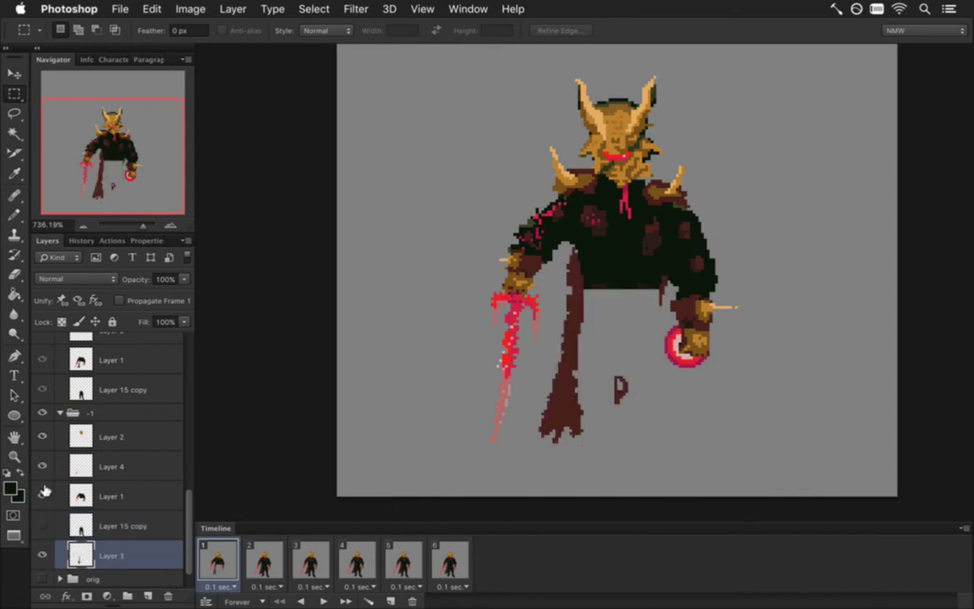
pyautogui.click(42, 496)
pyautogui.click(42, 496)
pyautogui.click(43, 525)
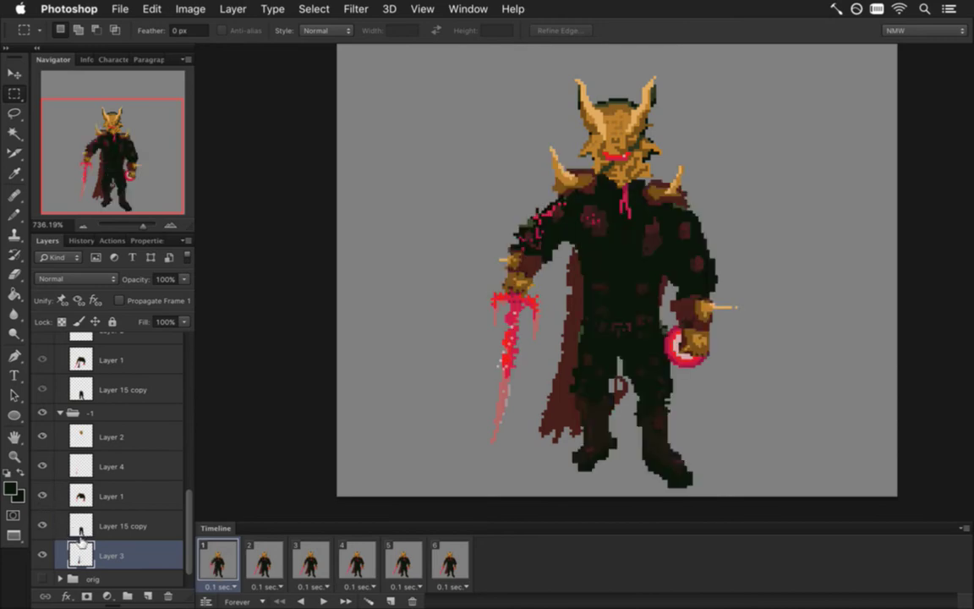
pyautogui.press('i')
pyautogui.click(538, 352)
pyautogui.press('b')
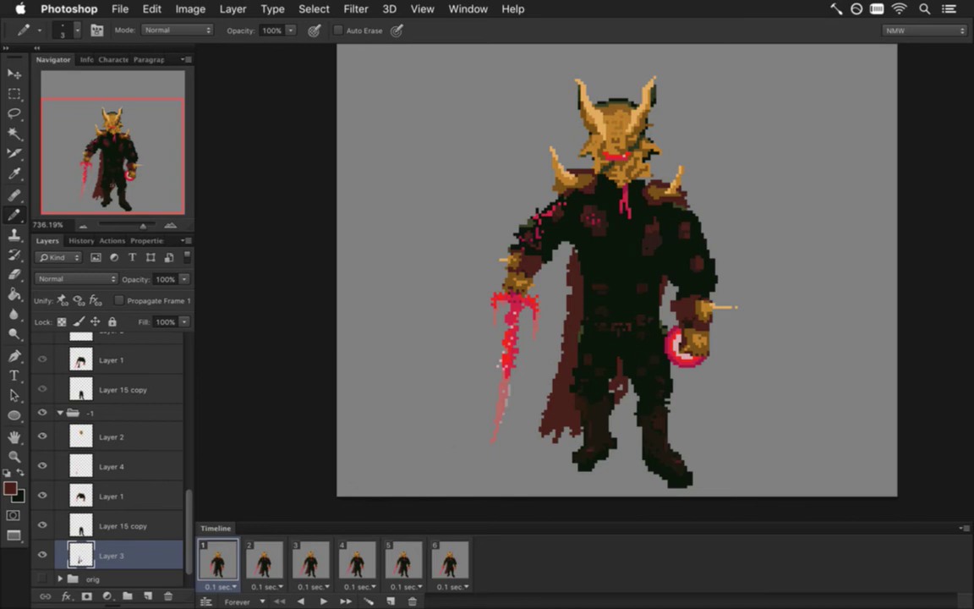
# Step: Toggle the visibility of each layer in group -1 and of Color Fill 1 to examine what each one contains
pyautogui.click(43, 555)
pyautogui.click(42, 525)
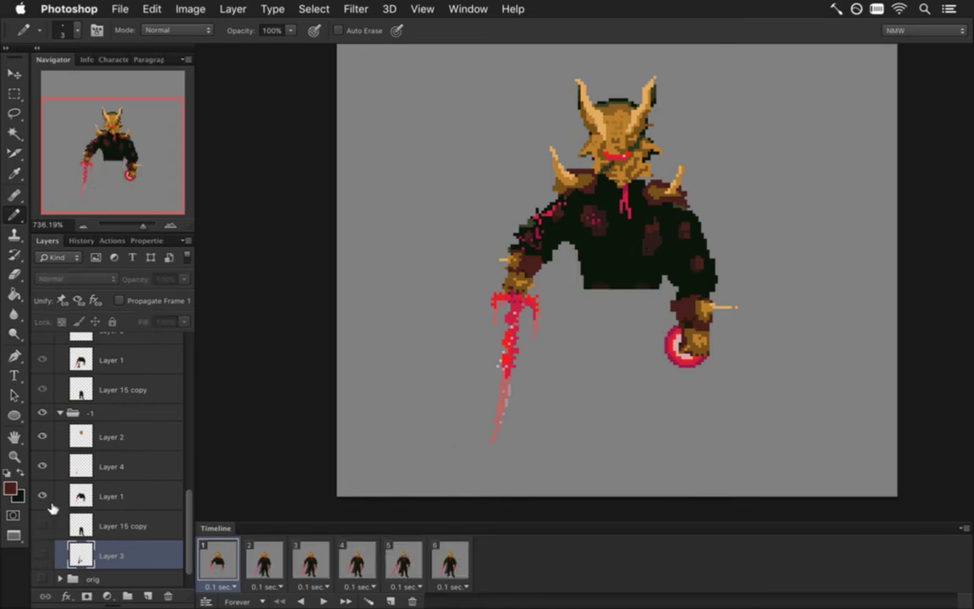
pyautogui.click(44, 496)
pyautogui.click(42, 466)
pyautogui.click(43, 436)
pyautogui.click(42, 436)
pyautogui.click(42, 466)
pyautogui.click(42, 496)
pyautogui.click(42, 525)
pyautogui.click(42, 556)
pyautogui.scroll(-2, 180, 525)
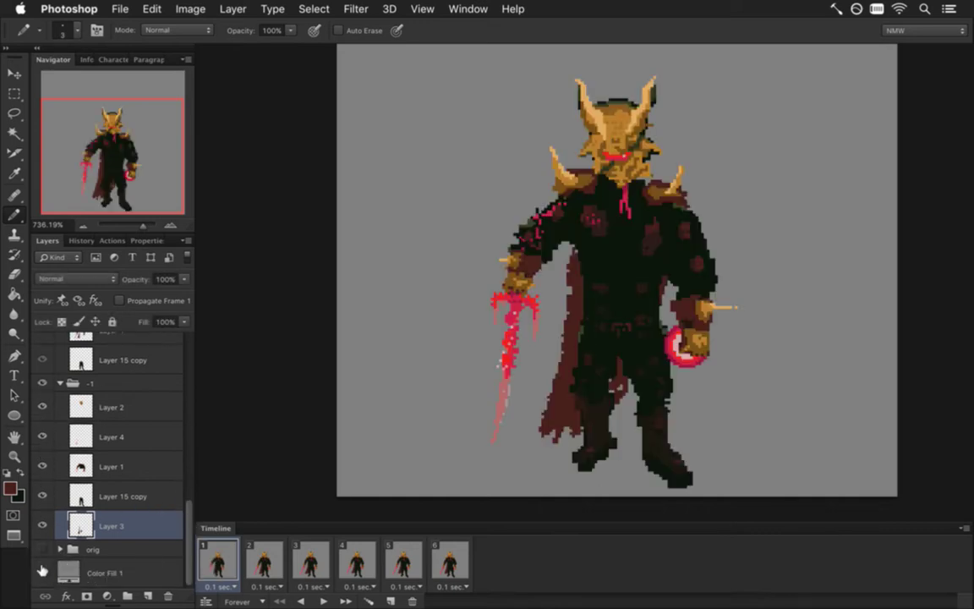
pyautogui.click(44, 573)
pyautogui.click(44, 573)
pyautogui.moveTo(100, 520)
pyautogui.mouseDown()
pyautogui.moveTo(85, 465)
pyautogui.moveTo(102, 515)
pyautogui.mouseUp()
pyautogui.press('alt')
# Step: Switch back and forth between frames 1 and 2 to compare the two poses, ending on frame 1
pyautogui.click(258, 559)
pyautogui.click(235, 558)
pyautogui.click(261, 558)
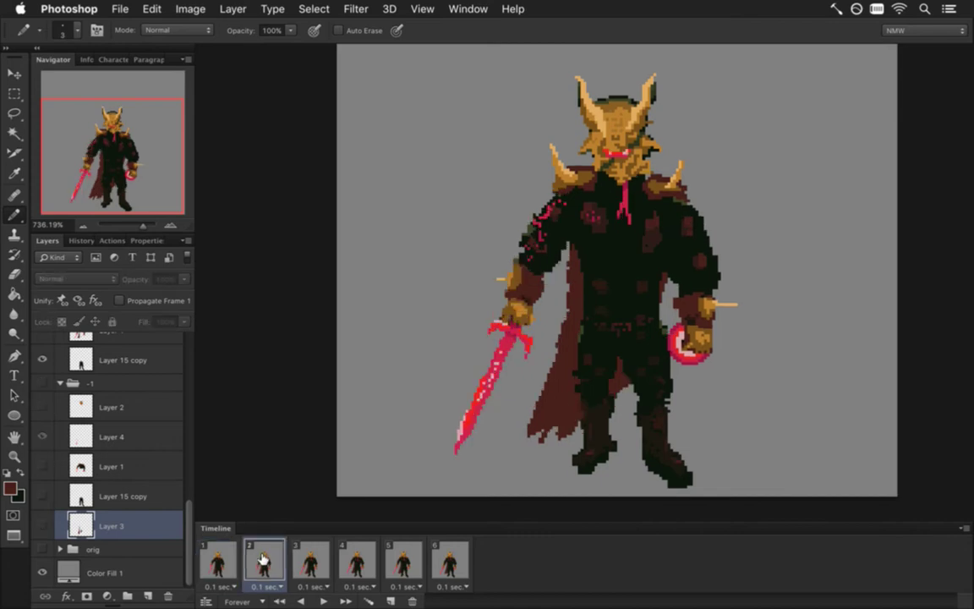
pyautogui.click(222, 565)
pyautogui.click(254, 566)
pyautogui.click(230, 566)
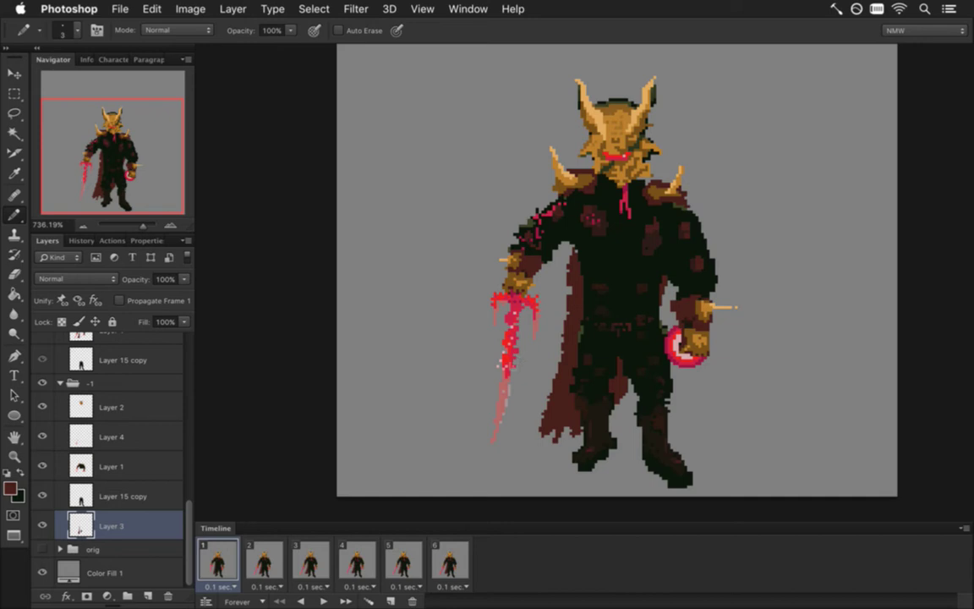
# Step: Select the forearm and hand holding the orb on Layer 1, nudge them one pixel right and deselect
pyautogui.press('m')
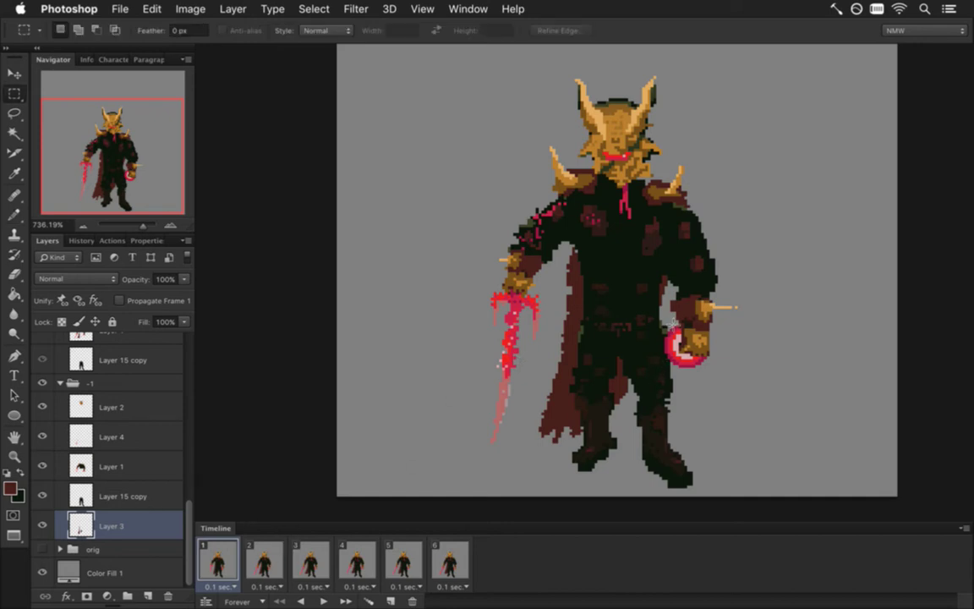
pyautogui.moveTo(654, 297); pyautogui.dragTo(747, 393)
pyautogui.click(85, 460)
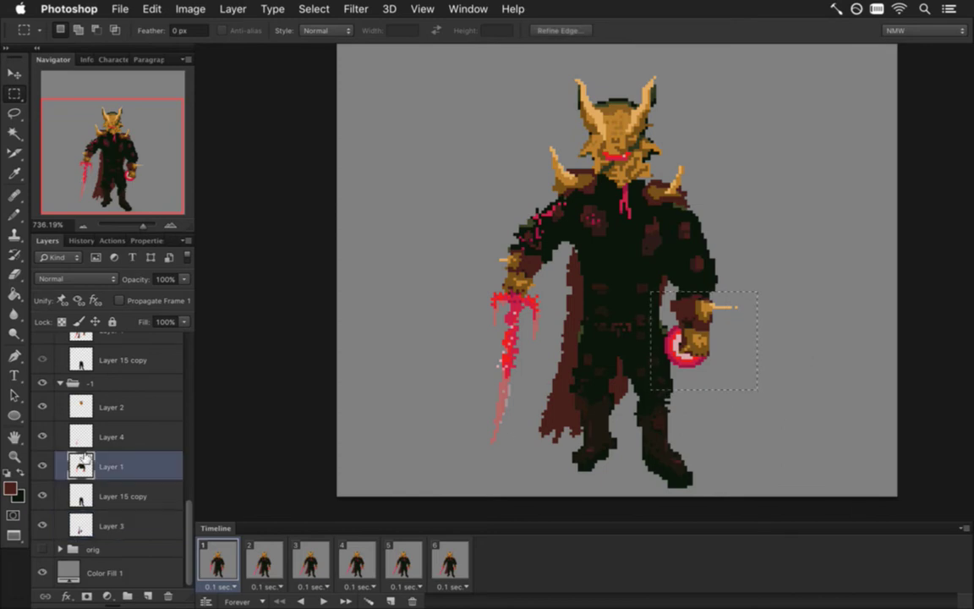
pyautogui.press('v')
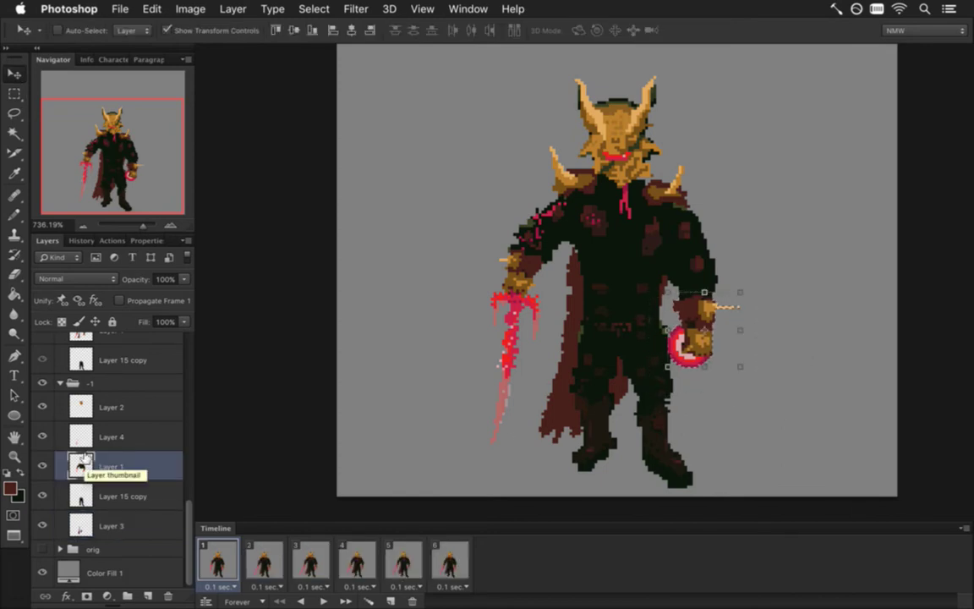
pyautogui.press('m')
pyautogui.click(592, 356)
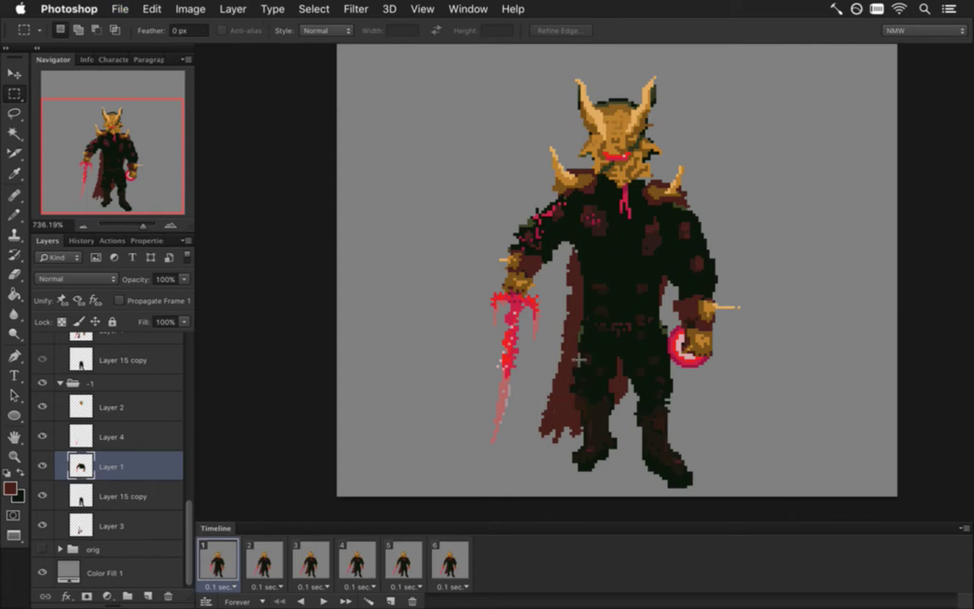
# Step: Hide Layer 1 and Layer 15 copy, and pencil the separate cape pieces on Layer 3 into one solid shape with the sampled cape colour
pyautogui.click(105, 523)
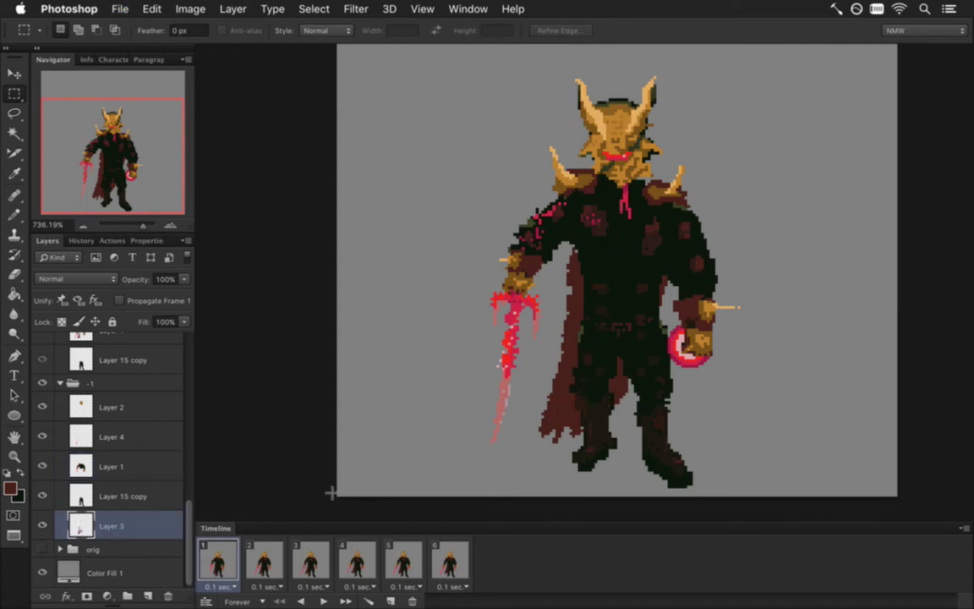
pyautogui.moveTo(42, 495); pyautogui.dragTo(42, 465)
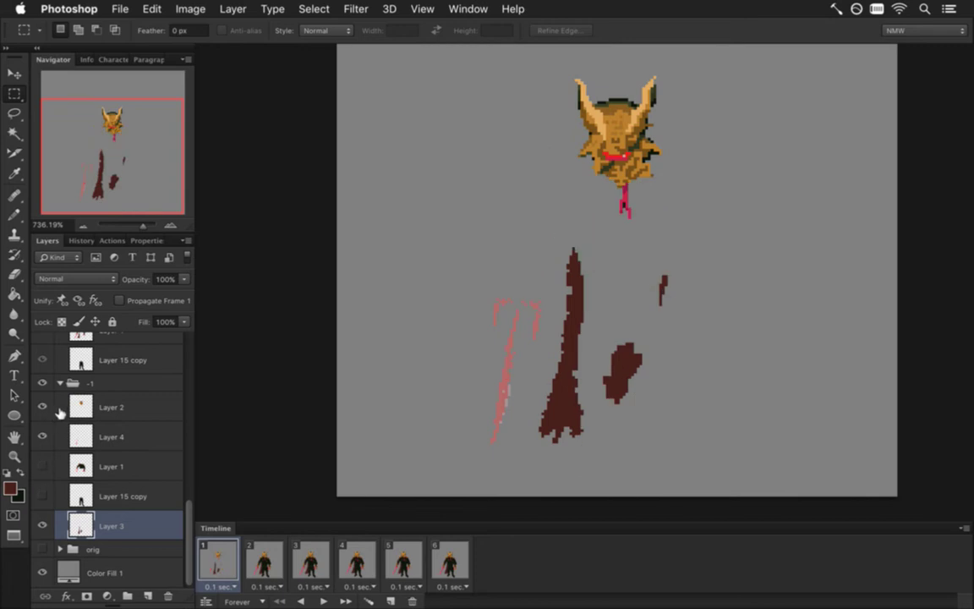
pyautogui.press('i')
pyautogui.click(570, 399)
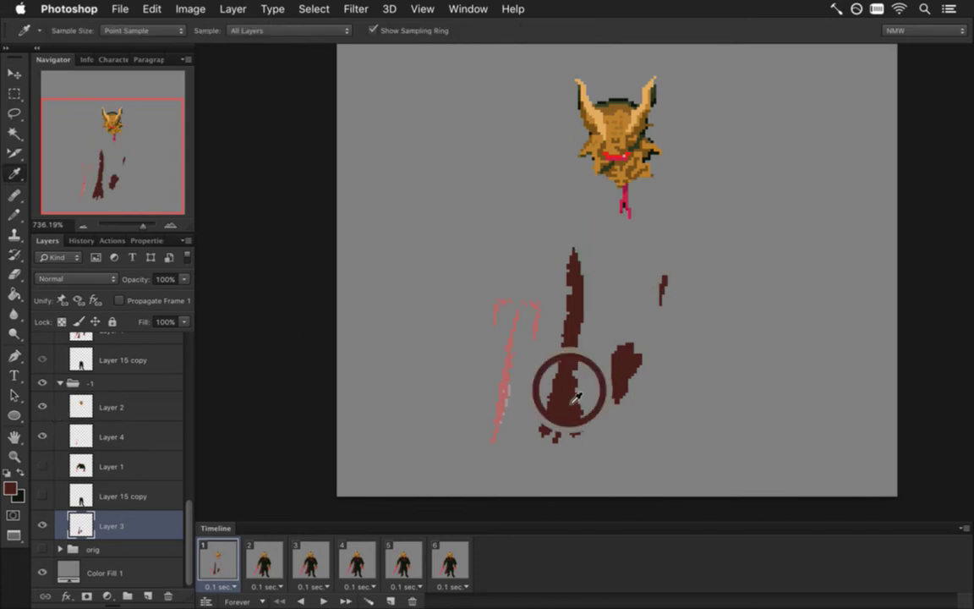
pyautogui.press('b')
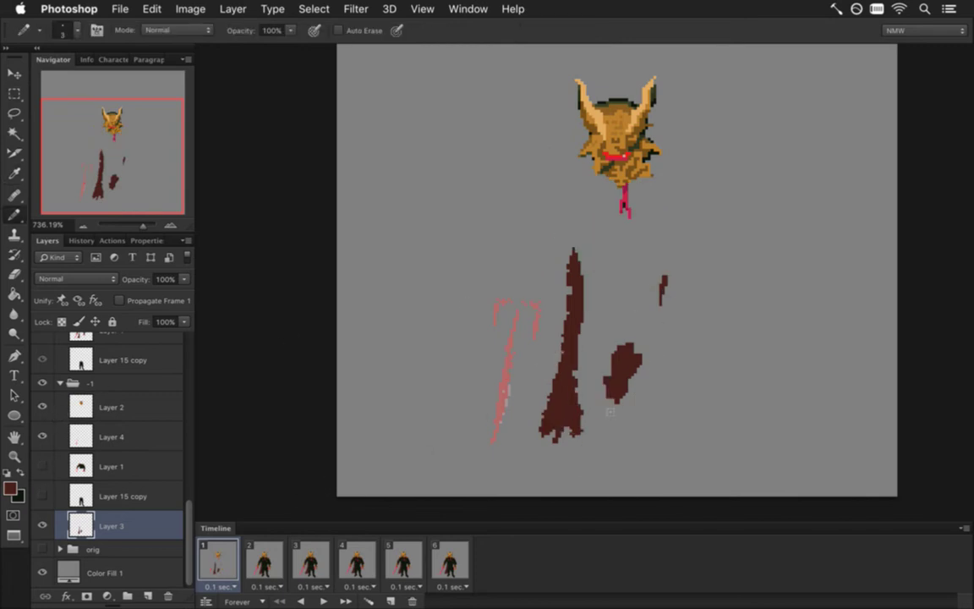
pyautogui.moveTo(585, 421)
pyautogui.mouseDown()
pyautogui.moveTo(616, 383)
pyautogui.moveTo(583, 392)
pyautogui.moveTo(582, 269)
pyautogui.moveTo(656, 289)
pyautogui.mouseUp()
pyautogui.moveTo(627, 372)
pyautogui.mouseDown()
pyautogui.moveTo(653, 305)
pyautogui.moveTo(629, 364)
pyautogui.moveTo(636, 295)
pyautogui.moveTo(601, 284)
pyautogui.moveTo(592, 291)
pyautogui.moveTo(591, 373)
pyautogui.moveTo(579, 386)
pyautogui.moveTo(611, 327)
pyautogui.mouseUp()
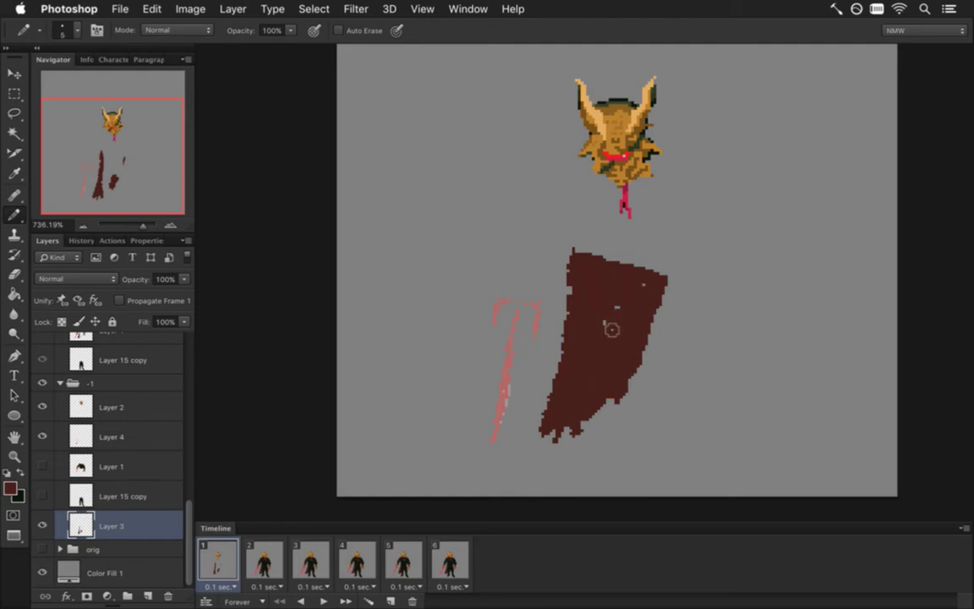
pyautogui.click(640, 287)
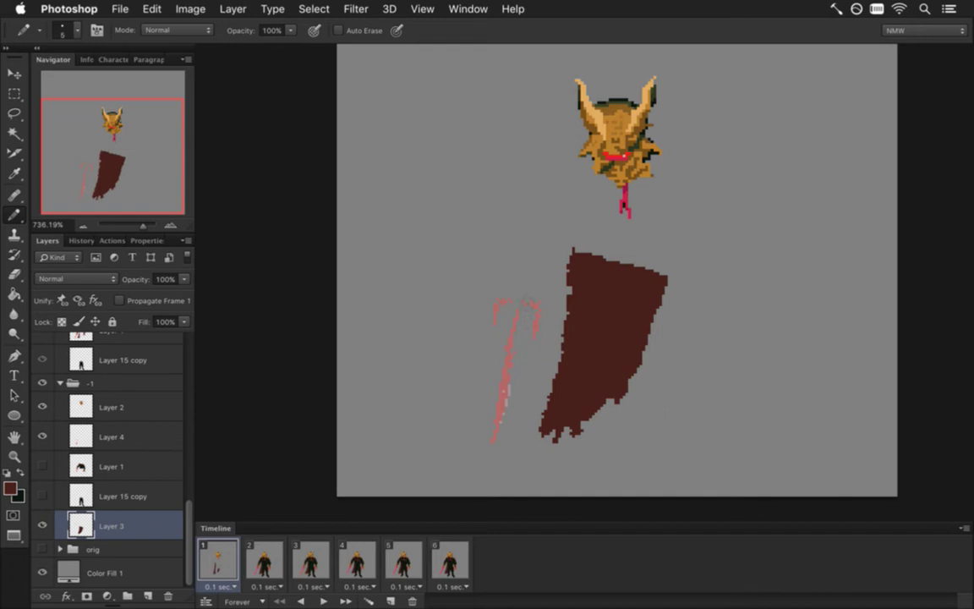
# Step: Select the lower part of the cape on Layer 3, rotate it about -7° and nudge it one pixel right
pyautogui.press('m')
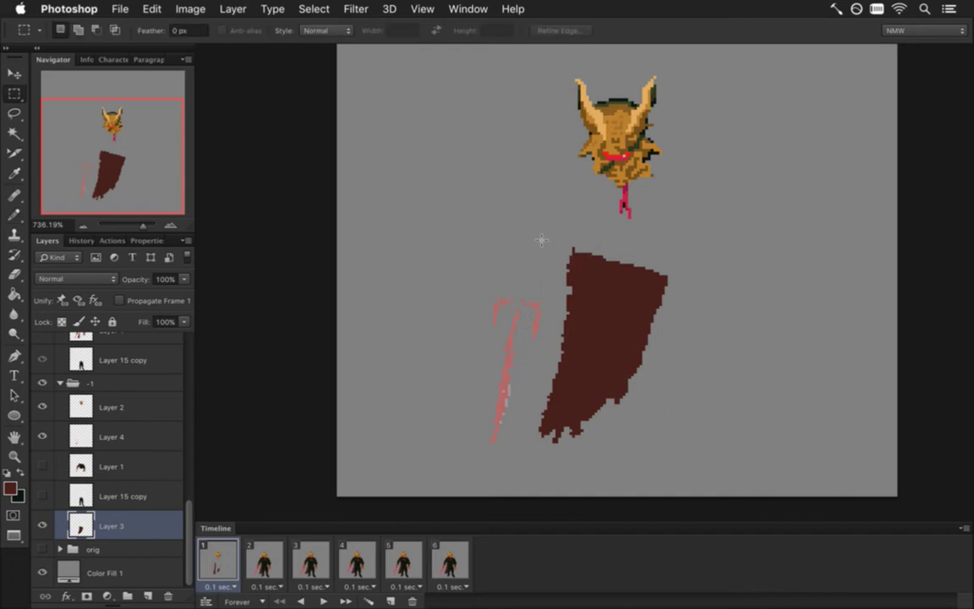
pyautogui.moveTo(528, 357); pyautogui.dragTo(650, 467)
pyautogui.press('v')
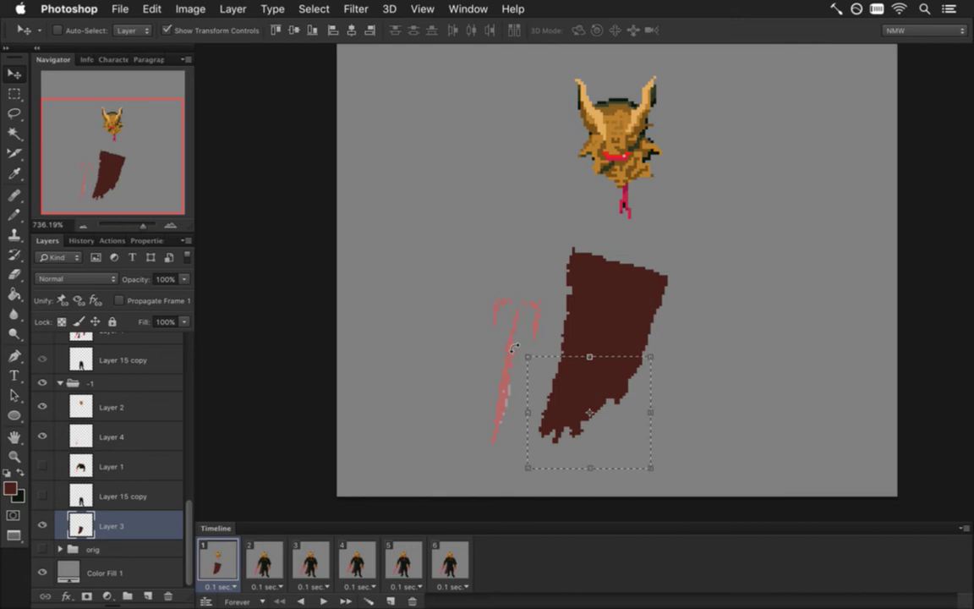
pyautogui.moveTo(513, 347); pyautogui.dragTo(505, 356)
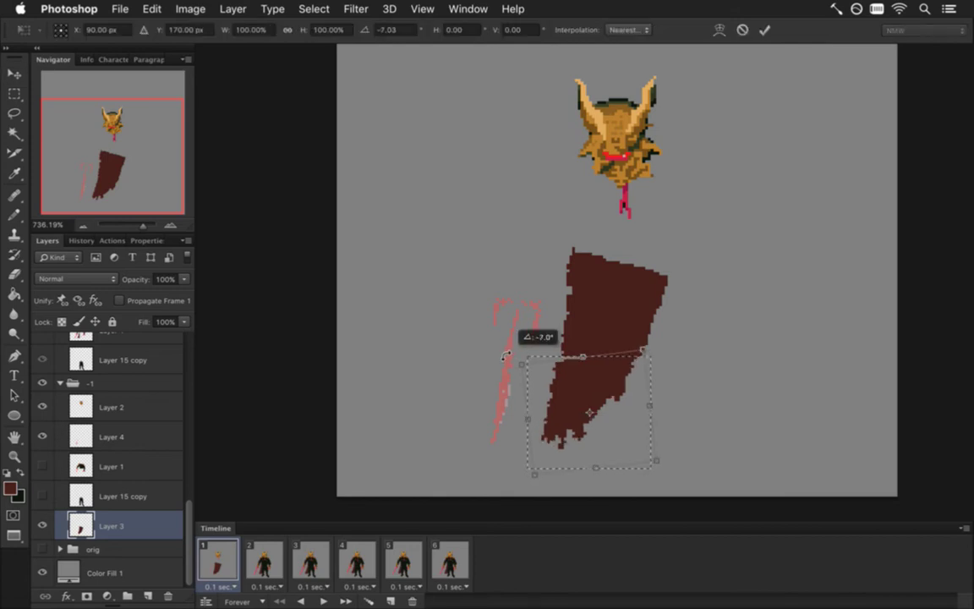
pyautogui.press('Return')
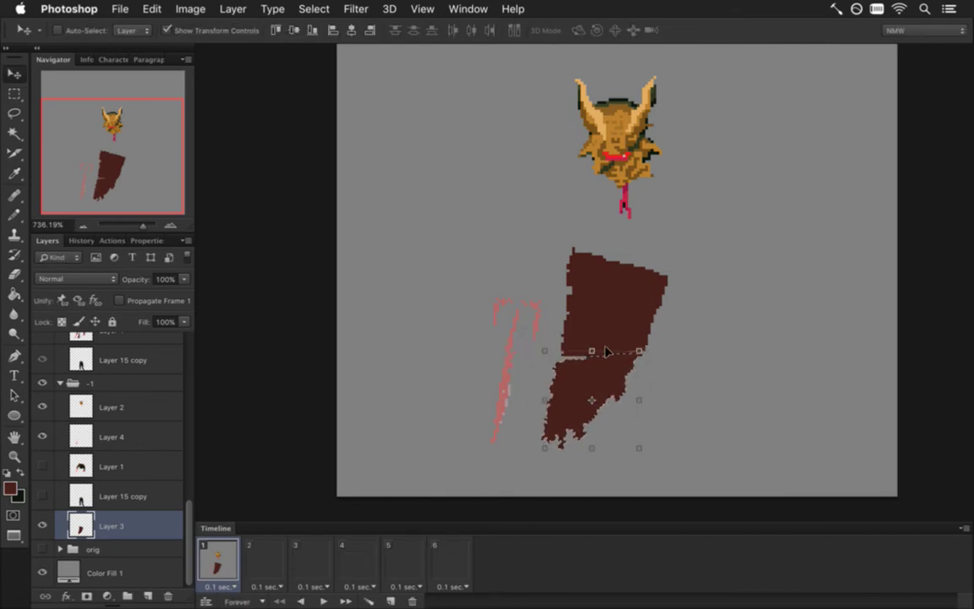
pyautogui.press('Up')
pyautogui.press('Up')
pyautogui.press('Right')
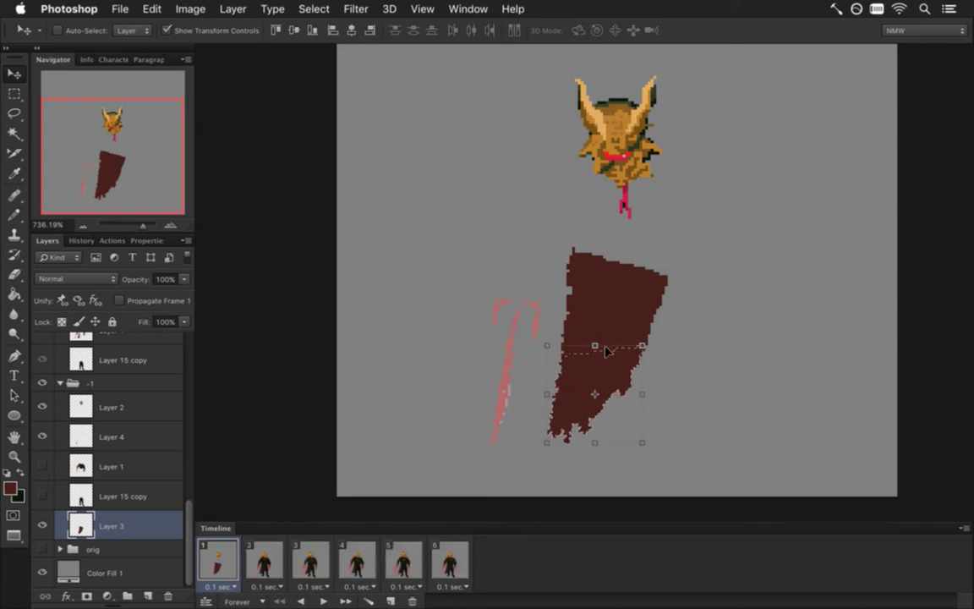
pyautogui.press('Down')
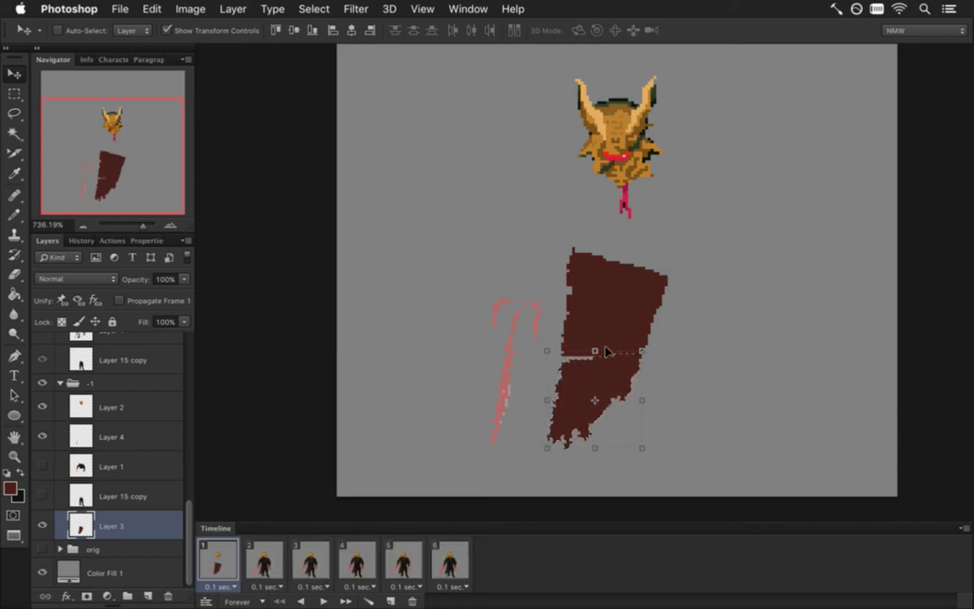
# Step: Deselect, pencil over the seam across the cape with its sampled colour, and show Layer 15 copy again
pyautogui.press('m')
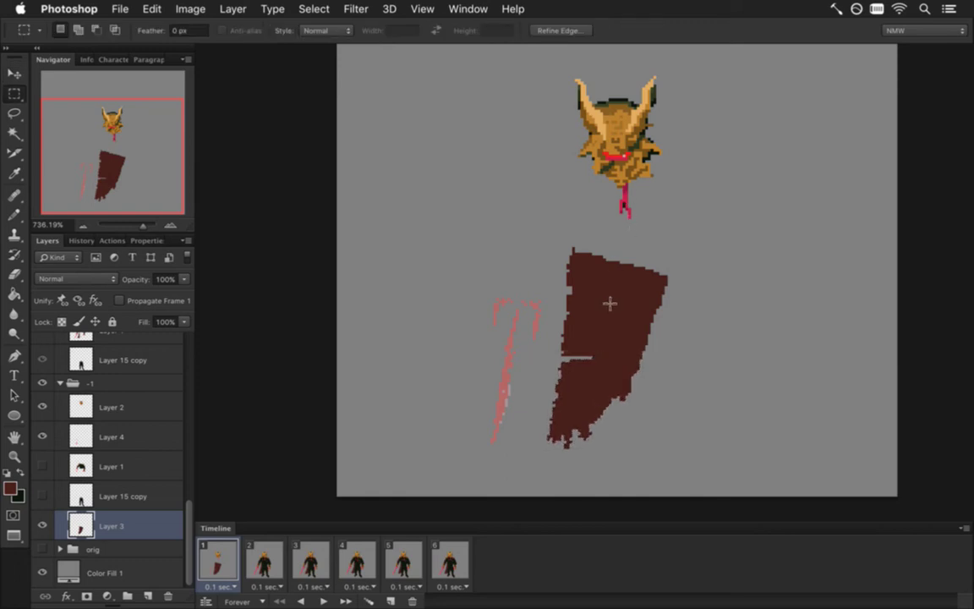
pyautogui.press('i')
pyautogui.click(603, 333)
pyautogui.press('b')
pyautogui.hotkey('ctrl', 'd')
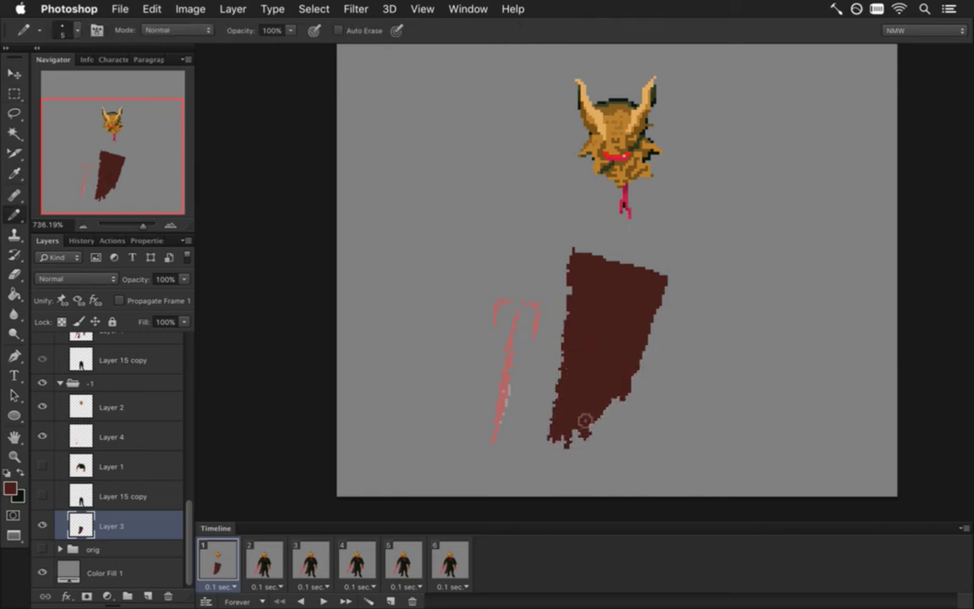
pyautogui.click(44, 467)
pyautogui.click(44, 468)
pyautogui.click(43, 465)
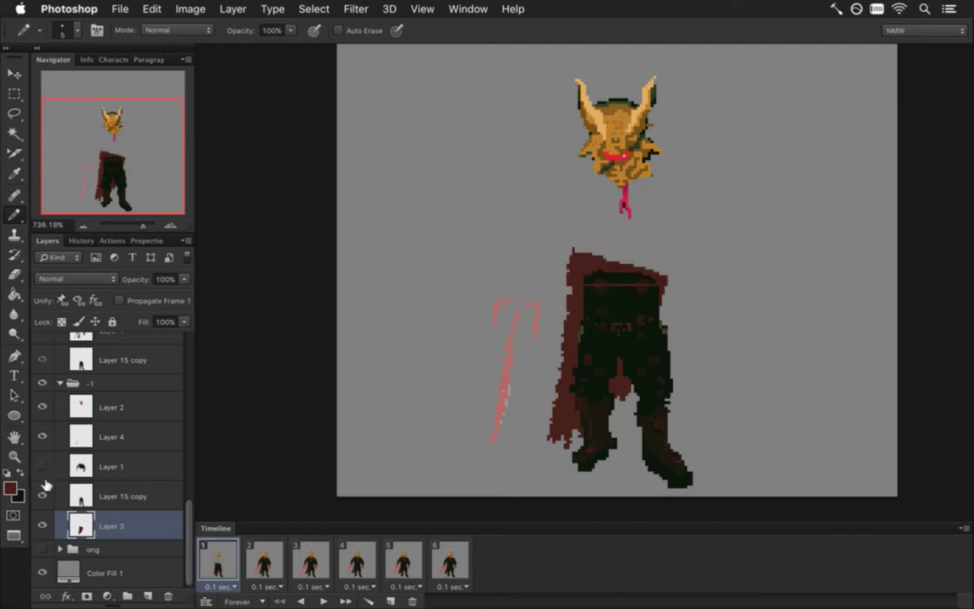
# Step: Paint over the reddish line across the upper waist on Layer 15 copy with the sampled dark coat colour and a 1-pixel pencil
pyautogui.click(123, 496)
pyautogui.press('i')
pyautogui.click(625, 304)
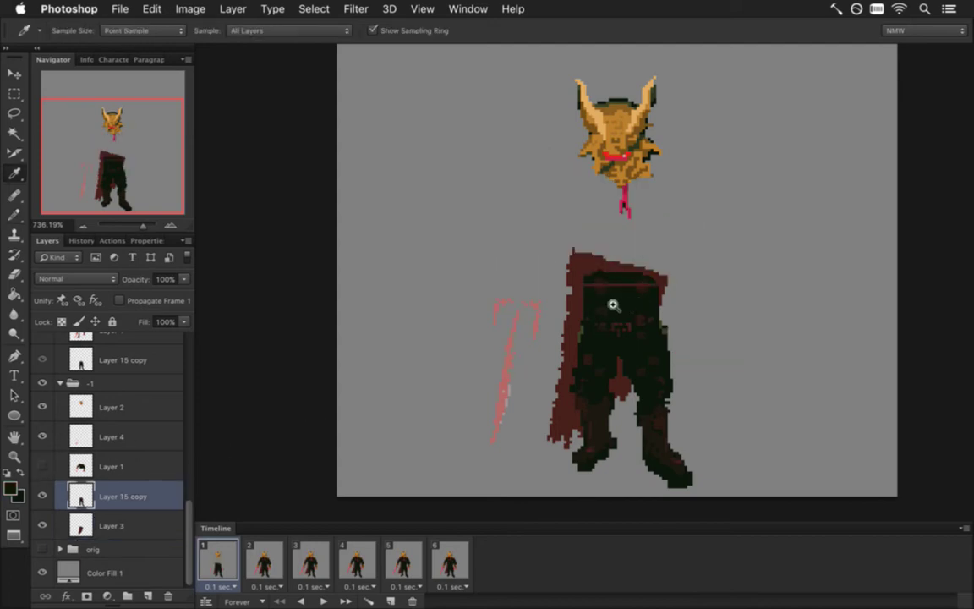
pyautogui.scroll(5, 616, 302)
pyautogui.press('b')
pyautogui.press('[')
pyautogui.press('[')
pyautogui.press('[')
pyautogui.moveTo(536, 264); pyautogui.dragTo(547, 263)
pyautogui.moveTo(609, 262)
pyautogui.mouseDown()
pyautogui.moveTo(663, 263)
pyautogui.moveTo(651, 263)
pyautogui.mouseUp()
# Step: Touch up the brown patches near the upper edge of the waist on Layer 15 copy with colours sampled from nearby pixels
pyautogui.press('i')
pyautogui.click(706, 268)
pyautogui.press('b')
pyautogui.moveTo(594, 262); pyautogui.dragTo(561, 261)
pyautogui.press('i')
pyautogui.click(554, 230)
pyautogui.press('b')
pyautogui.click(591, 244)
pyautogui.click(647, 244)
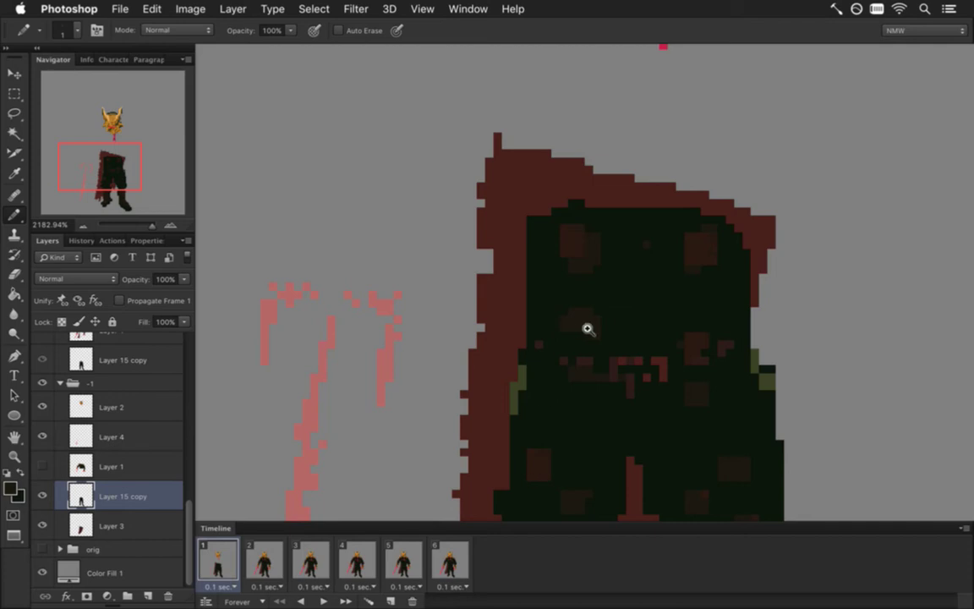
# Step: Save the document and show Layer 1 again
pyautogui.scroll(-6, 587, 327)
pyautogui.press('super+s')
pyautogui.click(42, 466)
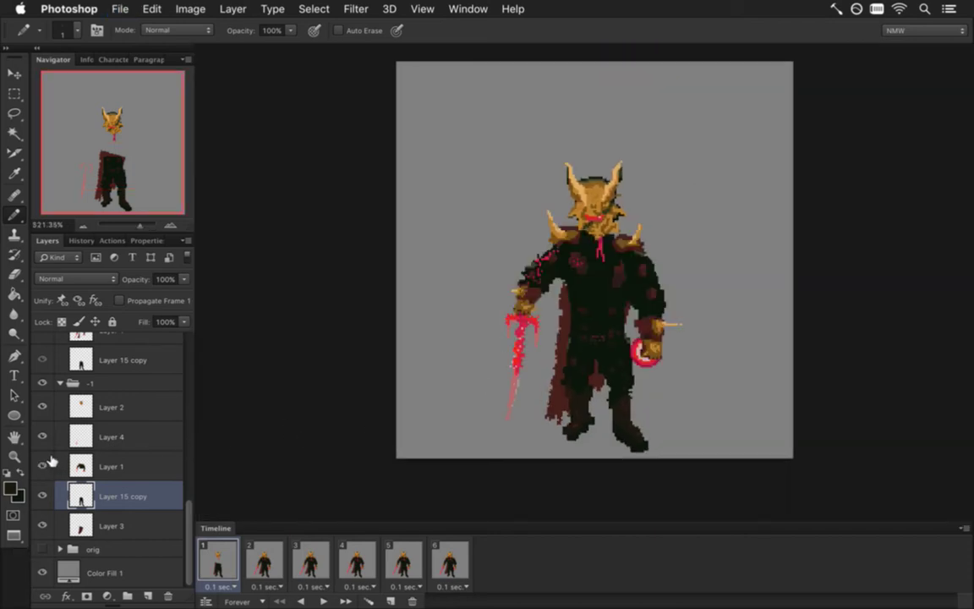
pyautogui.click(110, 466)
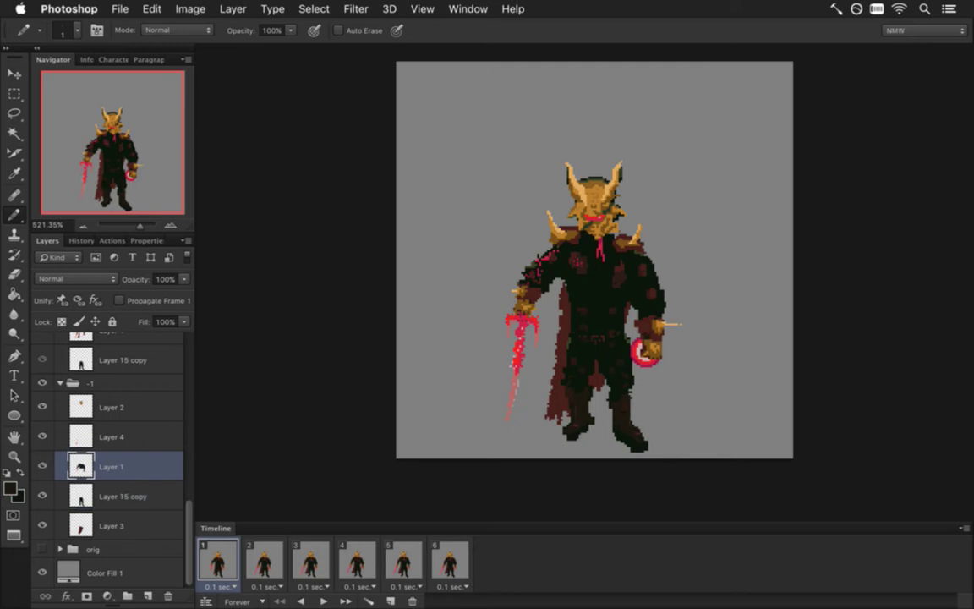
pyautogui.scroll(3, 632, 256)
pyautogui.keyDown('alt'); pyautogui.click(509, 192); pyautogui.keyUp('alt')
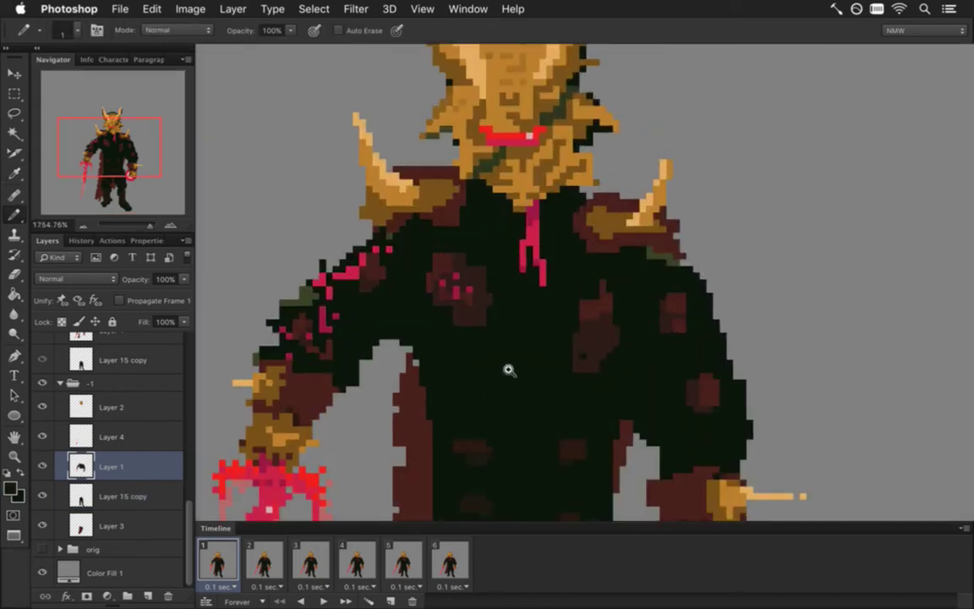
pyautogui.scroll(-5, 509, 369)
pyautogui.scroll(4, 490, 365)
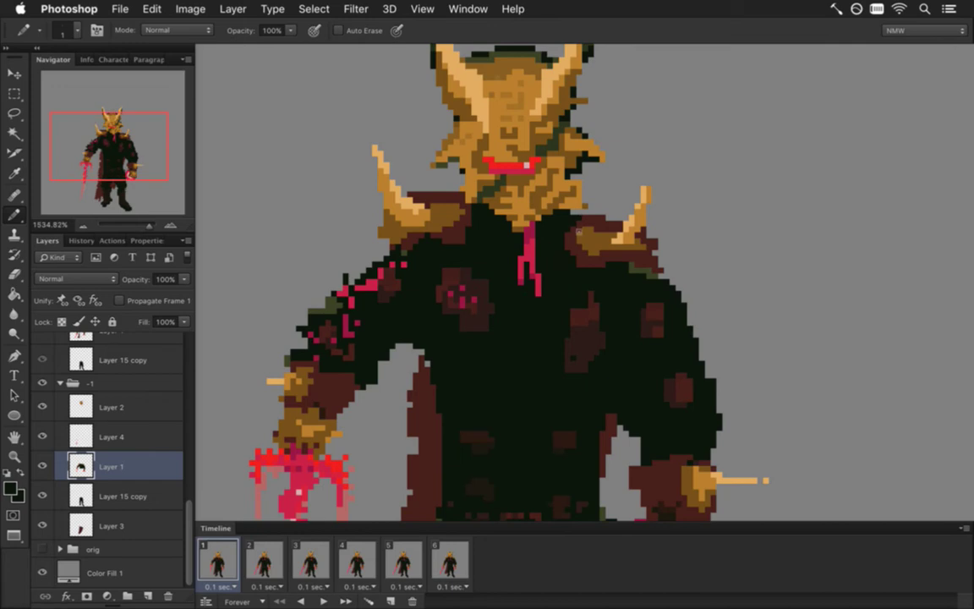
pyautogui.moveTo(529, 330); pyautogui.dragTo(419, 330)
pyautogui.press('super+z')
pyautogui.scroll(-5, 552, 364)
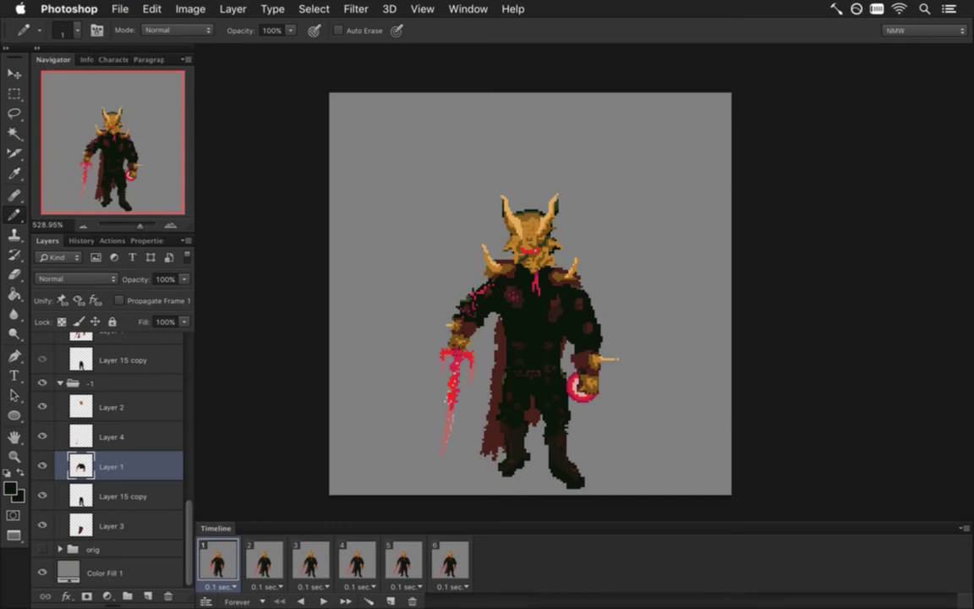
# Step: Compare the character's pose across frames 1 to 5 of the animation and return to frame 1
pyautogui.click(264, 561)
pyautogui.click(310, 560)
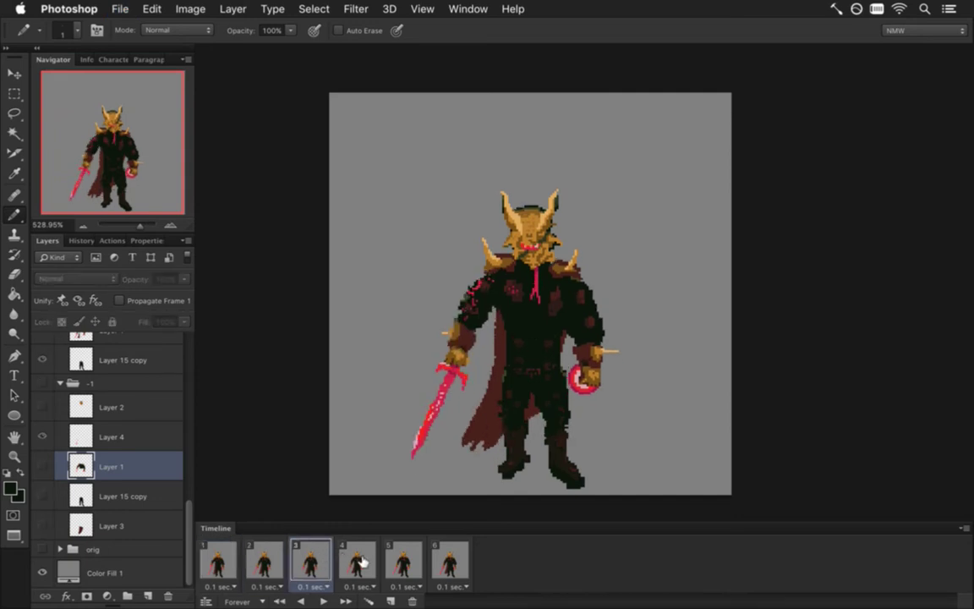
pyautogui.click(361, 561)
pyautogui.click(398, 560)
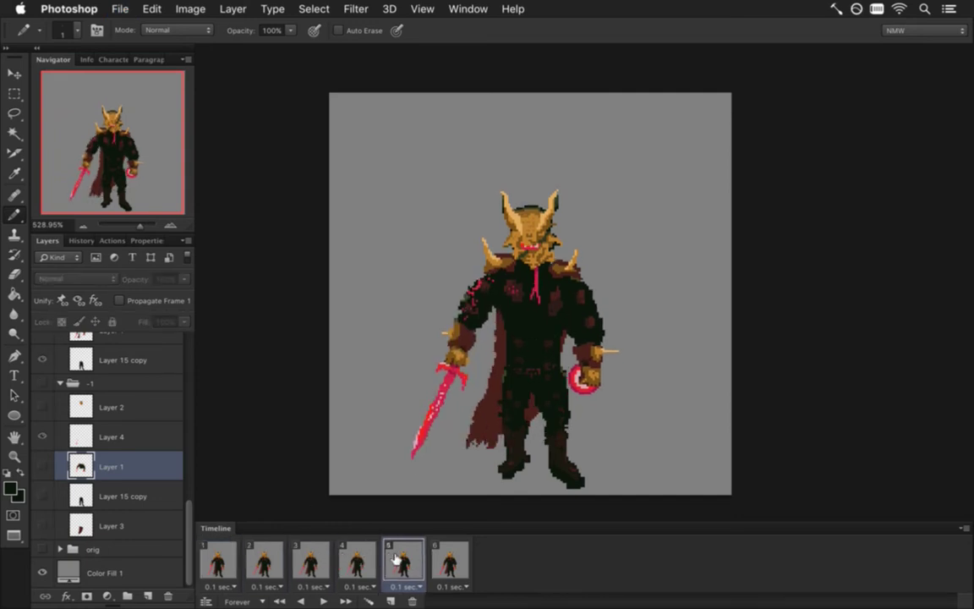
pyautogui.click(222, 559)
pyautogui.click(266, 558)
pyautogui.click(229, 558)
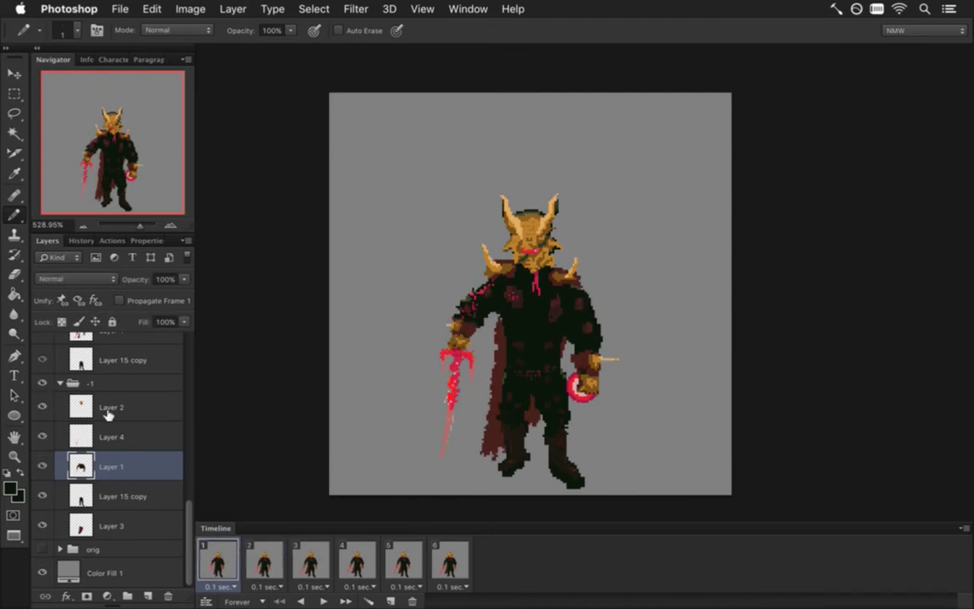
# Step: Select the horned upper part of the head on Layer 2 and squash its height to 92%
pyautogui.click(107, 410)
pyautogui.keyDown('super'); pyautogui.click(560, 313); pyautogui.keyUp('super')
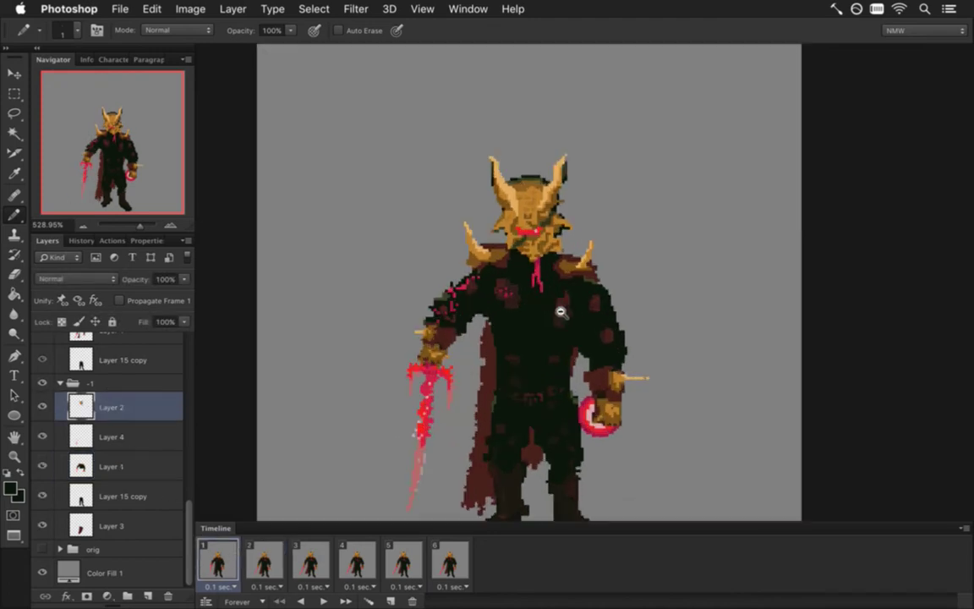
pyautogui.moveTo(560, 313); pyautogui.dragTo(573, 310)
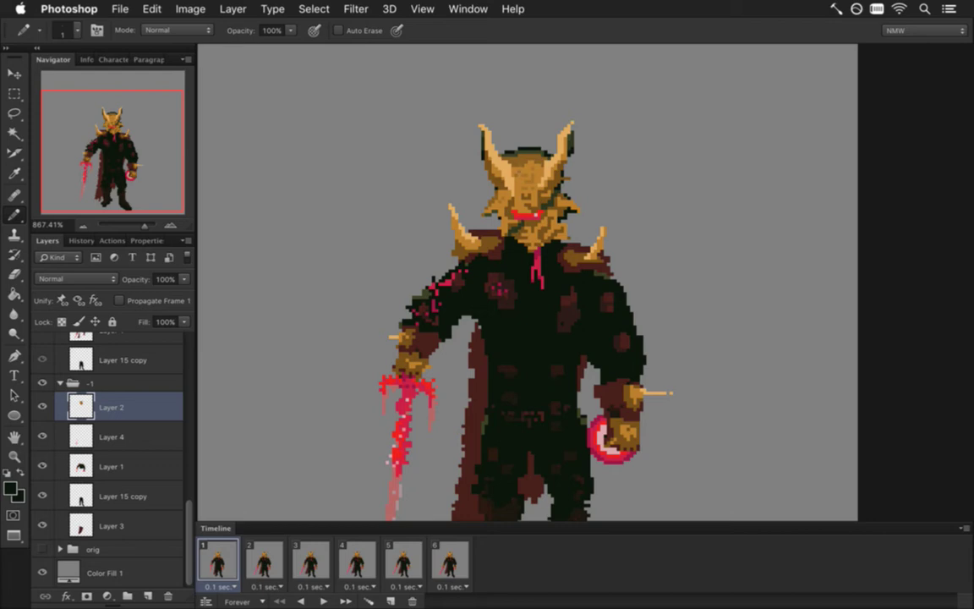
pyautogui.press('m')
pyautogui.moveTo(455, 109)
pyautogui.mouseDown()
pyautogui.moveTo(594, 174)
pyautogui.moveTo(602, 193)
pyautogui.moveTo(605, 185)
pyautogui.mouseUp()
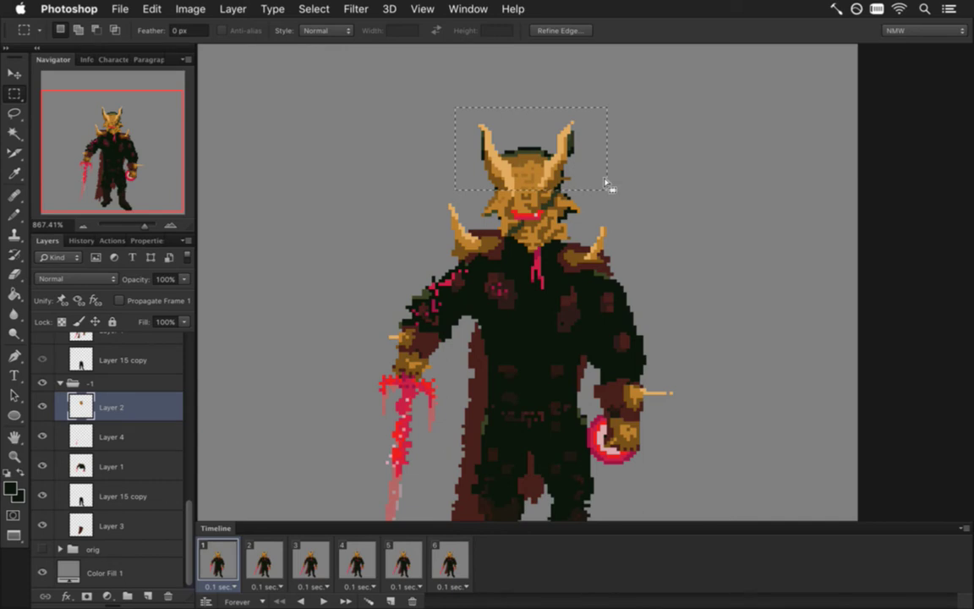
pyautogui.press('v')
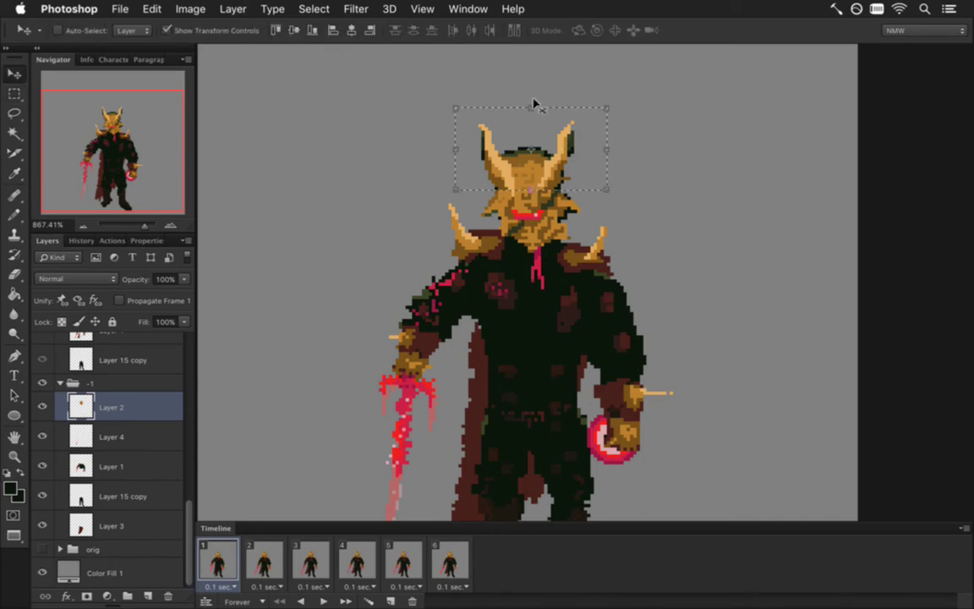
pyautogui.moveTo(532, 109); pyautogui.dragTo(532, 113)
pyautogui.moveTo(533, 117)
pyautogui.mouseDown()
pyautogui.moveTo(532, 125)
pyautogui.moveTo(532, 109)
pyautogui.mouseUp()
pyautogui.click(764, 30)
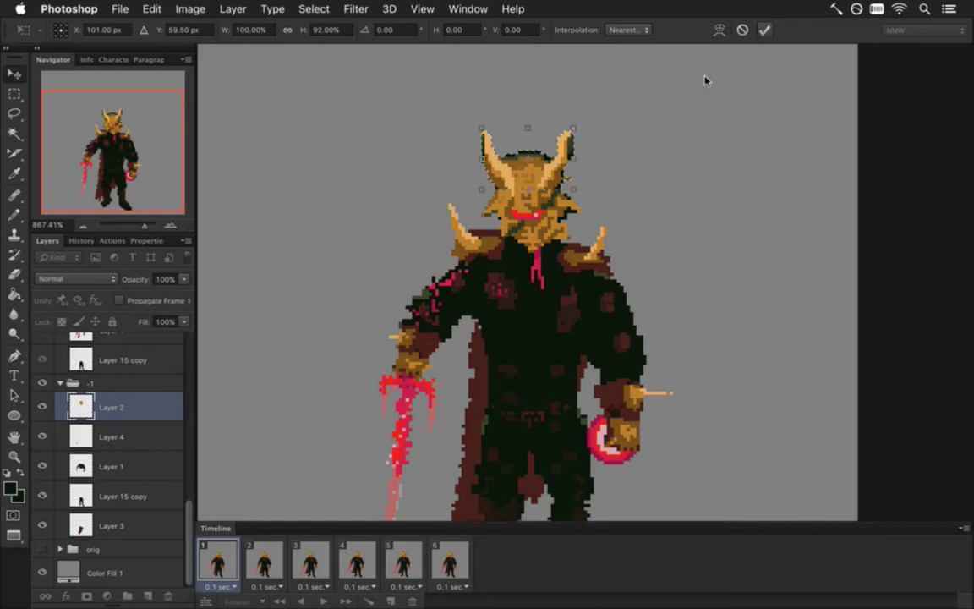
# Step: Nudge the horned top of the head up one pixel and shift the forehead strip below it up against it
pyautogui.press('m')
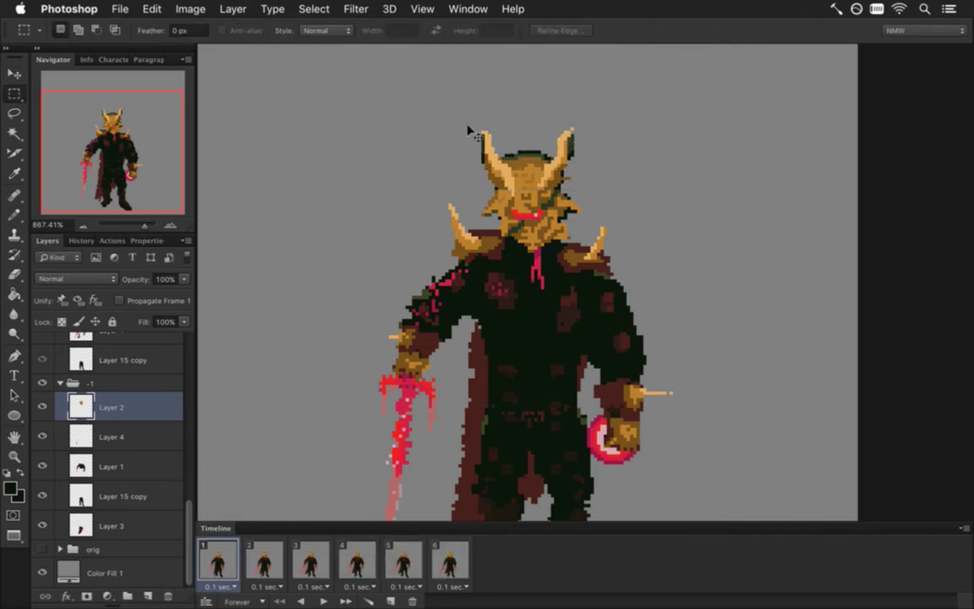
pyautogui.press('v')
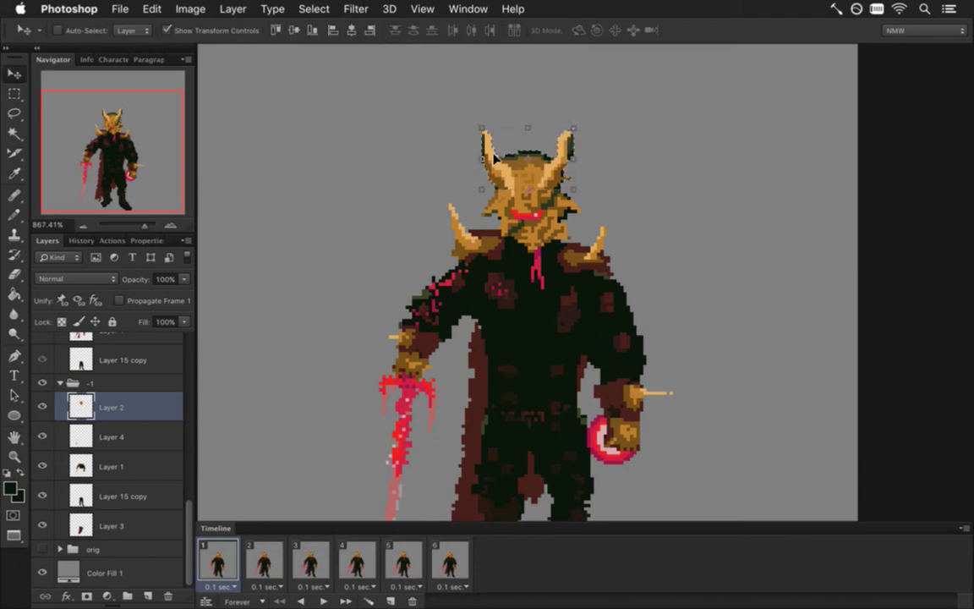
pyautogui.press('Up')
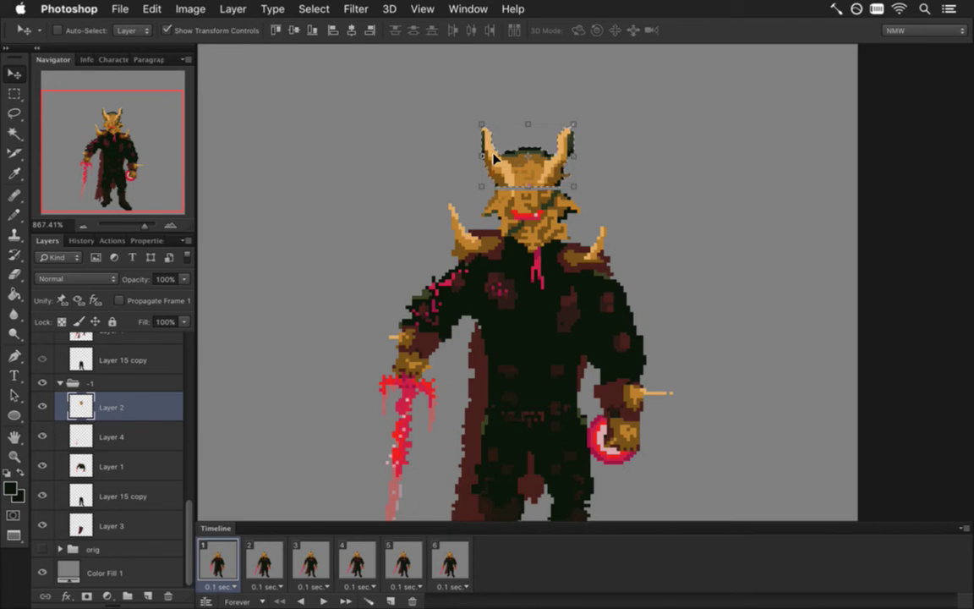
pyautogui.press('m')
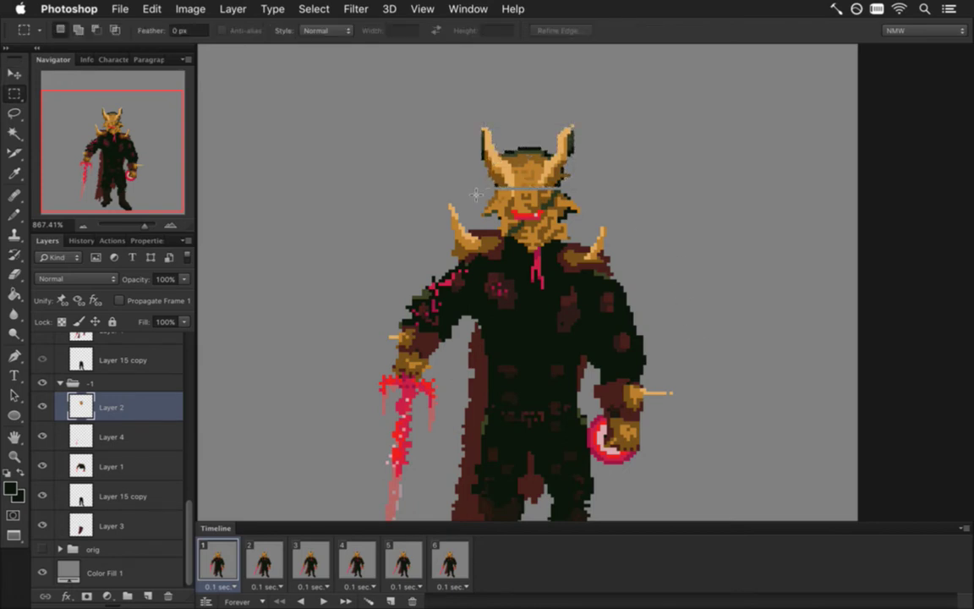
pyautogui.moveTo(465, 190); pyautogui.dragTo(586, 199)
pyautogui.press('v')
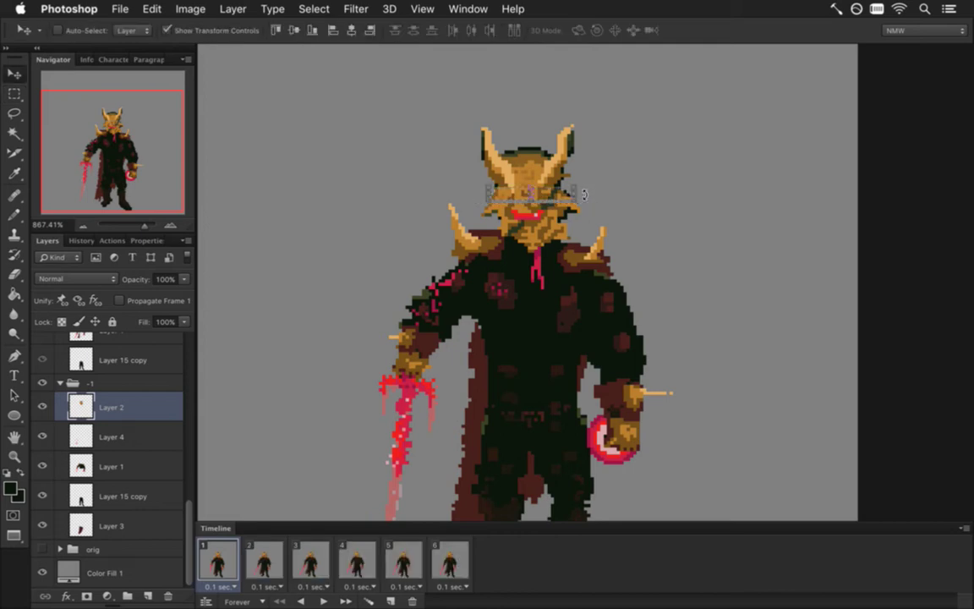
# Step: Stretch the lower face on Layer 2 upward to 106.67% height to meet the forehead, and deselect
pyautogui.press('m')
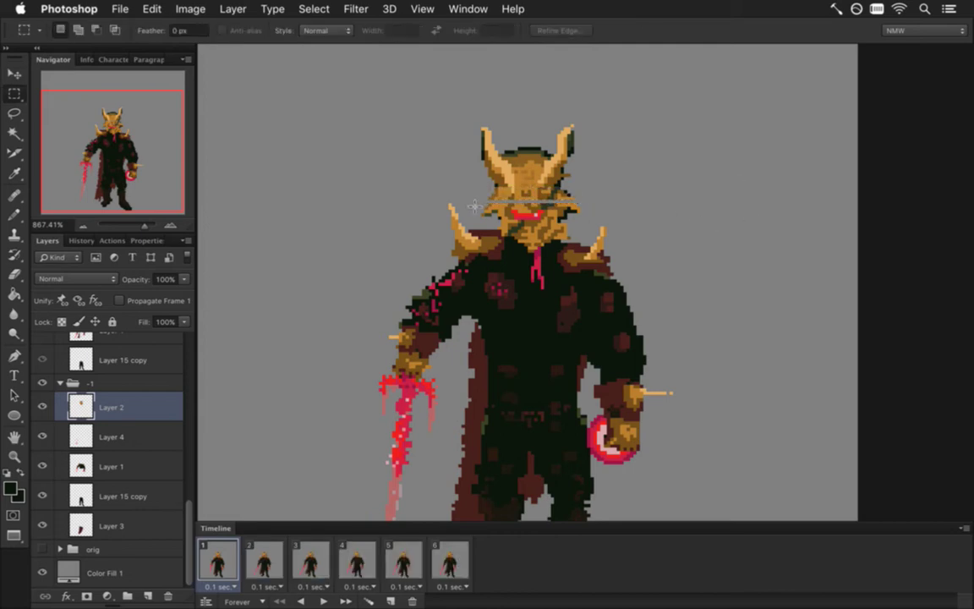
pyautogui.moveTo(469, 204); pyautogui.dragTo(619, 247)
pyautogui.press('v')
pyautogui.hotkey('ctrl', 't')
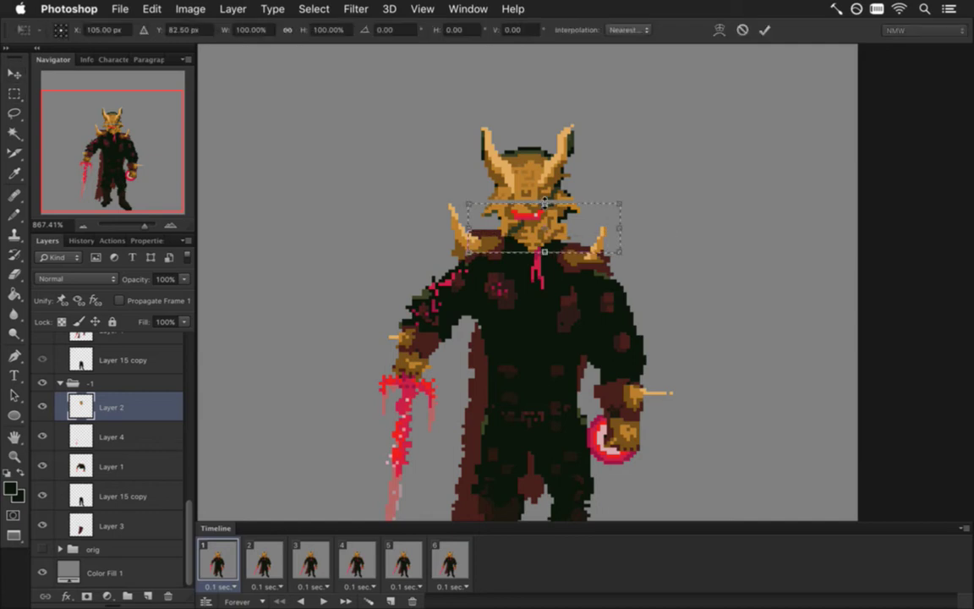
pyautogui.moveTo(545, 203); pyautogui.dragTo(545, 200)
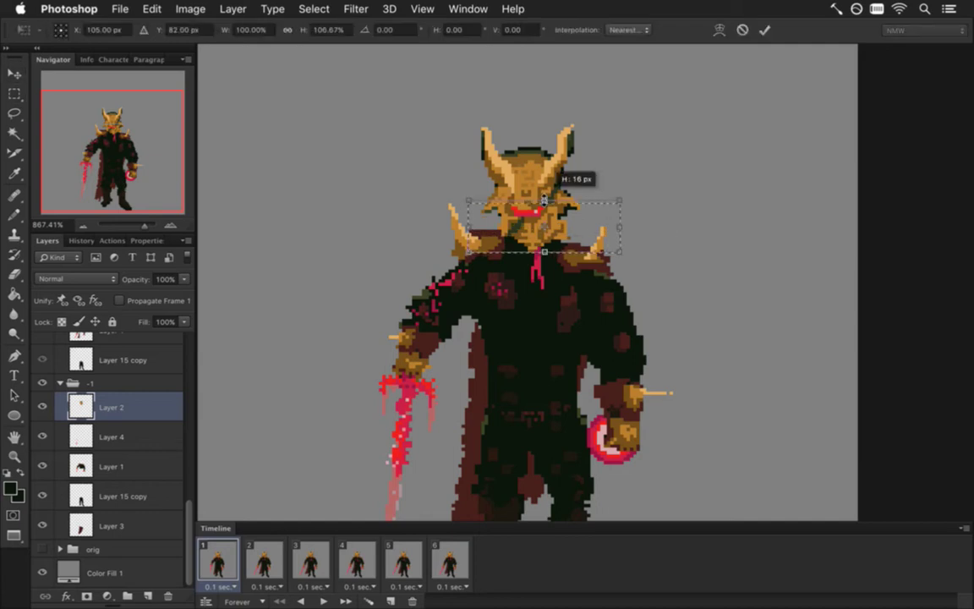
pyautogui.press('Return')
pyautogui.hotkey('ctrl', 'd')
pyautogui.press('m')
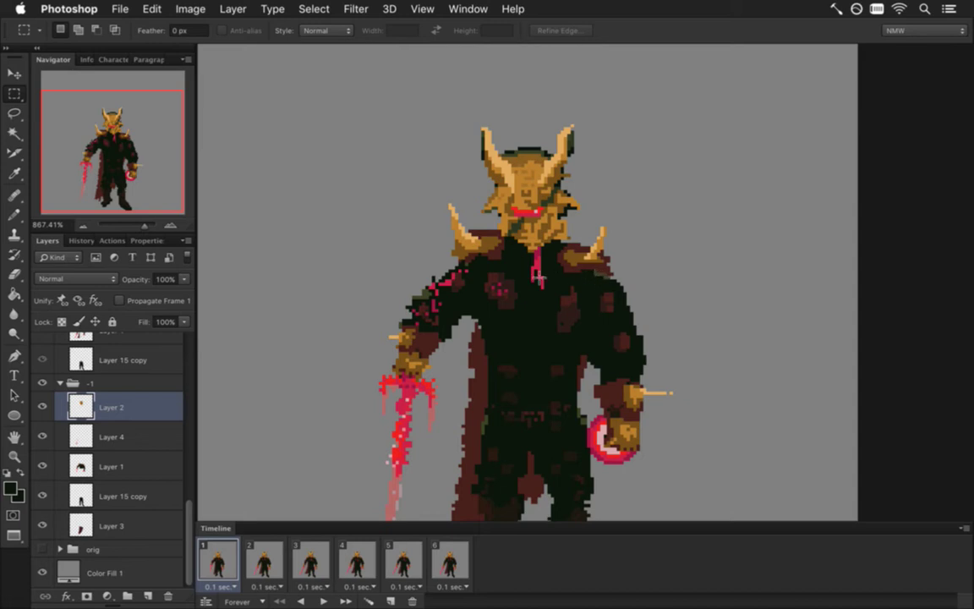
# Step: Flip repeatedly between frames 1 and 2 to examine how the head, arms, sword and cape move
pyautogui.click(261, 561)
pyautogui.click(219, 564)
pyautogui.click(259, 567)
pyautogui.click(220, 565)
pyautogui.click(260, 571)
pyautogui.click(221, 568)
pyautogui.click(262, 562)
pyautogui.click(224, 560)
pyautogui.click(262, 562)
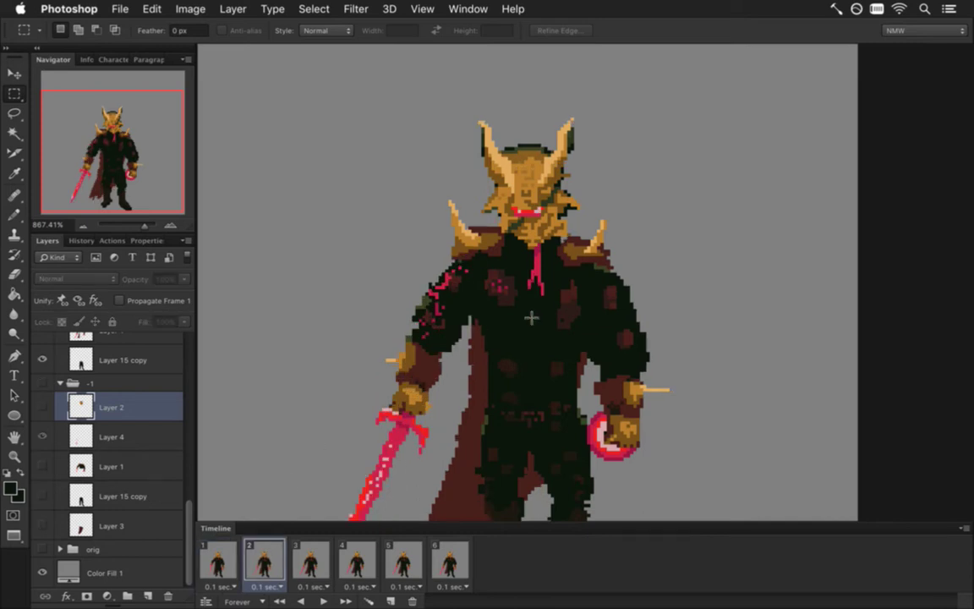
pyautogui.scroll(-3, 507, 376)
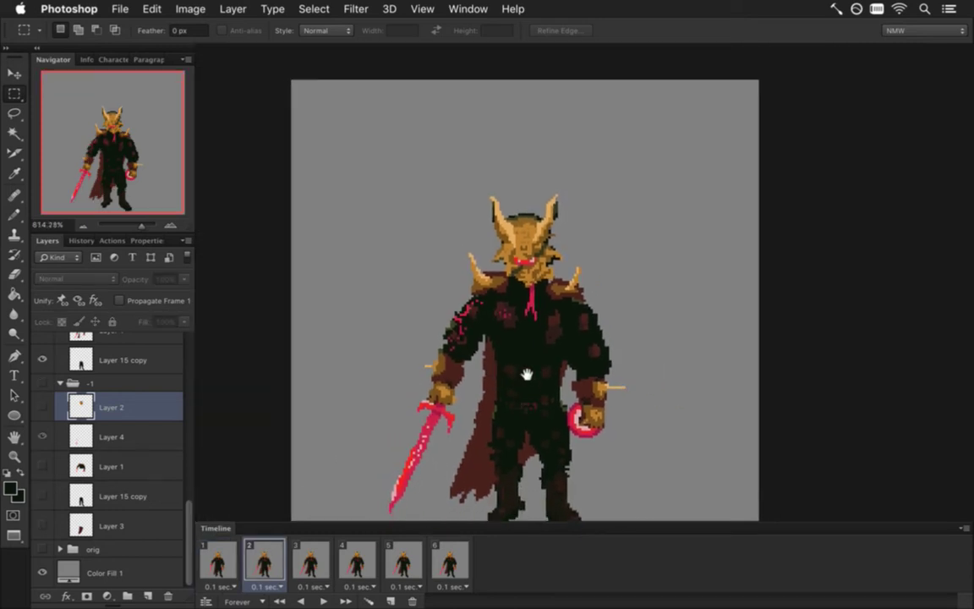
pyautogui.moveTo(526, 374); pyautogui.dragTo(532, 348)
pyautogui.click(218, 562)
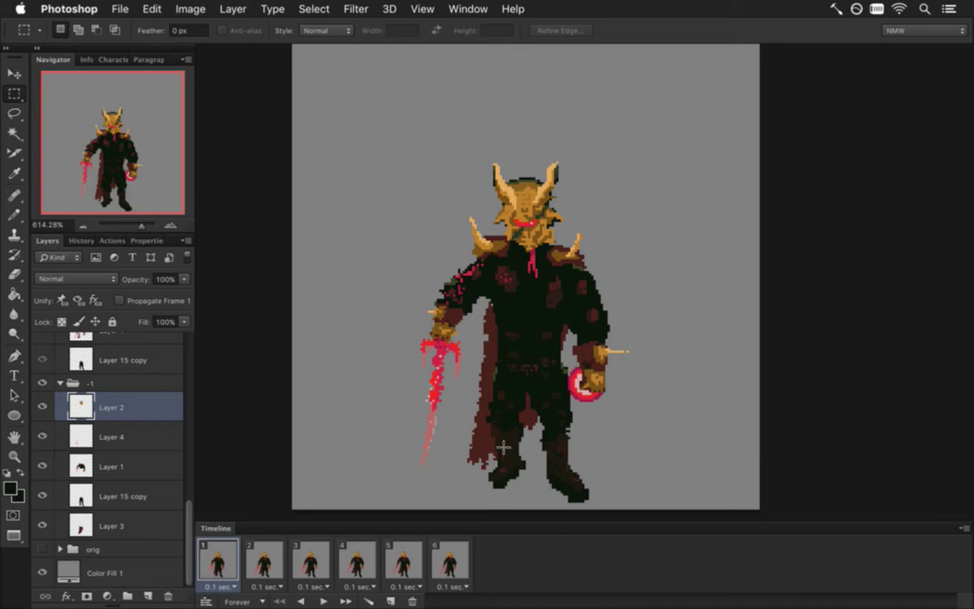
pyautogui.click(260, 559)
pyautogui.click(213, 561)
pyautogui.click(271, 562)
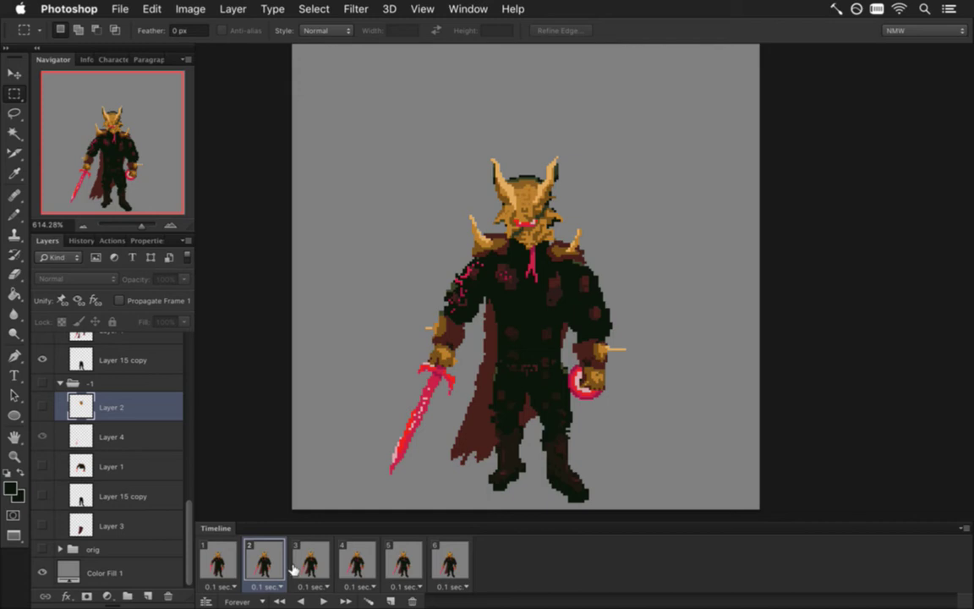
pyautogui.click(217, 563)
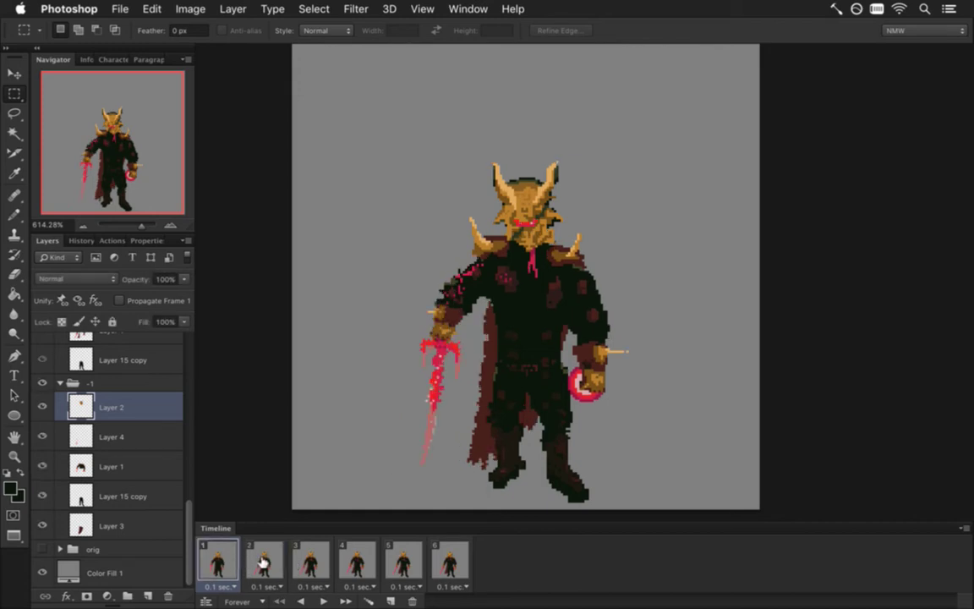
pyautogui.click(264, 563)
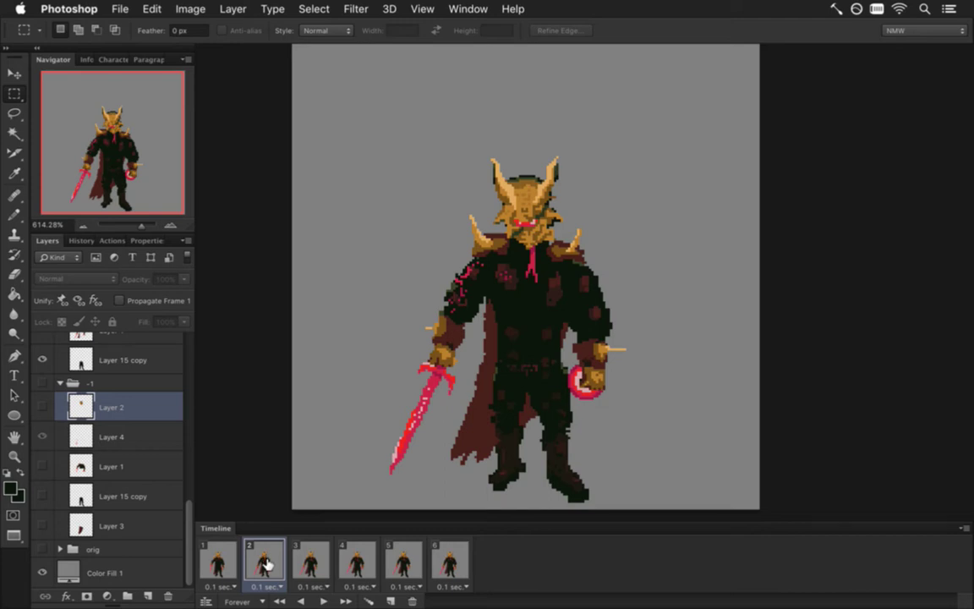
pyautogui.click(216, 564)
pyautogui.click(259, 567)
pyautogui.click(218, 565)
pyautogui.click(263, 568)
pyautogui.click(224, 566)
pyautogui.click(262, 569)
pyautogui.click(220, 566)
pyautogui.click(261, 566)
# Step: Hide layer group 0 in frame 2 and compare the frame with frame 1
pyautogui.scroll(2, 187, 518)
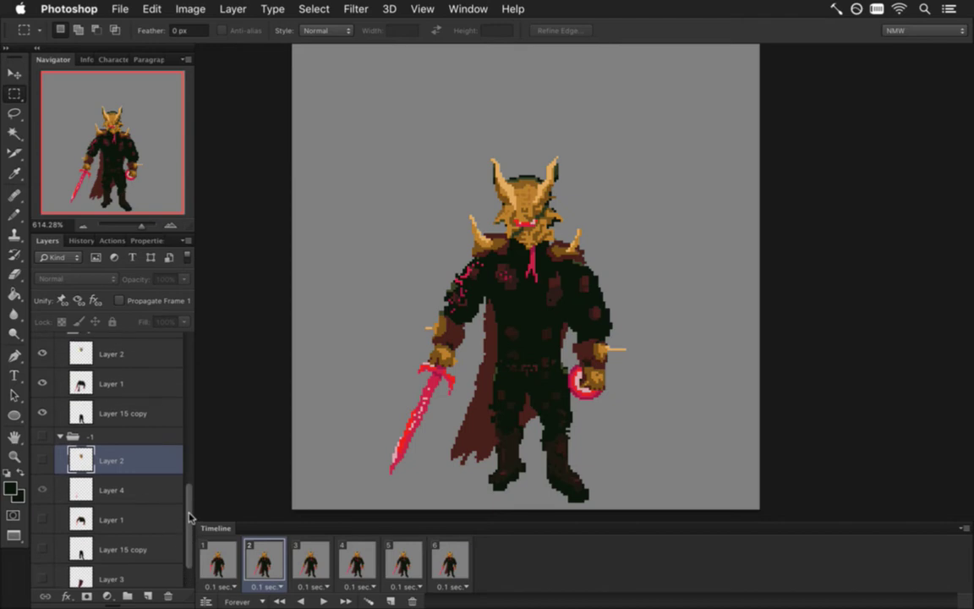
pyautogui.scroll(3, 173, 465)
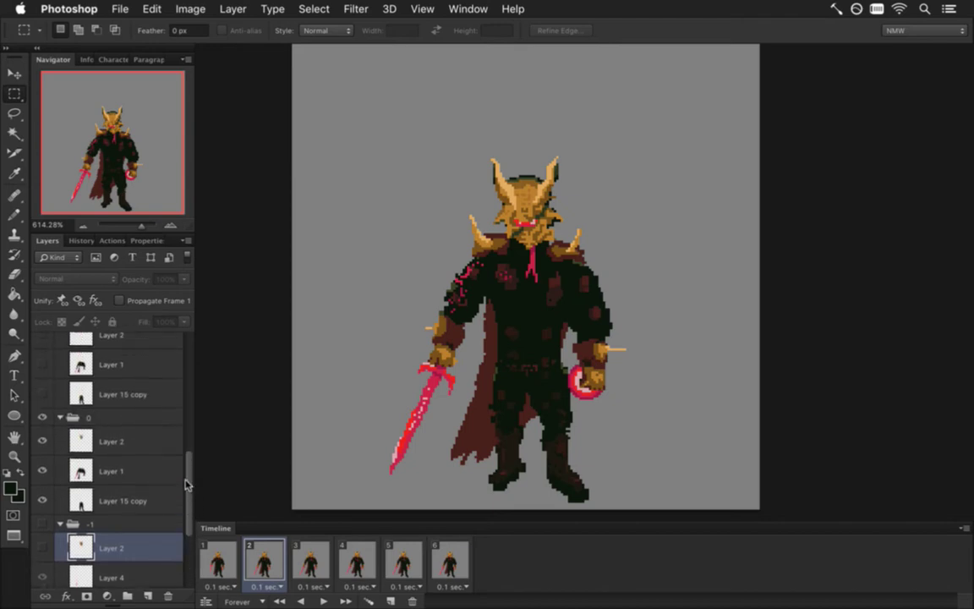
pyautogui.click(121, 412)
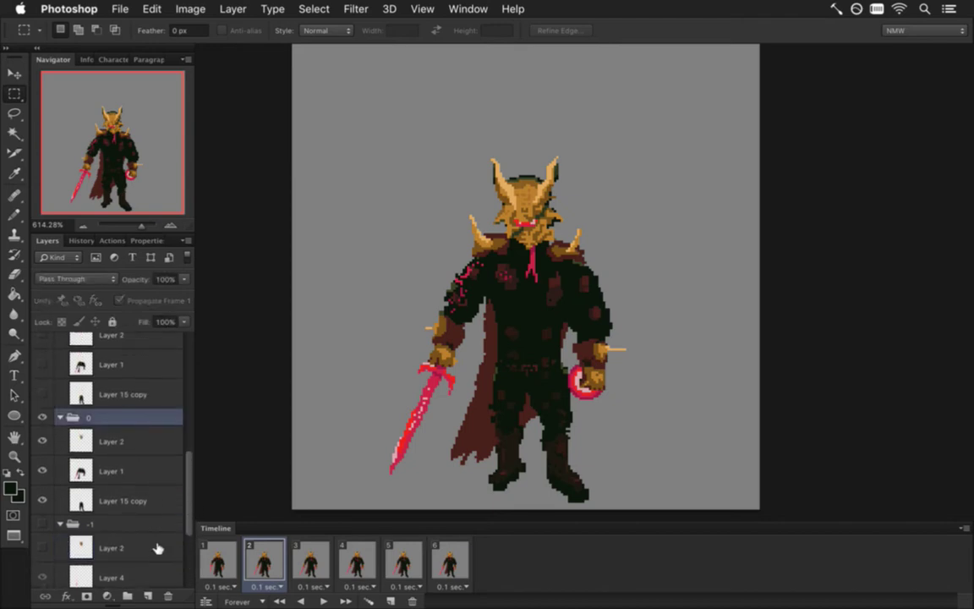
pyautogui.click(43, 417)
pyautogui.click(219, 562)
pyautogui.click(262, 563)
pyautogui.click(218, 560)
pyautogui.click(261, 549)
# Step: Duplicate layer group -1 in frame 2, show the copy with all its layers, and check it against frame 1
pyautogui.moveTo(187, 494); pyautogui.dragTo(188, 547)
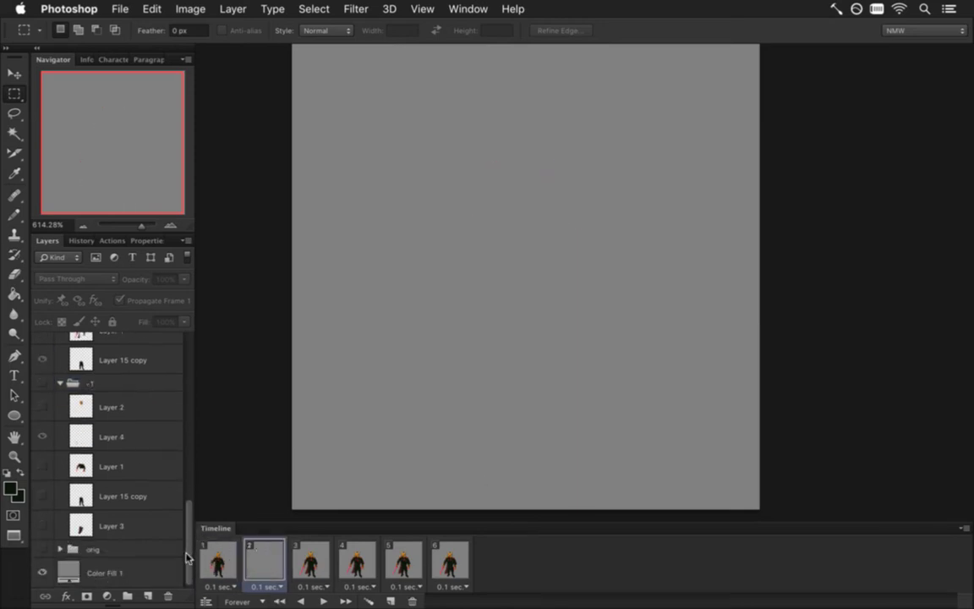
pyautogui.click(134, 383)
pyautogui.press('super+j')
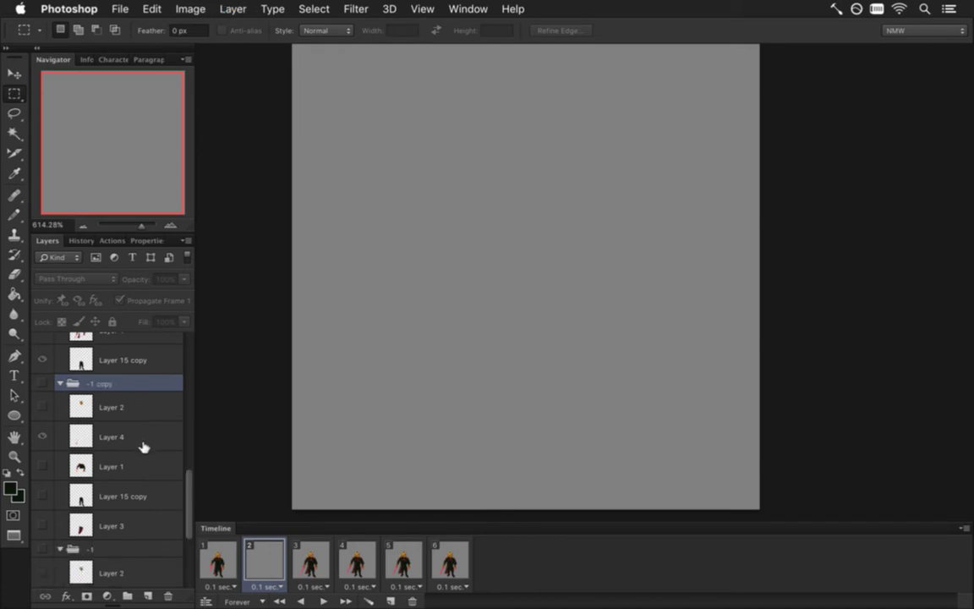
pyautogui.click(42, 383)
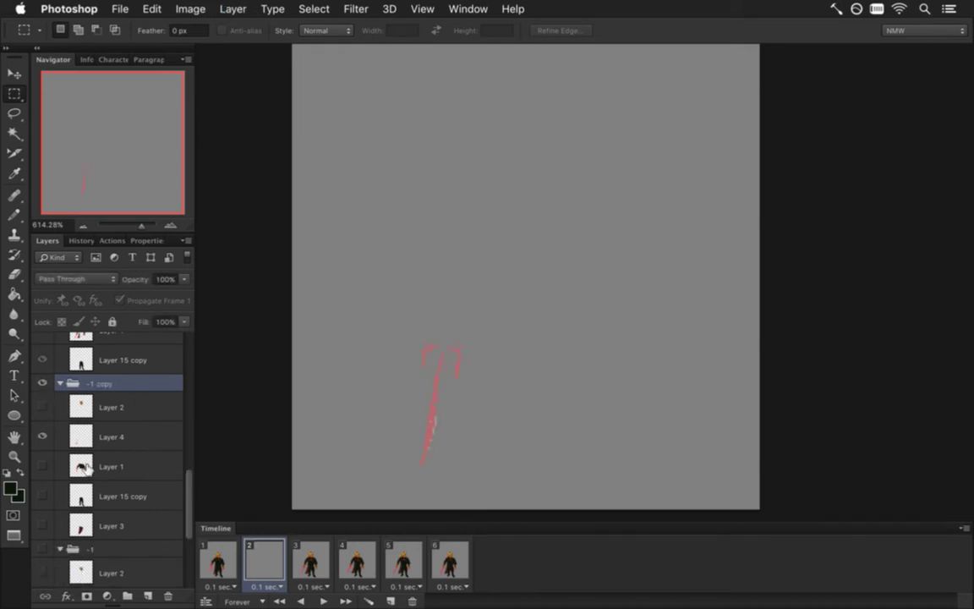
pyautogui.moveTo(42, 468); pyautogui.dragTo(42, 408)
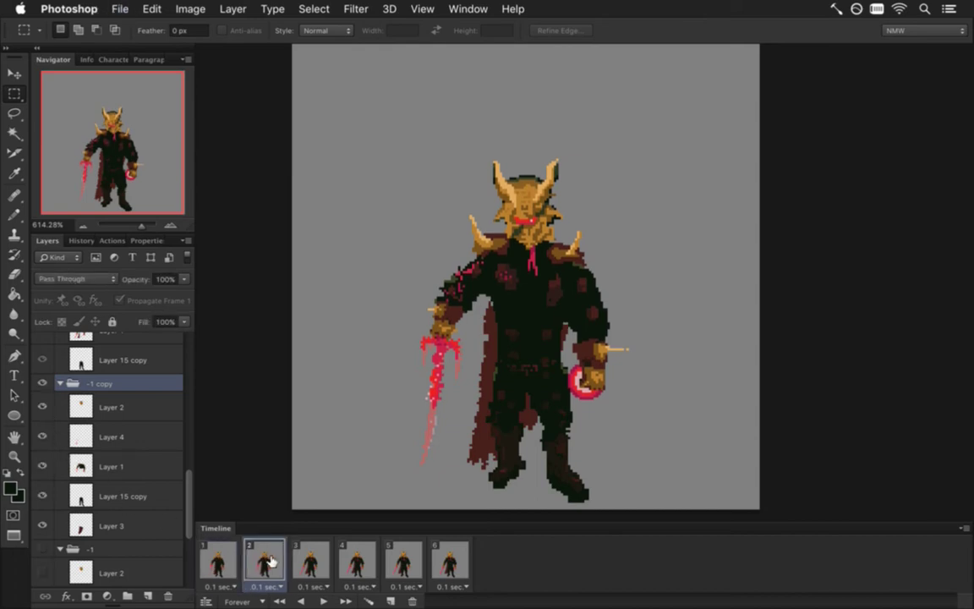
pyautogui.click(223, 557)
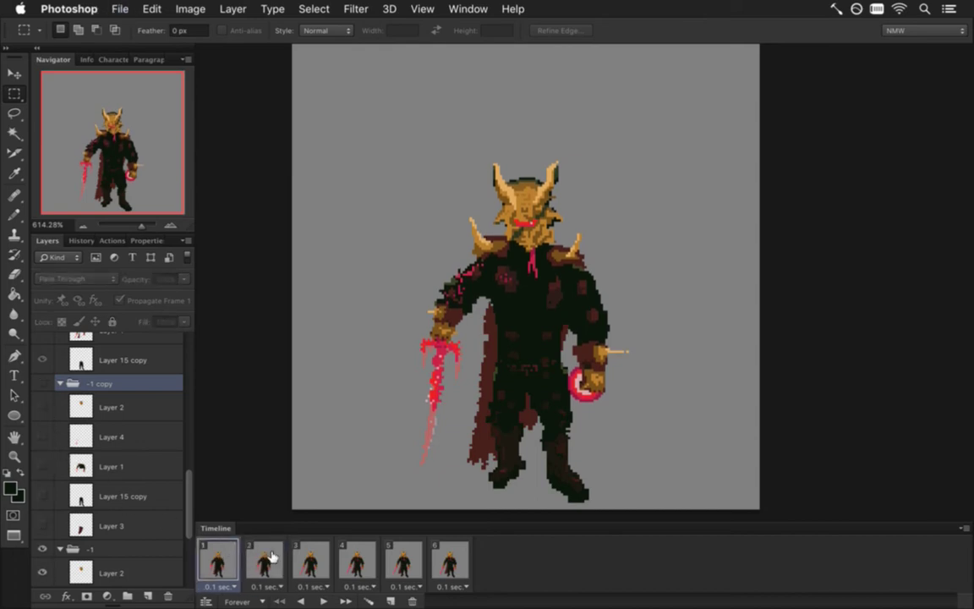
# Step: Flip between frames 1 and 2 to compare the poses, and go through the layers of group -1 copy
pyautogui.click(270, 555)
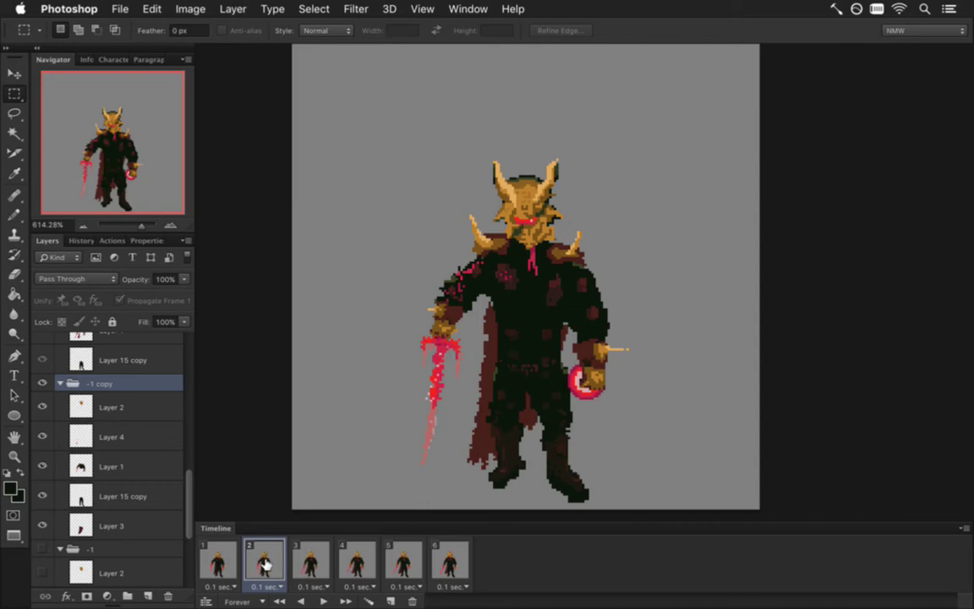
pyautogui.click(220, 560)
pyautogui.click(263, 561)
pyautogui.click(221, 561)
pyautogui.click(264, 562)
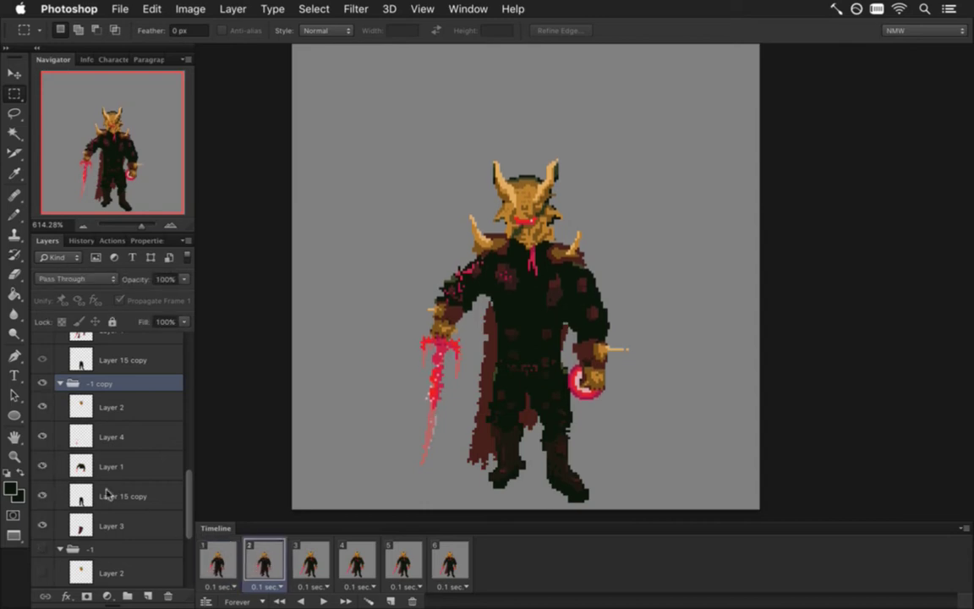
pyautogui.click(118, 409)
pyautogui.click(123, 437)
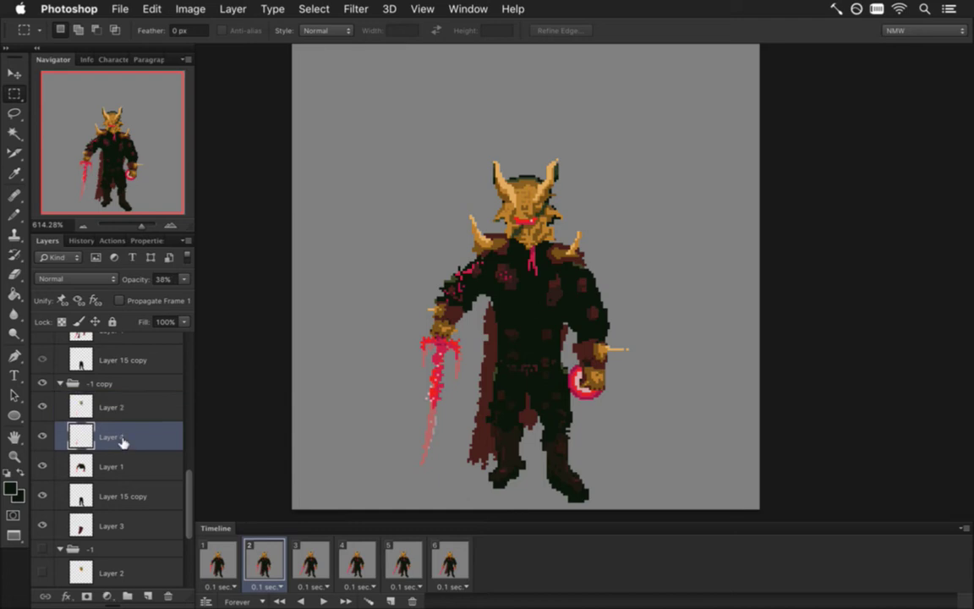
pyautogui.click(125, 466)
pyautogui.click(126, 497)
pyautogui.click(127, 522)
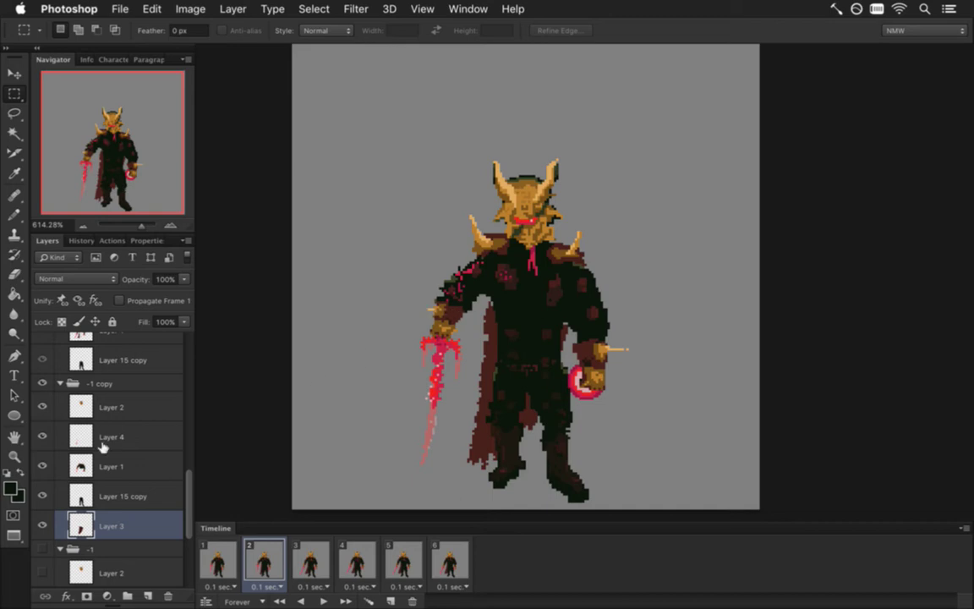
# Step: Hide Layer 4, flip the sword forearm on Layer 1 vertically, and place it raised beside the body
pyautogui.click(88, 465)
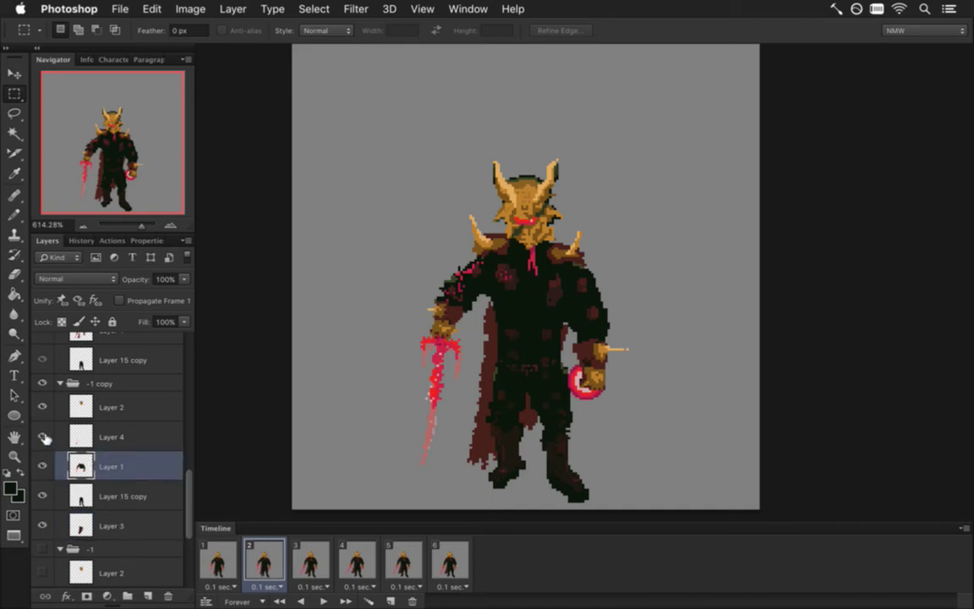
pyautogui.click(42, 436)
pyautogui.moveTo(399, 295); pyautogui.dragTo(471, 422)
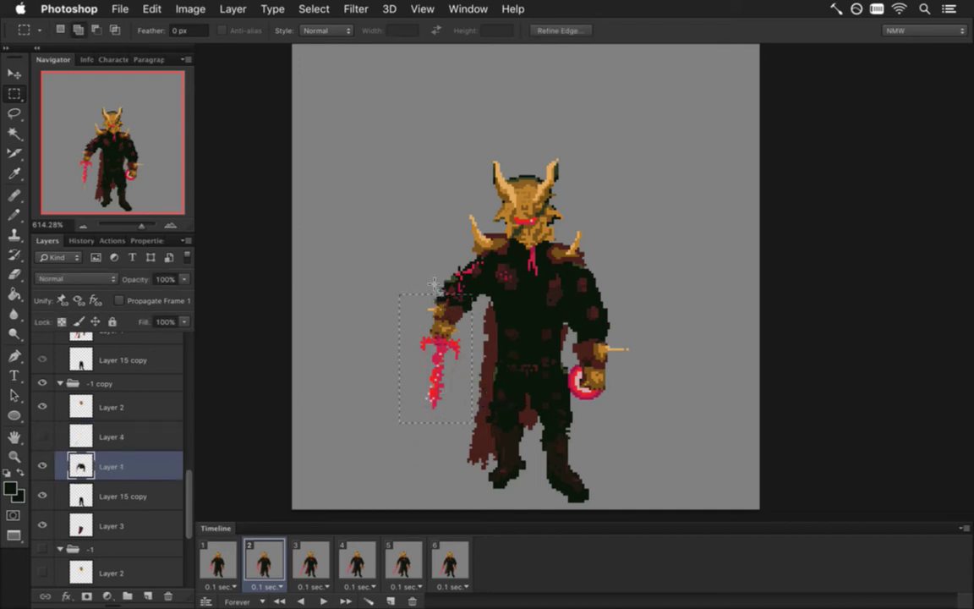
pyautogui.press('alt')
pyautogui.moveTo(432, 275); pyautogui.dragTo(446, 265)
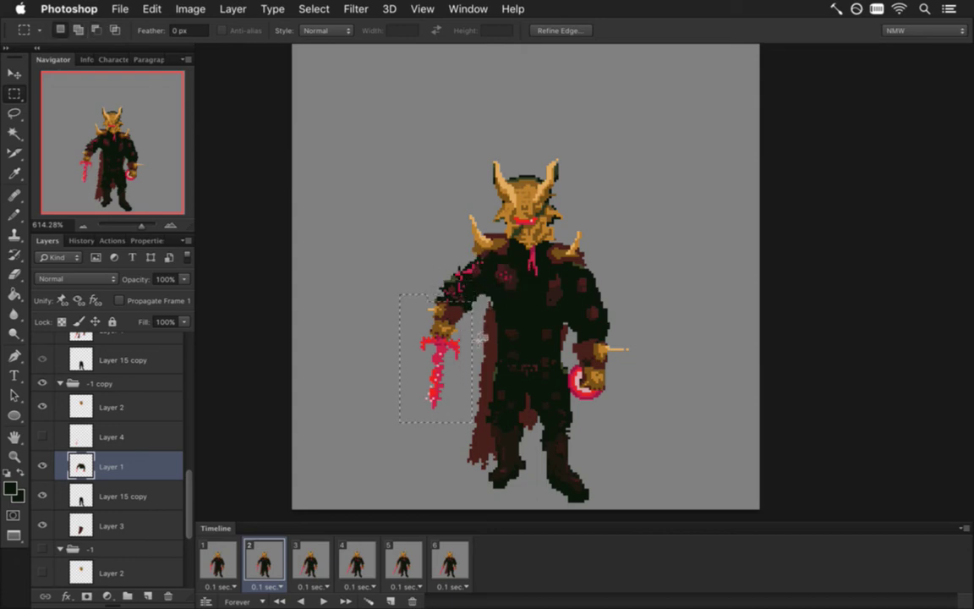
pyautogui.press('v')
pyautogui.hotkey('ctrl', 't')
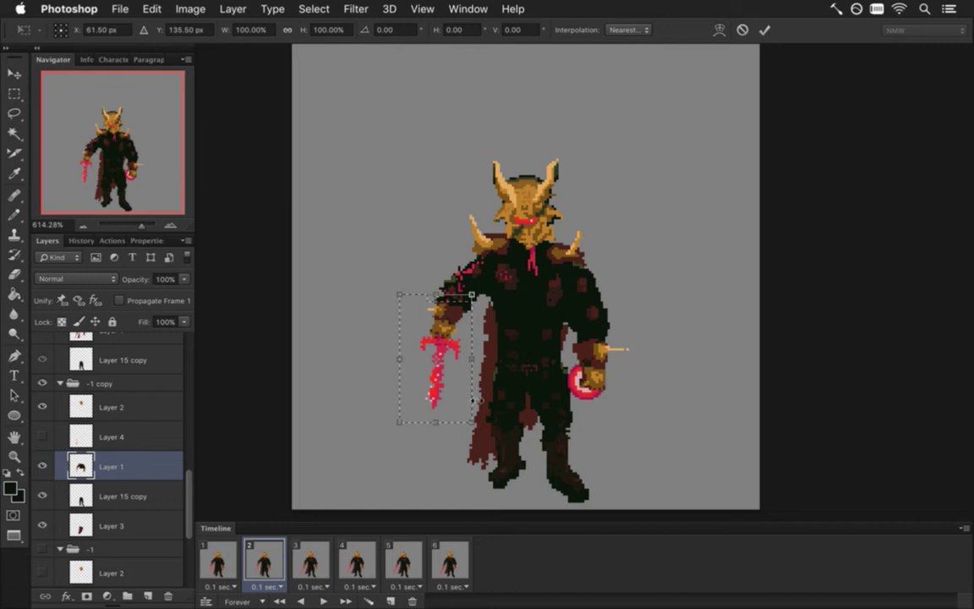
pyautogui.rightClick(454, 348)
pyautogui.click(515, 565)
pyautogui.moveTo(447, 360); pyautogui.dragTo(389, 256)
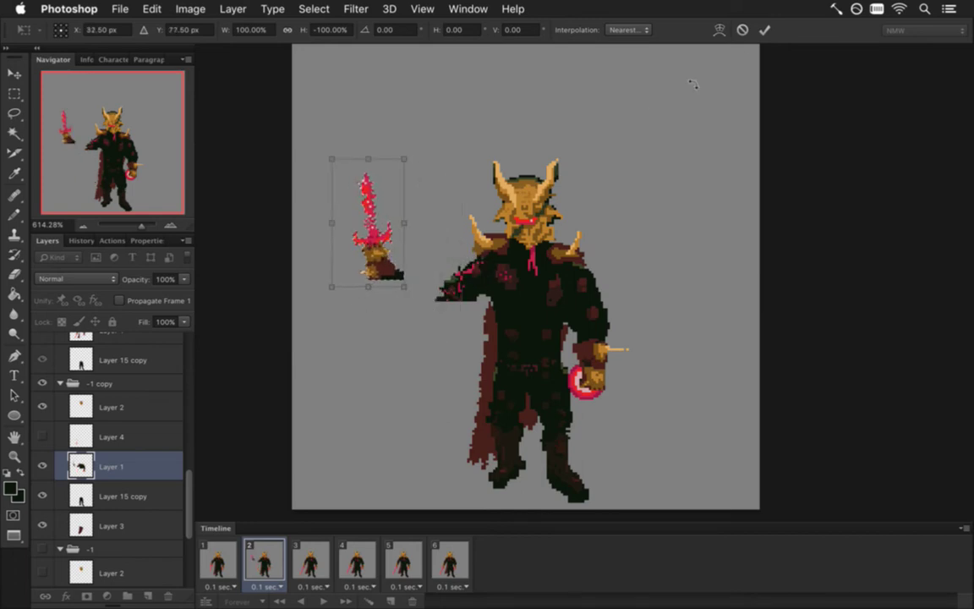
pyautogui.click(764, 30)
# Step: Lasso the sword-side upper arm on Layer 1, rotate it -22.61 degrees about the shoulder, and deselect
pyautogui.press('m')
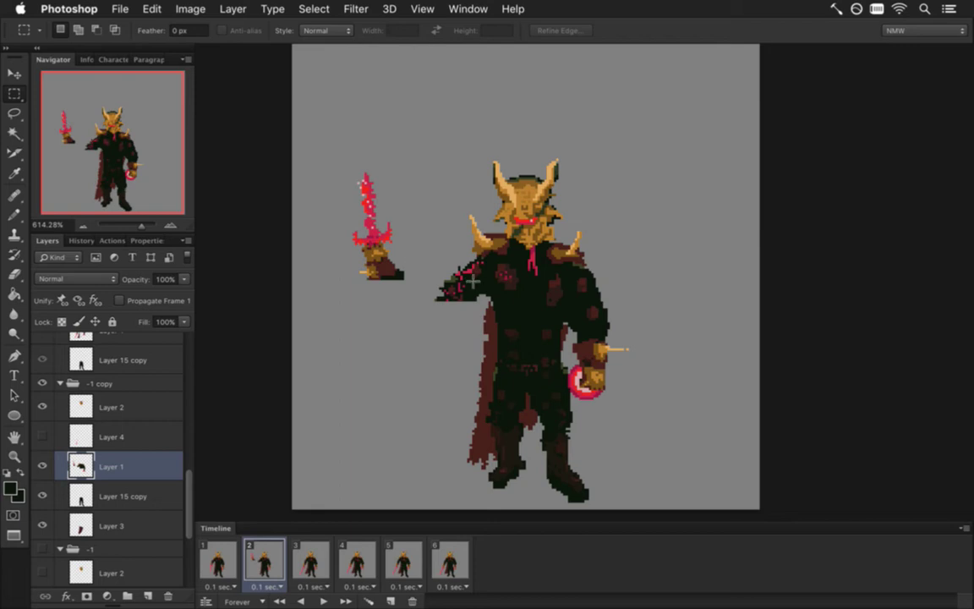
pyautogui.press('l')
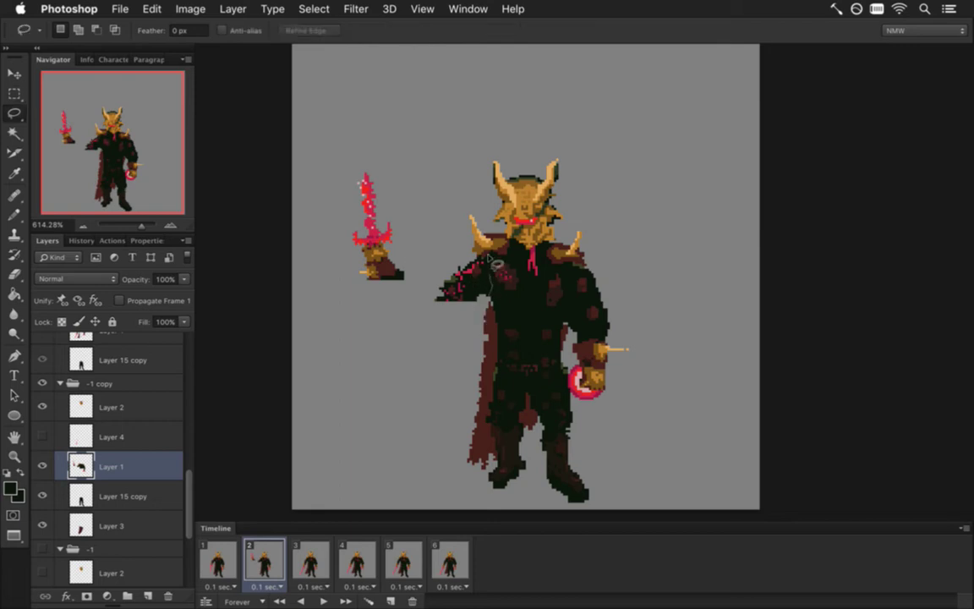
pyautogui.press('v')
pyautogui.moveTo(482, 312)
pyautogui.mouseDown()
pyautogui.moveTo(435, 281)
pyautogui.moveTo(421, 248)
pyautogui.moveTo(443, 265)
pyautogui.moveTo(478, 260)
pyautogui.moveTo(481, 249)
pyautogui.mouseUp()
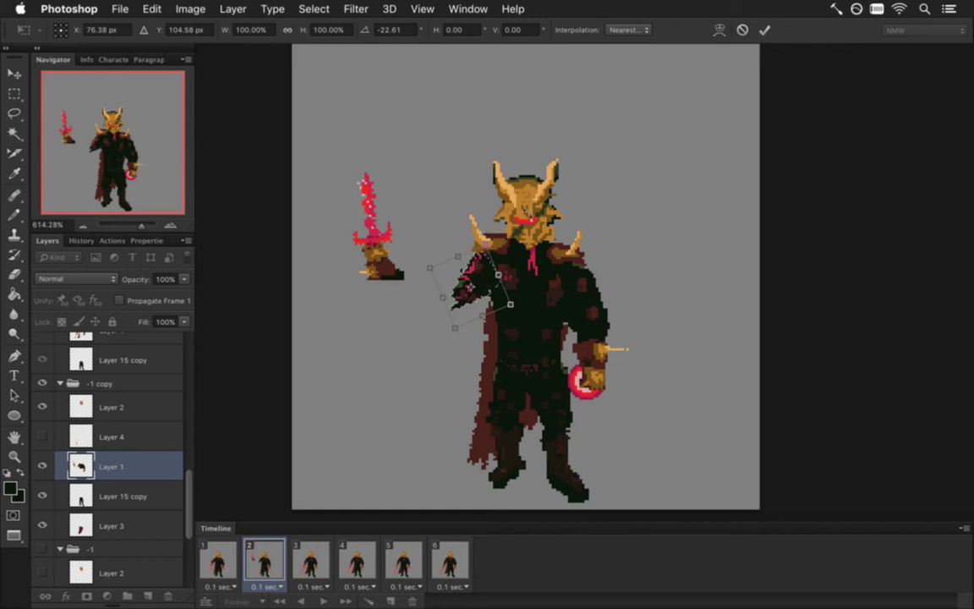
pyautogui.click(764, 31)
pyautogui.press('m')
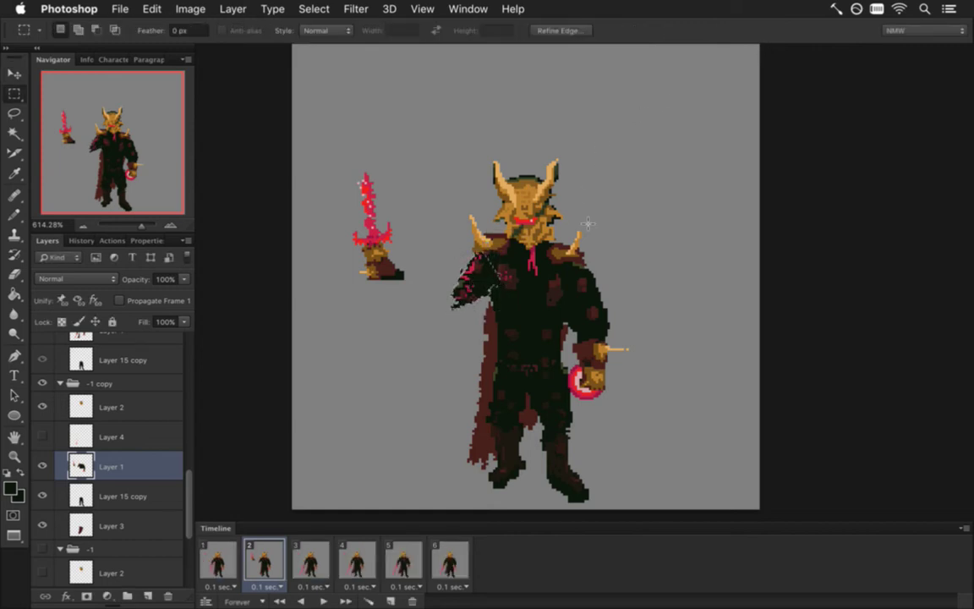
pyautogui.press('b')
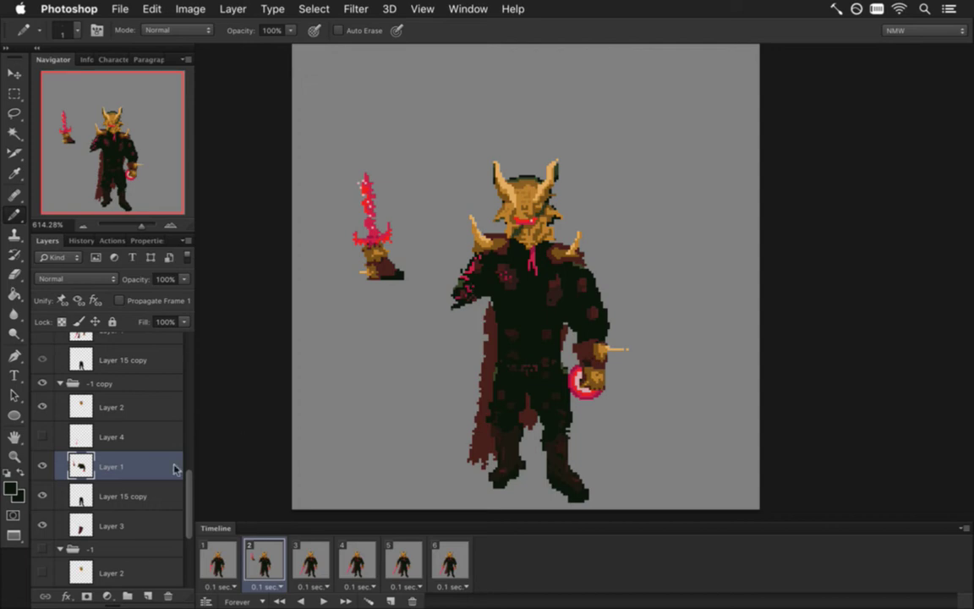
# Step: Nudge the sword-side shoulder, upper arm and adjoining chest on Layer 1 up slightly, and deselect
pyautogui.press('m')
pyautogui.moveTo(429, 195); pyautogui.dragTo(490, 317)
pyautogui.moveTo(470, 223); pyautogui.dragTo(513, 261)
pyautogui.press('v')
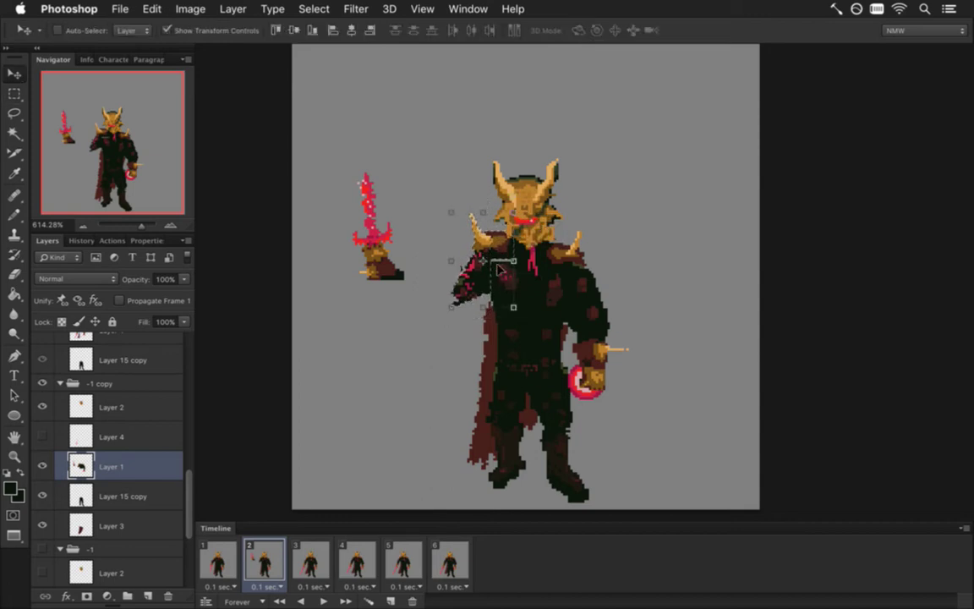
pyautogui.press('m')
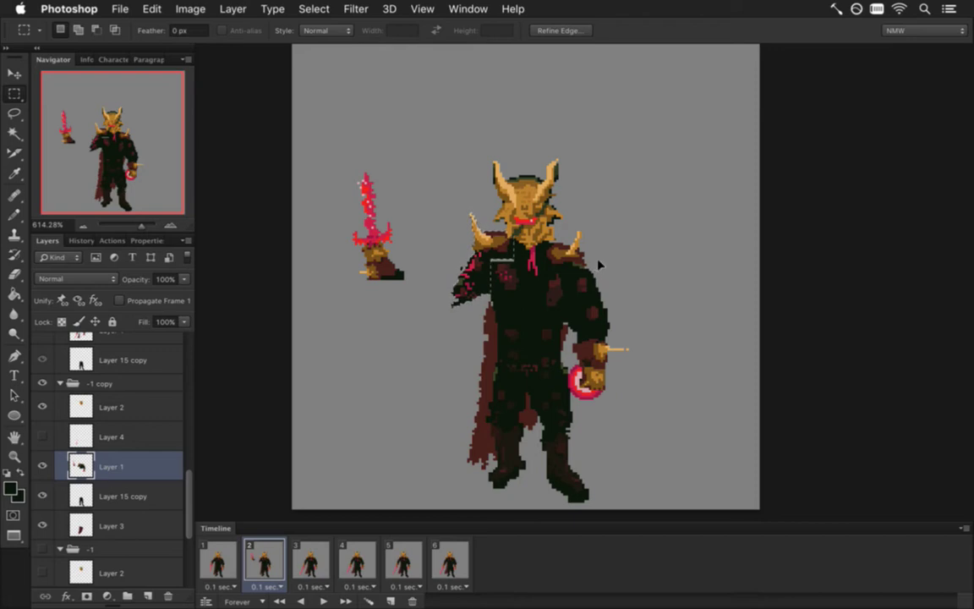
pyautogui.moveTo(432, 196); pyautogui.dragTo(517, 278)
pyautogui.press('v')
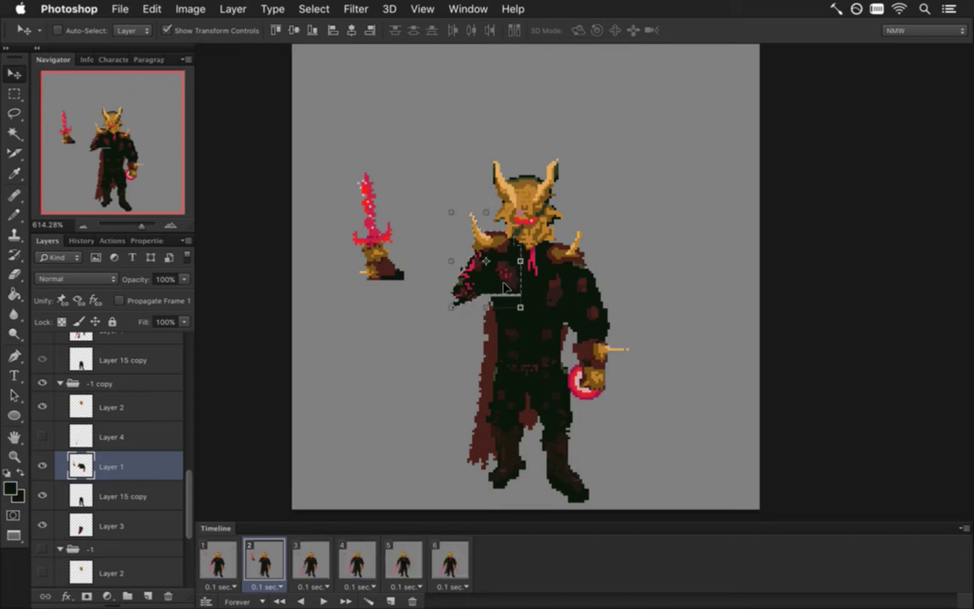
pyautogui.press('m')
pyautogui.press('super+d')
# Step: Nudge the orb-side shoulder and arm on Layer 1 down slightly, and shift its forearm and orb hand one pixel right
pyautogui.moveTo(546, 243); pyautogui.dragTo(582, 309)
pyautogui.moveTo(573, 263); pyautogui.dragTo(640, 409)
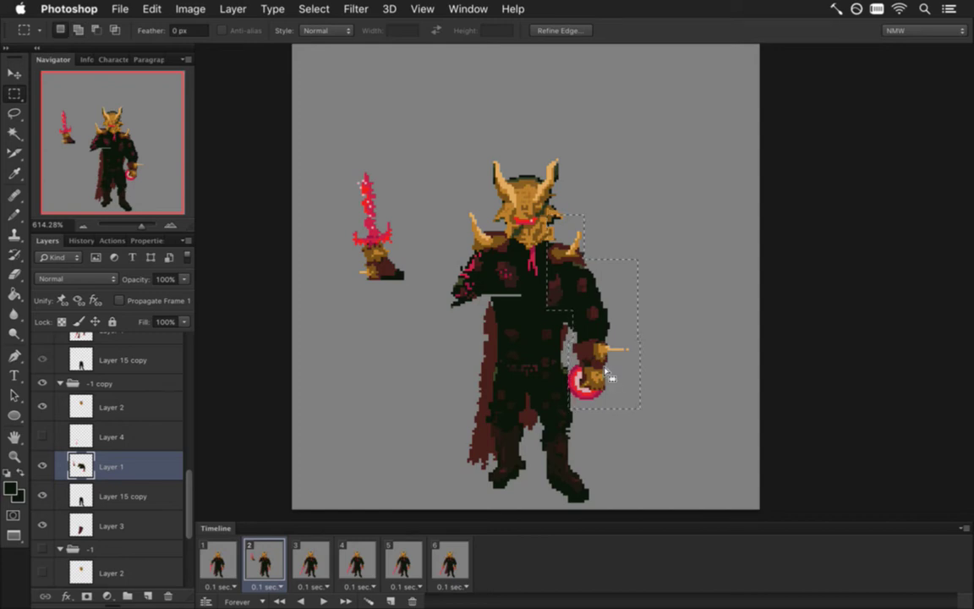
pyautogui.press('v')
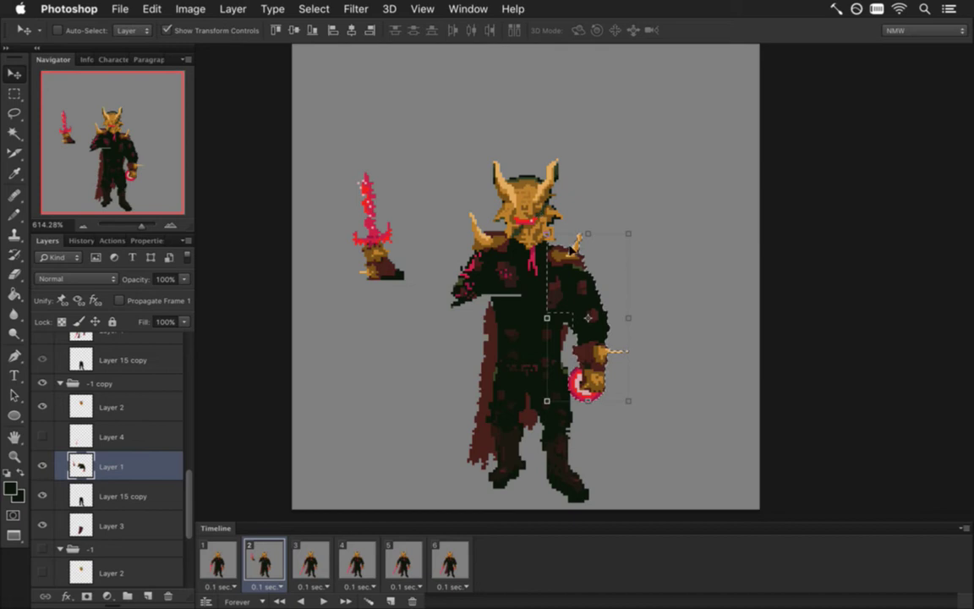
pyautogui.press('m')
pyautogui.moveTo(555, 342); pyautogui.dragTo(663, 427)
pyautogui.press('v')
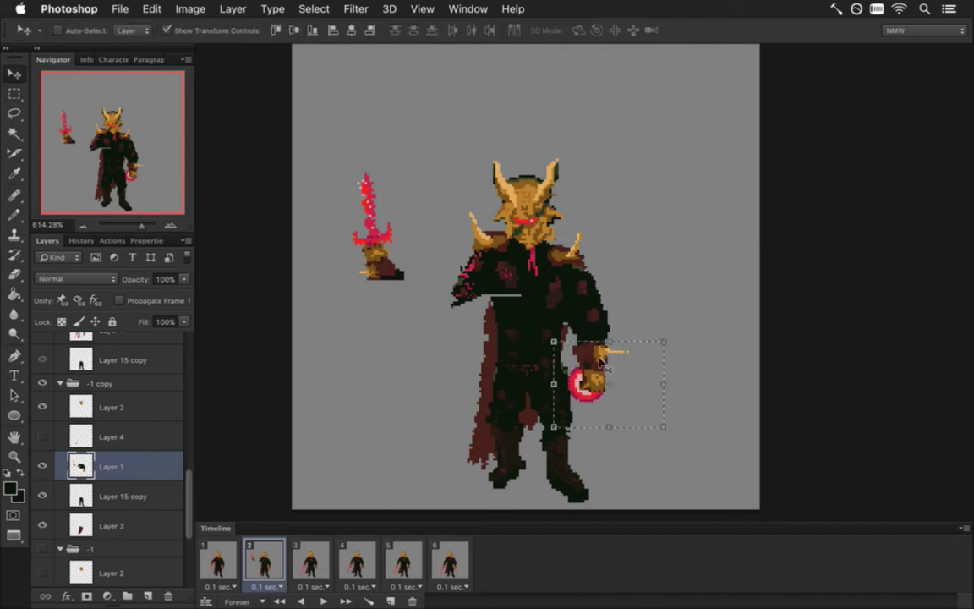
pyautogui.press('Right')
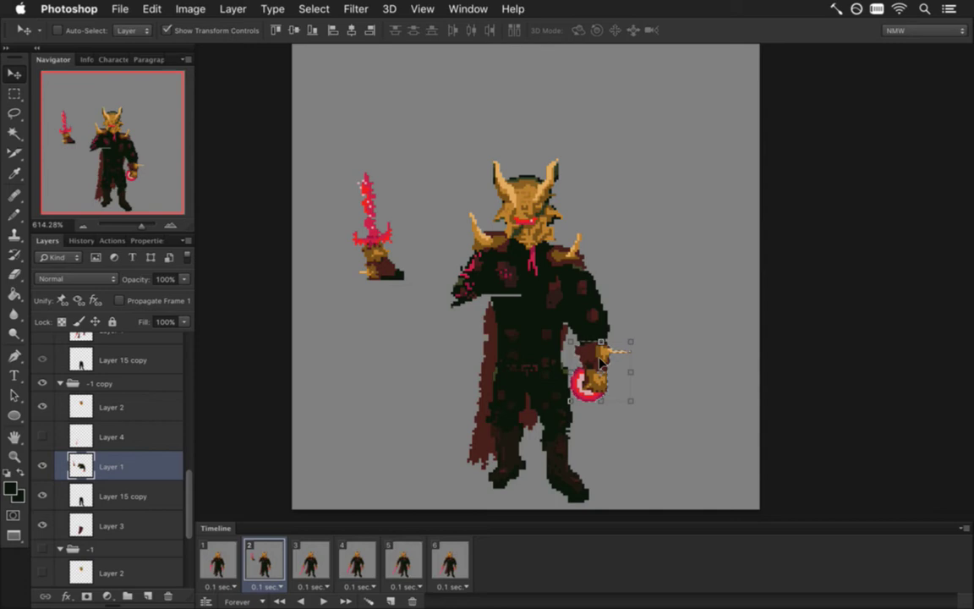
# Step: Deselect and pencil over the gap across the chest with the sampled dark suit colour
pyautogui.press('m')
pyautogui.hotkey('ctrl', 'd')
pyautogui.press('i')
pyautogui.press('b')
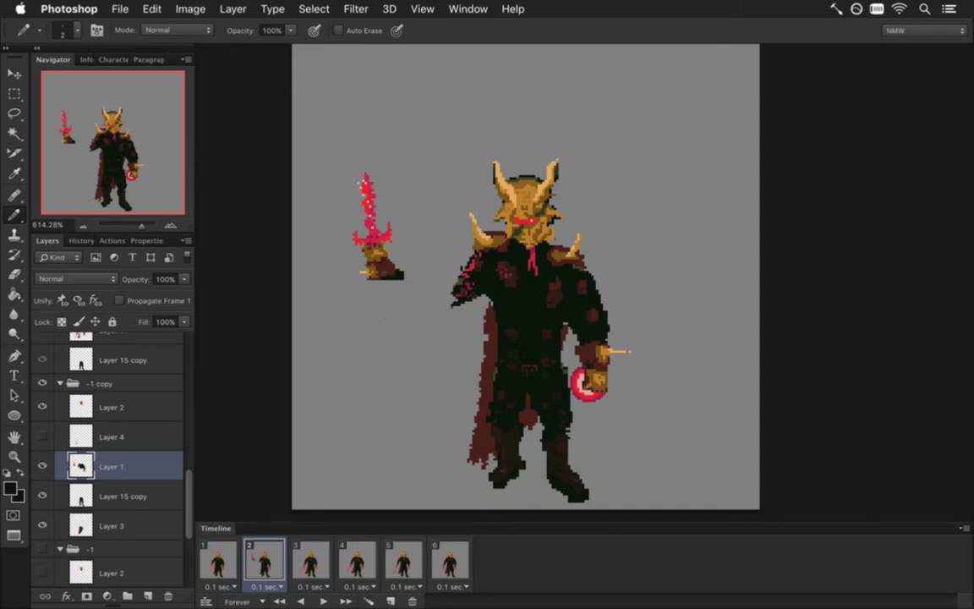
# Step: Move the flipped forearm and sword back to the body so they meet the upper arm at the elbow
pyautogui.press('v')
pyautogui.moveTo(387, 213)
pyautogui.mouseDown()
pyautogui.moveTo(417, 237)
pyautogui.moveTo(436, 234)
pyautogui.mouseUp()
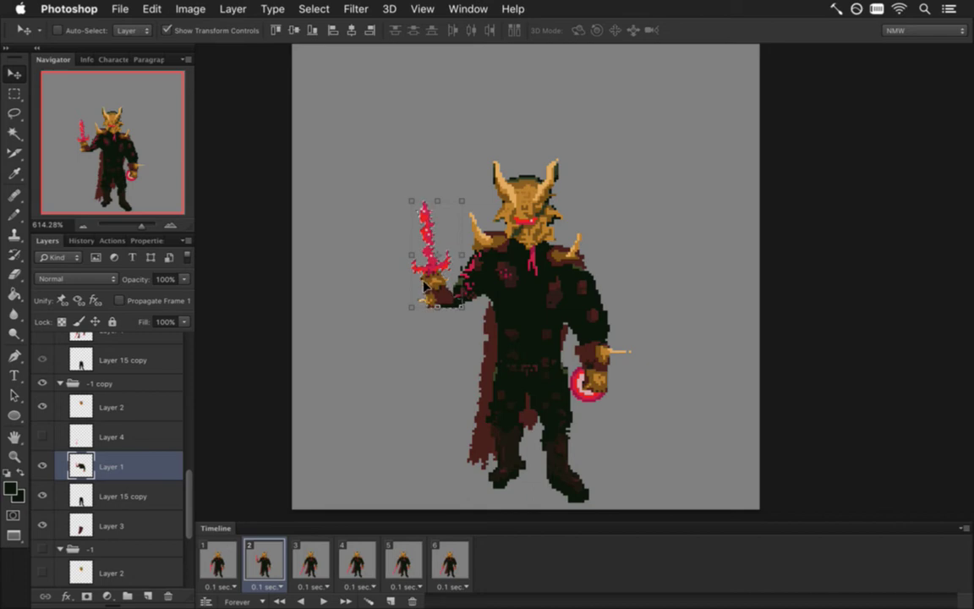
pyautogui.press('m')
pyautogui.press('v')
# Step: Pencil in the bent elbow and touch up the raised forearm on Layer 1 with colours sampled from the arm
pyautogui.press('b')
pyautogui.scroll(3, 455, 325)
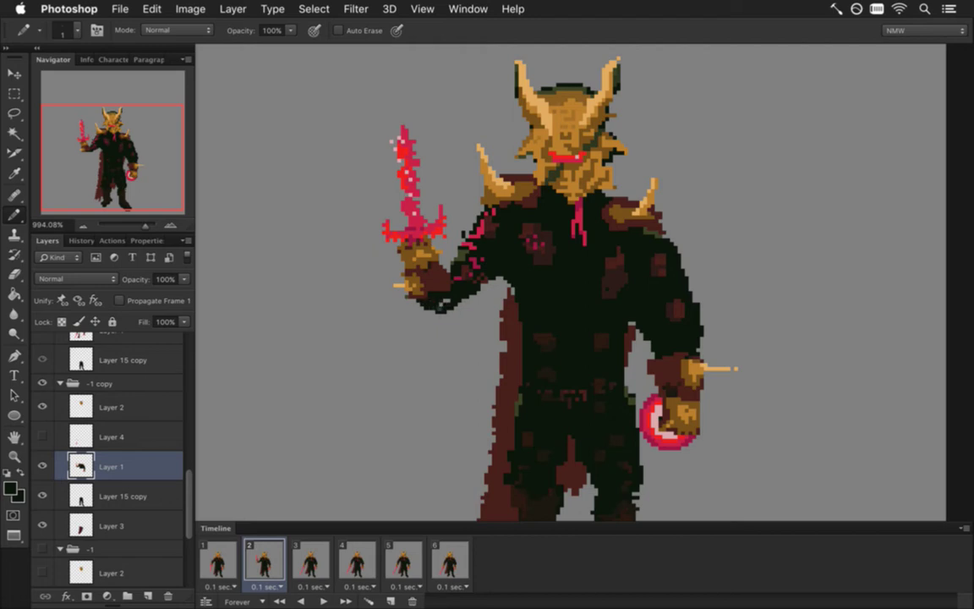
pyautogui.keyDown('alt'); pyautogui.click(397, 275); pyautogui.keyUp('alt')
pyautogui.keyDown('alt'); pyautogui.click(415, 274); pyautogui.keyUp('alt')
pyautogui.moveTo(400, 247); pyautogui.dragTo(405, 230)
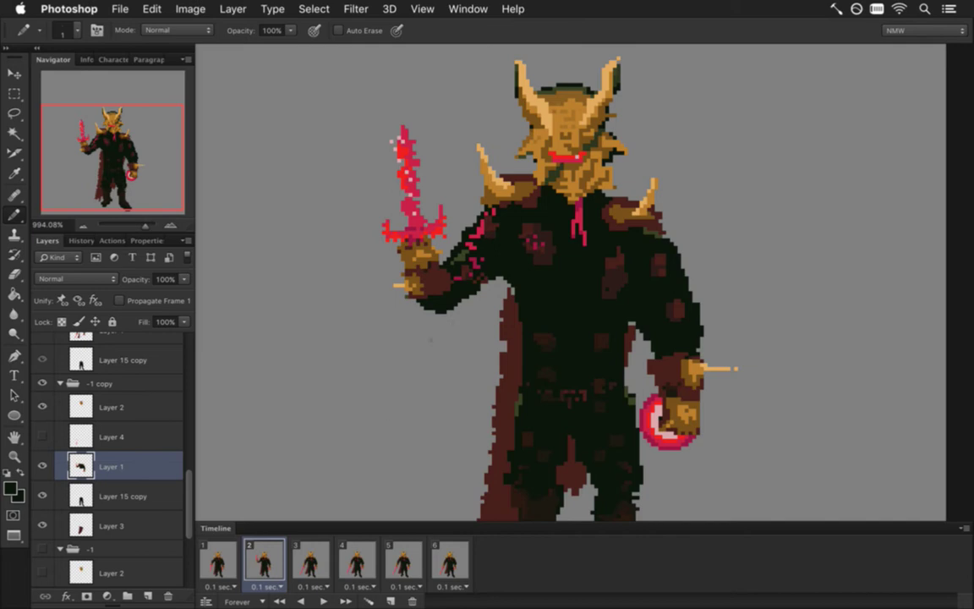
# Step: Nudge the head on Layer 2 of group -1 copy down one pixel
pyautogui.click(118, 406)
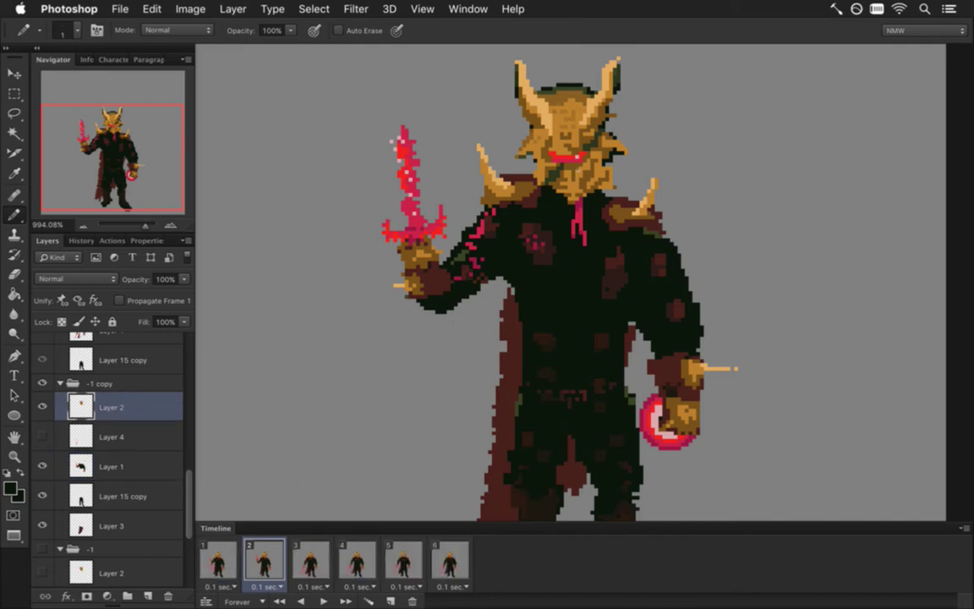
pyautogui.press('v')
pyautogui.press('Down')
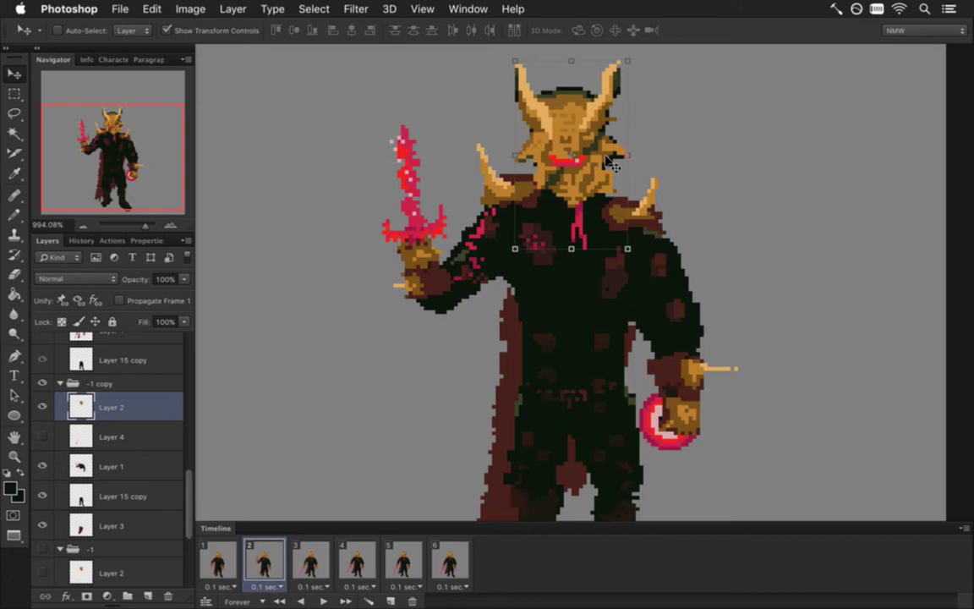
pyautogui.press('m')
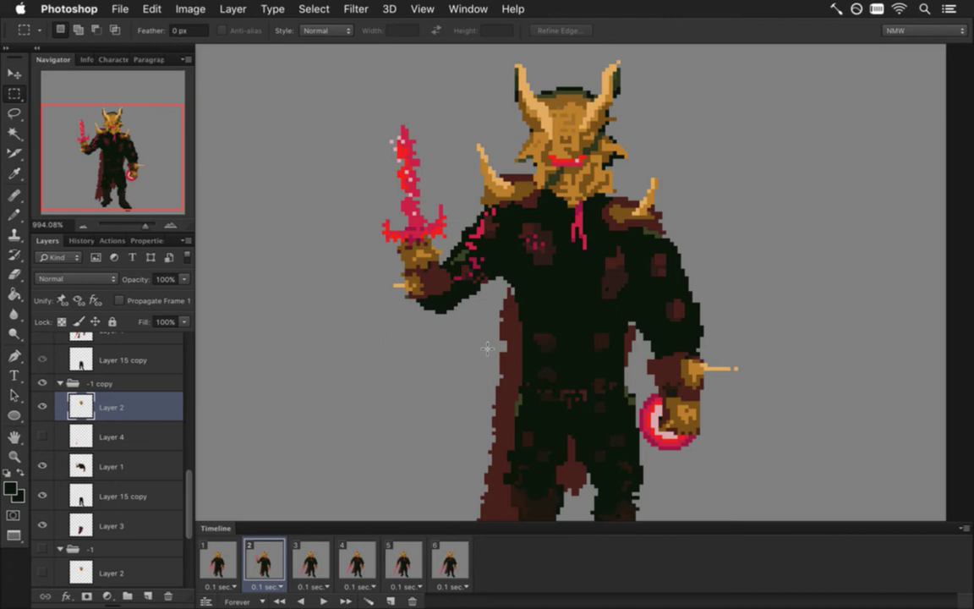
# Step: Select the sword-side lower leg and boot, and nudge them up slightly on Layer 15 copy
pyautogui.scroll(-3, 517, 427)
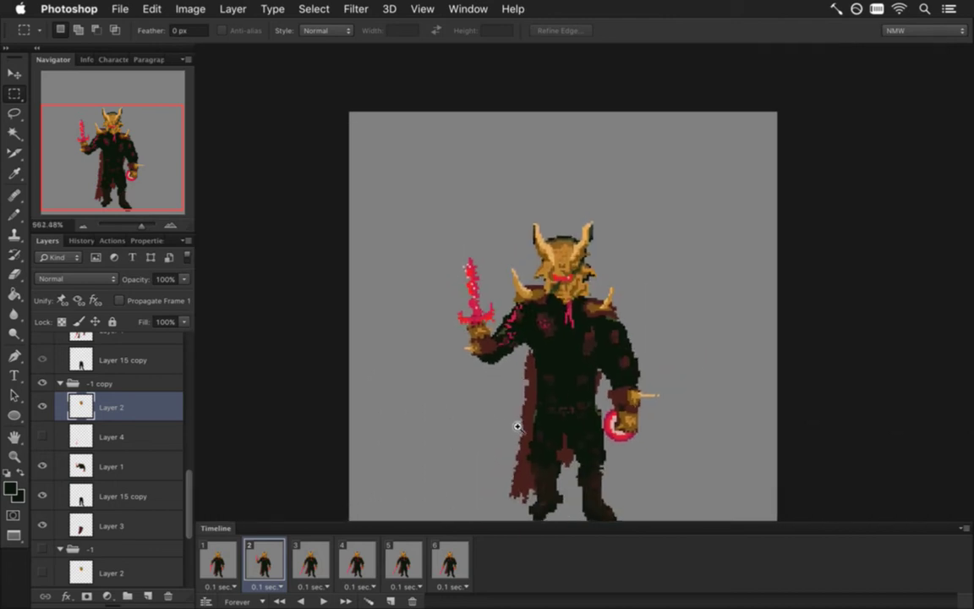
pyautogui.scroll(-2, 514, 428)
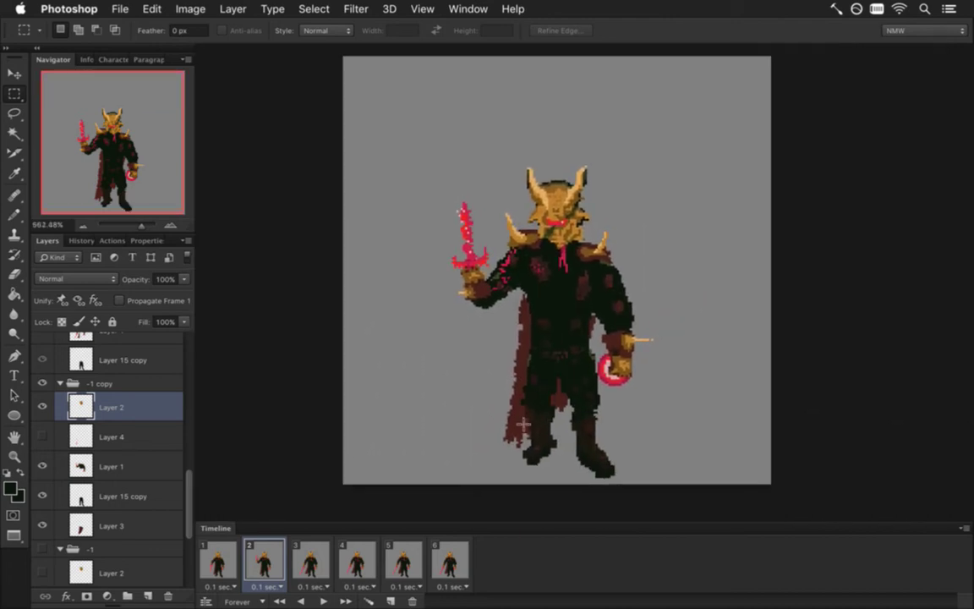
pyautogui.moveTo(509, 397); pyautogui.dragTo(567, 475)
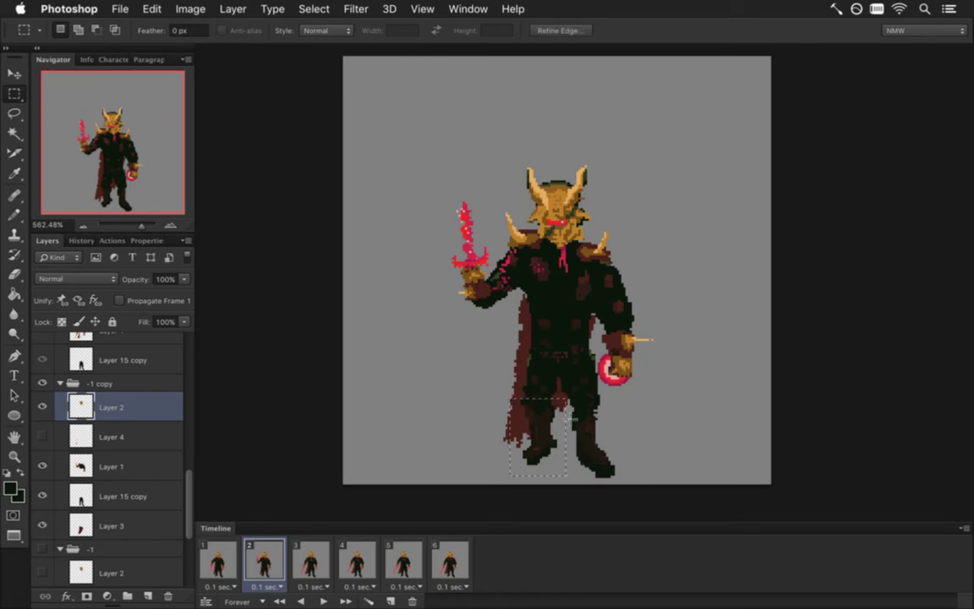
pyautogui.scroll(3, 600, 390)
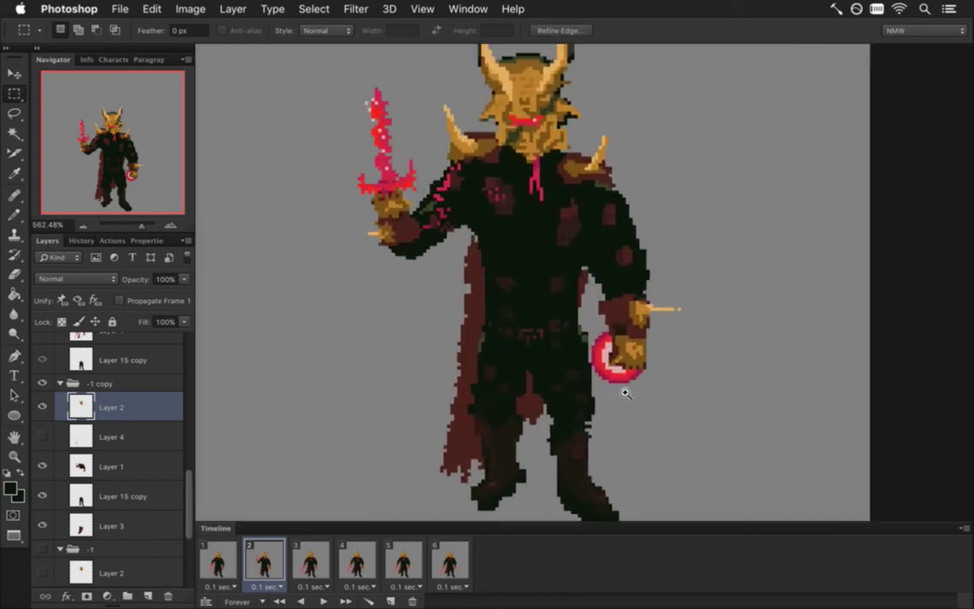
pyautogui.press('v')
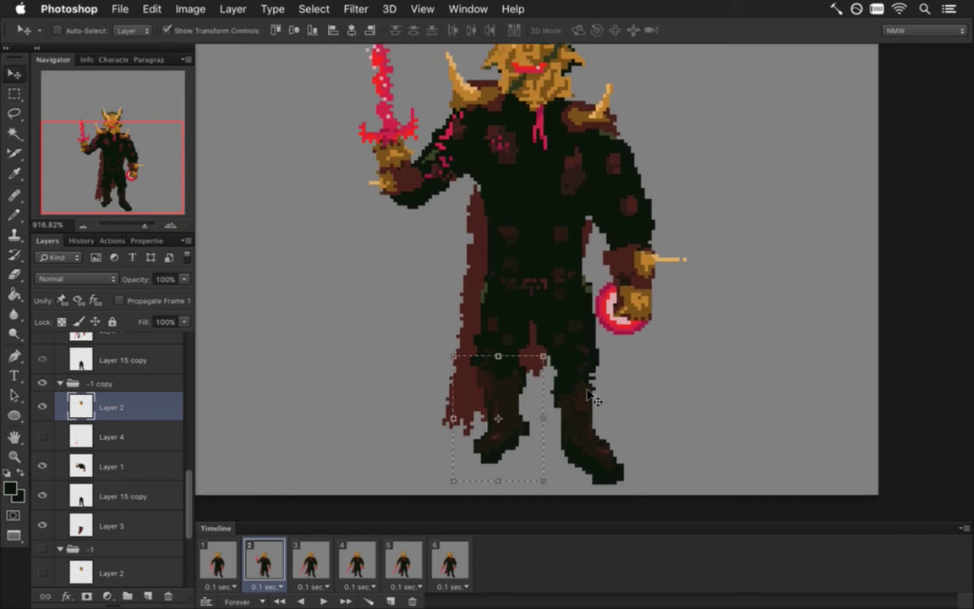
pyautogui.press('Down')
pyautogui.press('Return')
pyautogui.click(96, 487)
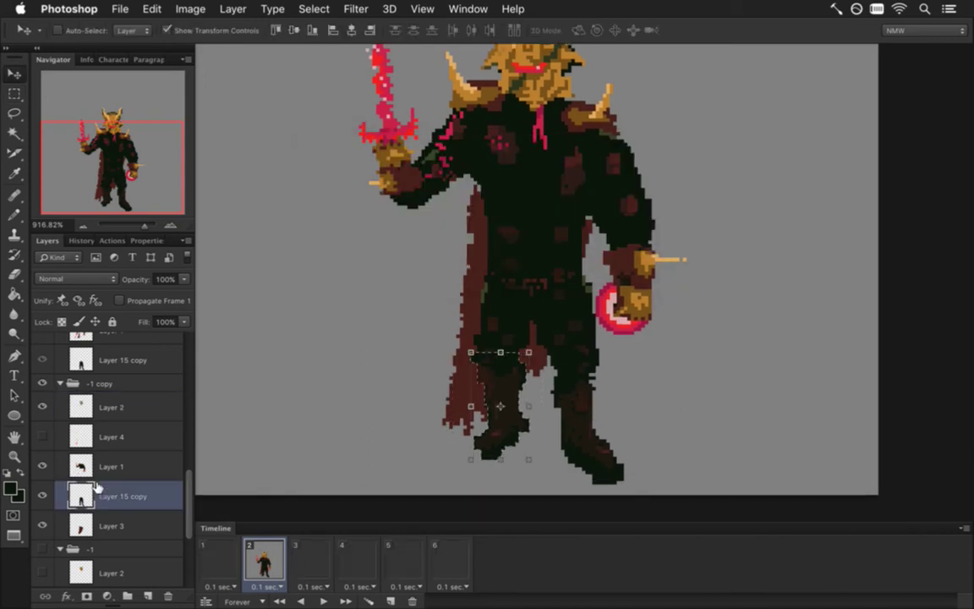
pyautogui.press('m')
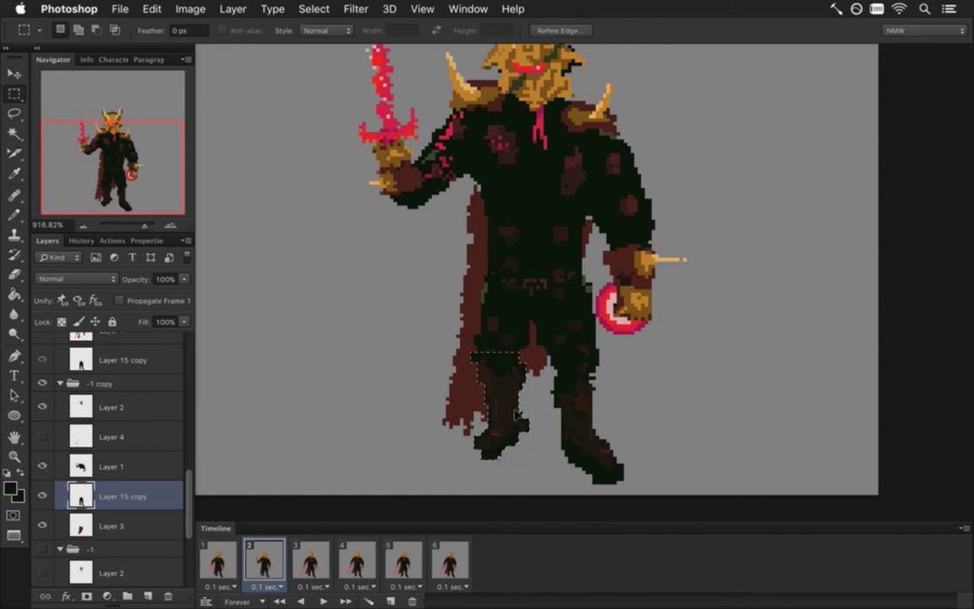
# Step: Erase the protruding stray pixels from the outer edge of the sword-side knee on Layer 15 copy
pyautogui.hotkey('ctrl', 'd')
pyautogui.moveTo(450, 338); pyautogui.dragTo(491, 347)
pyautogui.press('v')
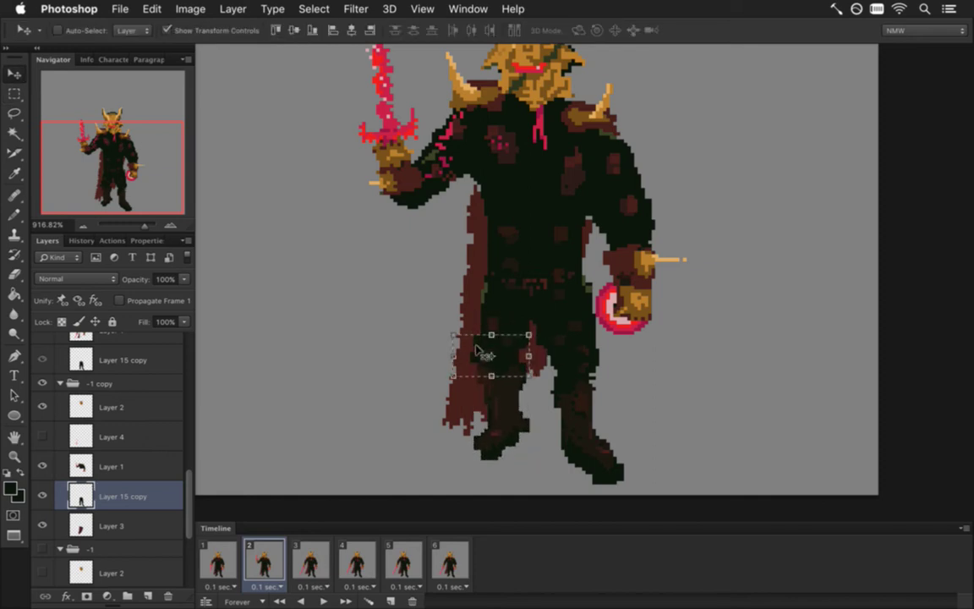
pyautogui.press('m')
pyautogui.hotkey('ctrl', 'd')
pyautogui.press('e')
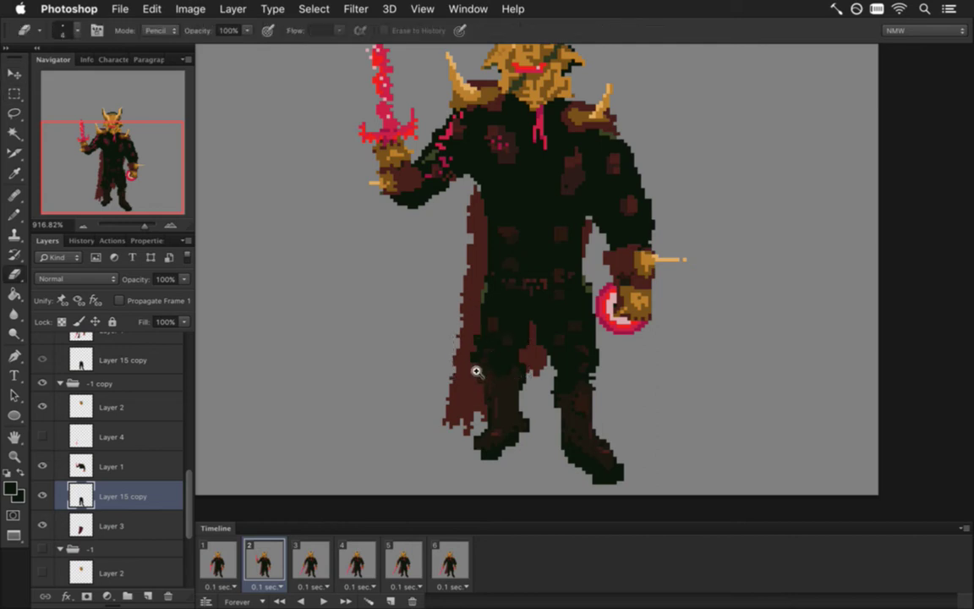
pyautogui.scroll(3, 474, 369)
pyautogui.press('g')
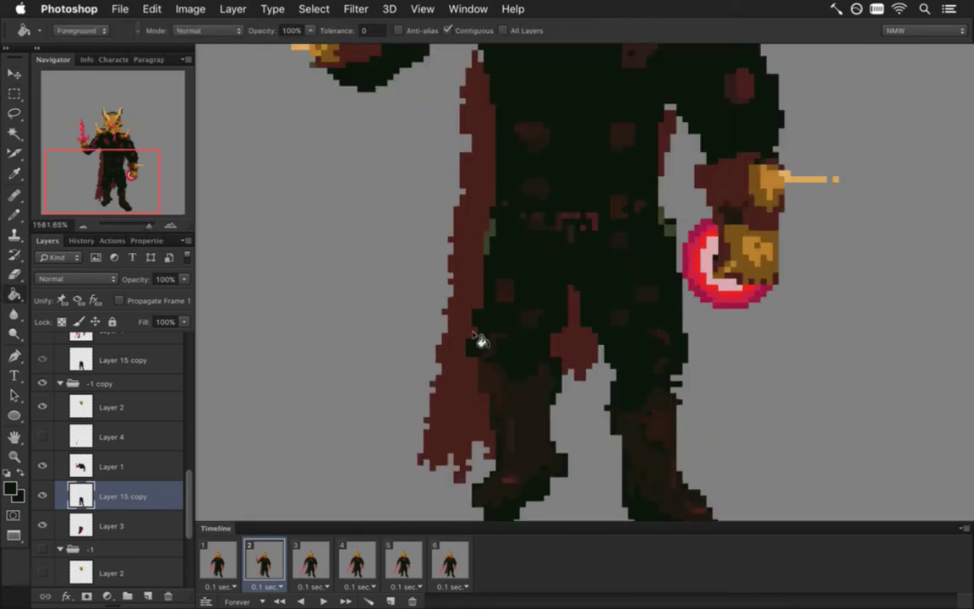
pyautogui.press('e')
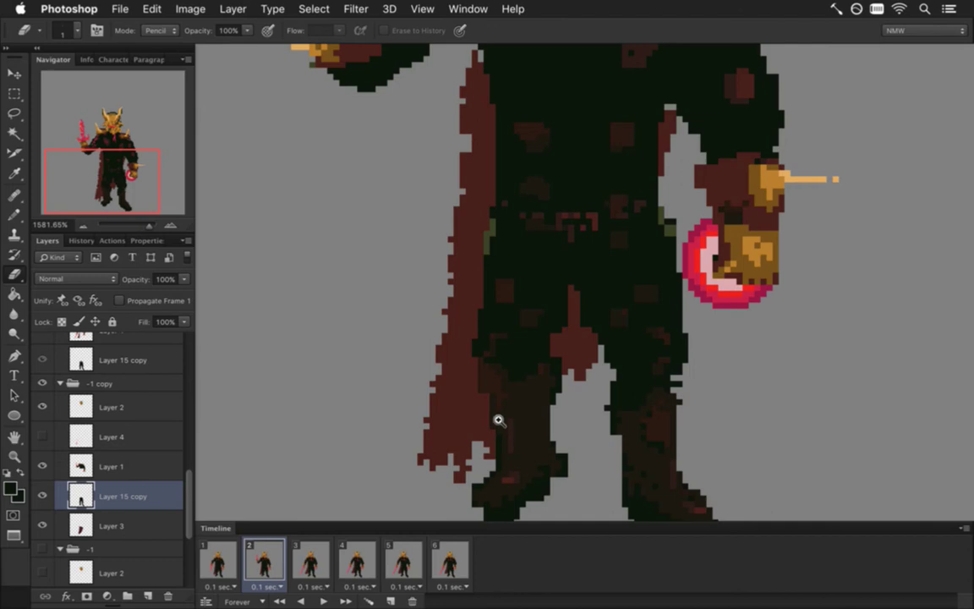
pyautogui.scroll(-4, 461, 417)
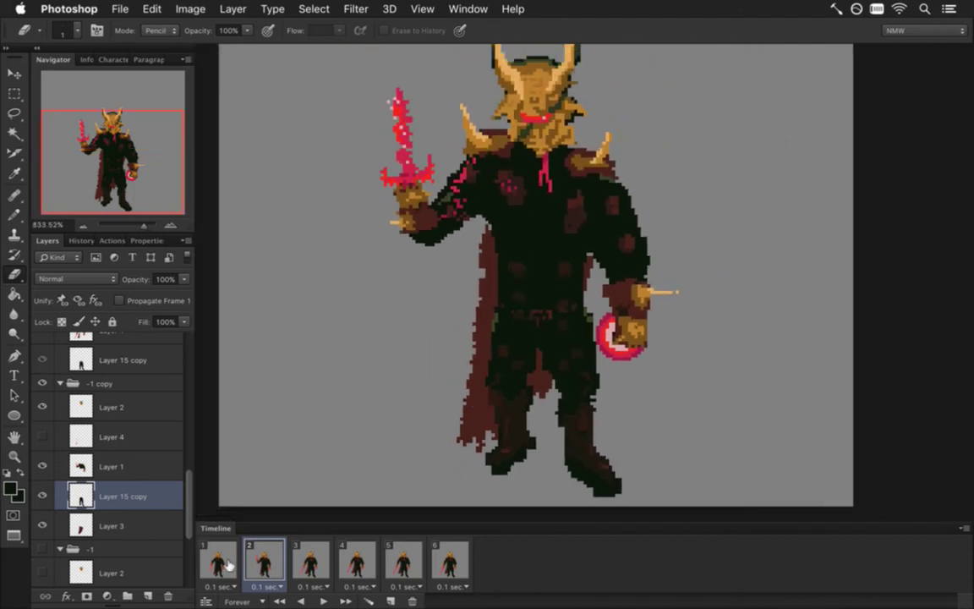
# Step: Alternate between frames 1 and 2 to compare the two poses
pyautogui.click(228, 564)
pyautogui.click(264, 564)
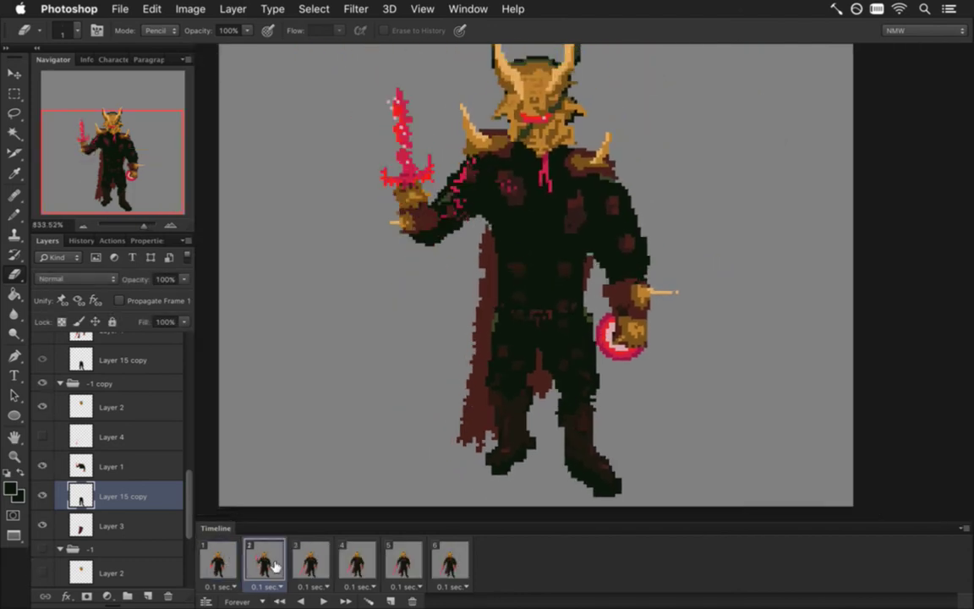
pyautogui.click(222, 557)
pyautogui.click(264, 561)
pyautogui.click(222, 560)
pyautogui.click(267, 561)
pyautogui.click(219, 560)
pyautogui.click(268, 562)
# Step: Move the entire -1 copy group up one pixel and check frame 2 against frame 1
pyautogui.scroll(-3, 532, 321)
pyautogui.click(140, 382)
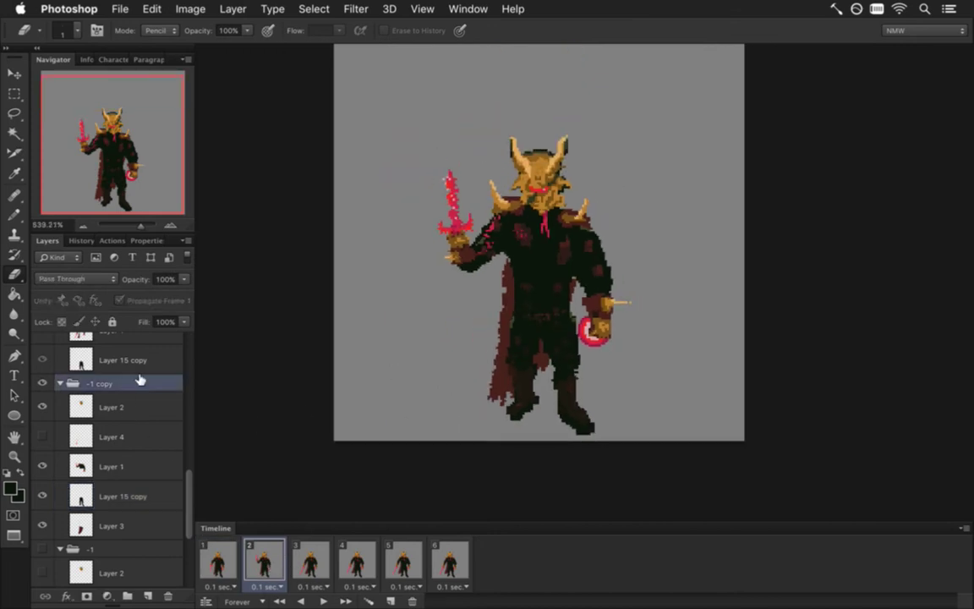
pyautogui.press('v')
pyautogui.press('m')
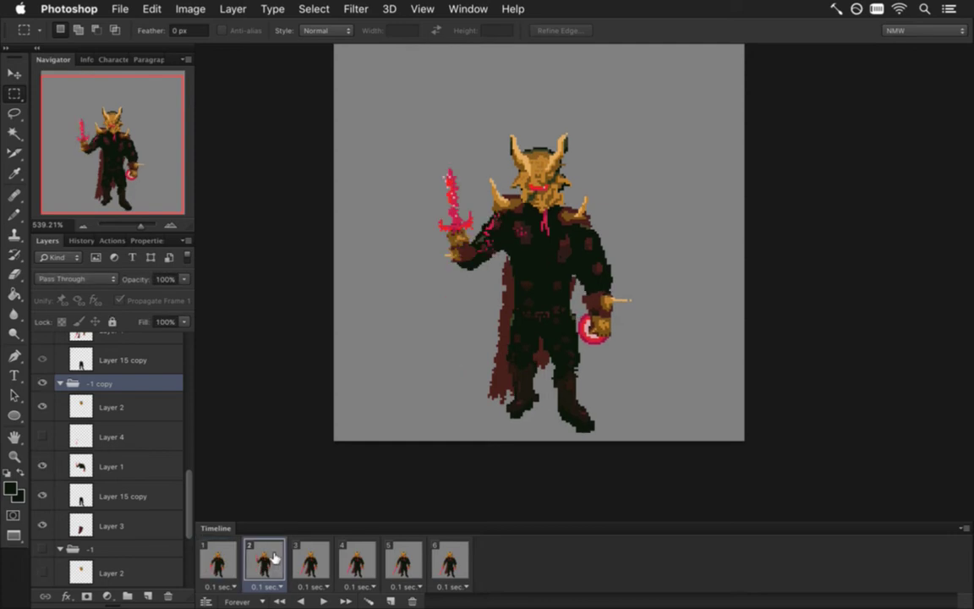
pyautogui.click(217, 561)
pyautogui.click(261, 560)
# Step: Select the shield-side lower leg and boot on Layer 15 copy and nudge them down one pixel
pyautogui.click(111, 497)
pyautogui.scroll(2, 589, 413)
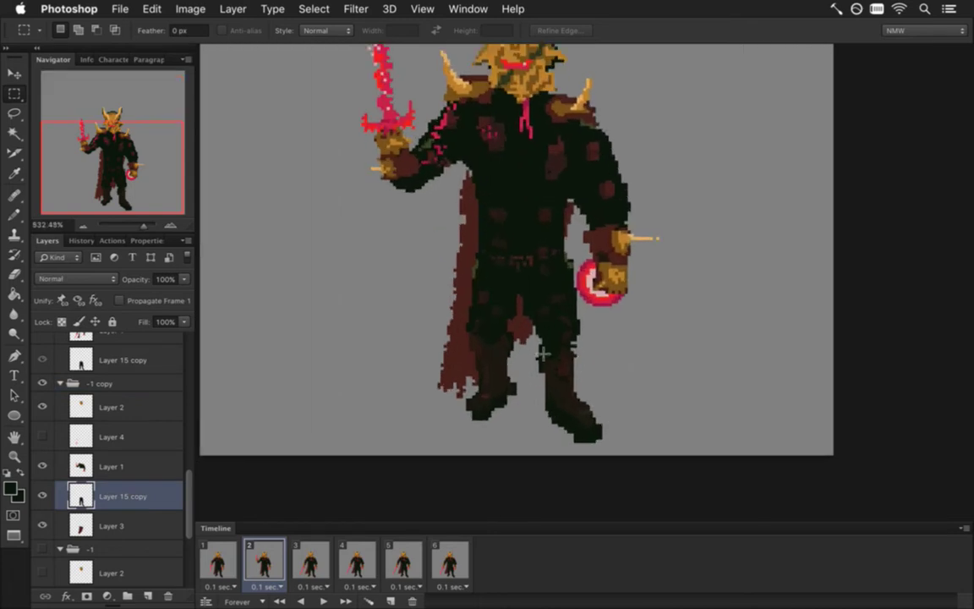
pyautogui.moveTo(530, 344); pyautogui.dragTo(607, 441)
pyautogui.press('v')
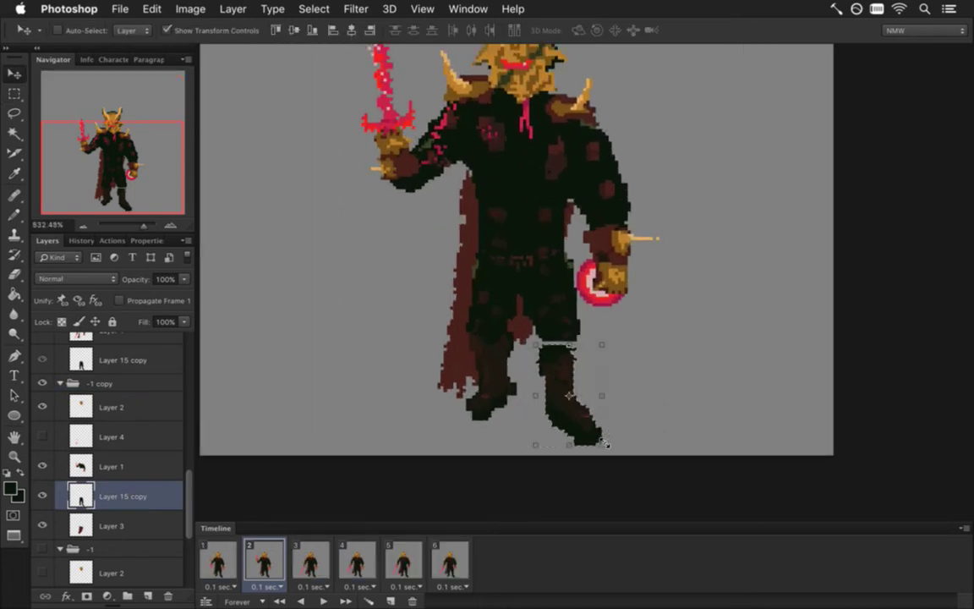
pyautogui.press('m')
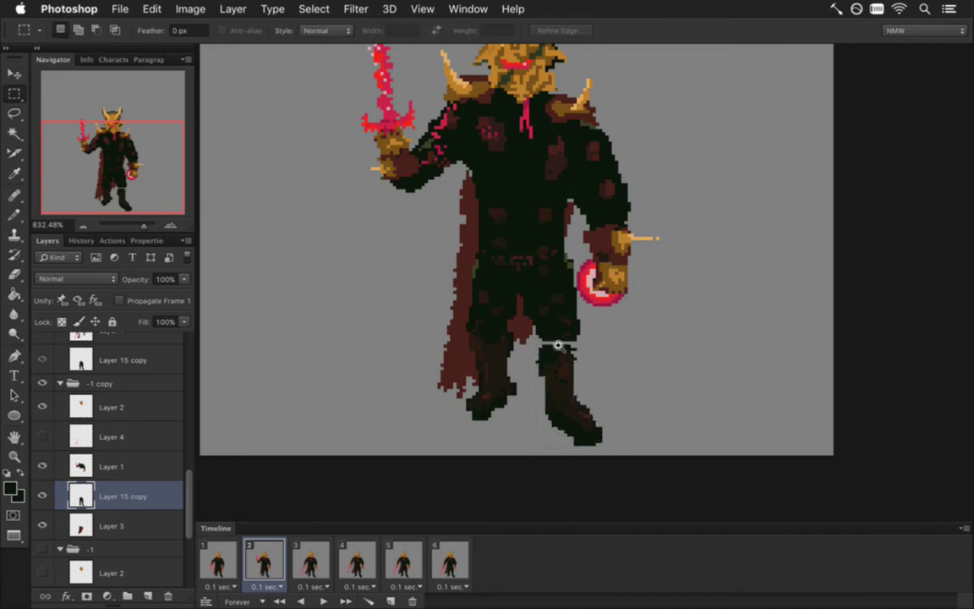
# Step: Pencil over the gap at the shield-side knee with sampled leg colours, and compare frames 1 and 2
pyautogui.scroll(3, 554, 341)
pyautogui.press('i')
pyautogui.press('b')
pyautogui.moveTo(511, 345)
pyautogui.mouseDown()
pyautogui.moveTo(533, 345)
pyautogui.moveTo(571, 371)
pyautogui.mouseUp()
pyautogui.press('i')
pyautogui.press('b')
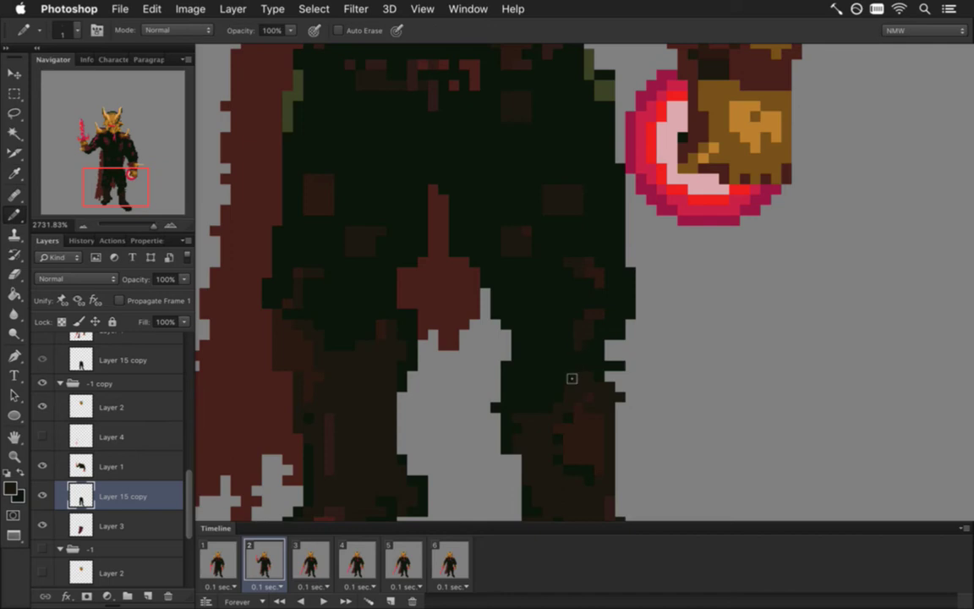
pyautogui.moveTo(526, 404); pyautogui.dragTo(402, 397)
pyautogui.click(213, 565)
pyautogui.click(265, 562)
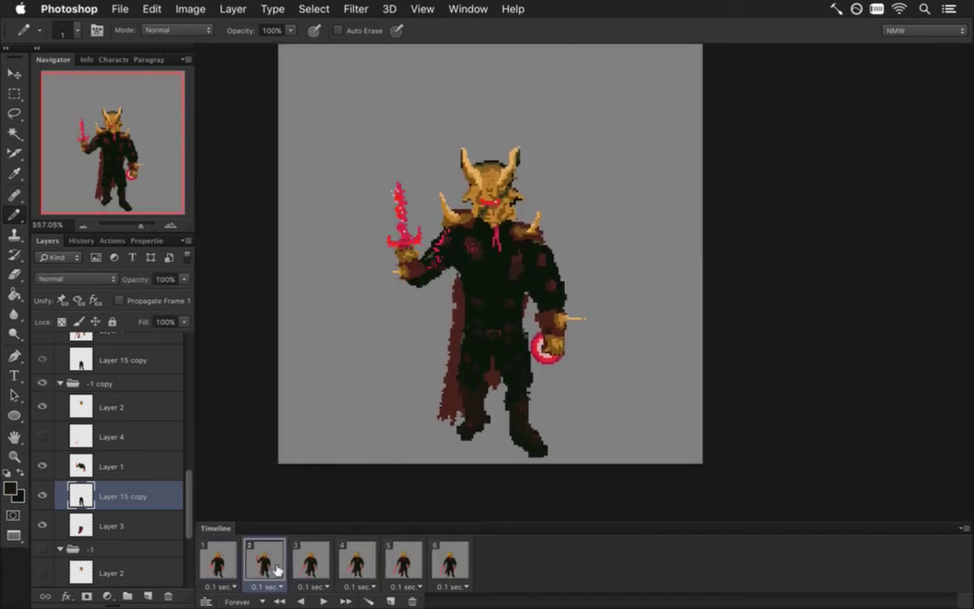
pyautogui.click(215, 565)
pyautogui.click(267, 568)
# Step: Trim the shield-side underarm on Layer 1 and pencil the sampled cape colour into the underarm gaps on Layer 3
pyautogui.click(110, 467)
pyautogui.moveTo(454, 302); pyautogui.dragTo(541, 307)
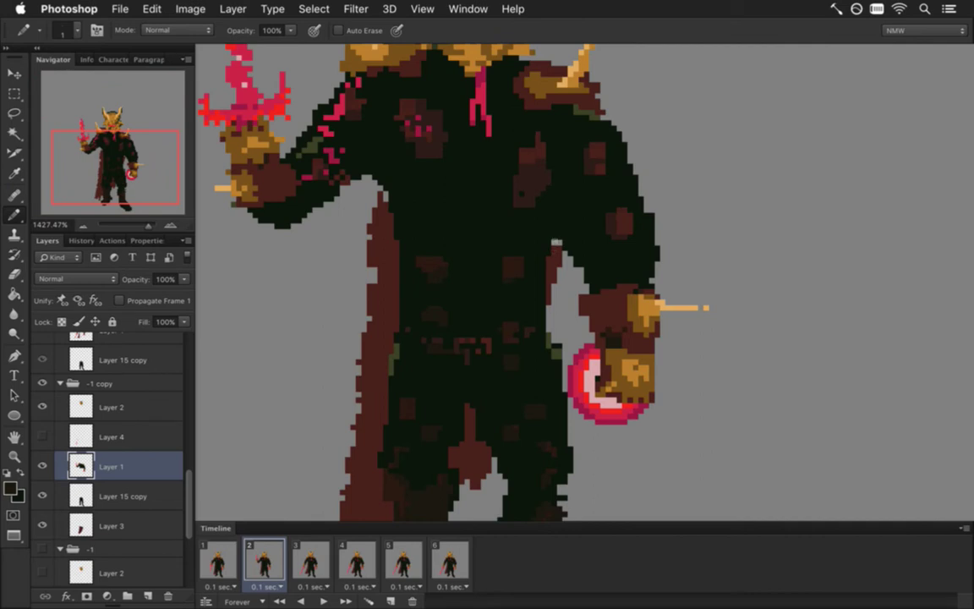
pyautogui.press('e')
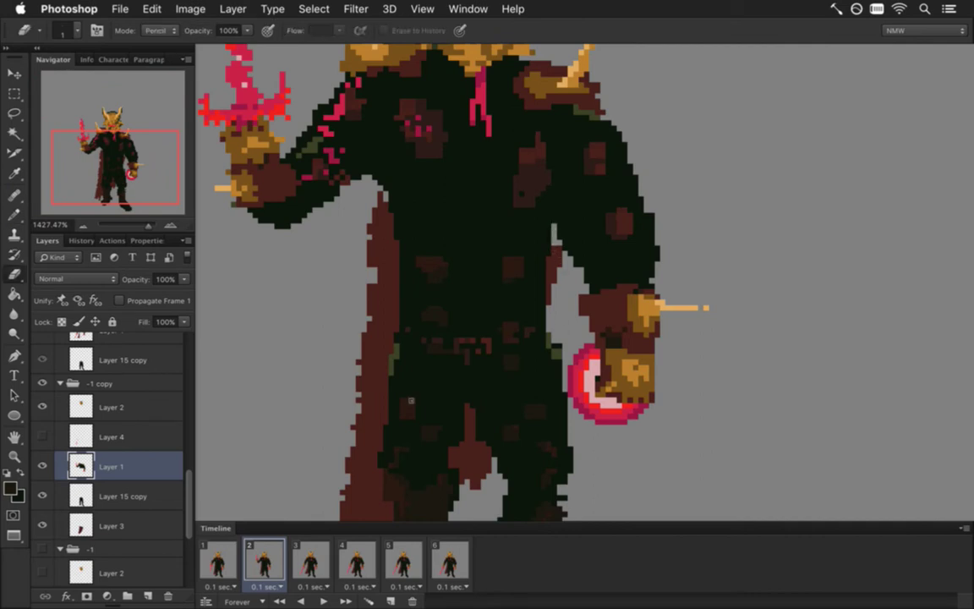
pyautogui.click(82, 523)
pyautogui.press('b')
pyautogui.keyDown('alt'); pyautogui.click(554, 243); pyautogui.keyUp('alt')
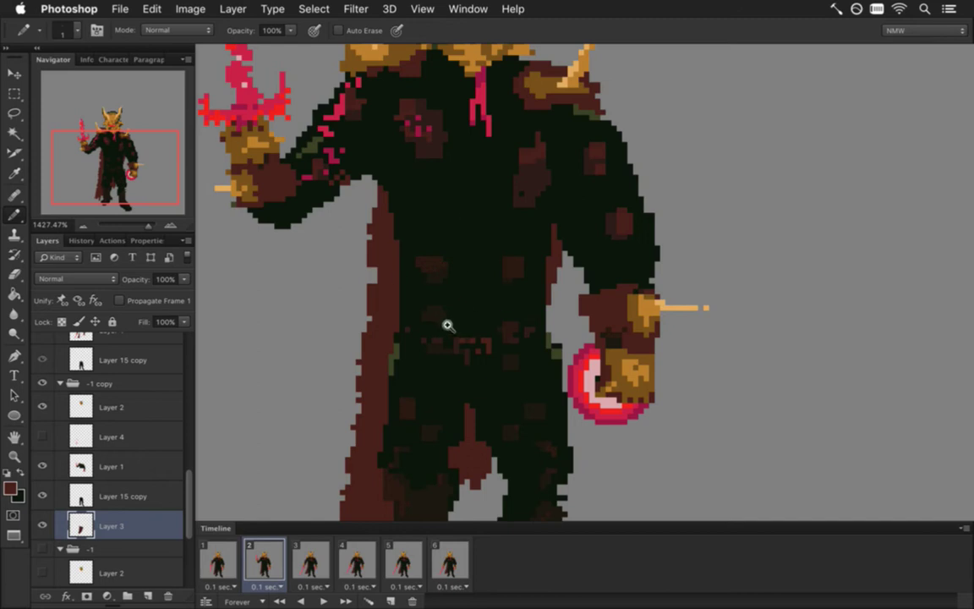
pyautogui.scroll(-2, 448, 325)
pyautogui.scroll(-2, 433, 319)
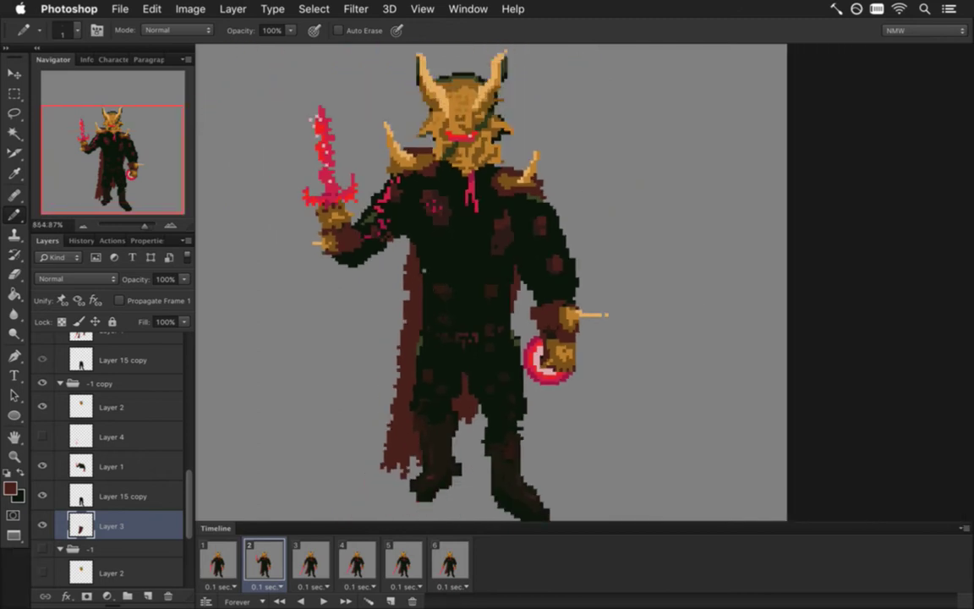
pyautogui.moveTo(339, 194); pyautogui.dragTo(395, 211)
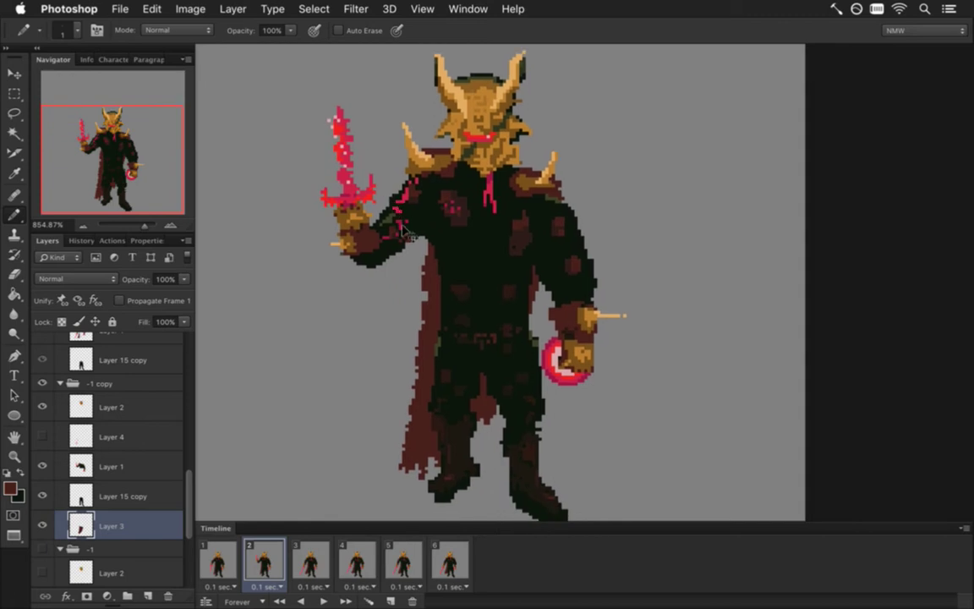
pyautogui.scroll(-1, 467, 293)
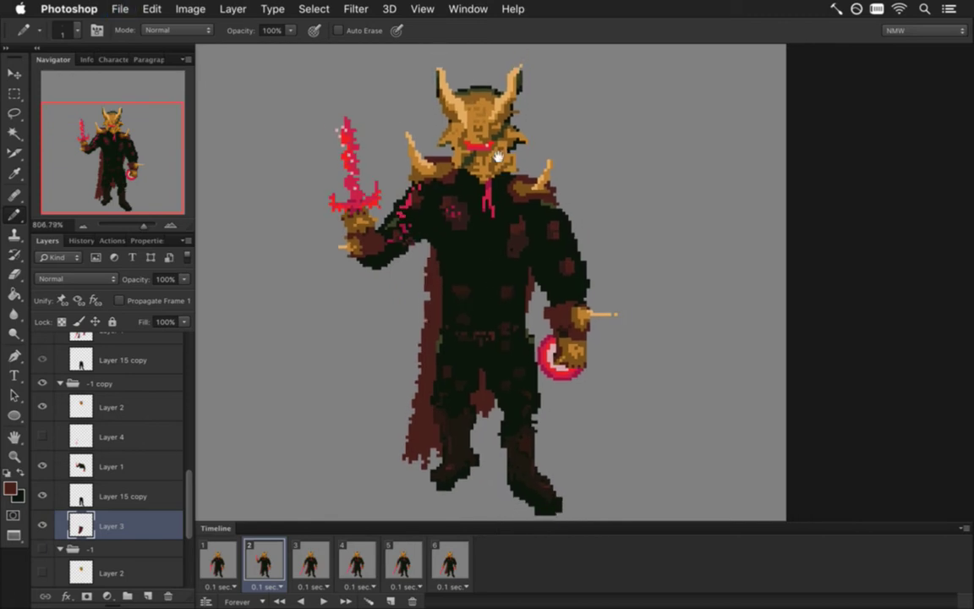
pyautogui.moveTo(498, 158); pyautogui.dragTo(504, 239)
pyautogui.scroll(5, 480, 217)
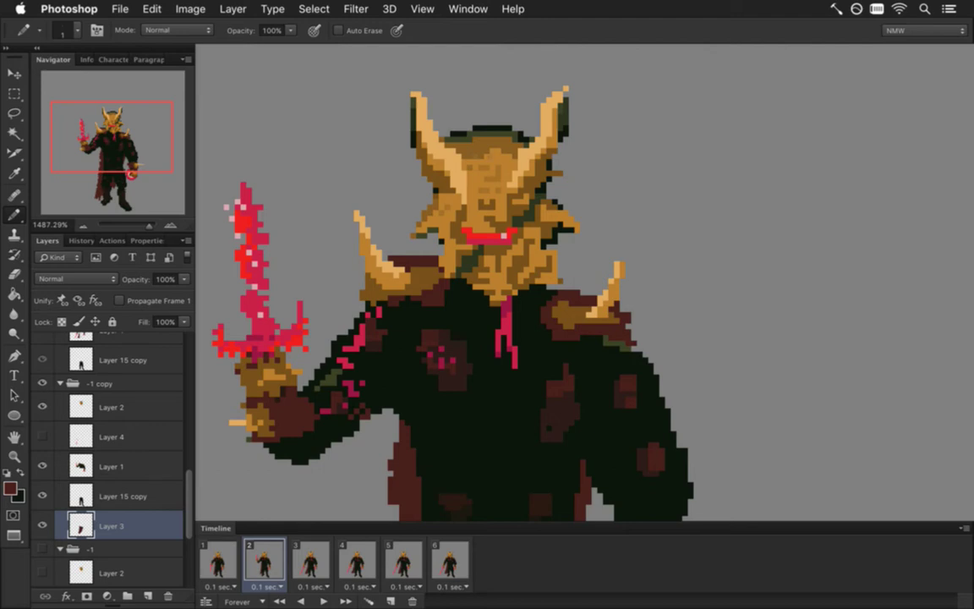
pyautogui.press('m')
pyautogui.moveTo(376, 69); pyautogui.dragTo(616, 190)
pyautogui.moveTo(353, 52); pyautogui.dragTo(617, 195)
pyautogui.press('v')
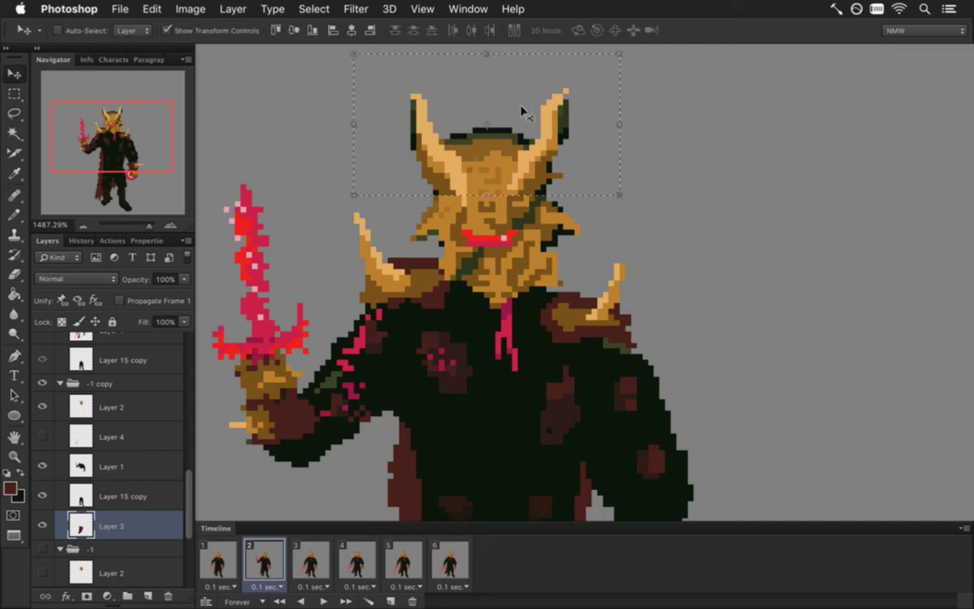
pyautogui.click(485, 57)
pyautogui.click(586, 226)
pyautogui.press('m')
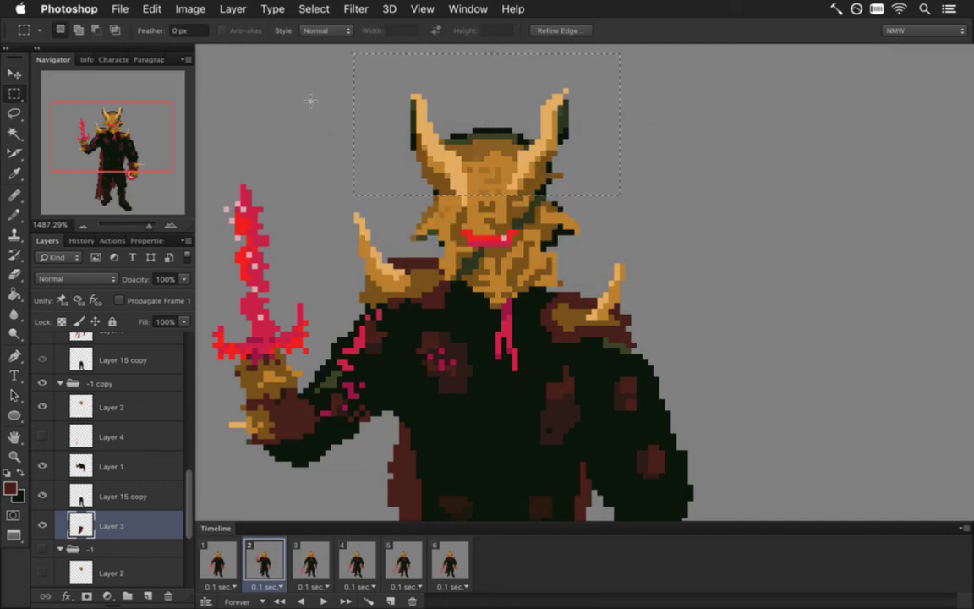
pyautogui.moveTo(296, 57); pyautogui.dragTo(606, 195)
pyautogui.click(356, 86)
# Step: Select the upper helmet with the horns and squash it to 89.47% height on Layer 2 of group -1 copy
pyautogui.moveTo(372, 85); pyautogui.dragTo(633, 194)
pyautogui.press('v')
pyautogui.click(509, 91)
pyautogui.press('Return')
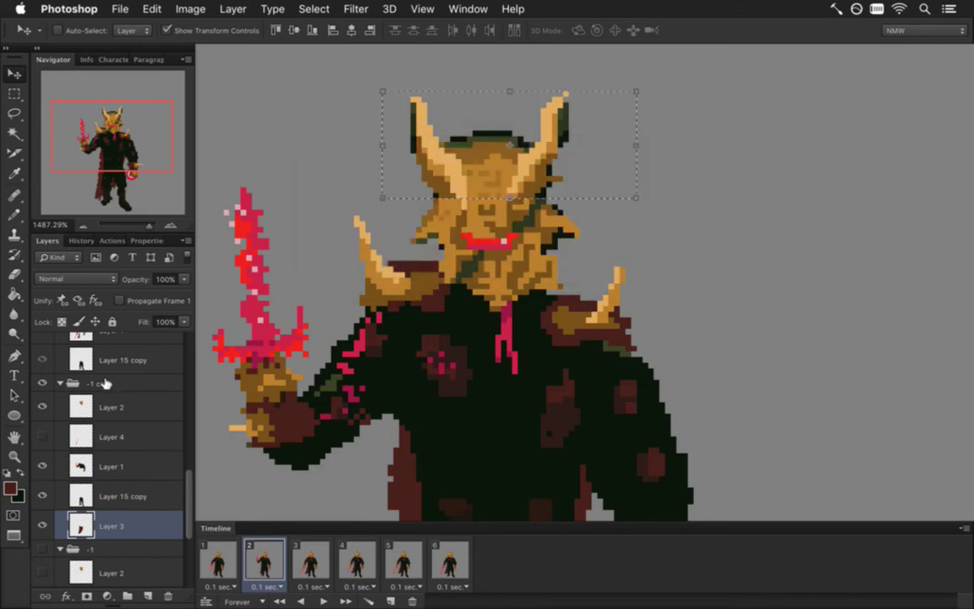
pyautogui.click(102, 406)
pyautogui.moveTo(510, 92); pyautogui.dragTo(512, 100)
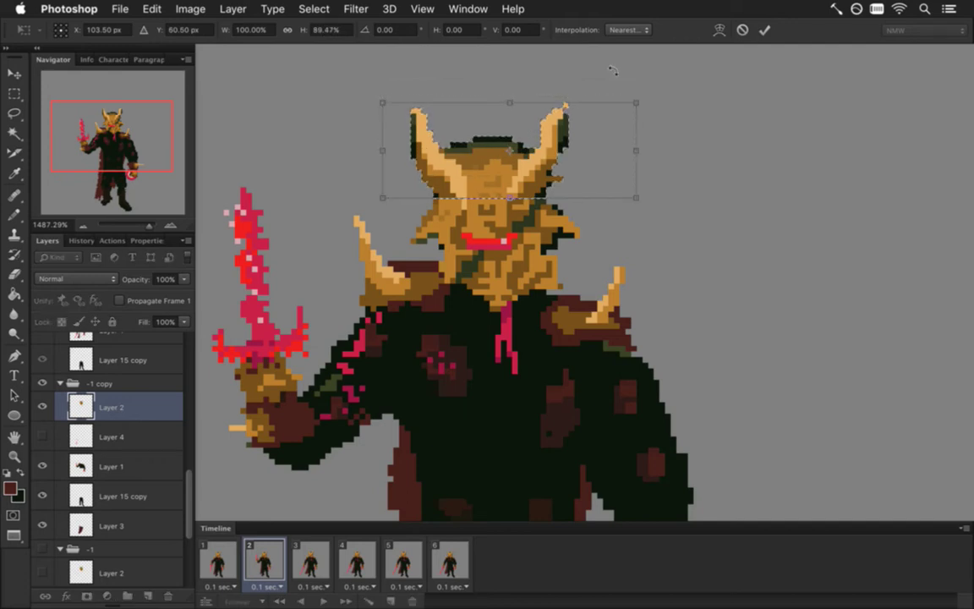
pyautogui.click(764, 30)
# Step: Move the squashed upper helmet up two pixels and clear the selection
pyautogui.click(494, 233)
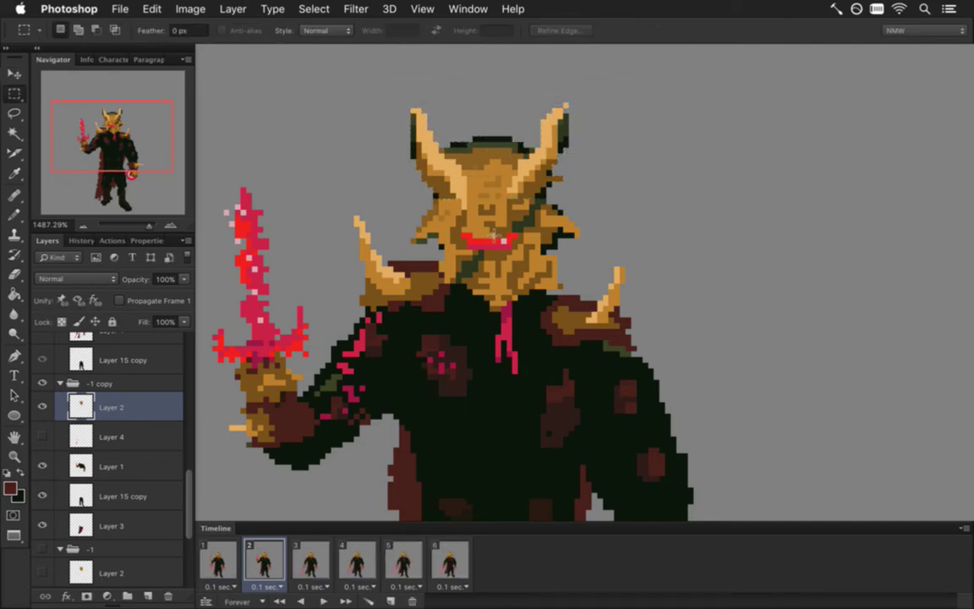
pyautogui.press('super+z')
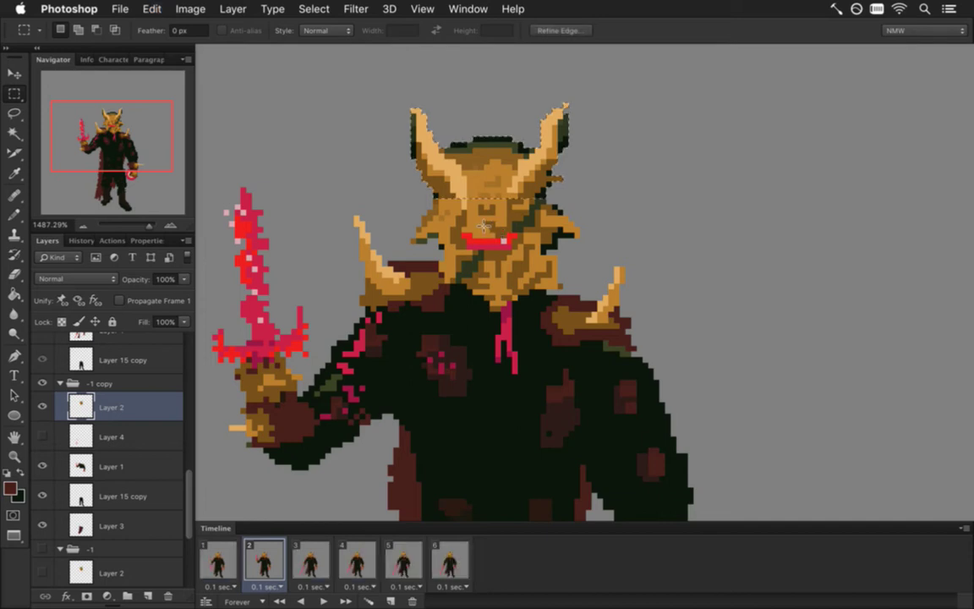
pyautogui.press('v')
pyautogui.press('Up')
pyautogui.press('Up')
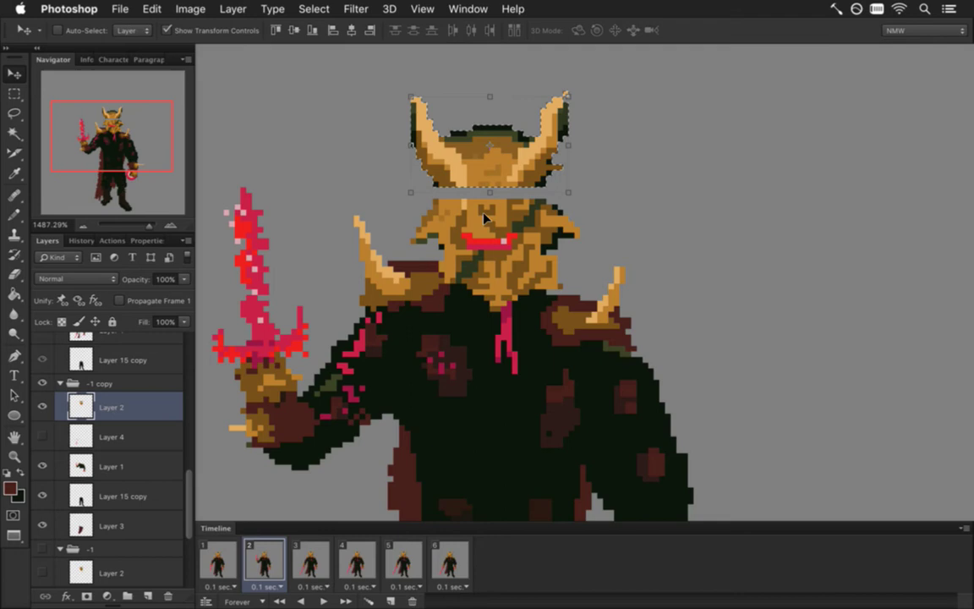
pyautogui.press('Down')
pyautogui.press('m')
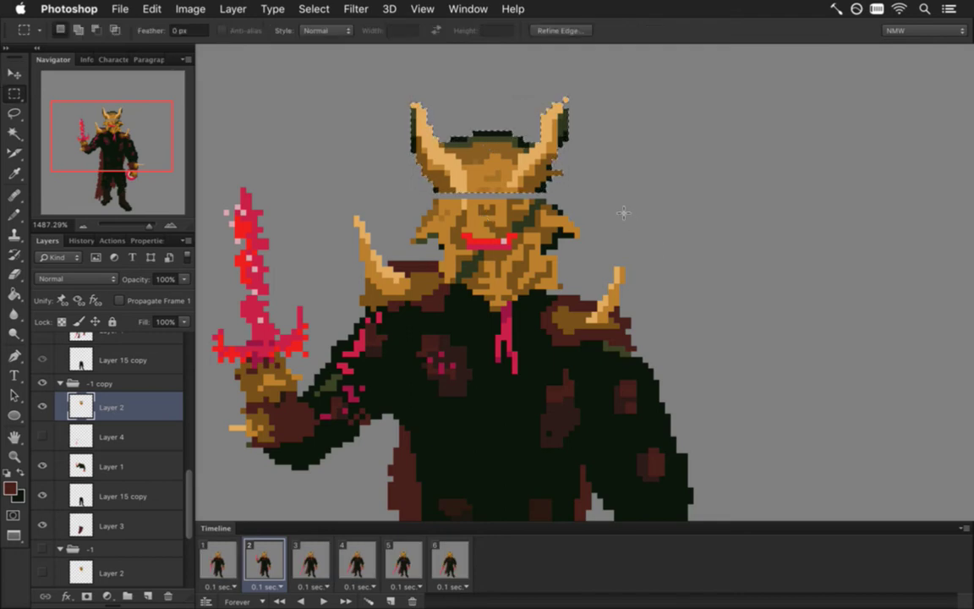
pyautogui.press('super+z')
pyautogui.press('super+d')
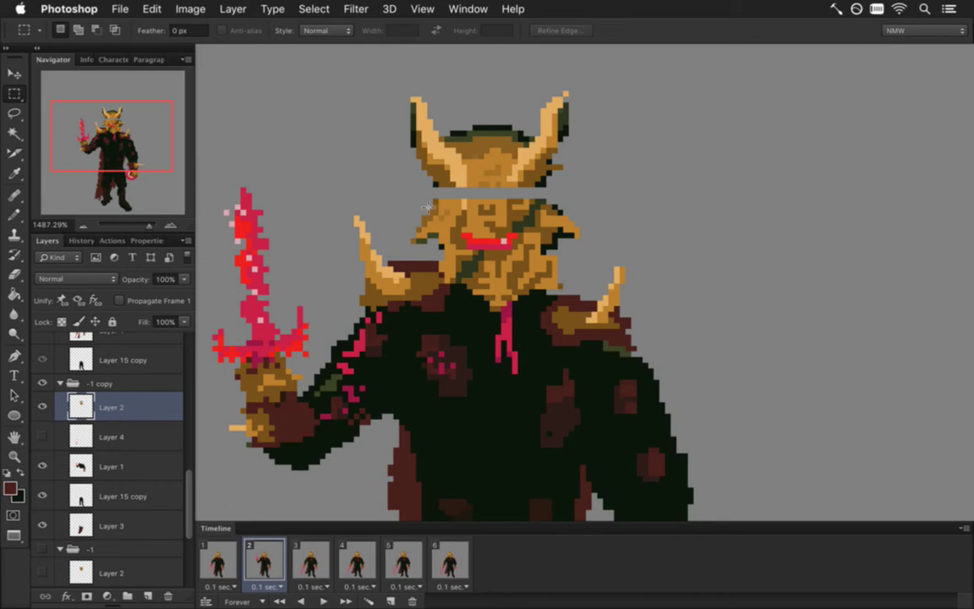
# Step: Select the strip of the mask just above the eyes, move it up two pixels to meet the helmet, and deselect
pyautogui.moveTo(394, 201); pyautogui.dragTo(602, 219)
pyautogui.press('v')
pyautogui.press('Up')
pyautogui.press('Up')
pyautogui.press('Up')
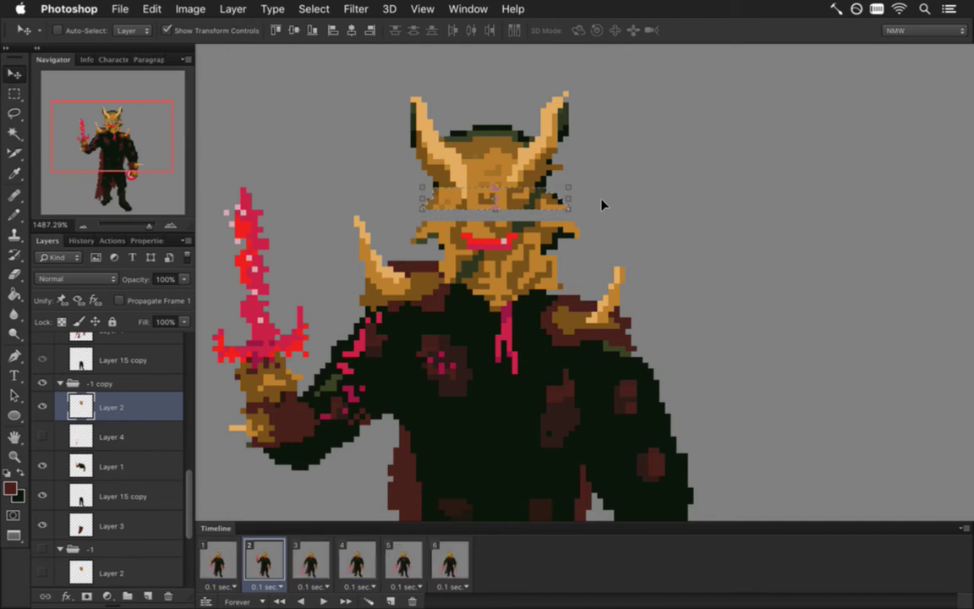
pyautogui.press('m')
pyautogui.press('super+d')
# Step: Select the lower part of the mask, stretch it to 112.50% height, and apply the transform at X 98 px, Y 81 px
pyautogui.moveTo(395, 219); pyautogui.dragTo(577, 309)
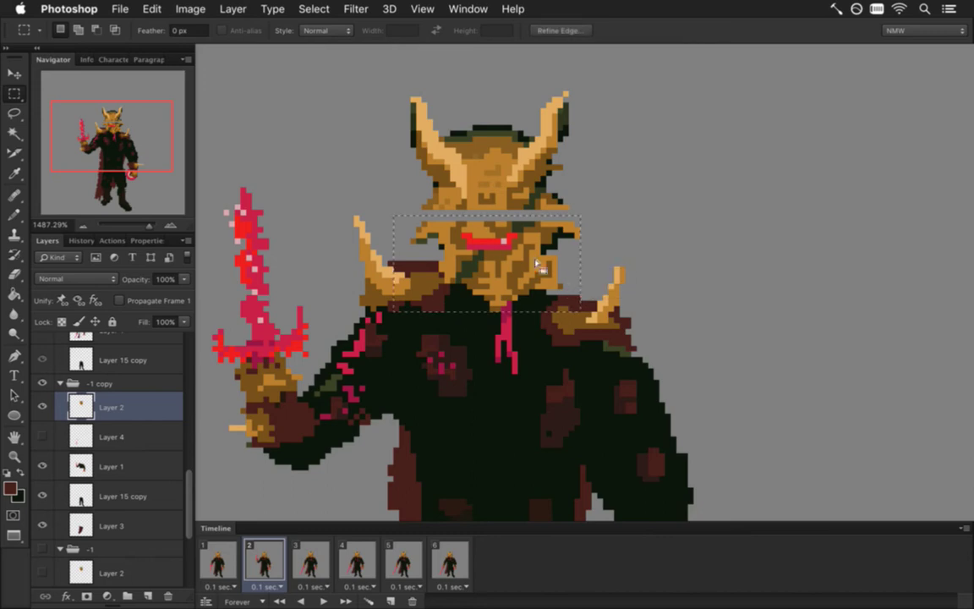
pyautogui.moveTo(385, 224); pyautogui.dragTo(584, 309)
pyautogui.press('v')
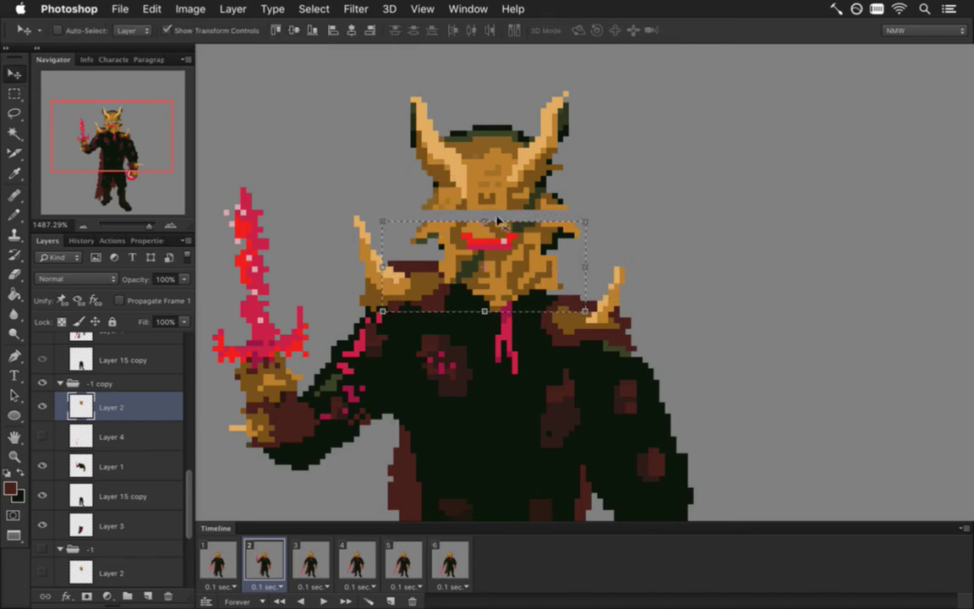
pyautogui.hotkey('ctrl', 't')
pyautogui.moveTo(481, 223); pyautogui.dragTo(481, 209)
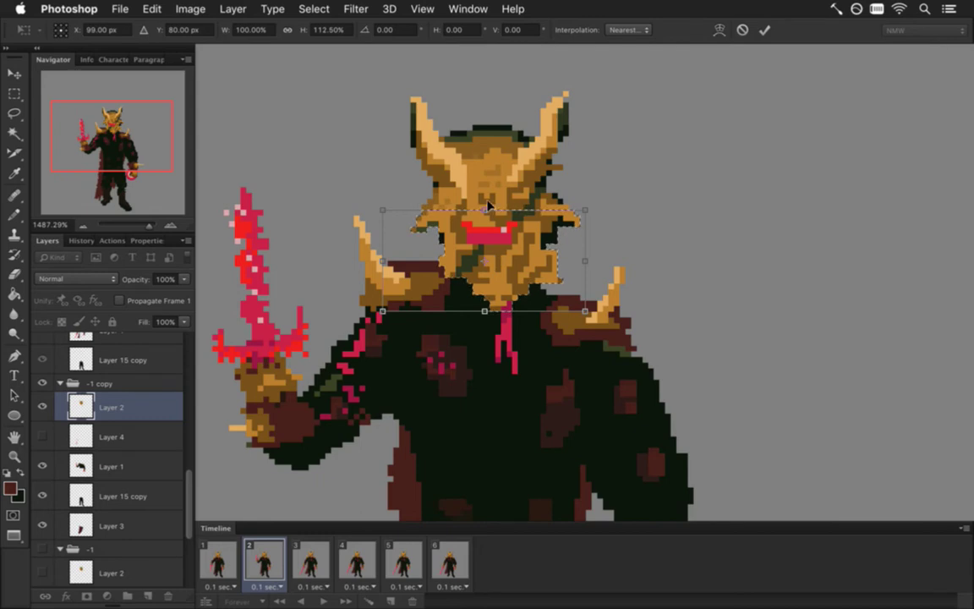
pyautogui.moveTo(488, 205); pyautogui.dragTo(485, 213)
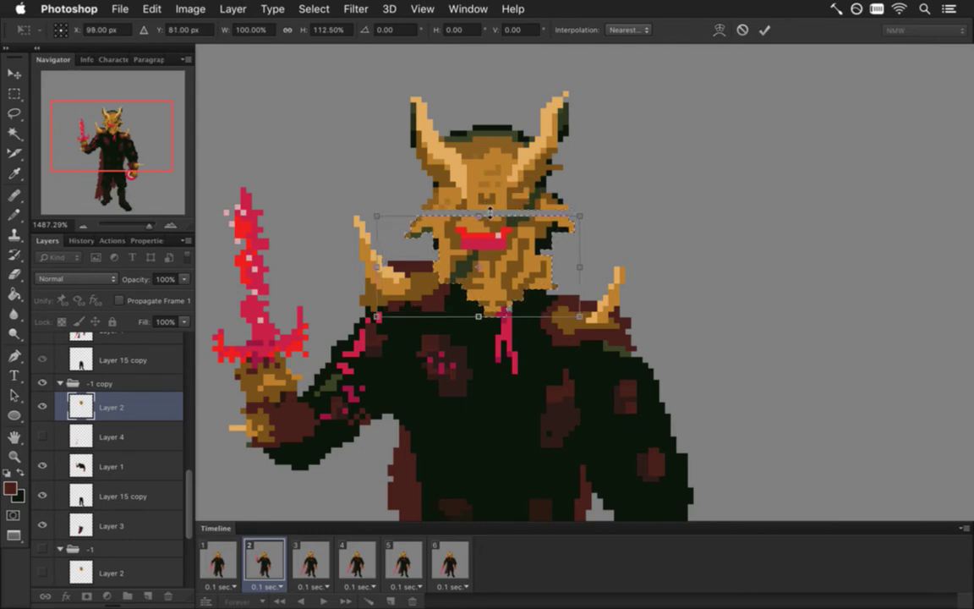
pyautogui.click(764, 29)
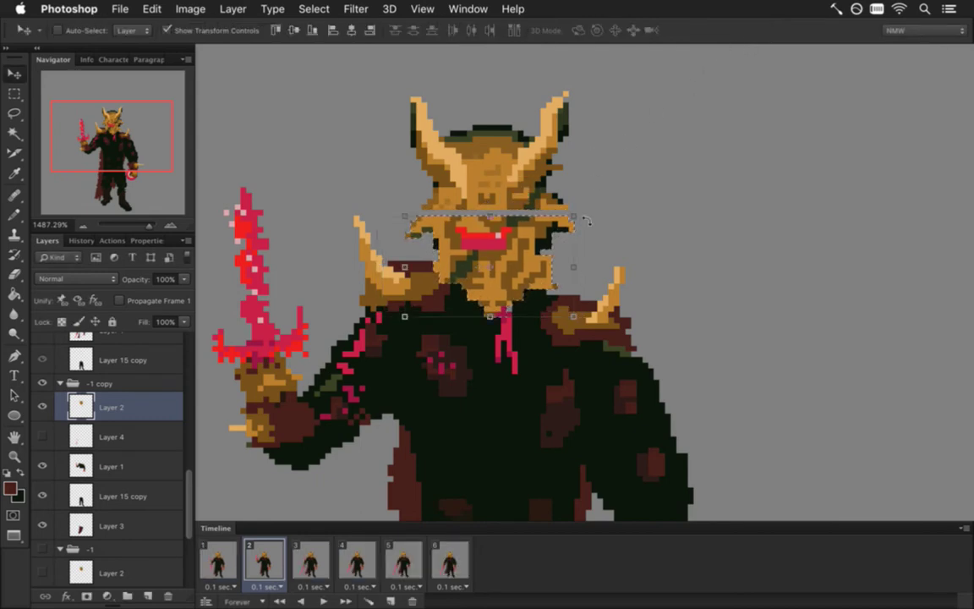
# Step: Select the upper helmet with the horns on Layer 2, move it down one pixel to close the gap, and deselect
pyautogui.press('super+d')
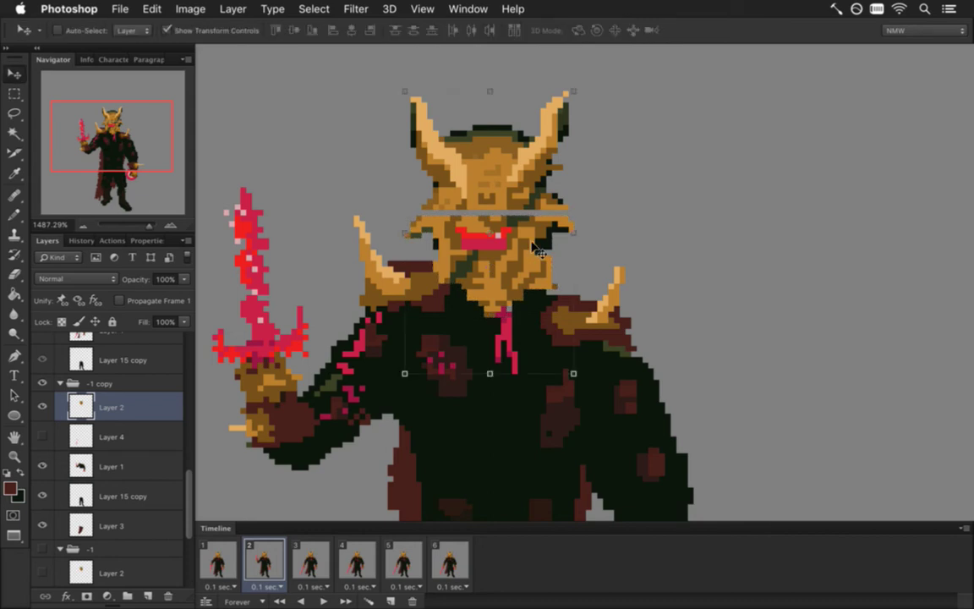
pyautogui.press('m')
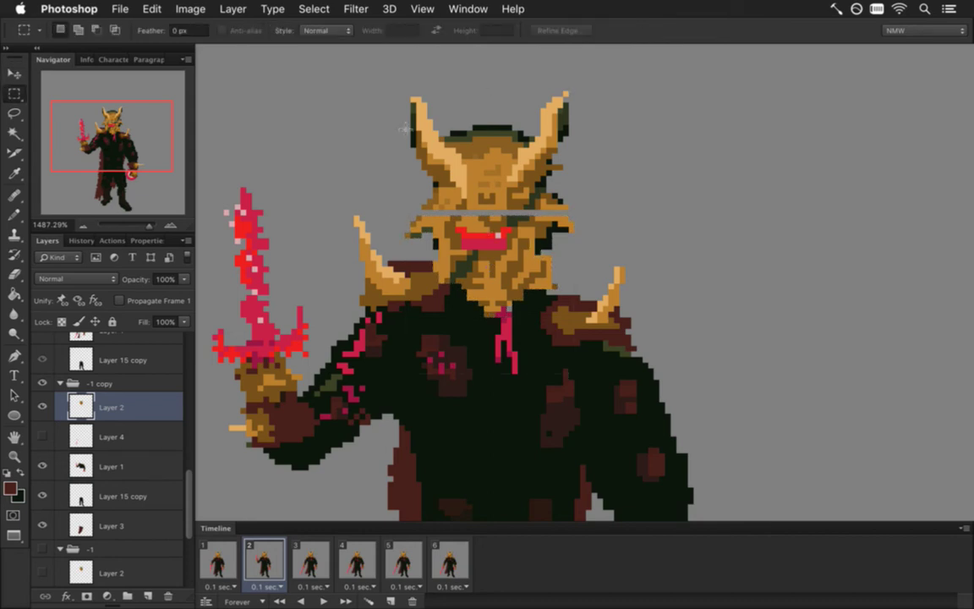
pyautogui.moveTo(370, 74); pyautogui.dragTo(620, 209)
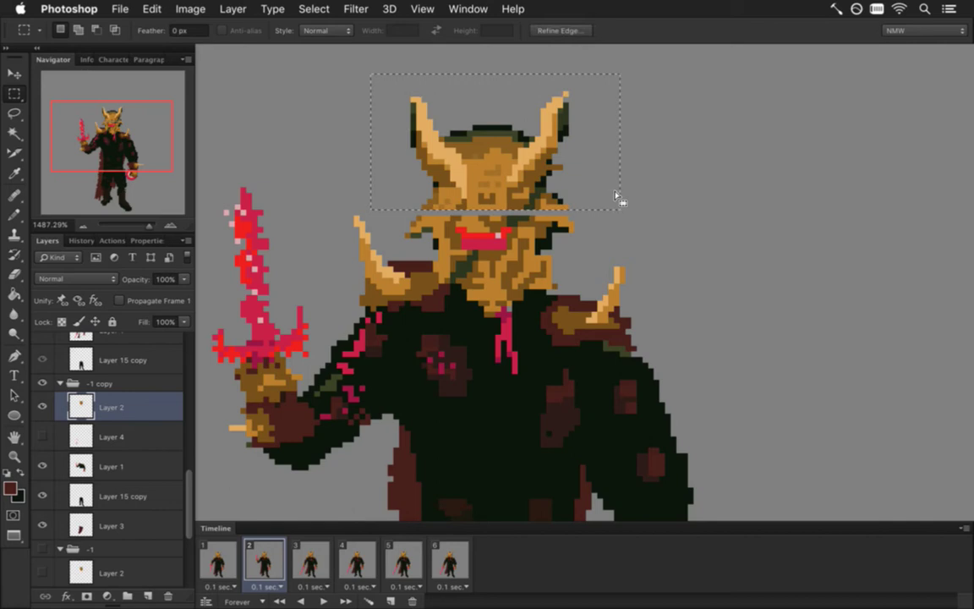
pyautogui.press('v')
pyautogui.press('Down')
pyautogui.press('m')
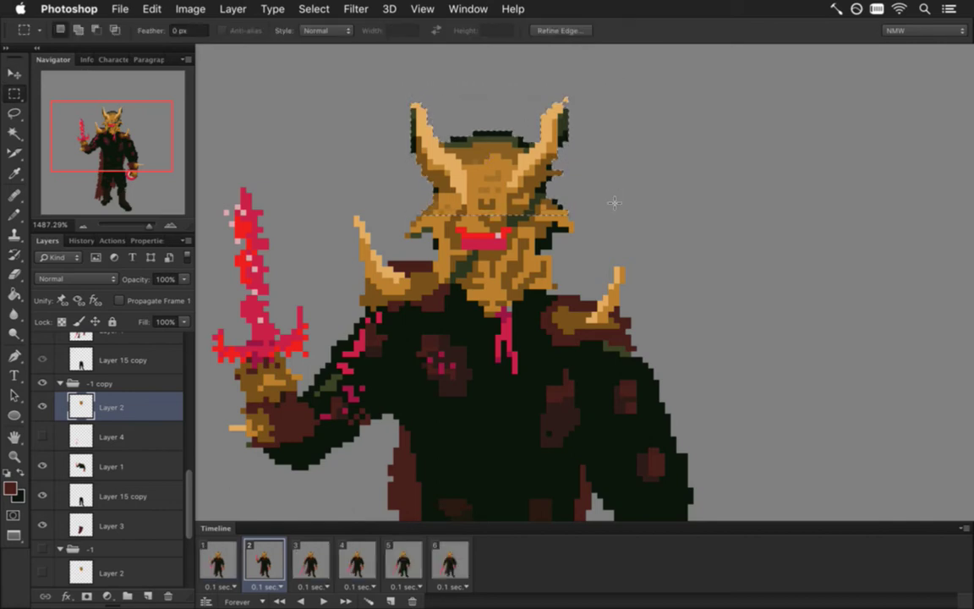
pyautogui.press('super+d')
# Step: Hide Layer 15 copy and Layer 1 in group -1 copy to expose the cape, and make Layer 3 active
pyautogui.scroll(-3, 686, 305)
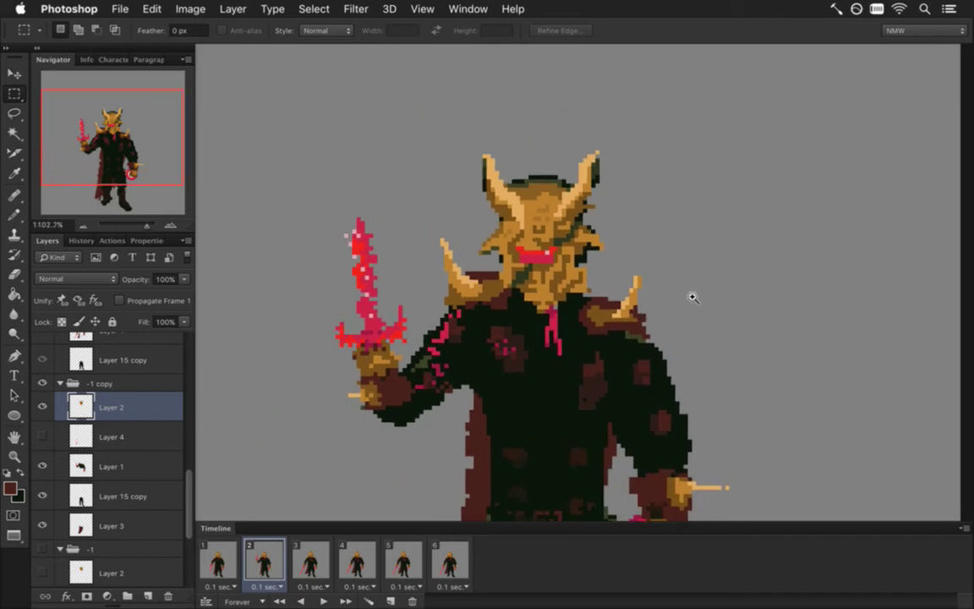
pyautogui.scroll(-3, 689, 300)
pyautogui.moveTo(652, 358); pyautogui.dragTo(604, 292)
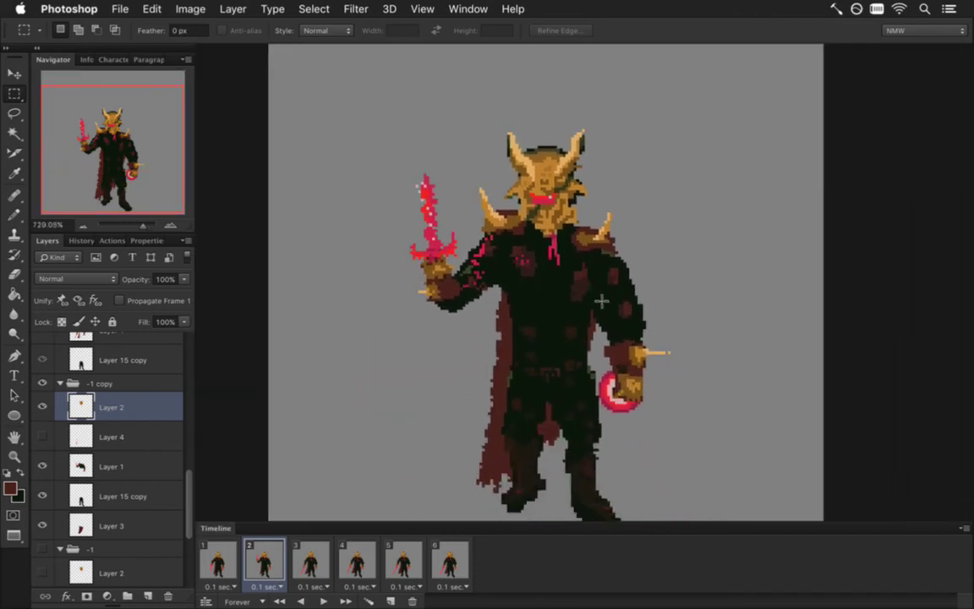
pyautogui.scroll(1, 564, 482)
pyautogui.scroll(2, 564, 482)
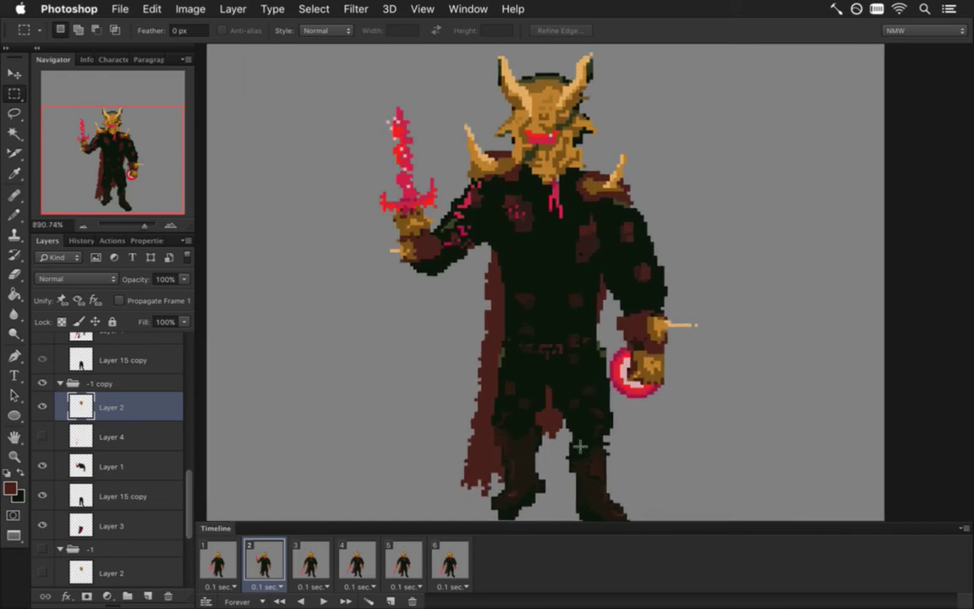
pyautogui.click(42, 495)
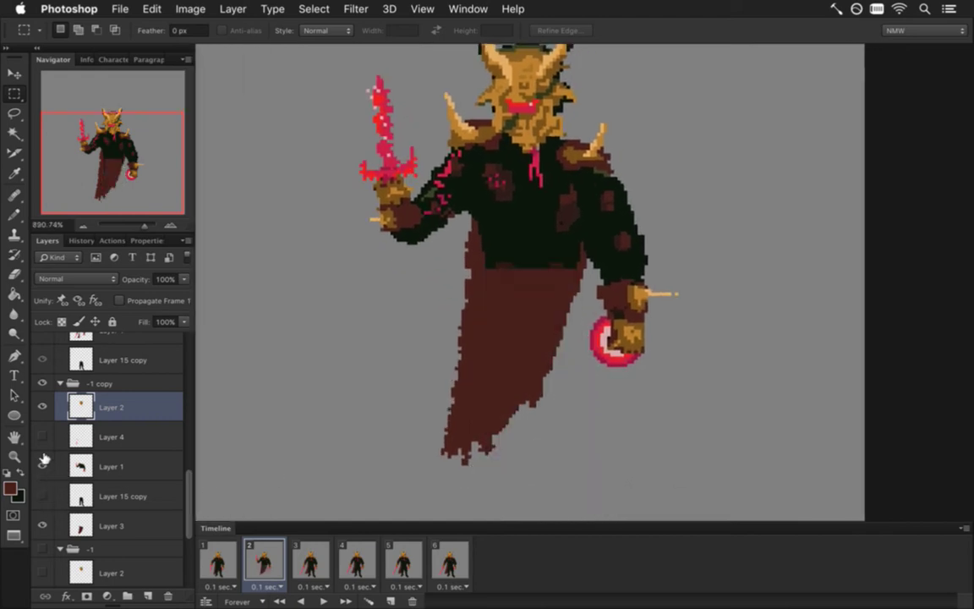
pyautogui.click(42, 466)
pyautogui.click(84, 531)
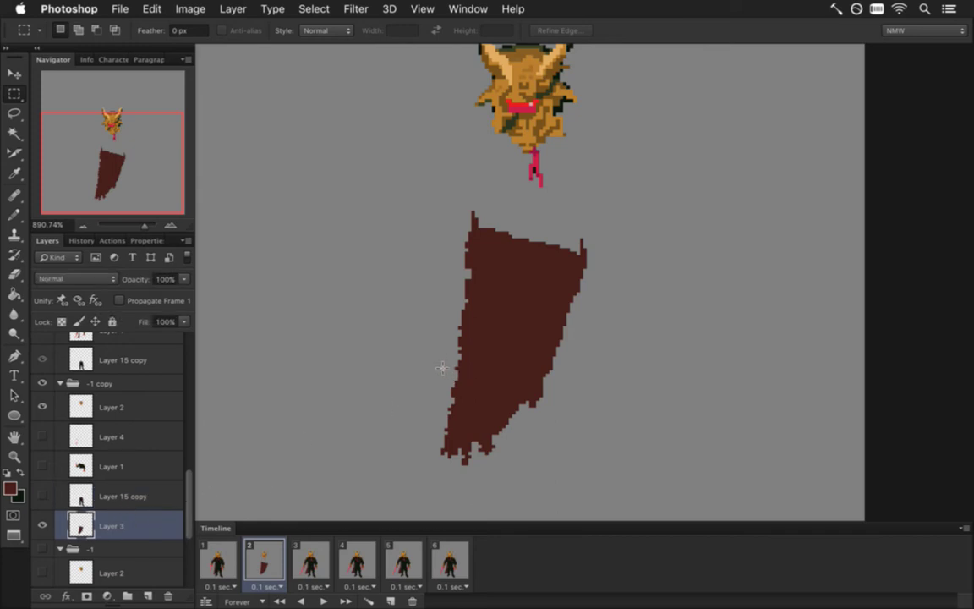
# Step: Select the lower part of the cape, rotate it -4.46°, shift it to X 94.67 px, Y 168.46 px, and apply the transform
pyautogui.moveTo(401, 355); pyautogui.dragTo(594, 489)
pyautogui.press('v')
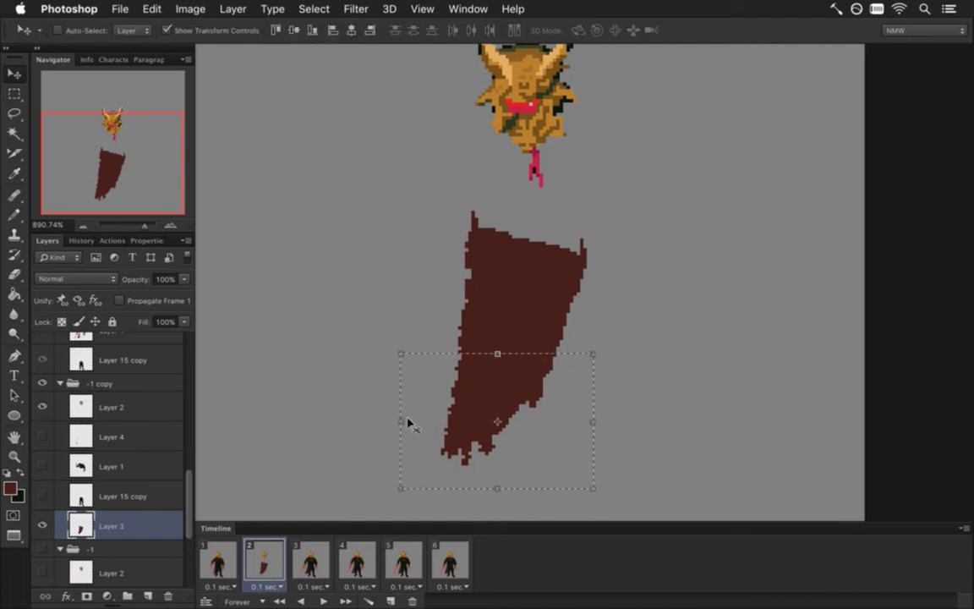
pyautogui.press('m')
pyautogui.moveTo(376, 374); pyautogui.dragTo(639, 486)
pyautogui.hotkey('ctrl', 't')
pyautogui.moveTo(362, 487); pyautogui.dragTo(373, 496)
pyautogui.moveTo(485, 405); pyautogui.dragTo(491, 387)
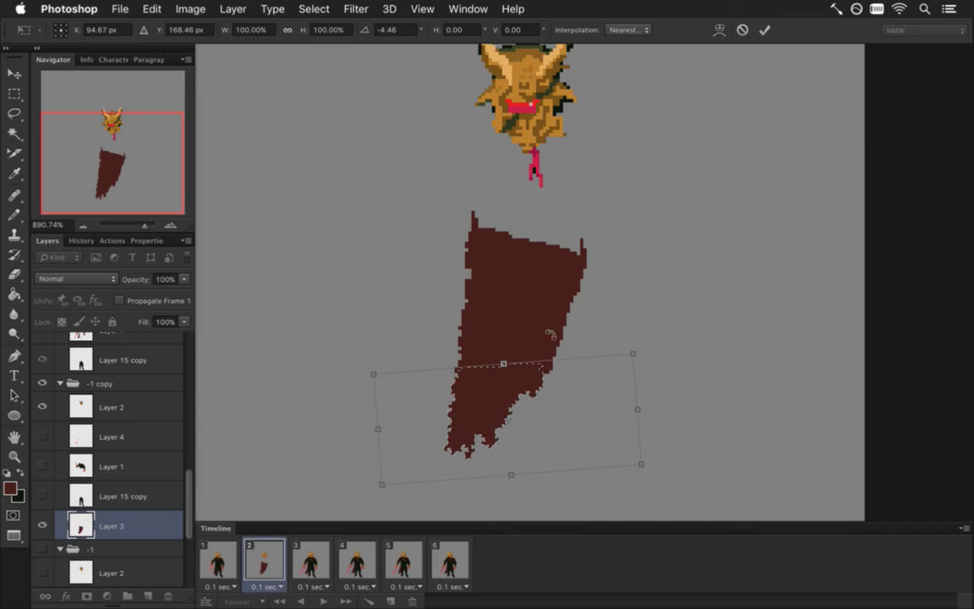
pyautogui.click(764, 30)
# Step: Select the cape on Layer 3, rotate it -2.45°, and apply the transform
pyautogui.moveTo(362, 193); pyautogui.dragTo(575, 406)
pyautogui.press('v')
pyautogui.moveTo(391, 195)
pyautogui.mouseDown()
pyautogui.moveTo(374, 194)
pyautogui.moveTo(383, 198)
pyautogui.mouseUp()
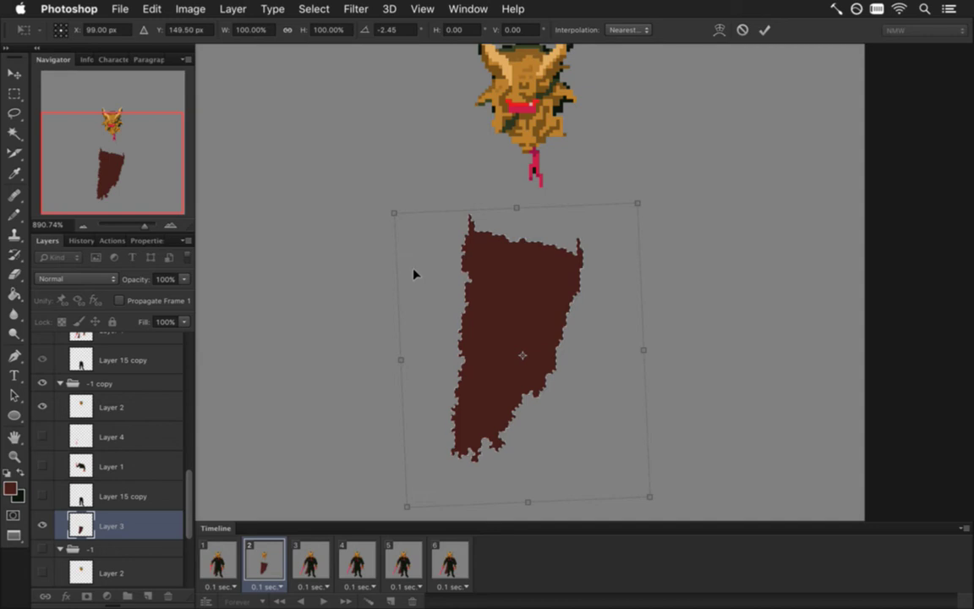
pyautogui.press('Return')
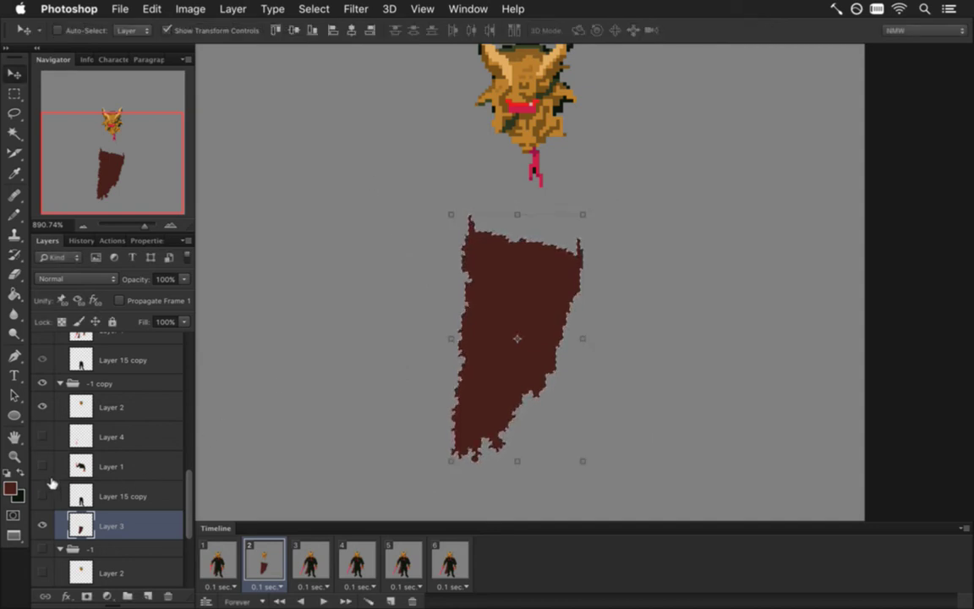
# Step: Show Layer 15 copy and Layer 1 again, clear the cape selection, and sample the cape's dark red for the Pencil
pyautogui.moveTo(42, 495); pyautogui.dragTo(43, 464)
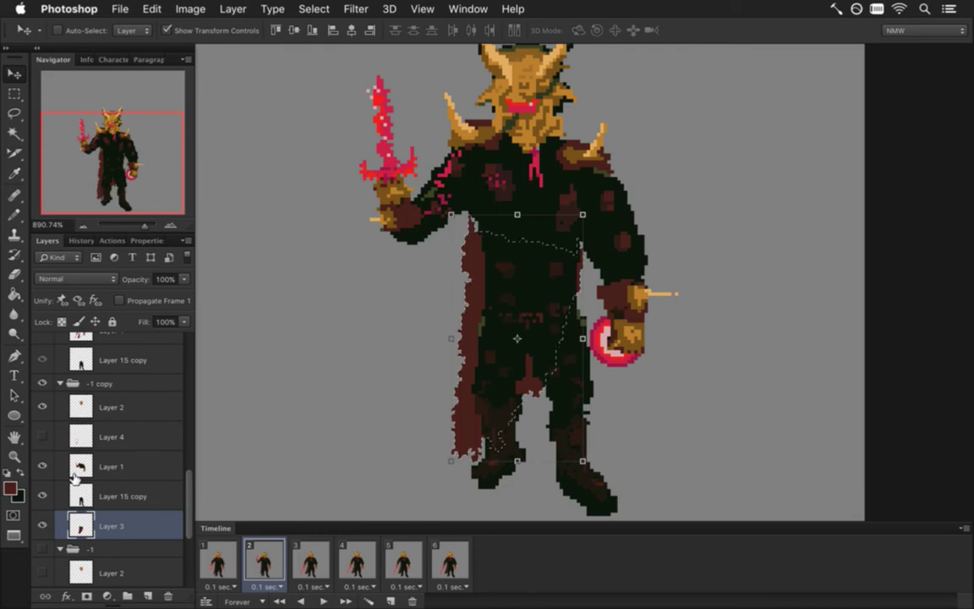
pyautogui.press('m')
pyautogui.click(406, 230)
pyautogui.press('i')
pyautogui.click(478, 254)
pyautogui.press('b')
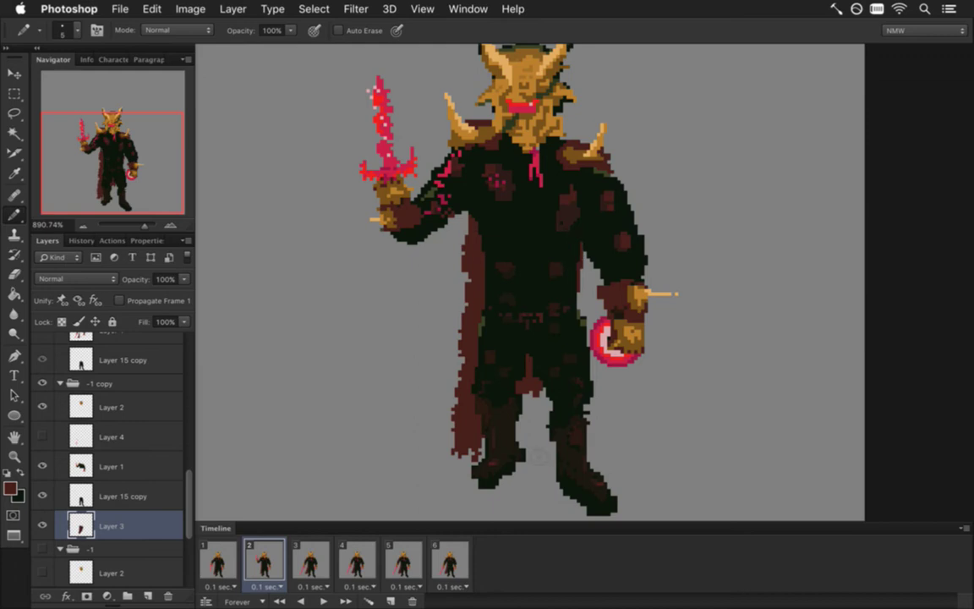
# Step: Flip between frames 1 and 2 to compare the resting pose with the raised-sword pose
pyautogui.click(218, 562)
pyautogui.click(266, 562)
pyautogui.click(218, 562)
pyautogui.click(256, 561)
pyautogui.click(235, 562)
pyautogui.click(263, 564)
pyautogui.press('m')
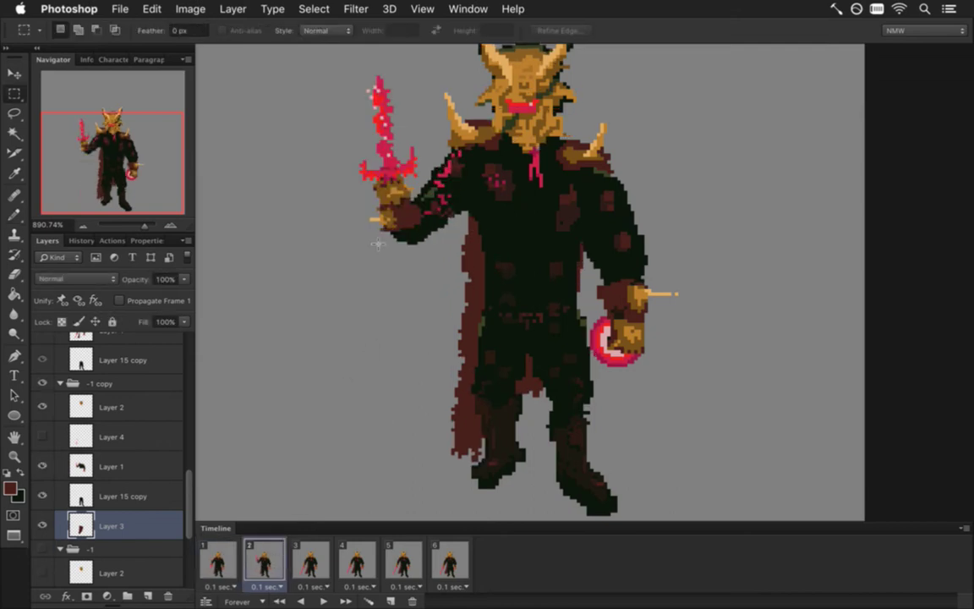
pyautogui.scroll(-5, 443, 282)
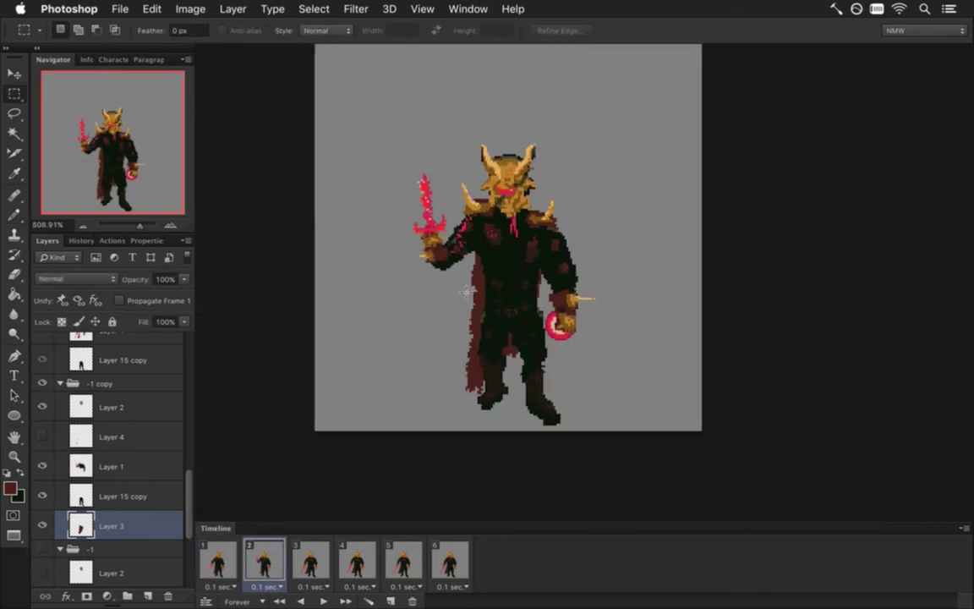
pyautogui.click(228, 553)
pyautogui.click(270, 556)
# Step: Move the head on Layer 2 up one pixel and compare frame 2 with frame 1
pyautogui.click(131, 407)
pyautogui.press('v')
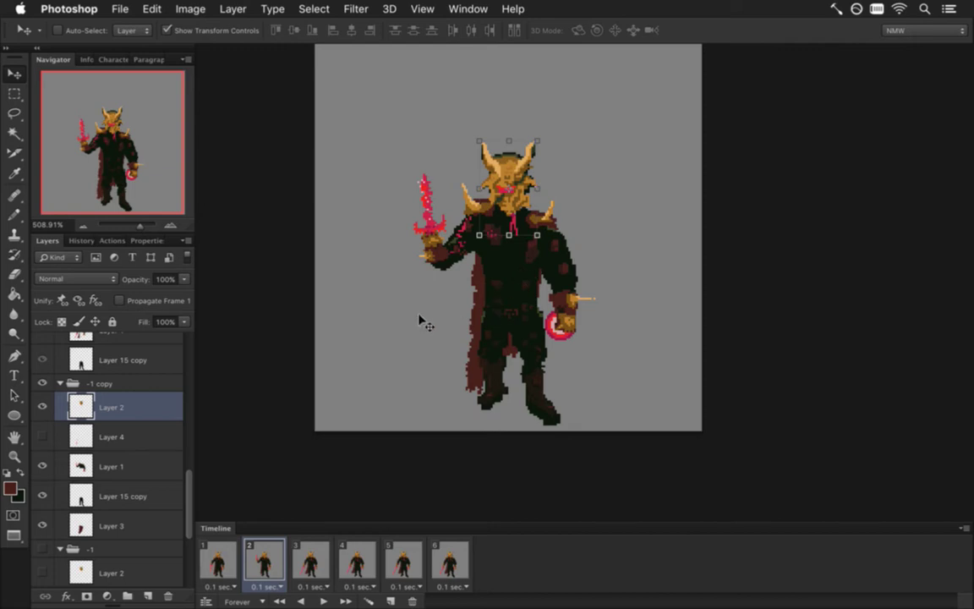
pyautogui.press('m')
pyautogui.click(219, 564)
pyautogui.click(271, 569)
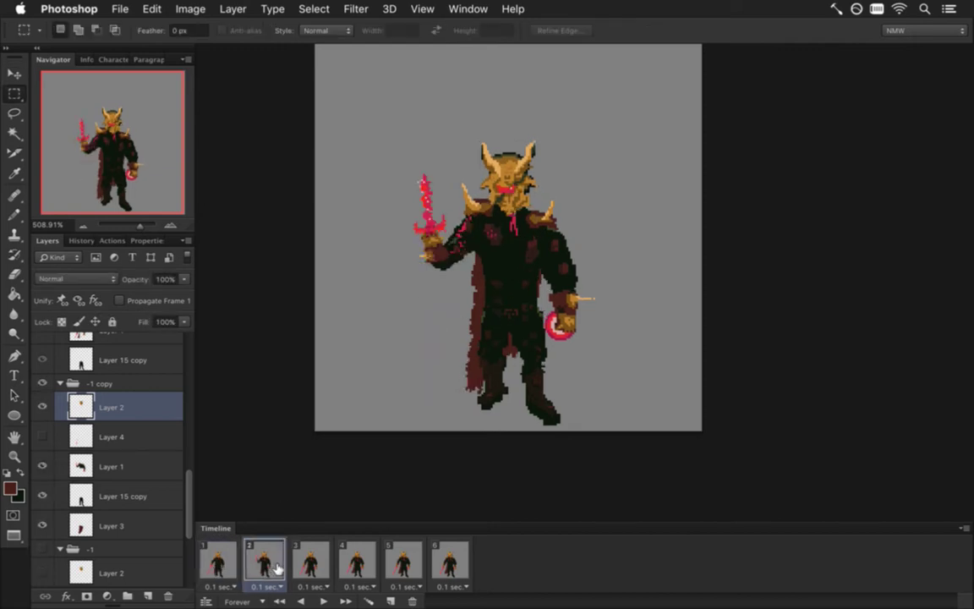
pyautogui.click(234, 564)
pyautogui.click(292, 568)
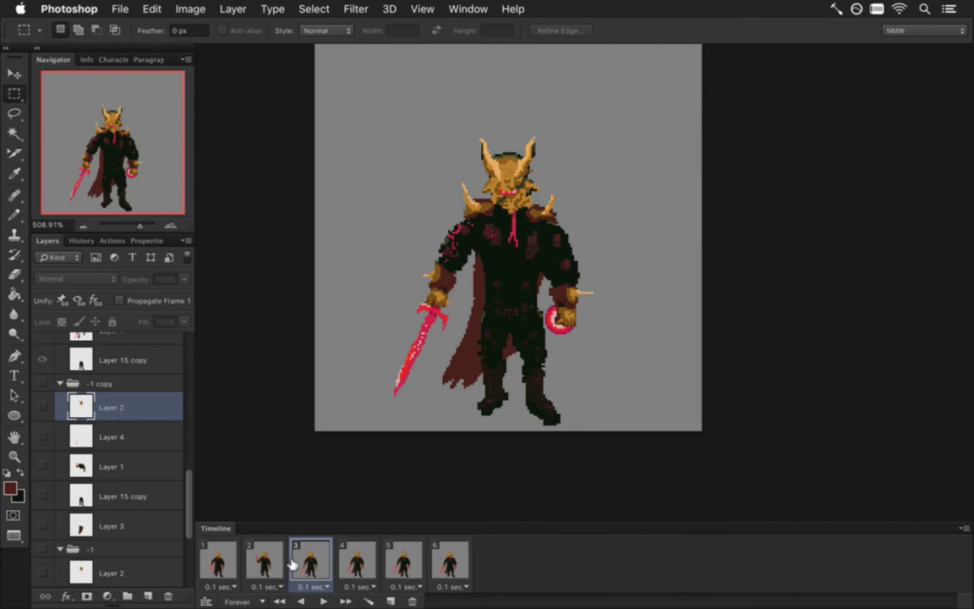
pyautogui.click(217, 560)
pyautogui.click(283, 565)
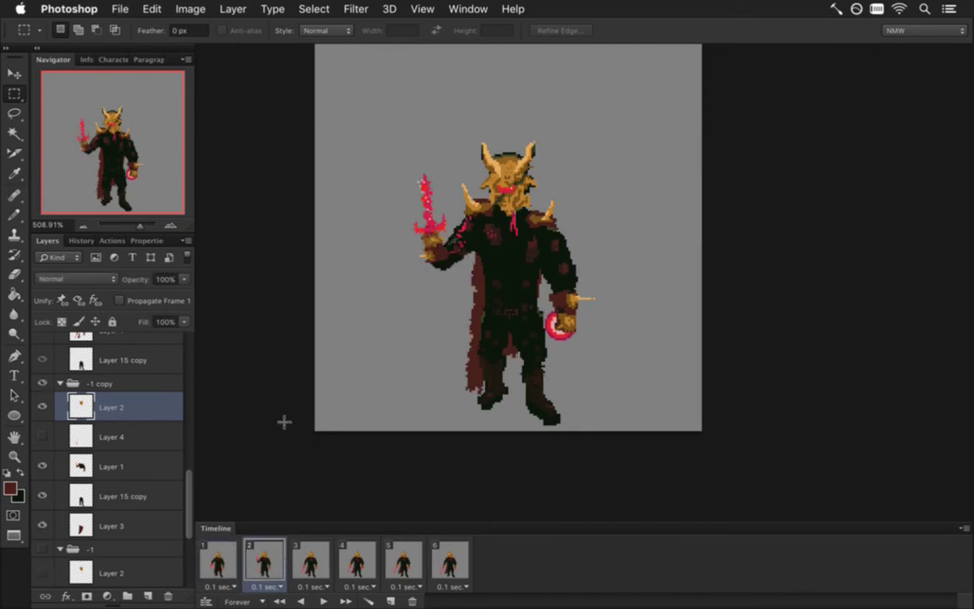
# Step: Sample the light pink highlight color and pencil highlight pixels on the mask's eyes with a 1 px brush
pyautogui.scroll(5, 508, 205)
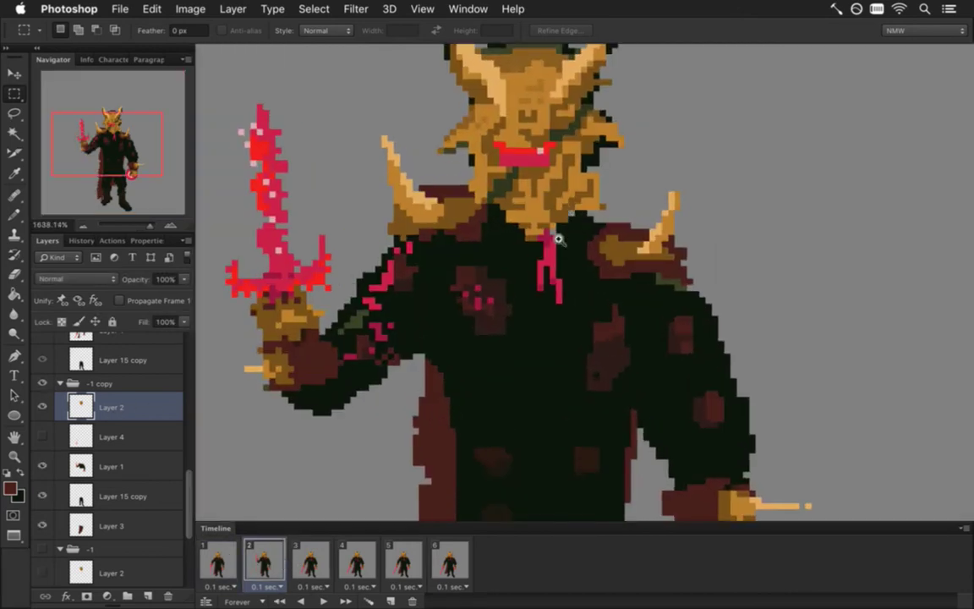
pyautogui.press('i')
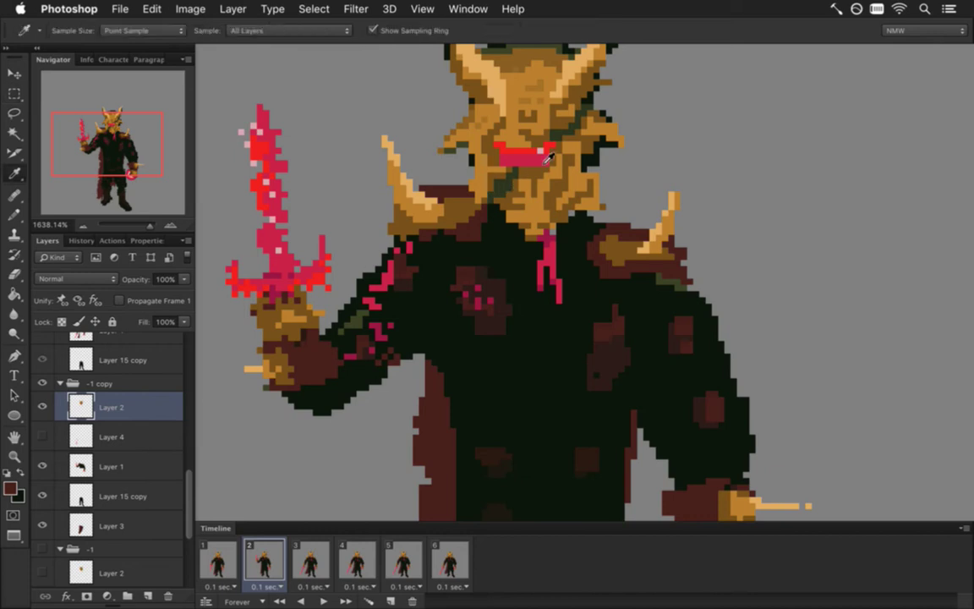
pyautogui.click(484, 136)
pyautogui.press('b')
pyautogui.press('[')
pyautogui.press('[')
pyautogui.press('[')
pyautogui.press('[')
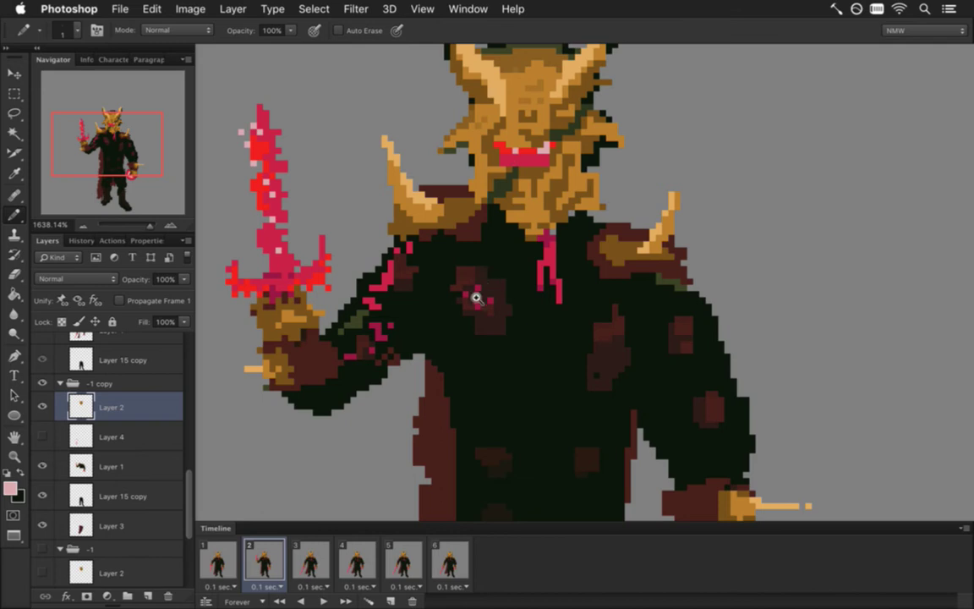
pyautogui.scroll(-4, 474, 296)
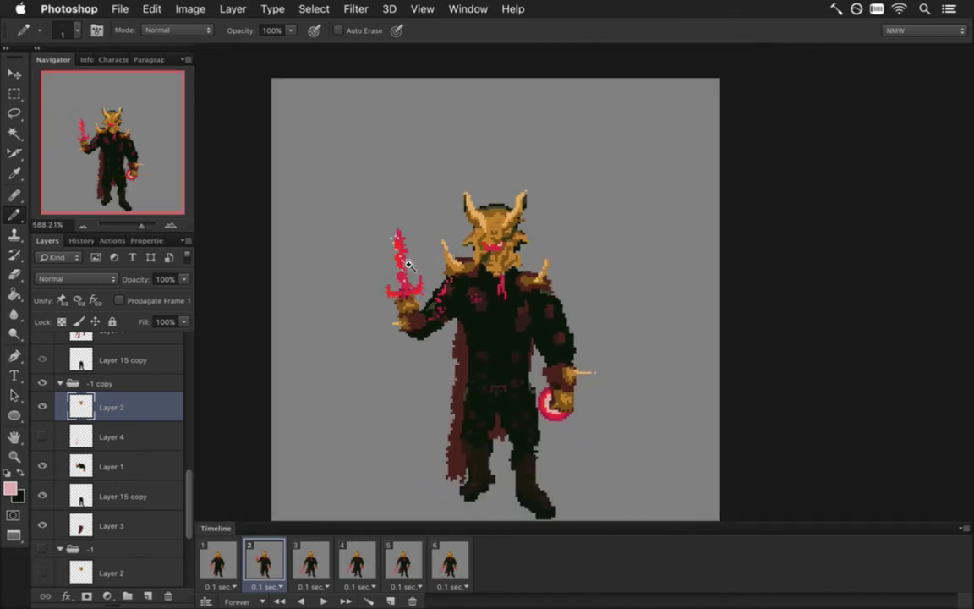
# Step: On Layer 1, erase the stray pixels beside the sword blade and redraw its edges in sampled crimson and bright red
pyautogui.scroll(2, 370, 241)
pyautogui.click(113, 467)
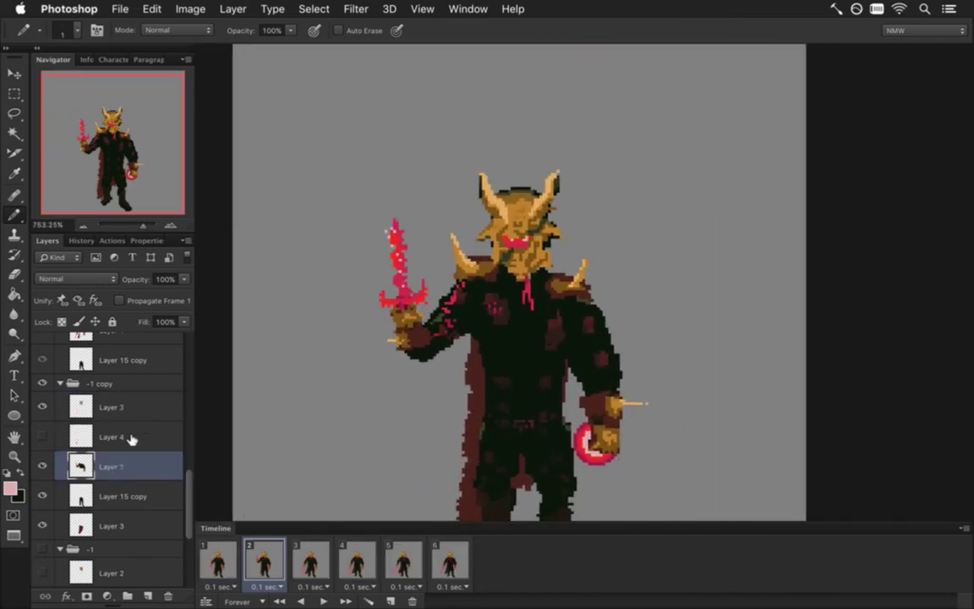
pyautogui.scroll(3, 393, 299)
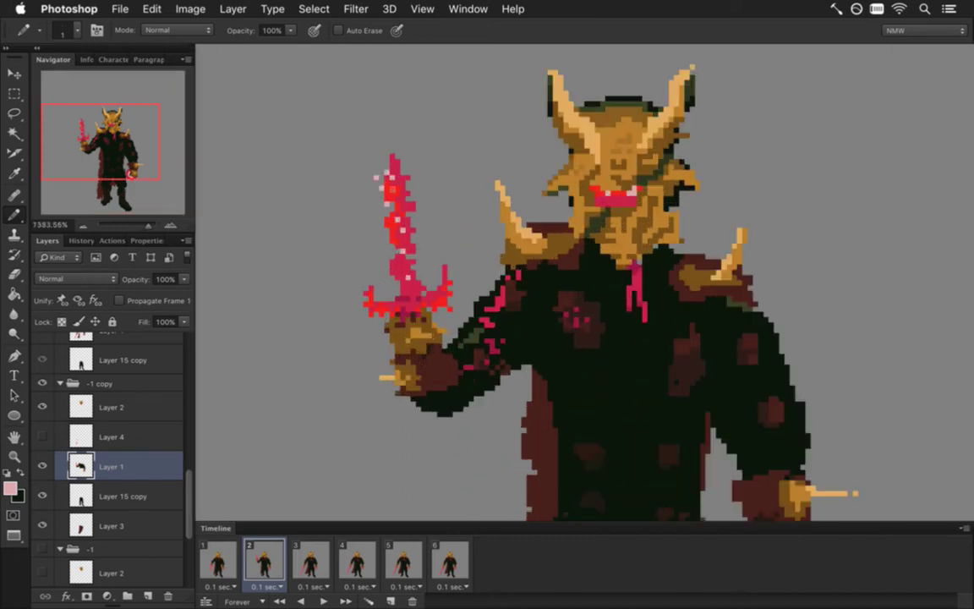
pyautogui.press('e')
pyautogui.press('b')
pyautogui.keyDown('alt'); pyautogui.click(396, 191); pyautogui.keyUp('alt')
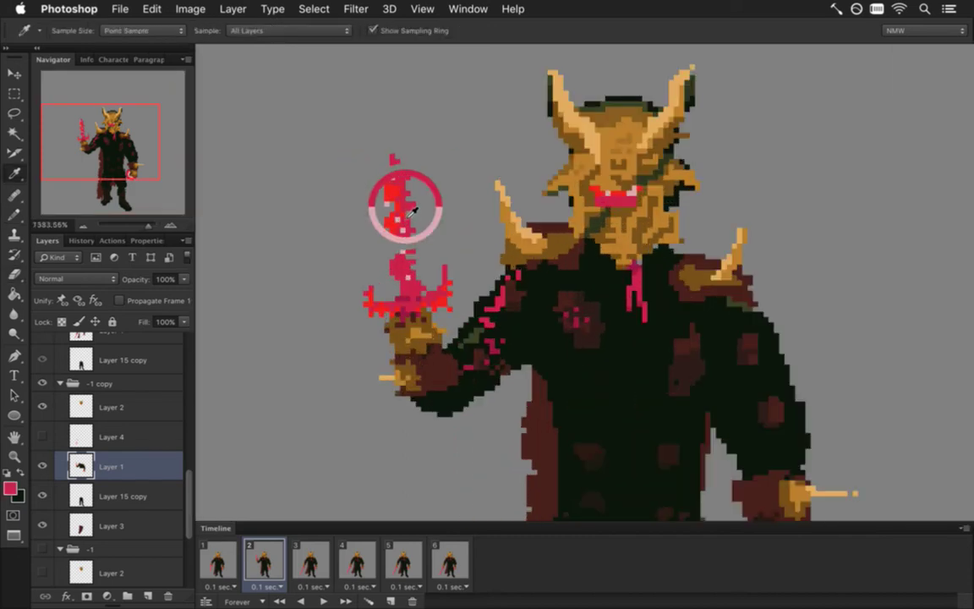
pyautogui.press('e')
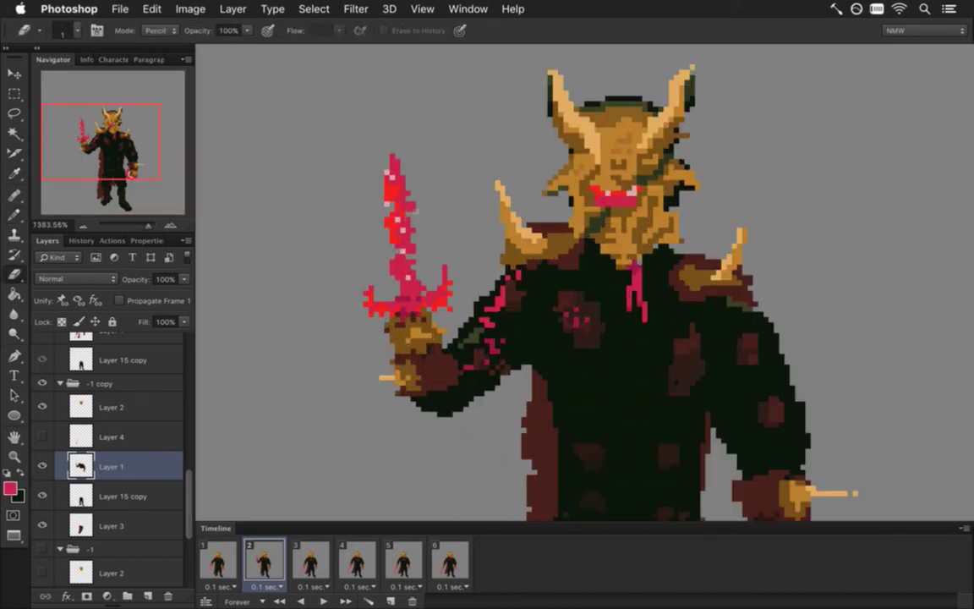
pyautogui.press('b')
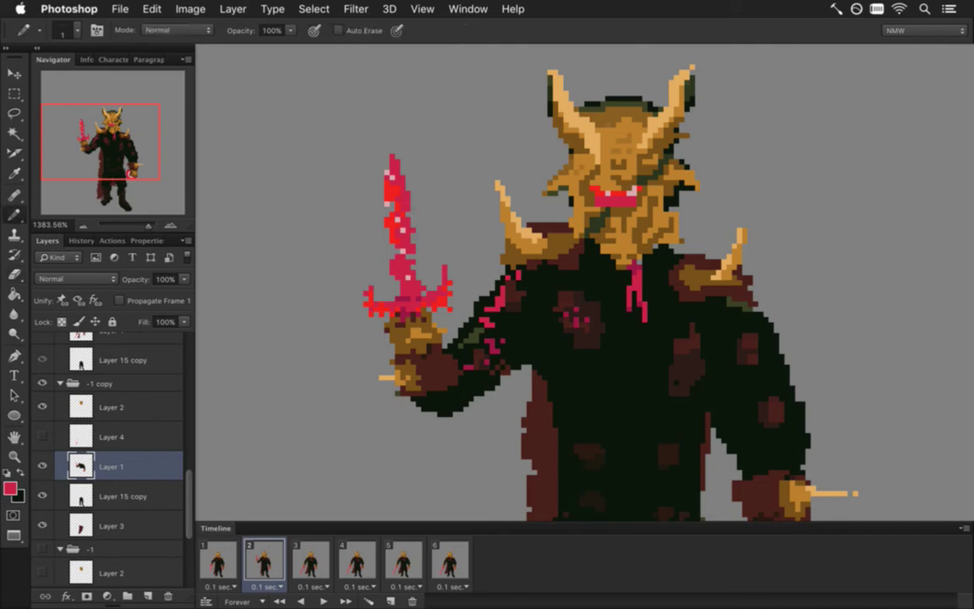
pyautogui.keyDown('alt'); pyautogui.click(390, 196); pyautogui.keyUp('alt')
# Step: Erase the jagged pixels of the sword's crossguard and redraw its upturned ends in bright red and sampled crimson
pyautogui.press('e')
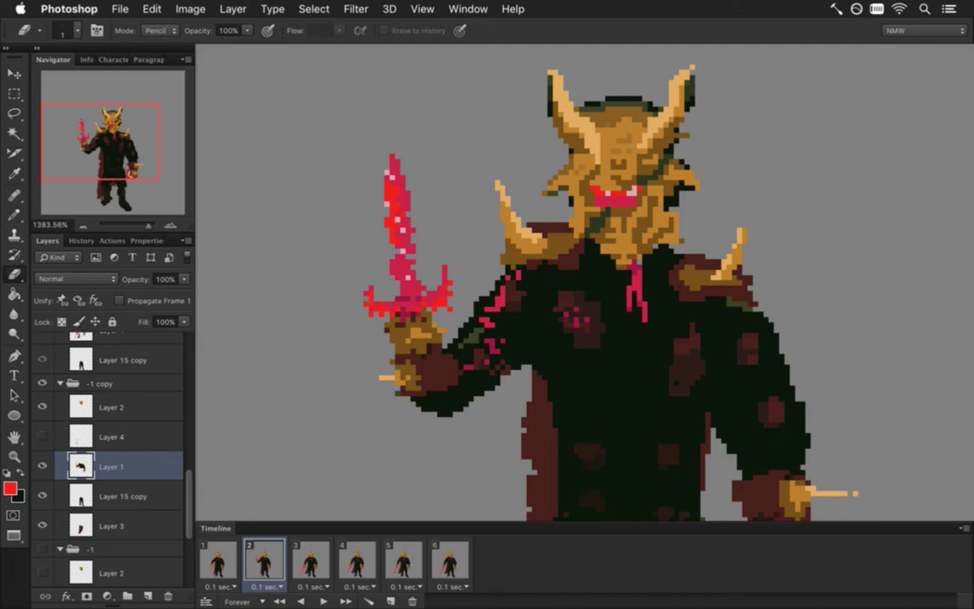
pyautogui.press('b')
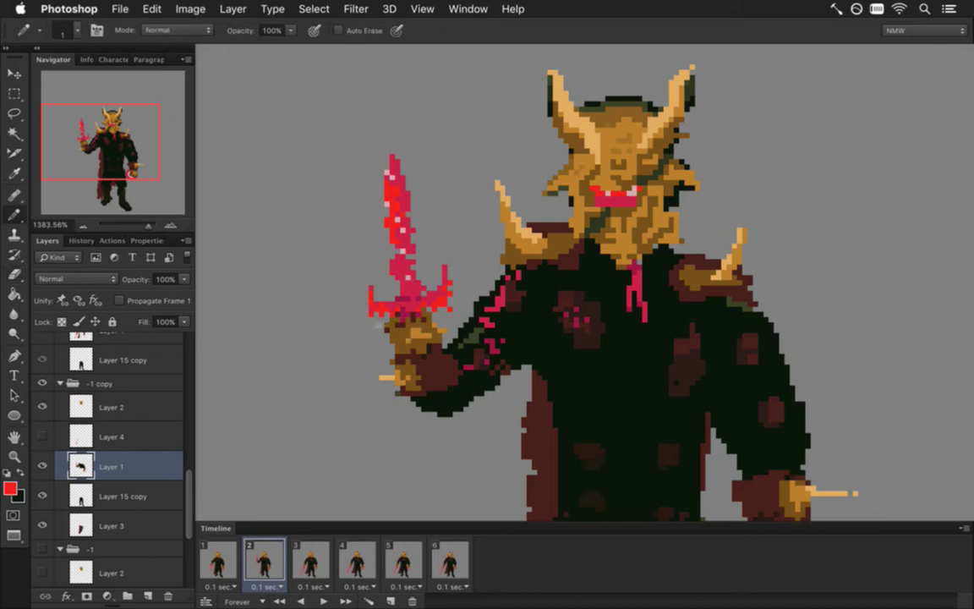
pyautogui.press('e')
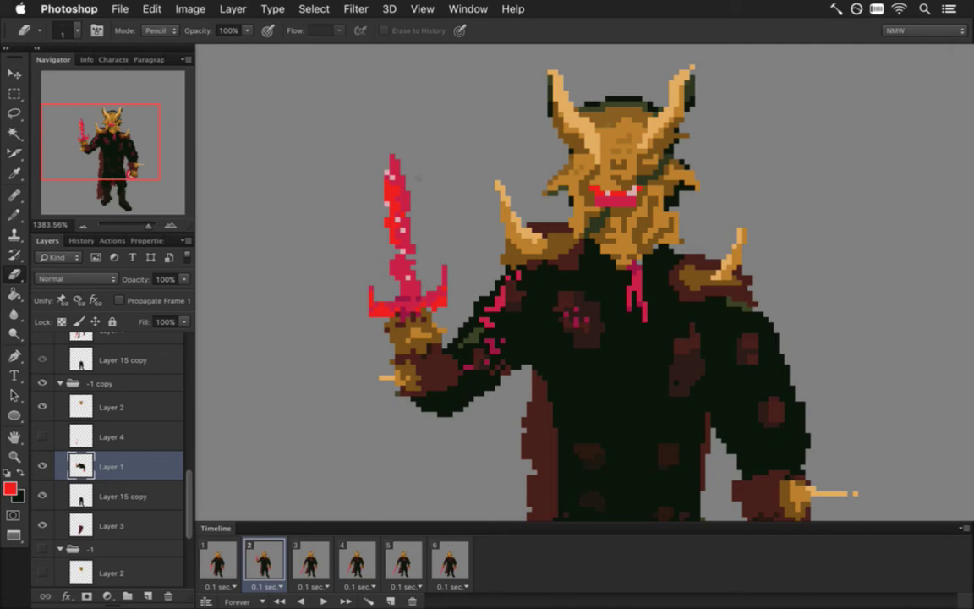
pyautogui.press('i')
pyautogui.press('b')
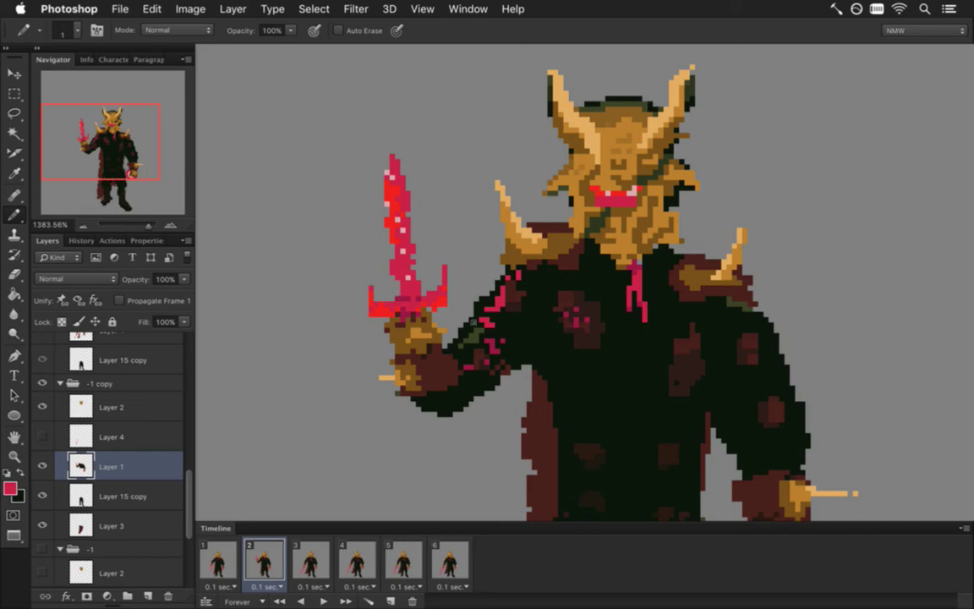
pyautogui.scroll(-3, 423, 289)
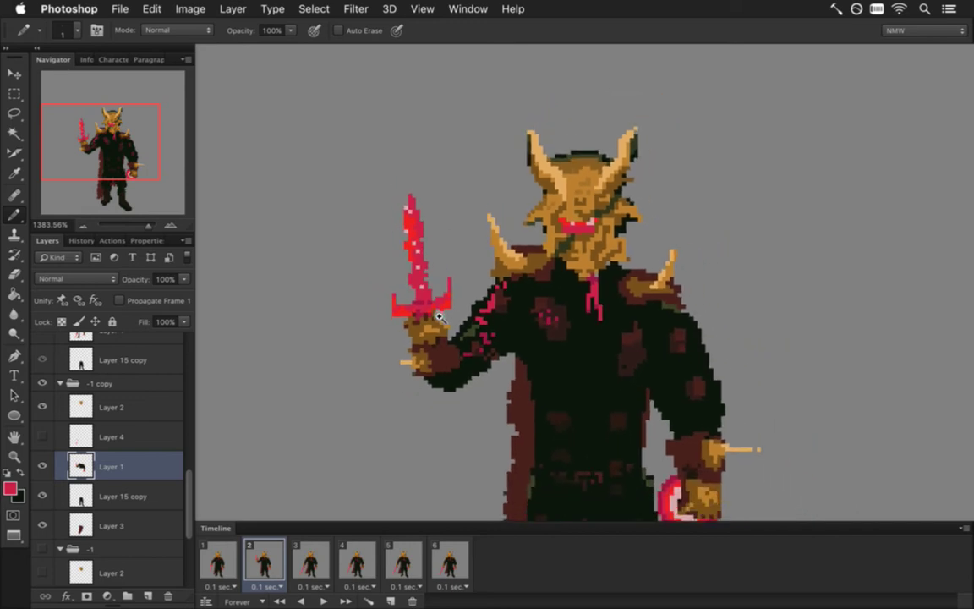
# Step: Retouch the highlight pixels near the tip of the raised sword with sampled light pink and crimson, and save the file
pyautogui.scroll(-1, 439, 316)
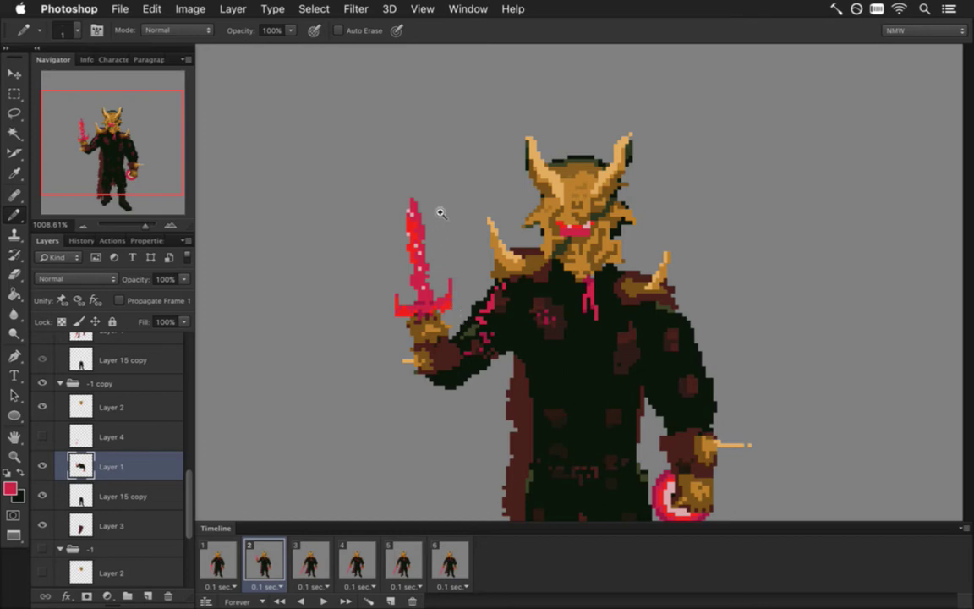
pyautogui.scroll(2, 439, 254)
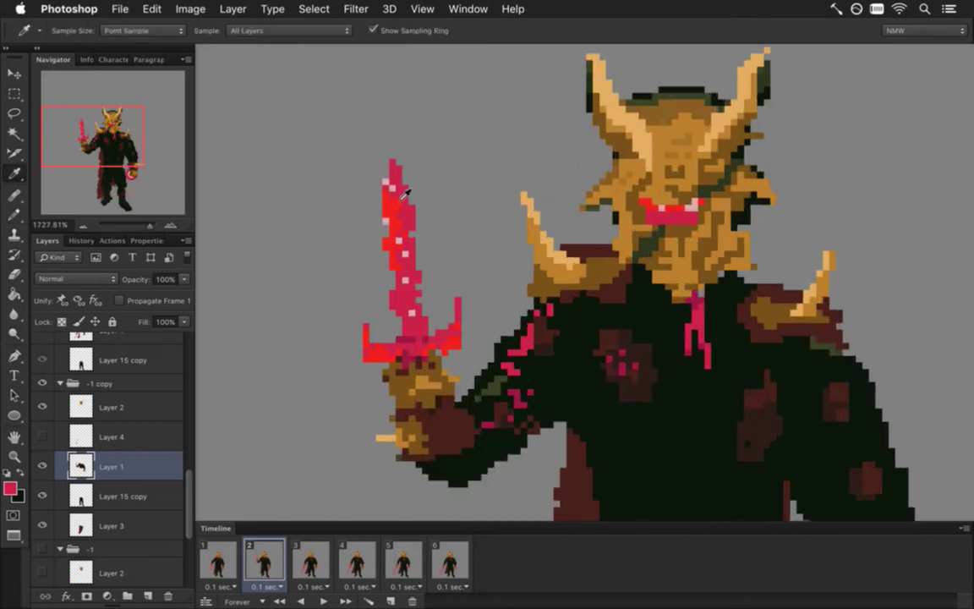
pyautogui.keyDown('alt'); pyautogui.click(392, 181); pyautogui.keyUp('alt')
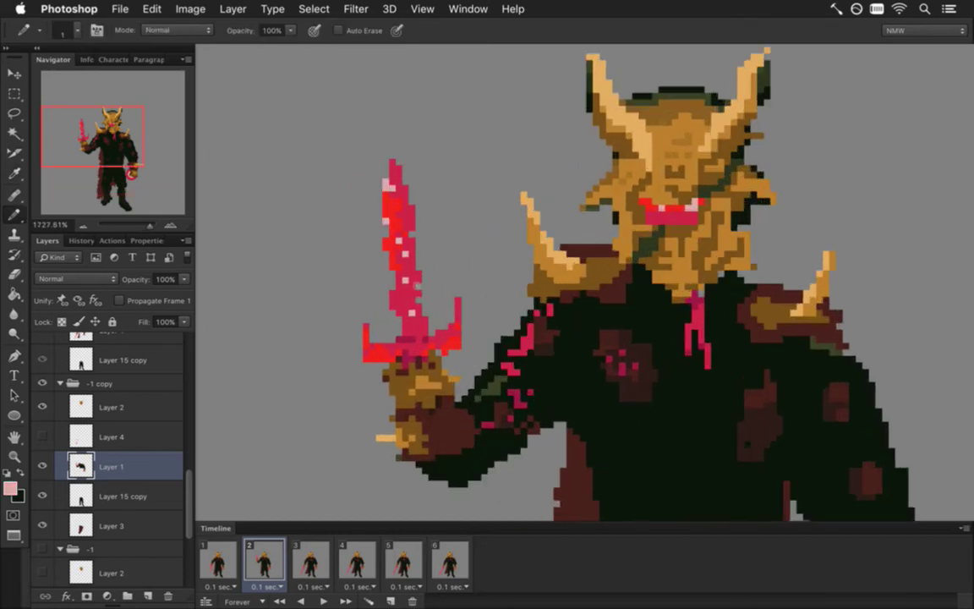
pyautogui.keyDown('alt'); pyautogui.click(392, 169); pyautogui.keyUp('alt')
pyautogui.scroll(-5, 438, 314)
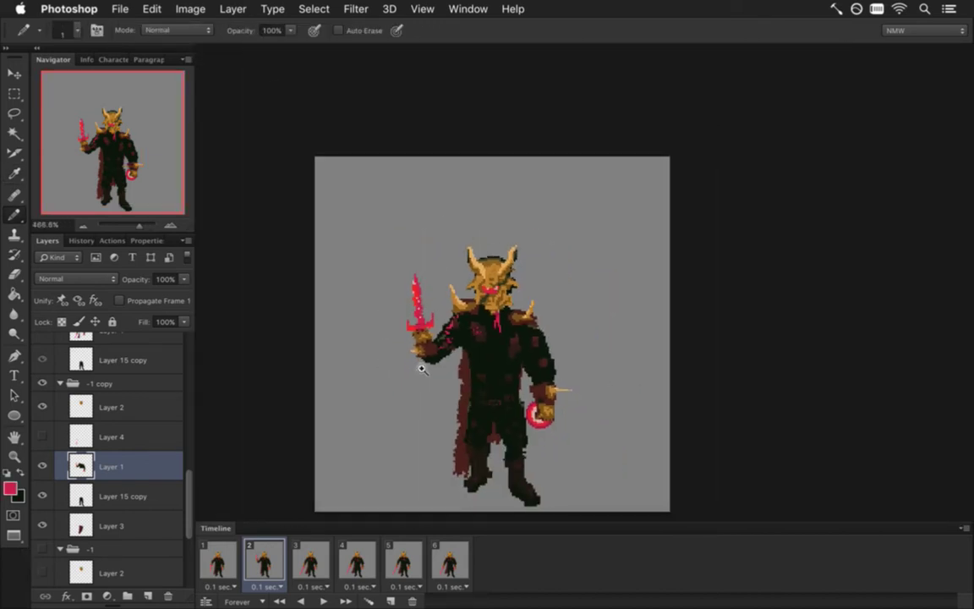
pyautogui.press('super+s')
# Step: Show Layer 4 in the -1 copy group and delete its entire faded sword sketch
pyautogui.click(85, 405)
pyautogui.click(87, 525)
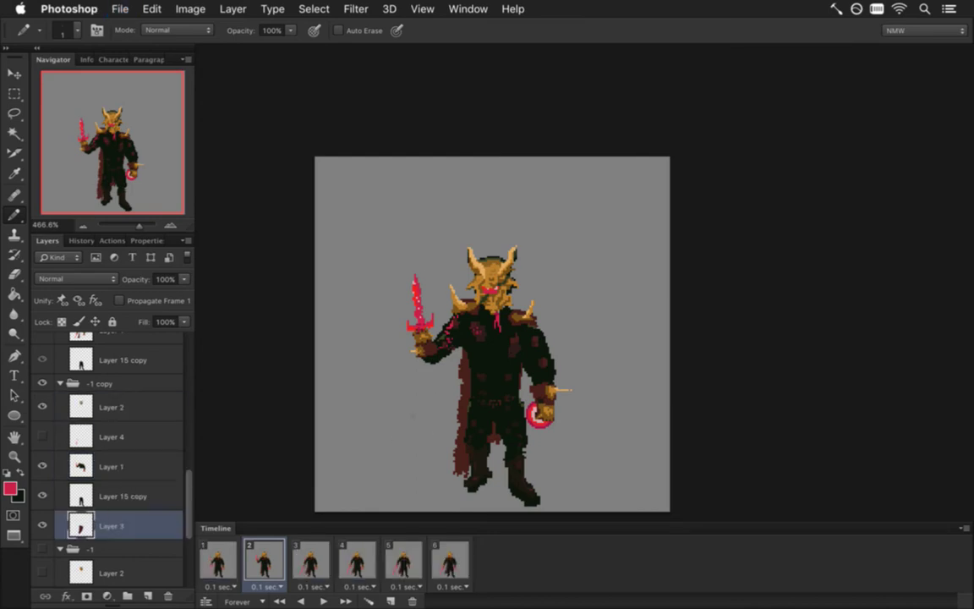
pyautogui.click(42, 436)
pyautogui.click(55, 436)
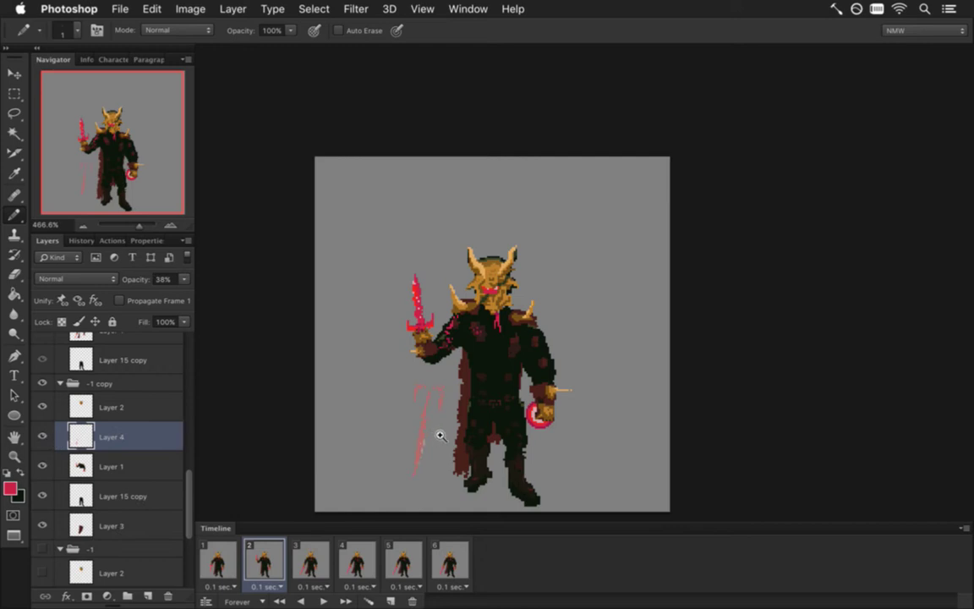
pyautogui.scroll(3, 452, 441)
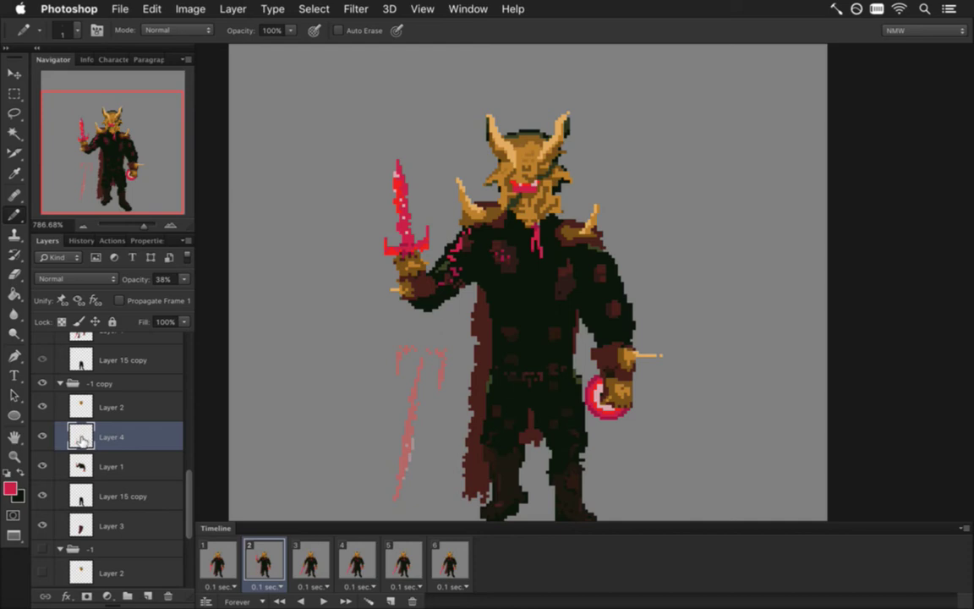
pyautogui.press('super+a')
pyautogui.press('Delete')
pyautogui.press('m')
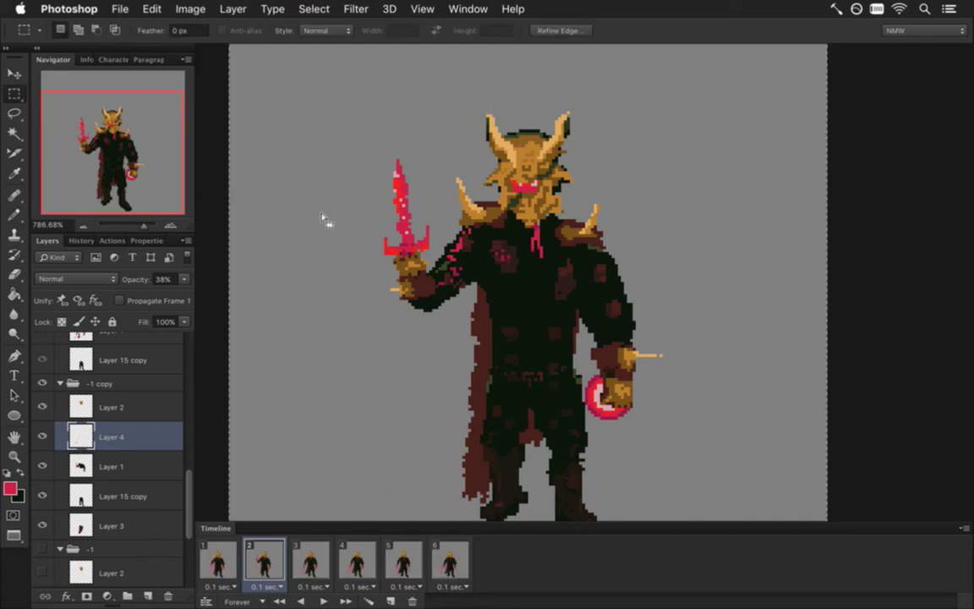
# Step: Sample the sword's bright red and marquee the lower blade area in frame 1 as a position guide for frame 2
pyautogui.press('i')
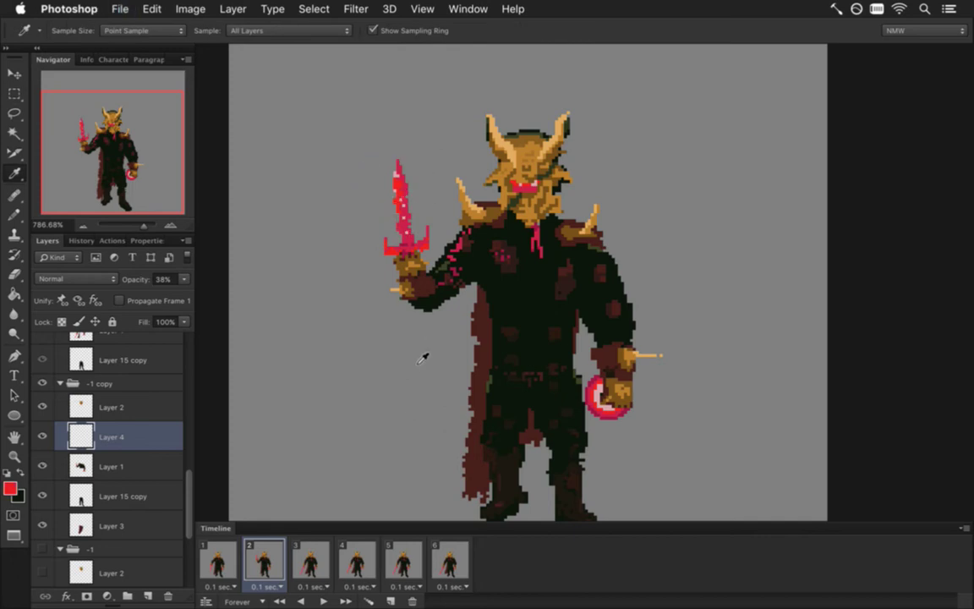
pyautogui.click(218, 560)
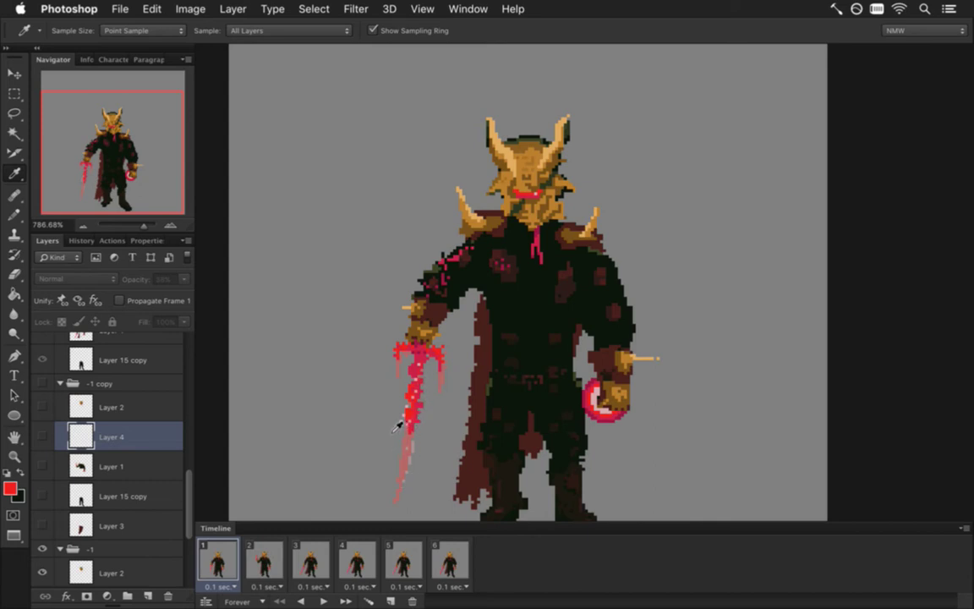
pyautogui.press('m')
pyautogui.moveTo(387, 395); pyautogui.dragTo(436, 431)
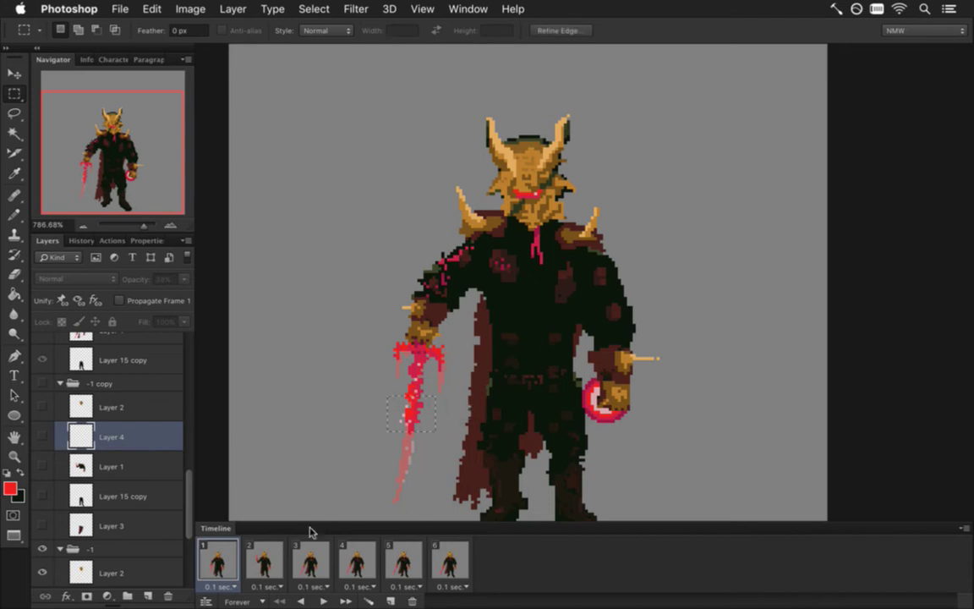
pyautogui.click(263, 564)
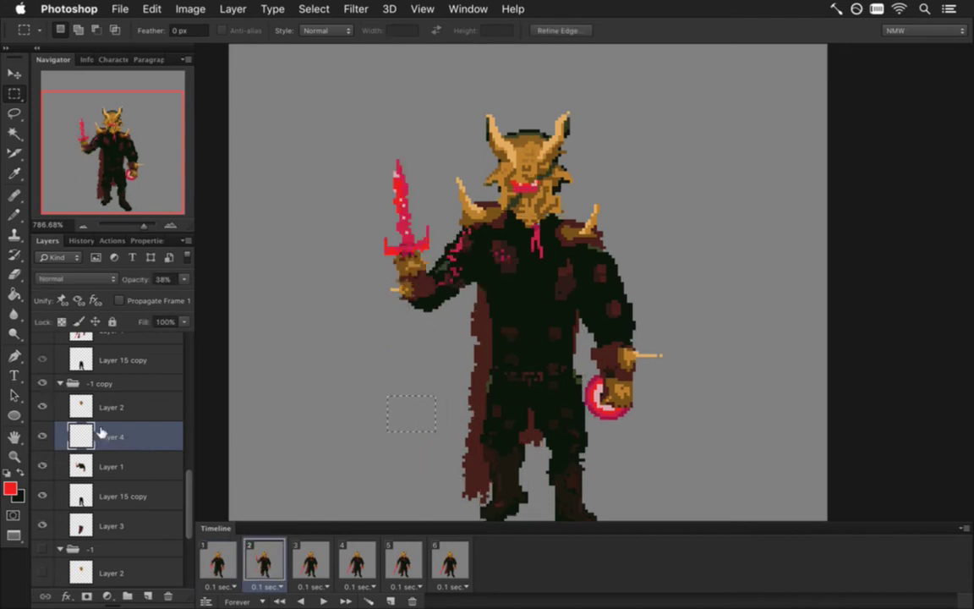
# Step: Pencil a thin bright red motion trail on Layer 4 from the raised blade down to the marked area, with layer opacity at 100%
pyautogui.press('b')
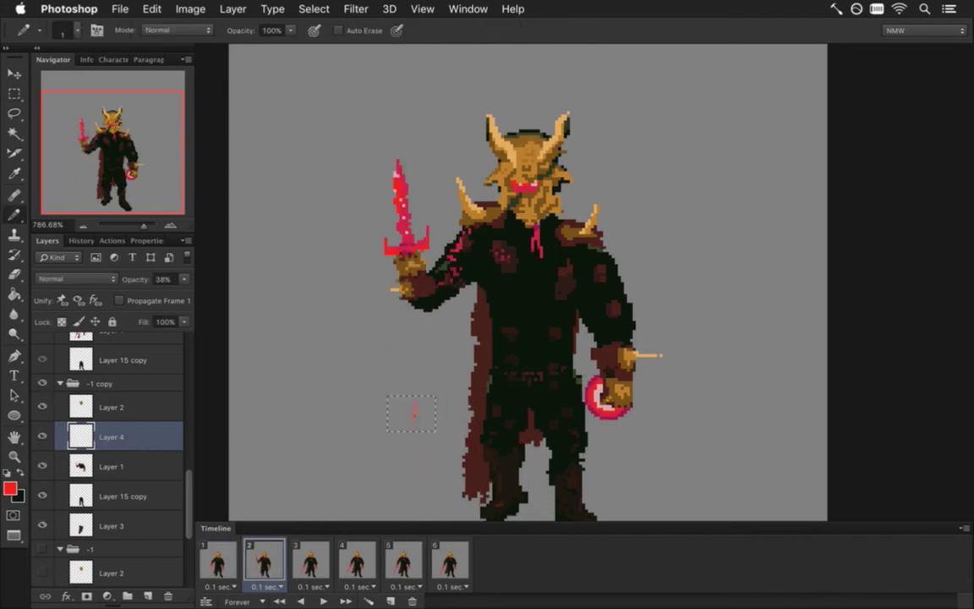
pyautogui.moveTo(409, 403); pyautogui.dragTo(414, 421)
pyautogui.hotkey('ctrl', 'd')
pyautogui.hotkey('ctrl', 'z')
pyautogui.click(183, 279)
pyautogui.moveTo(148, 294); pyautogui.dragTo(190, 293)
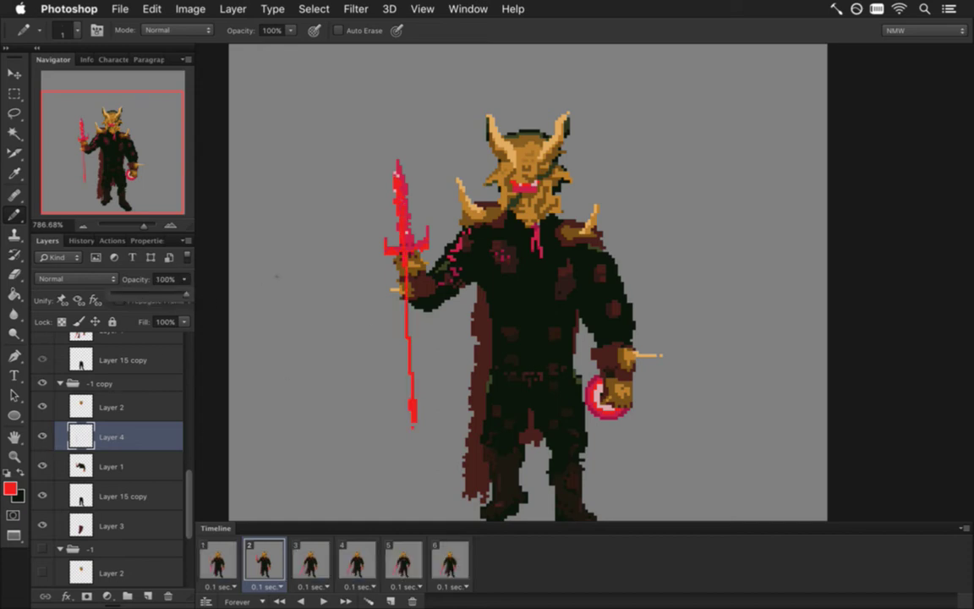
# Step: Hide Layer 1 while adding light pink highlight pixels, sampled from the mask's eyes, along the red trail, and show Layer 1 again
pyautogui.click(42, 466)
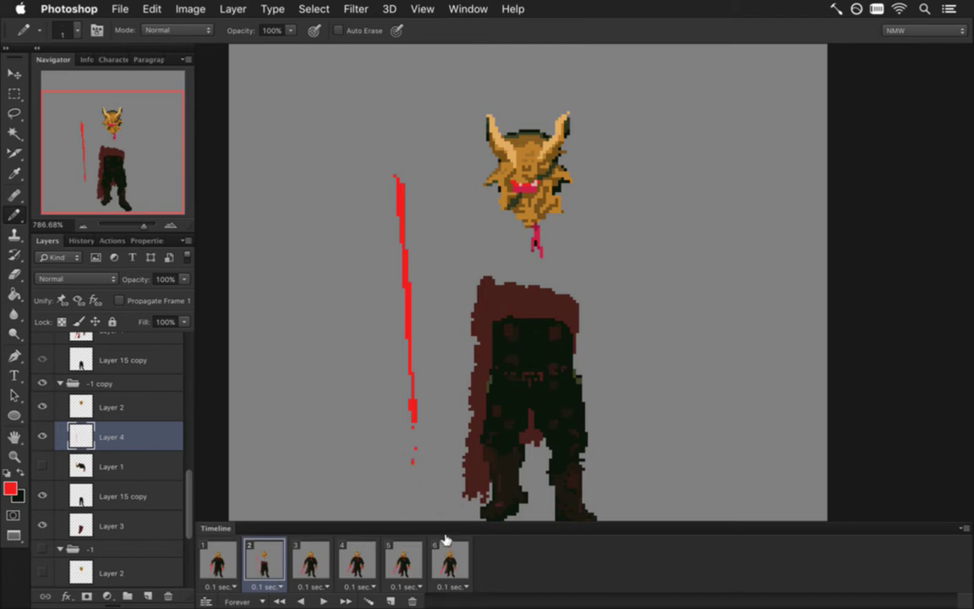
pyautogui.press('i')
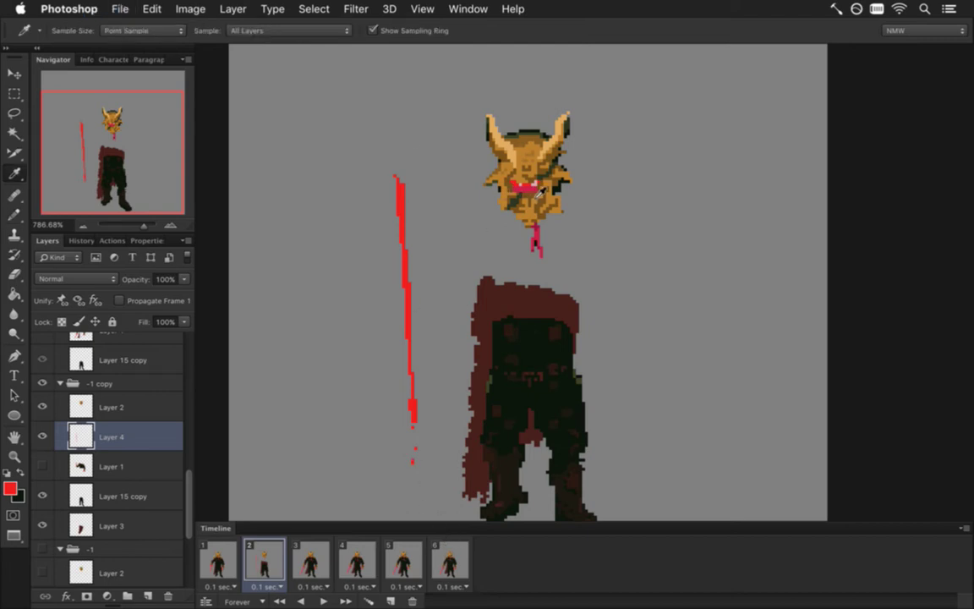
pyautogui.click(536, 196)
pyautogui.press('b')
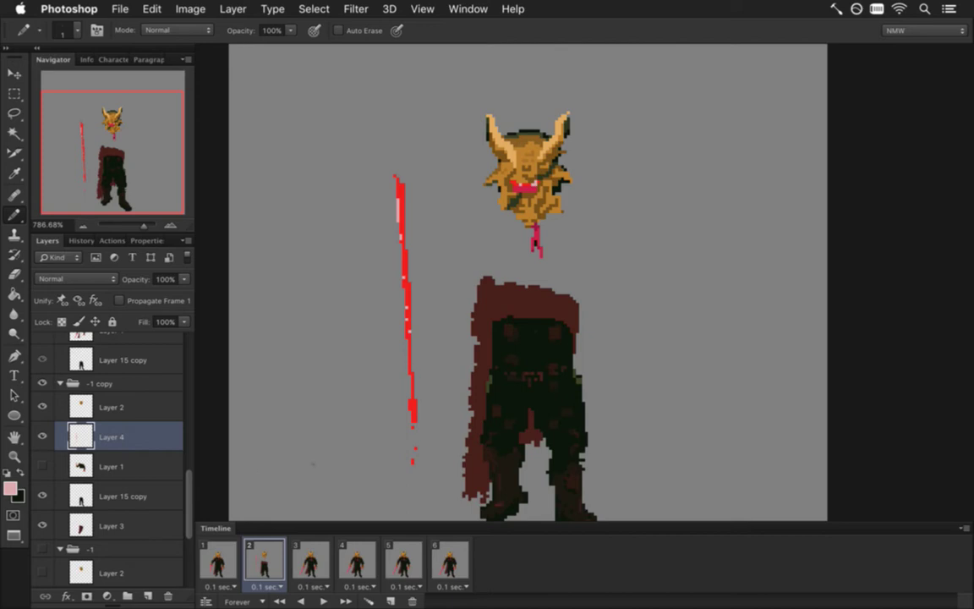
pyautogui.click(42, 466)
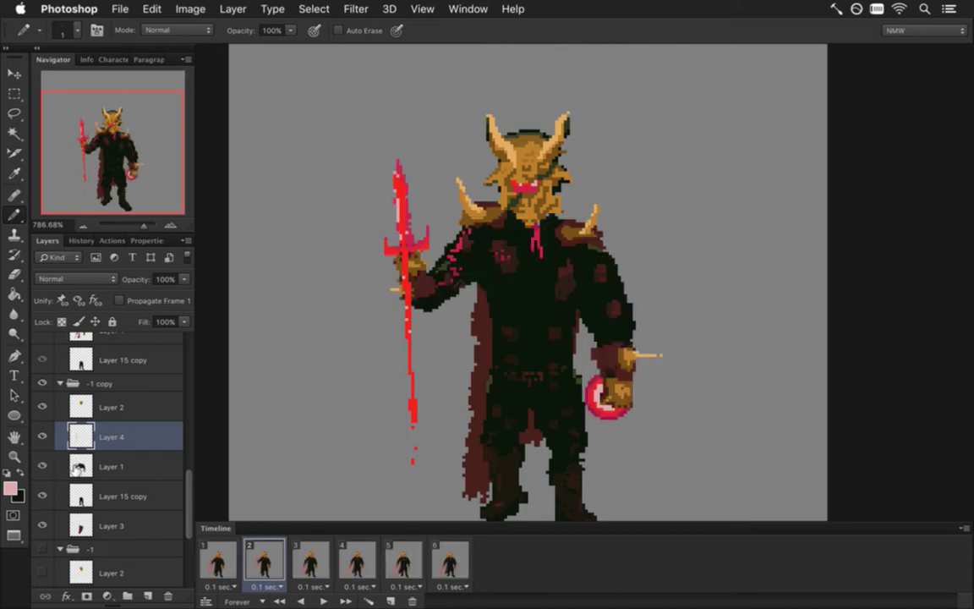
# Step: Lower the trail's opacity on Layer 4 to 53% and compare the pose with frame 1
pyautogui.click(184, 279)
pyautogui.moveTo(187, 294); pyautogui.dragTo(152, 298)
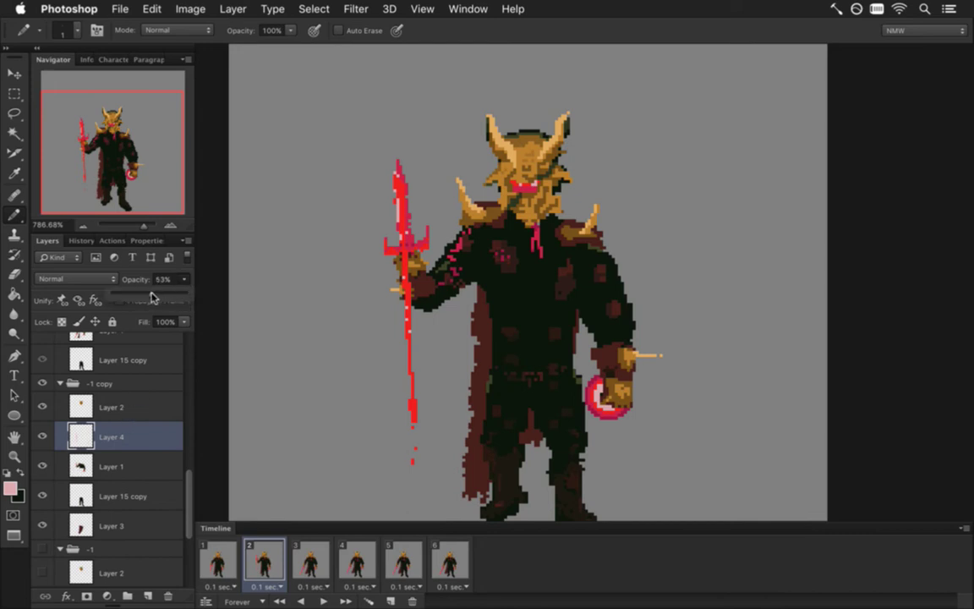
pyautogui.click(218, 560)
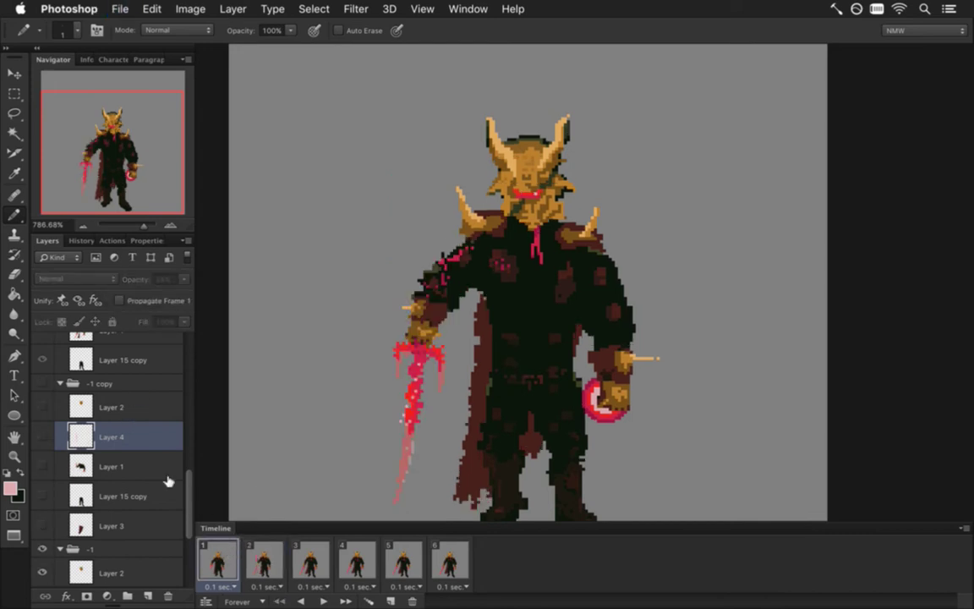
# Step: Select Layer 4 in the -1 group and activate the rectangular marquee tool
pyautogui.scroll(-4, 169, 436)
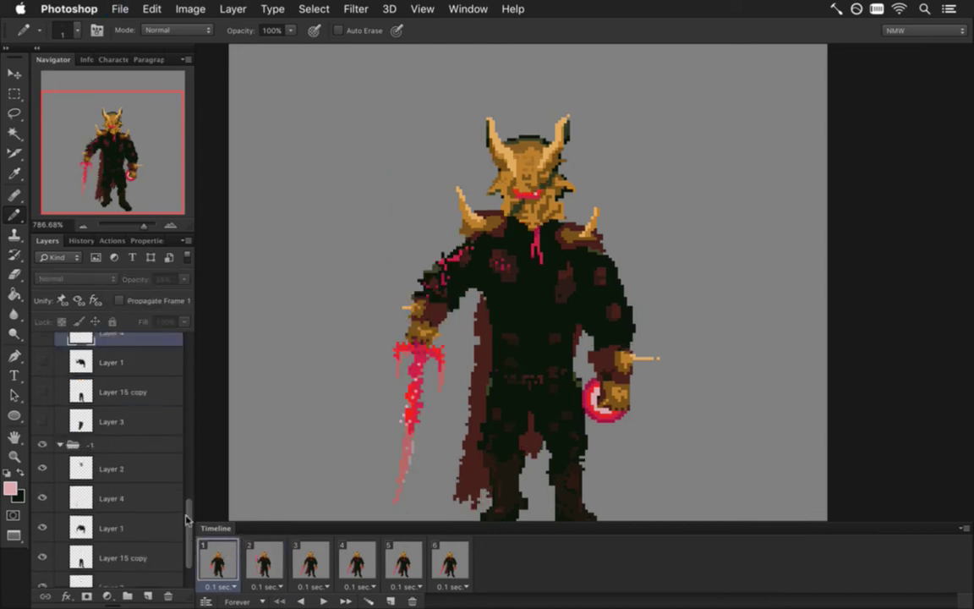
pyautogui.click(106, 481)
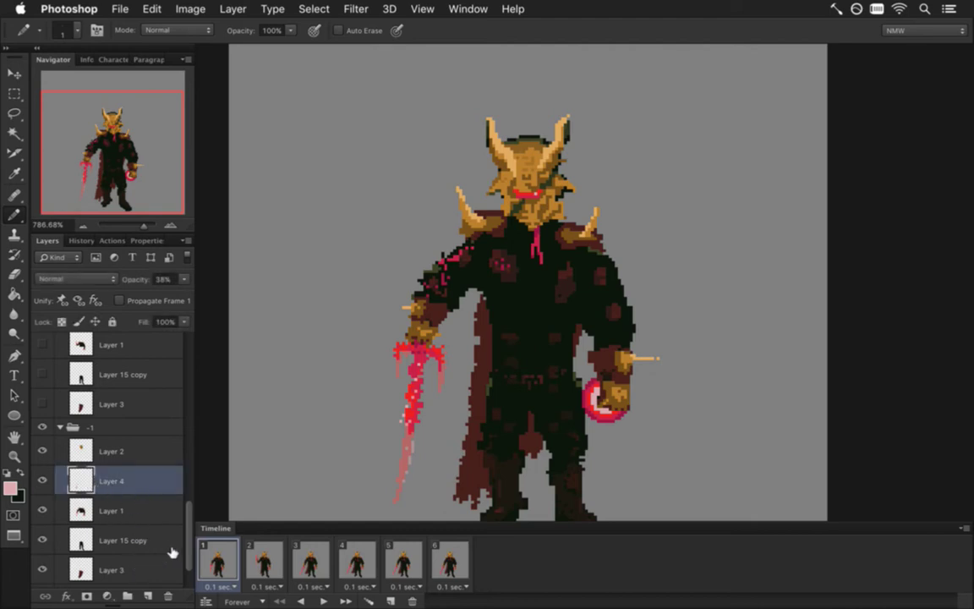
pyautogui.press('m')
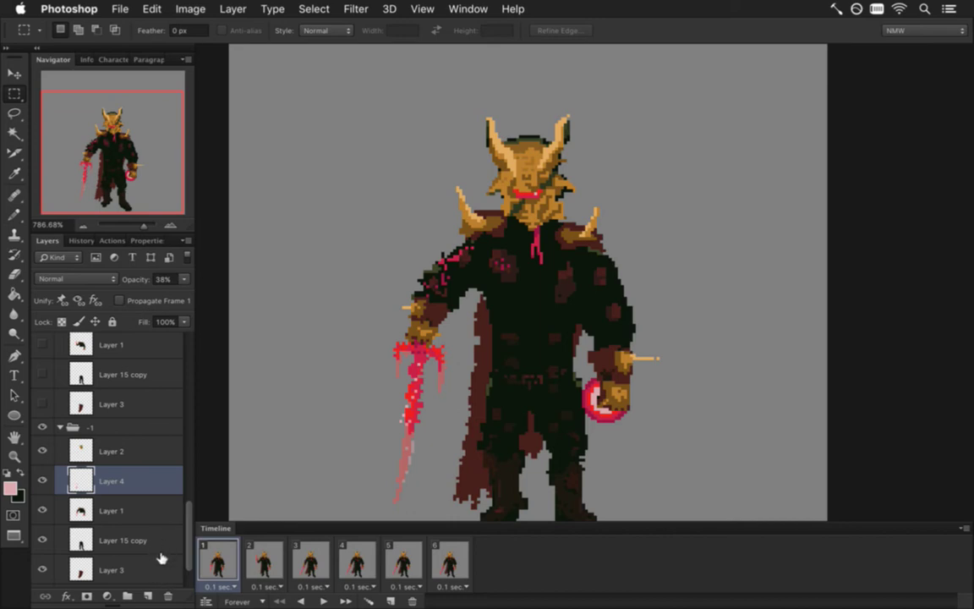
# Step: Switch to System Preferences and open the Mouse & Trackpad section of the Accessibility settings
pyautogui.press('super')
pyautogui.press('super')
pyautogui.click(19, 8)
pyautogui.click(101, 54)
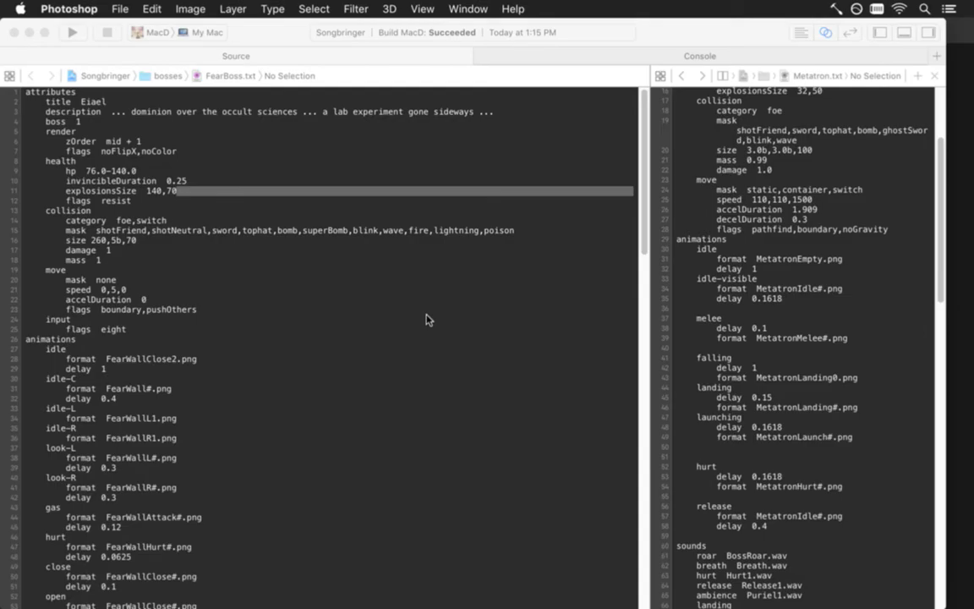
pyautogui.click(786, 381)
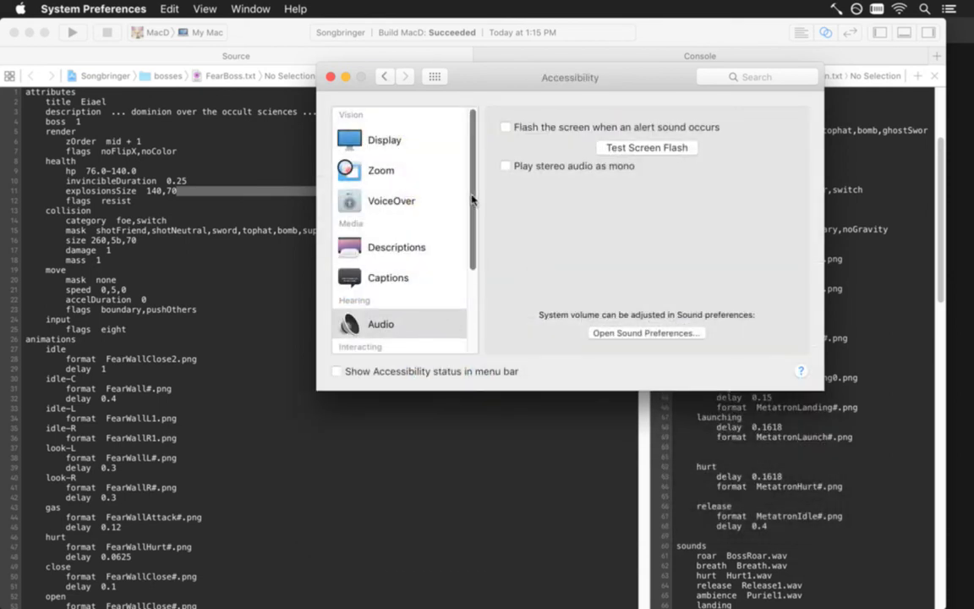
pyautogui.scroll(-4, 443, 285)
pyautogui.click(397, 245)
pyautogui.click(441, 274)
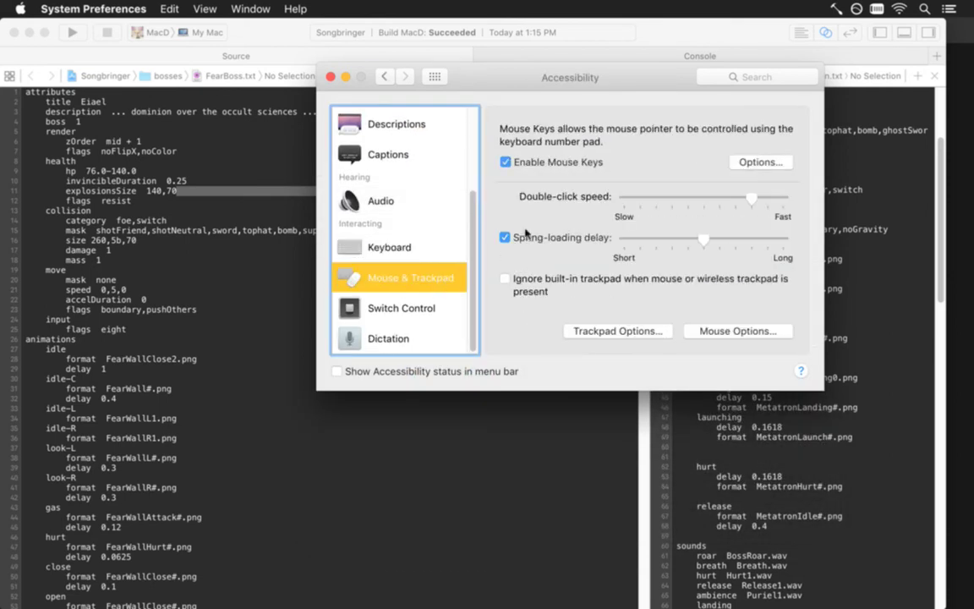
# Step: Enable the Option-key toggle for Mouse Keys, close the preferences and return to Photoshop
pyautogui.click(759, 161)
pyautogui.click(432, 111)
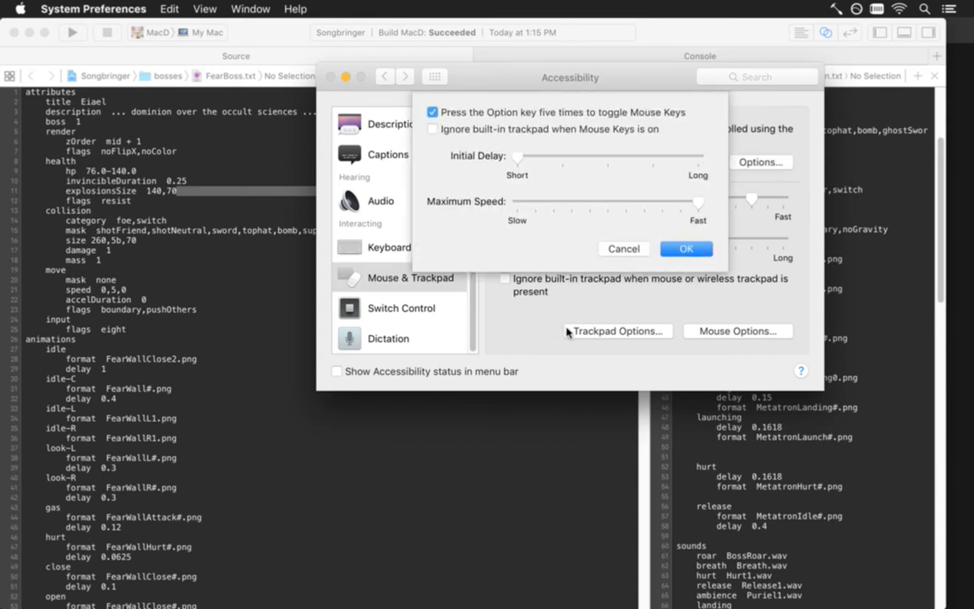
pyautogui.press('Return')
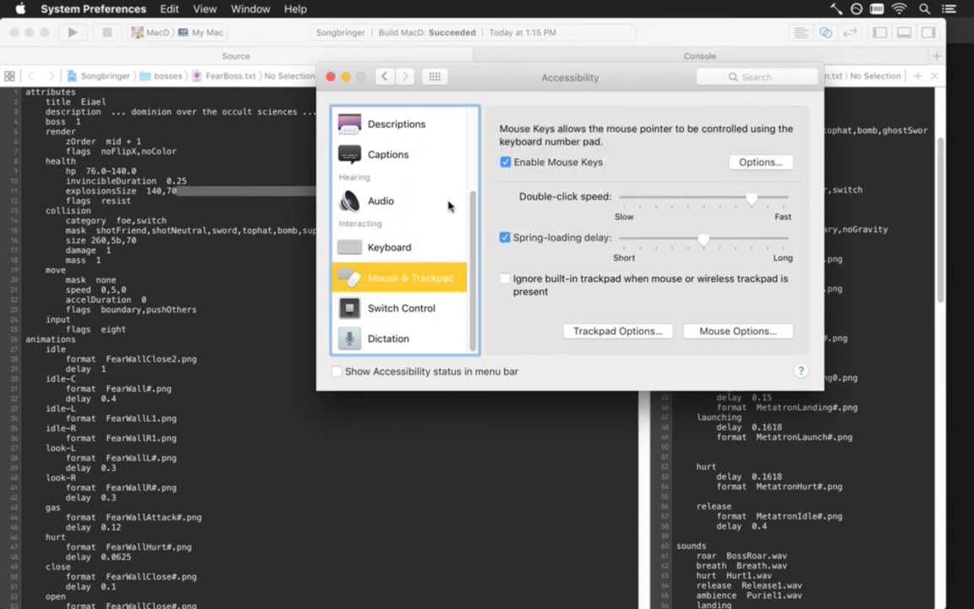
pyautogui.click(330, 77)
pyautogui.press('super+Tab')
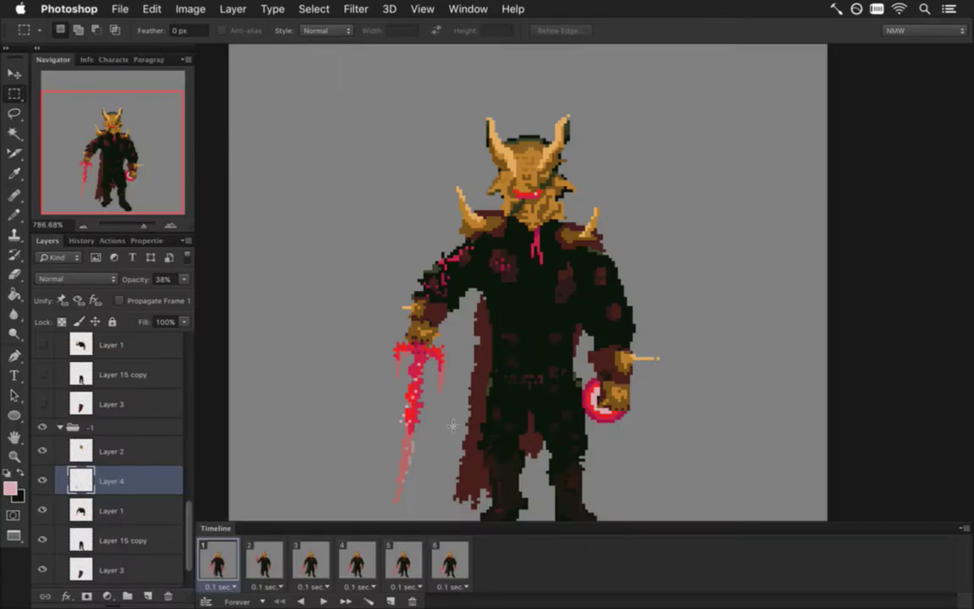
# Step: Set the opacity of Layer 4 in the -1 group to 40% on frame 1
pyautogui.click(264, 560)
pyautogui.click(218, 559)
pyautogui.click(127, 455)
pyautogui.click(134, 475)
pyautogui.press('4')
# Step: On frame 2, set Layer 4 of the -1 copy group to 100% opacity and hide that group's Layer 1
pyautogui.click(261, 559)
pyautogui.click(235, 563)
pyautogui.click(269, 561)
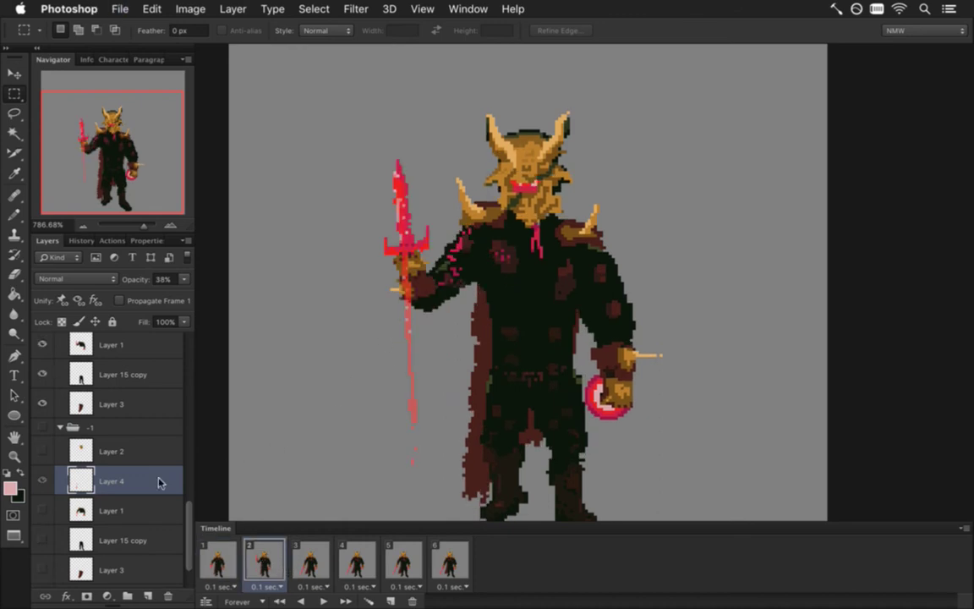
pyautogui.scroll(3, 180, 524)
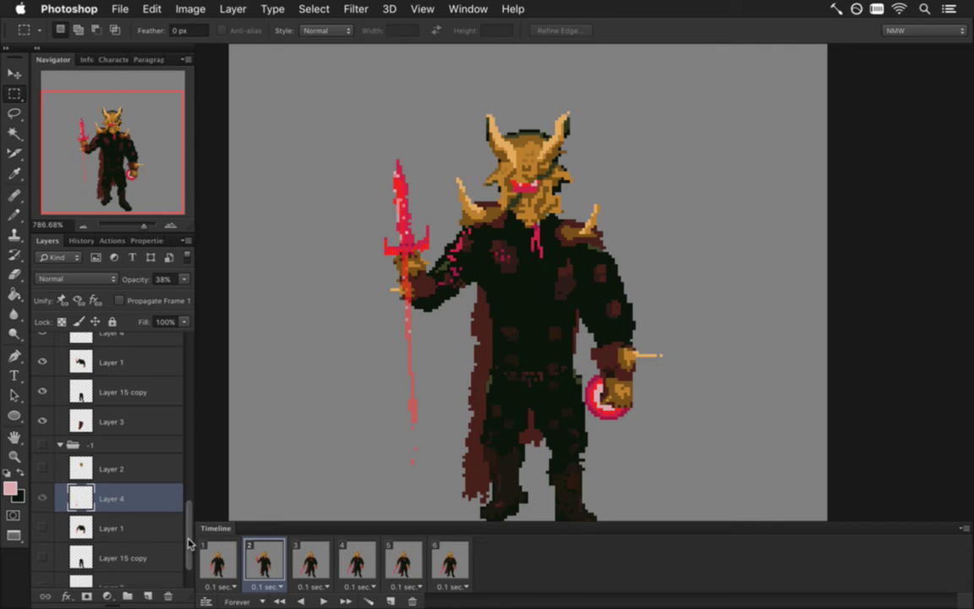
pyautogui.click(132, 409)
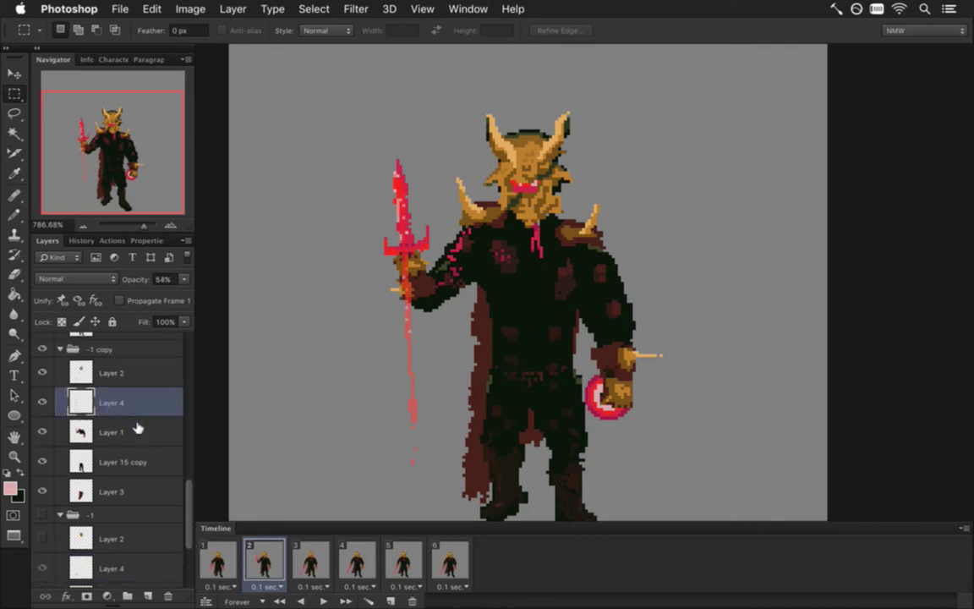
pyautogui.press('0')
pyautogui.click(42, 432)
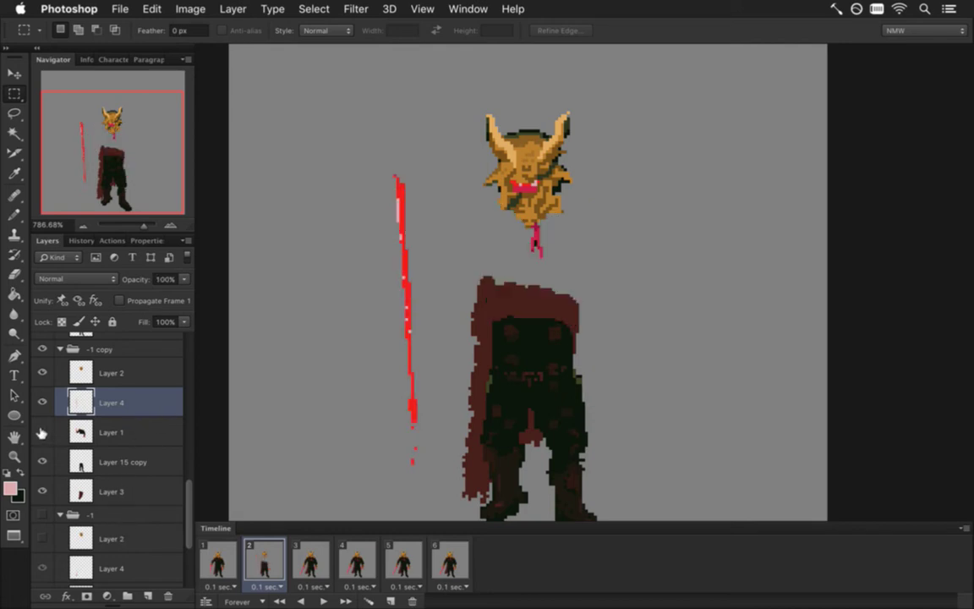
# Step: Sample the red of the sword trail and widen the trail on Layer 4 with the Pencil tool
pyautogui.press('i')
pyautogui.click(402, 191)
pyautogui.press('b')
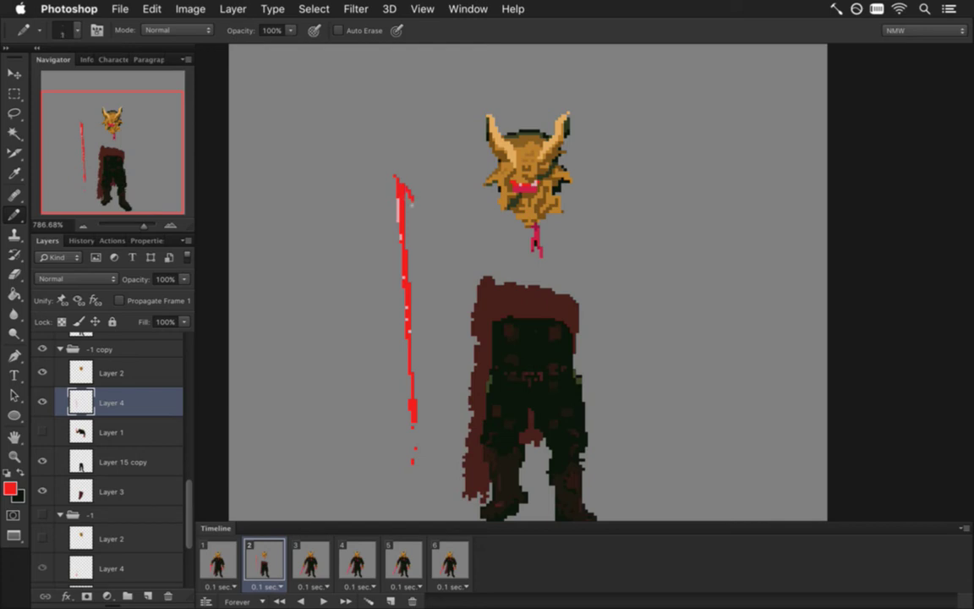
pyautogui.moveTo(410, 198); pyautogui.dragTo(410, 231)
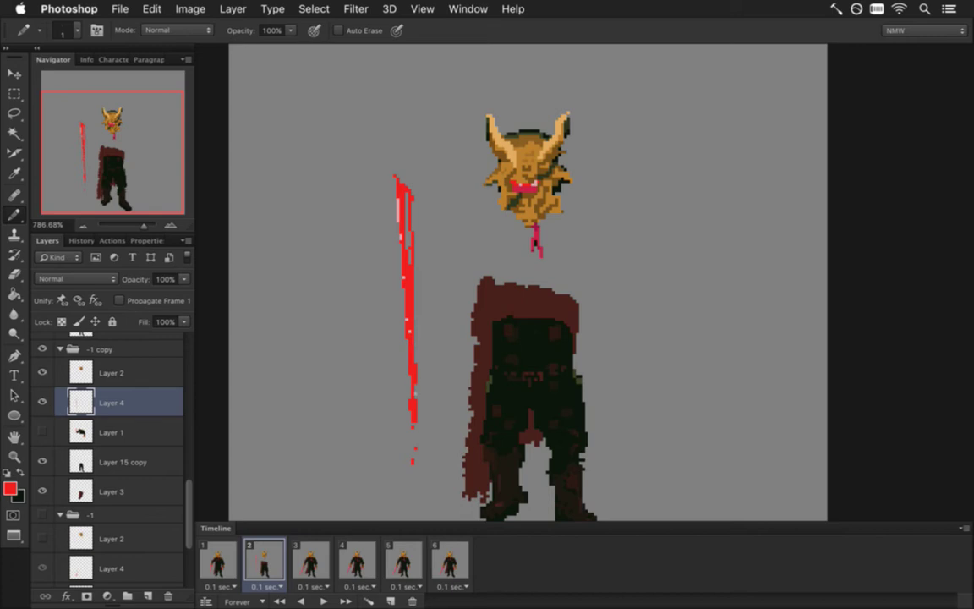
pyautogui.moveTo(407, 195); pyautogui.dragTo(407, 236)
# Step: Set the sword trail layer's opacity to 40% and show Layer 1 of the -1 copy group again
pyautogui.press('m')
pyautogui.press('4')
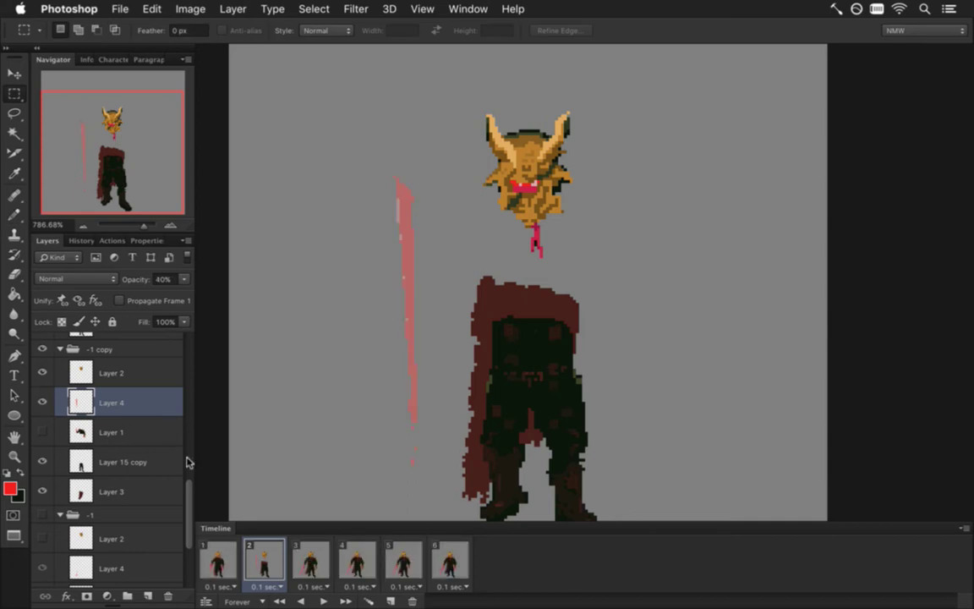
pyautogui.click(42, 429)
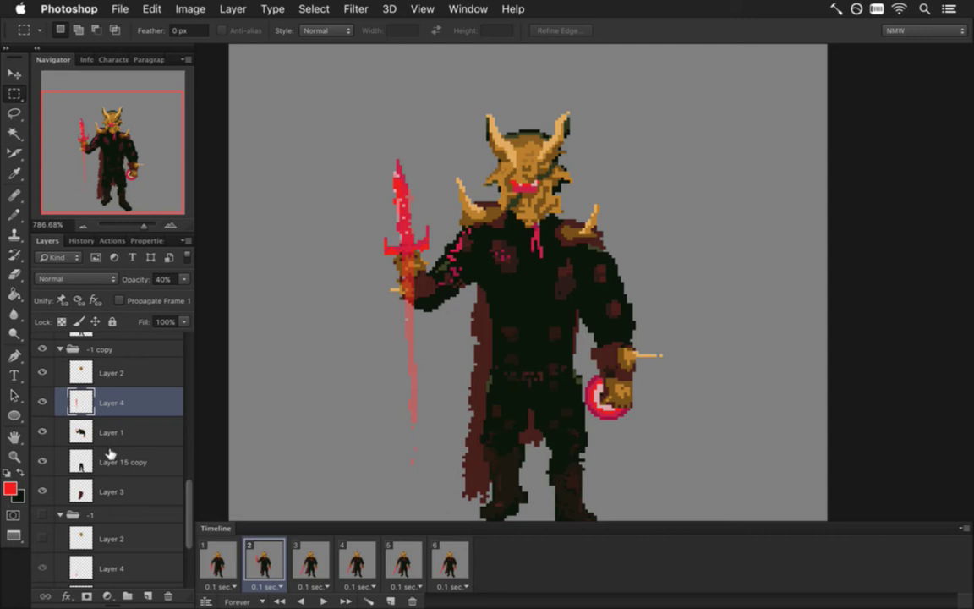
pyautogui.moveTo(377, 342); pyautogui.dragTo(347, 332)
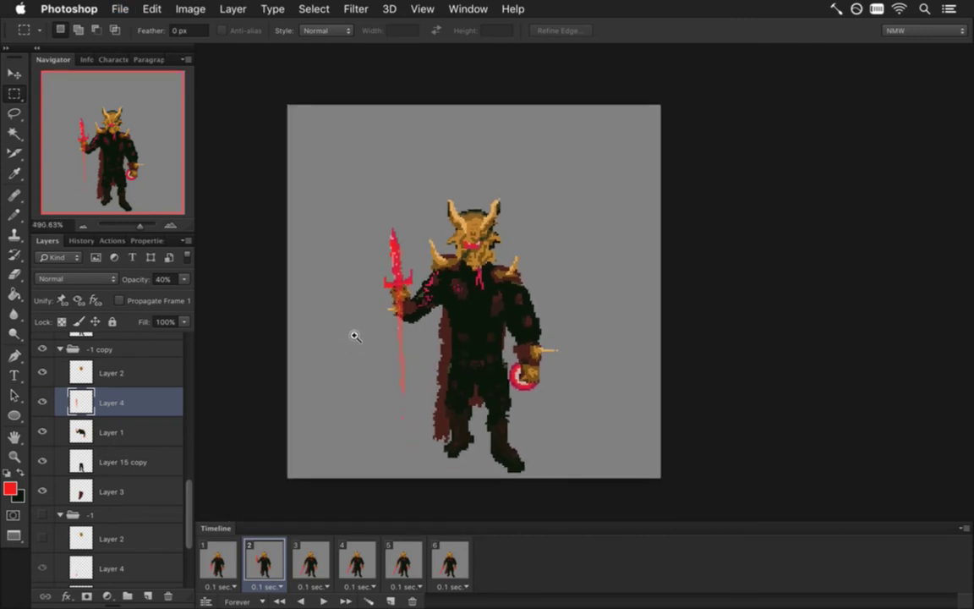
# Step: Select Layer 2 in the -1 copy group and flip between frames 1 and 2 to compare the character's poses
pyautogui.click(87, 379)
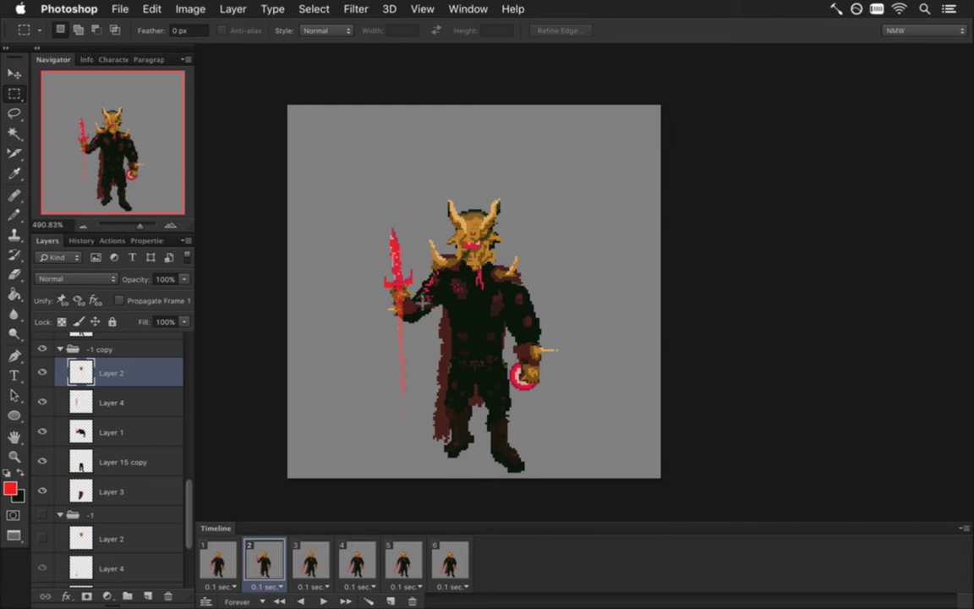
pyautogui.moveTo(217, 561); pyautogui.dragTo(250, 551)
pyautogui.click(249, 552)
pyautogui.click(228, 549)
pyautogui.click(253, 545)
pyautogui.click(219, 559)
pyautogui.click(254, 558)
pyautogui.click(218, 563)
pyautogui.click(264, 562)
# Step: Sample a brown from the mask and pencil over part of the red slit in the face on Layer 2
pyautogui.moveTo(496, 225); pyautogui.dragTo(557, 256)
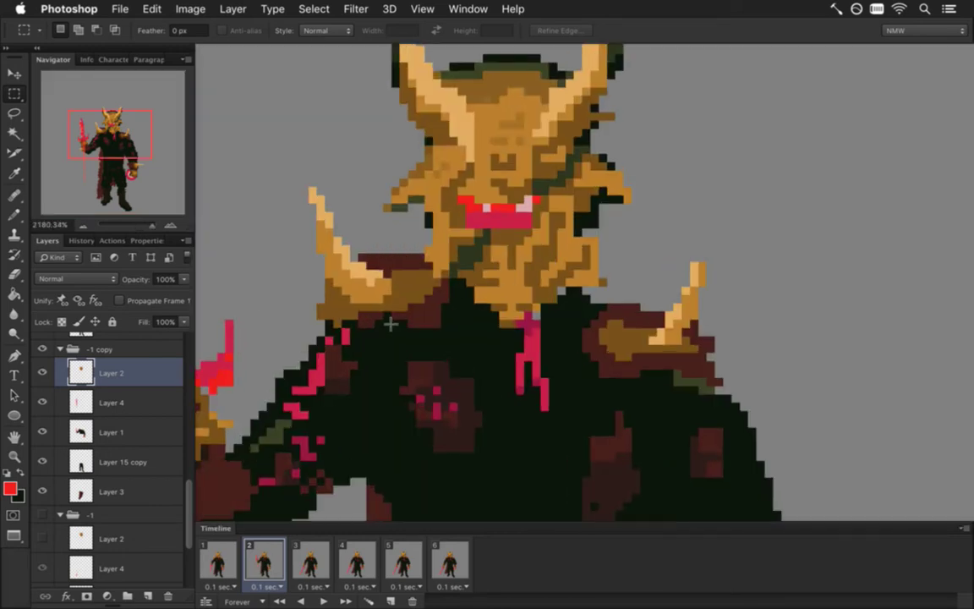
pyautogui.press('i')
pyautogui.click(462, 224)
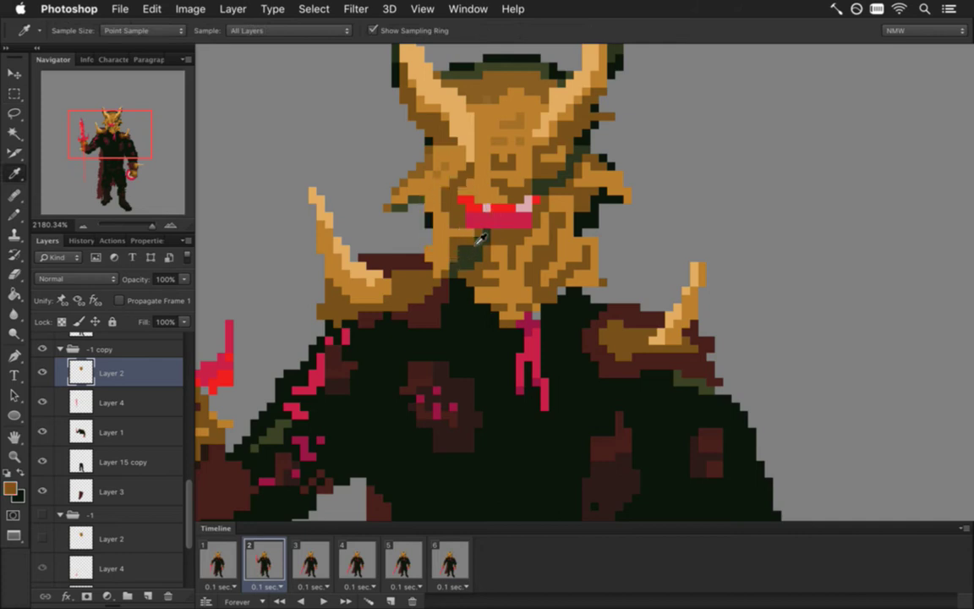
pyautogui.press('b')
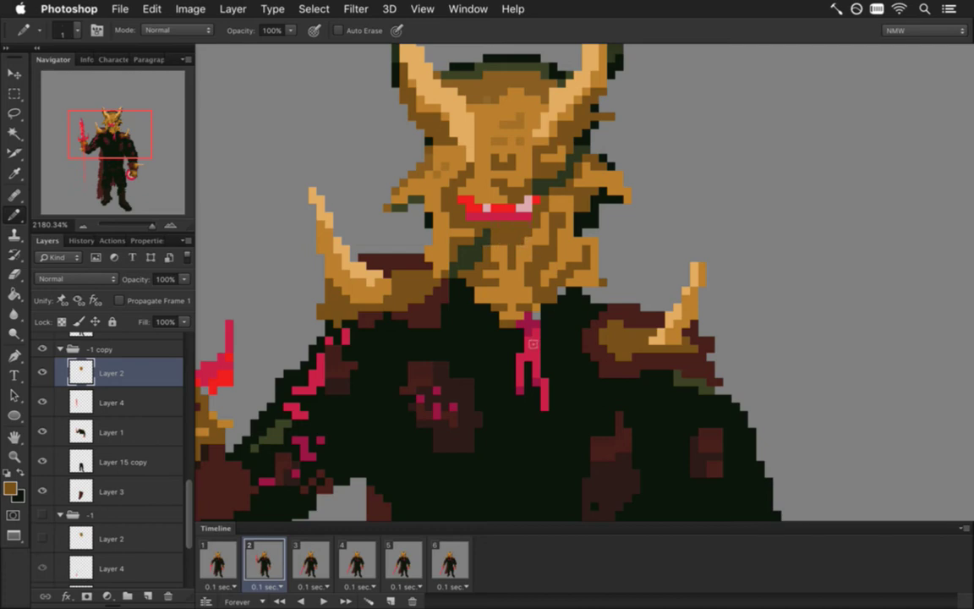
pyautogui.press('super+0')
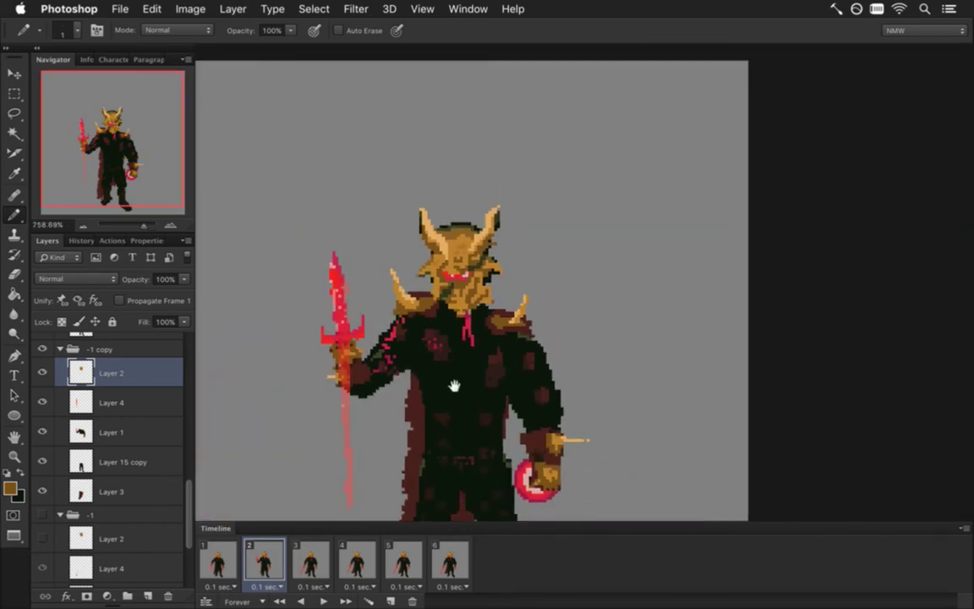
# Step: Alternate repeatedly between frames 1 and 2 to check how the head and sword move
pyautogui.scroll(-3, 454, 385)
pyautogui.click(220, 560)
pyautogui.click(263, 561)
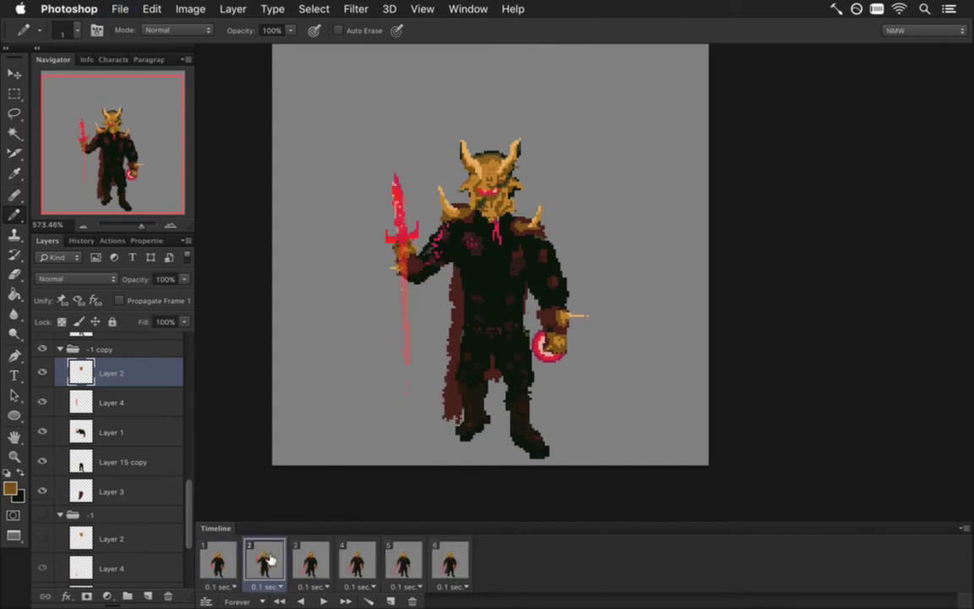
pyautogui.click(215, 561)
pyautogui.click(259, 561)
pyautogui.click(218, 560)
pyautogui.click(263, 561)
pyautogui.click(219, 561)
pyautogui.click(269, 560)
pyautogui.click(217, 559)
pyautogui.click(268, 560)
# Step: Hide the head's Layer 2 on frame 2 and fill the neck gap on Layer 1 with the sampled dark body colour
pyautogui.click(42, 372)
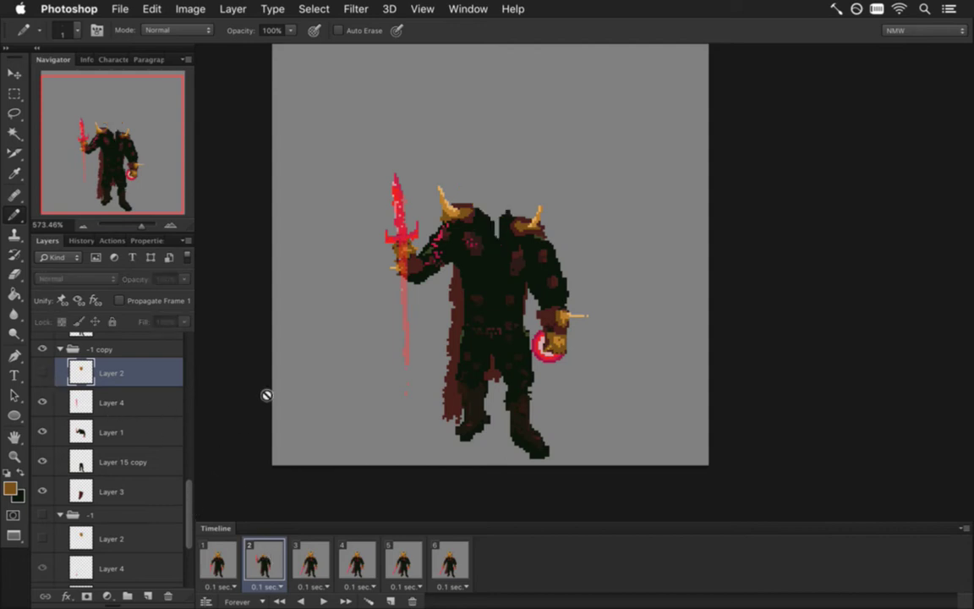
pyautogui.click(110, 432)
pyautogui.press('i')
pyautogui.click(498, 262)
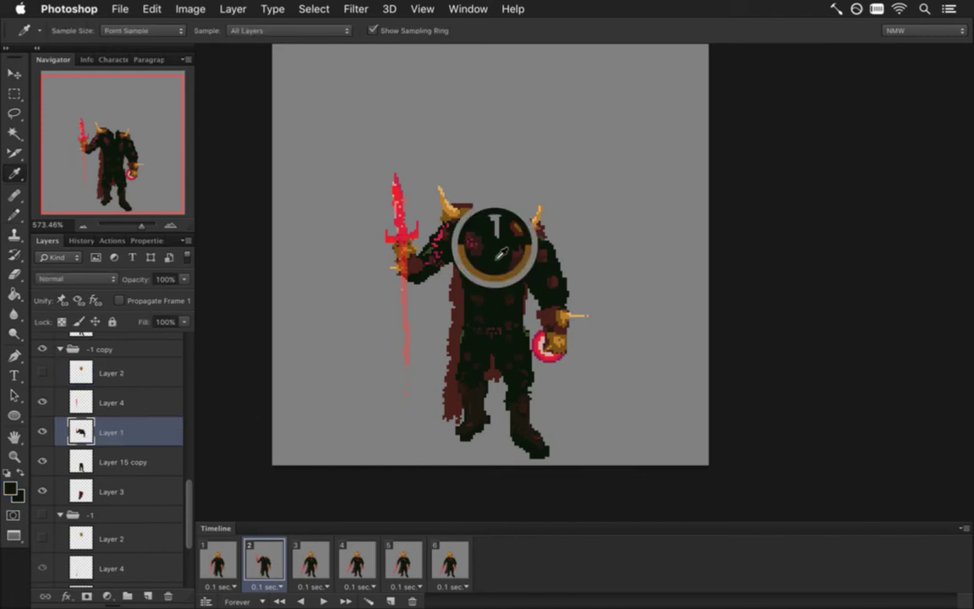
pyautogui.press('b')
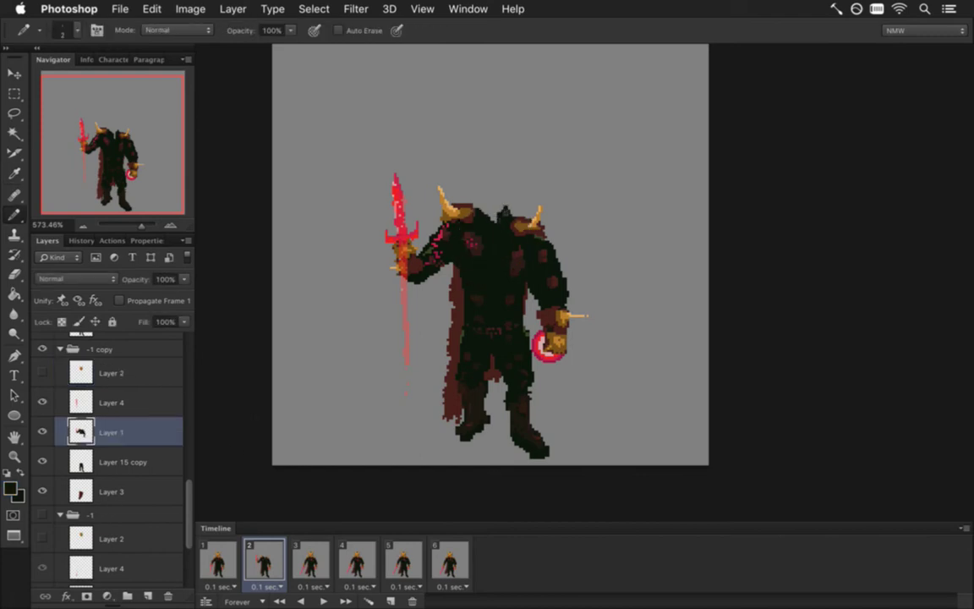
pyautogui.moveTo(472, 211); pyautogui.dragTo(494, 211)
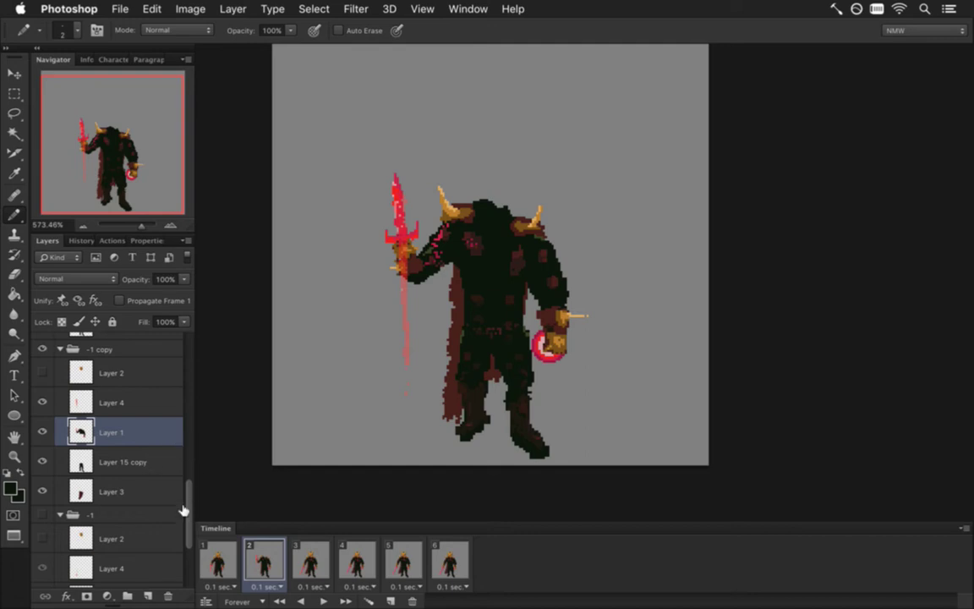
# Step: Copy the head from Layer 2 of the -1 group and paste it above Layer 2 in the -1 copy group on frame 2
pyautogui.click(135, 538)
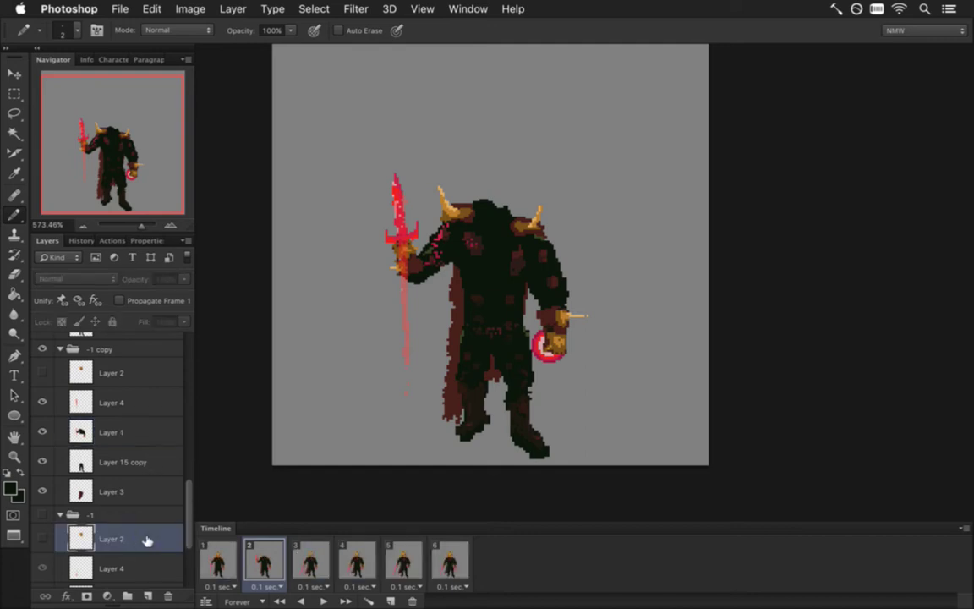
pyautogui.click(224, 554)
pyautogui.press('super+a')
pyautogui.press('super+c')
pyautogui.click(264, 558)
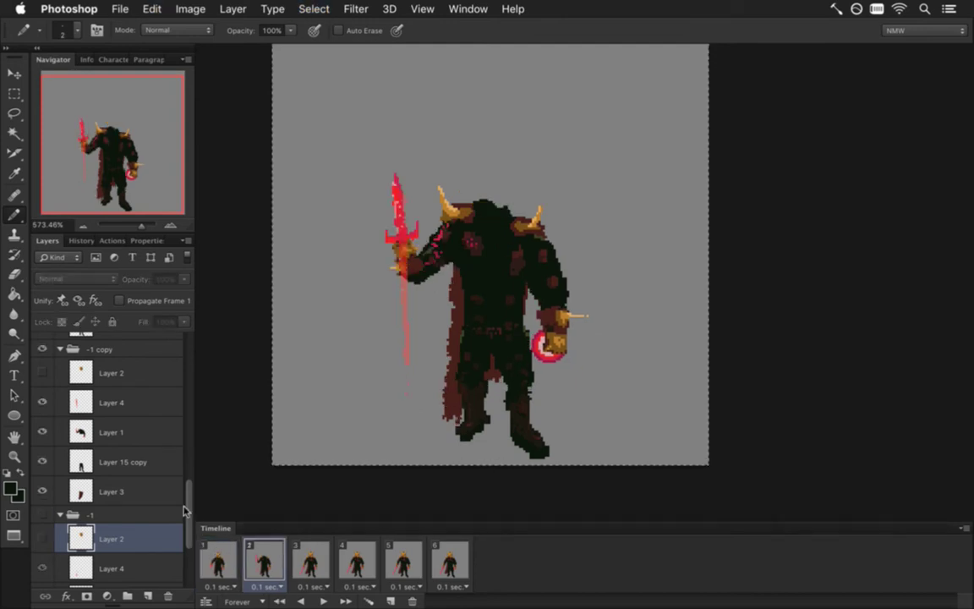
pyautogui.click(131, 374)
pyautogui.press('super+v')
pyautogui.click(119, 300)
# Step: Move the pasted head onto the character's neck on frame 2 and check its position against frame 1
pyautogui.press('v')
pyautogui.moveTo(493, 222); pyautogui.dragTo(498, 165)
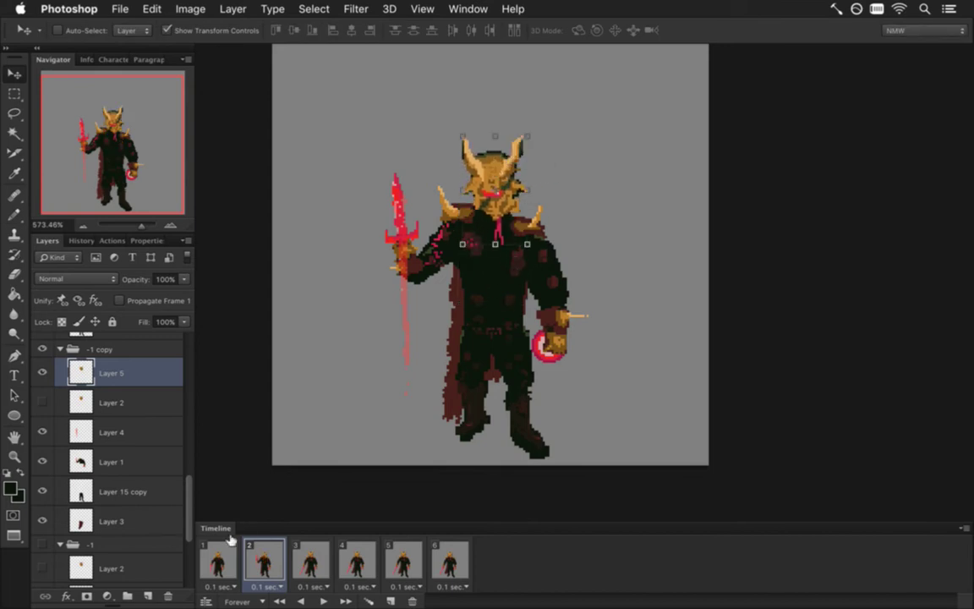
pyautogui.click(219, 560)
pyautogui.click(264, 555)
pyautogui.scroll(3, 559, 211)
pyautogui.moveTo(385, 161); pyautogui.dragTo(397, 202)
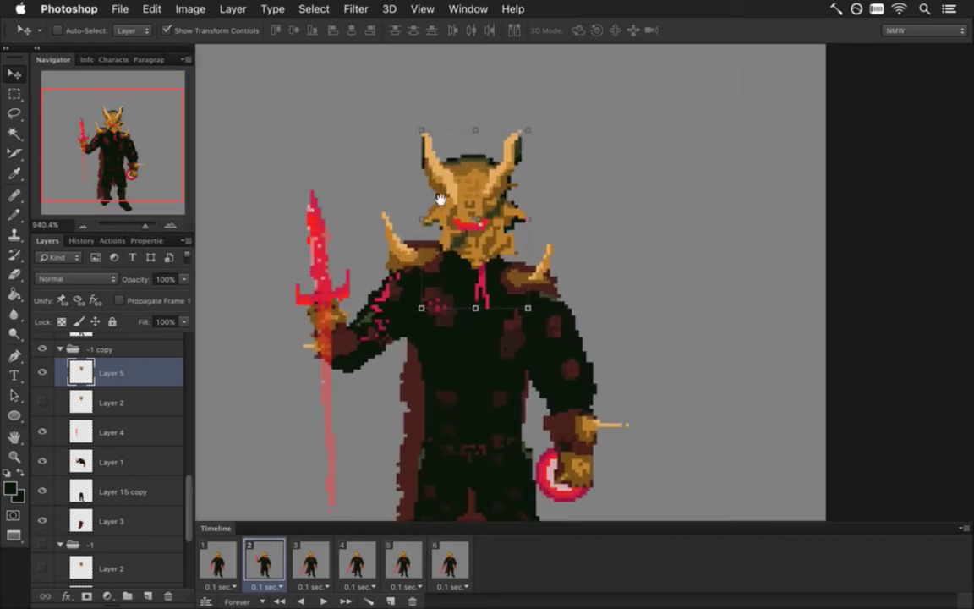
# Step: Marquee-select the horns and upper head on the pasted layer and scale the selection's height to 94.12%
pyautogui.press('m')
pyautogui.moveTo(488, 268); pyautogui.dragTo(500, 271)
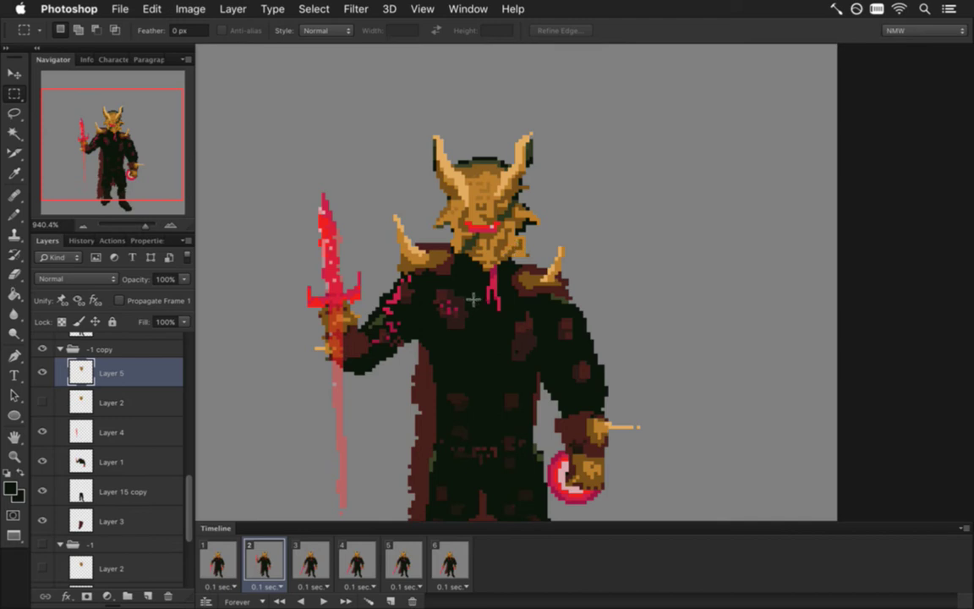
pyautogui.click(217, 561)
pyautogui.click(261, 560)
pyautogui.moveTo(422, 120); pyautogui.dragTo(544, 196)
pyautogui.click(430, 134)
pyautogui.moveTo(420, 137); pyautogui.dragTo(537, 194)
pyautogui.press('v')
pyautogui.moveTo(487, 138); pyautogui.dragTo(487, 138)
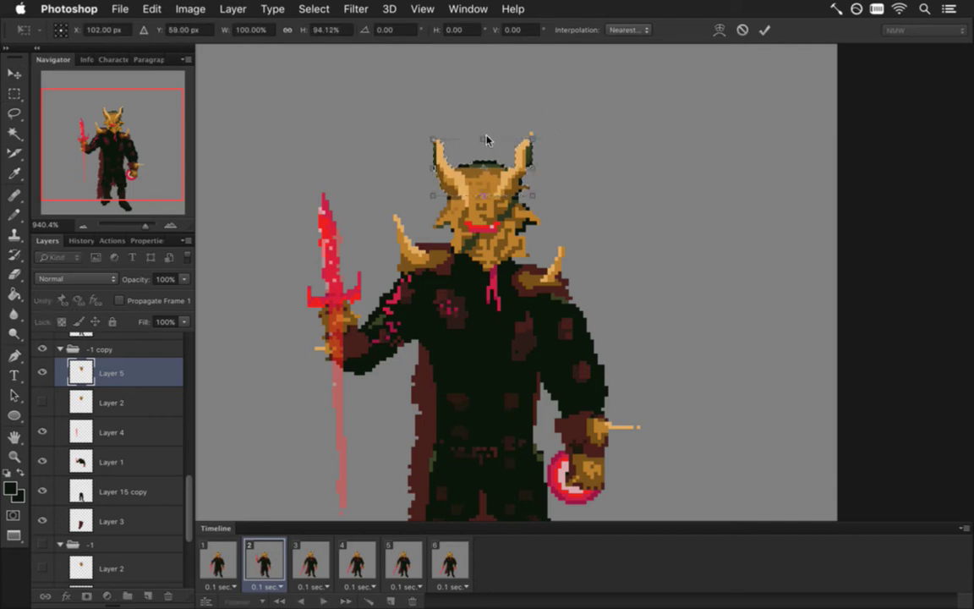
pyautogui.press('Return')
pyautogui.press('m')
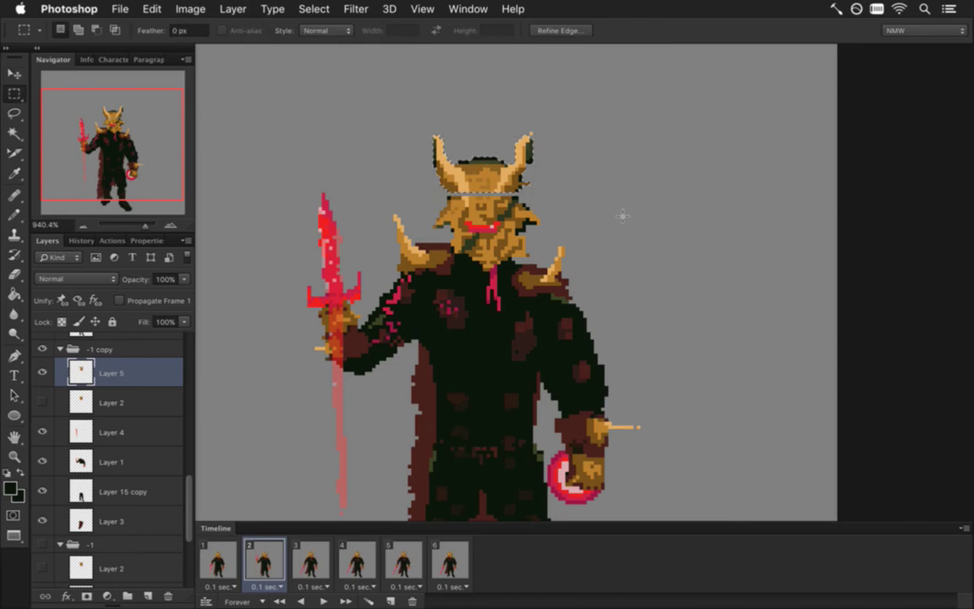
# Step: Marquee-select the face strip just below the gap on Layer 5 and nudge it up against the upper head
pyautogui.moveTo(434, 200); pyautogui.dragTo(544, 208)
pyautogui.press('v')
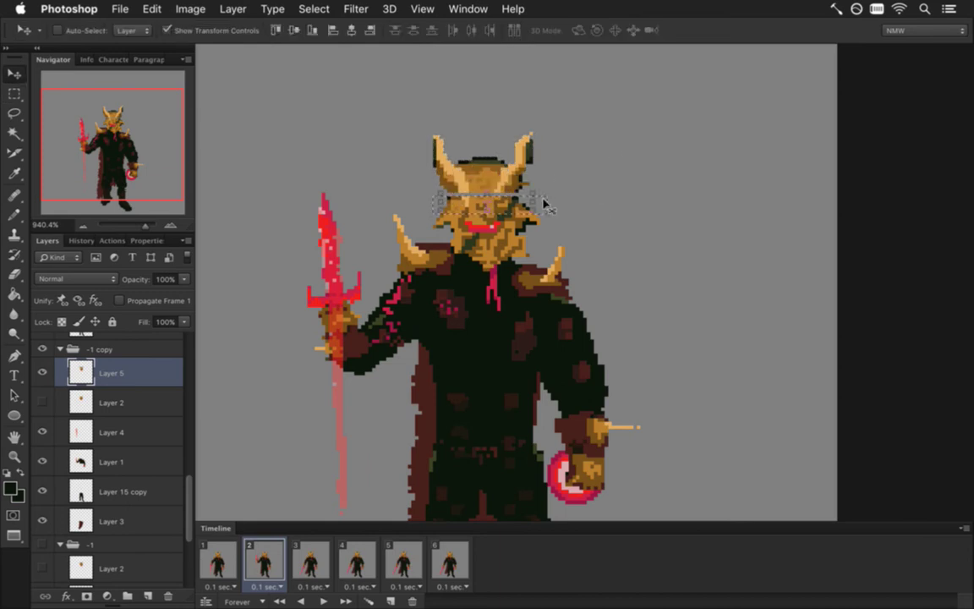
pyautogui.press('m')
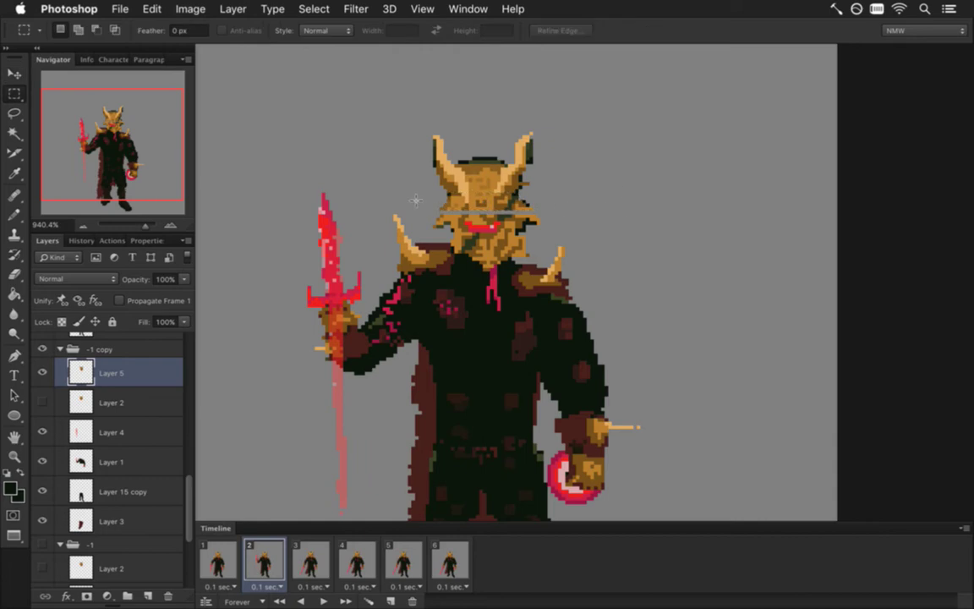
# Step: Marquee-select the lower face on Layer 5, scale its height to 106.25% to cover the gap, and deselect
pyautogui.moveTo(425, 219); pyautogui.dragTo(548, 267)
pyautogui.press('v')
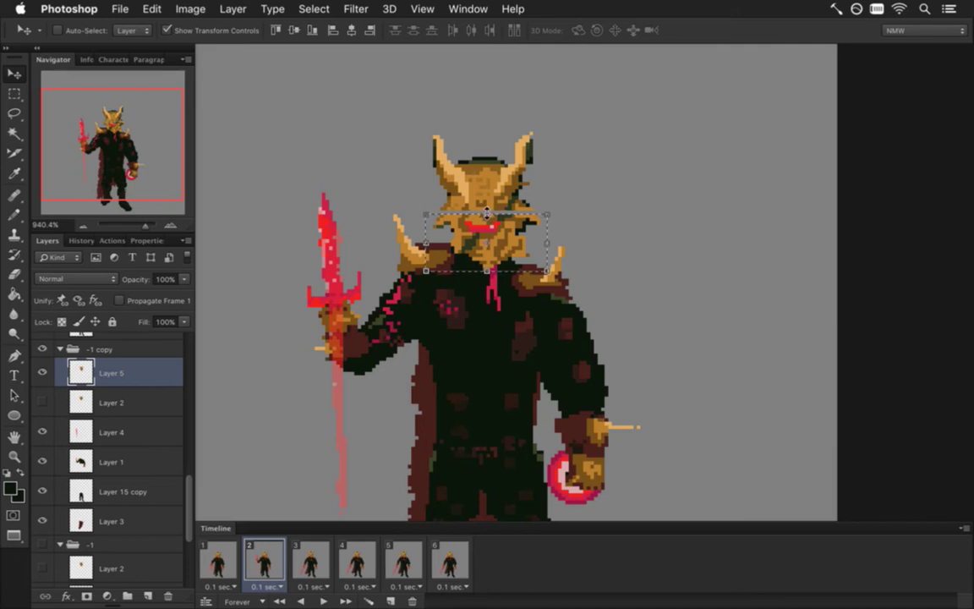
pyautogui.press('super+t')
pyautogui.moveTo(487, 213); pyautogui.dragTo(483, 206)
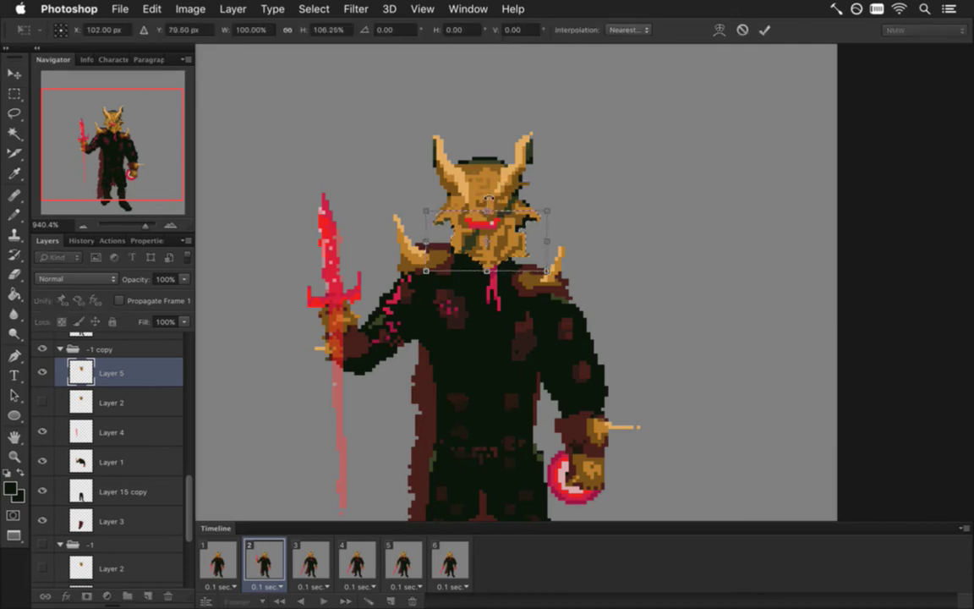
pyautogui.click(764, 29)
pyautogui.press('m')
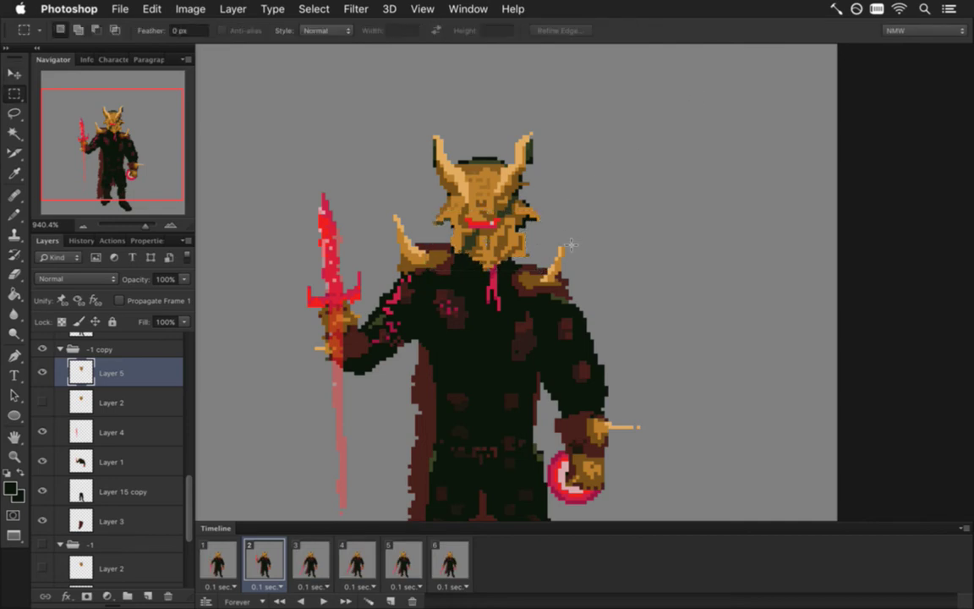
# Step: Compare the head between frames 1 and 2, and undo the lower face scaling
pyautogui.click(217, 559)
pyautogui.click(262, 558)
pyautogui.click(218, 559)
pyautogui.click(262, 560)
pyautogui.press('super+z')
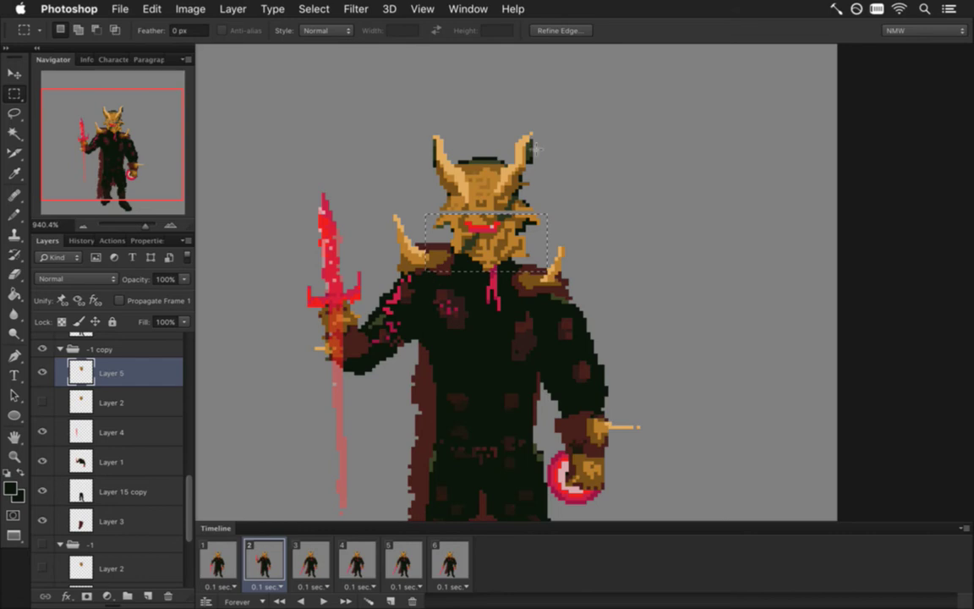
# Step: Marquee-select the horns and upper head, shift them down to close the gap, and deselect
pyautogui.moveTo(403, 113); pyautogui.dragTo(555, 201)
pyautogui.press('v')
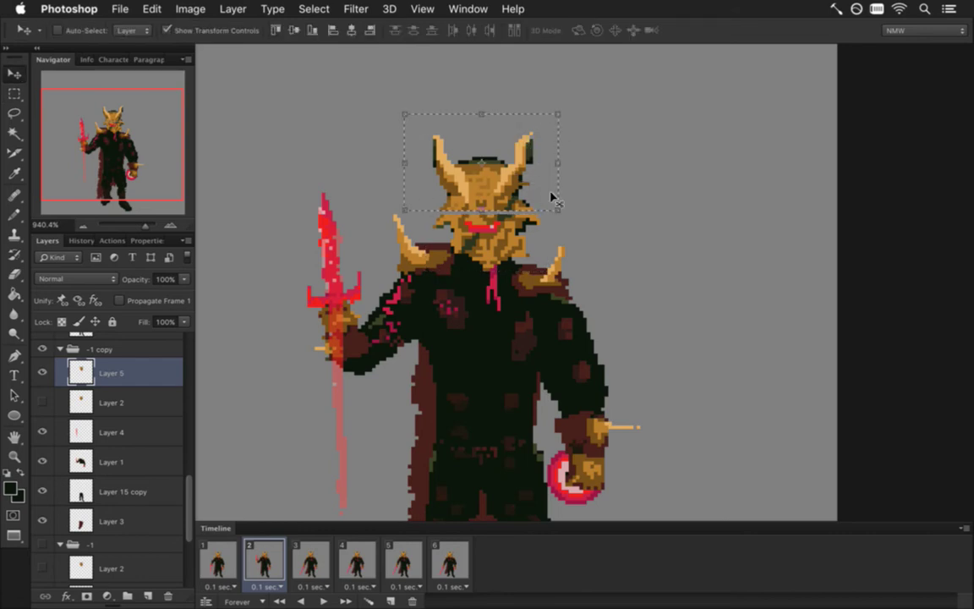
pyautogui.hotkey('ctrl', 'd')
pyautogui.press('m')
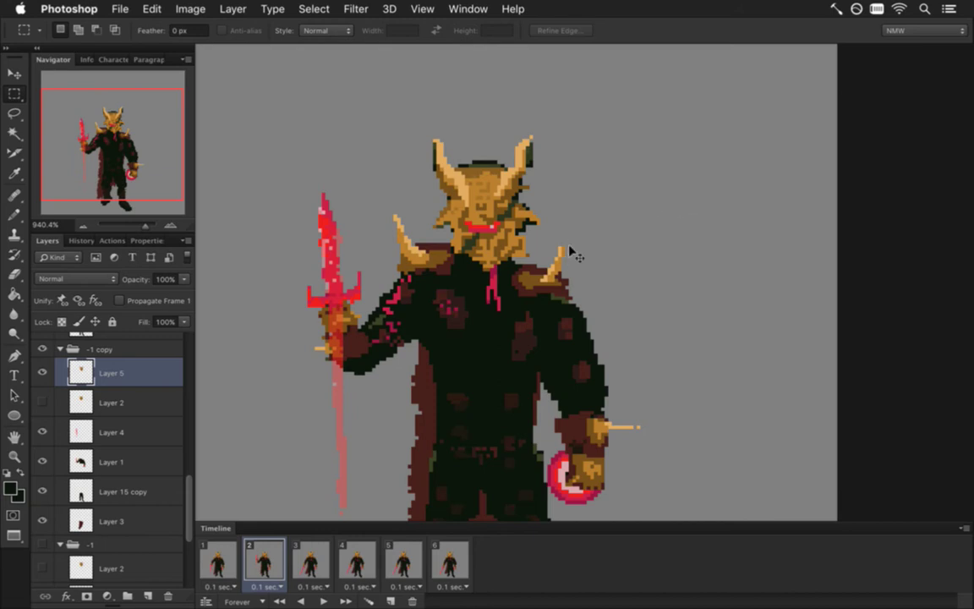
# Step: Undo the upper head shift and the earlier strip move, back to the selected face strip
pyautogui.hotkey('ctrl', 'shift', 'd')
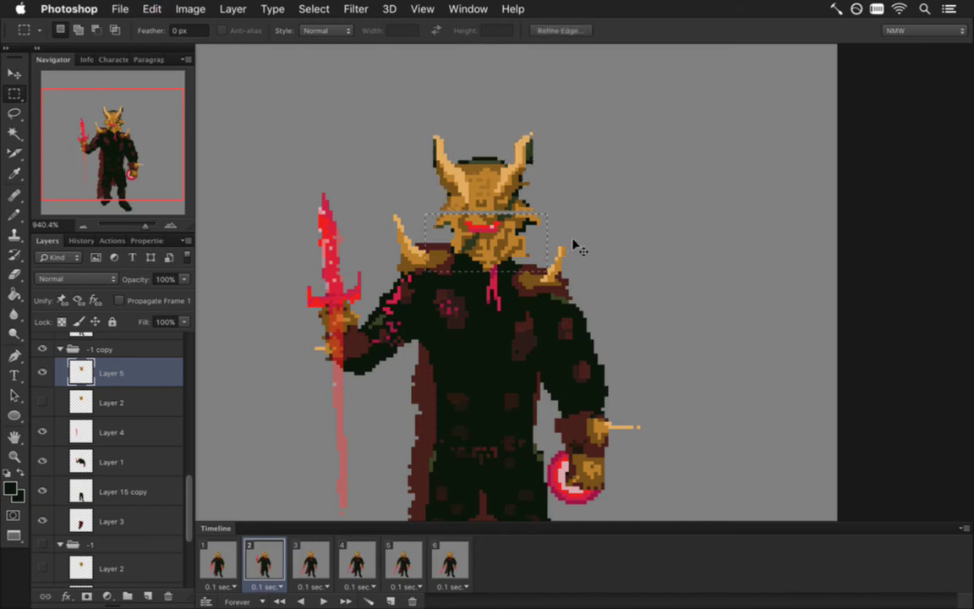
pyautogui.press('Up')
pyautogui.press('Up')
pyautogui.press('Up')
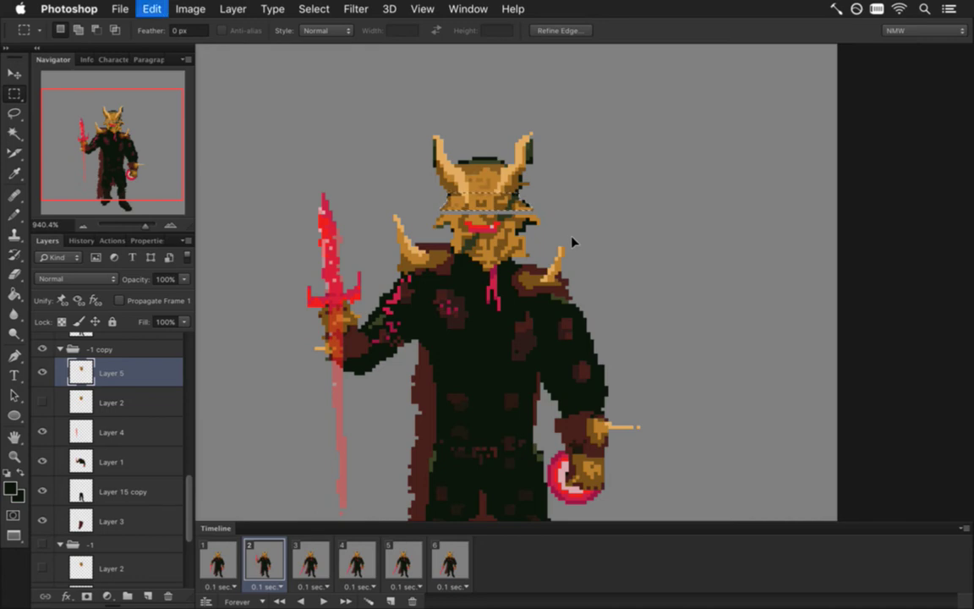
# Step: Scale the selected face strip's height to 120% to fill the gap, deselect, and compare frames 1 and 2
pyautogui.press('v')
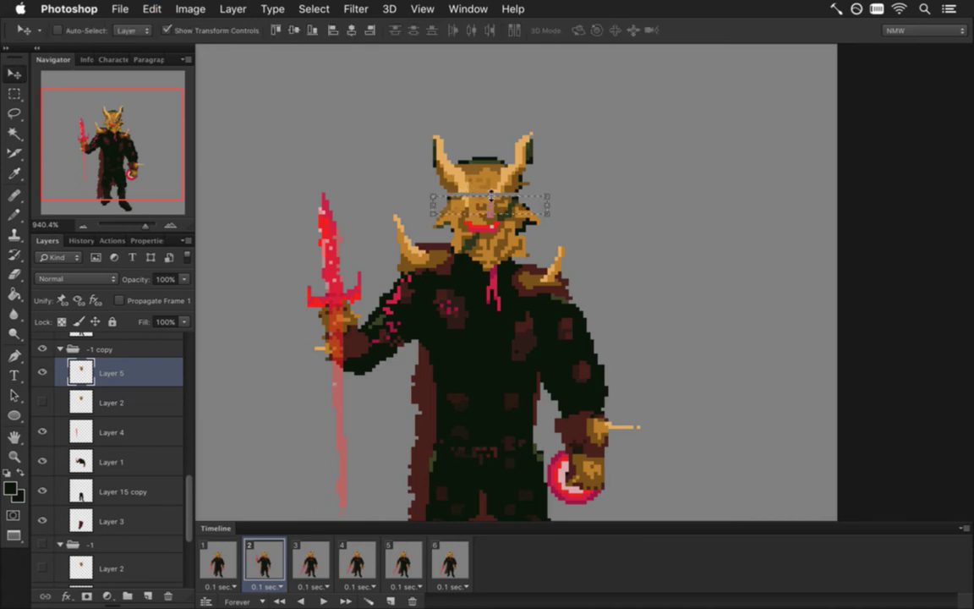
pyautogui.hotkey('ctrl', 't')
pyautogui.moveTo(489, 196); pyautogui.dragTo(493, 182)
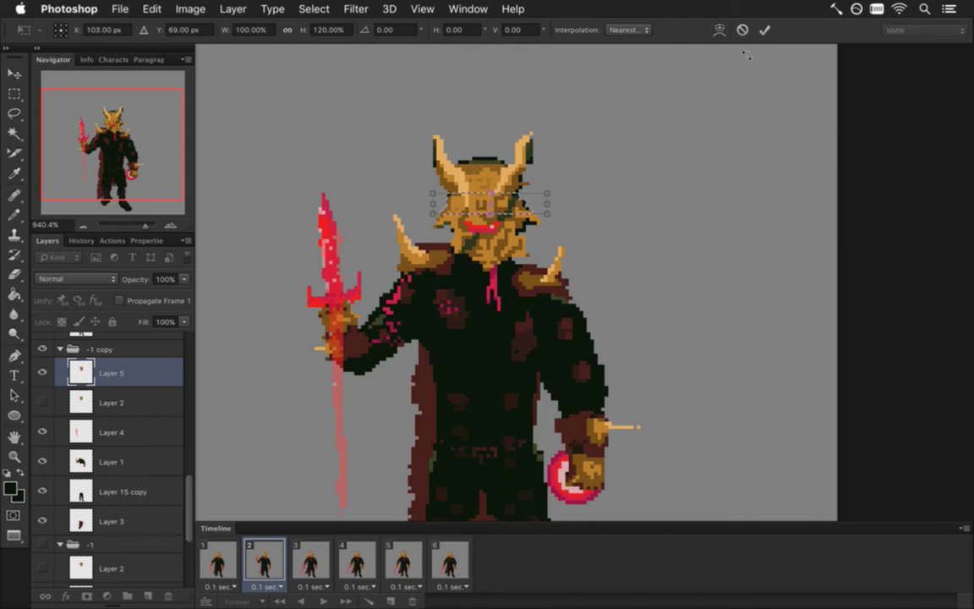
pyautogui.click(764, 31)
pyautogui.press('m')
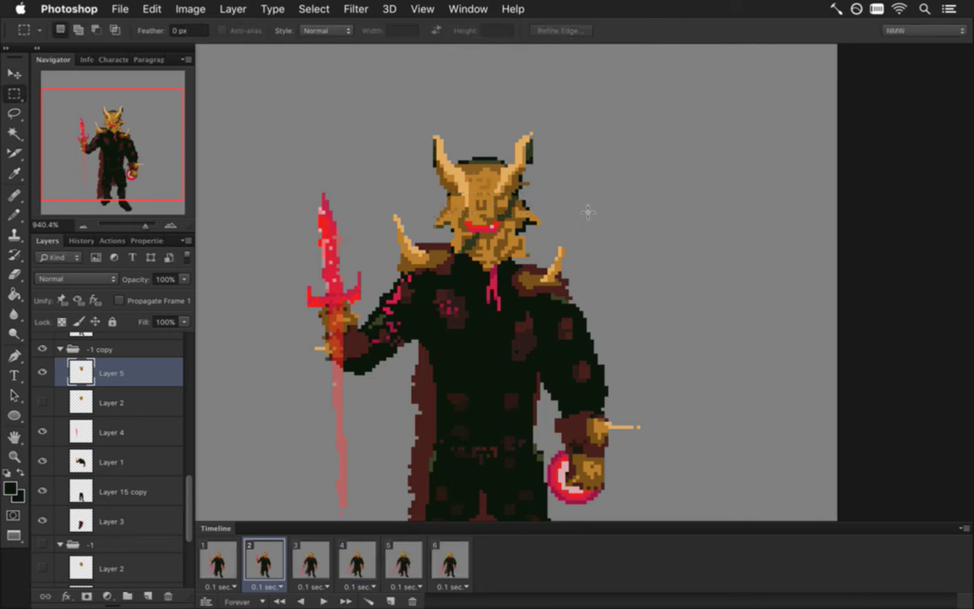
pyautogui.click(217, 564)
pyautogui.click(259, 561)
# Step: Sample the pale pink highlight from the eyes and pencil in eye highlights on Layer 5
pyautogui.press('i')
pyautogui.scroll(2, 478, 228)
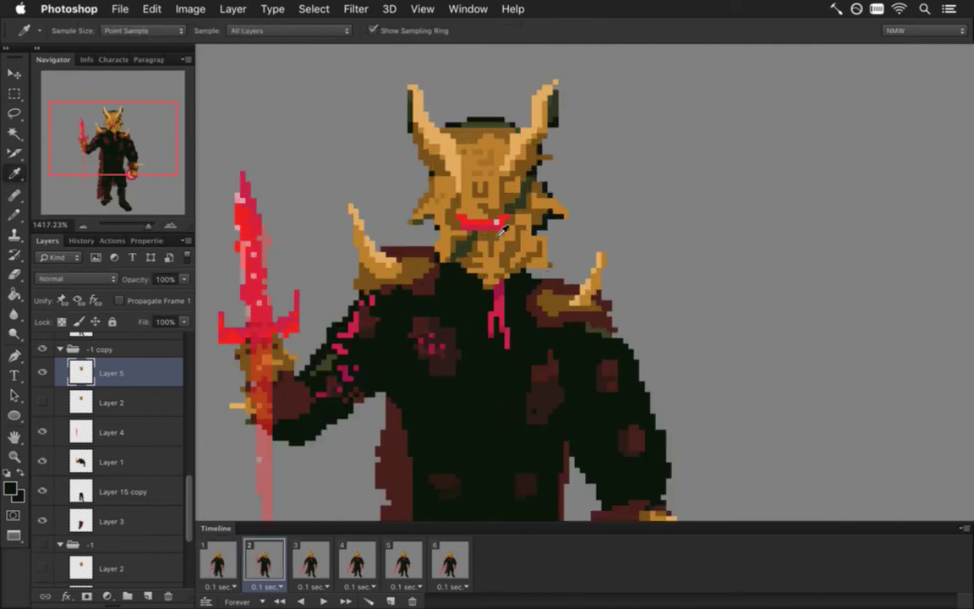
pyautogui.click(497, 223)
pyautogui.press('b')
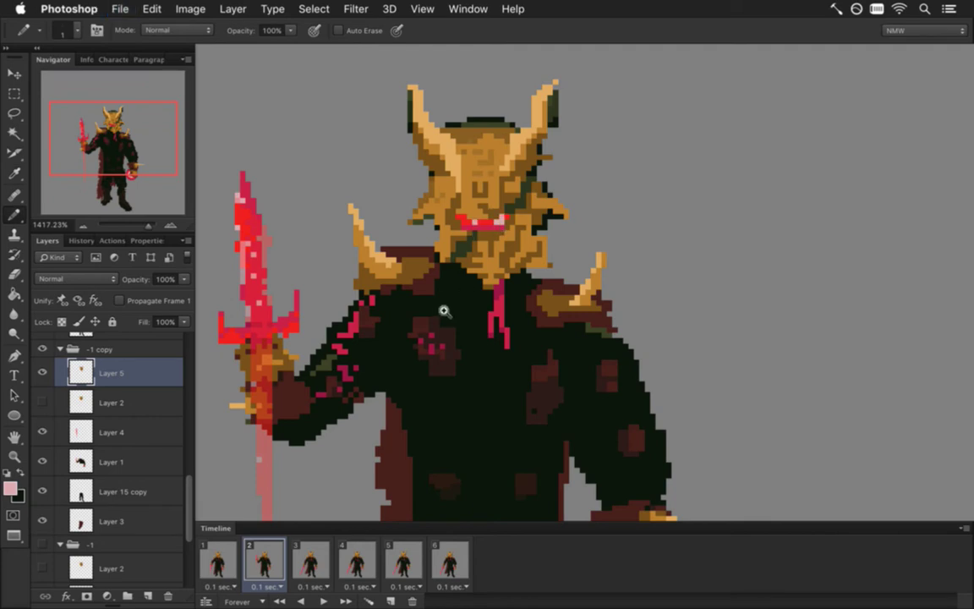
# Step: Compare the whole character between frames 1 and 2 by switching back and forth several times
pyautogui.scroll(-3, 423, 312)
pyautogui.moveTo(457, 352); pyautogui.dragTo(487, 289)
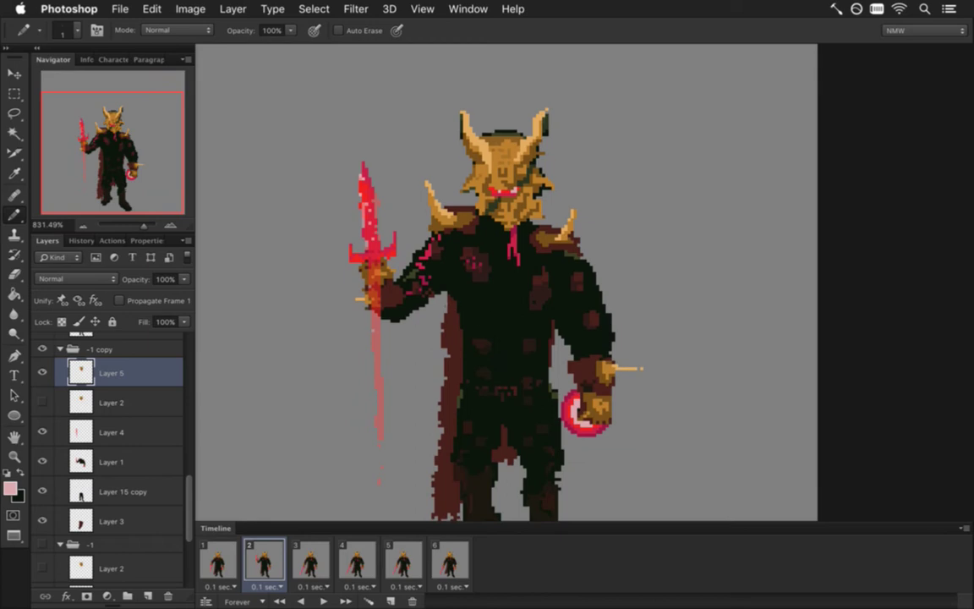
pyautogui.moveTo(484, 366); pyautogui.dragTo(446, 361)
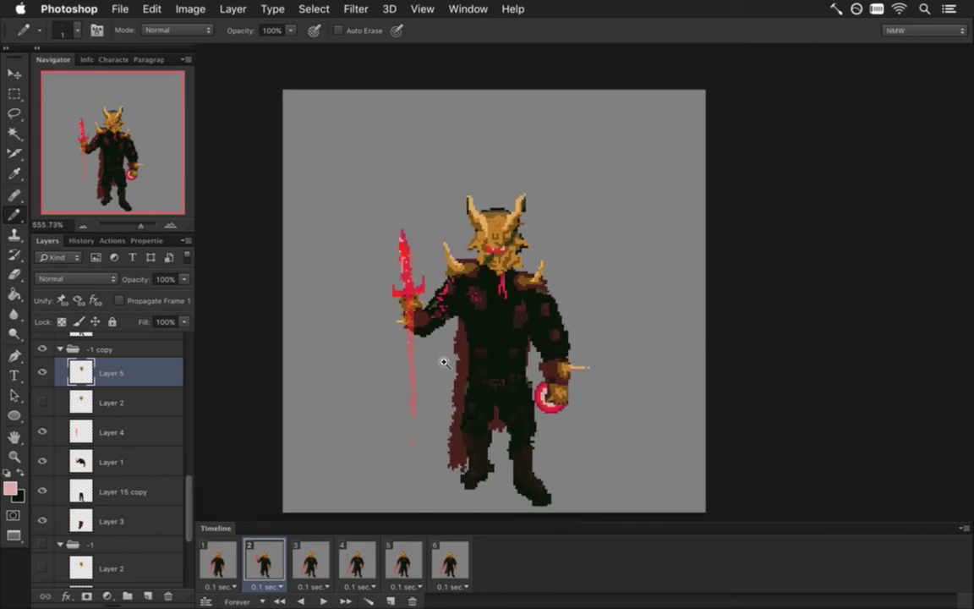
pyautogui.click(222, 559)
pyautogui.click(264, 563)
pyautogui.click(217, 562)
pyautogui.click(273, 564)
pyautogui.click(225, 563)
pyautogui.click(269, 560)
pyautogui.click(218, 564)
pyautogui.click(263, 562)
# Step: Select the red pixels of the sword, eyes, blood and orb with the non-contiguous Magic Wand at tolerance 5
pyautogui.click(14, 133)
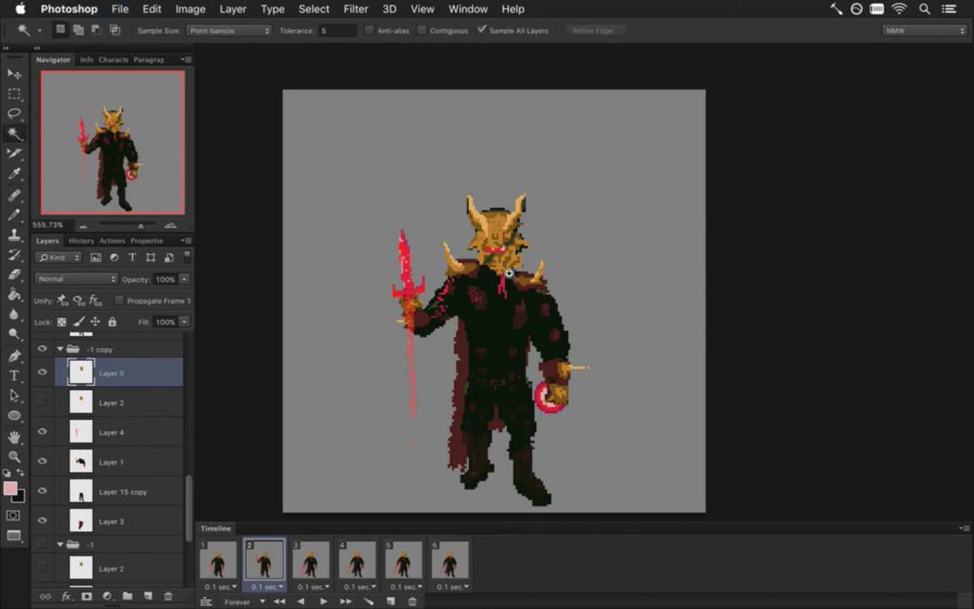
pyautogui.scroll(5, 514, 233)
pyautogui.click(498, 218)
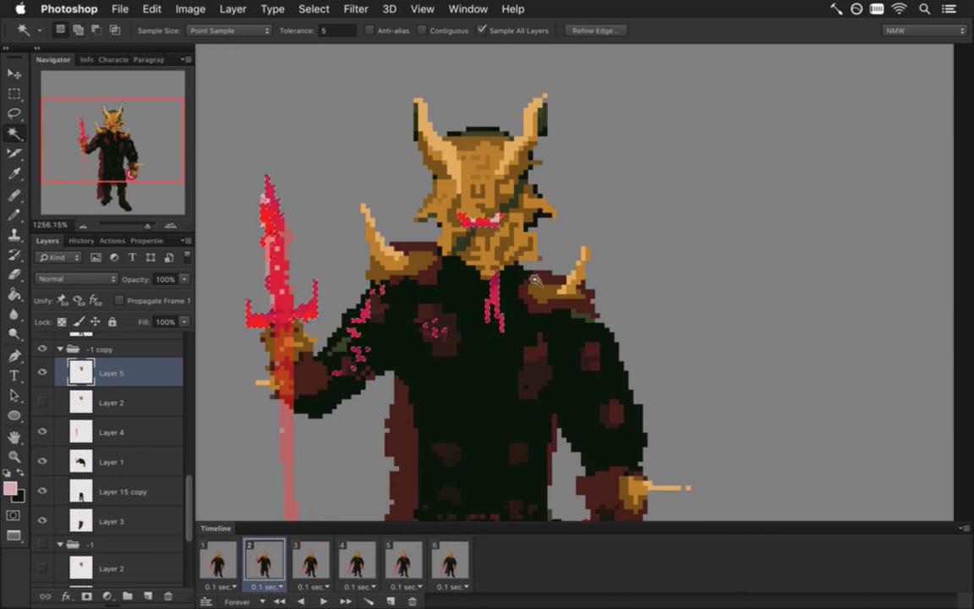
pyautogui.scroll(-5, 450, 372)
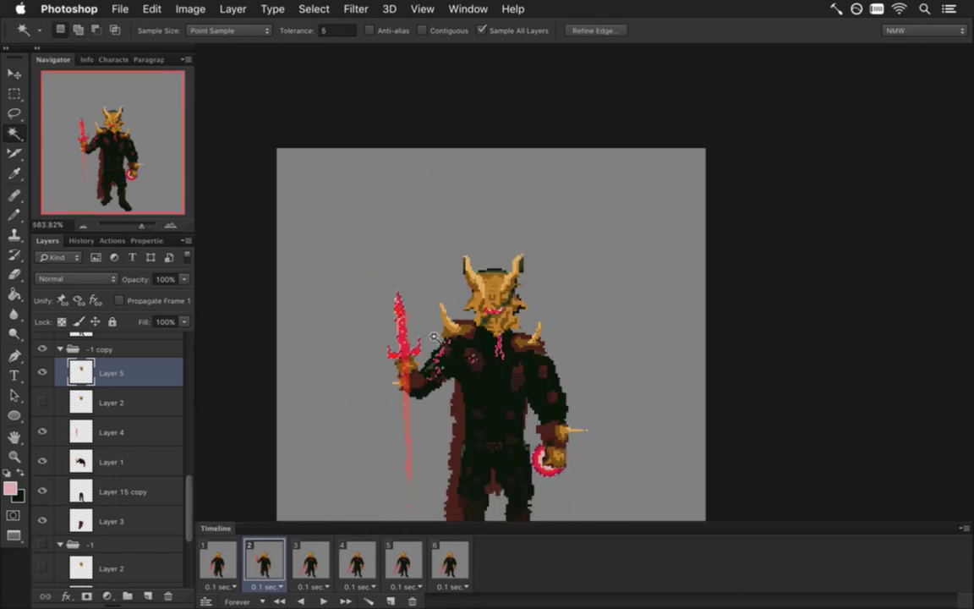
pyautogui.press('m')
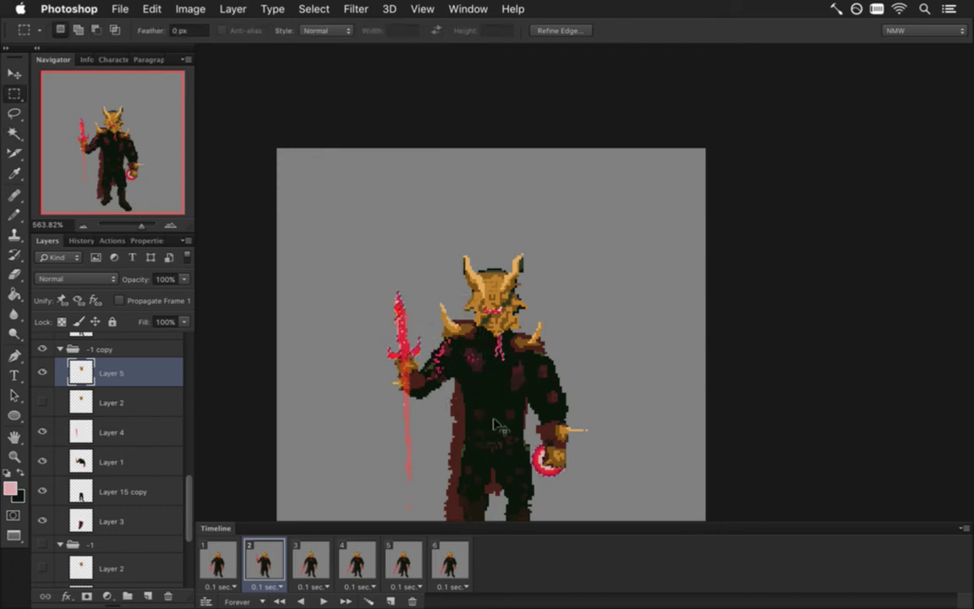
pyautogui.scroll(-2, 477, 426)
pyautogui.moveTo(486, 440); pyautogui.dragTo(481, 358)
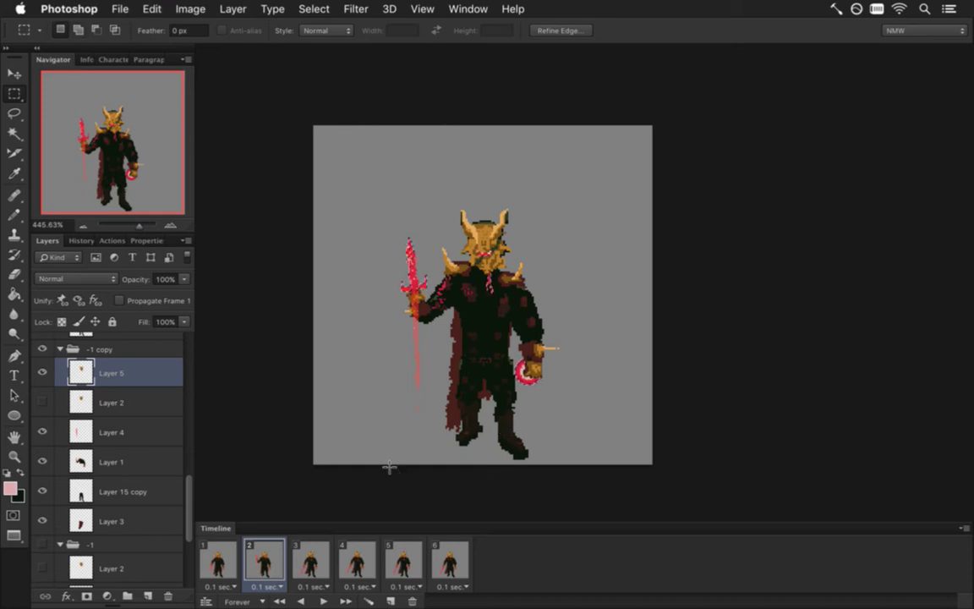
# Step: Put the selected red pixels on a new layer above Layer 5 and reapply the last filter to blur them
pyautogui.press('super+shift+alt+n')
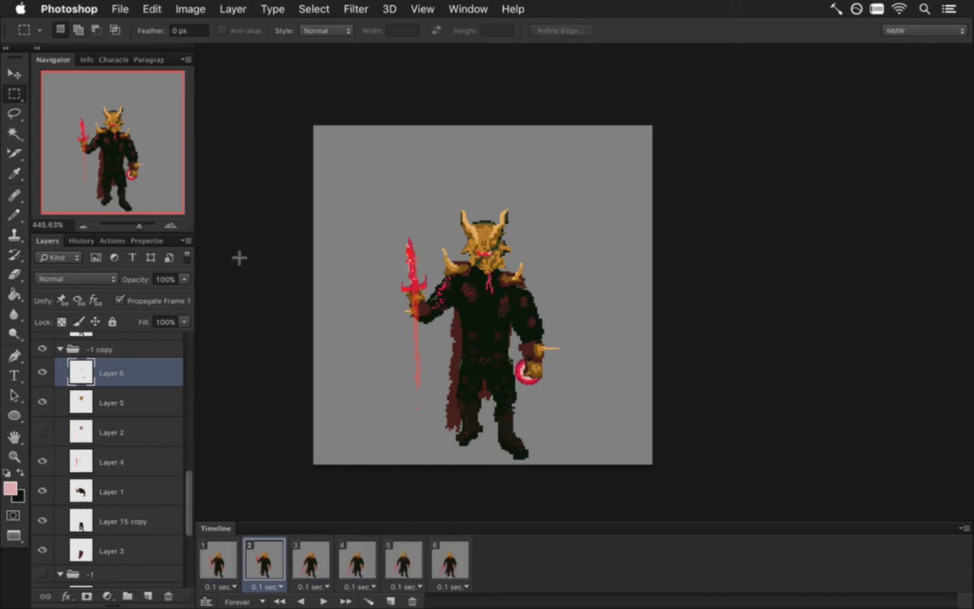
pyautogui.click(351, 9)
pyautogui.click(375, 38)
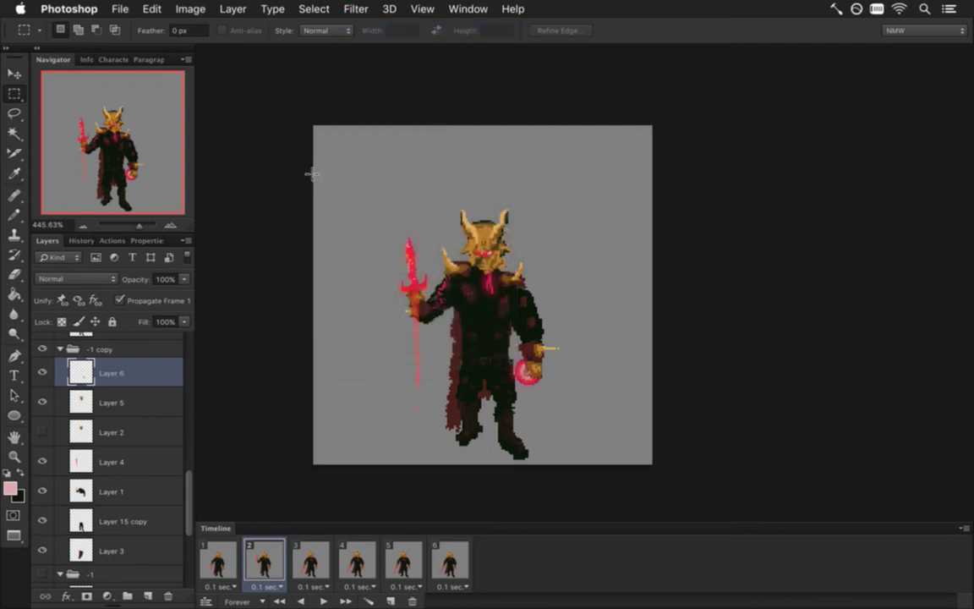
# Step: Try the Divide blend mode on Layer 6, undo it along with the blur, and delete the layer
pyautogui.click(85, 278)
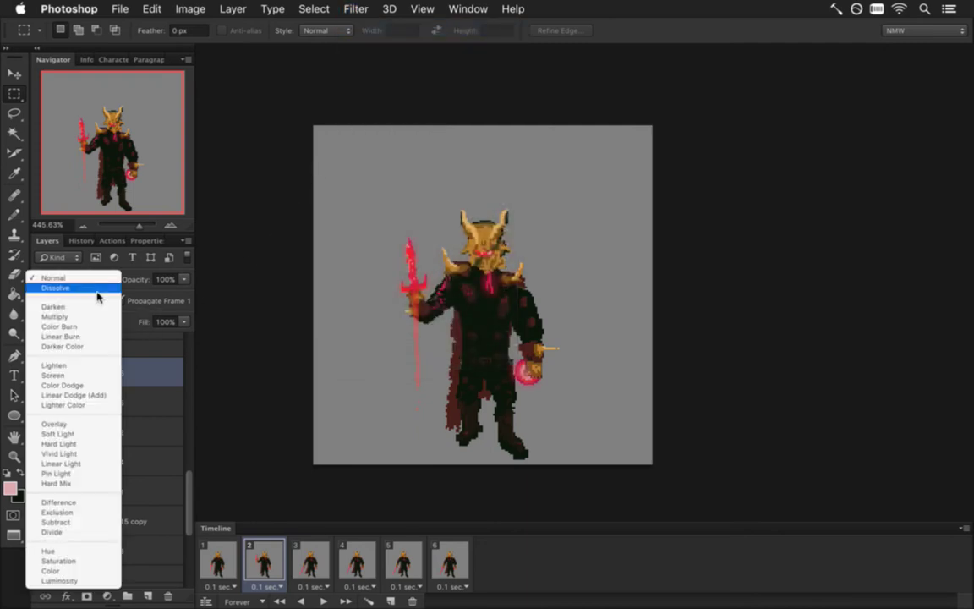
pyautogui.click(82, 531)
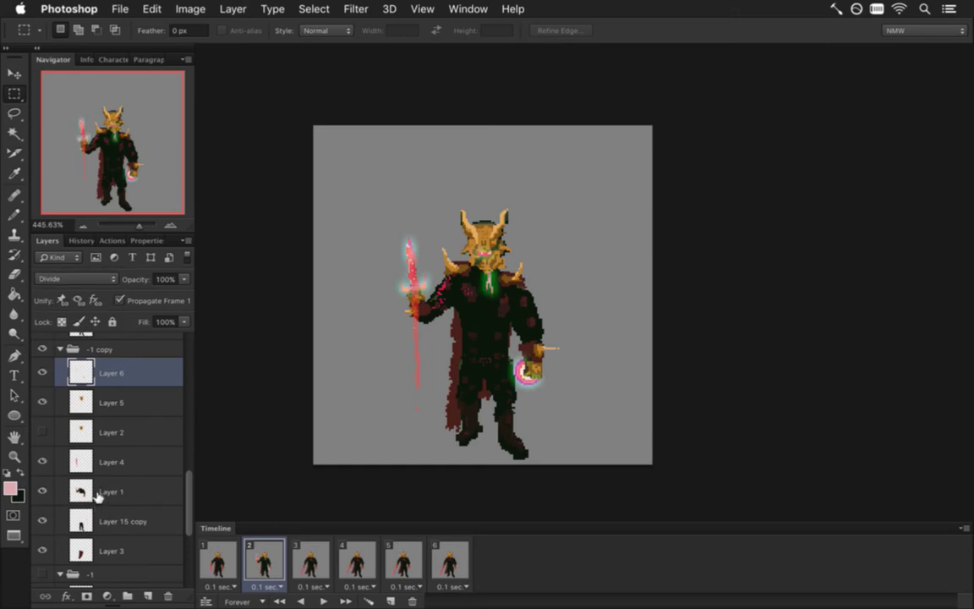
pyautogui.press('super+z')
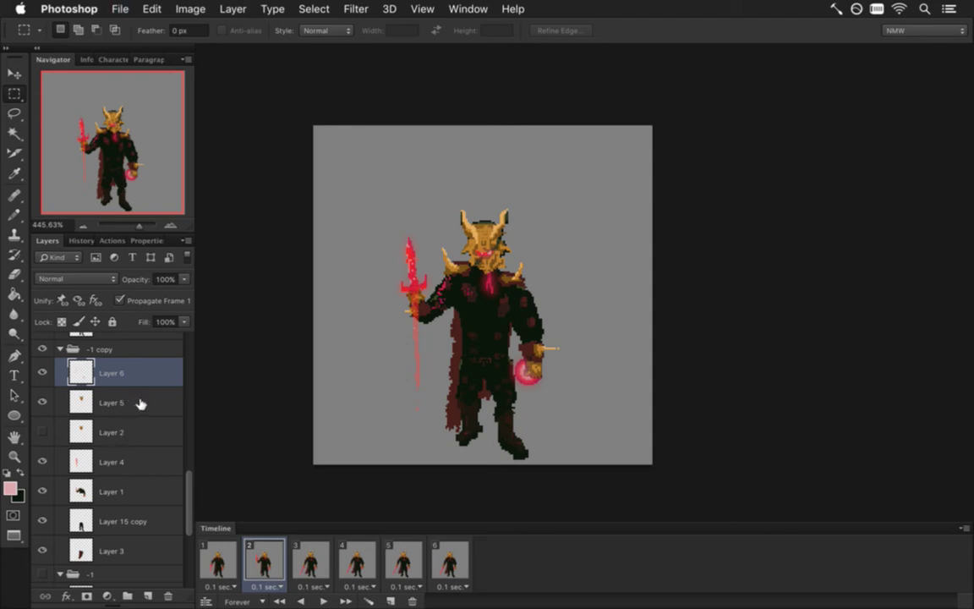
pyautogui.press('super+z')
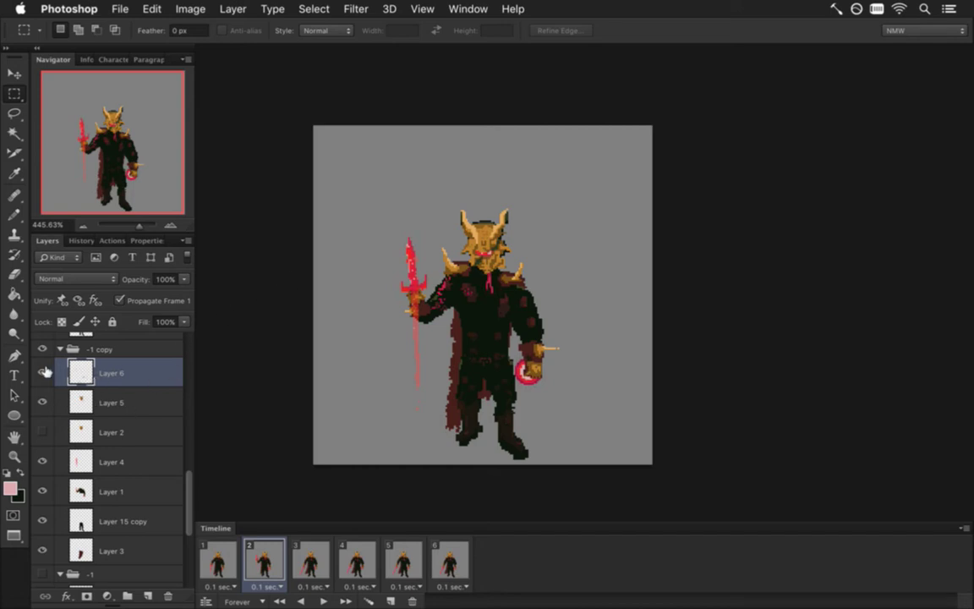
pyautogui.click(168, 596)
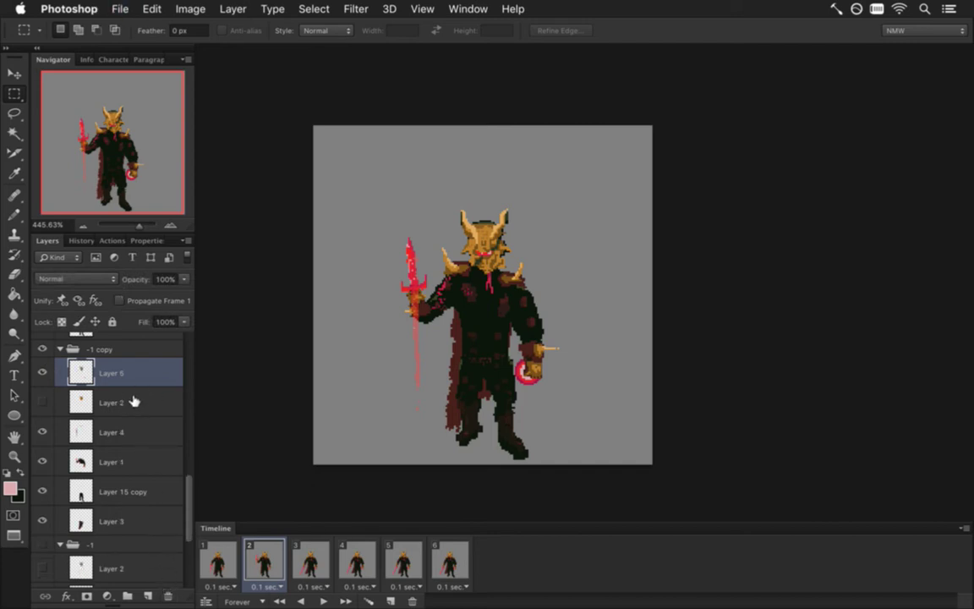
# Step: Set the opacity of the sword trail's Layer 4 to 100%
pyautogui.click(104, 431)
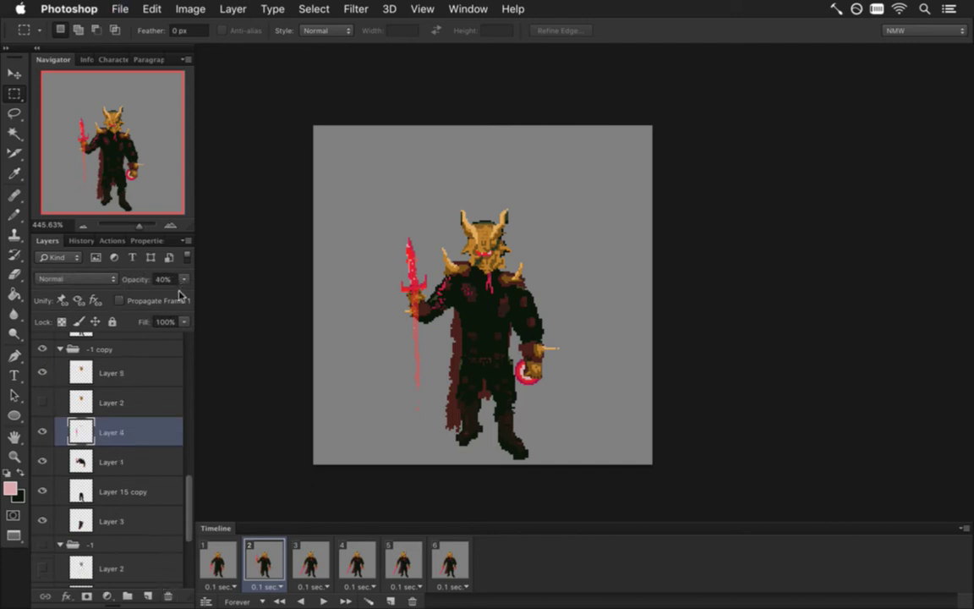
pyautogui.press('0')
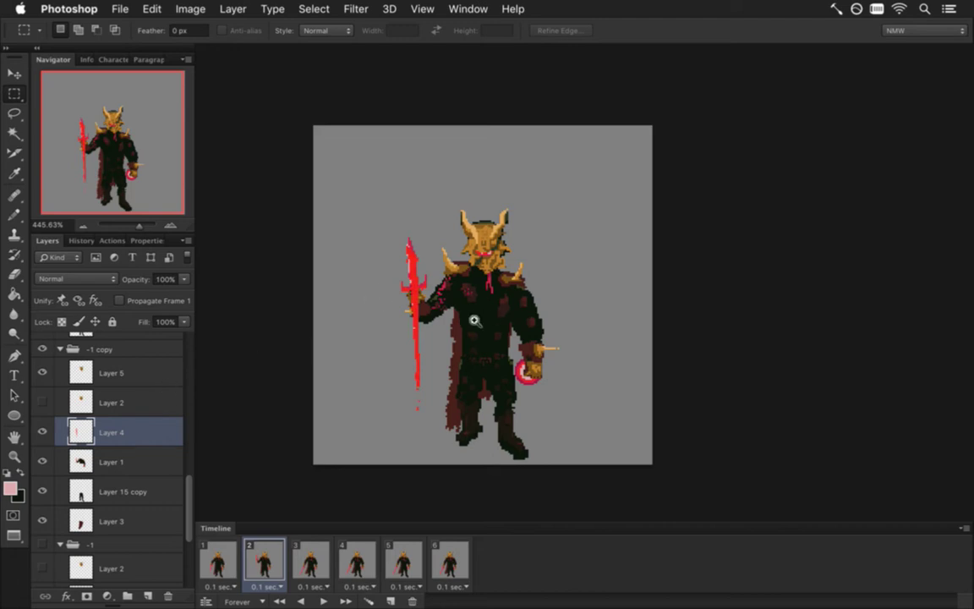
# Step: Select the bright red sword trail pixels with the Magic Wand and add the crimson blood pixels to the selection
pyautogui.scroll(3, 516, 317)
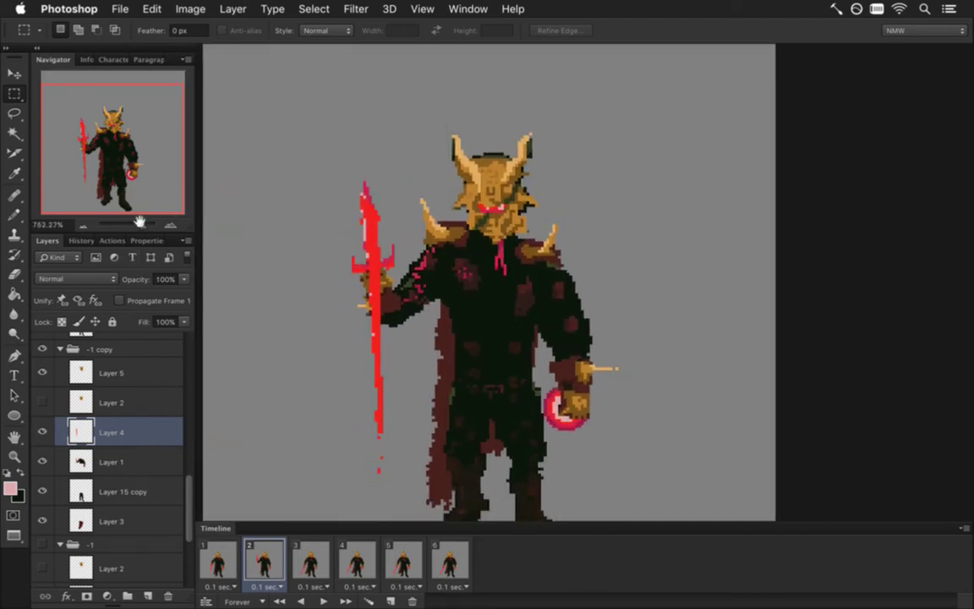
pyautogui.press('w')
pyautogui.click(378, 258)
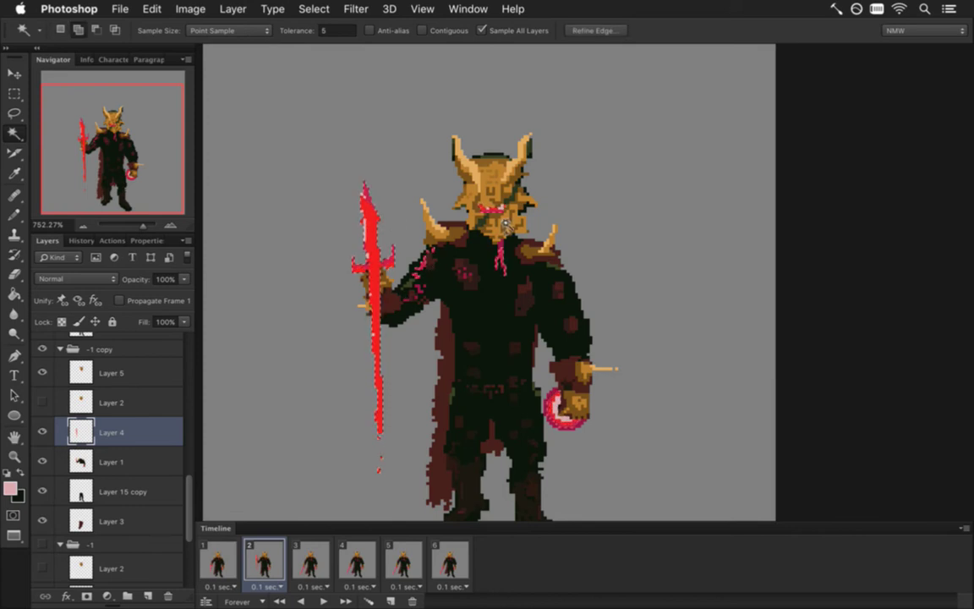
pyautogui.keyDown('shift'); pyautogui.click(500, 244); pyautogui.keyUp('shift')
pyautogui.press('m')
pyautogui.moveTo(503, 248); pyautogui.dragTo(450, 263)
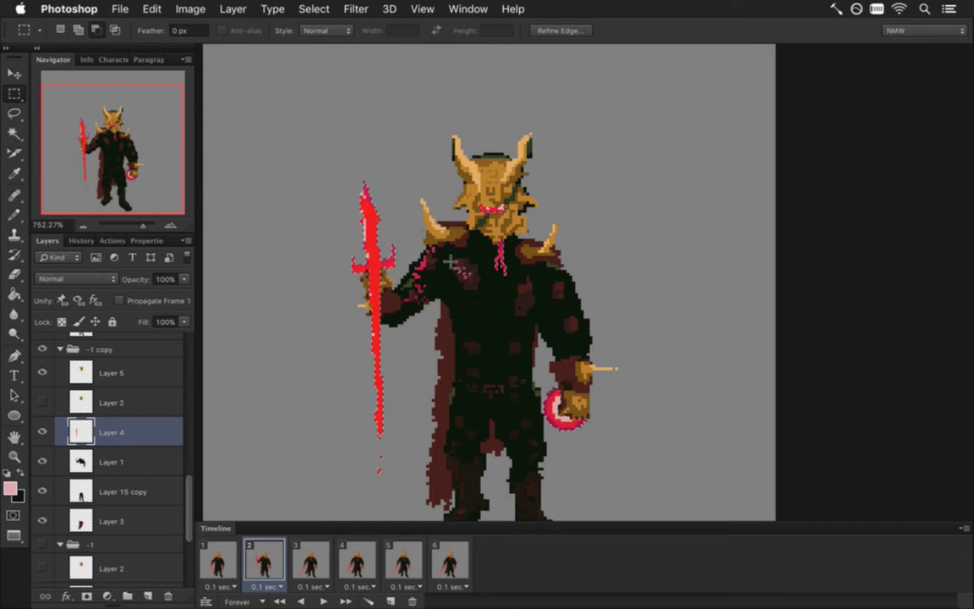
pyautogui.scroll(-3, 443, 338)
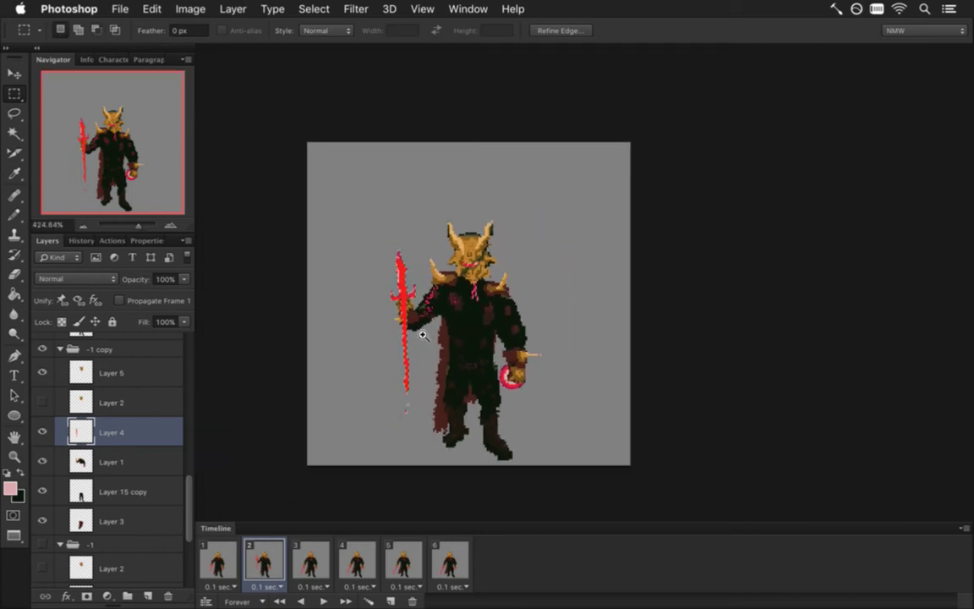
# Step: Copy the selected red pixels to a new layer above Layer 4, blur it with the last filter, and set it to Divide
pyautogui.press('v')
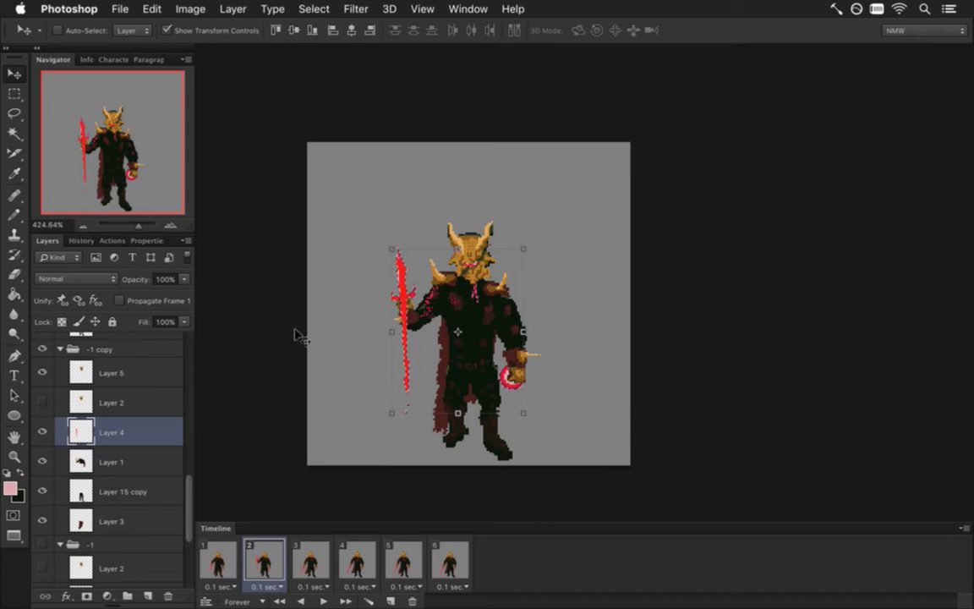
pyautogui.press('super+j')
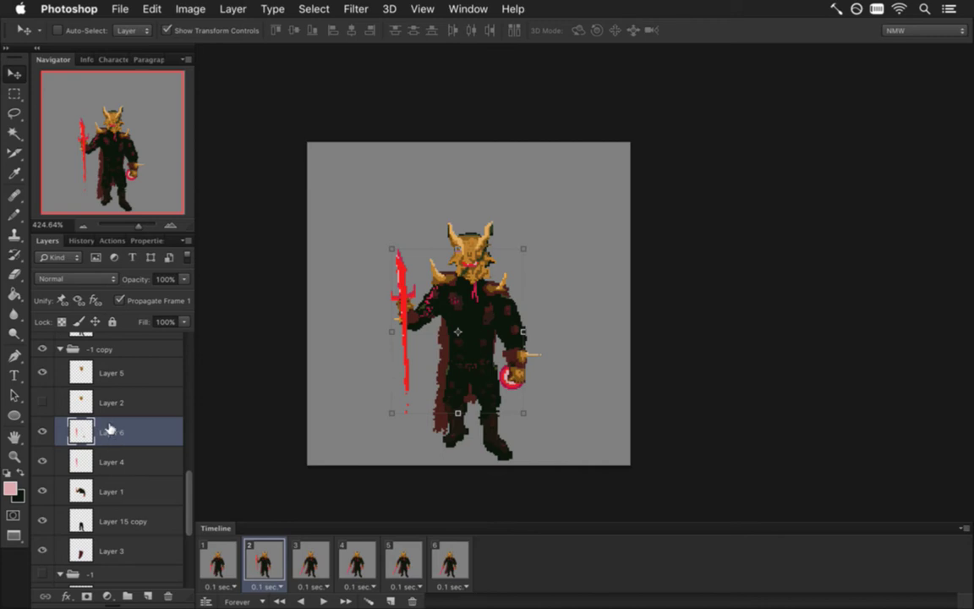
pyautogui.click(352, 9)
pyautogui.click(365, 31)
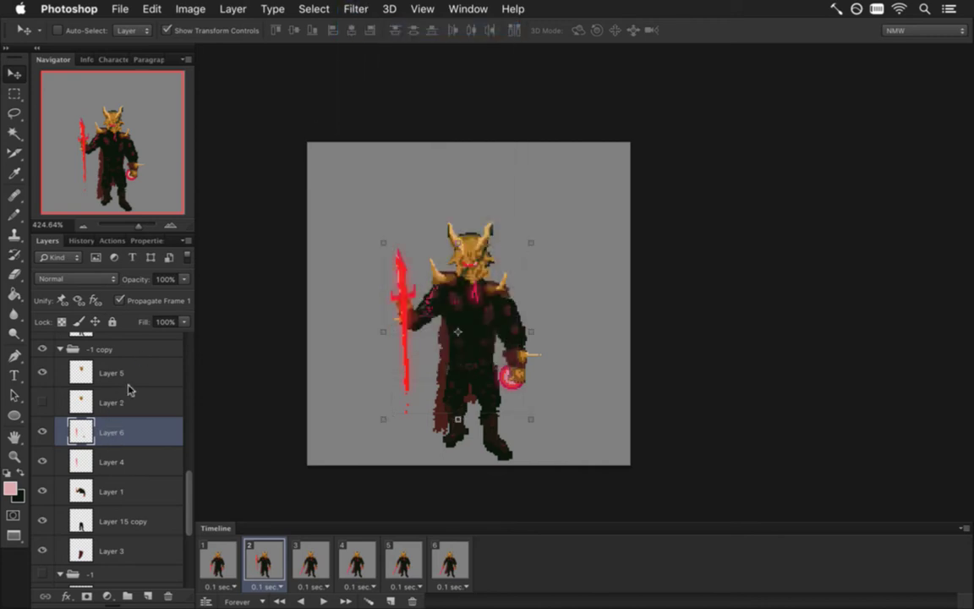
pyautogui.click(104, 279)
pyautogui.click(77, 532)
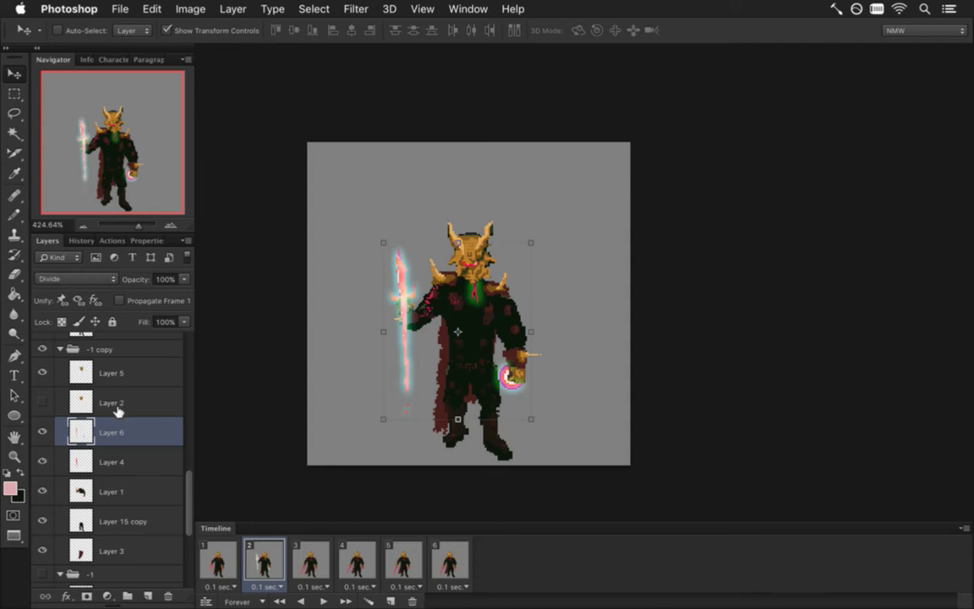
# Step: Set the opacity of the sword trail's Layer 4 to 38%
pyautogui.click(99, 461)
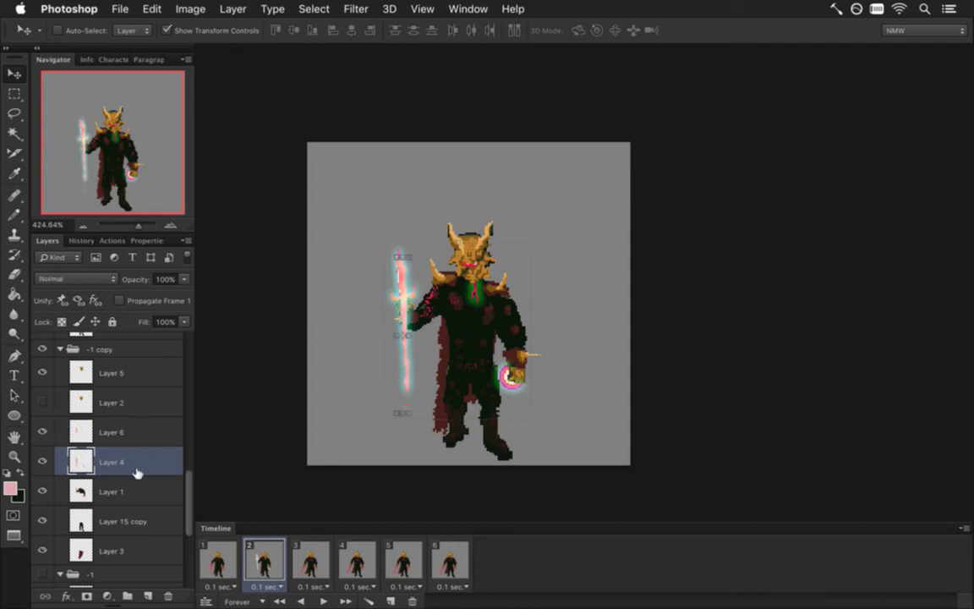
pyautogui.click(183, 279)
pyautogui.moveTo(153, 302); pyautogui.dragTo(141, 296)
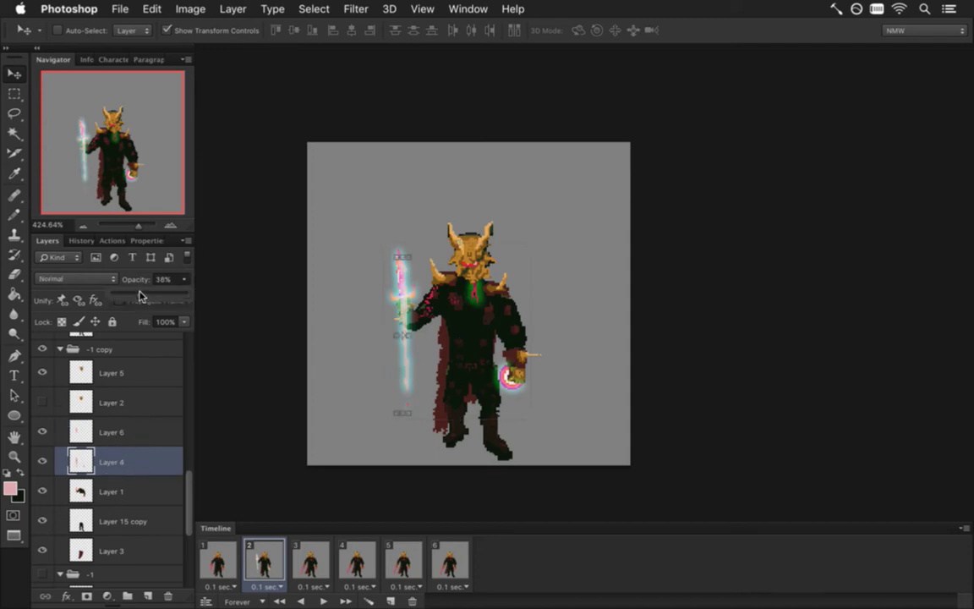
pyautogui.click(139, 275)
# Step: Duplicate the blurred Layer 6 and set the copy's blend mode to Linear Dodge (Add)
pyautogui.click(103, 433)
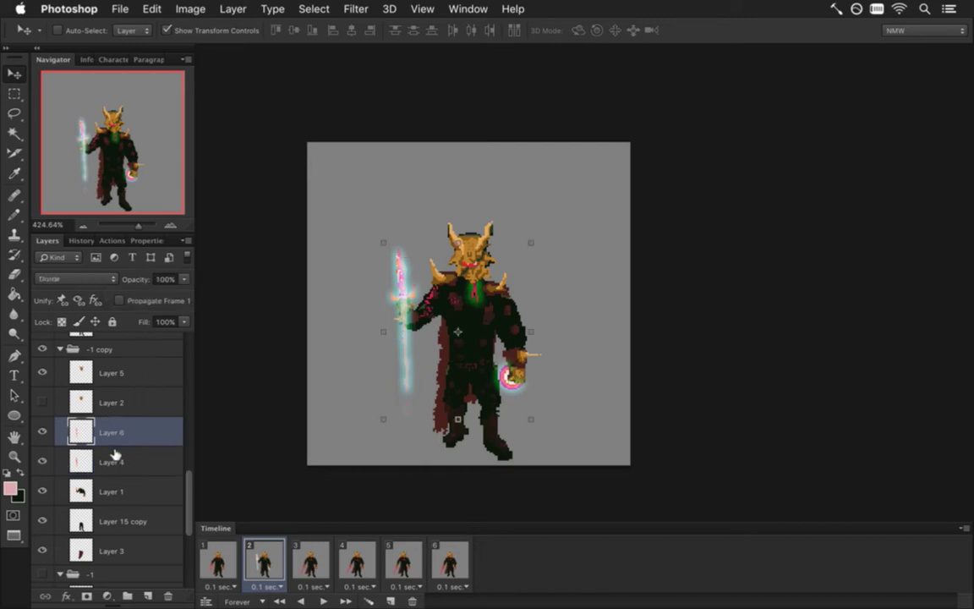
pyautogui.hotkey('ctrl', 'j')
pyautogui.click(84, 279)
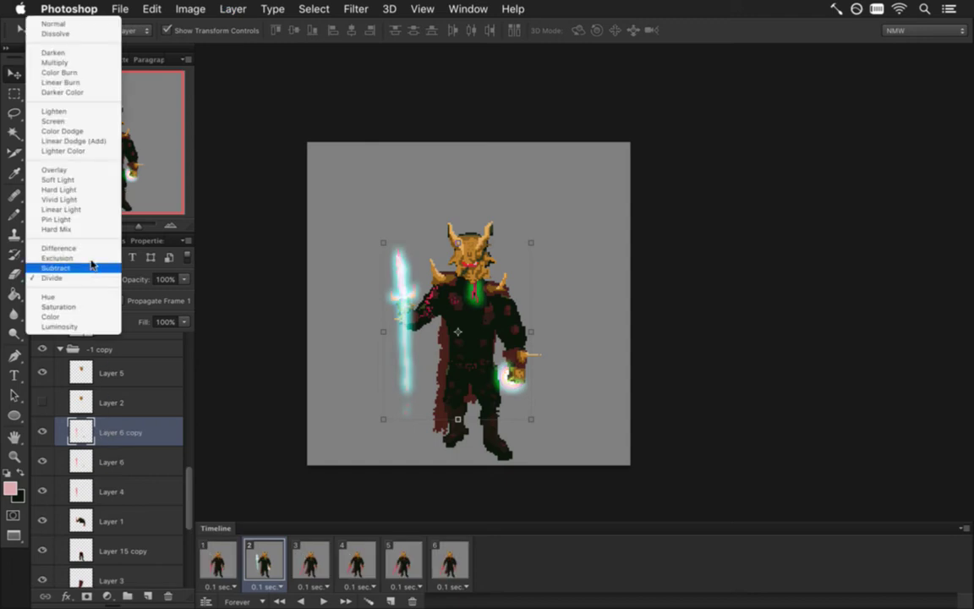
pyautogui.click(84, 131)
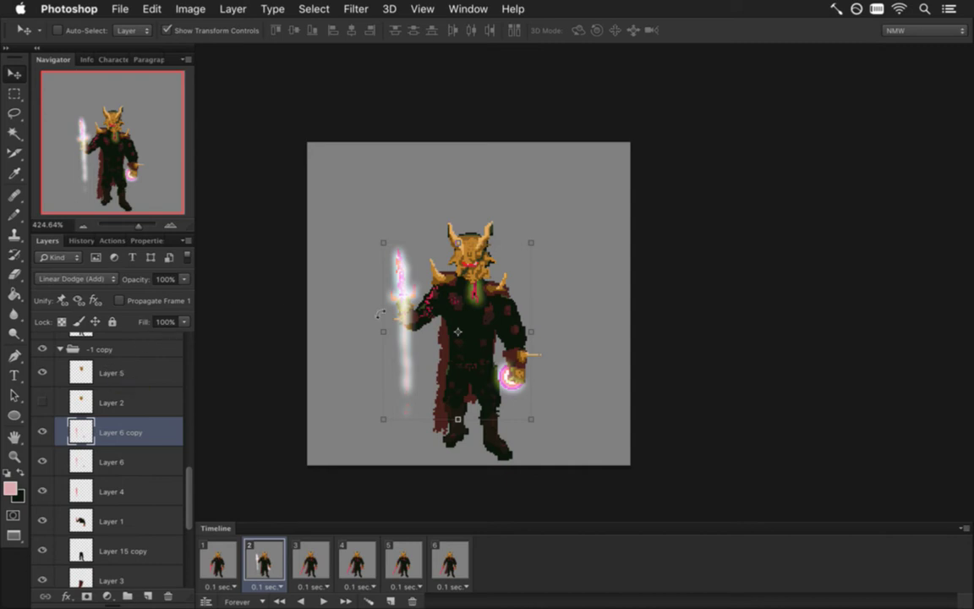
# Step: Check the glow at different magnifications and delete Layer 6 and Layer 6 copy
pyautogui.press('m')
pyautogui.scroll(-3, 381, 355)
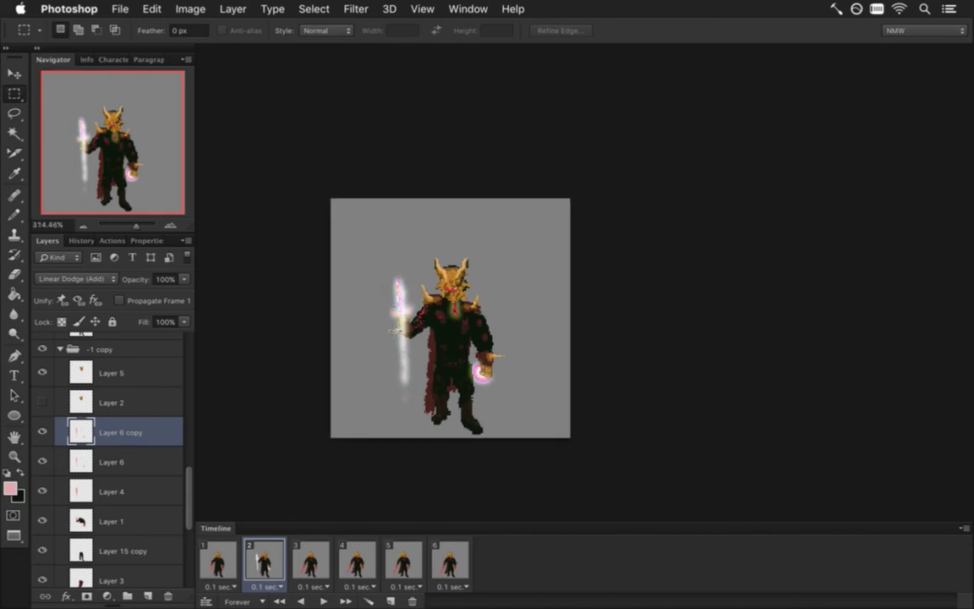
pyautogui.scroll(-3, 426, 347)
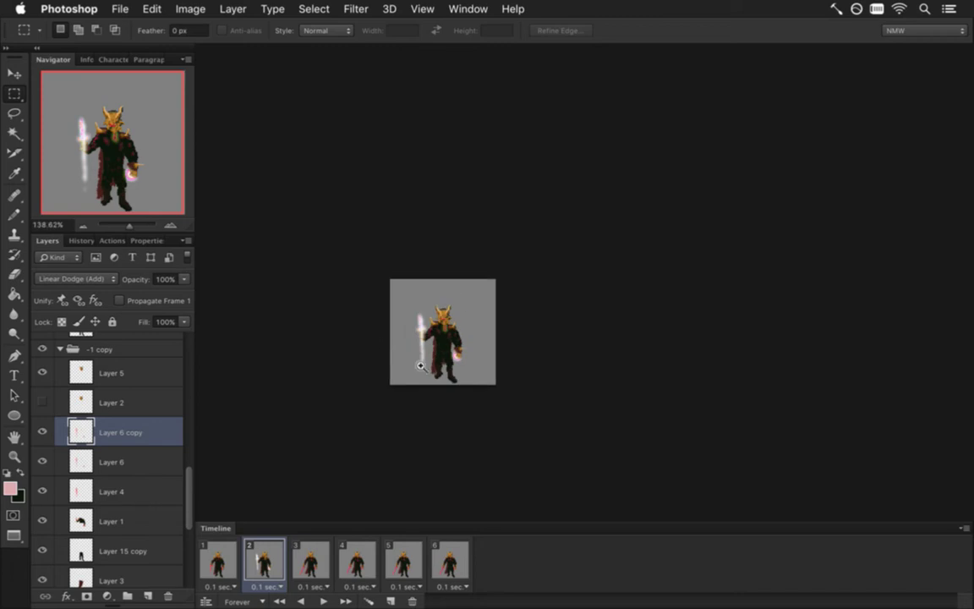
pyautogui.scroll(3, 430, 362)
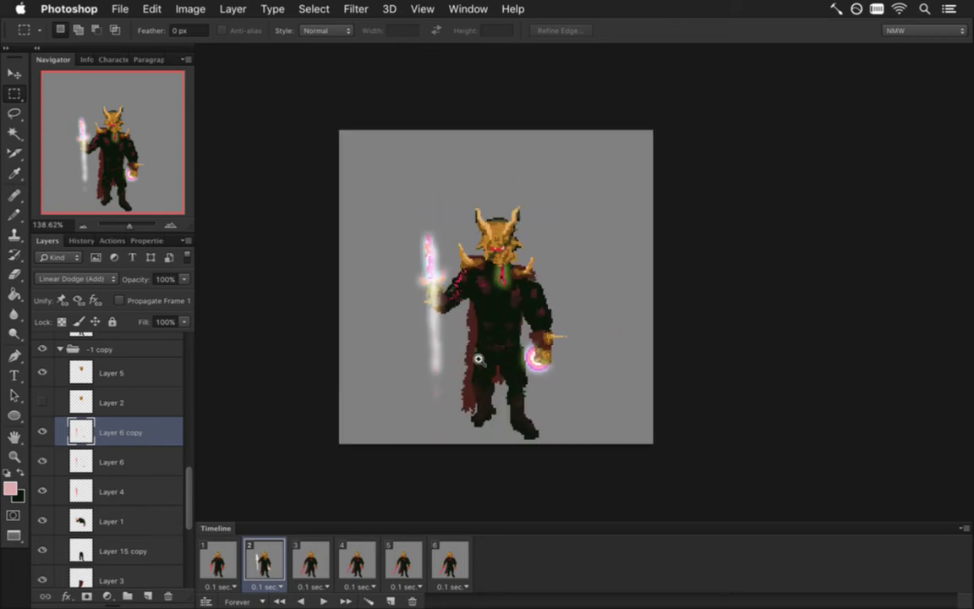
pyautogui.scroll(2, 485, 360)
pyautogui.scroll(1, 490, 372)
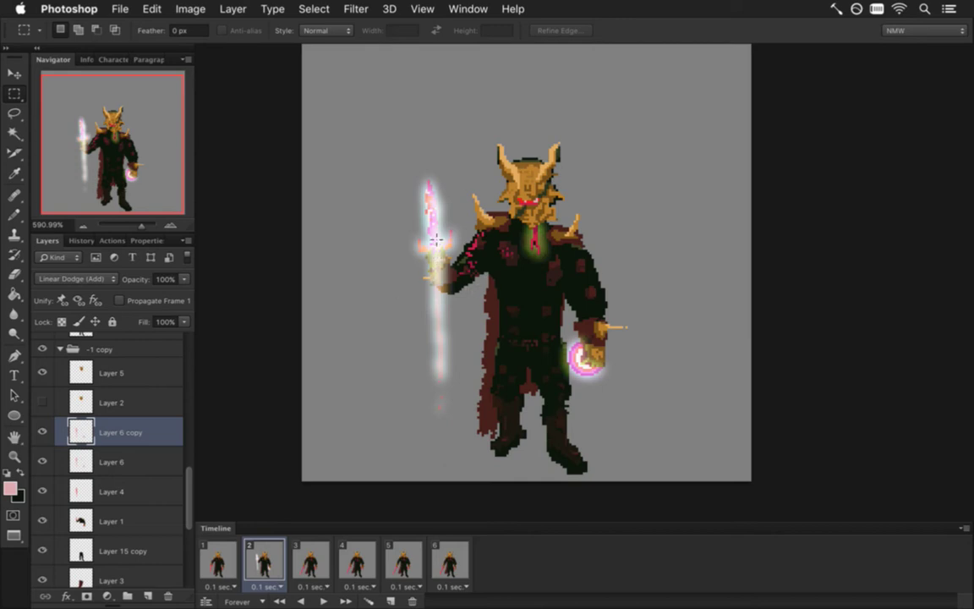
pyautogui.moveTo(91, 427); pyautogui.dragTo(168, 596)
pyautogui.press('Delete')
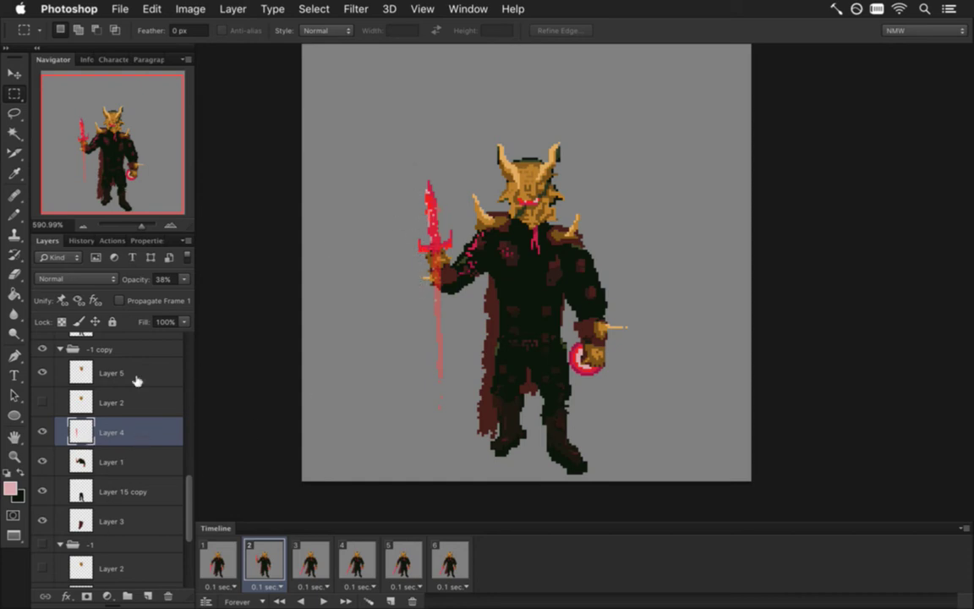
# Step: Warp the sword trail on Layer 4 into an arc bulging outward, away from the body
pyautogui.press('v')
pyautogui.hotkey('ctrl', 't')
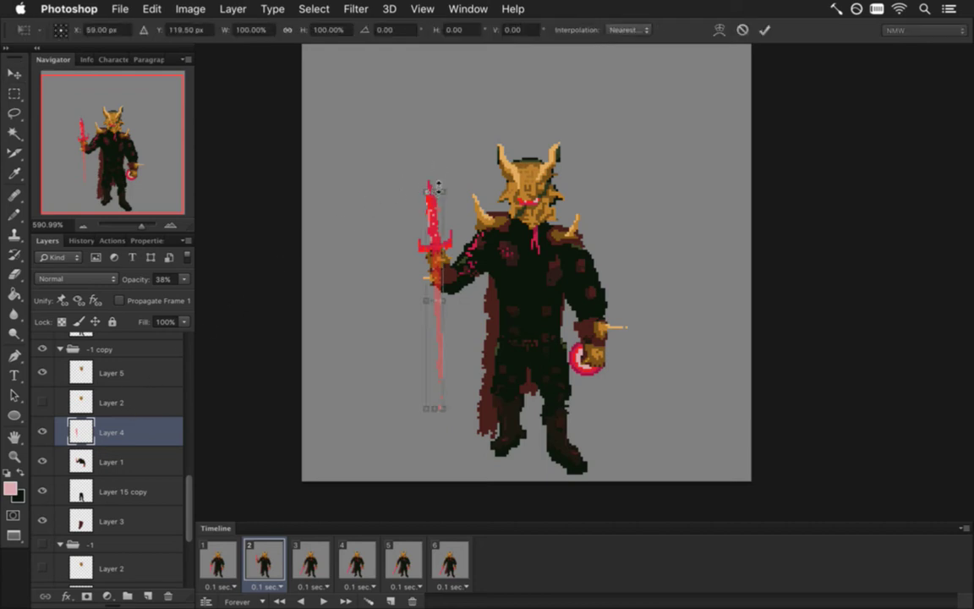
pyautogui.click(716, 29)
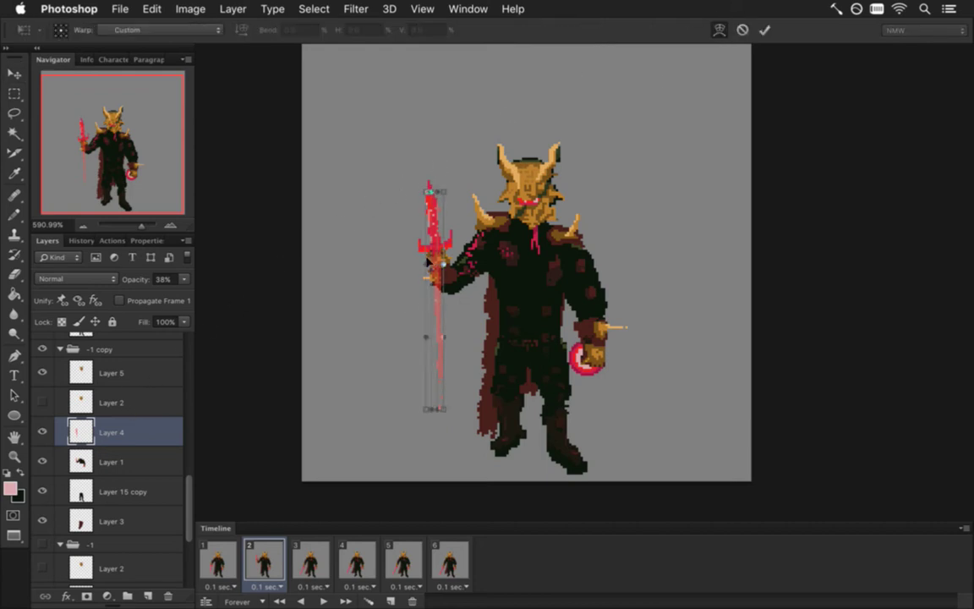
pyautogui.moveTo(425, 336); pyautogui.dragTo(426, 267)
pyautogui.moveTo(439, 320); pyautogui.dragTo(424, 278)
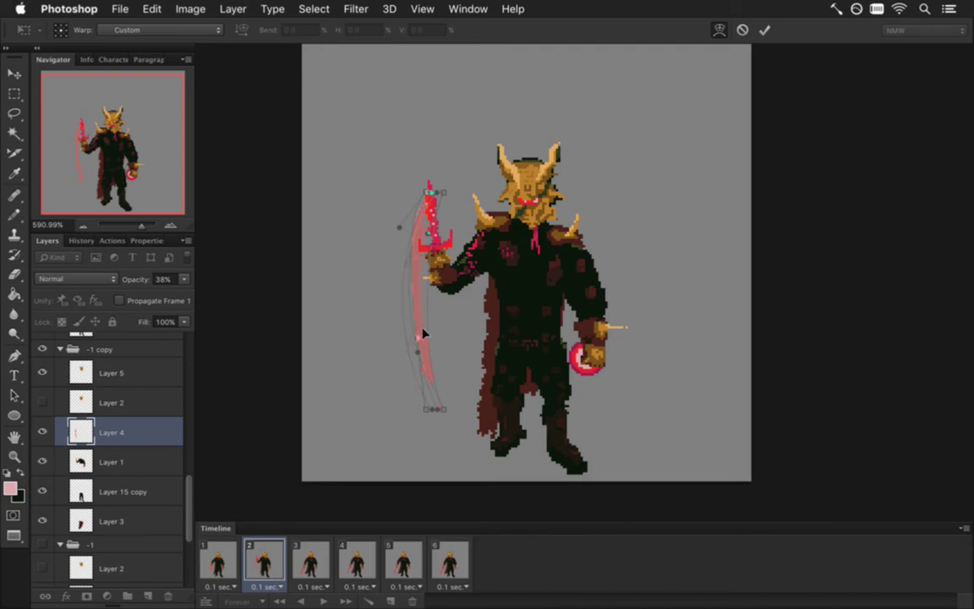
pyautogui.moveTo(424, 330); pyautogui.dragTo(419, 334)
pyautogui.moveTo(422, 336); pyautogui.dragTo(412, 341)
pyautogui.click(764, 32)
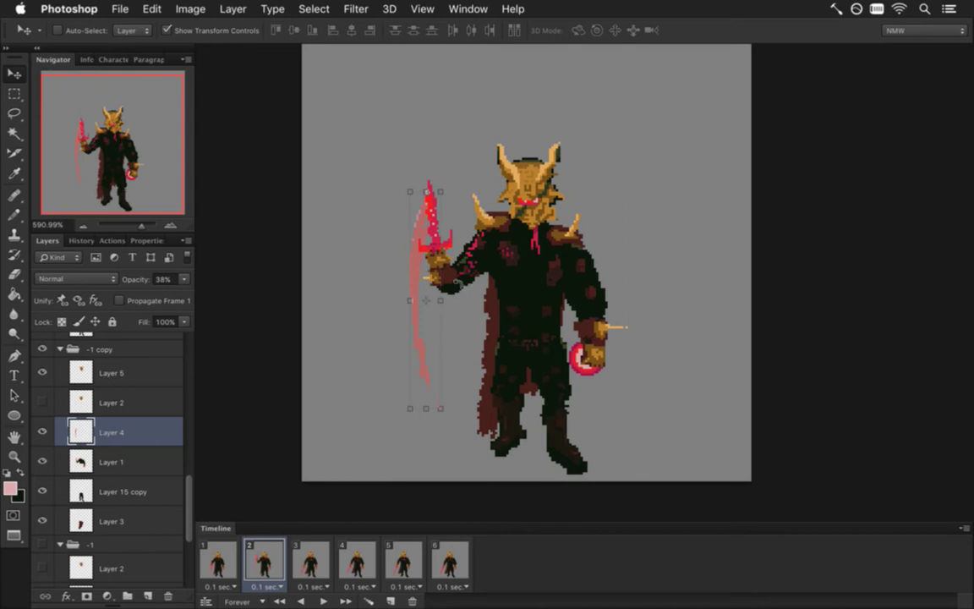
# Step: Flip back and forth between frames 1, 2 and 3 to examine the sword swing and its curved trail
pyautogui.press('m')
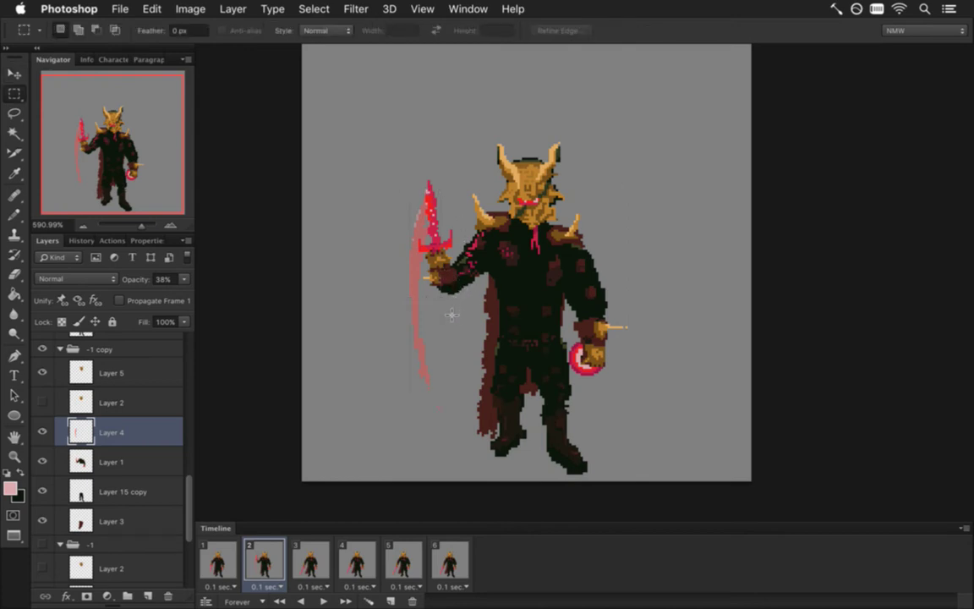
pyautogui.scroll(-2, 457, 314)
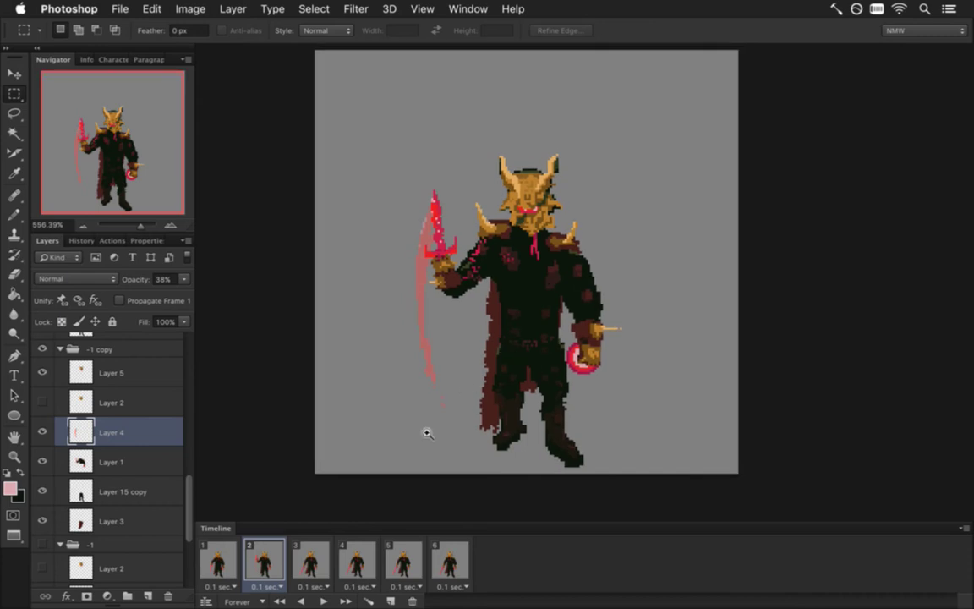
pyautogui.click(218, 558)
pyautogui.click(262, 558)
pyautogui.click(220, 558)
pyautogui.click(253, 559)
pyautogui.click(222, 558)
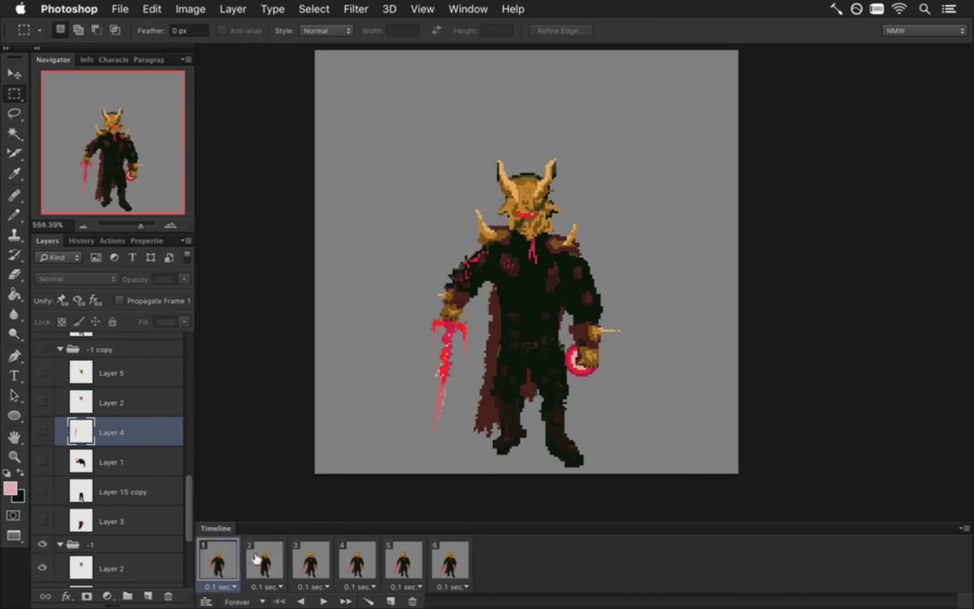
pyautogui.click(282, 558)
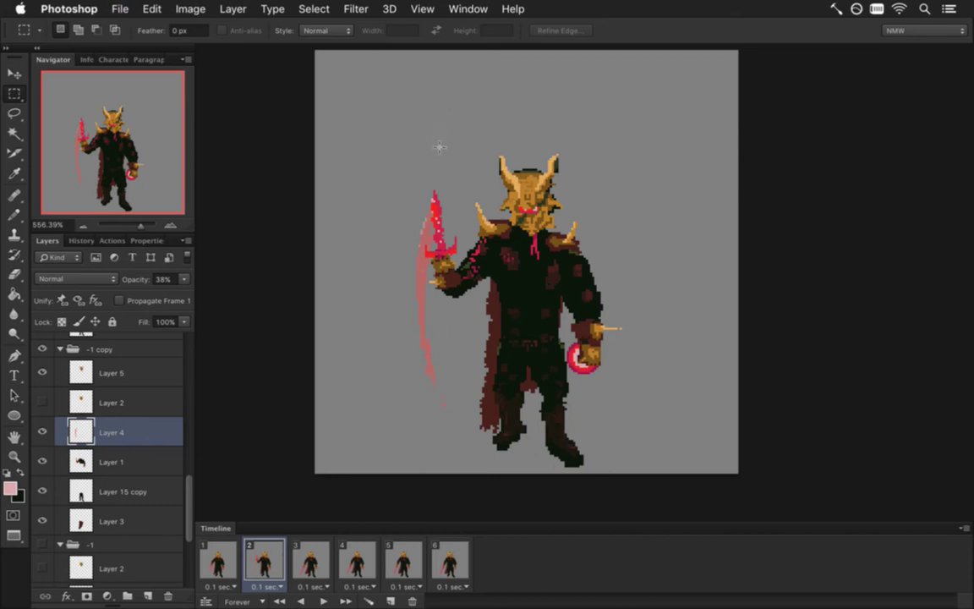
pyautogui.click(311, 559)
pyautogui.click(265, 560)
pyautogui.click(311, 560)
pyautogui.click(218, 559)
pyautogui.click(263, 560)
pyautogui.click(312, 559)
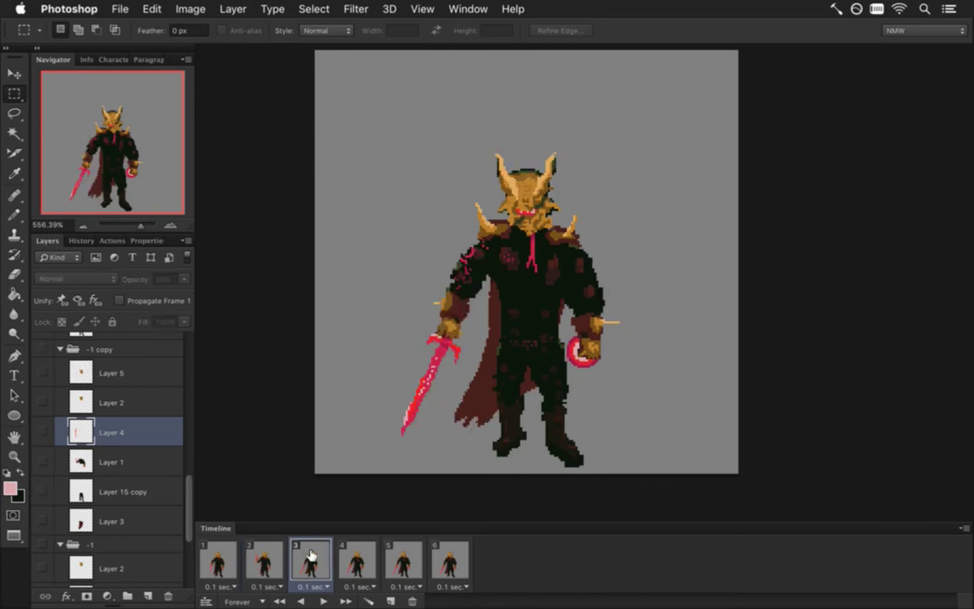
pyautogui.click(267, 561)
pyautogui.click(220, 562)
pyautogui.click(263, 562)
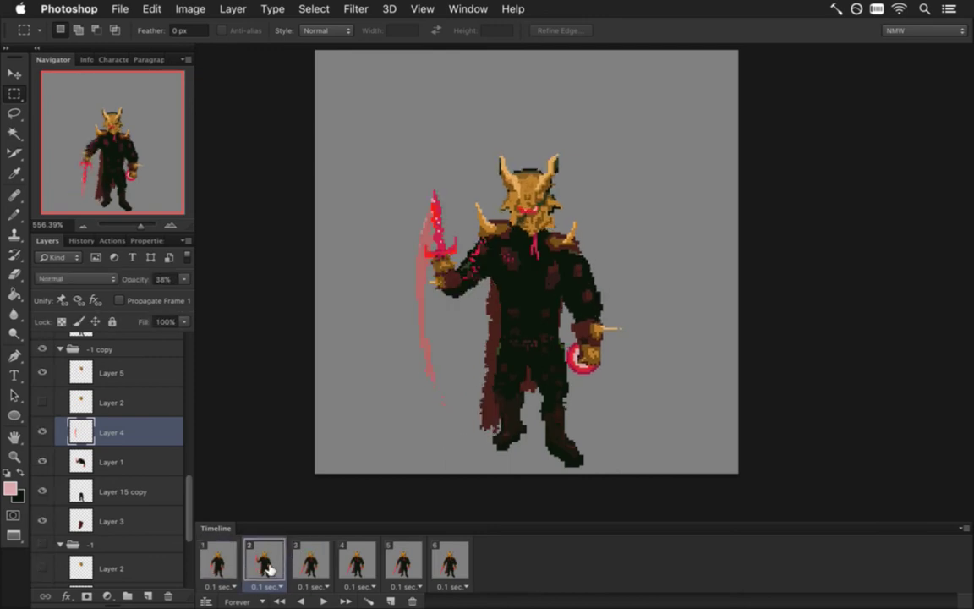
pyautogui.click(220, 562)
pyautogui.click(264, 562)
pyautogui.click(220, 562)
pyautogui.click(263, 563)
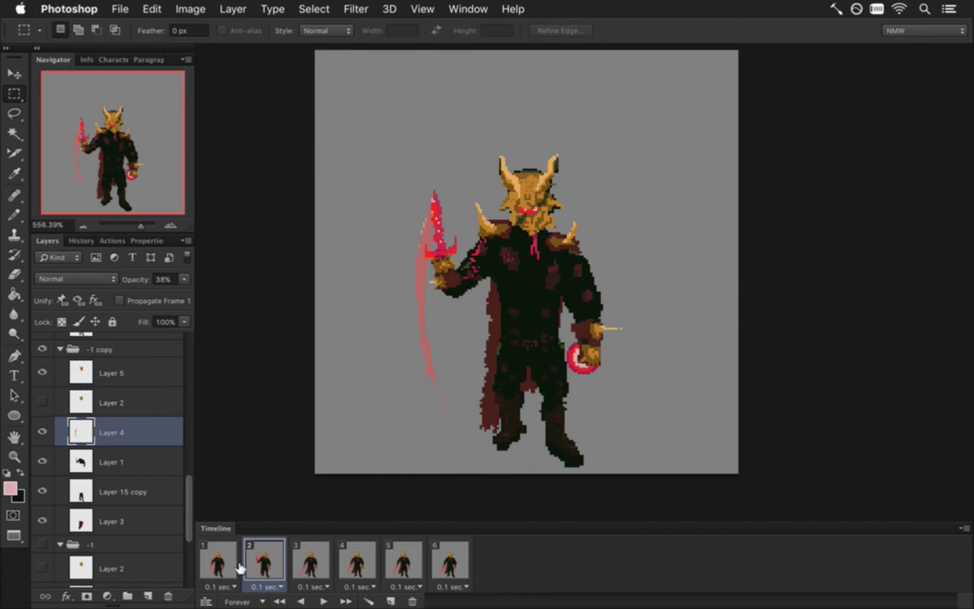
pyautogui.click(220, 562)
pyautogui.click(263, 562)
pyautogui.click(220, 562)
pyautogui.click(264, 562)
pyautogui.click(220, 562)
pyautogui.click(264, 562)
pyautogui.click(219, 562)
pyautogui.click(263, 562)
pyautogui.click(220, 563)
pyautogui.click(264, 562)
pyautogui.click(220, 562)
pyautogui.click(264, 563)
pyautogui.click(220, 563)
pyautogui.click(264, 562)
pyautogui.click(220, 562)
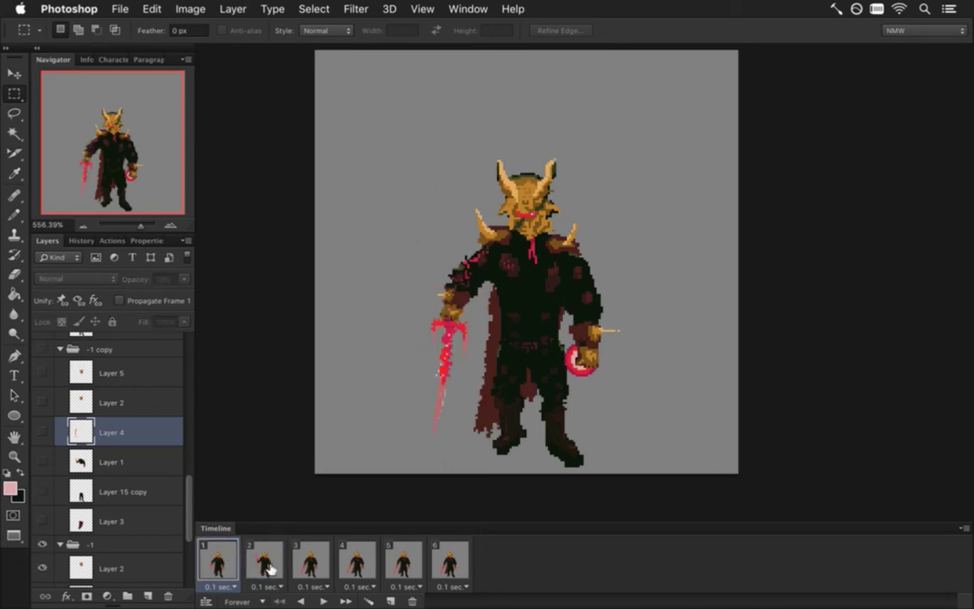
pyautogui.click(264, 562)
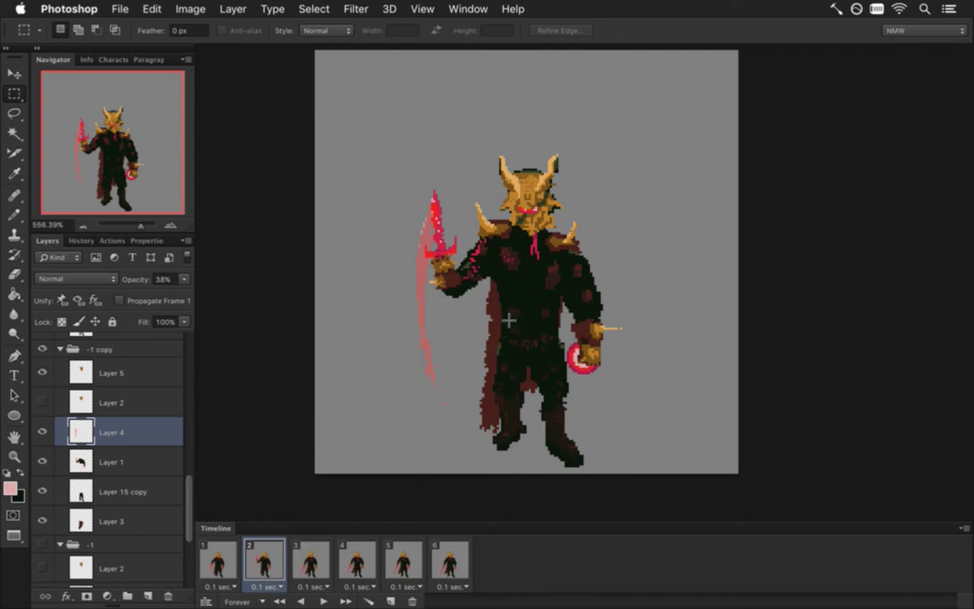
# Step: Review the remaining frames and delete frames 3 to 6 from the animation
pyautogui.click(306, 565)
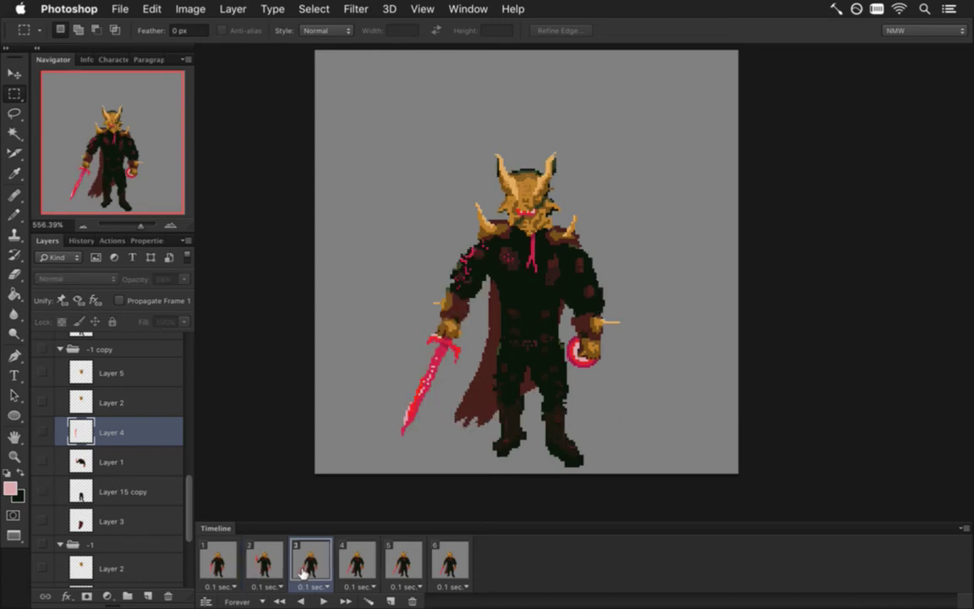
pyautogui.click(449, 564)
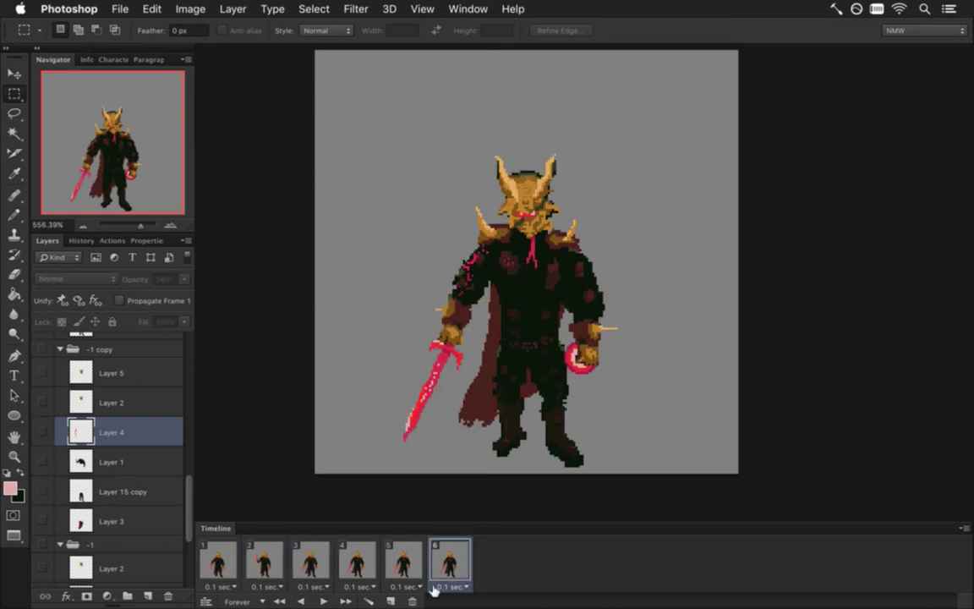
pyautogui.click(404, 565)
pyautogui.click(355, 563)
pyautogui.click(309, 562)
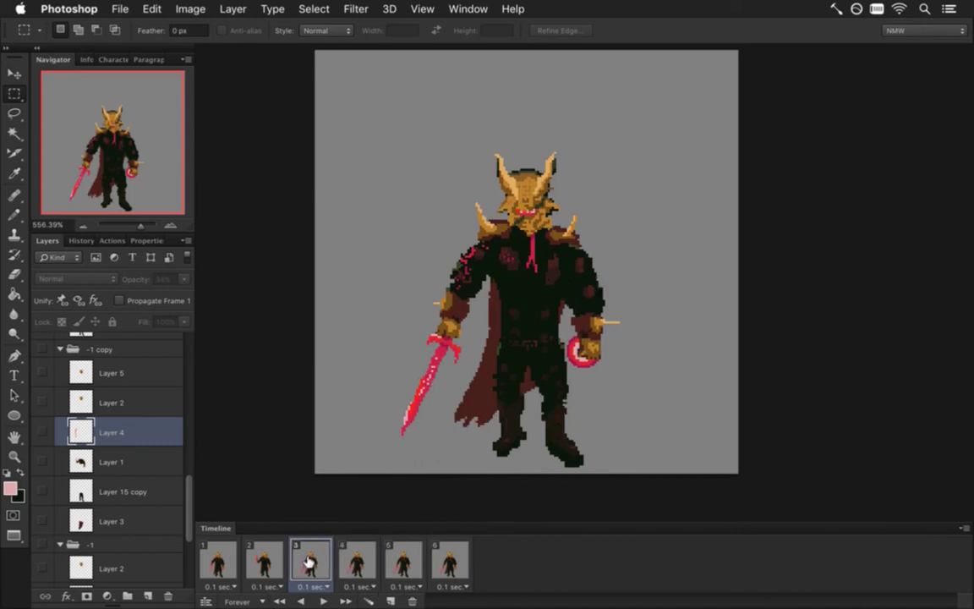
pyautogui.click(449, 564)
pyautogui.click(412, 600)
pyautogui.click(412, 600)
pyautogui.click(411, 601)
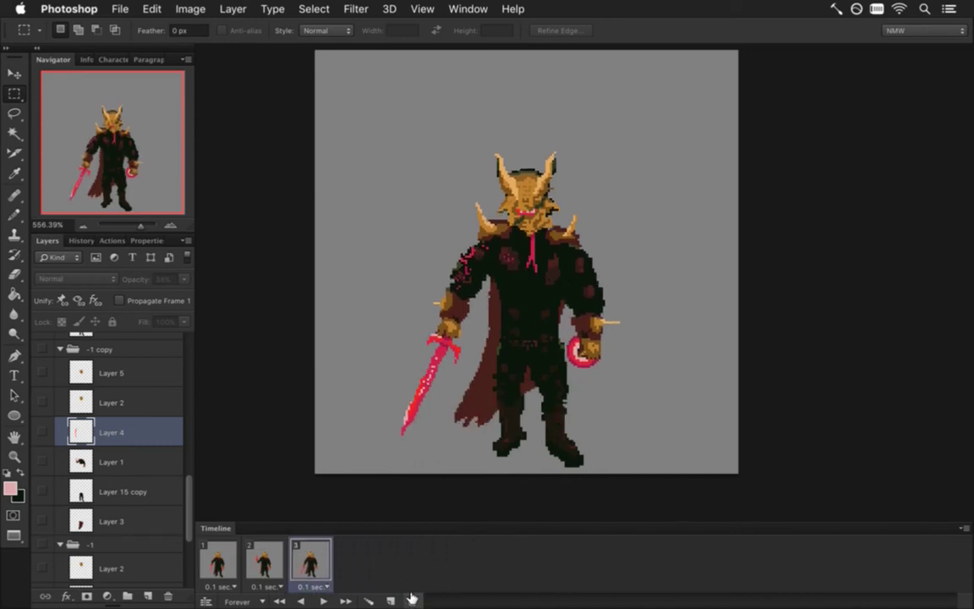
pyautogui.click(412, 600)
# Step: Delete the orig layer group with its contents and switch to frame 2
pyautogui.moveTo(217, 549); pyautogui.dragTo(174, 477)
pyautogui.scroll(-5, 187, 544)
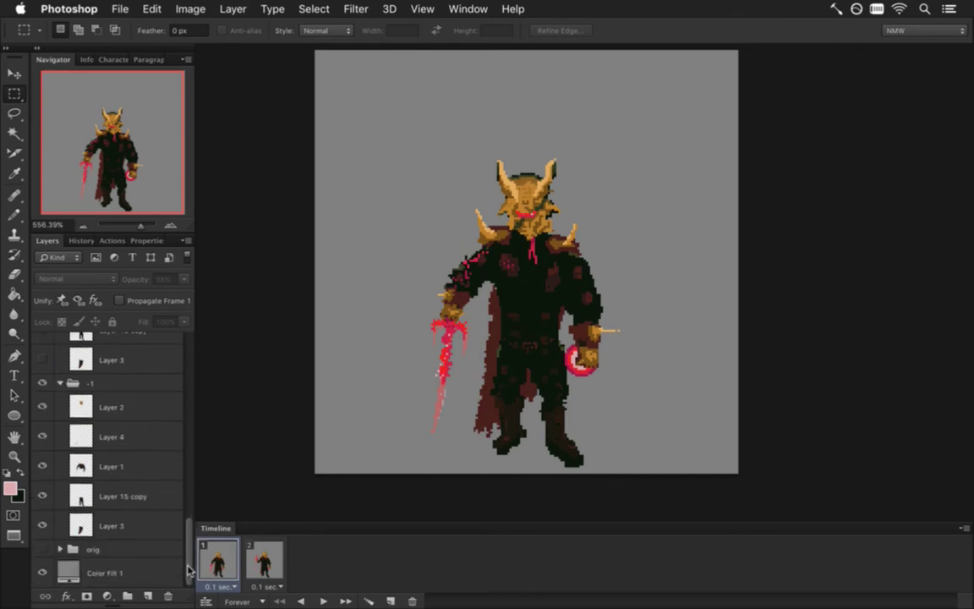
pyautogui.click(131, 548)
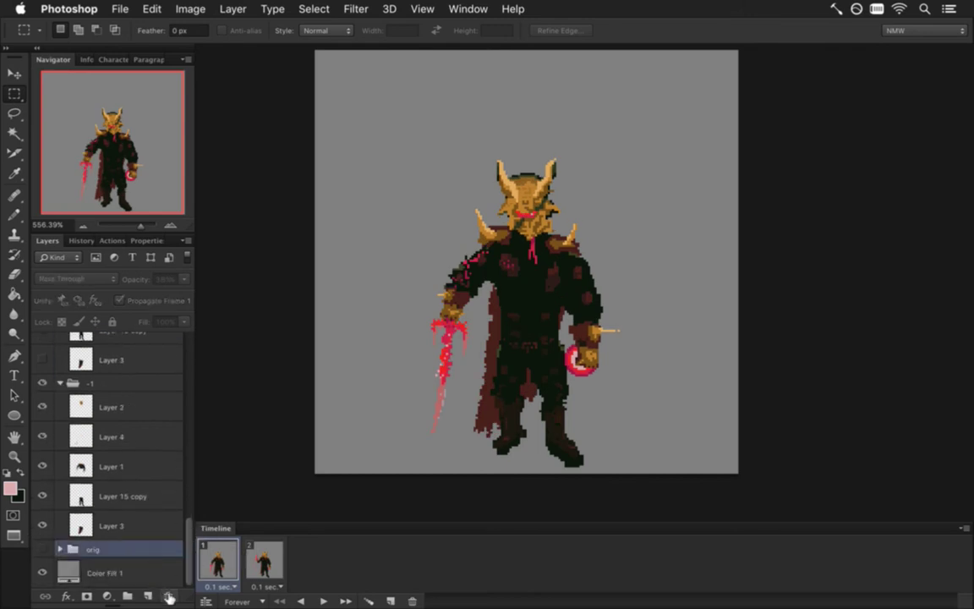
pyautogui.click(169, 597)
pyautogui.press('Return')
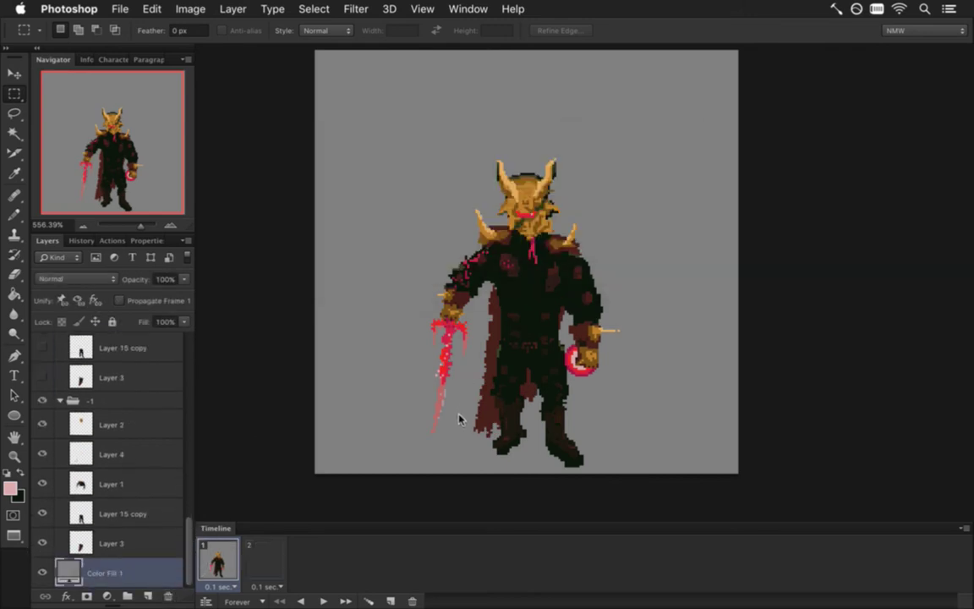
pyautogui.click(263, 562)
pyautogui.scroll(8, 179, 474)
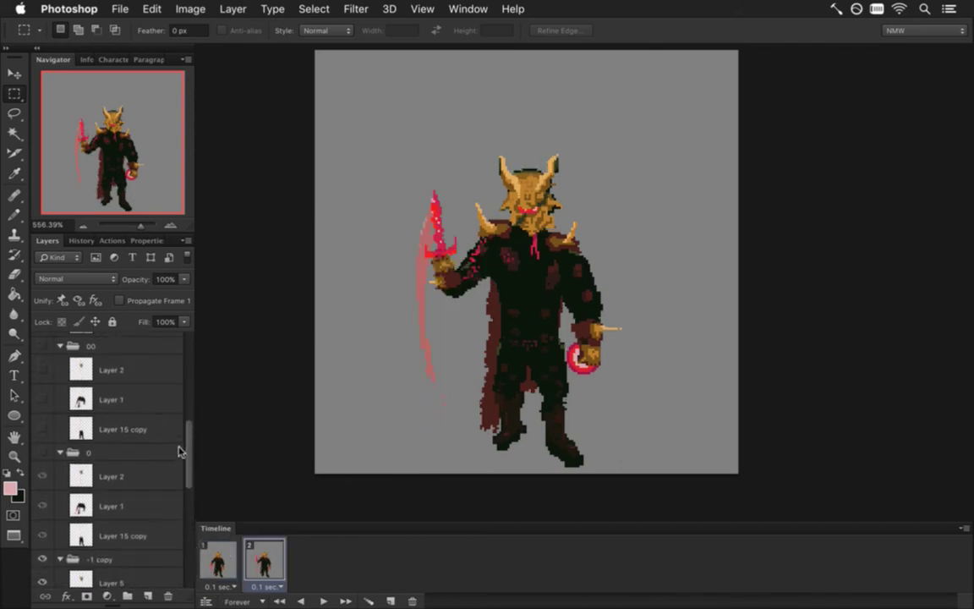
# Step: Delete the layer groups 0 and 00 together with their contents
pyautogui.click(127, 452)
pyautogui.click(168, 597)
pyautogui.press('Return')
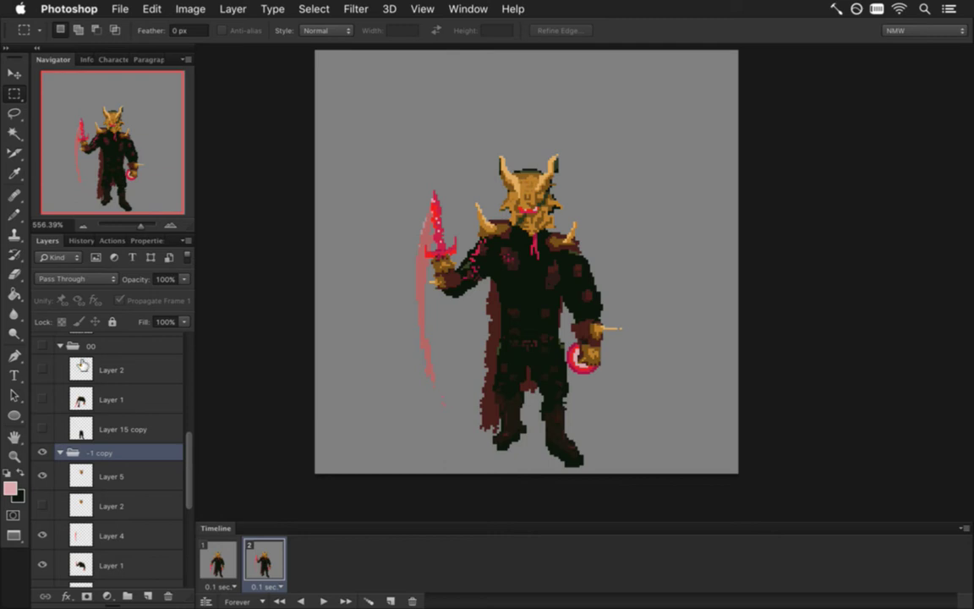
pyautogui.click(111, 345)
pyautogui.click(167, 596)
pyautogui.press('Return')
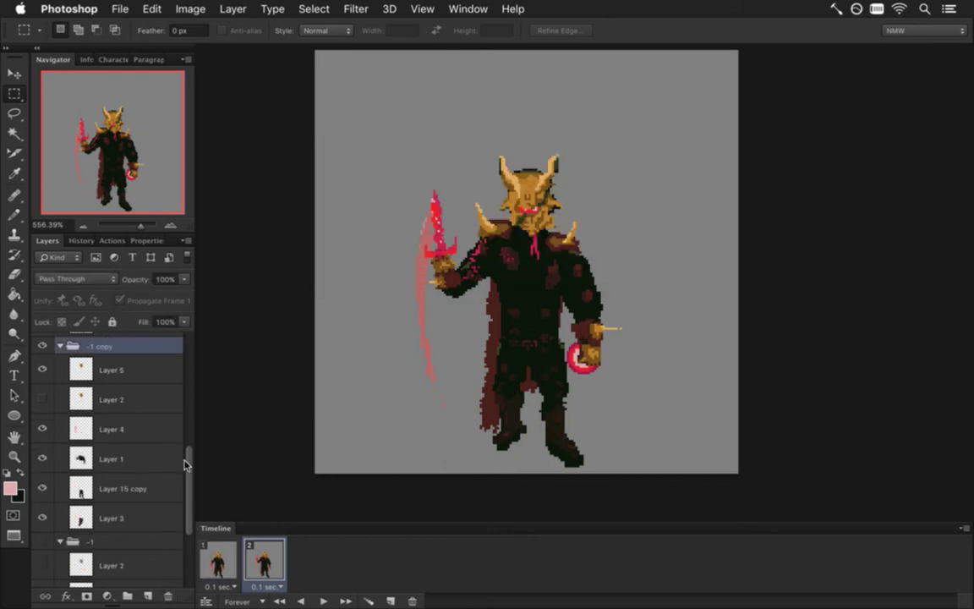
# Step: Delete the layer groups 1, 11 and 2 together with their contents
pyautogui.scroll(-3, 178, 397)
pyautogui.click(134, 504)
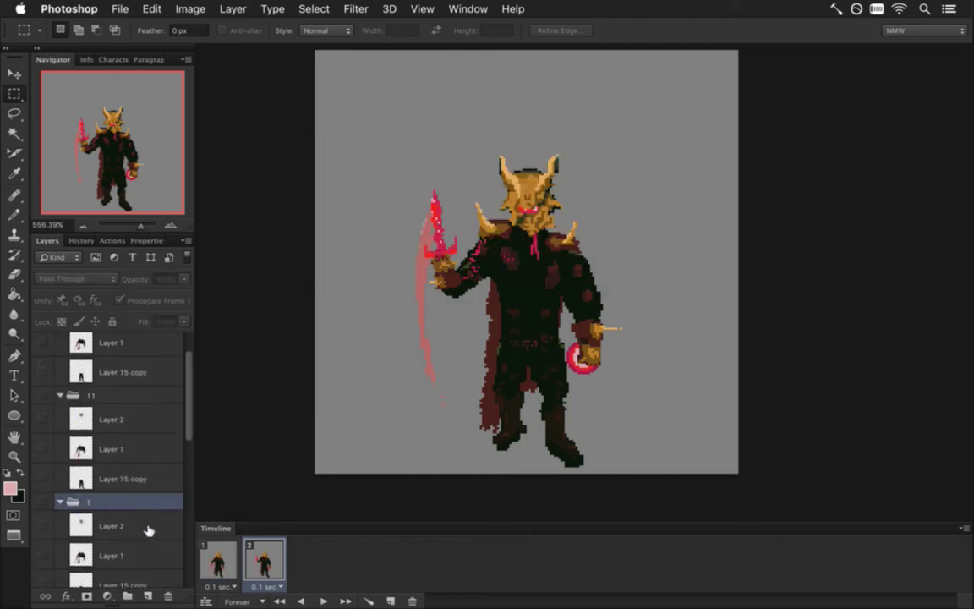
pyautogui.press('BackSpace')
pyautogui.press('Return')
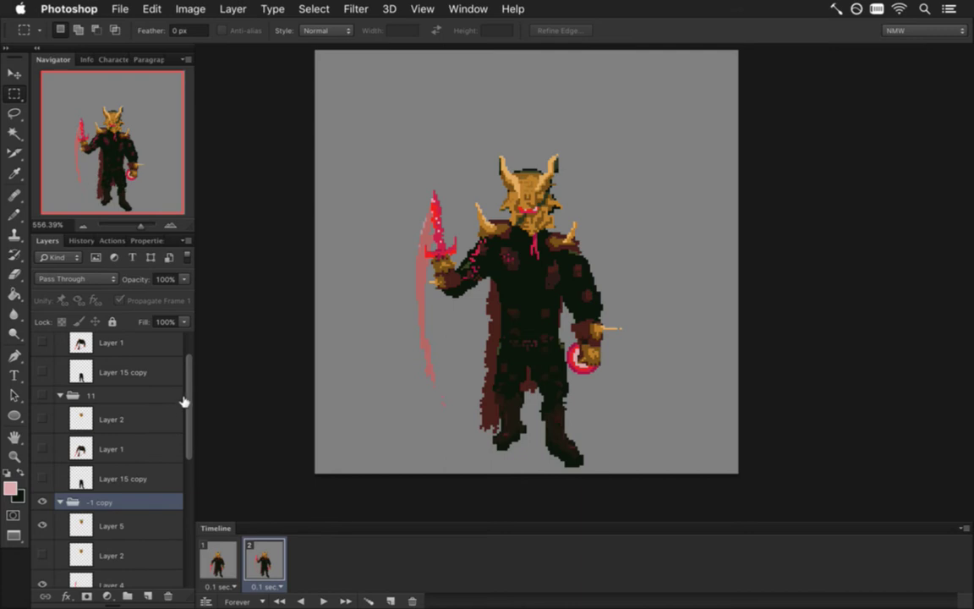
pyautogui.click(181, 397)
pyautogui.press('BackSpace')
pyautogui.press('Return')
pyautogui.scroll(2, 164, 352)
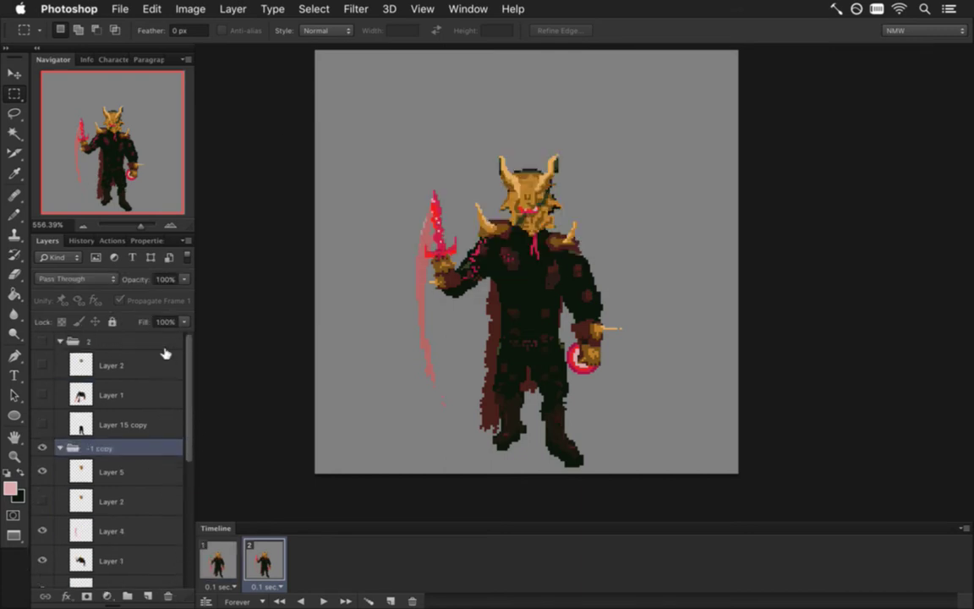
pyautogui.click(140, 342)
pyautogui.click(169, 594)
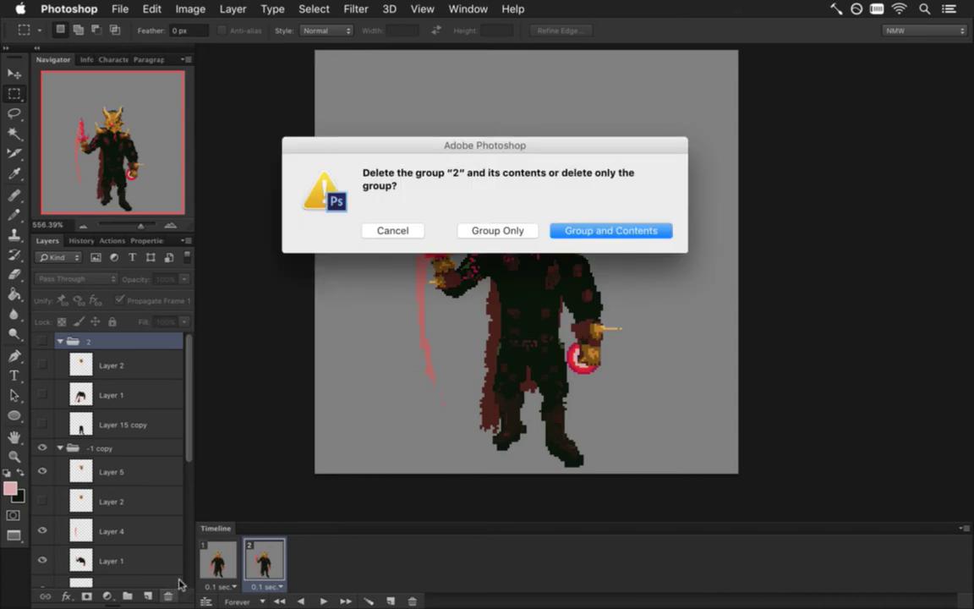
pyautogui.press('Return')
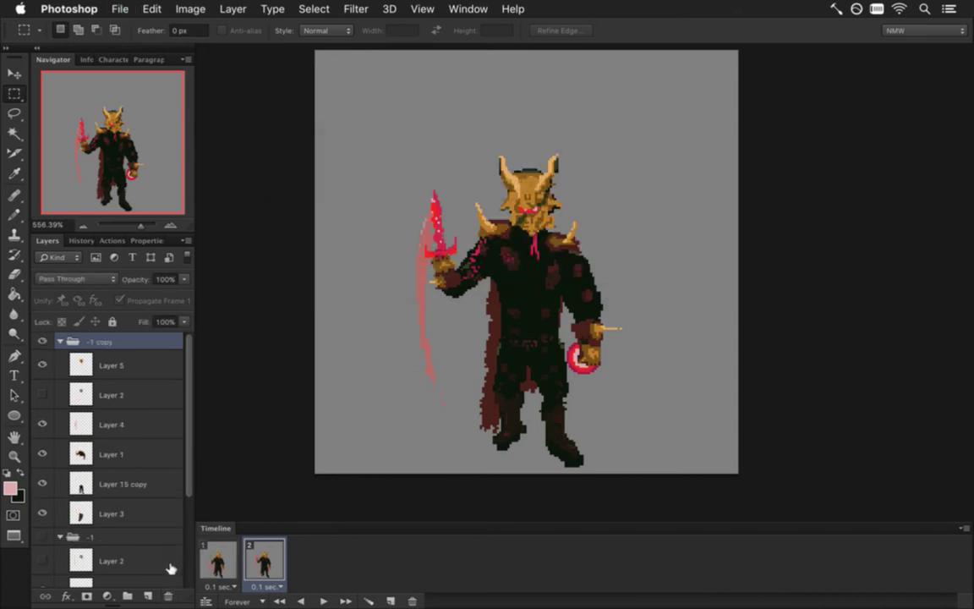
# Step: Compare frames 1 and 2, then delete the hidden Layer 2 from the -1 copy group
pyautogui.click(218, 559)
pyautogui.click(256, 550)
pyautogui.click(218, 558)
pyautogui.click(250, 548)
pyautogui.click(153, 394)
pyautogui.click(168, 596)
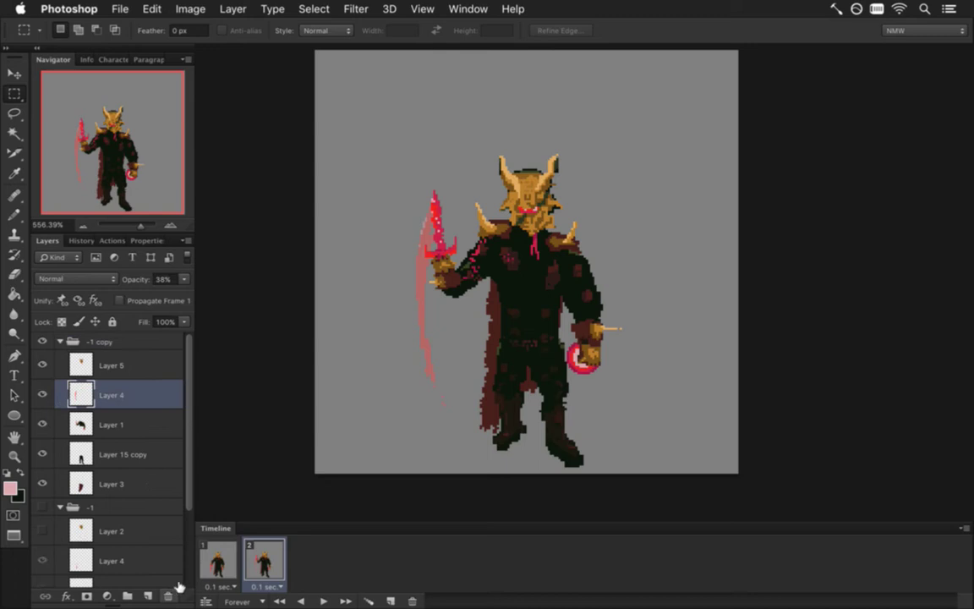
# Step: Switch to Terminal and check the Songbringer repository's status with gs
pyautogui.press('super+Tab')
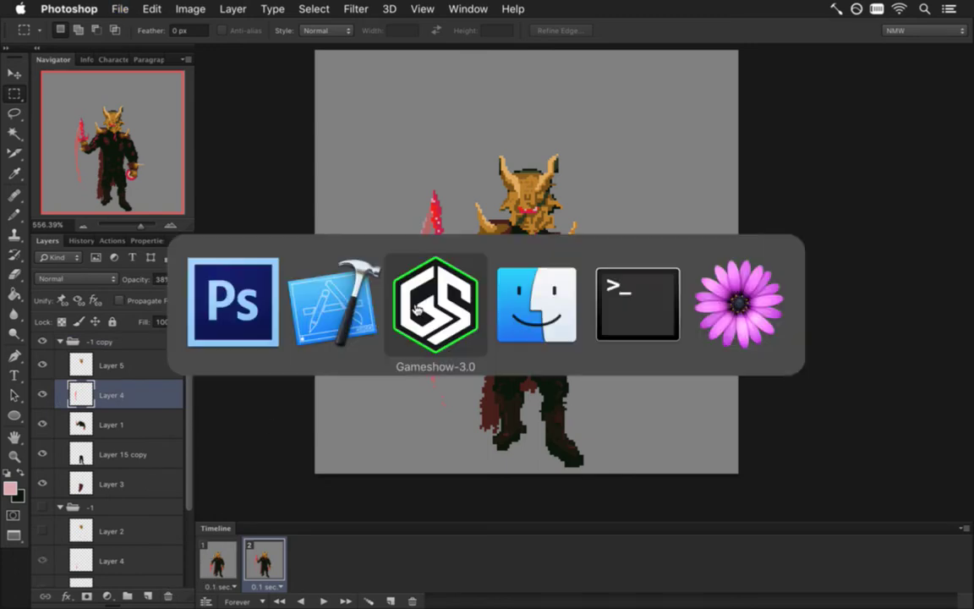
pyautogui.click(603, 324)
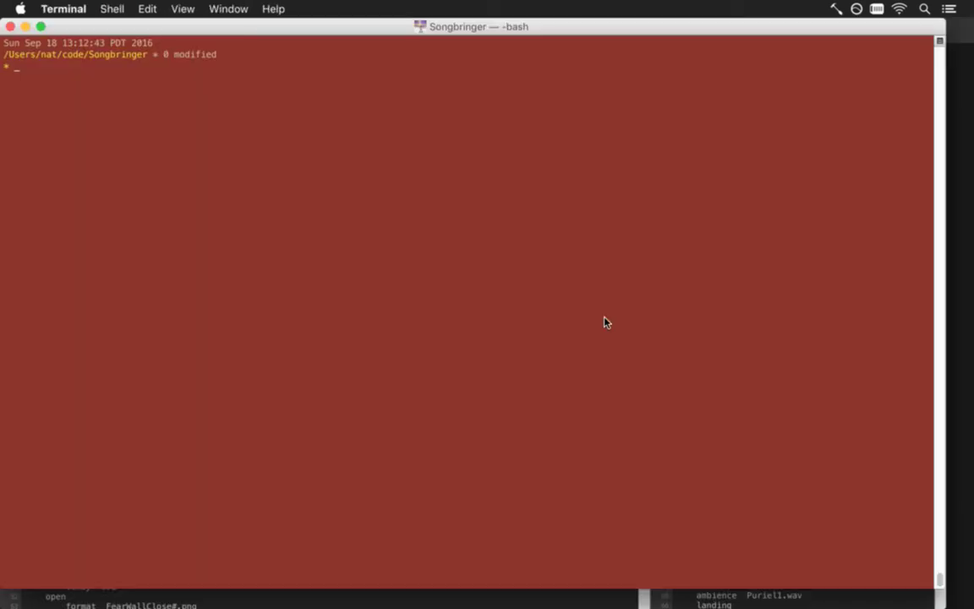
pyautogui.press('Return')
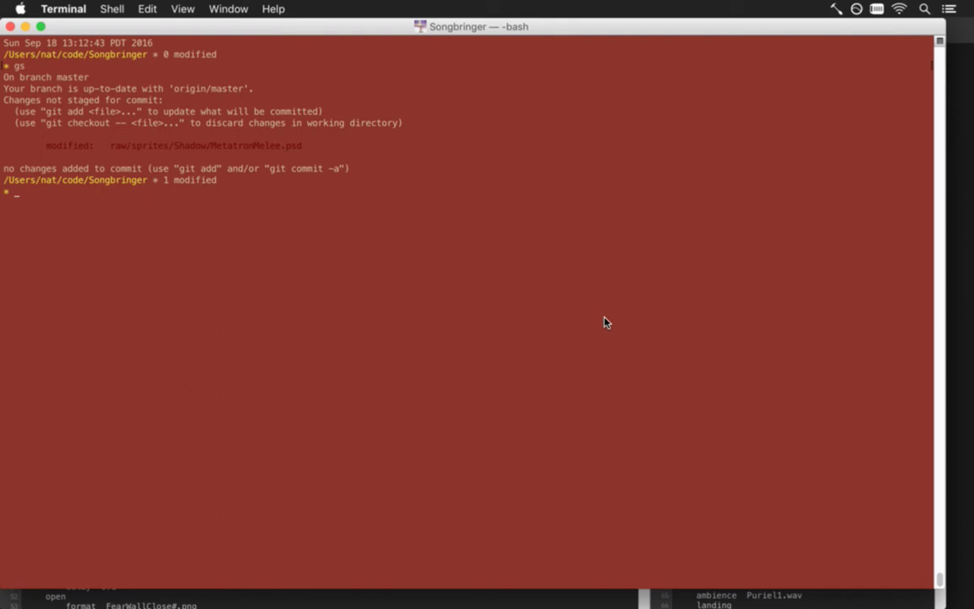
# Step: Commit the modified MetatronMelee.psd using gc with the message ".", and push the commit with gp
pyautogui.write('gca')
pyautogui.press('Return')
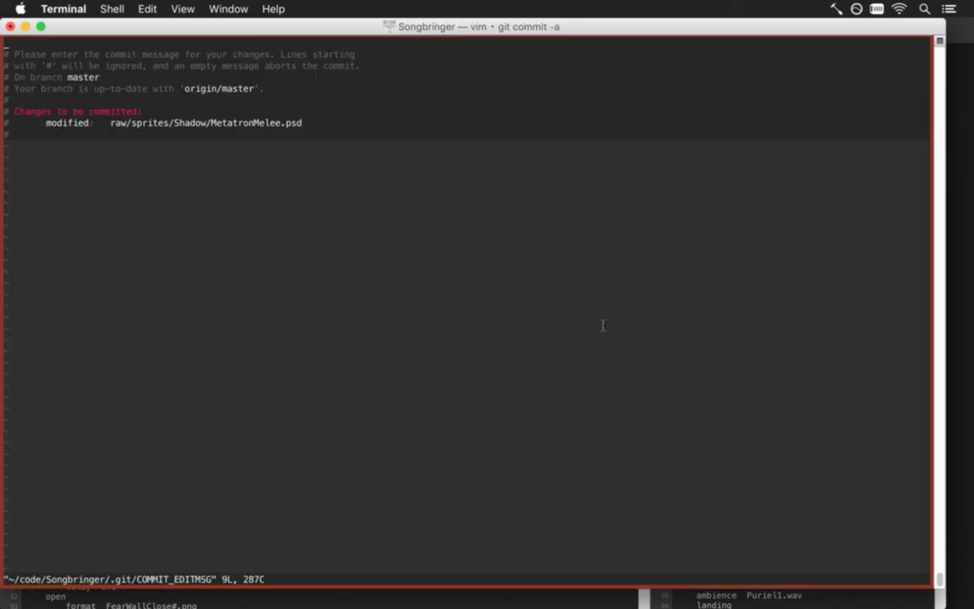
pyautogui.write('.')
pyautogui.press('Escape')
pyautogui.write(':wq')
pyautogui.press('Return')
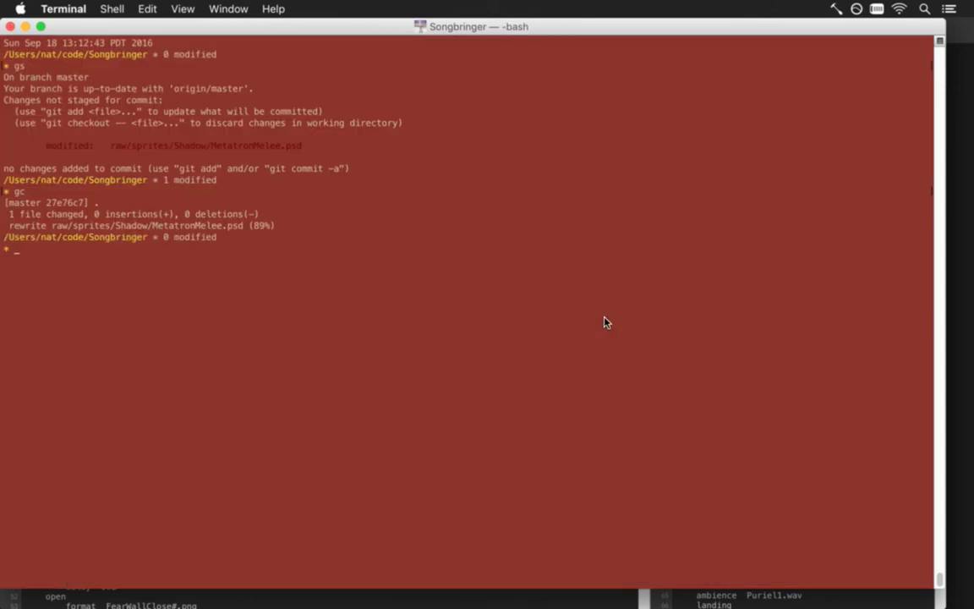
pyautogui.write('gp')
pyautogui.press('Return')
# Step: Switch back to Photoshop and duplicate frame 2 as a third animation frame
pyautogui.press('super+Tab')
pyautogui.press('super+Tab')
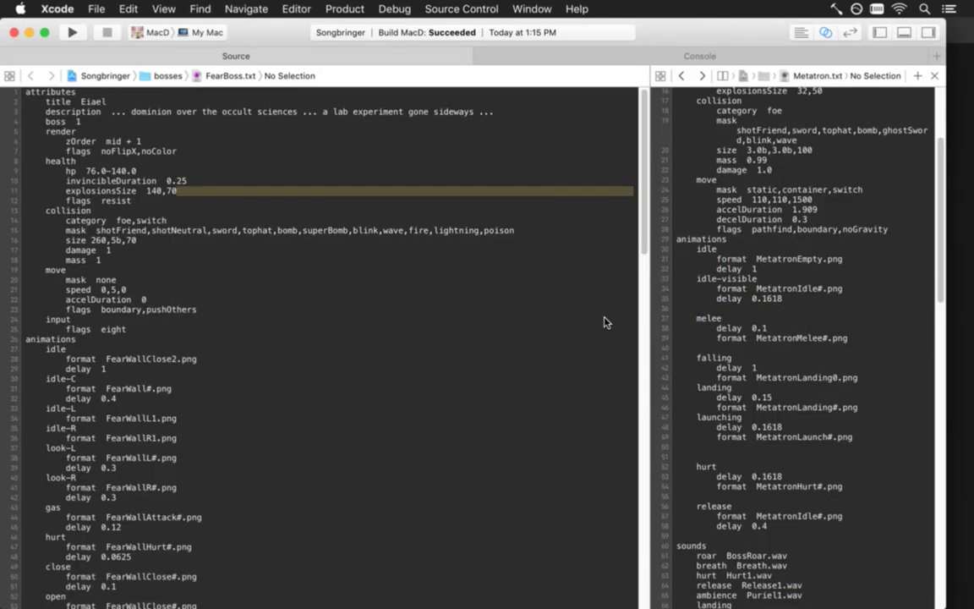
pyautogui.press('super+Tab')
pyautogui.press('super+Tab')
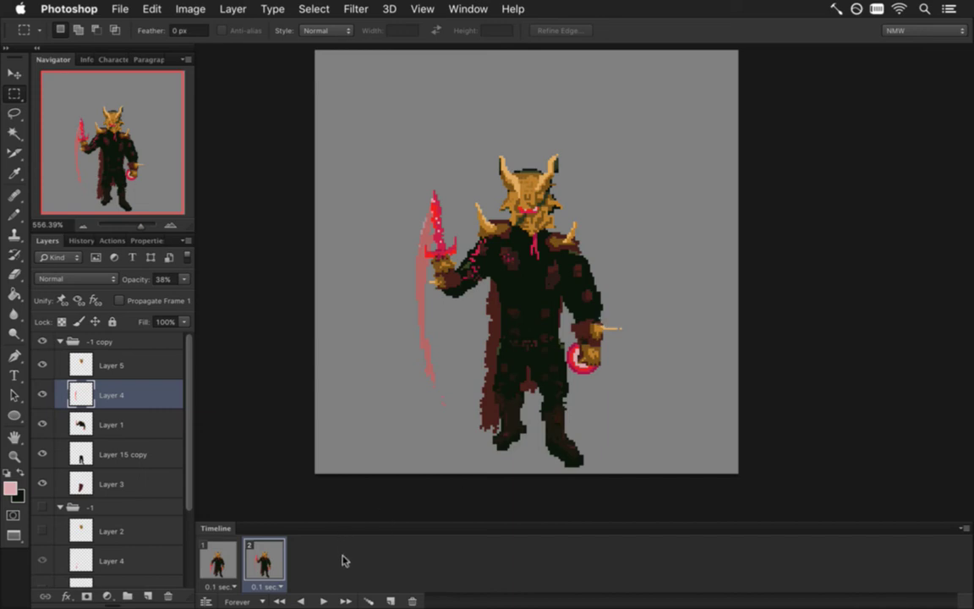
pyautogui.click(218, 561)
pyautogui.click(265, 560)
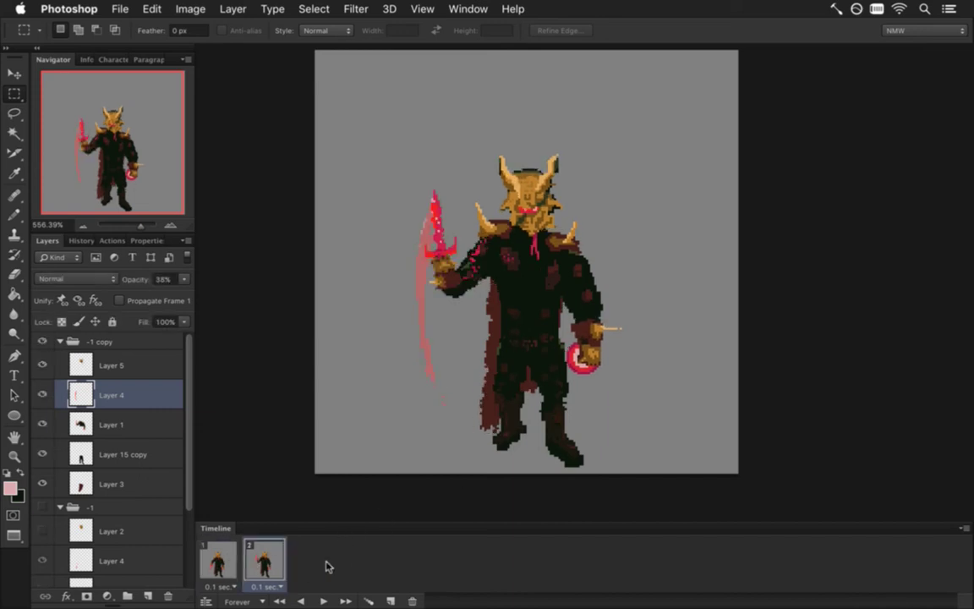
pyautogui.click(390, 600)
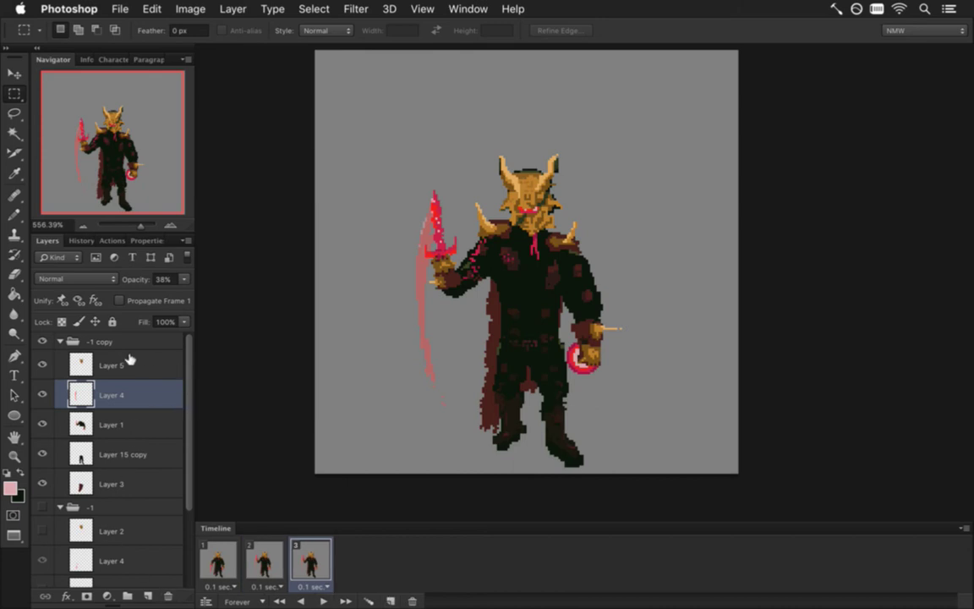
# Step: Duplicate the -1 copy layer group and hide the original group in frame 3
pyautogui.click(115, 345)
pyautogui.press('super+j')
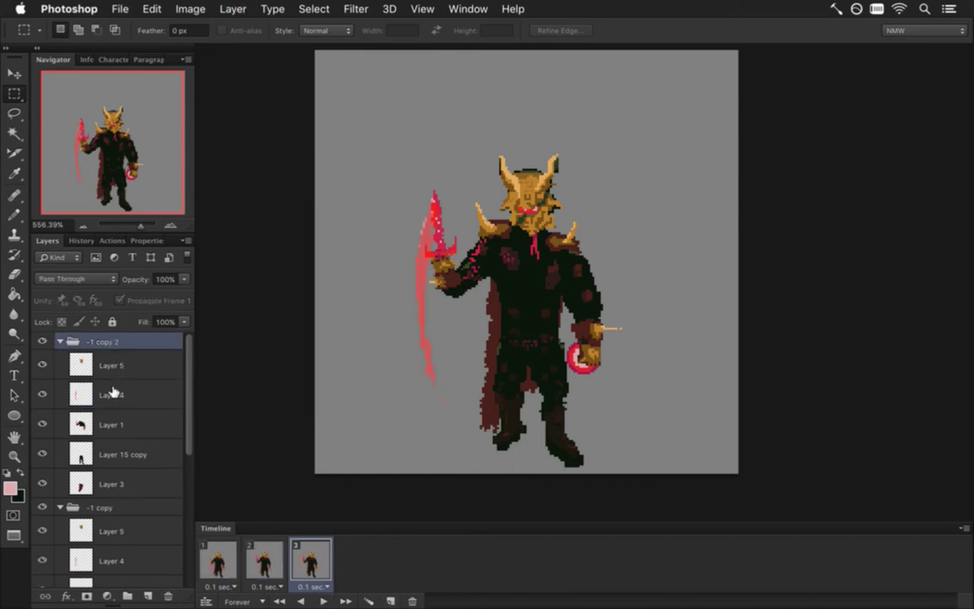
pyautogui.click(42, 507)
# Step: Play the animation and compare frames 1, 2 and 3 along with the layers visible in frame 1
pyautogui.press('space')
pyautogui.press('space')
pyautogui.click(312, 548)
pyautogui.moveTo(527, 299); pyautogui.dragTo(533, 317)
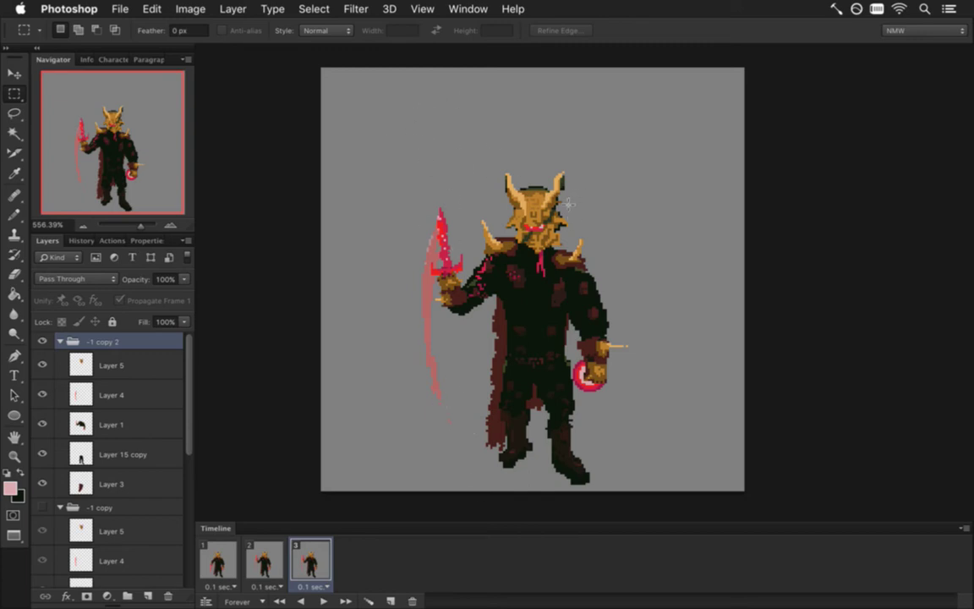
pyautogui.click(276, 556)
pyautogui.click(310, 556)
pyautogui.click(217, 560)
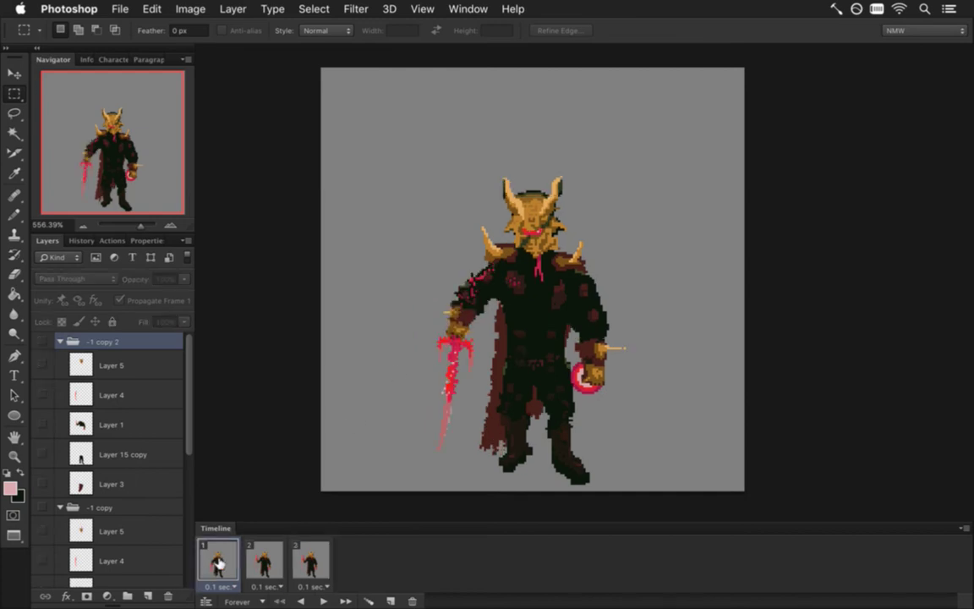
pyautogui.scroll(-5, 174, 473)
pyautogui.scroll(-1, 175, 553)
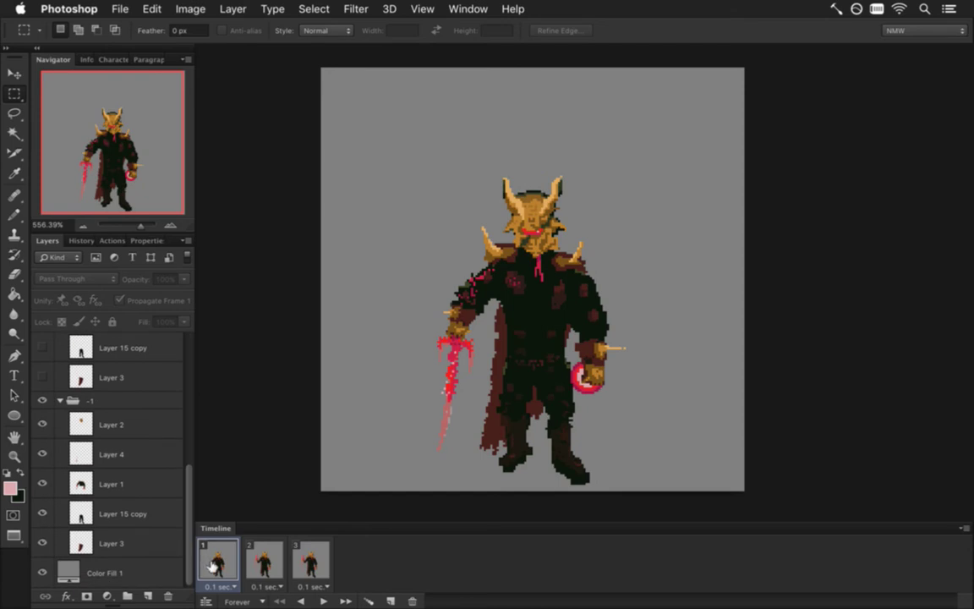
# Step: Open the recent boss document that shows the figure holding a glowing lowered sword
pyautogui.click(252, 548)
pyautogui.click(461, 8)
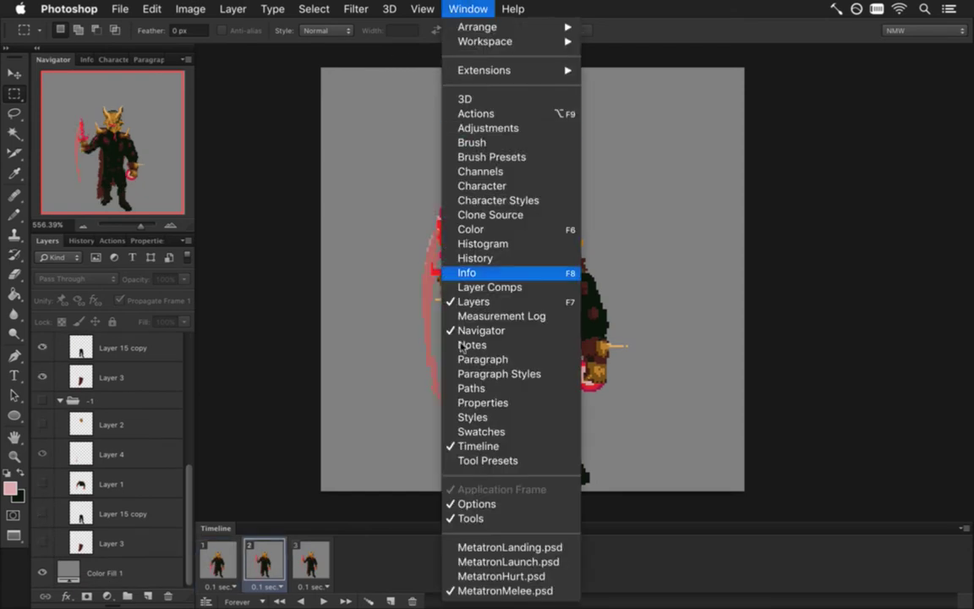
pyautogui.click(376, 450)
pyautogui.click(120, 8)
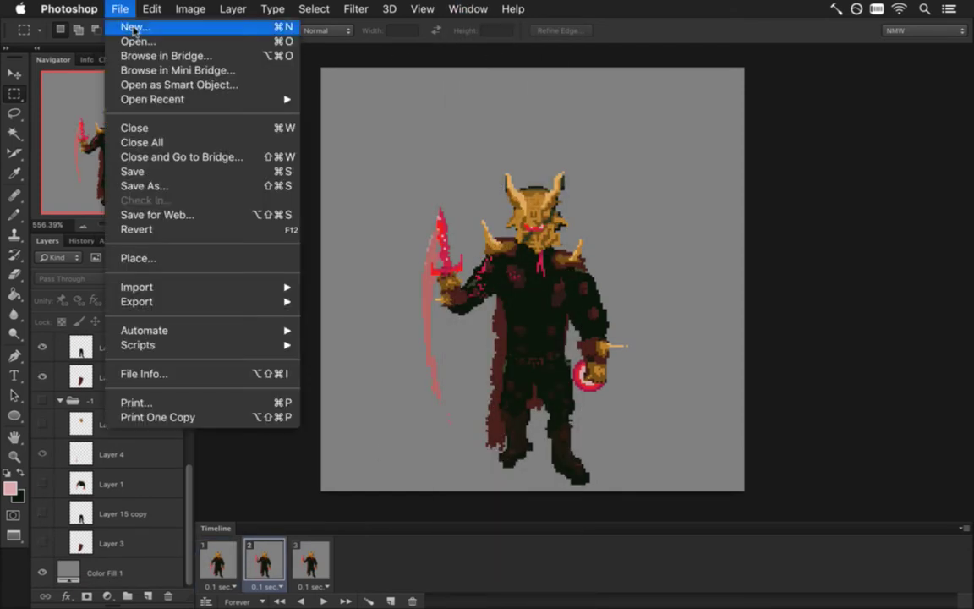
pyautogui.moveTo(201, 100)
pyautogui.click(371, 114)
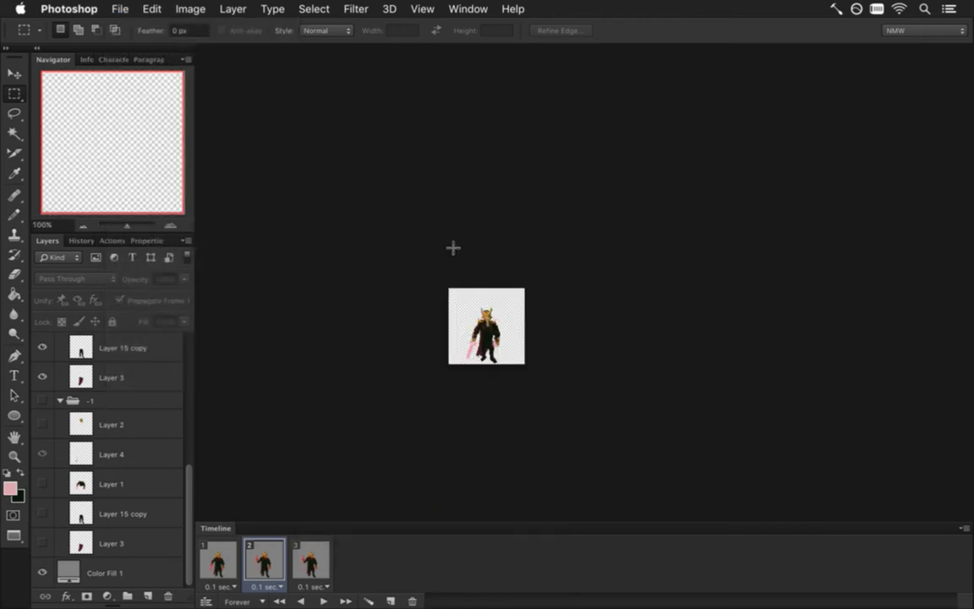
pyautogui.keyDown('super'); pyautogui.click(557, 330); pyautogui.keyUp('super')
pyautogui.moveTo(557, 330); pyautogui.dragTo(570, 313)
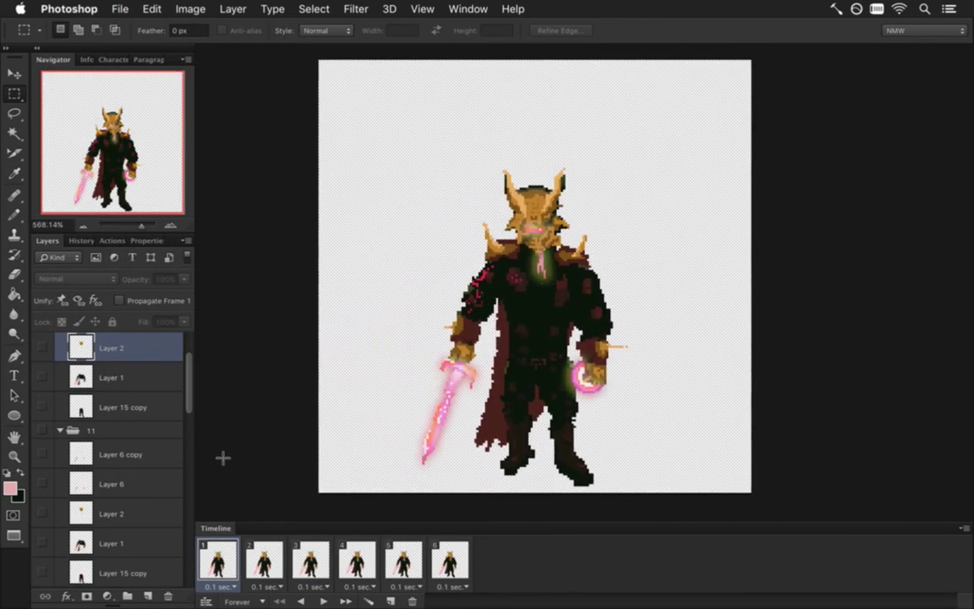
# Step: On Layer 1 of the -1 group, marquee-select the lowered sword and its hand, subtracting the area at the cape's edge
pyautogui.moveTo(188, 359); pyautogui.dragTo(184, 551)
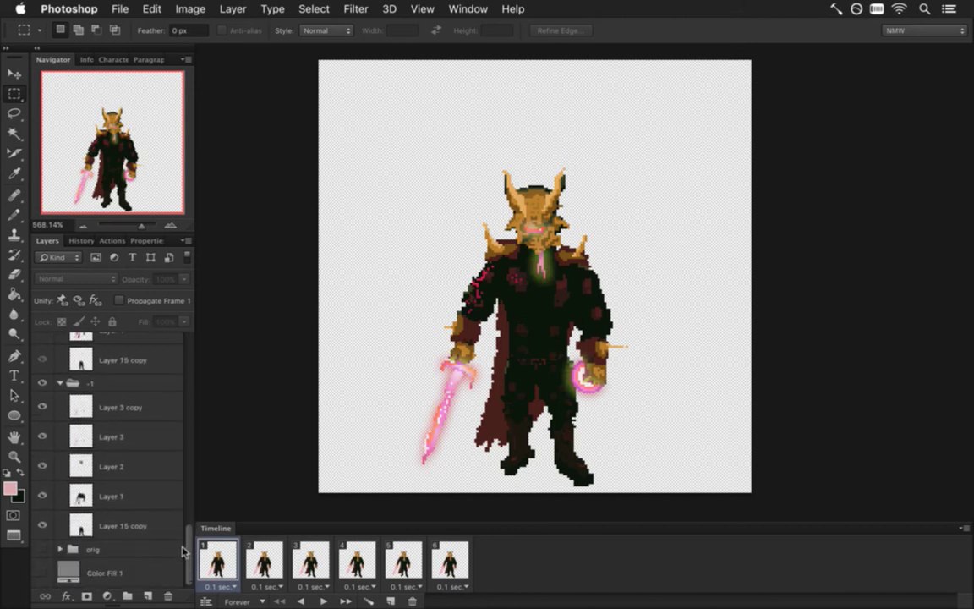
pyautogui.click(78, 432)
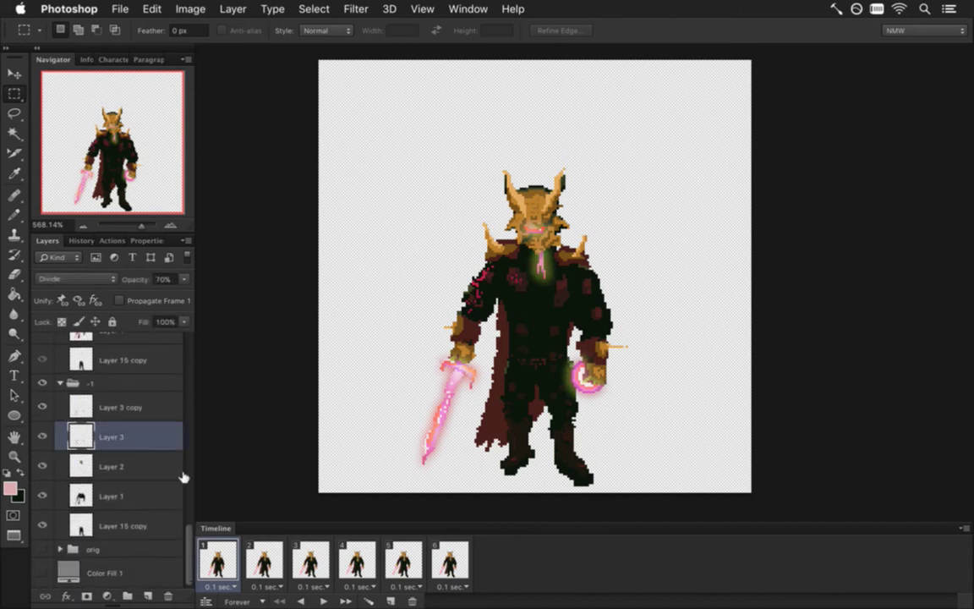
pyautogui.click(80, 497)
pyautogui.moveTo(385, 341); pyautogui.dragTo(482, 482)
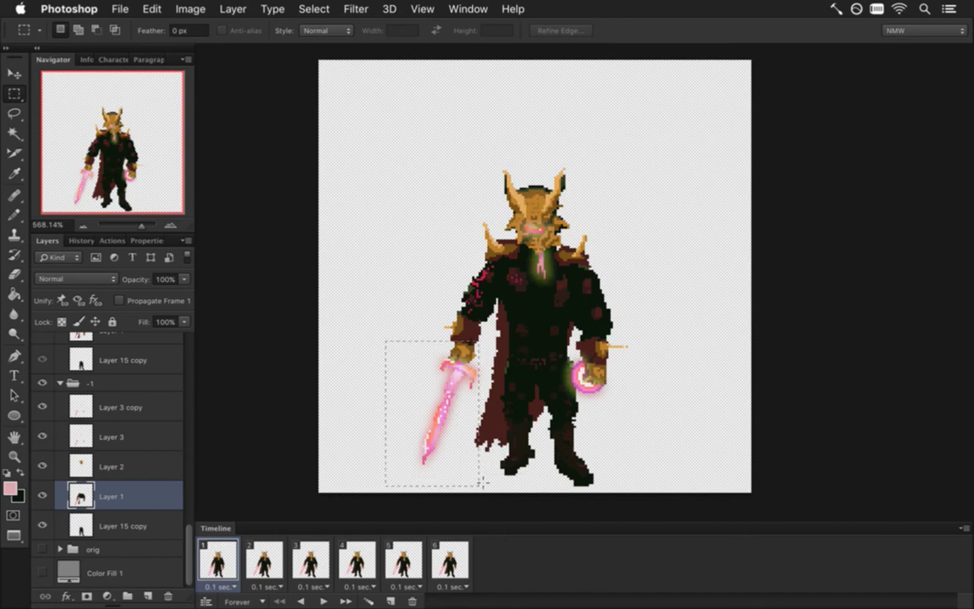
pyautogui.moveTo(465, 422); pyautogui.dragTo(486, 455)
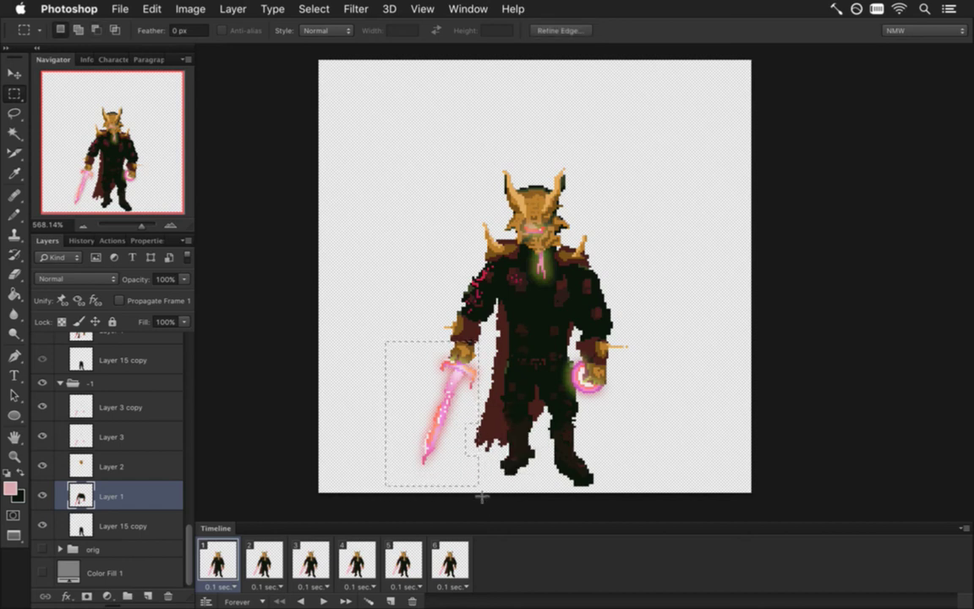
# Step: Paste the sword and hand into the -1 copy 2 group on frame 3 of MetatronMelee.psd, placing it beside the figure below the raised sword
pyautogui.click(468, 8)
pyautogui.scroll(-2, 507, 508)
pyautogui.click(507, 590)
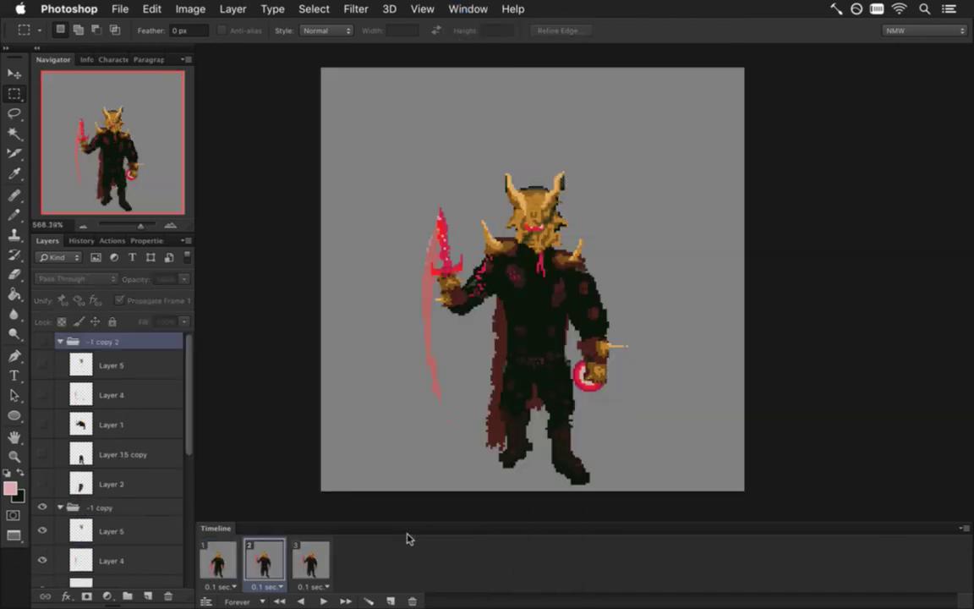
pyautogui.click(309, 560)
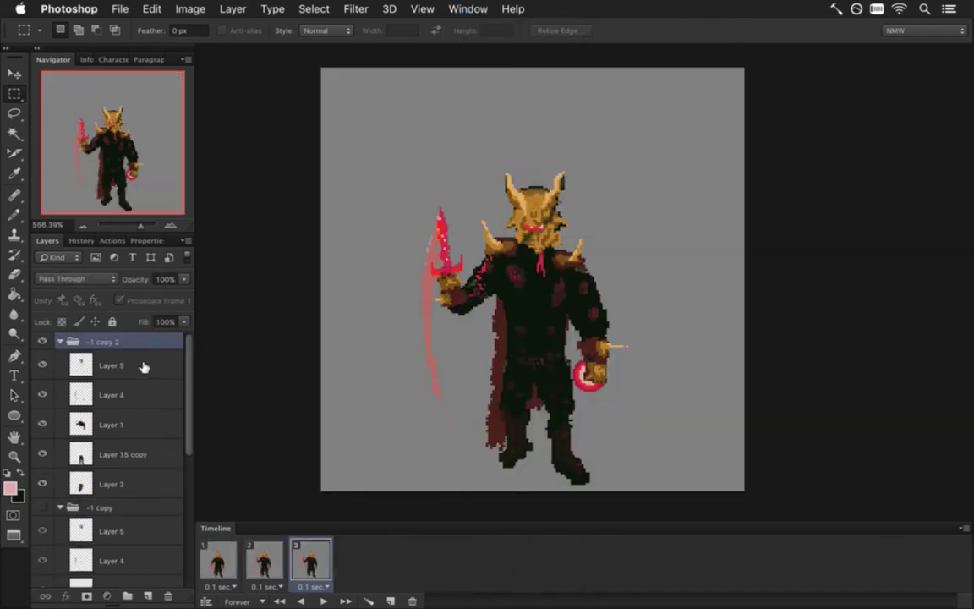
pyautogui.press('super+v')
pyautogui.press('v')
pyautogui.moveTo(375, 300); pyautogui.dragTo(457, 377)
pyautogui.moveTo(478, 239); pyautogui.dragTo(383, 294)
pyautogui.press('m')
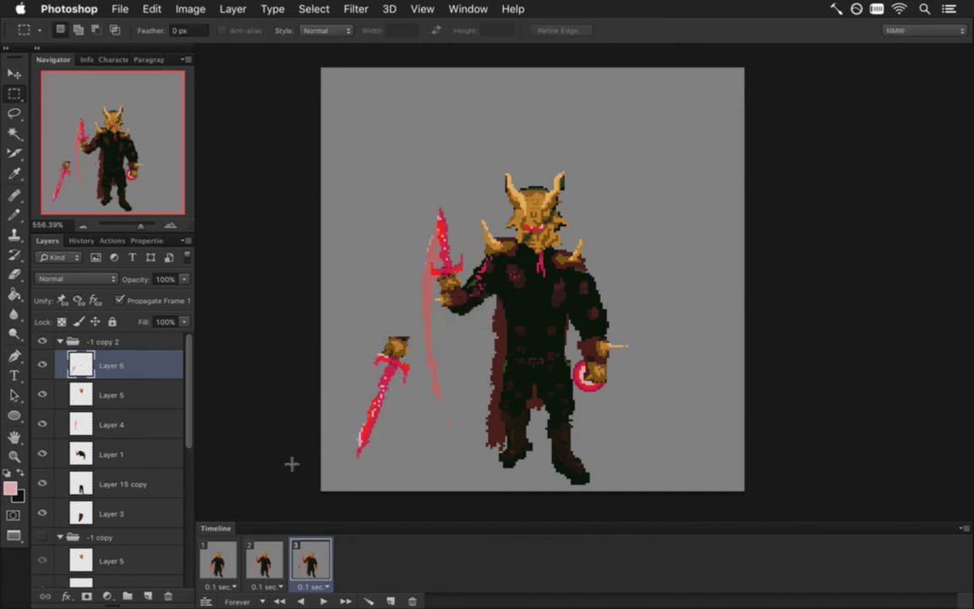
# Step: Delete the slash-trail layer from the -1 copy 2 group and erase the old raised sword and its hand from Layer 1
pyautogui.click(146, 422)
pyautogui.press('BackSpace')
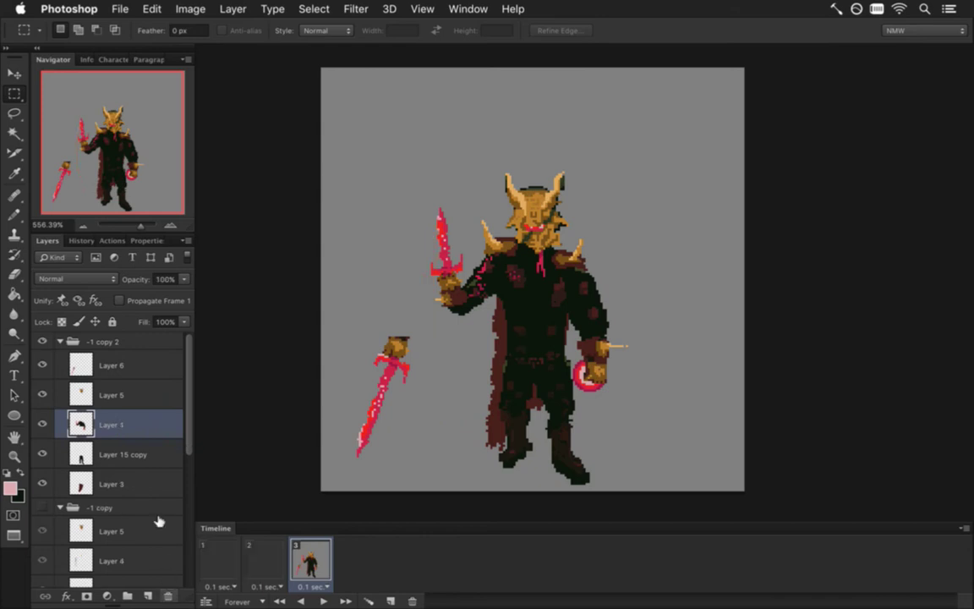
pyautogui.click(106, 387)
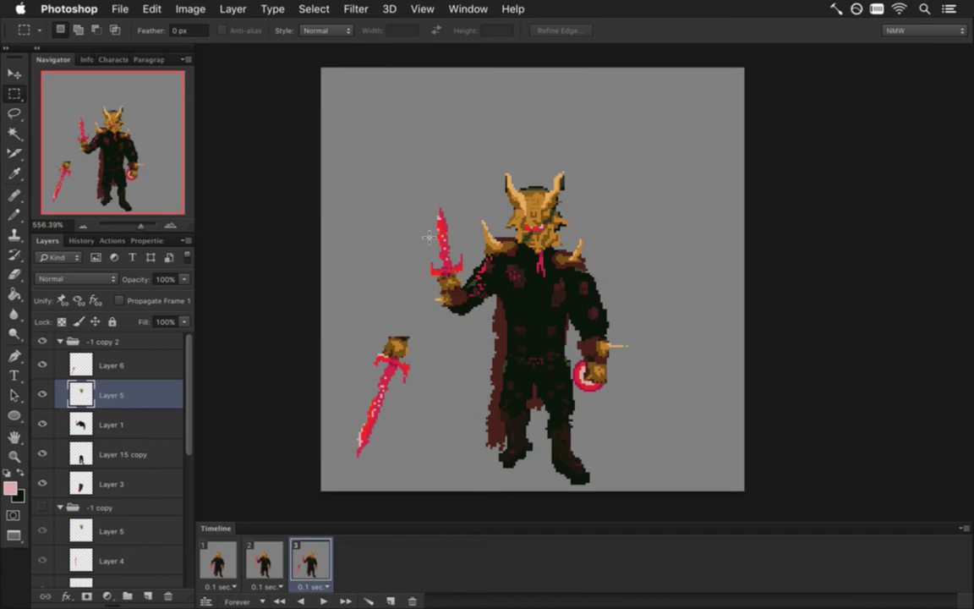
pyautogui.press('e')
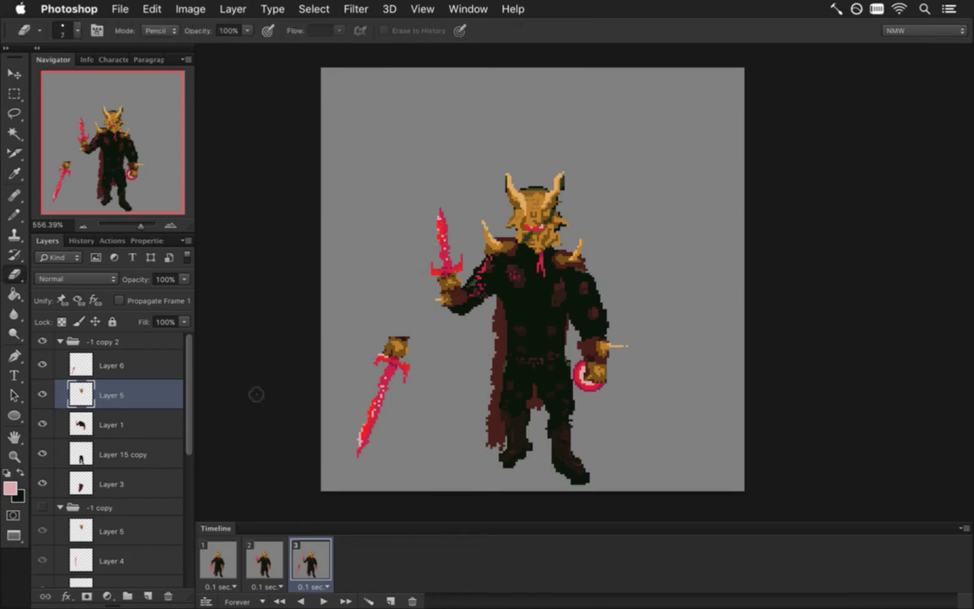
pyautogui.hotkey('alt', '[')
pyautogui.moveTo(442, 214); pyautogui.dragTo(457, 294)
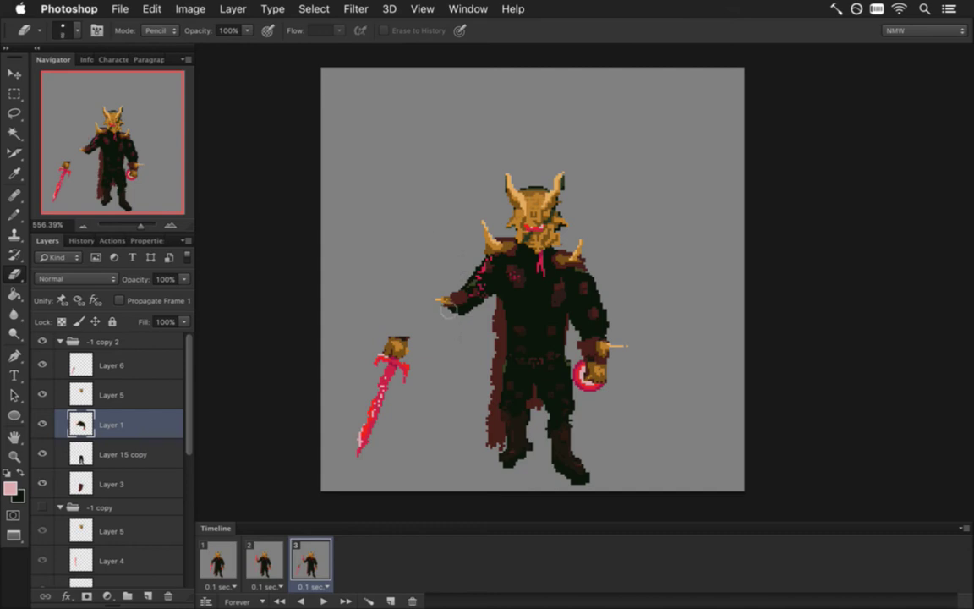
pyautogui.press('m')
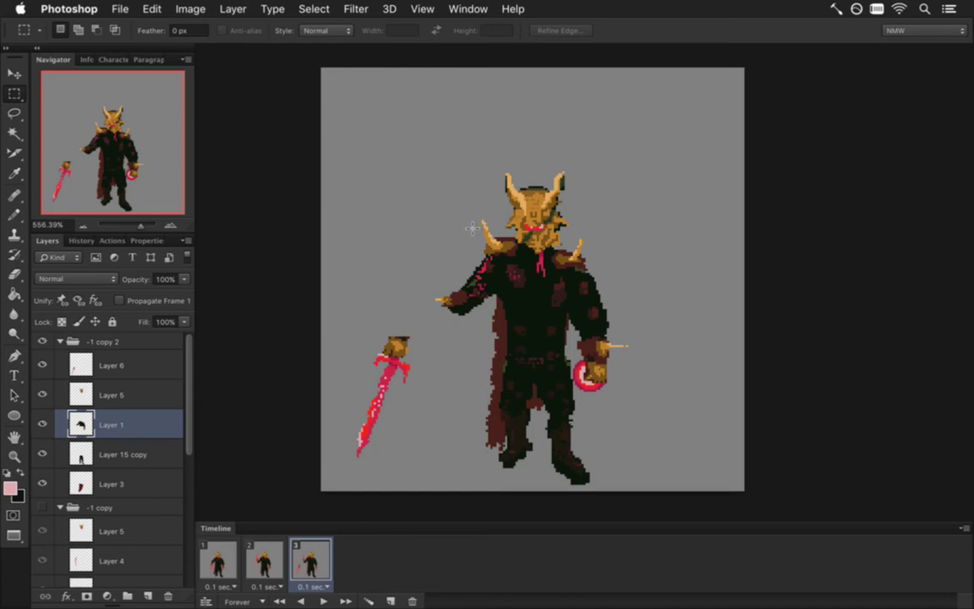
pyautogui.moveTo(326, 323); pyautogui.dragTo(430, 475)
pyautogui.press('v')
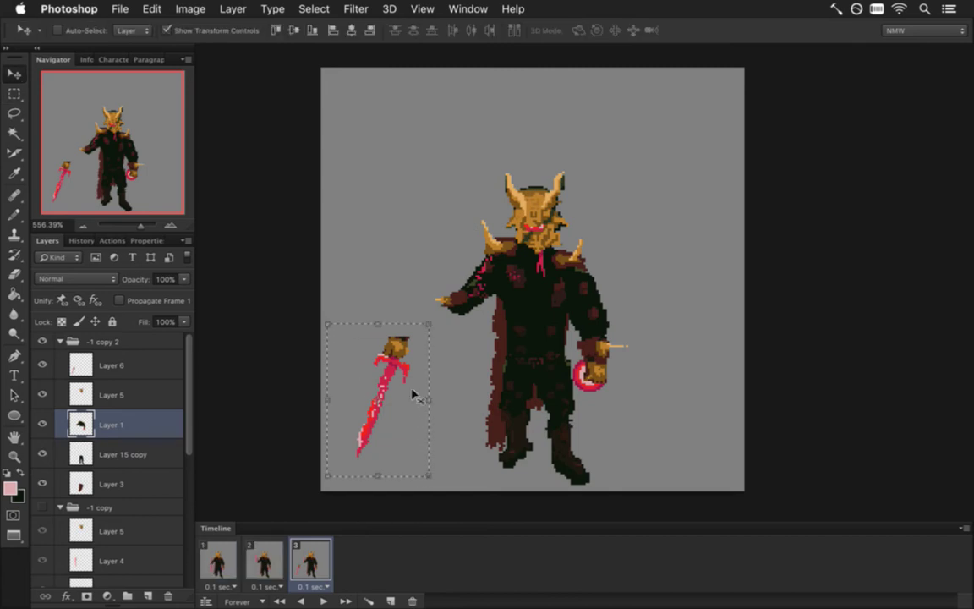
pyautogui.click(382, 448)
pyautogui.click(598, 230)
pyautogui.click(116, 361)
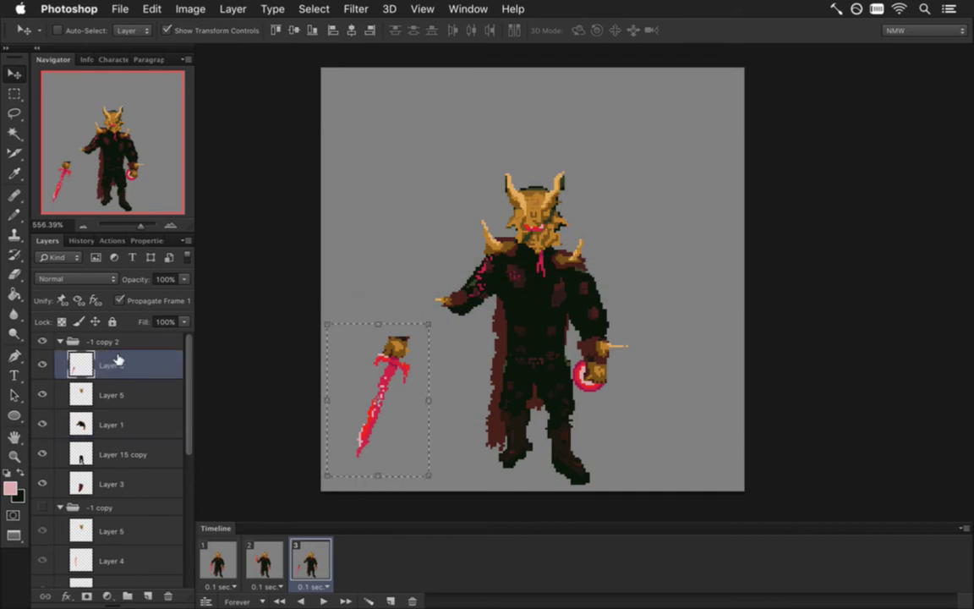
pyautogui.press('m')
pyautogui.hotkey('ctrl', 'd')
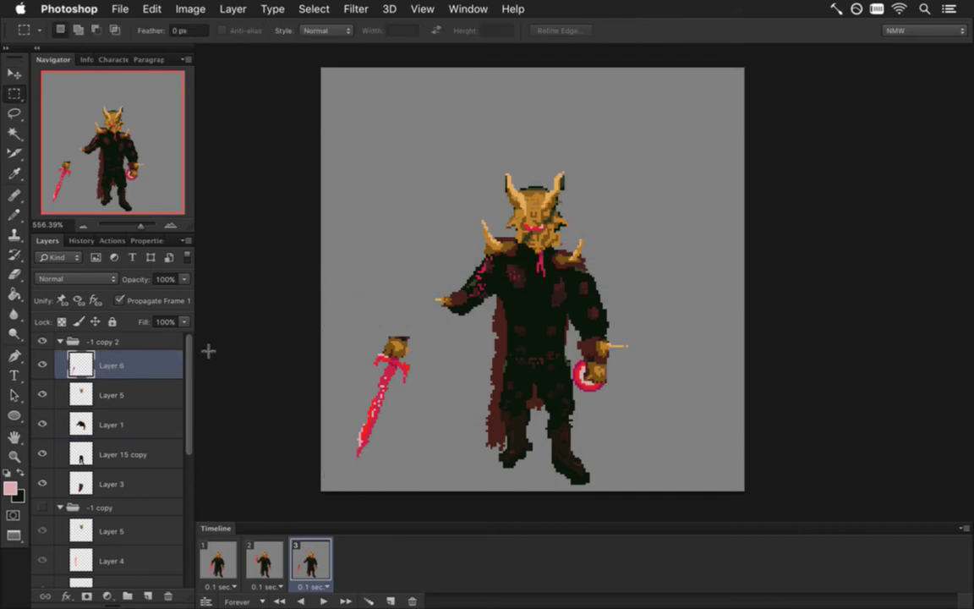
# Step: Place Layer 6 with the pasted sword directly above Layer 1 in the -1 copy 2 group and merge the two layers
pyautogui.moveTo(85, 364); pyautogui.dragTo(110, 407)
pyautogui.keyDown('shift'); pyautogui.click(139, 423); pyautogui.keyUp('shift')
pyautogui.rightClick(165, 420)
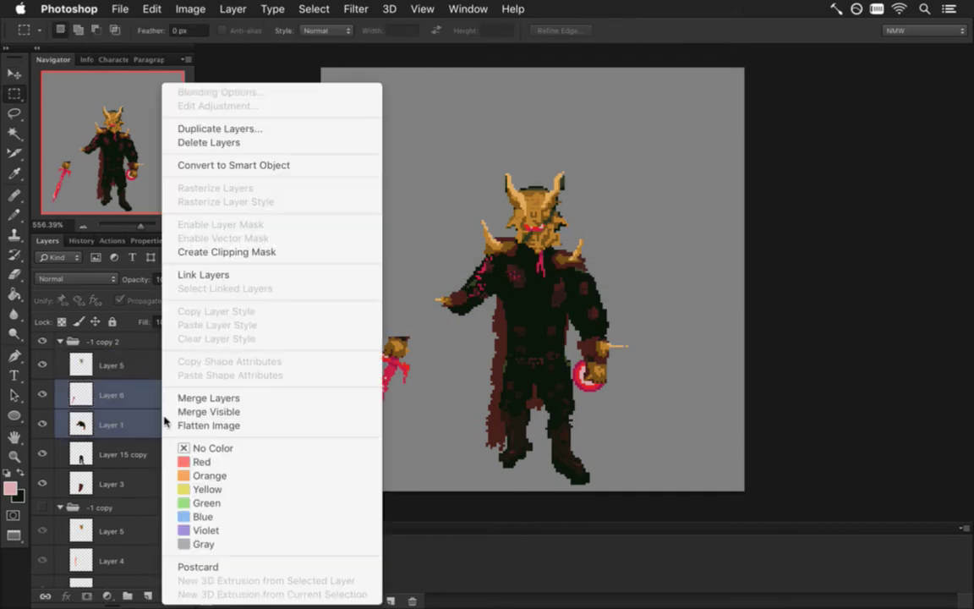
pyautogui.click(224, 398)
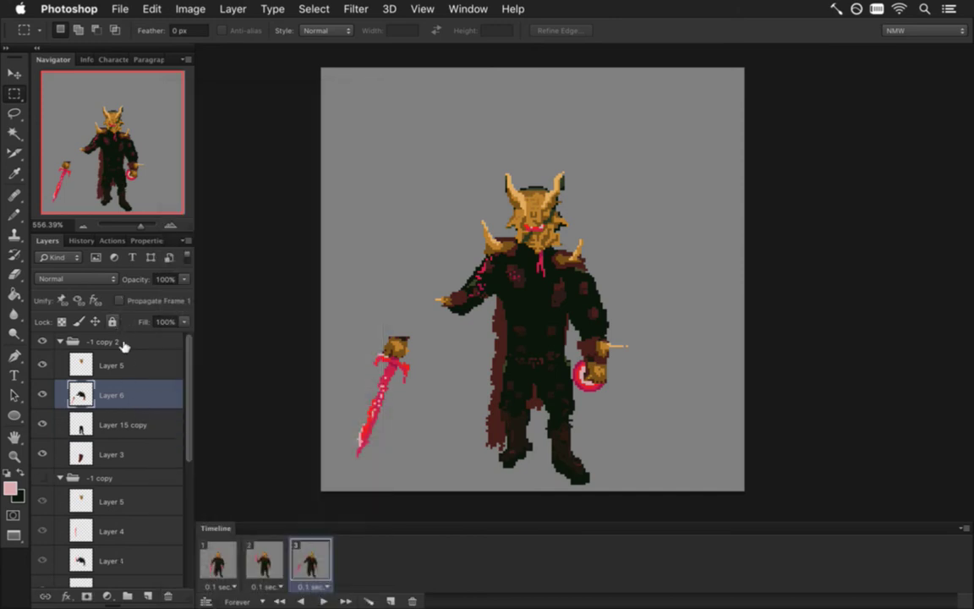
# Step: Select the pasted sword and hand, flip them vertically, and move them above the figure's outstretched arm
pyautogui.moveTo(338, 323); pyautogui.dragTo(434, 467)
pyautogui.hotkey('ctrl', 't')
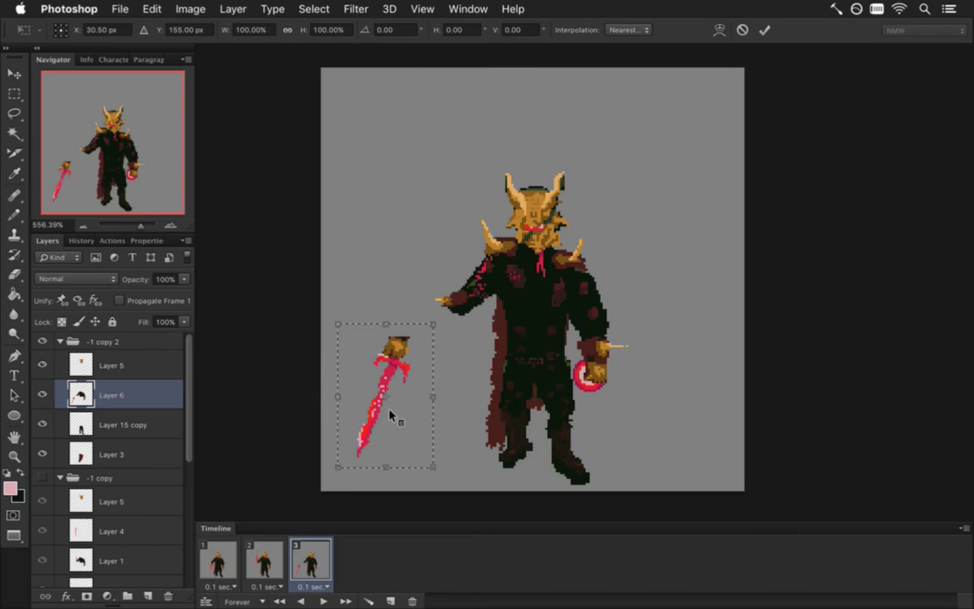
pyautogui.rightClick(391, 416)
pyautogui.click(440, 589)
pyautogui.moveTo(388, 360); pyautogui.dragTo(401, 131)
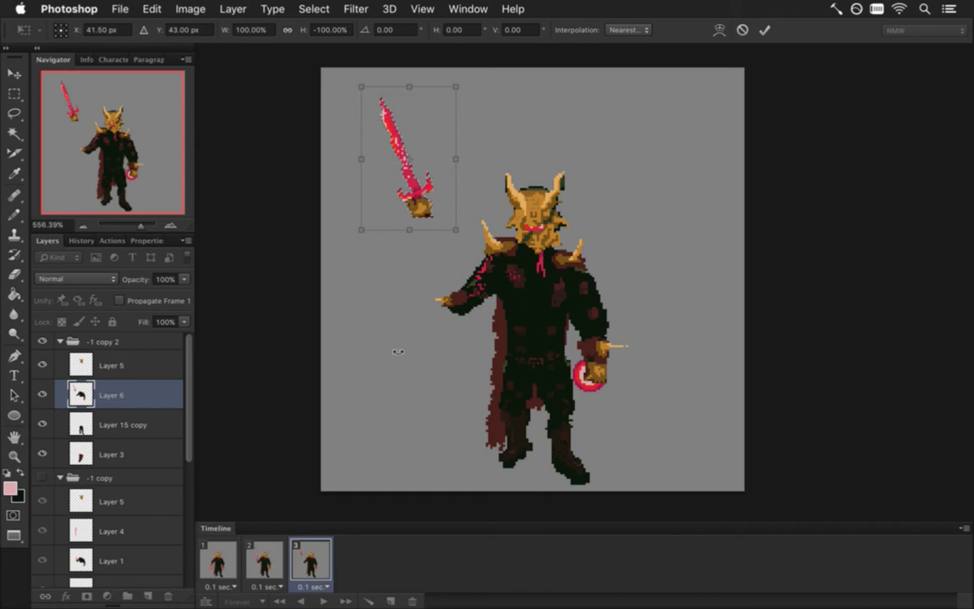
# Step: Fine-position the flipped sword at X 44.50 px, Y 36.00 px and apply the transform
pyautogui.press('Up')
pyautogui.press('Up')
pyautogui.press('Up')
pyautogui.press('Up')
pyautogui.press('Up')
pyautogui.press('Up')
pyautogui.press('Up')
pyautogui.press('Up')
pyautogui.press('Up')
pyautogui.press('Up')
pyautogui.press('Up')
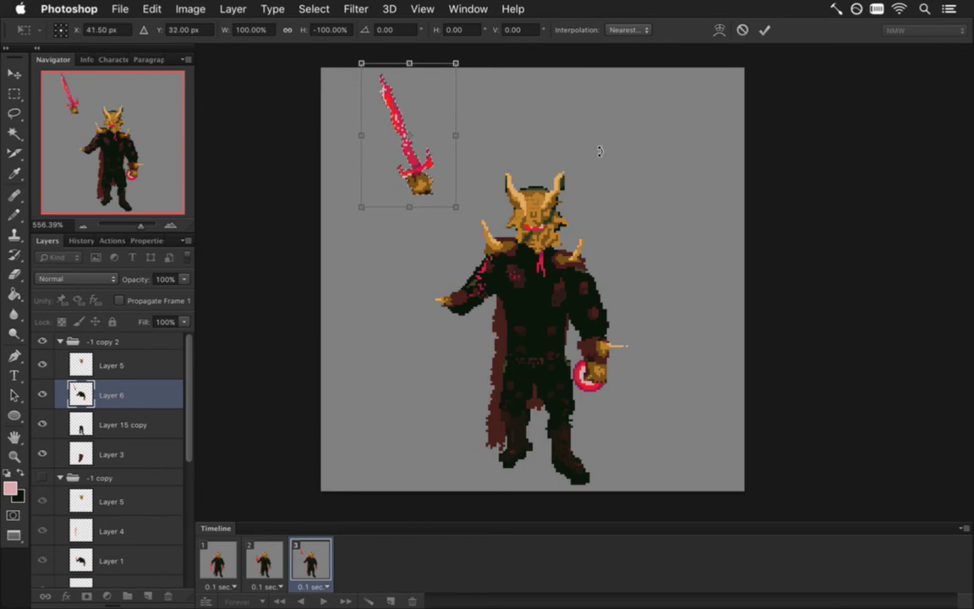
pyautogui.press('Down')
pyautogui.press('Down')
pyautogui.press('Down')
pyautogui.press('Down')
pyautogui.press('Down')
pyautogui.press('Down')
pyautogui.press('Up')
pyautogui.press('Up')
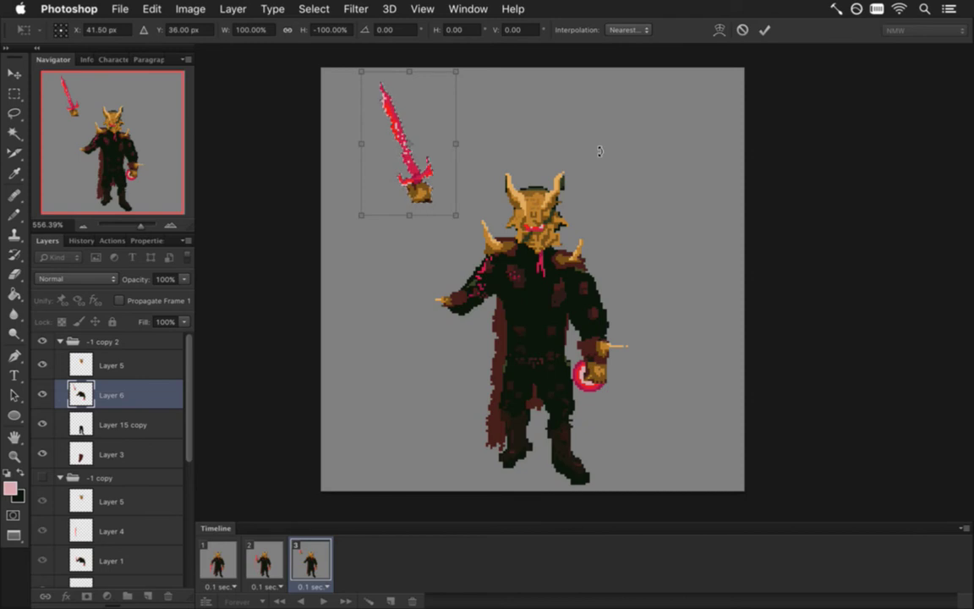
pyautogui.press('Right')
pyautogui.press('Right')
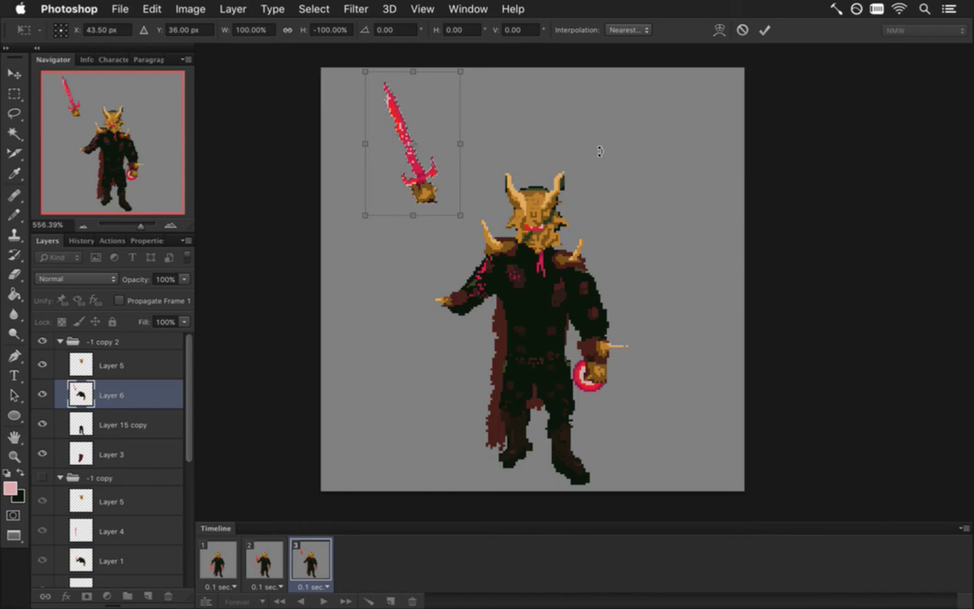
pyautogui.press('Right')
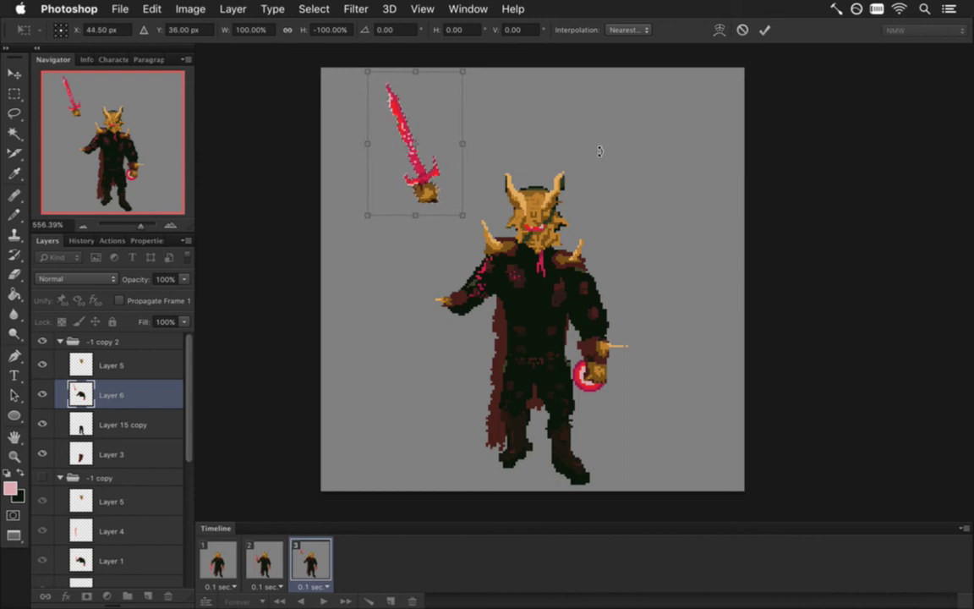
pyautogui.press('Return')
# Step: Select the sword arm without its hand, rotate it 76.91 degrees, and attach it raised at the shoulder, applying the transform
pyautogui.press('m')
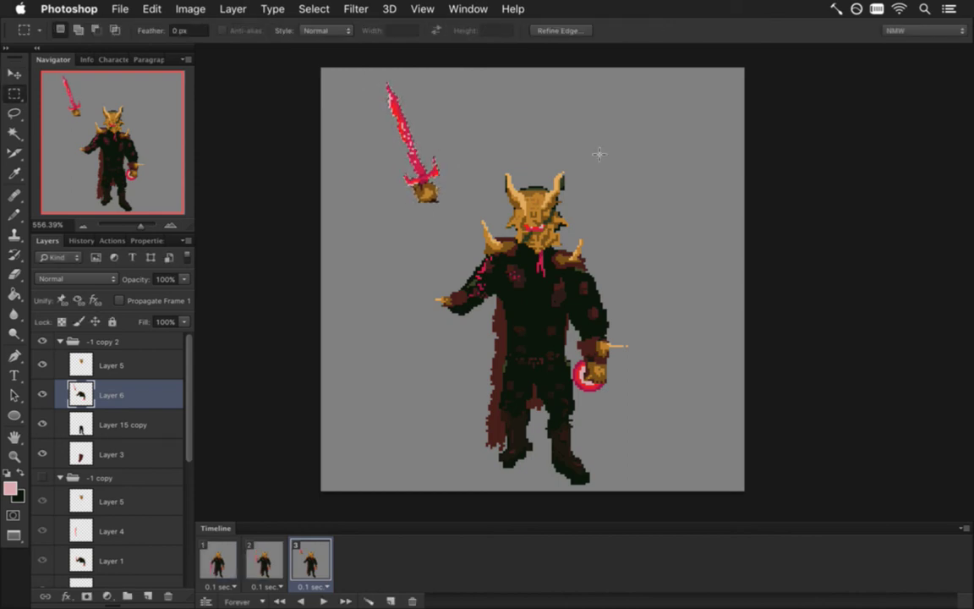
pyautogui.moveTo(422, 282); pyautogui.dragTo(482, 326)
pyautogui.moveTo(462, 255); pyautogui.dragTo(493, 281)
pyautogui.press('v')
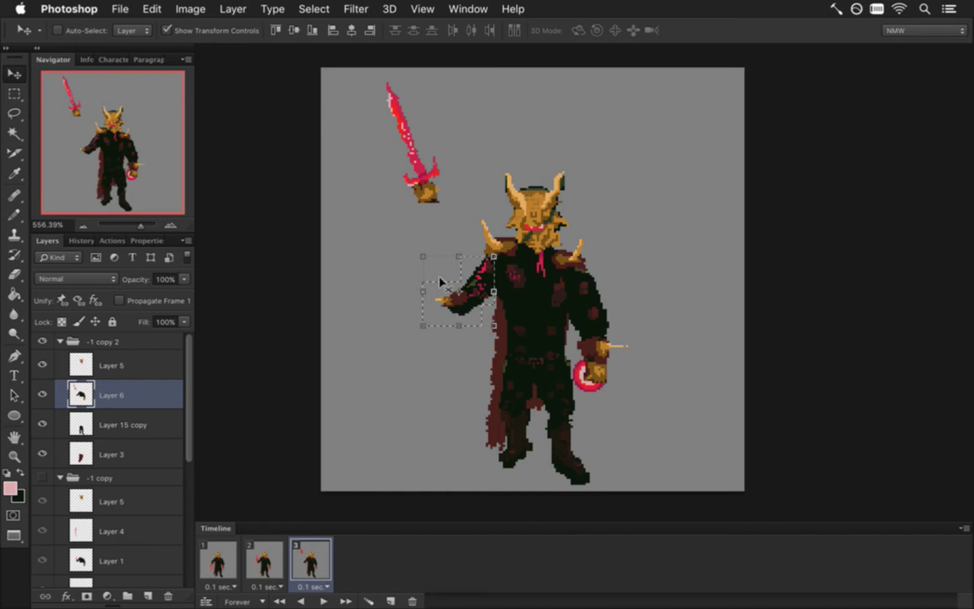
pyautogui.moveTo(406, 244); pyautogui.dragTo(515, 207)
pyautogui.moveTo(469, 297); pyautogui.dragTo(459, 236)
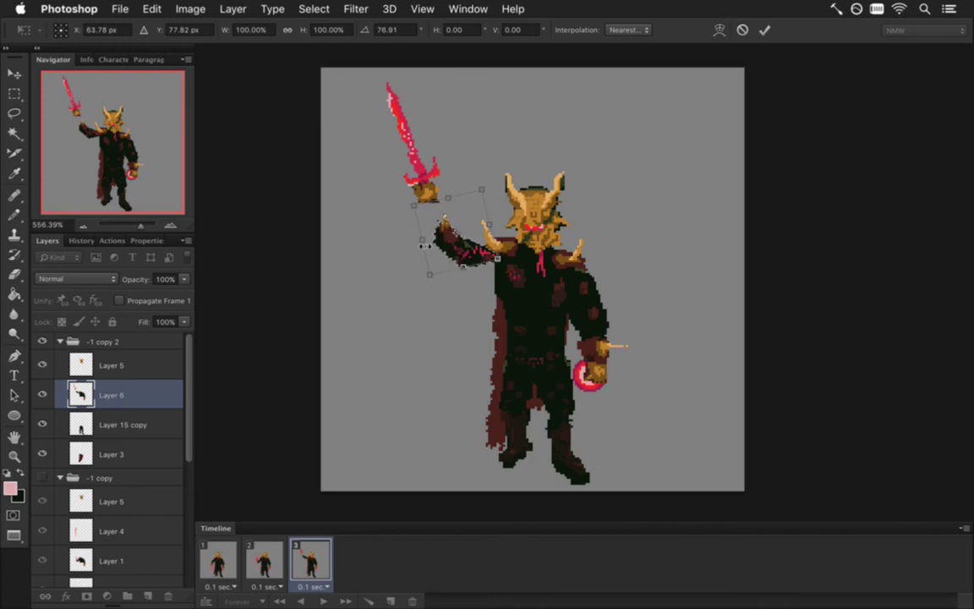
pyautogui.click(765, 30)
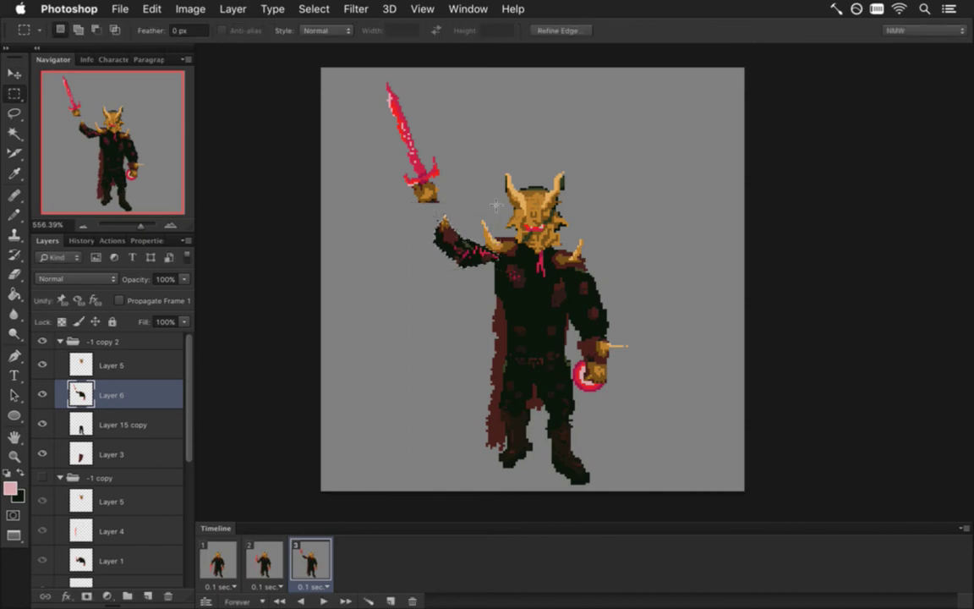
# Step: Fill the gap beneath the raised arm where it meets the torso with the sampled dark coat colour
pyautogui.scroll(3, 495, 281)
pyautogui.press('i')
pyautogui.click(491, 265)
pyautogui.press('b')
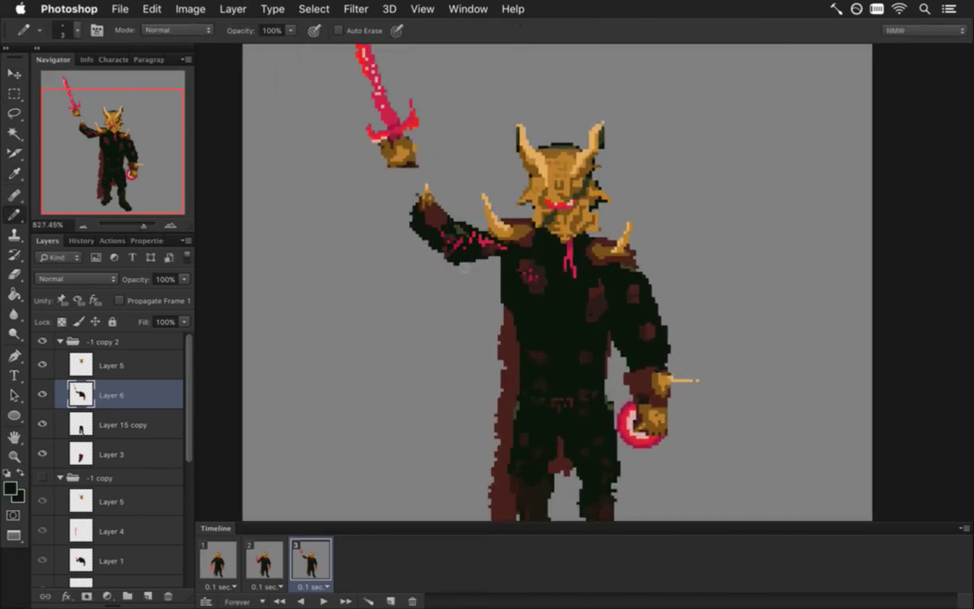
pyautogui.click(505, 288)
pyautogui.click(519, 281)
pyautogui.click(513, 270)
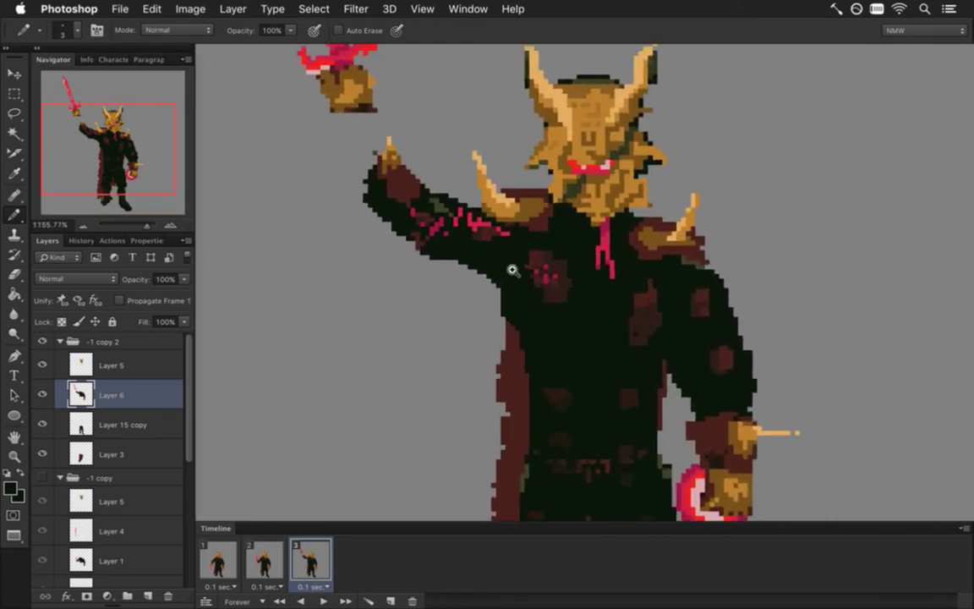
# Step: Retouch the red markings on the raised upper arm with a 1 px pencil, using sampled maroon and crimson tones
pyautogui.press('i')
pyautogui.click(424, 211)
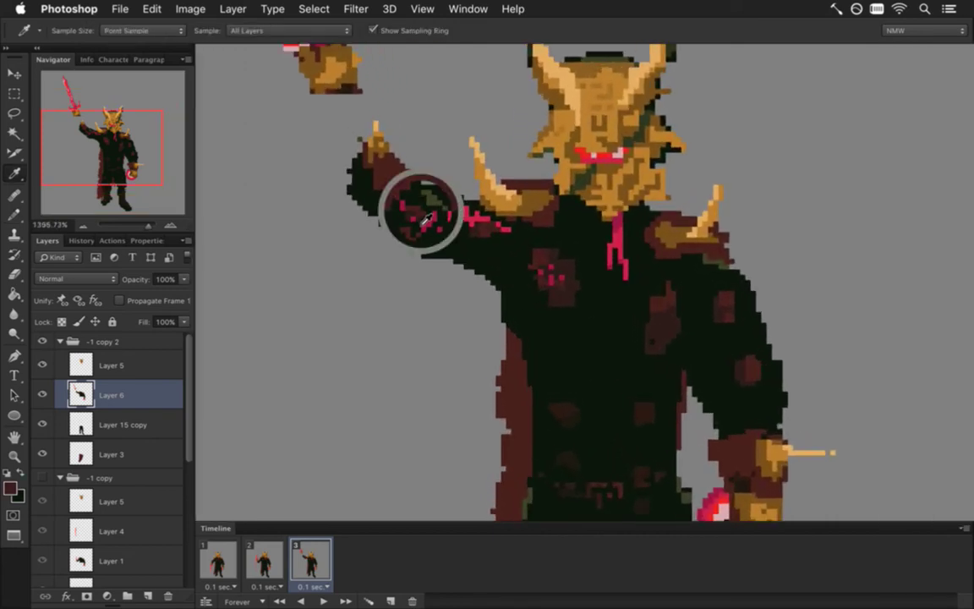
pyautogui.click(485, 251)
pyautogui.click(480, 251)
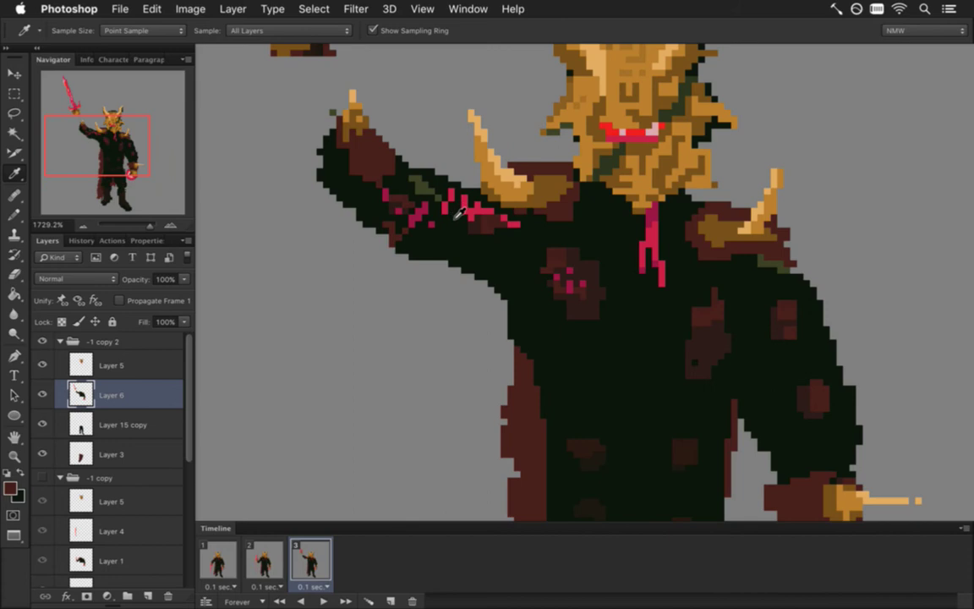
pyautogui.press('b')
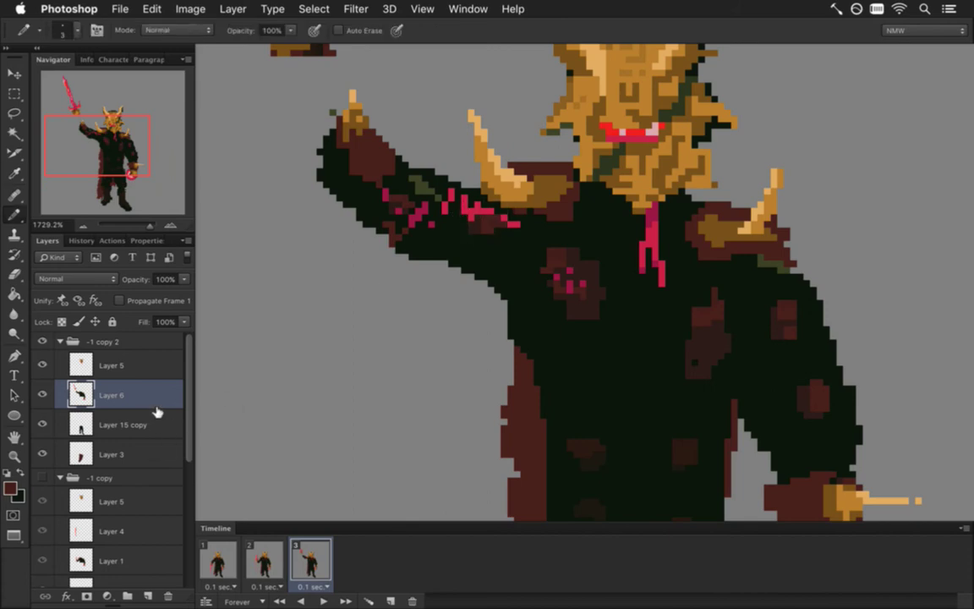
pyautogui.press('[')
pyautogui.press('[')
pyautogui.press('i')
pyautogui.click(382, 203)
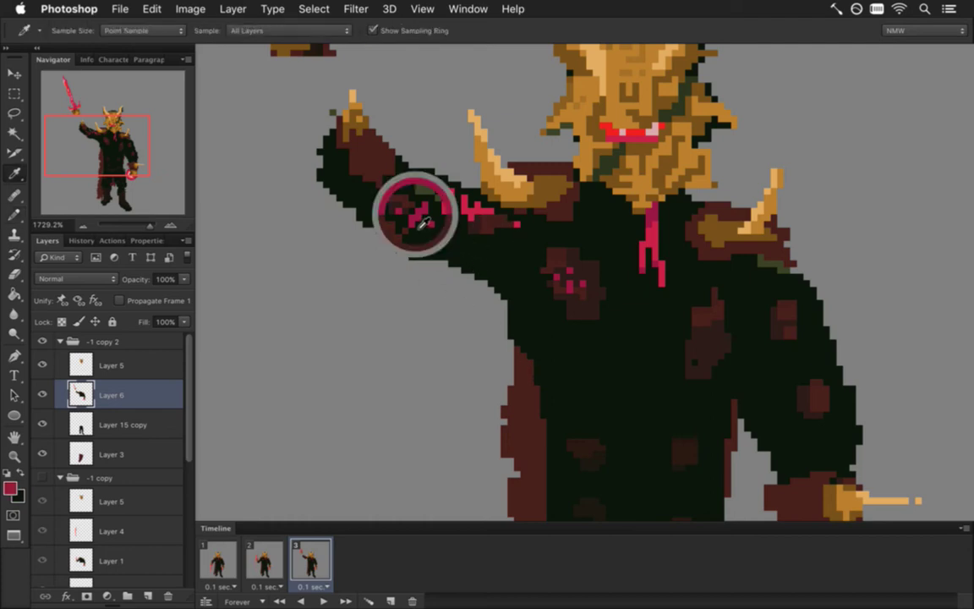
pyautogui.press('b')
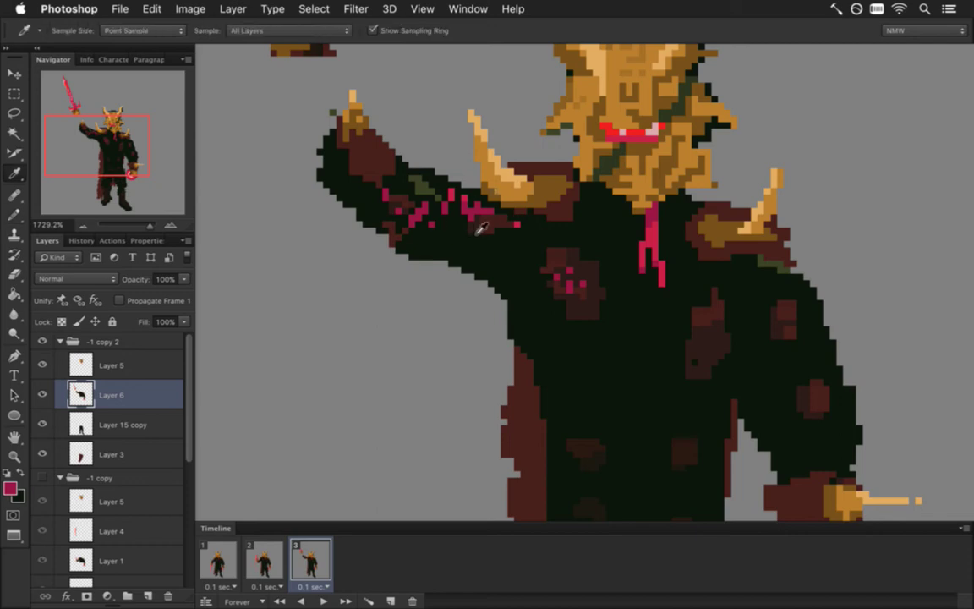
pyautogui.keyDown('alt'); pyautogui.click(438, 200); pyautogui.keyUp('alt')
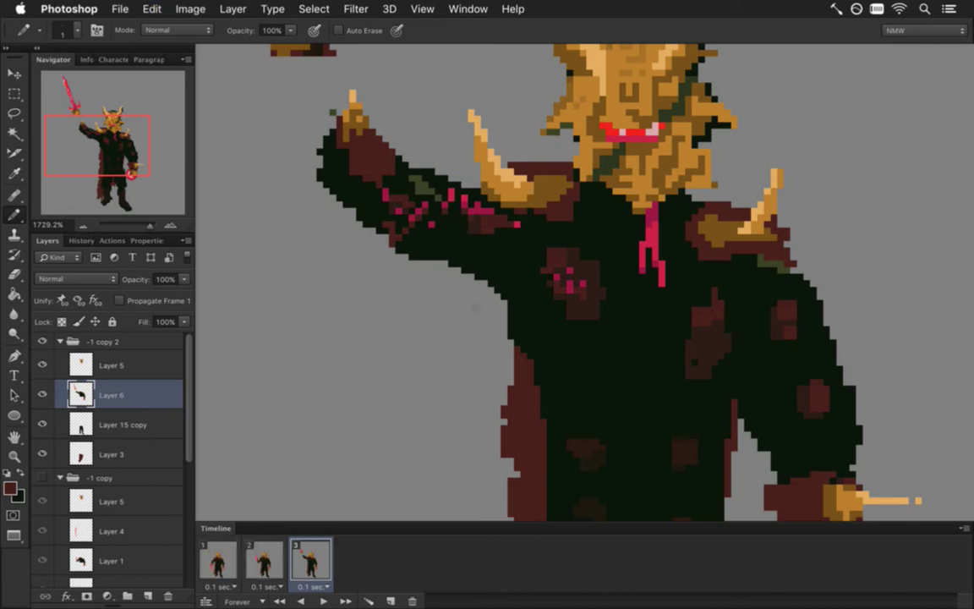
# Step: Draw a thick maroon forearm sleeve connecting the sword hand to the raised arm's elbow
pyautogui.scroll(5, 387, 184)
pyautogui.hscroll(-5, 387, 184)
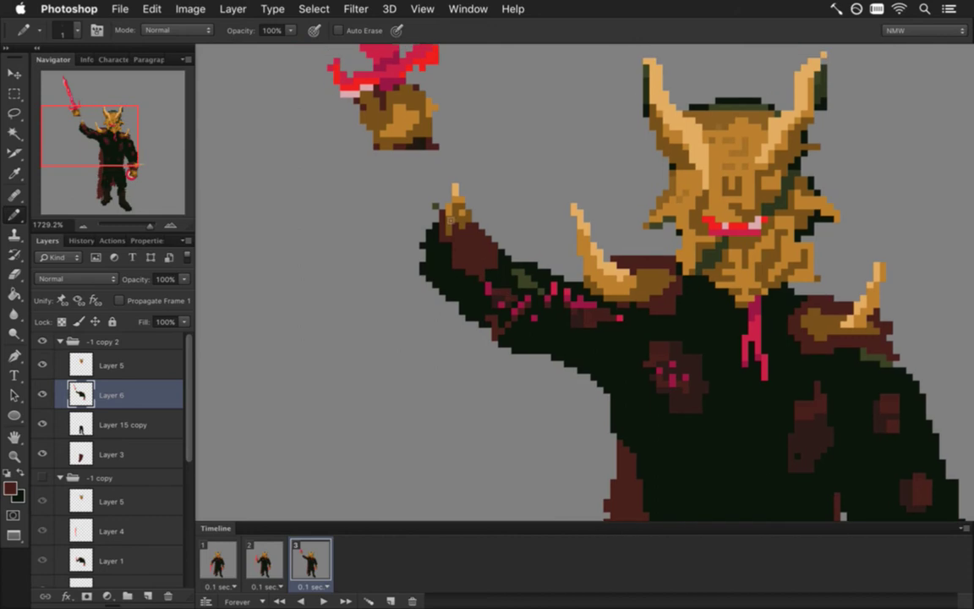
pyautogui.press('i')
pyautogui.press('b')
pyautogui.moveTo(384, 156)
pyautogui.mouseDown()
pyautogui.moveTo(414, 159)
pyautogui.moveTo(404, 196)
pyautogui.moveTo(427, 207)
pyautogui.moveTo(418, 169)
pyautogui.moveTo(434, 200)
pyautogui.mouseUp()
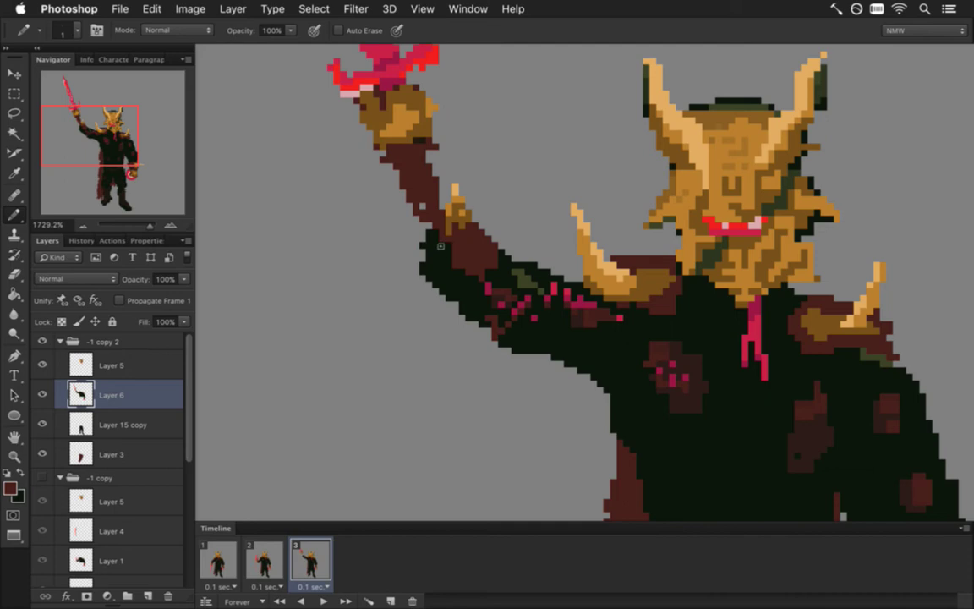
pyautogui.scroll(-4, 385, 269)
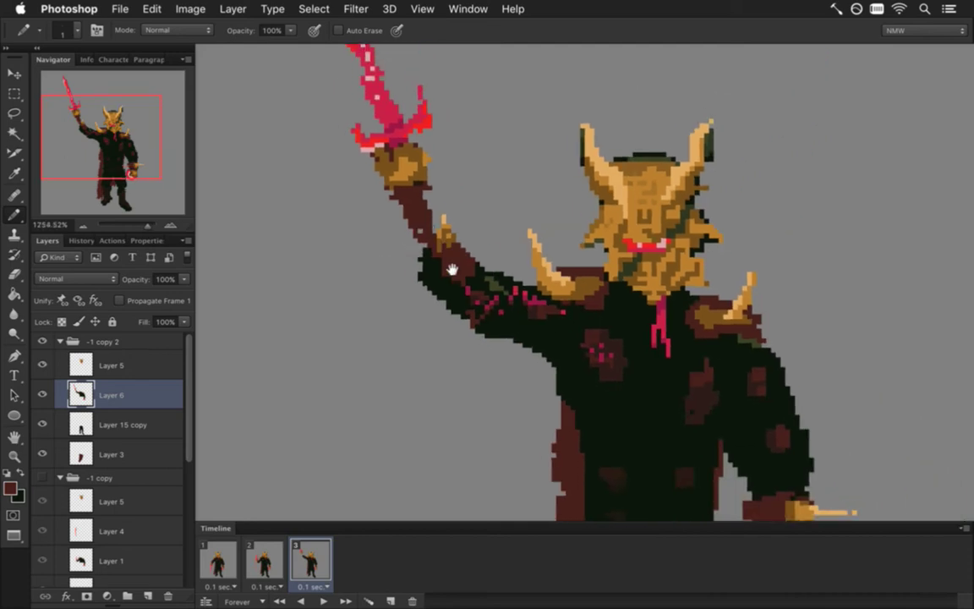
pyautogui.press('m')
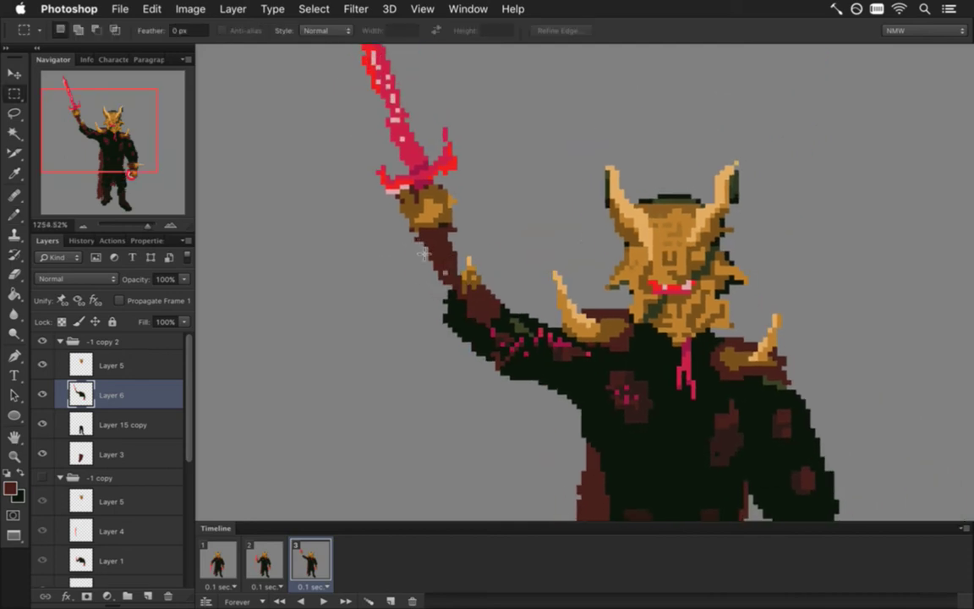
pyautogui.press('b')
pyautogui.moveTo(423, 258)
pyautogui.mouseDown()
pyautogui.moveTo(436, 280)
pyautogui.moveTo(444, 247)
pyautogui.moveTo(455, 258)
pyautogui.moveTo(402, 254)
pyautogui.moveTo(407, 269)
pyautogui.moveTo(391, 261)
pyautogui.moveTo(446, 288)
pyautogui.moveTo(438, 307)
pyautogui.mouseUp()
# Step: Refine the raised arm's elbow with 1 px pencil strokes in the sampled dark coat colour and save the document
pyautogui.keyDown('alt'); pyautogui.click(463, 304); pyautogui.keyUp('alt')
pyautogui.press('[')
pyautogui.press('[')
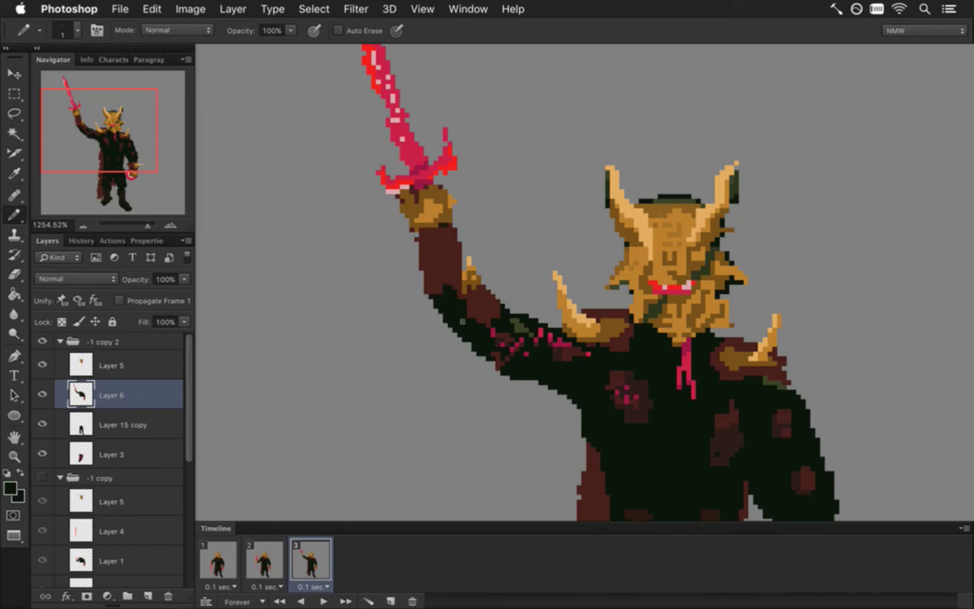
pyautogui.moveTo(467, 343); pyautogui.dragTo(399, 363)
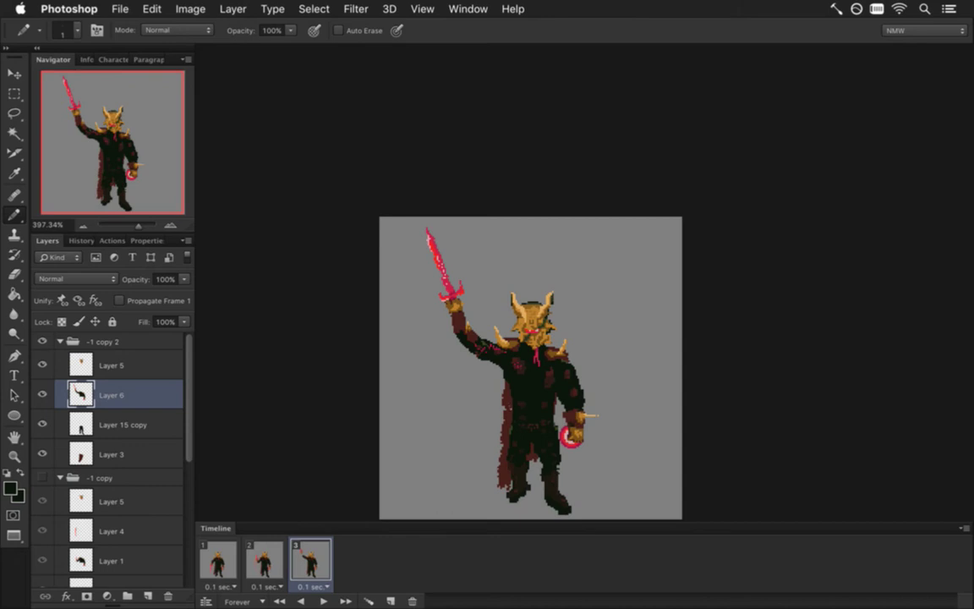
pyautogui.press('super+s')
pyautogui.scroll(3, 495, 356)
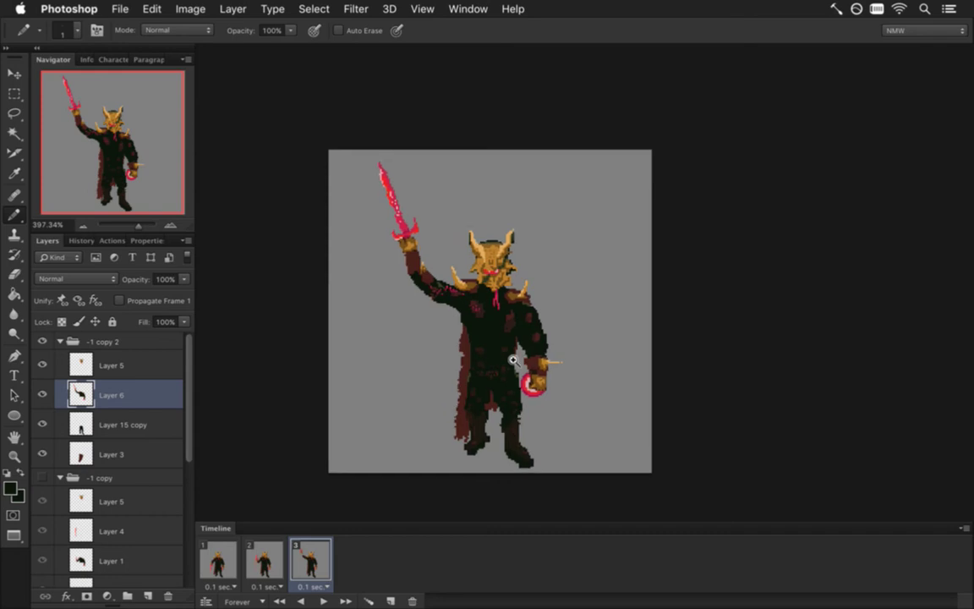
# Step: Nudge the horned head on Layer 5 of the third frame up a few pixels
pyautogui.press('v')
pyautogui.click(131, 365)
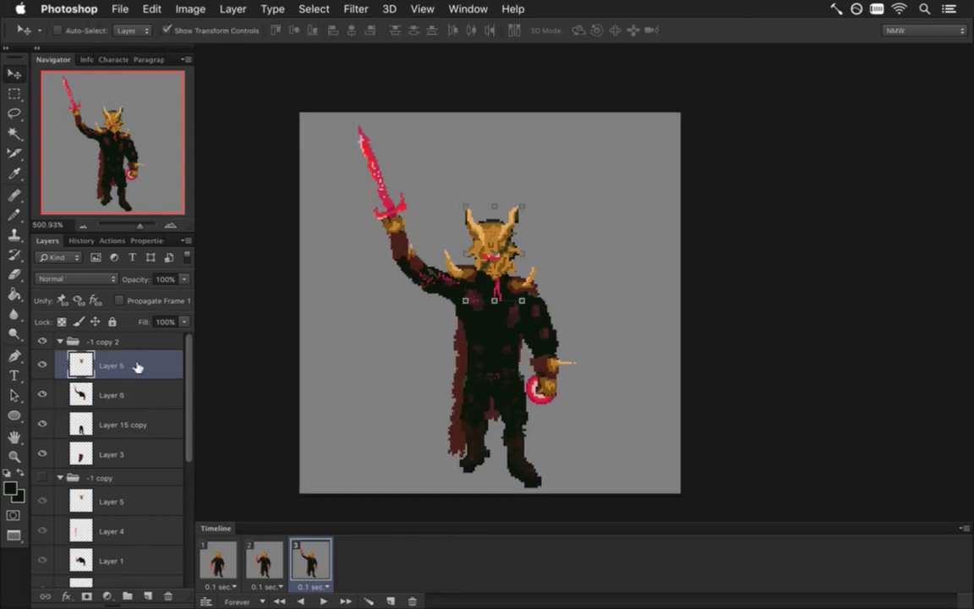
pyautogui.press('Up')
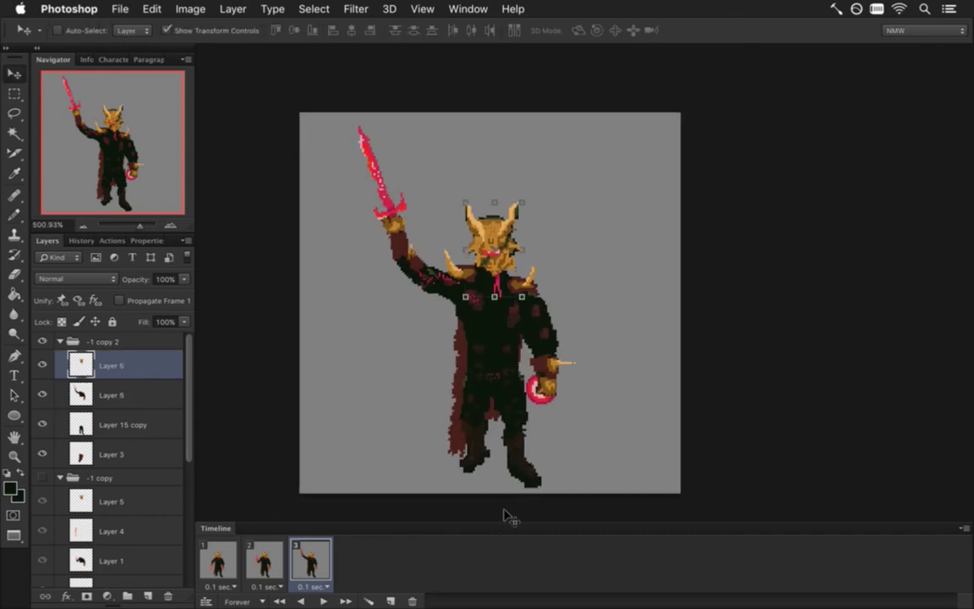
pyautogui.press('Up')
pyautogui.press('Down')
pyautogui.press('Down')
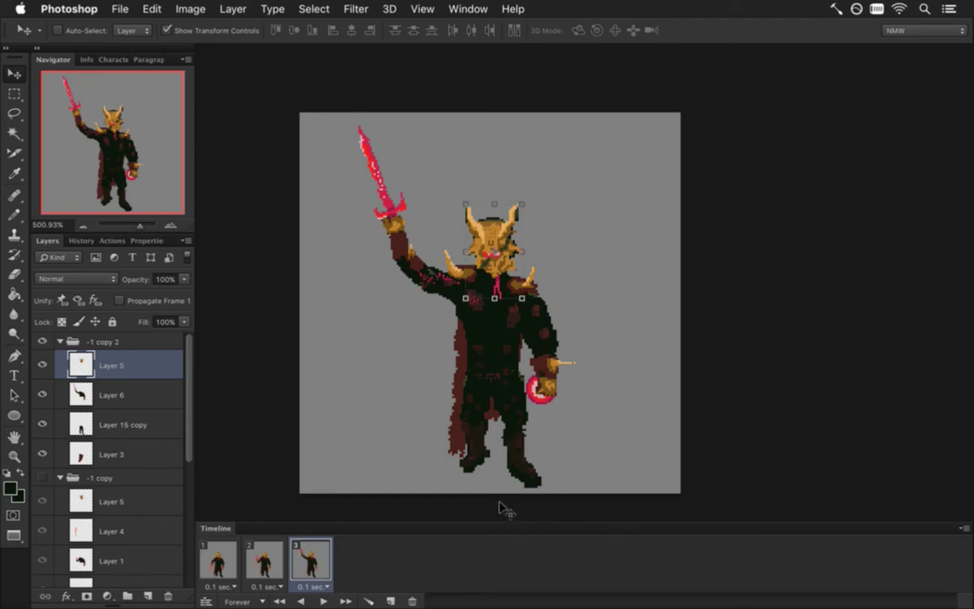
pyautogui.hotkey('alt', '[')
pyautogui.click(108, 367)
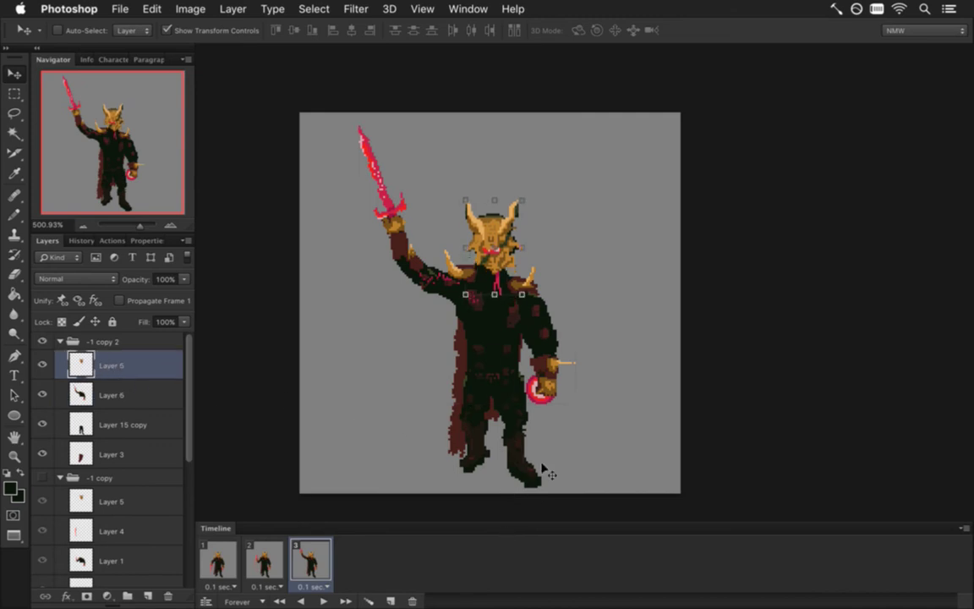
pyautogui.press('m')
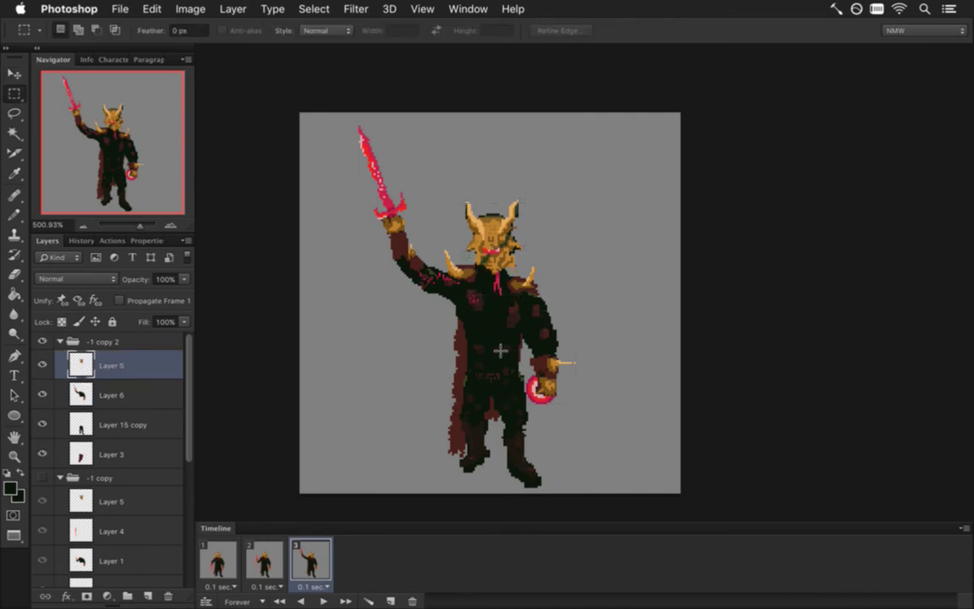
# Step: Lasso the raised arm's shoulder armour on Layer 6, squash its height to 81.82%, and deselect it
pyautogui.click(119, 395)
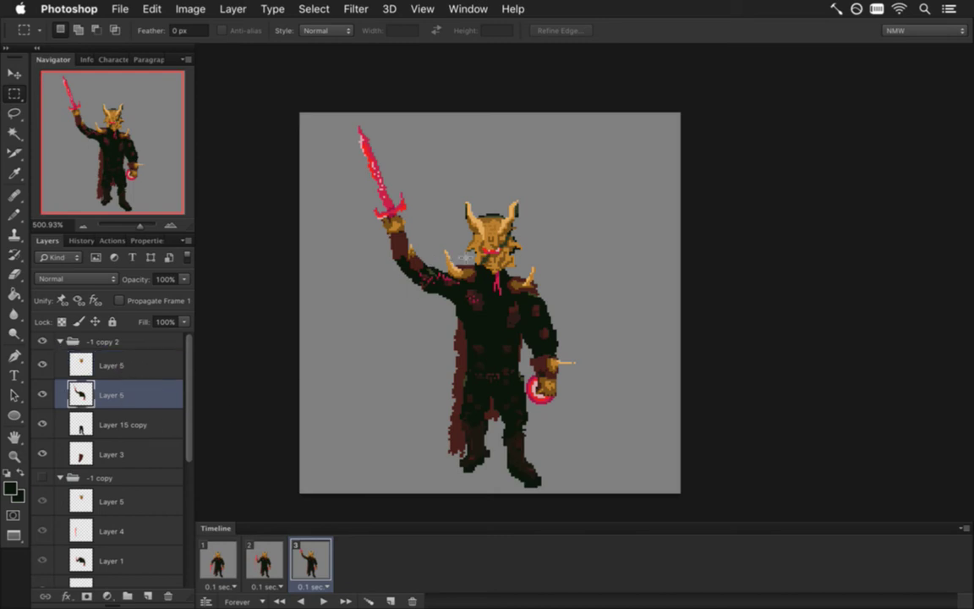
pyautogui.scroll(3, 431, 275)
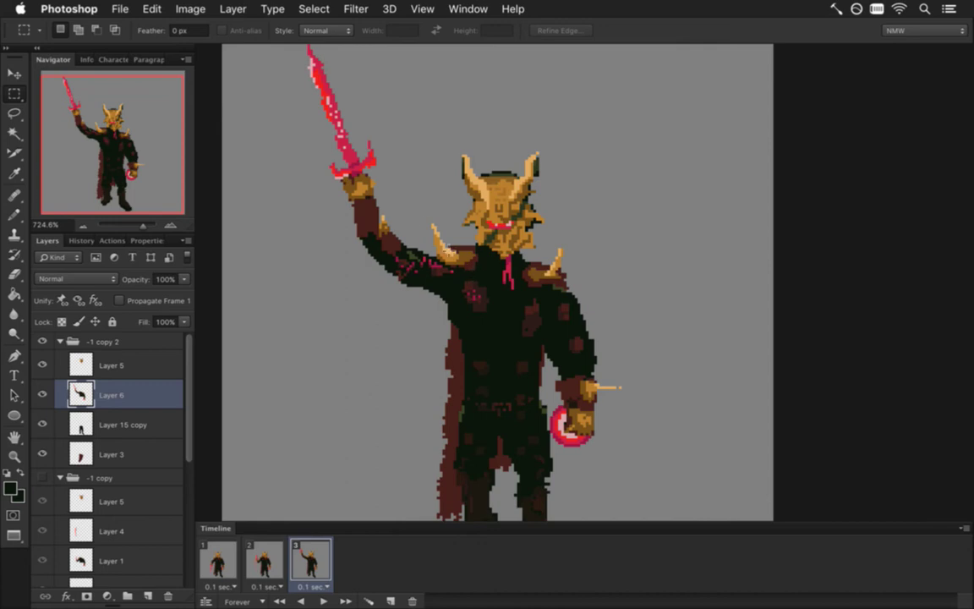
pyautogui.press('l')
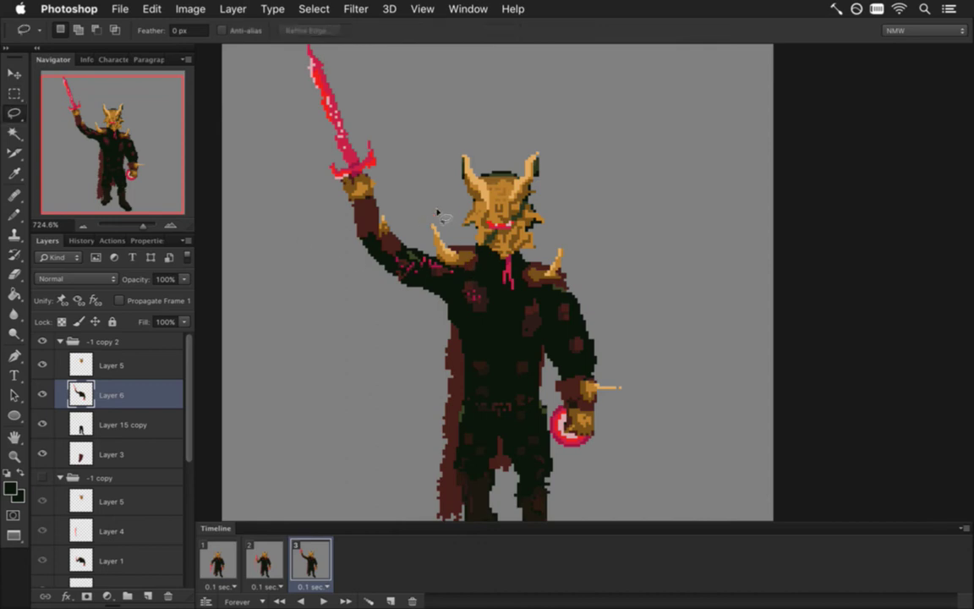
pyautogui.moveTo(452, 260)
pyautogui.mouseDown()
pyautogui.moveTo(435, 247)
pyautogui.moveTo(454, 230)
pyautogui.moveTo(448, 212)
pyautogui.moveTo(435, 222)
pyautogui.mouseUp()
pyautogui.press('v')
pyautogui.moveTo(457, 276); pyautogui.dragTo(457, 264)
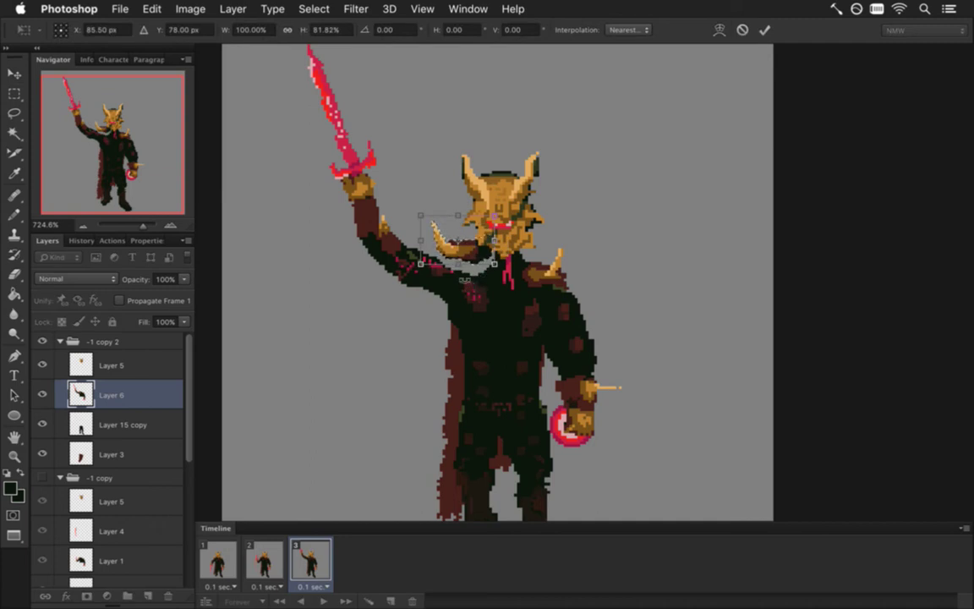
pyautogui.press('Return')
pyautogui.press('m')
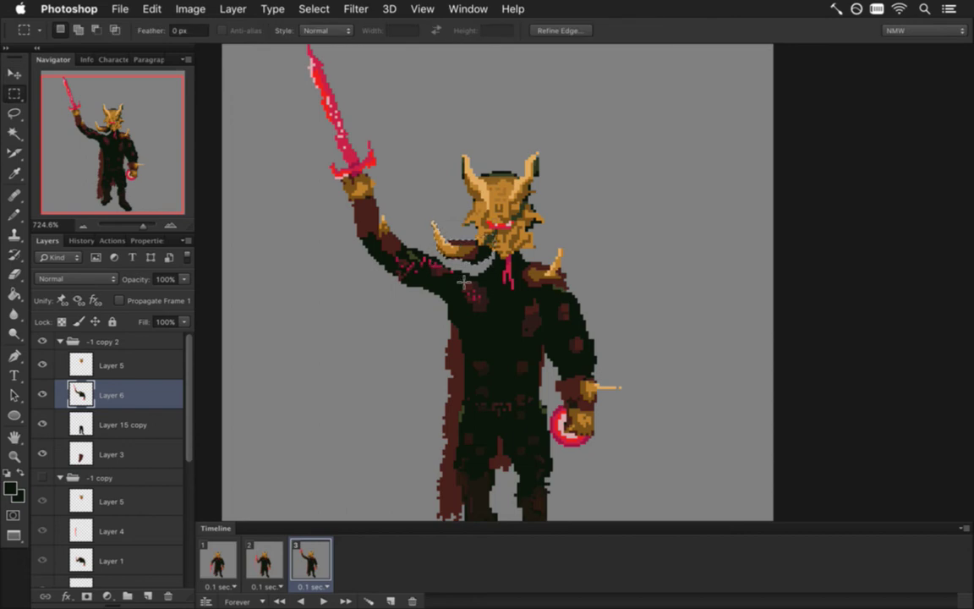
pyautogui.press('super+d')
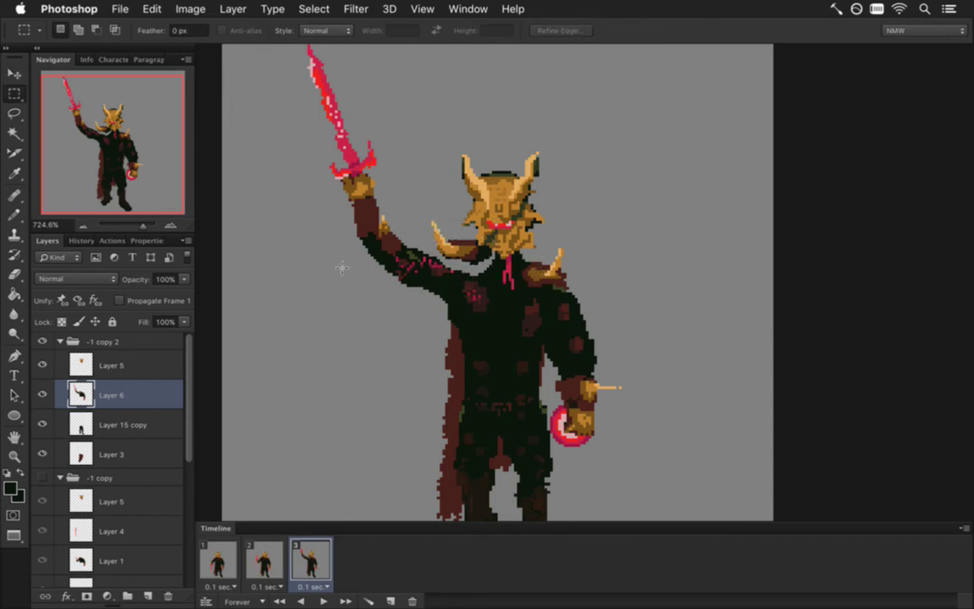
# Step: Lasso the raised upper arm between elbow and shoulder on Layer 6, nudge it up slightly, and deselect
pyautogui.press('l')
pyautogui.moveTo(467, 288)
pyautogui.mouseDown()
pyautogui.moveTo(408, 306)
pyautogui.moveTo(379, 283)
pyautogui.moveTo(365, 262)
pyautogui.moveTo(370, 244)
pyautogui.moveTo(338, 211)
pyautogui.moveTo(348, 184)
pyautogui.moveTo(466, 264)
pyautogui.mouseUp()
pyautogui.press('v')
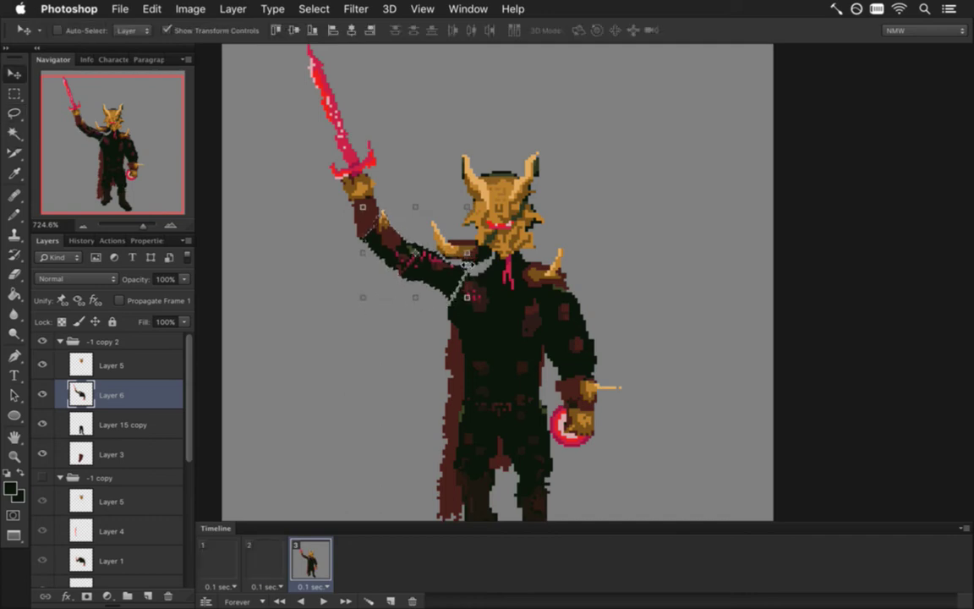
pyautogui.press('Up')
pyautogui.press('Up')
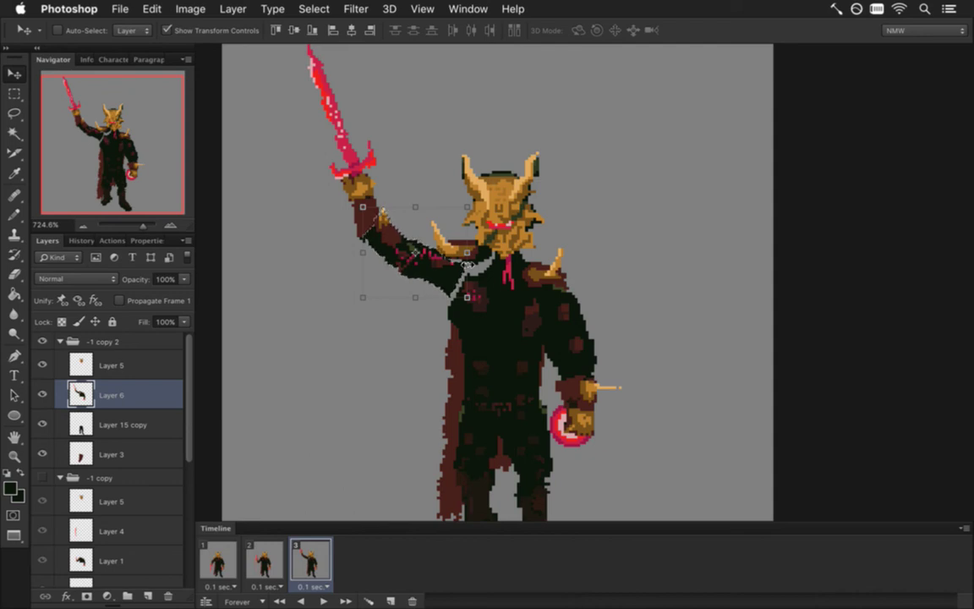
pyautogui.press('m')
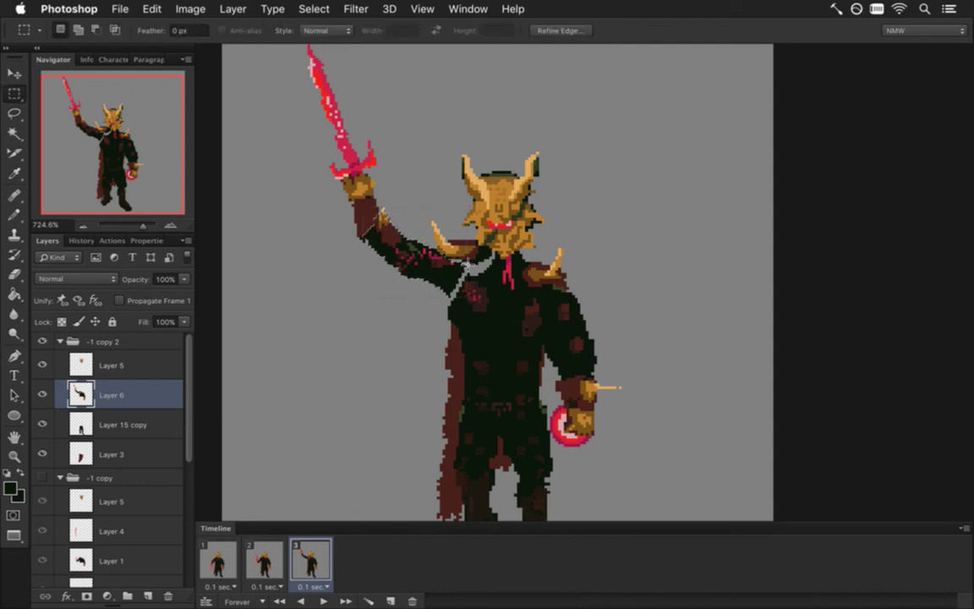
pyautogui.press('super+d')
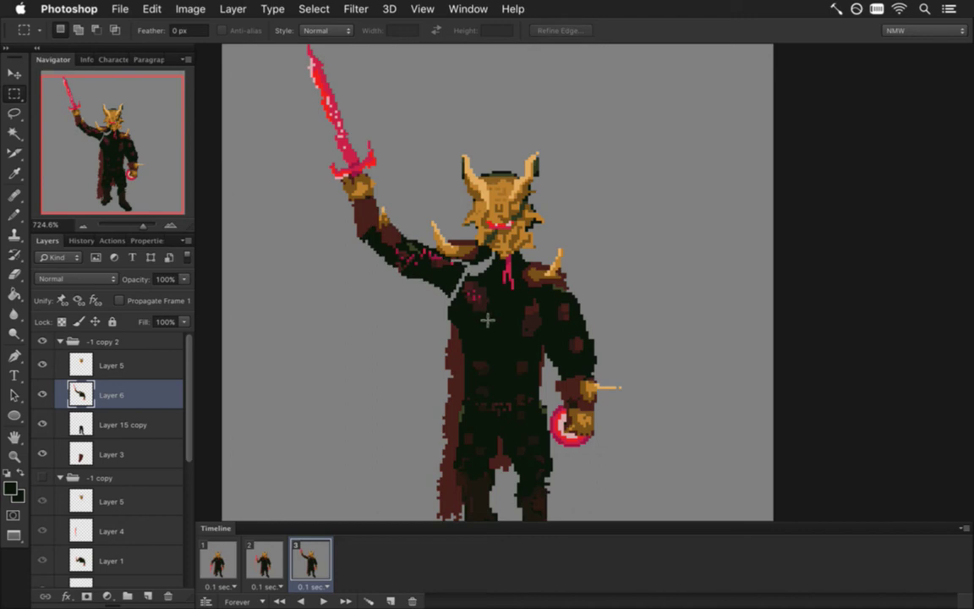
# Step: Select the leg on the cape side with a rectangular marquee on Layer 15 copy and nudge it up slightly
pyautogui.scroll(-3, 532, 354)
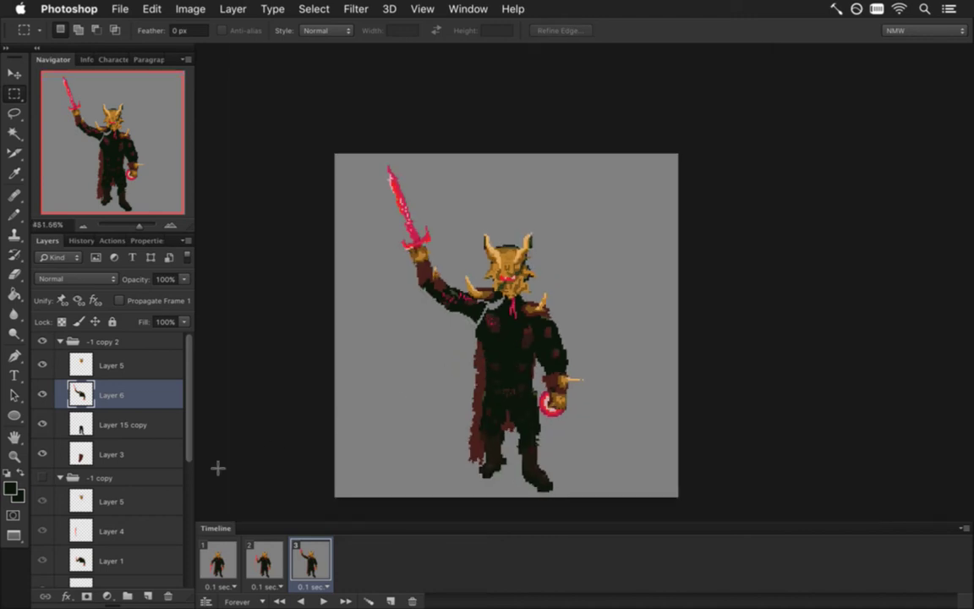
pyautogui.click(82, 418)
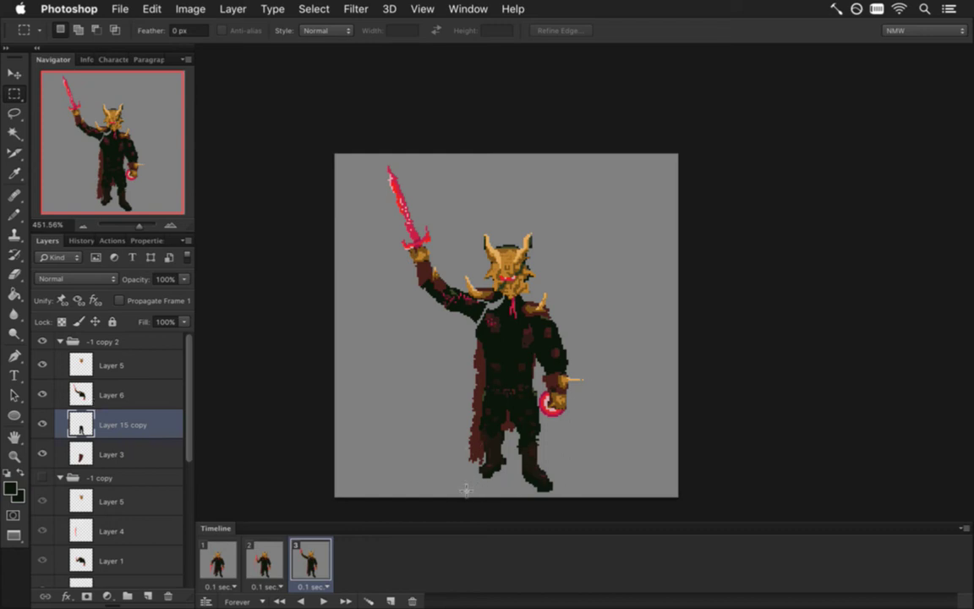
pyautogui.moveTo(469, 492); pyautogui.dragTo(507, 373)
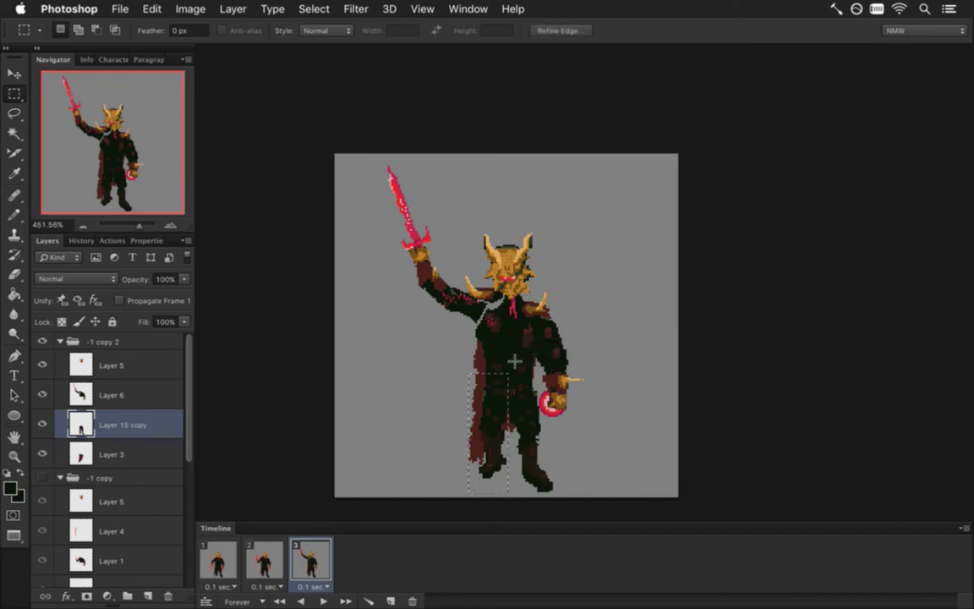
pyautogui.moveTo(467, 362); pyautogui.dragTo(509, 362)
pyautogui.press('v')
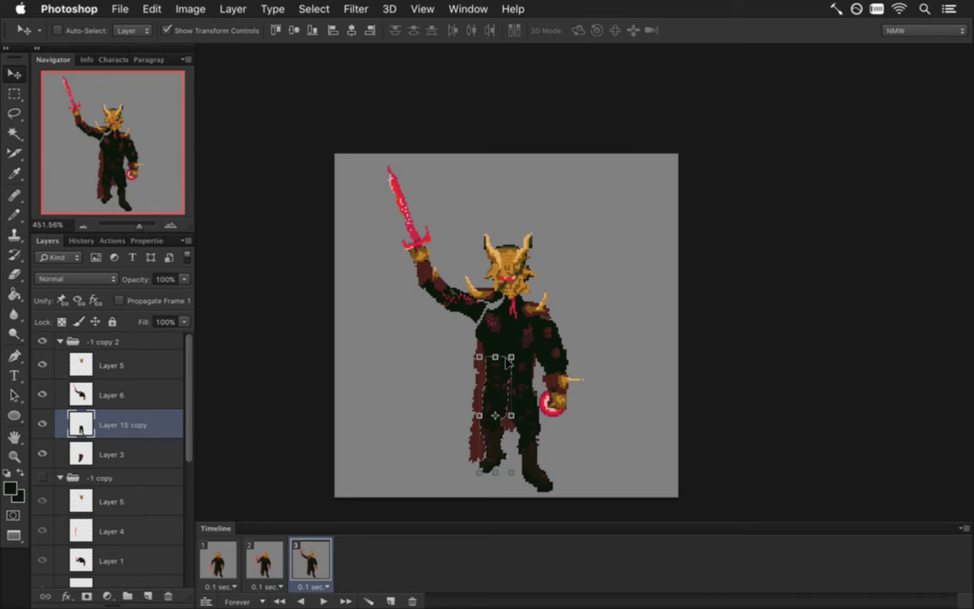
pyautogui.press('m')
pyautogui.click(576, 355)
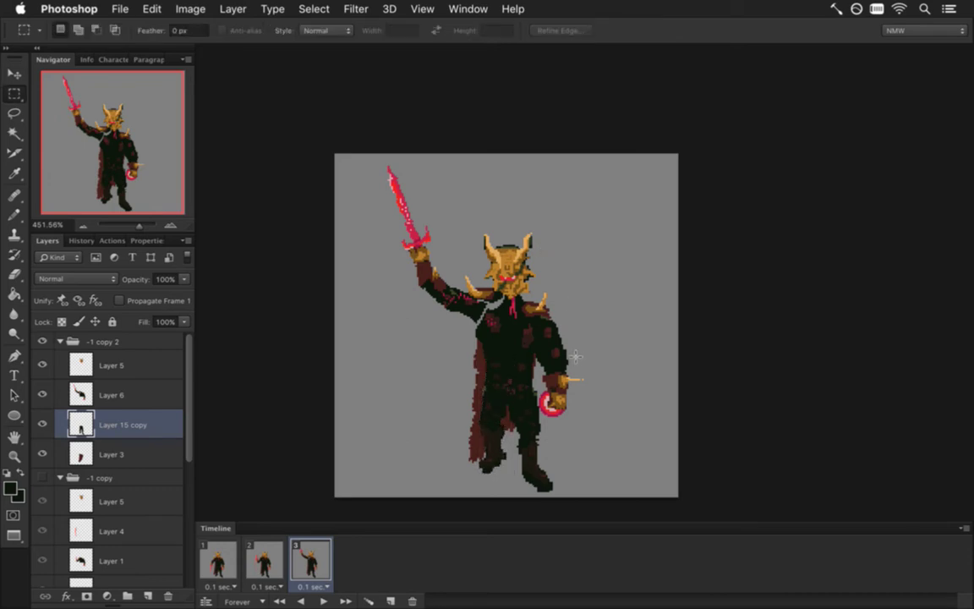
# Step: Select the markings at the centre of the belt on Layer 15 copy and nudge them vertically into place
pyautogui.keyDown('super'); pyautogui.click(513, 406); pyautogui.keyUp('super')
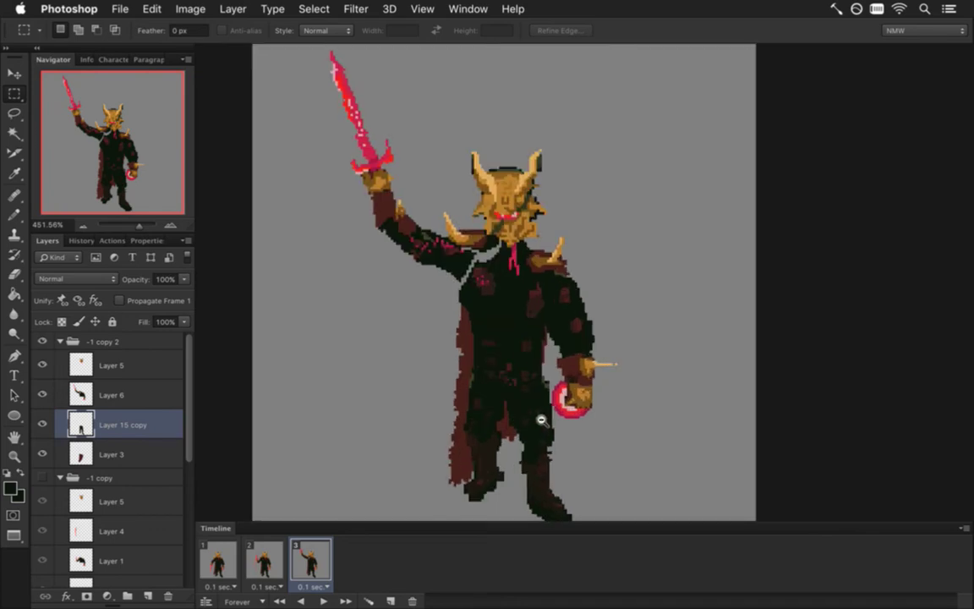
pyautogui.moveTo(541, 413); pyautogui.dragTo(571, 426)
pyautogui.press('i')
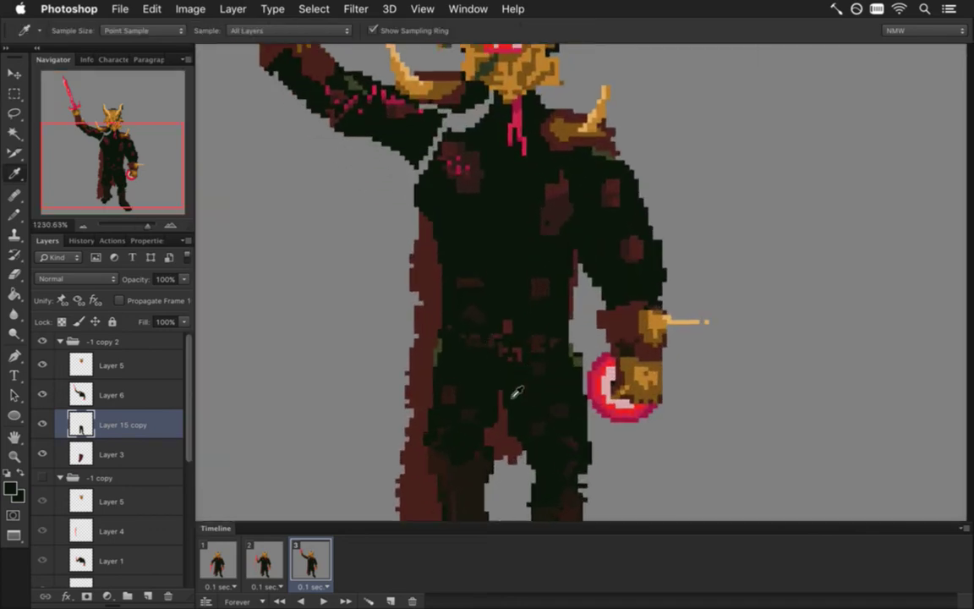
pyautogui.keyDown('super'); pyautogui.click(508, 384); pyautogui.keyUp('super')
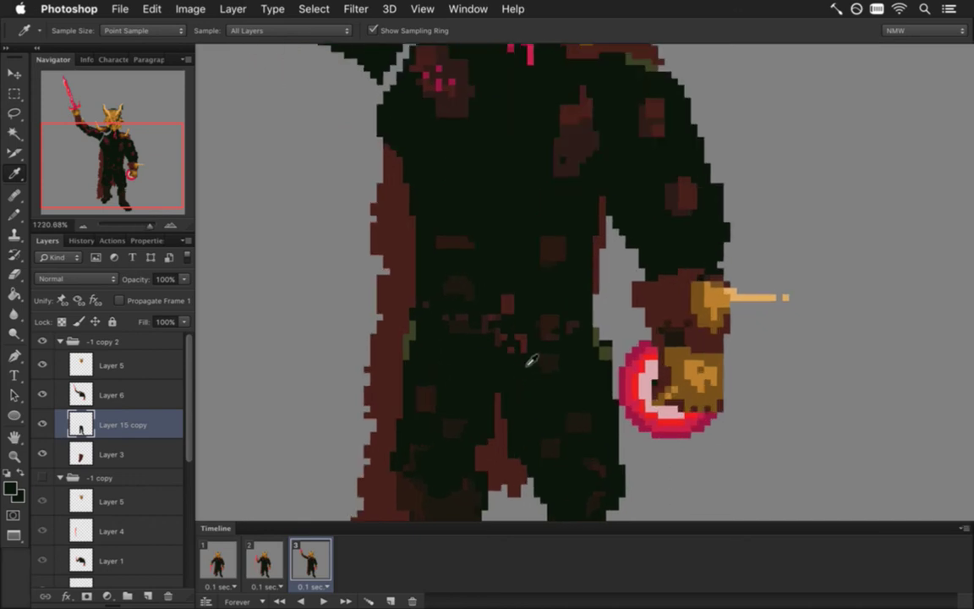
pyautogui.click(515, 328)
pyautogui.press('m')
pyautogui.moveTo(481, 289); pyautogui.dragTo(519, 352)
pyautogui.press('v')
pyautogui.press('Down')
pyautogui.press('Down')
pyautogui.press('Up')
pyautogui.press('Up')
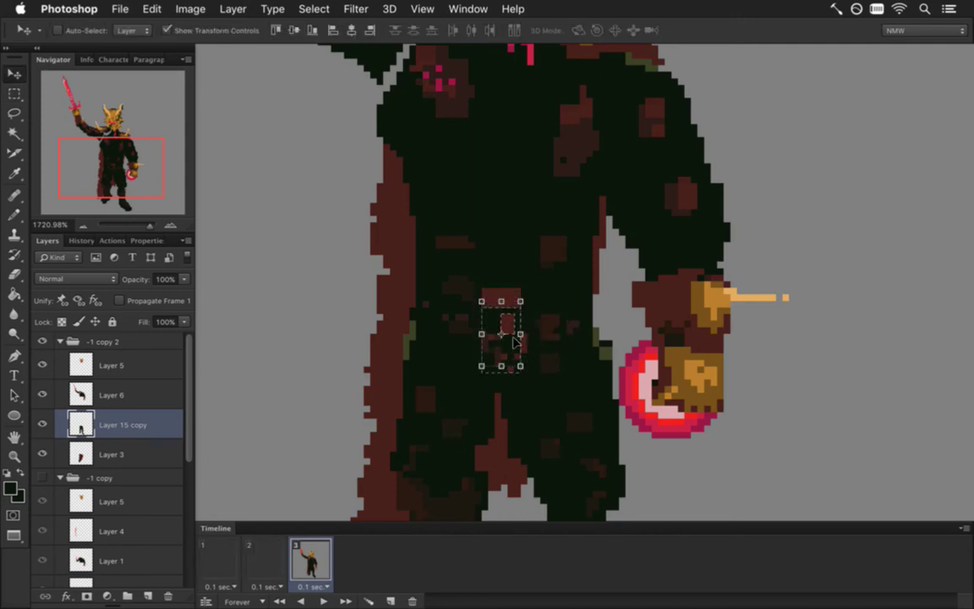
# Step: Touch up the strip above the belt markings with a 2 px pencil in the sampled dark coat colour
pyautogui.press('m')
pyautogui.click(526, 308)
pyautogui.moveTo(474, 295); pyautogui.dragTo(512, 301)
pyautogui.press('v')
pyautogui.press('m')
pyautogui.click(463, 255)
pyautogui.press('i')
pyautogui.click(501, 271)
pyautogui.press('b')
pyautogui.moveTo(480, 304)
pyautogui.mouseDown()
pyautogui.moveTo(502, 307)
pyautogui.moveTo(485, 278)
pyautogui.moveTo(460, 281)
pyautogui.mouseUp()
pyautogui.scroll(3, 513, 224)
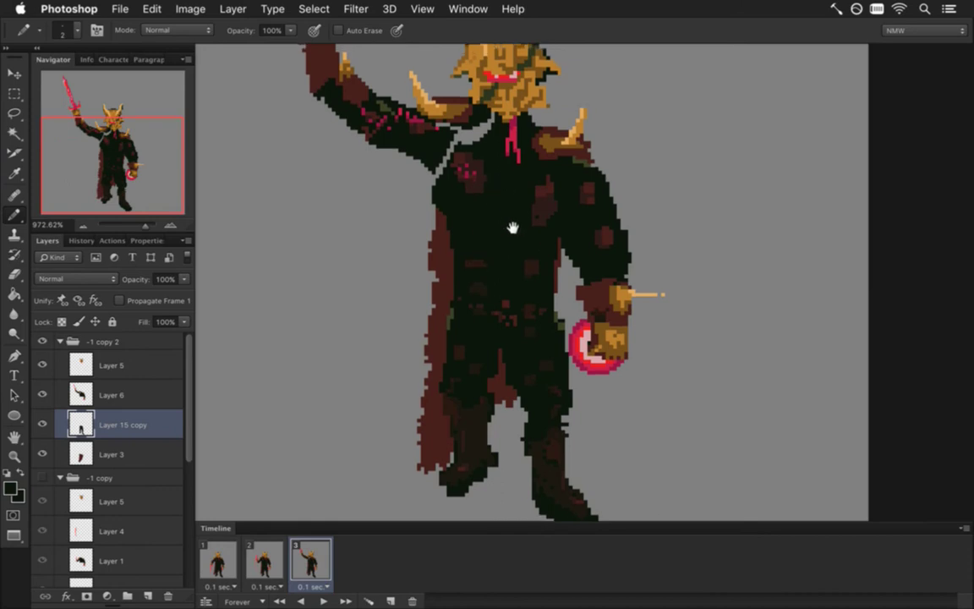
# Step: Fill the gap between the raised arm, shoulder armour and torso on Layer 6 with the dark coat colour
pyautogui.click(87, 387)
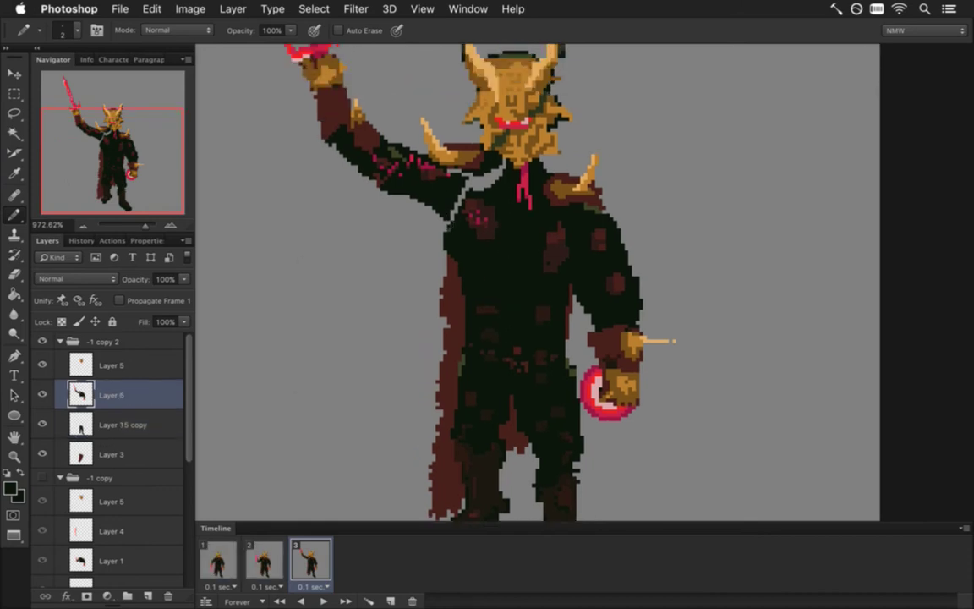
pyautogui.moveTo(464, 184); pyautogui.dragTo(485, 181)
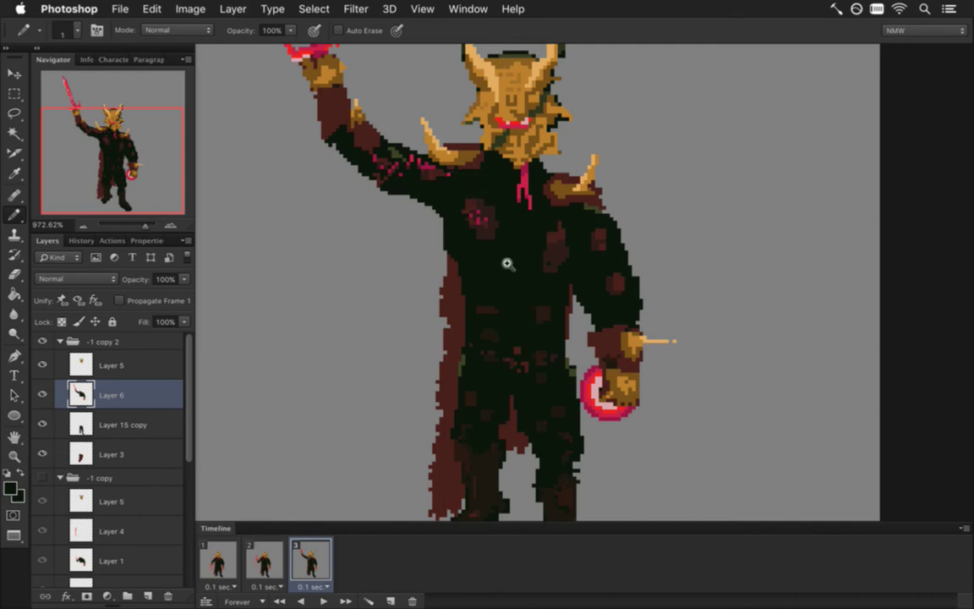
pyautogui.scroll(-3, 506, 262)
pyautogui.scroll(3, 468, 185)
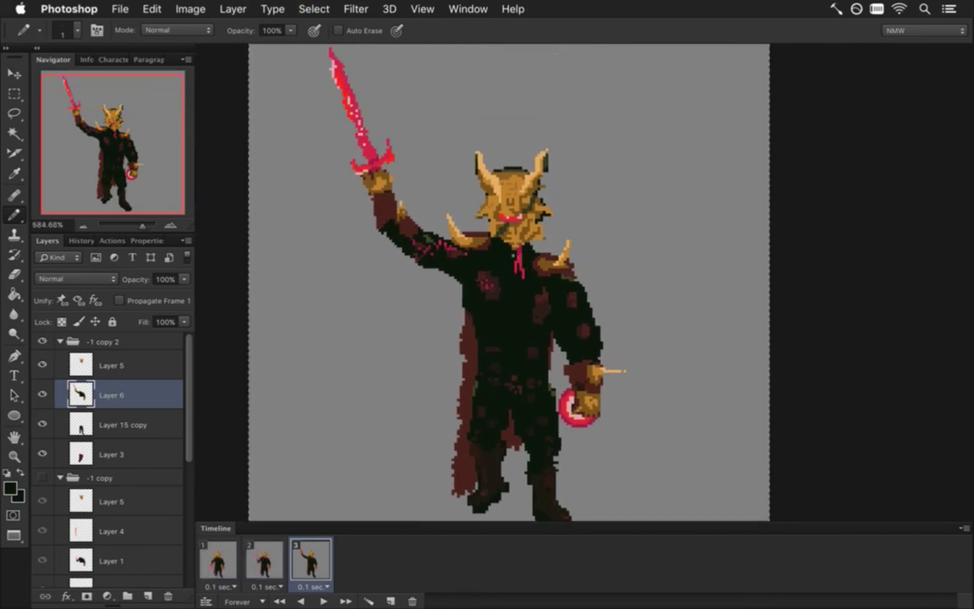
# Step: Move the horned head on Layer 5 down slightly so it sits closer to the shoulders
pyautogui.press('m')
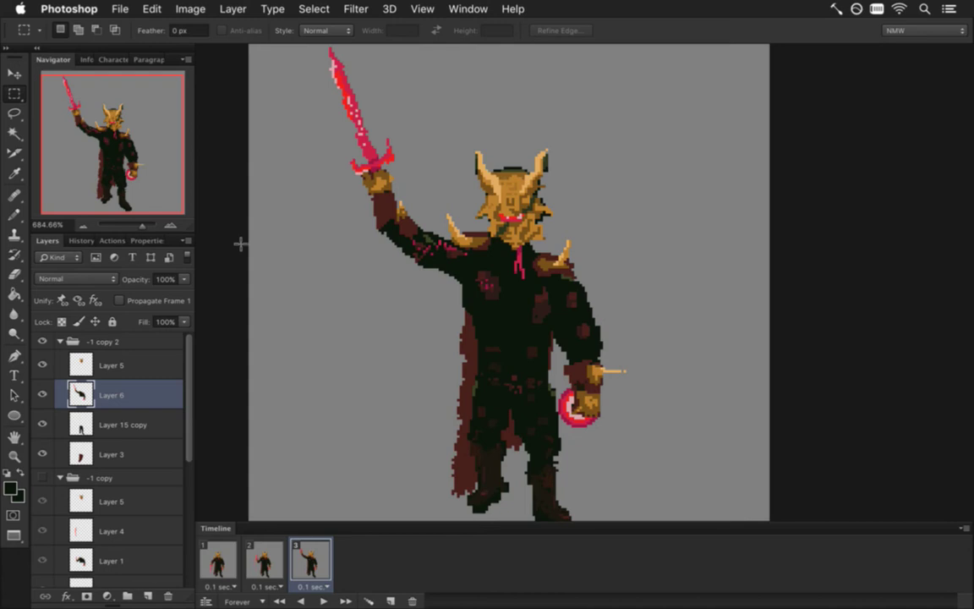
pyautogui.keyDown('alt'); pyautogui.keyDown('super'); pyautogui.click(398, 292); pyautogui.keyUp('super'); pyautogui.keyUp('alt')
pyautogui.moveTo(386, 292); pyautogui.dragTo(393, 269)
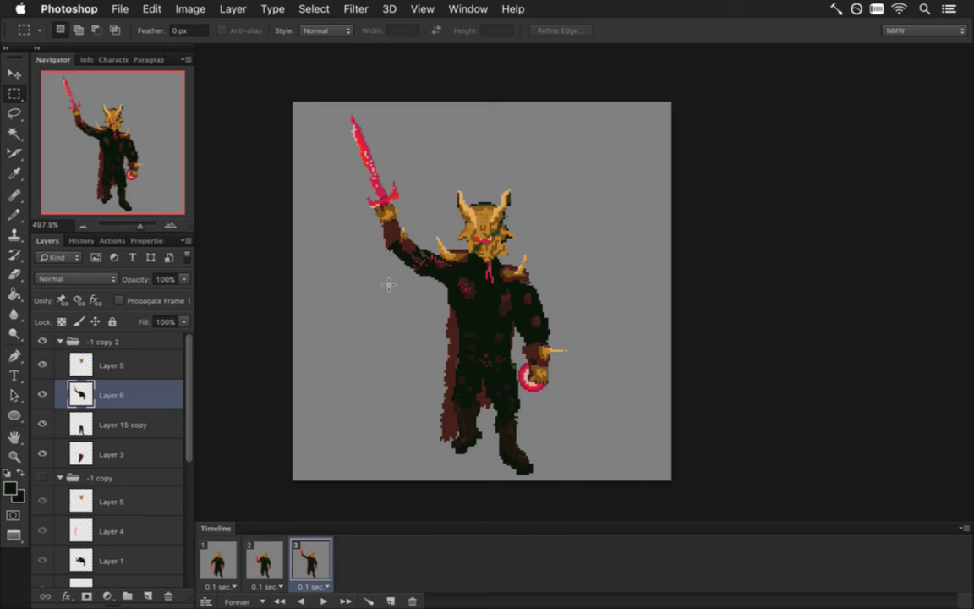
pyautogui.click(84, 365)
pyautogui.press('v')
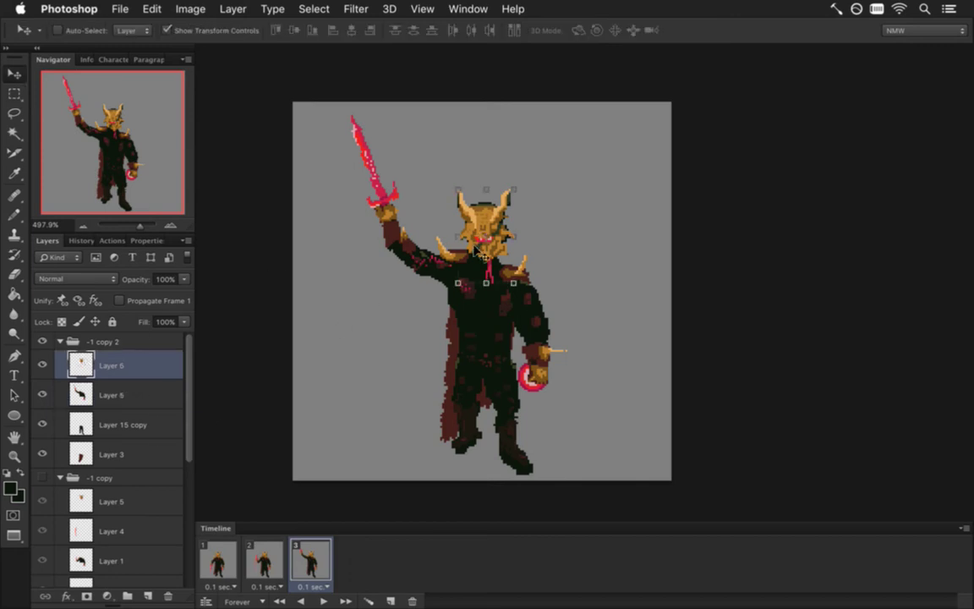
pyautogui.moveTo(478, 252); pyautogui.dragTo(485, 256)
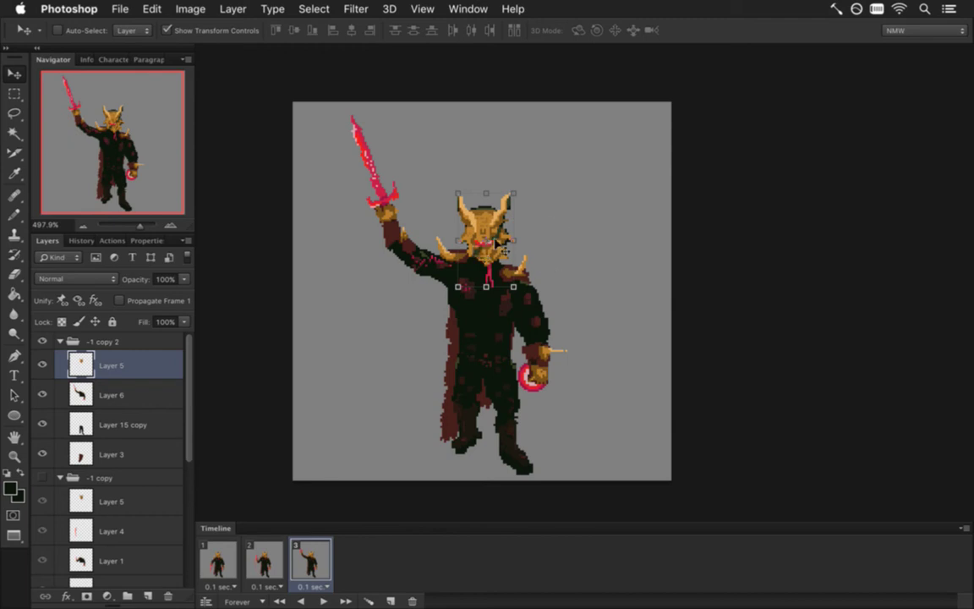
pyautogui.press('m')
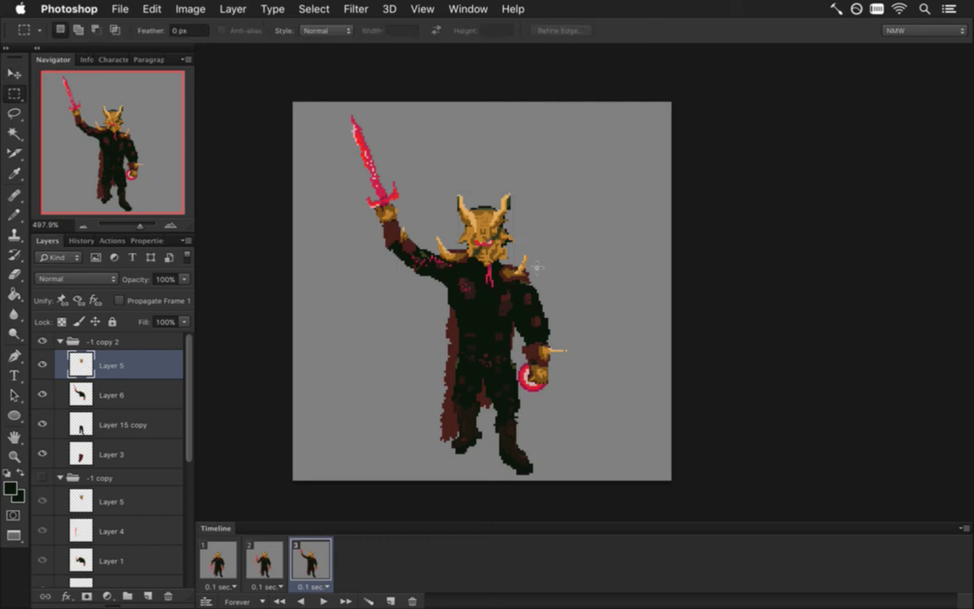
pyautogui.moveTo(491, 291); pyautogui.dragTo(528, 282)
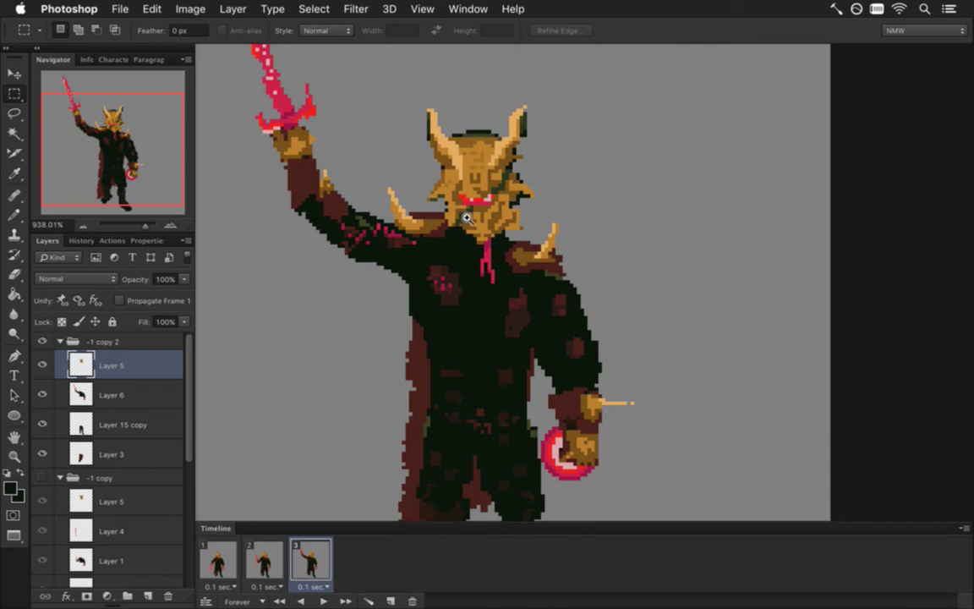
pyautogui.scroll(-1, 516, 186)
pyautogui.scroll(2, 516, 180)
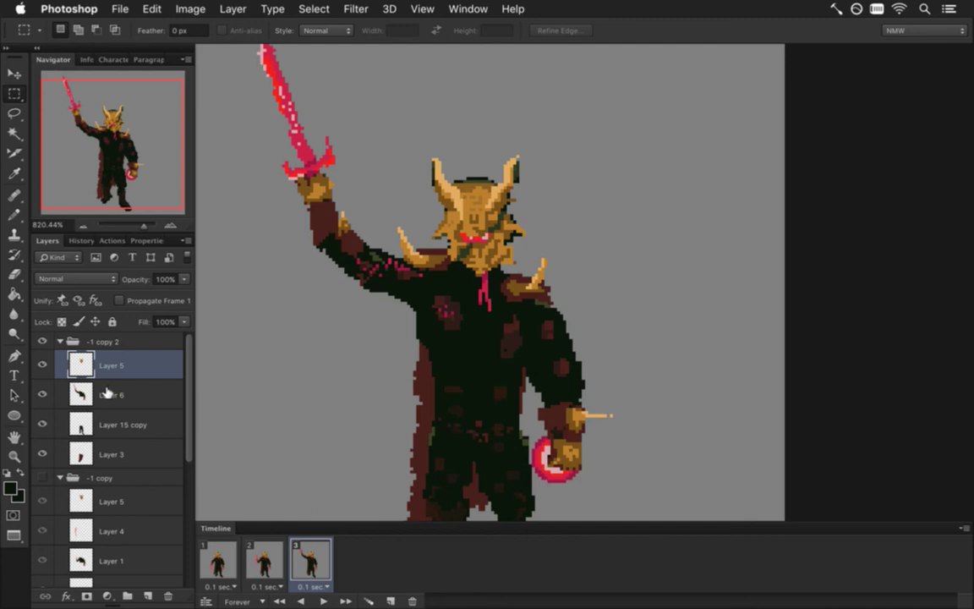
# Step: Duplicate the head layer, Layer 5, hide the original, and erase the red drips below the chin on the copy
pyautogui.press('super+j')
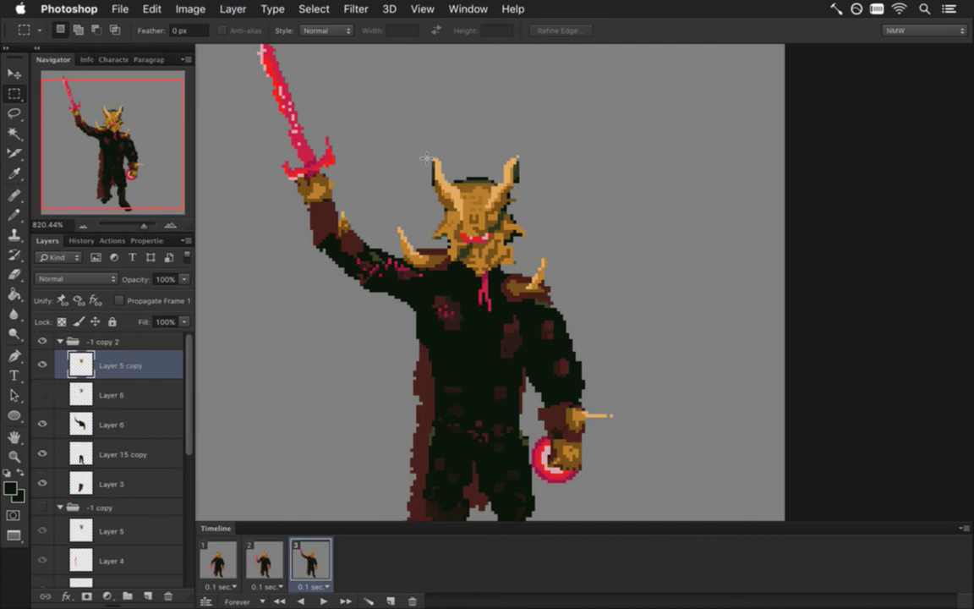
pyautogui.moveTo(476, 142); pyautogui.dragTo(541, 278)
pyautogui.click(489, 288)
pyautogui.press('e')
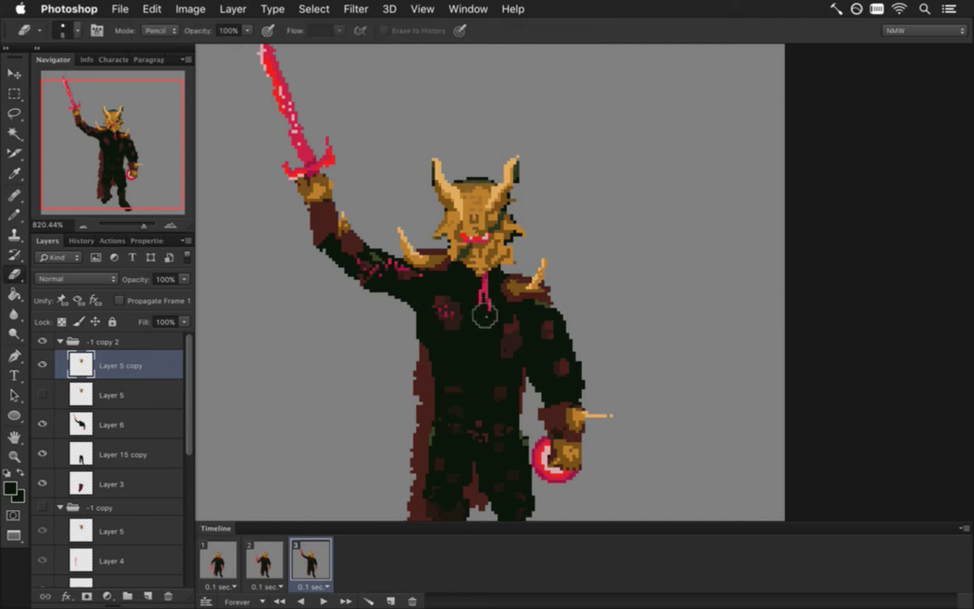
pyautogui.moveTo(480, 320); pyautogui.dragTo(491, 302)
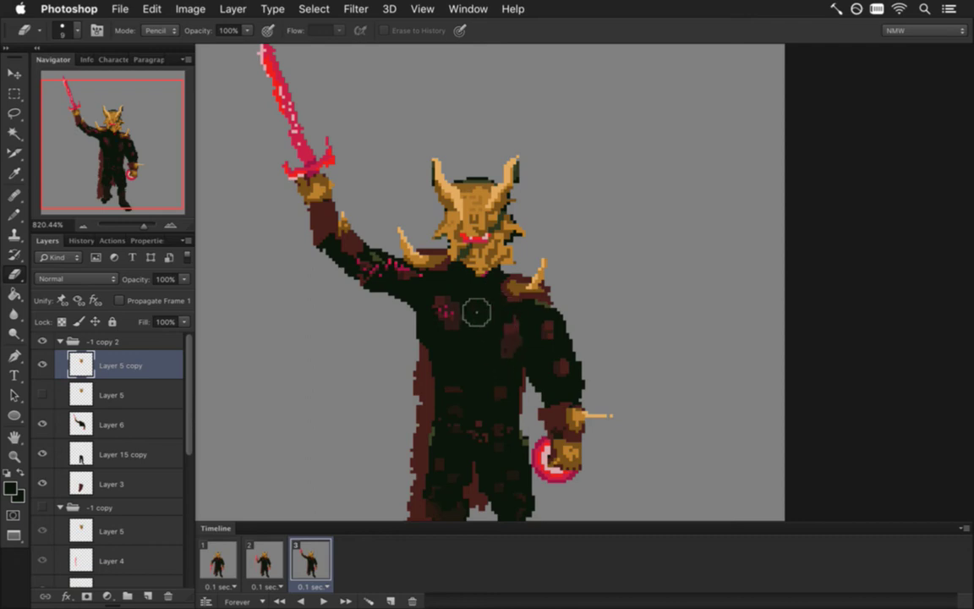
# Step: Squeeze the left half of the head on Layer 5 copy to 78.95% of its width
pyautogui.press('m')
pyautogui.press('e')
pyautogui.press('m')
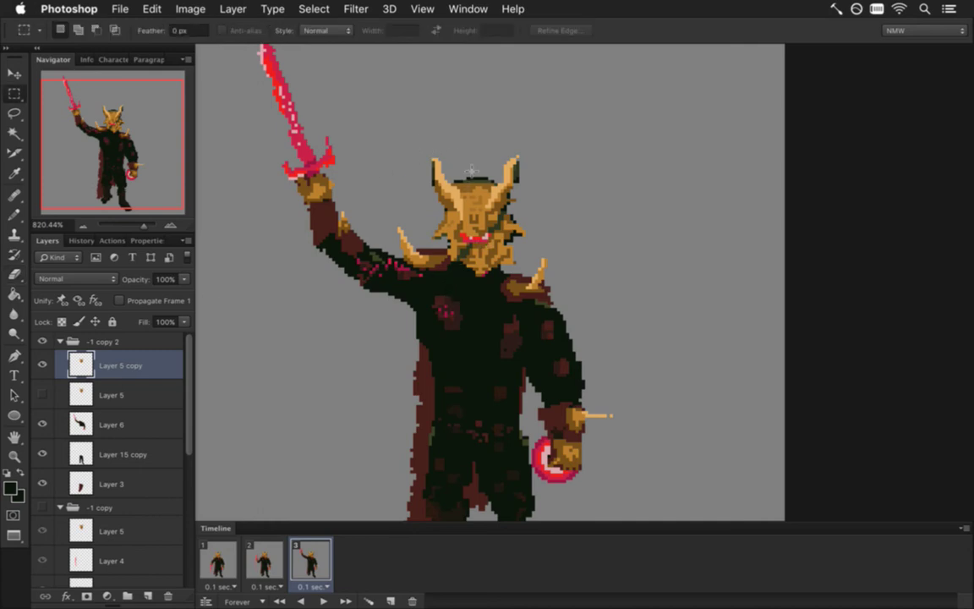
pyautogui.moveTo(419, 133); pyautogui.dragTo(479, 290)
pyautogui.press('super+t')
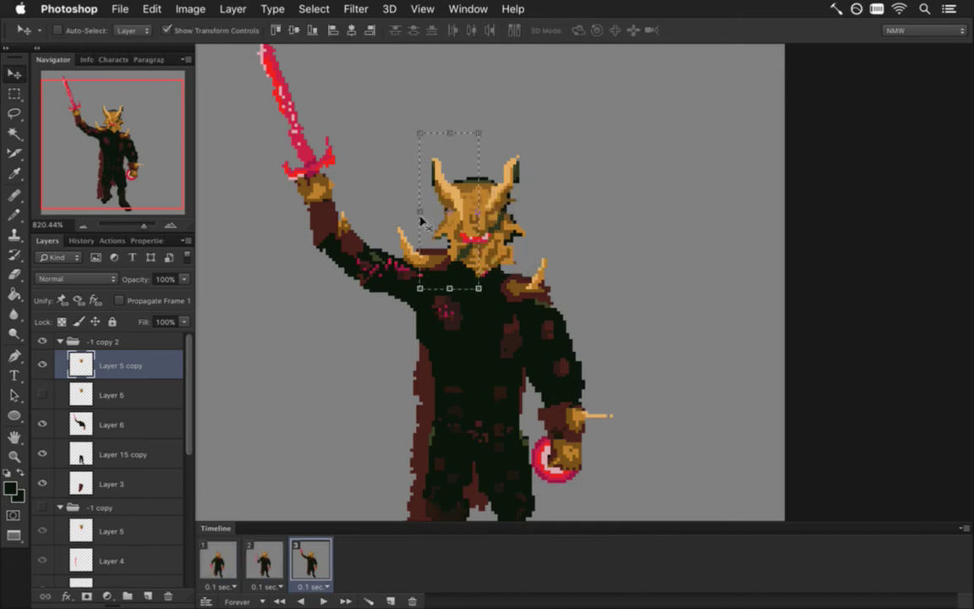
pyautogui.moveTo(415, 211); pyautogui.dragTo(432, 212)
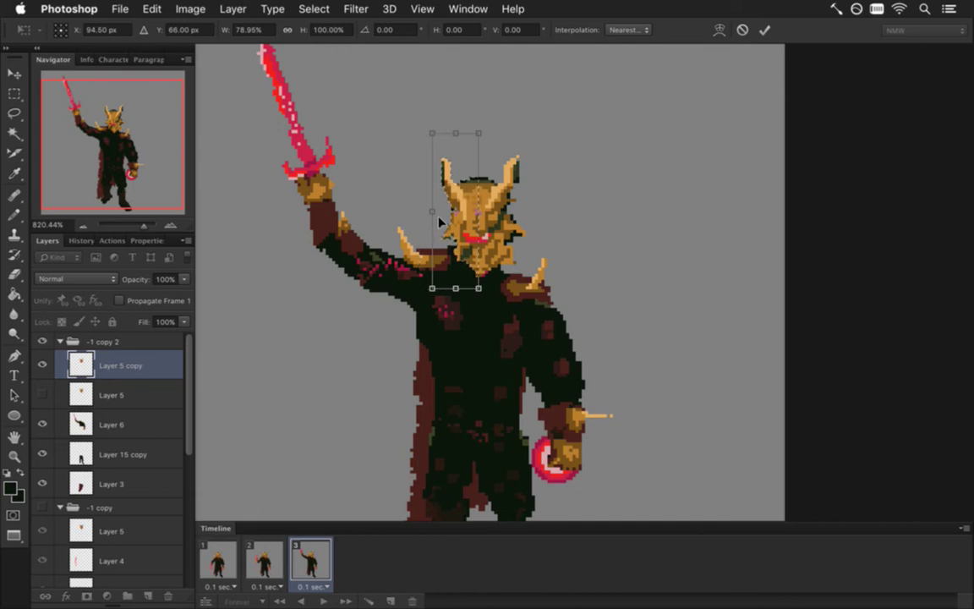
pyautogui.press('Return')
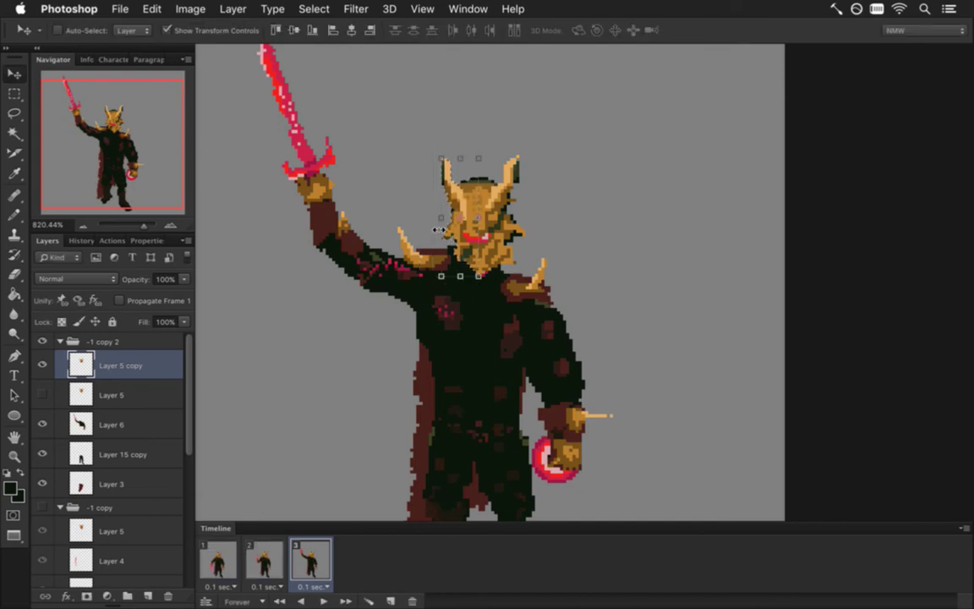
# Step: Stretch the right half of the head on Layer 5 copy to 111.54% of its width
pyautogui.press('m')
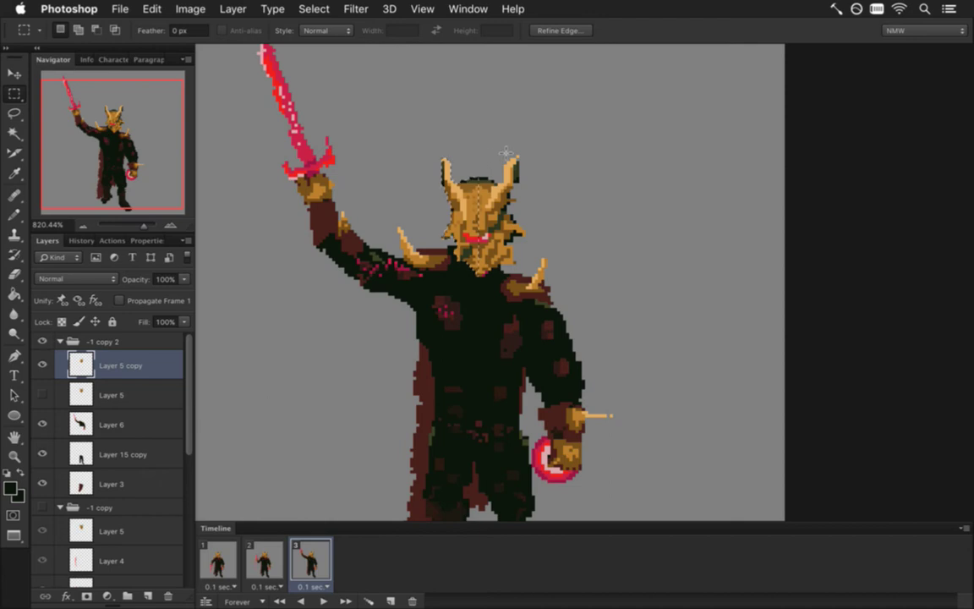
pyautogui.moveTo(558, 139); pyautogui.dragTo(478, 295)
pyautogui.press('v')
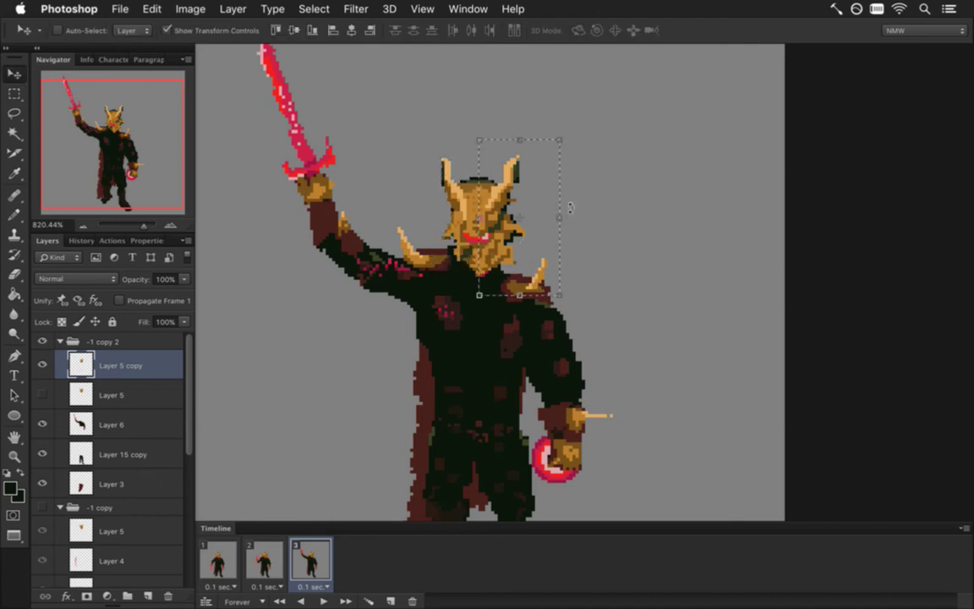
pyautogui.moveTo(559, 217)
pyautogui.mouseDown()
pyautogui.moveTo(578, 220)
pyautogui.moveTo(569, 218)
pyautogui.mouseUp()
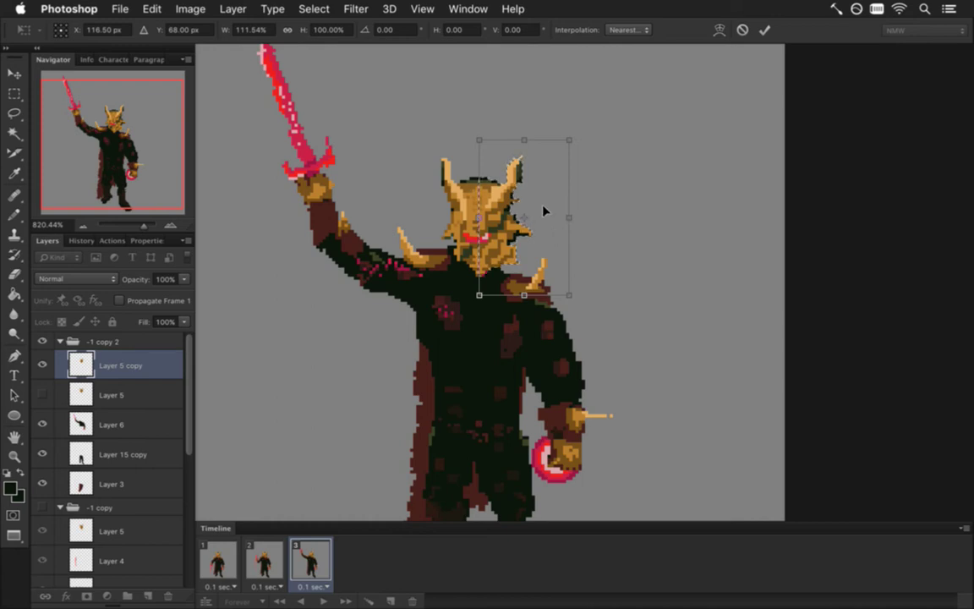
pyautogui.press('Return')
# Step: Nudge the reshaped head on Layer 5 copy slightly left and down over the neck
pyautogui.press('m')
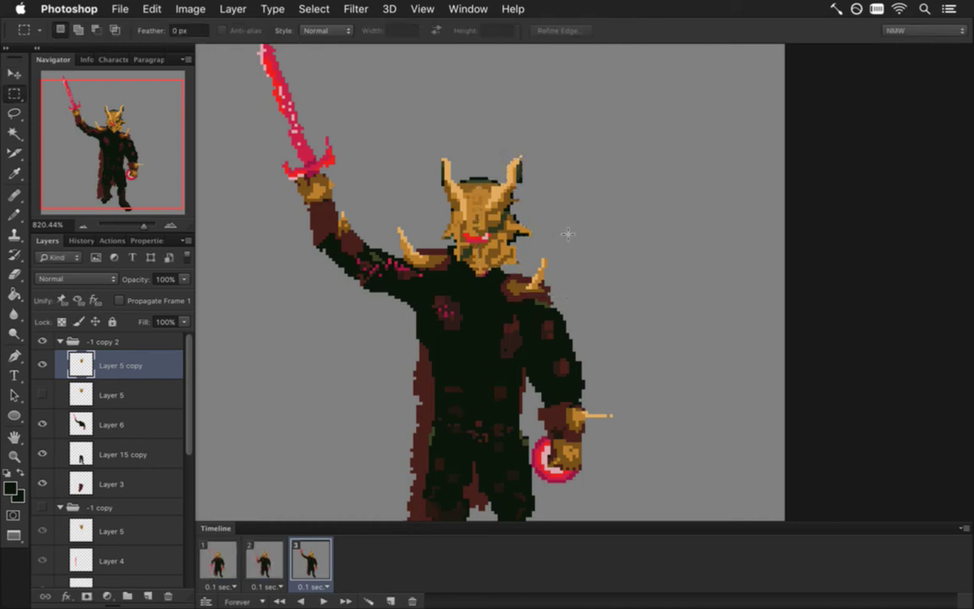
pyautogui.press('v')
pyautogui.press('Left')
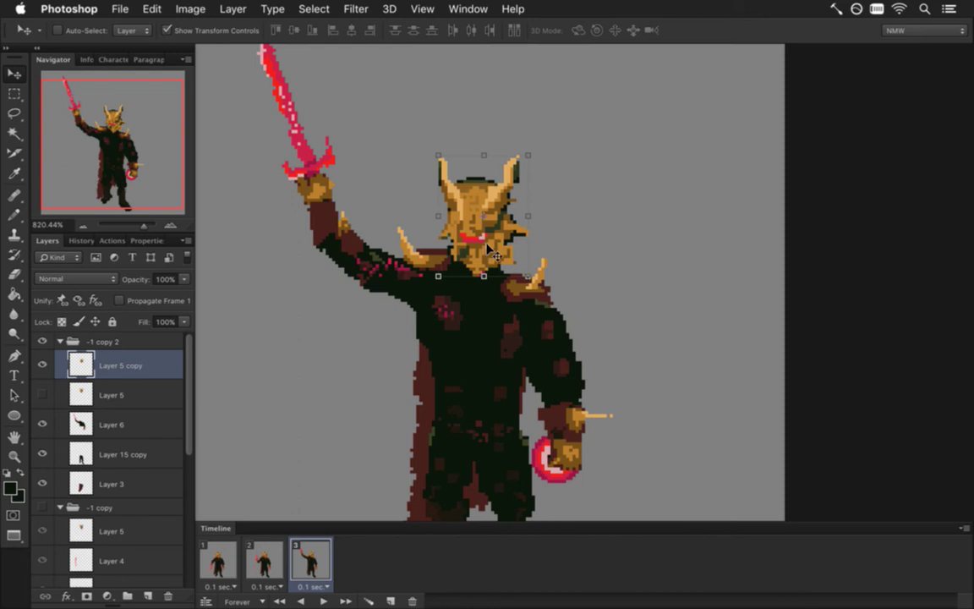
pyautogui.press('Left')
pyautogui.press('Down')
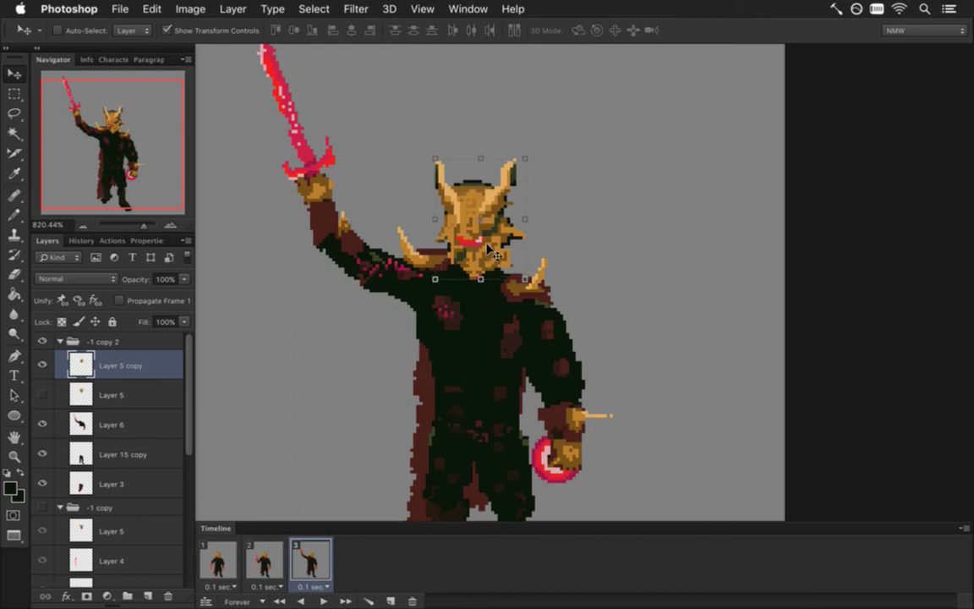
pyautogui.press('Down')
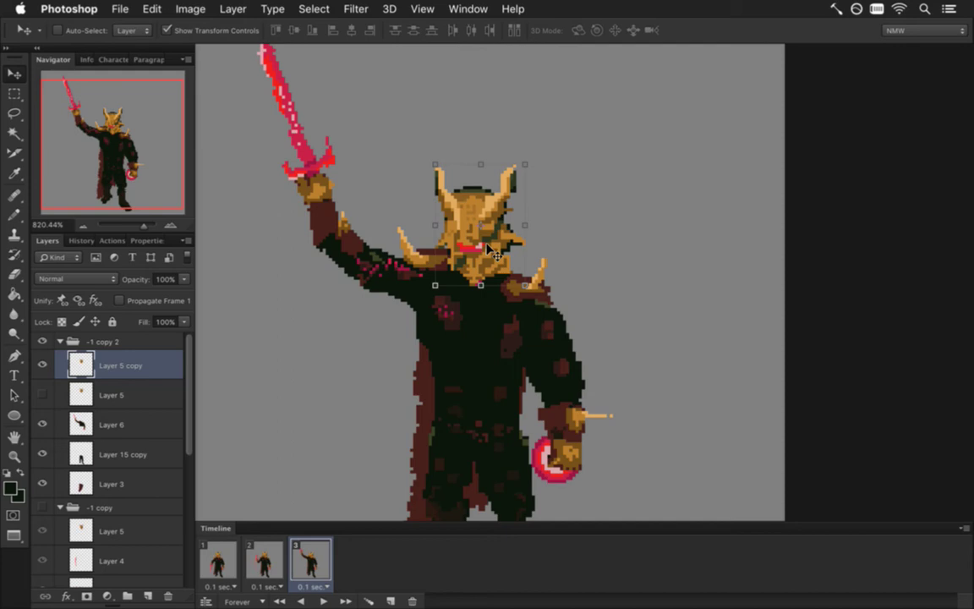
pyautogui.press('Up')
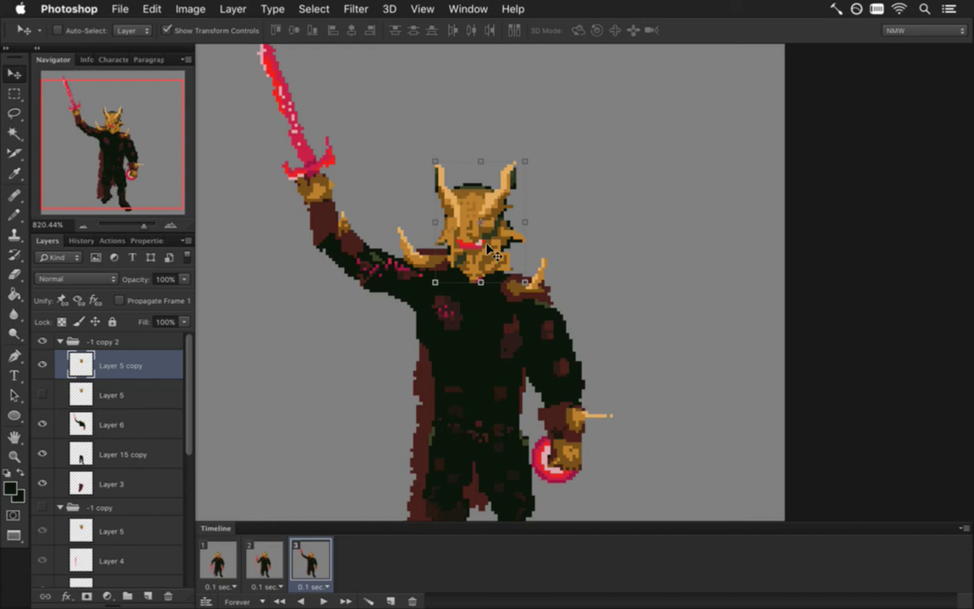
# Step: Touch up the pixels of the glowing red slit on the face with a 1 px pencil in sampled pink
pyautogui.press('m')
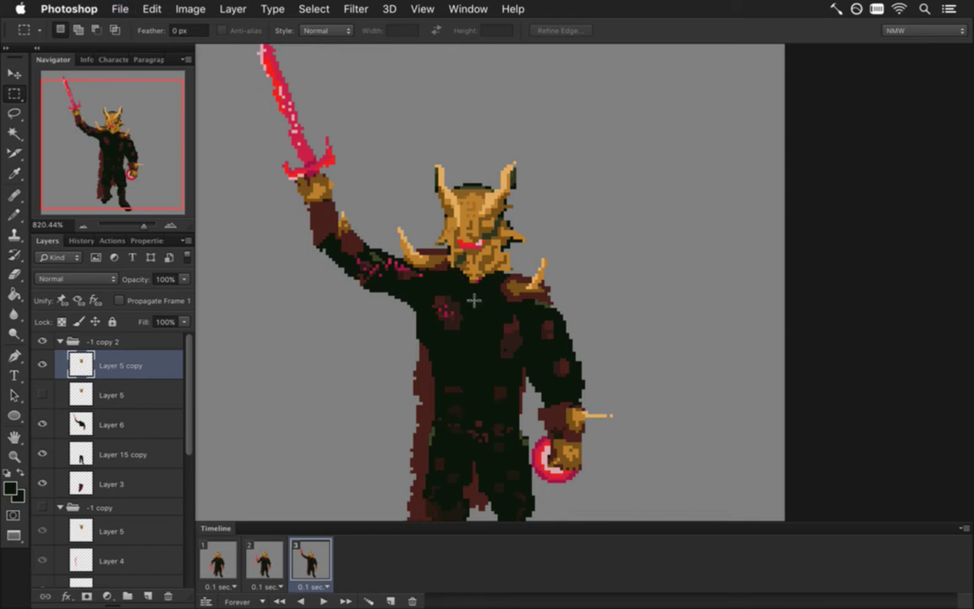
pyautogui.moveTo(464, 278); pyautogui.dragTo(531, 279)
pyautogui.press('i')
pyautogui.click(465, 161)
pyautogui.press('b')
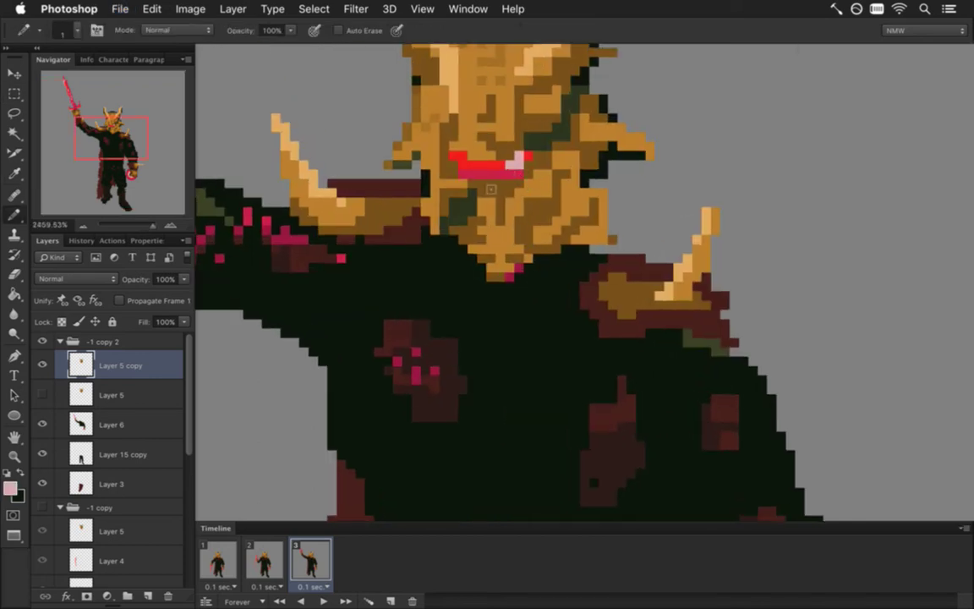
pyautogui.moveTo(497, 291); pyautogui.dragTo(410, 272)
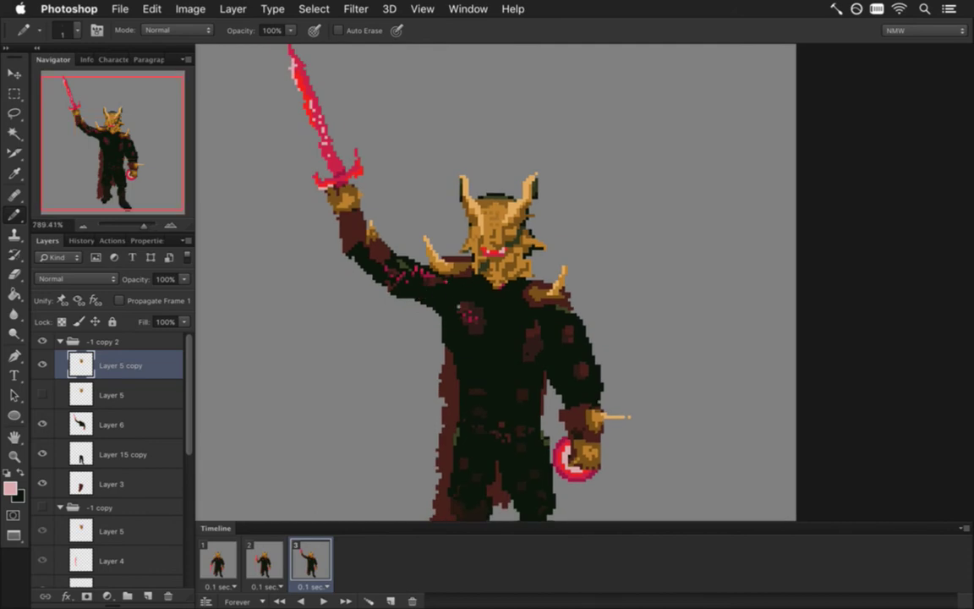
pyautogui.moveTo(490, 408); pyautogui.dragTo(536, 349)
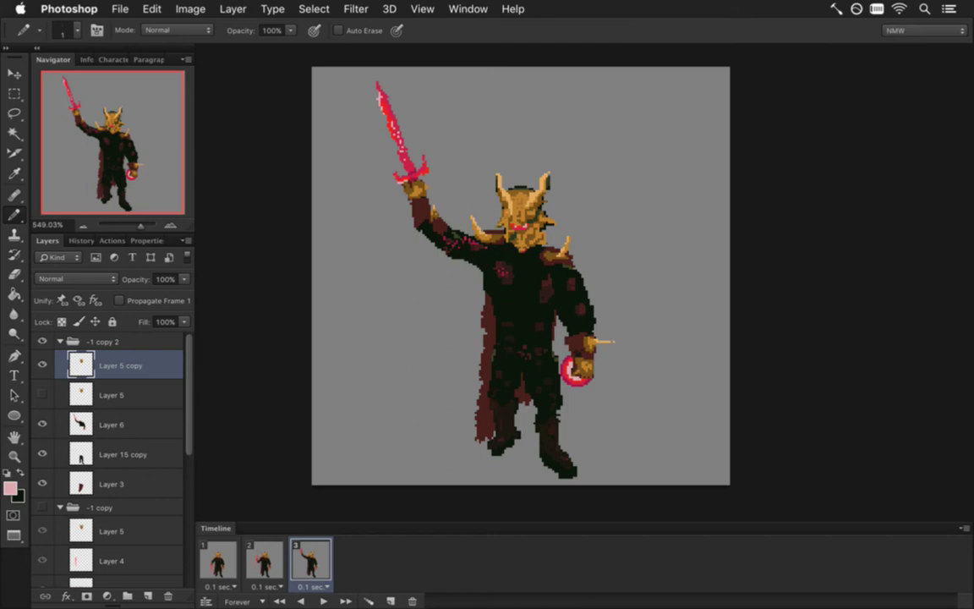
# Step: Clean up the right edge of the face and jaw with the 1 px pencil in sampled brown, near-black and gold
pyautogui.moveTo(550, 240); pyautogui.dragTo(596, 239)
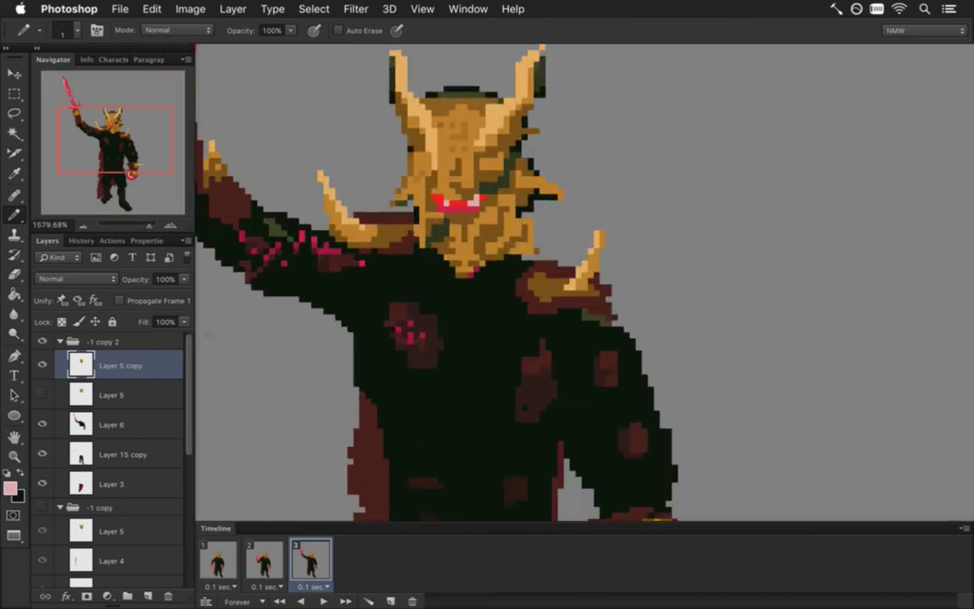
pyautogui.press('i')
pyautogui.click(530, 173)
pyautogui.press('b')
pyautogui.scroll(3, 551, 157)
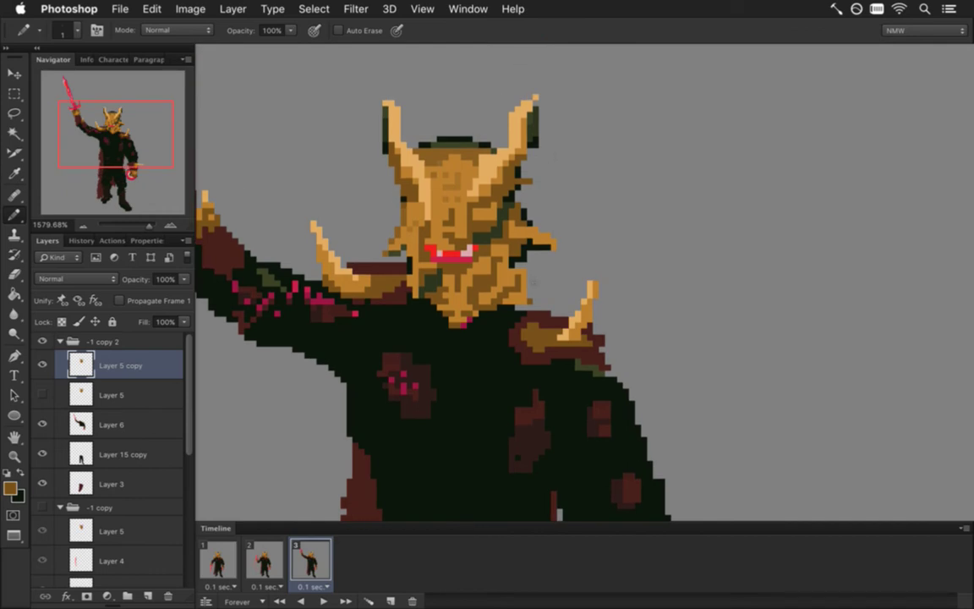
pyautogui.keyDown('alt'); pyautogui.click(514, 256); pyautogui.keyUp('alt')
pyautogui.press('i')
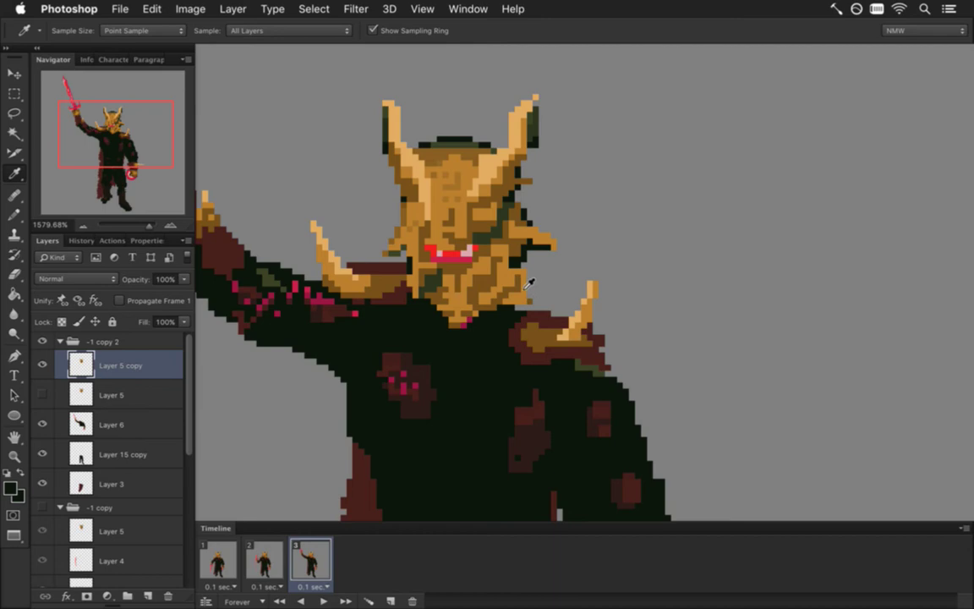
pyautogui.click(475, 254)
pyautogui.press('b')
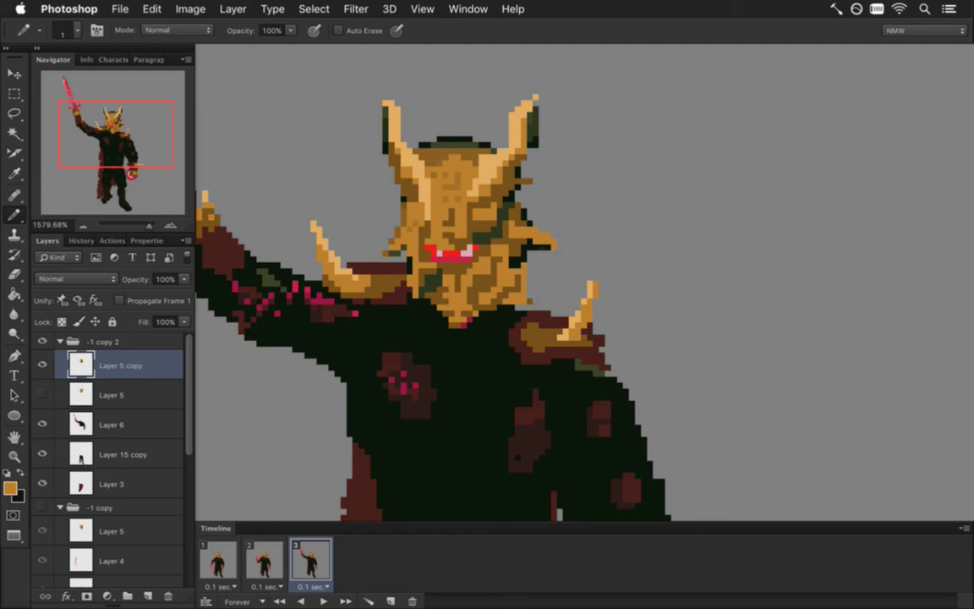
# Step: Highlight the right cheek spike with light gold sampled from the horn, and resample the mid gold from the face
pyautogui.press('i')
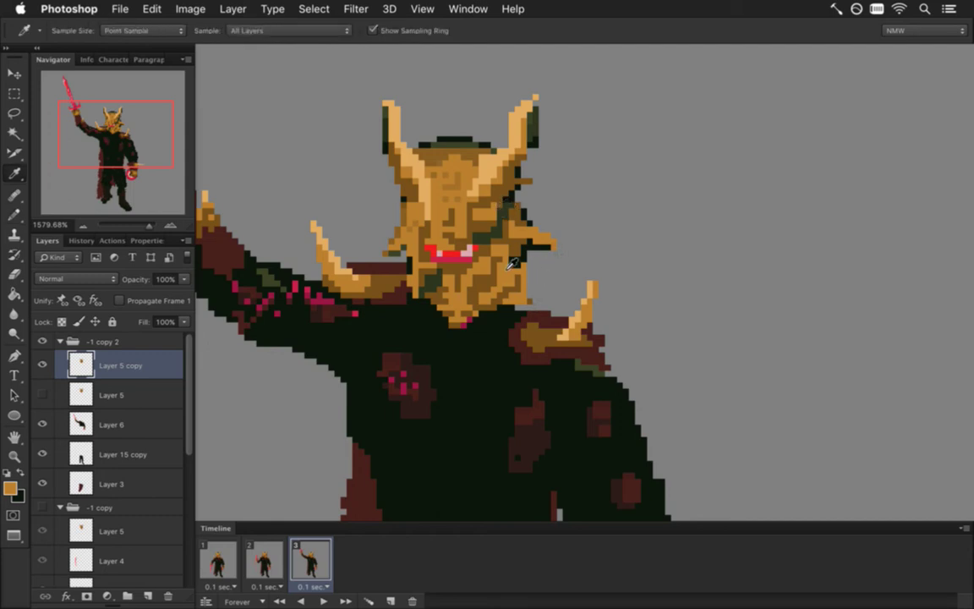
pyautogui.click(490, 162)
pyautogui.press('b')
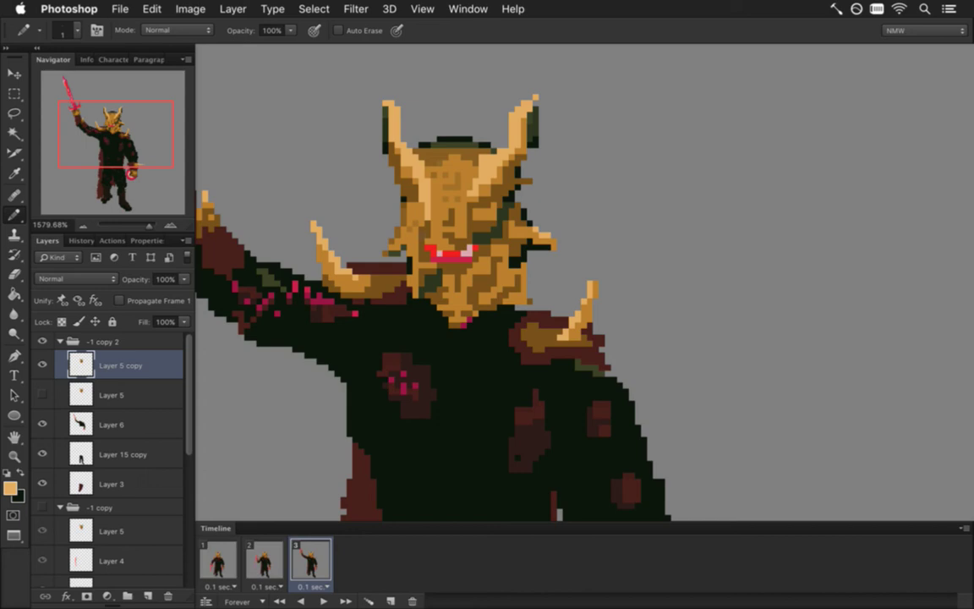
pyautogui.keyDown('alt'); pyautogui.click(411, 218); pyautogui.keyUp('alt')
pyautogui.press('i')
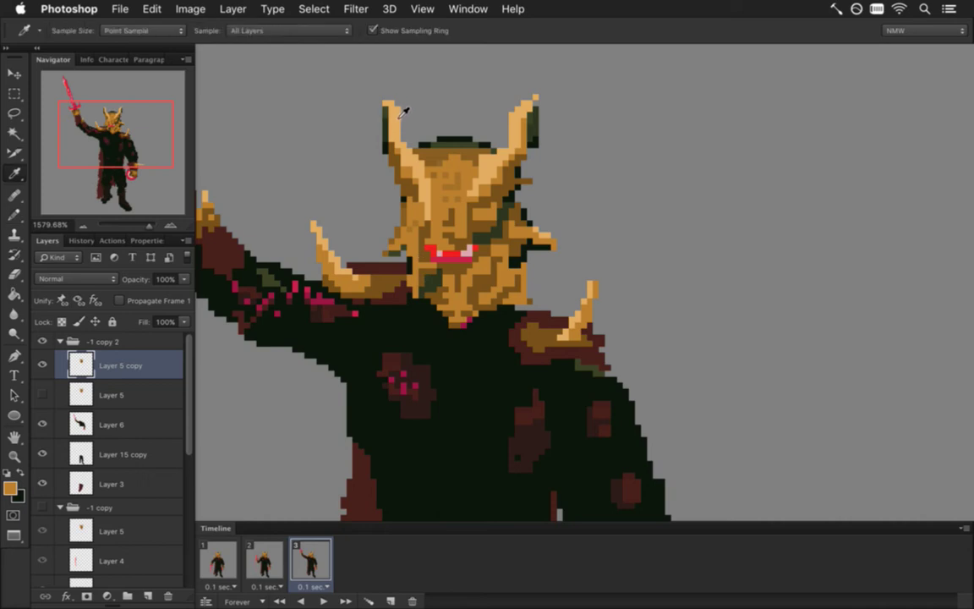
# Step: Extend the tip of the left horn upward with a light gold pixel sampled from the horn
pyautogui.press('e')
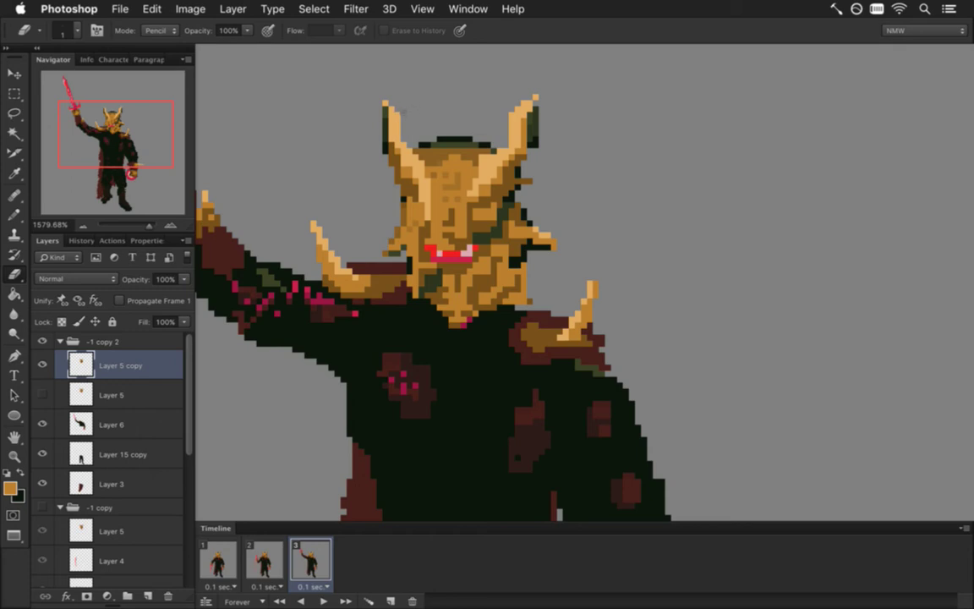
pyautogui.press('m')
pyautogui.moveTo(373, 90); pyautogui.dragTo(413, 174)
pyautogui.hotkey('ctrl', 'd')
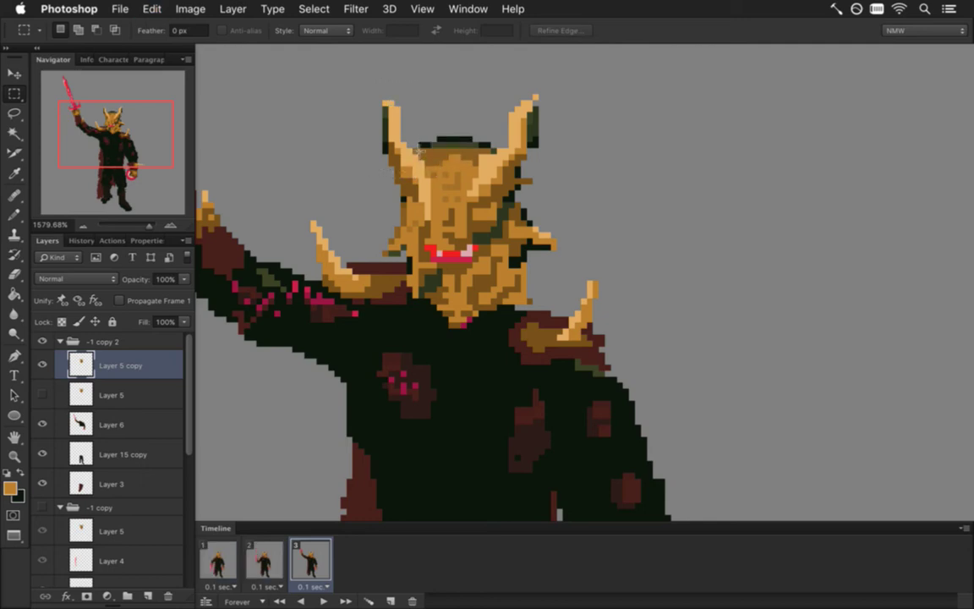
pyautogui.press('e')
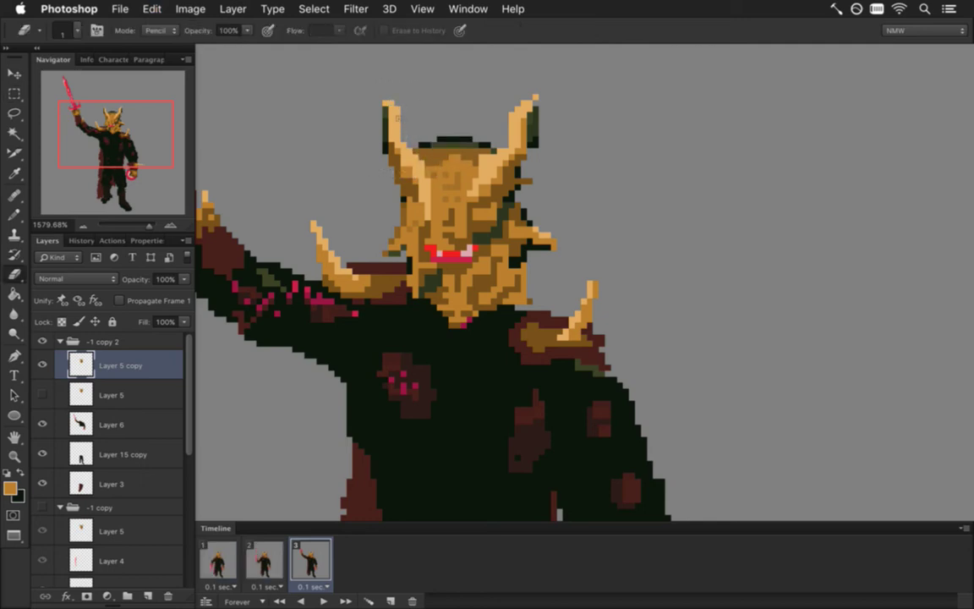
pyautogui.press('b')
pyautogui.keyDown('alt'); pyautogui.click(391, 101); pyautogui.keyUp('alt')
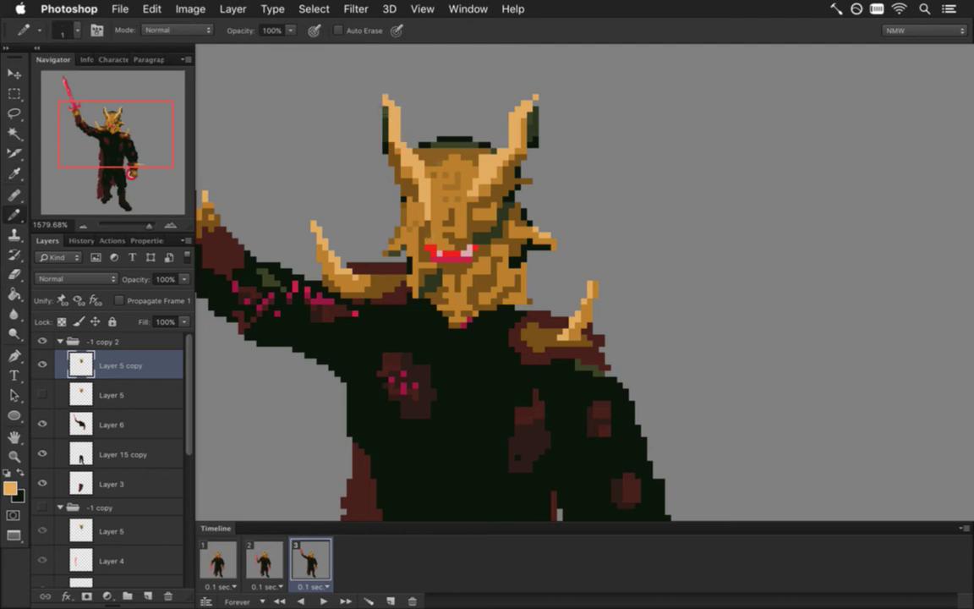
# Step: Select the left cheek spike of the head on Layer 5 copy and nudge it up slightly
pyautogui.press('m')
pyautogui.moveTo(373, 205); pyautogui.dragTo(404, 252)
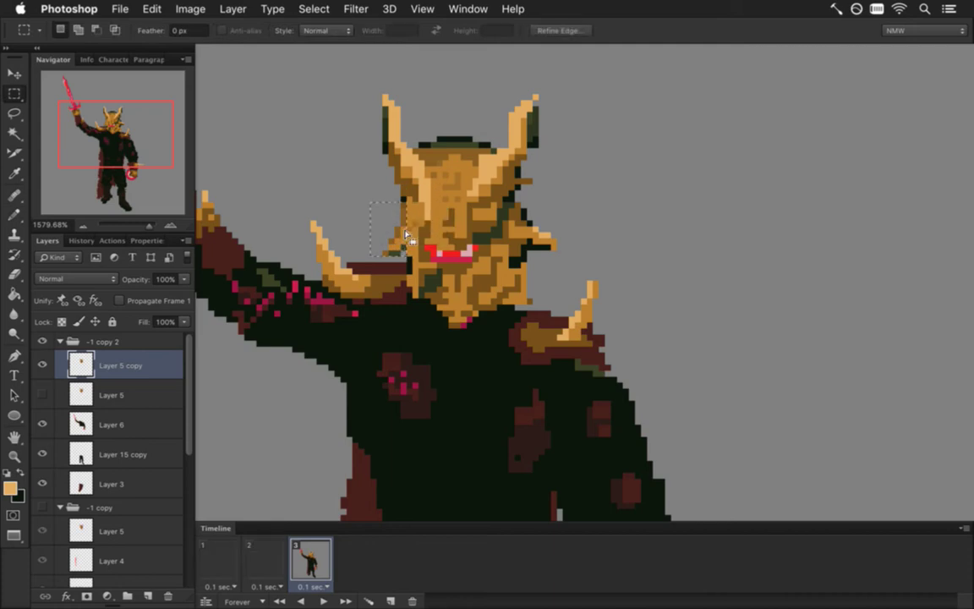
pyautogui.click(368, 218)
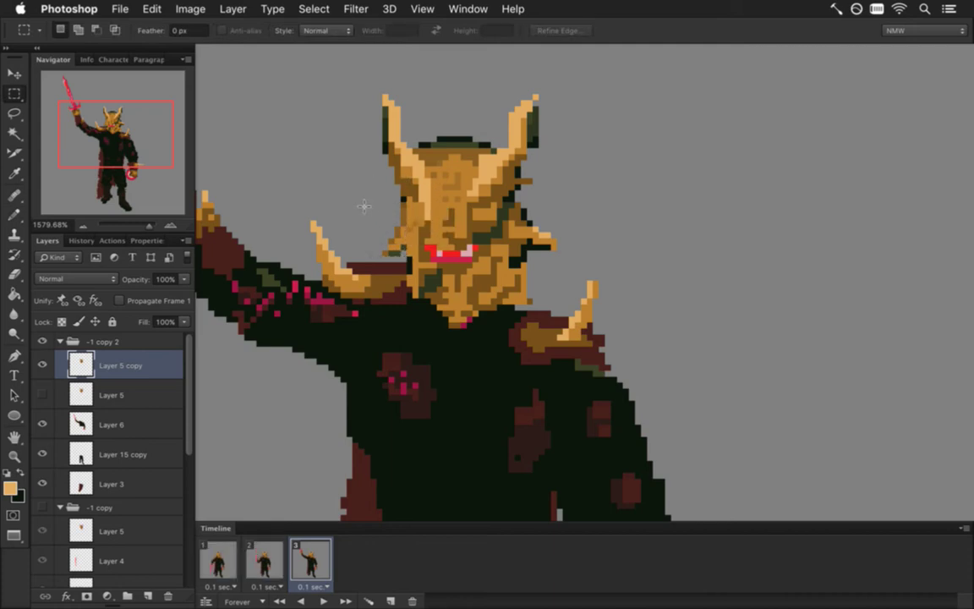
pyautogui.moveTo(363, 199); pyautogui.dragTo(402, 247)
pyautogui.press('v')
pyautogui.press('Up')
pyautogui.press('Left')
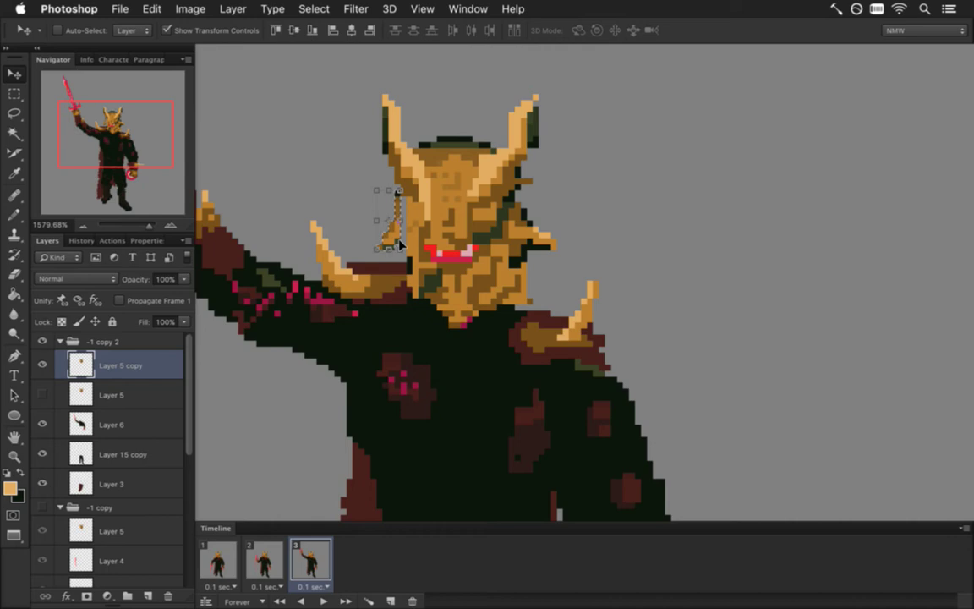
pyautogui.press('Right')
pyautogui.press('m')
pyautogui.hotkey('ctrl', 'd')
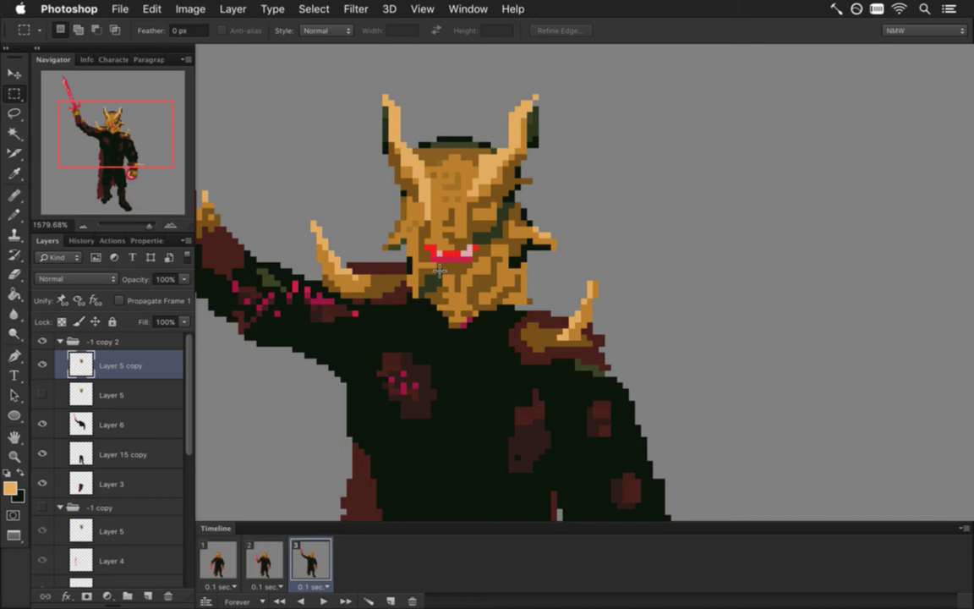
pyautogui.moveTo(456, 403); pyautogui.dragTo(458, 187)
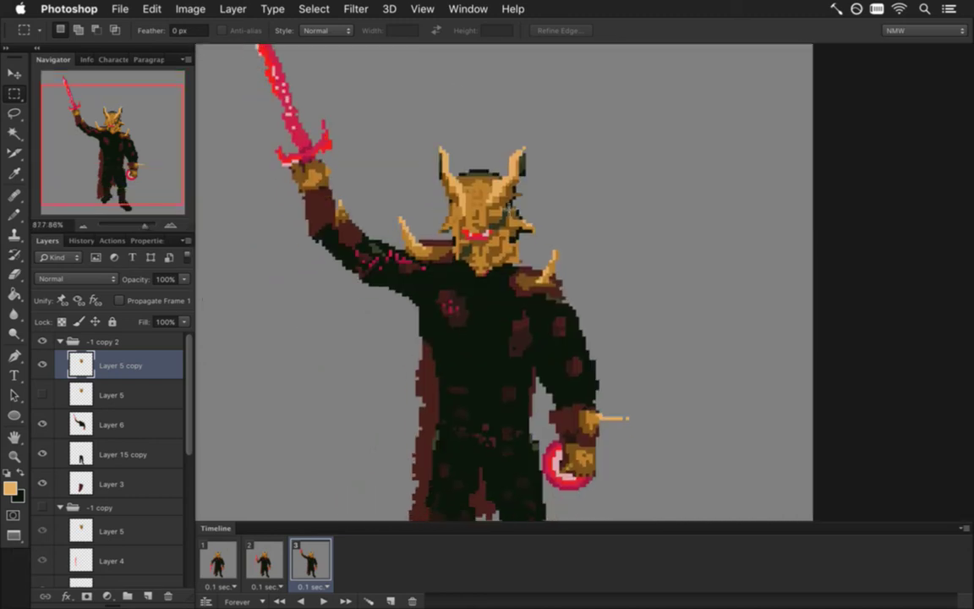
# Step: Shade the back of the head's right horn with dark olive sampled from it, using the 1 px pencil
pyautogui.press('i')
pyautogui.scroll(5, 508, 148)
pyautogui.click(524, 137)
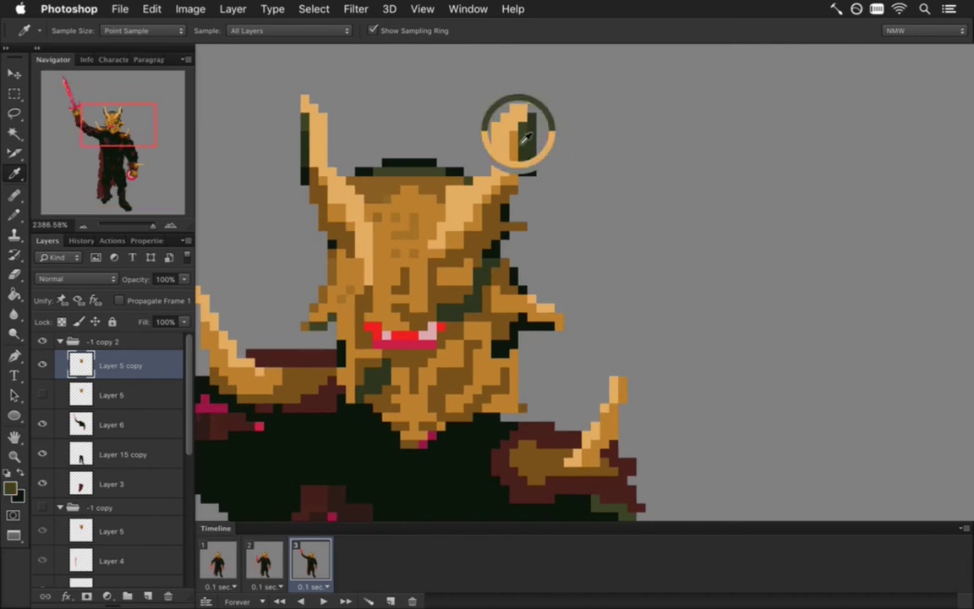
pyautogui.press('b')
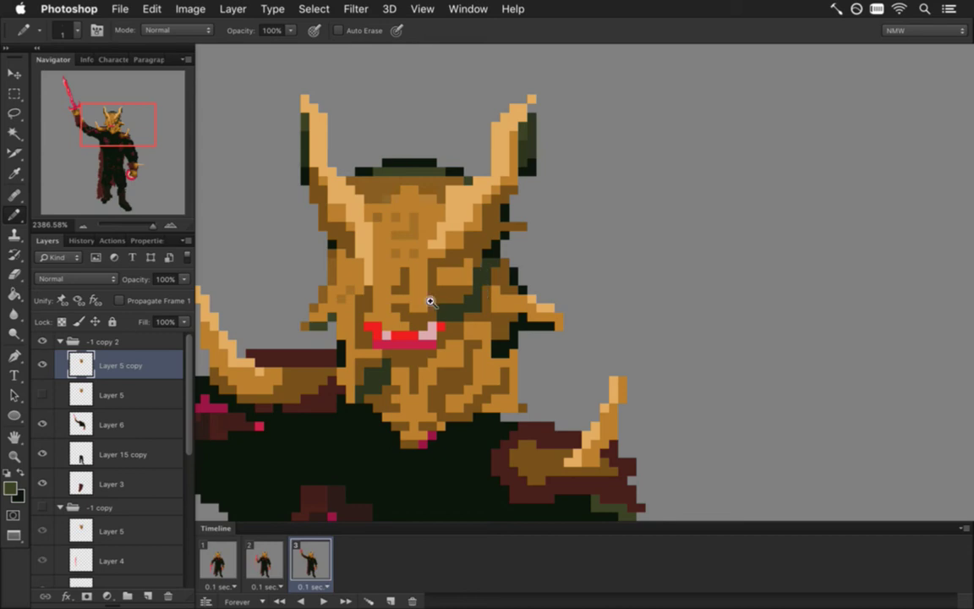
pyautogui.press('super+minus')
pyautogui.press('super+minus')
pyautogui.press('super+0')
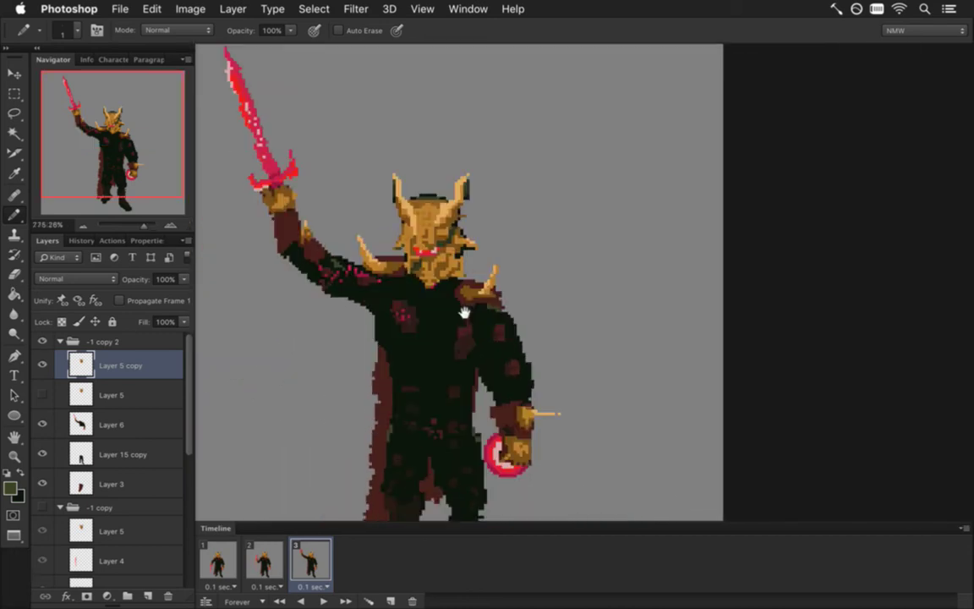
# Step: Select the lower part of the cape on Layer 3 and rotate it about -3.9° toward the legs
pyautogui.click(164, 427)
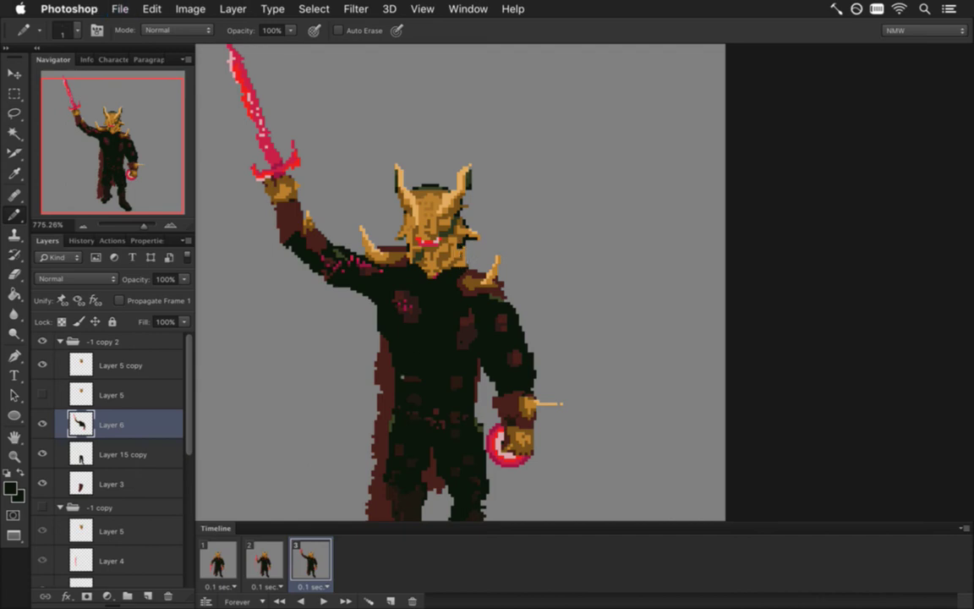
pyautogui.moveTo(378, 482); pyautogui.dragTo(415, 377)
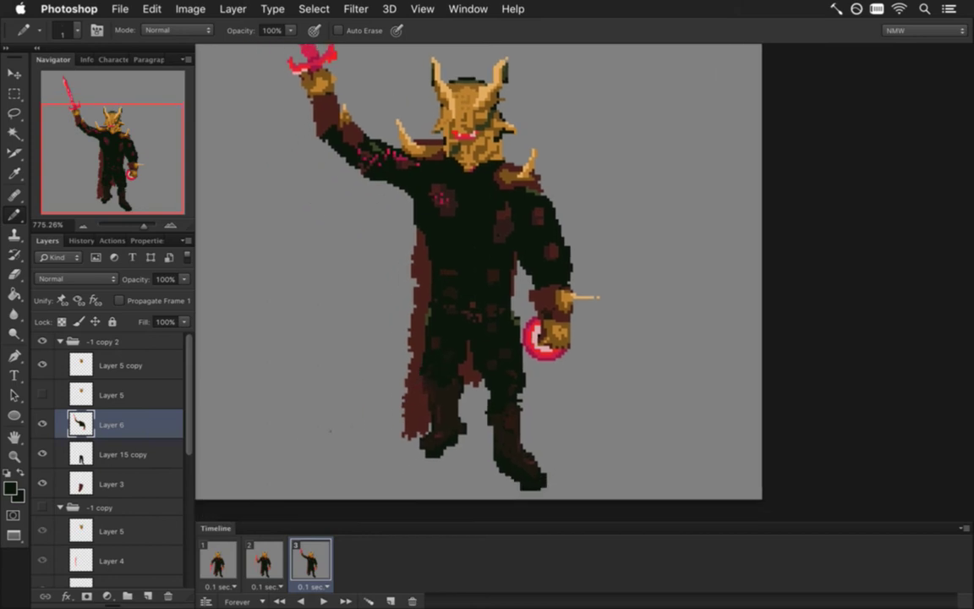
pyautogui.click(98, 491)
pyautogui.press('m')
pyautogui.moveTo(358, 330); pyautogui.dragTo(544, 469)
pyautogui.press('v')
pyautogui.moveTo(378, 458); pyautogui.dragTo(383, 452)
pyautogui.moveTo(414, 350); pyautogui.dragTo(431, 332)
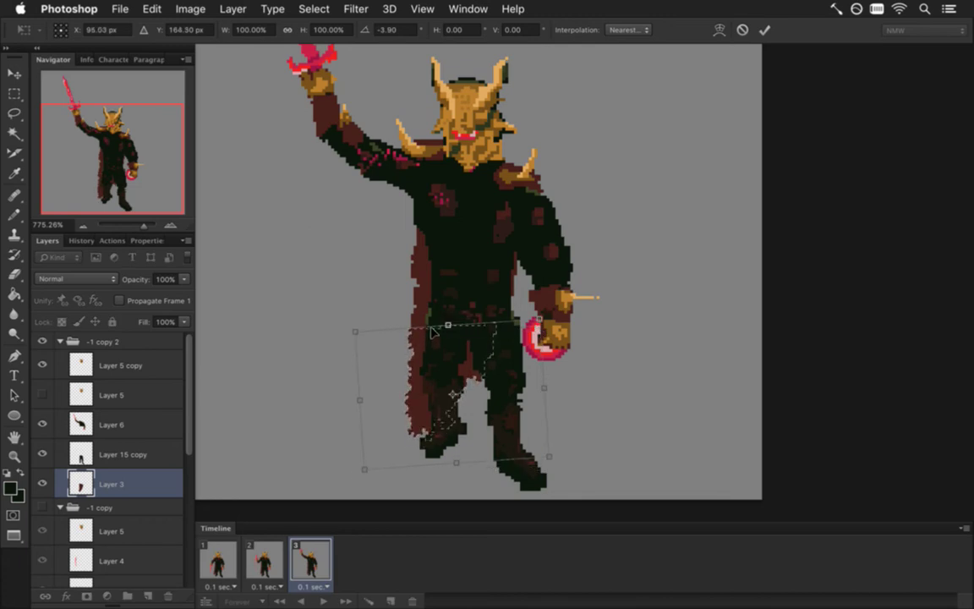
pyautogui.press('Return')
# Step: Select the upper strip of the cape beside the torso on Layer 3 and shift it slightly inward
pyautogui.press('m')
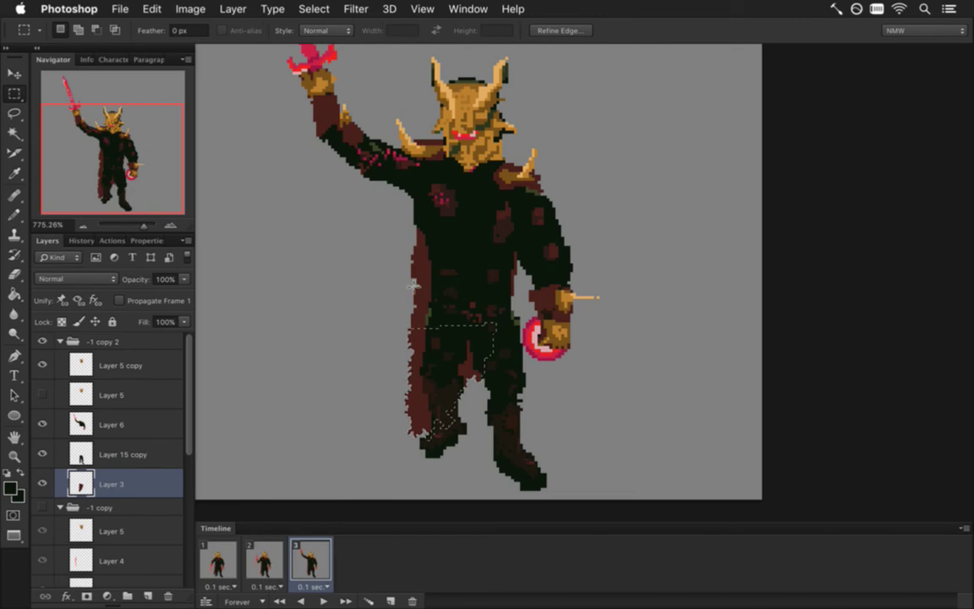
pyautogui.moveTo(369, 243); pyautogui.dragTo(530, 457)
pyautogui.moveTo(416, 305); pyautogui.dragTo(430, 343)
pyautogui.click(356, 265)
pyautogui.press('v')
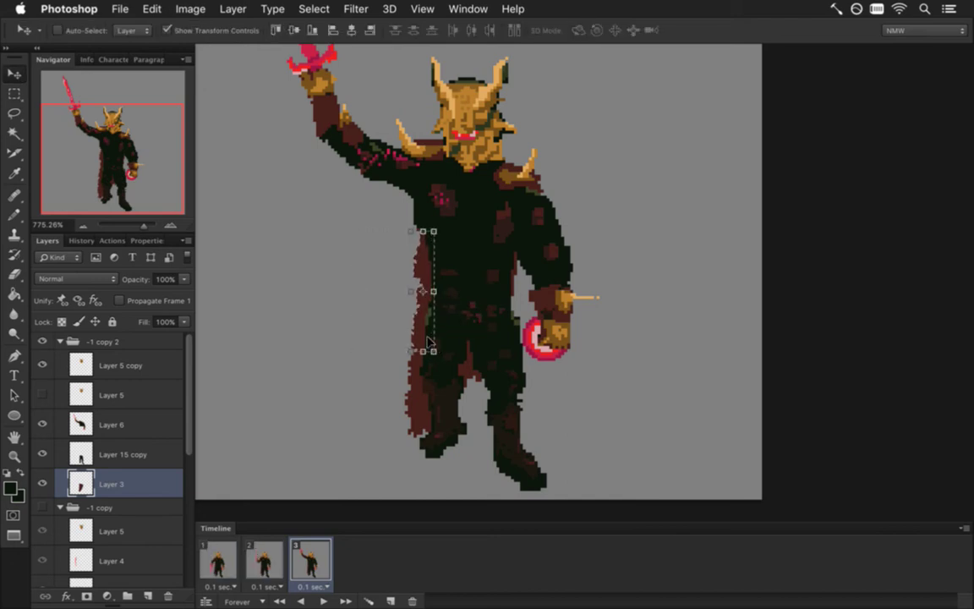
pyautogui.press('m')
pyautogui.press('super+d')
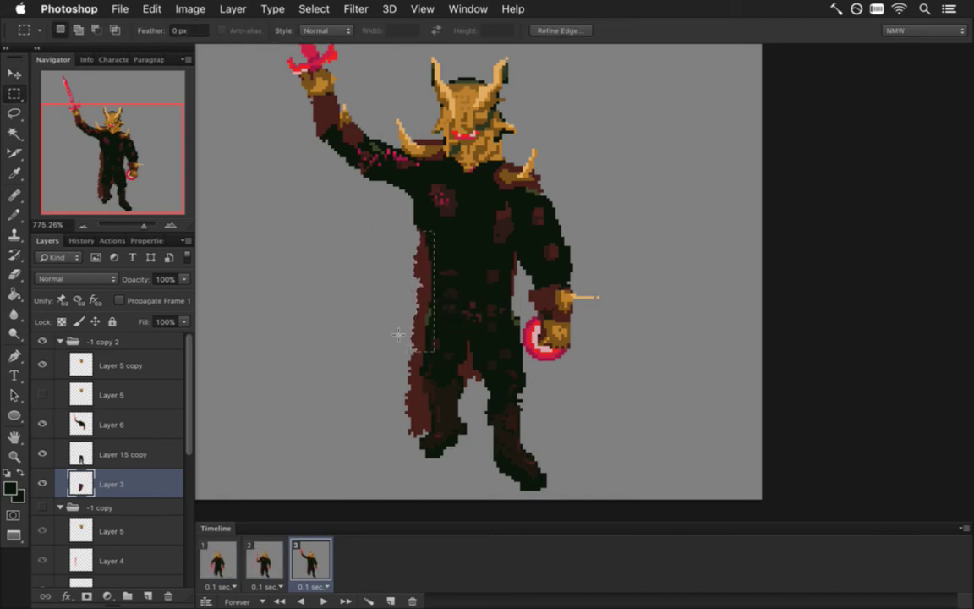
# Step: Save the document and compare the poses in the three animation frames, ending on frame 3
pyautogui.press('super+s')
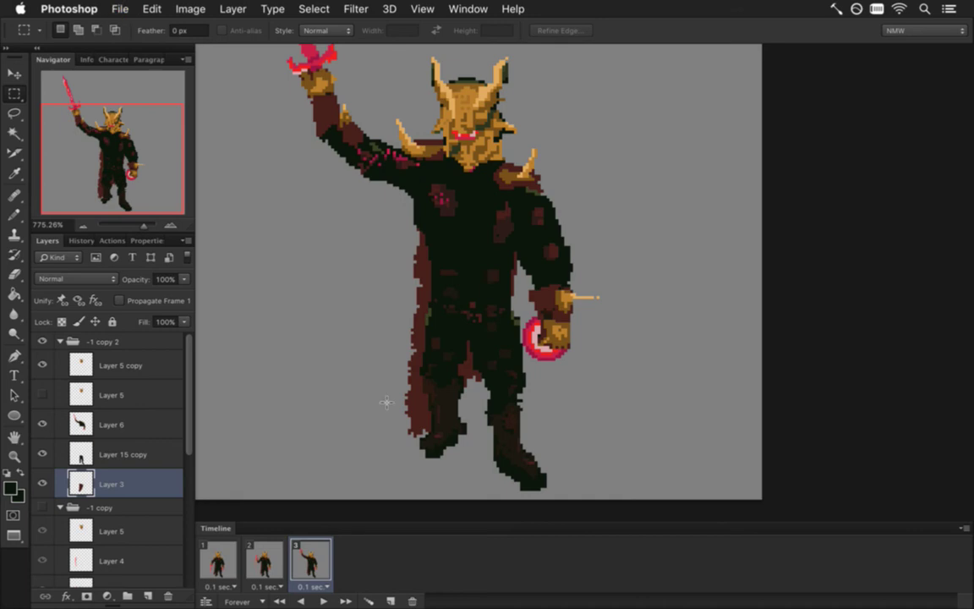
pyautogui.click(263, 559)
pyautogui.click(217, 559)
pyautogui.click(267, 559)
pyautogui.click(310, 560)
pyautogui.moveTo(384, 242); pyautogui.dragTo(460, 269)
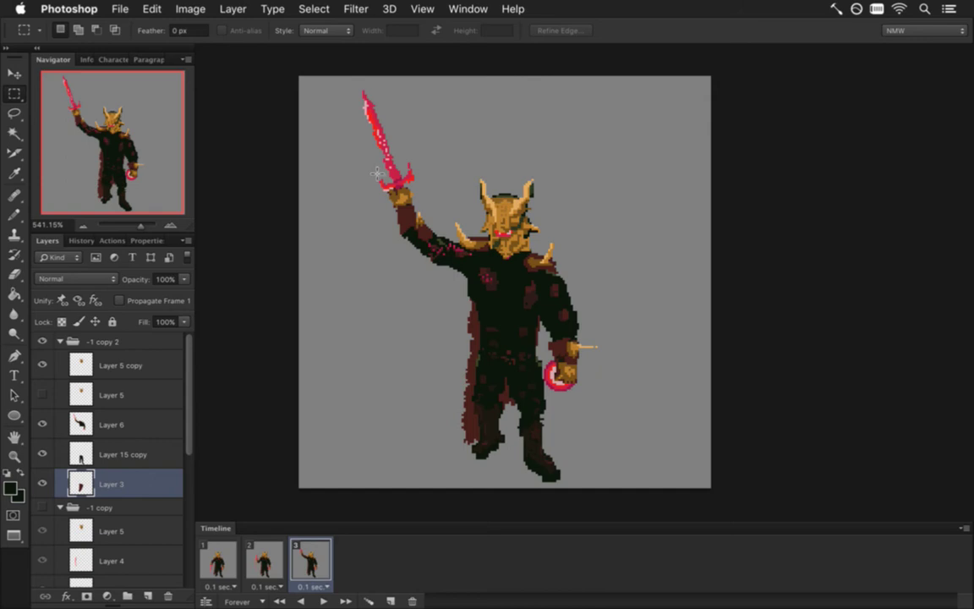
# Step: Sample bright red from the sword blade and delete the hidden Layer 5 from the -1 copy 2 group
pyautogui.press('i')
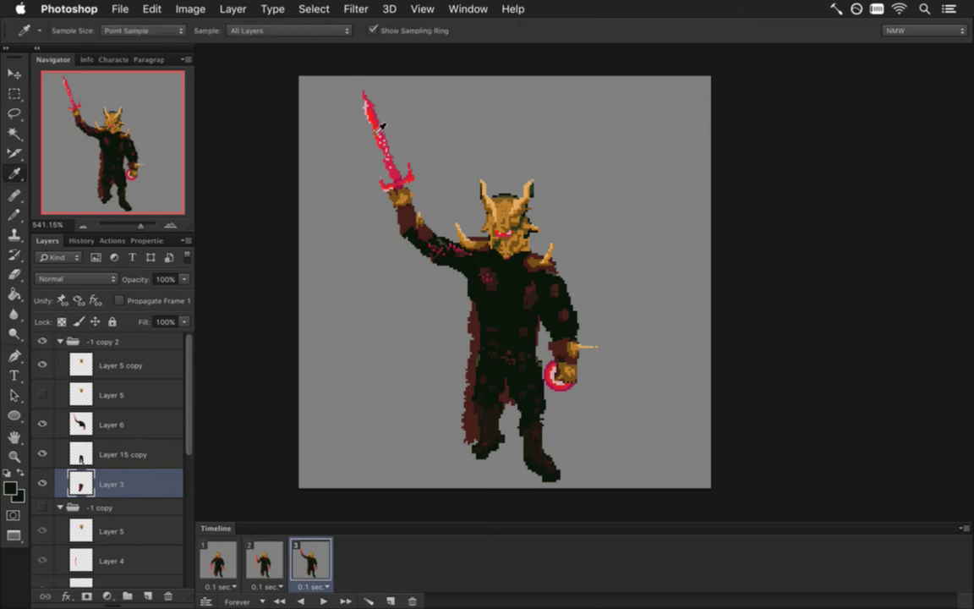
pyautogui.click(377, 122)
pyautogui.click(81, 396)
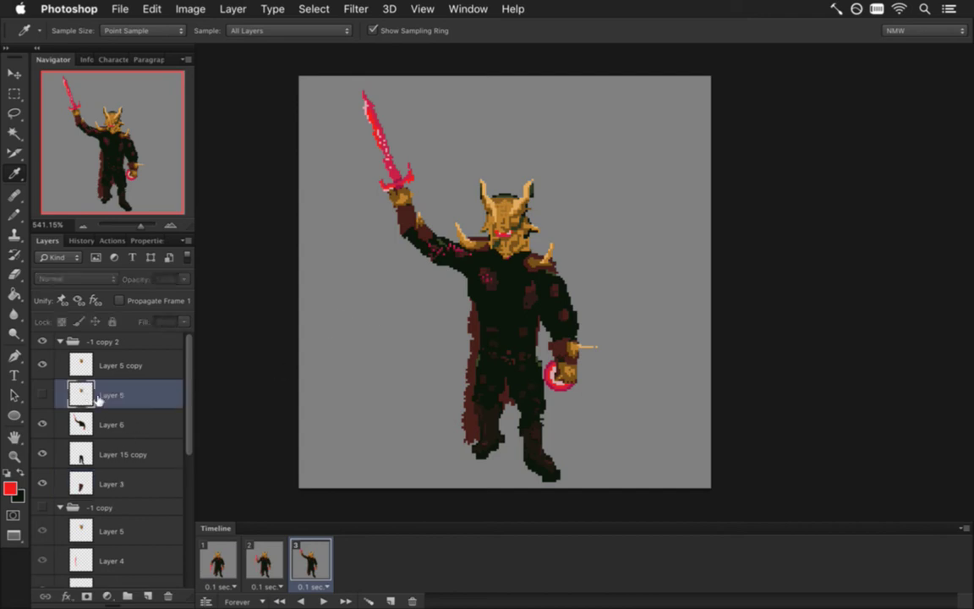
pyautogui.click(169, 593)
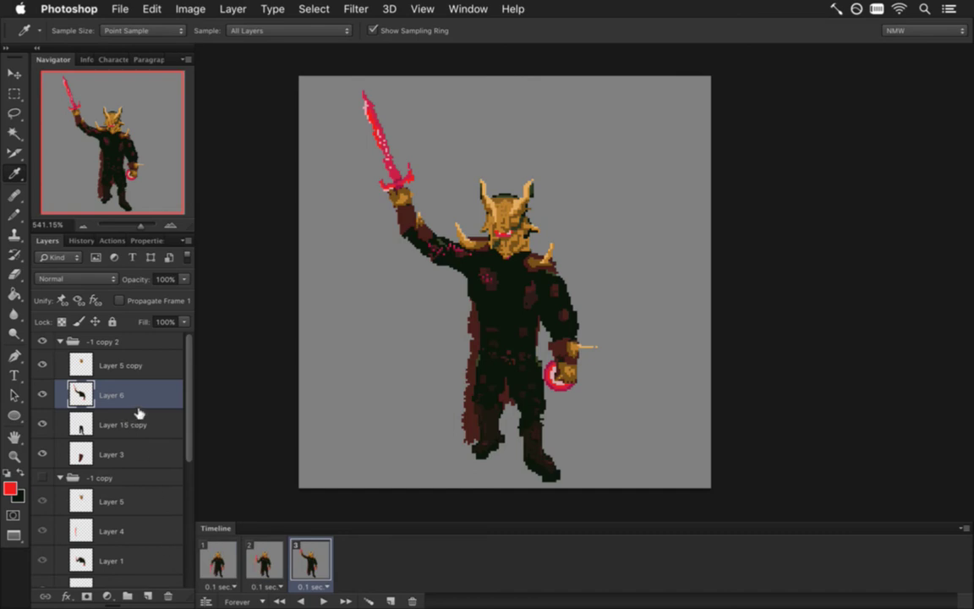
# Step: Make Layer 5 copy active and sample the mid gold of the face for the pencil
pyautogui.click(103, 366)
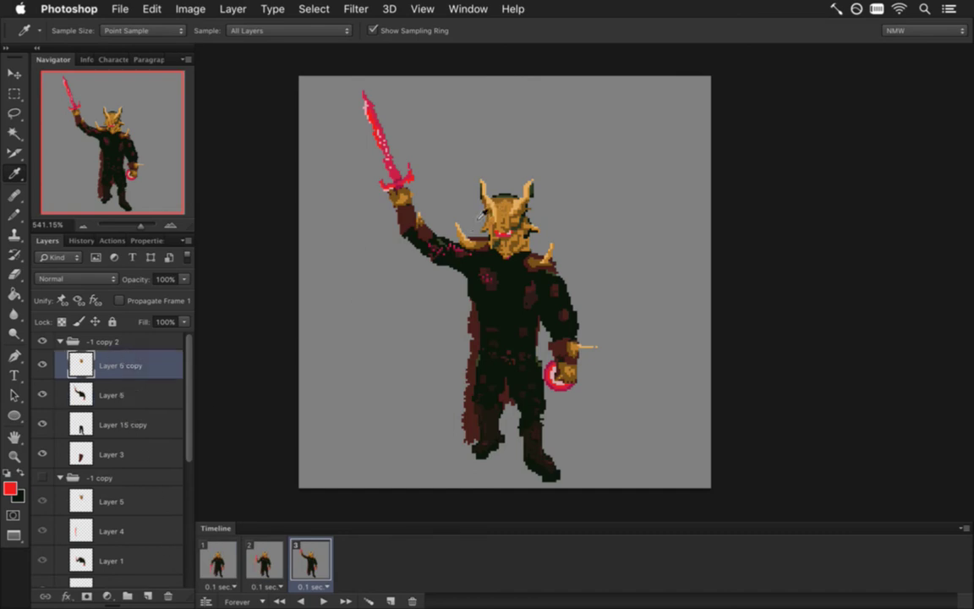
pyautogui.keyDown('alt'); pyautogui.click(491, 217); pyautogui.keyUp('alt')
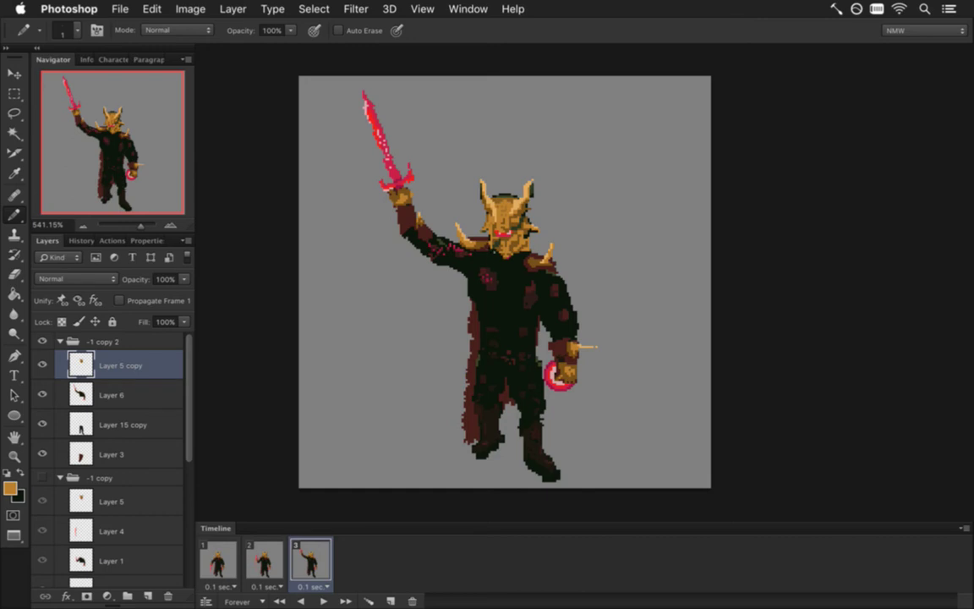
pyautogui.moveTo(493, 254); pyautogui.dragTo(455, 230)
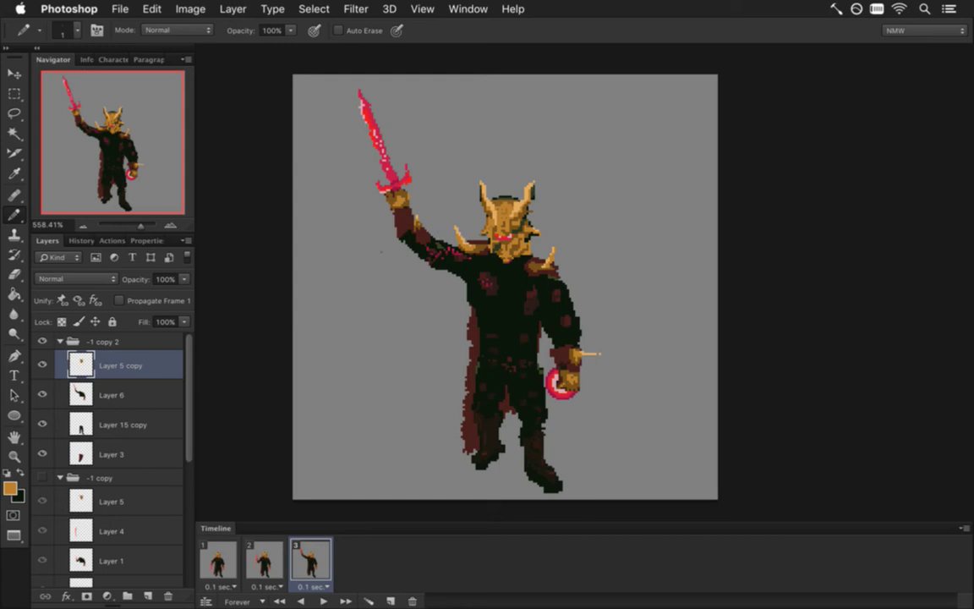
# Step: Select the sword and raised forearm on Layer 6 and nudge them slightly down and toward the head
pyautogui.click(116, 391)
pyautogui.keyDown('alt'); pyautogui.click(377, 224); pyautogui.keyUp('alt')
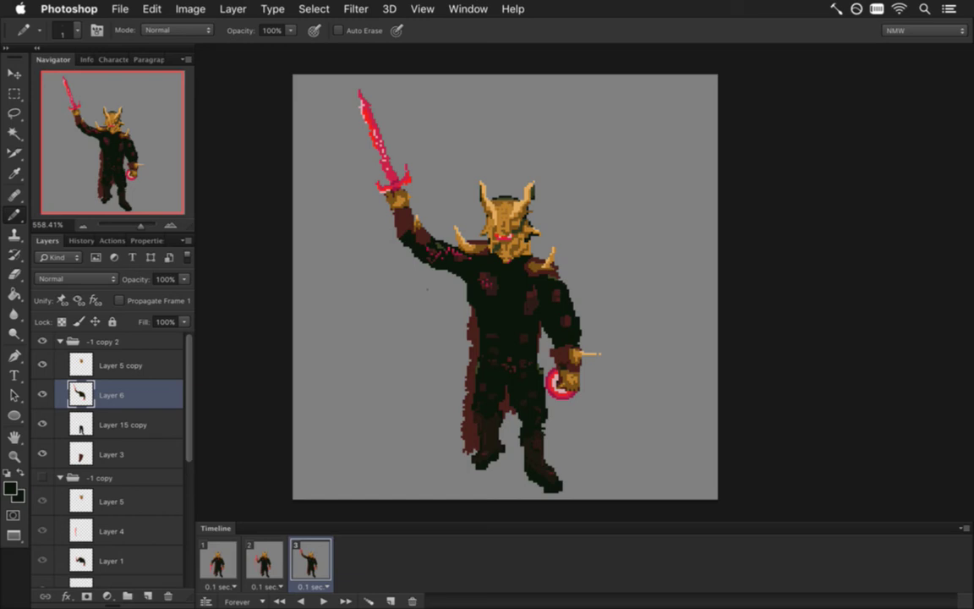
pyautogui.press('m')
pyautogui.moveTo(320, 78)
pyautogui.mouseDown()
pyautogui.moveTo(433, 247)
pyautogui.moveTo(423, 239)
pyautogui.mouseUp()
pyautogui.press('v')
pyautogui.press('Down')
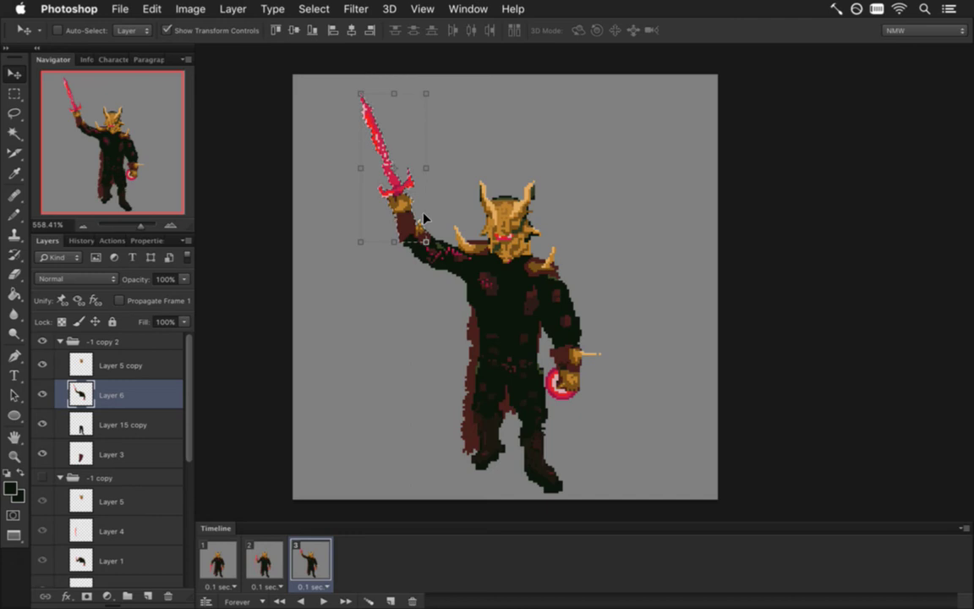
pyautogui.press('m')
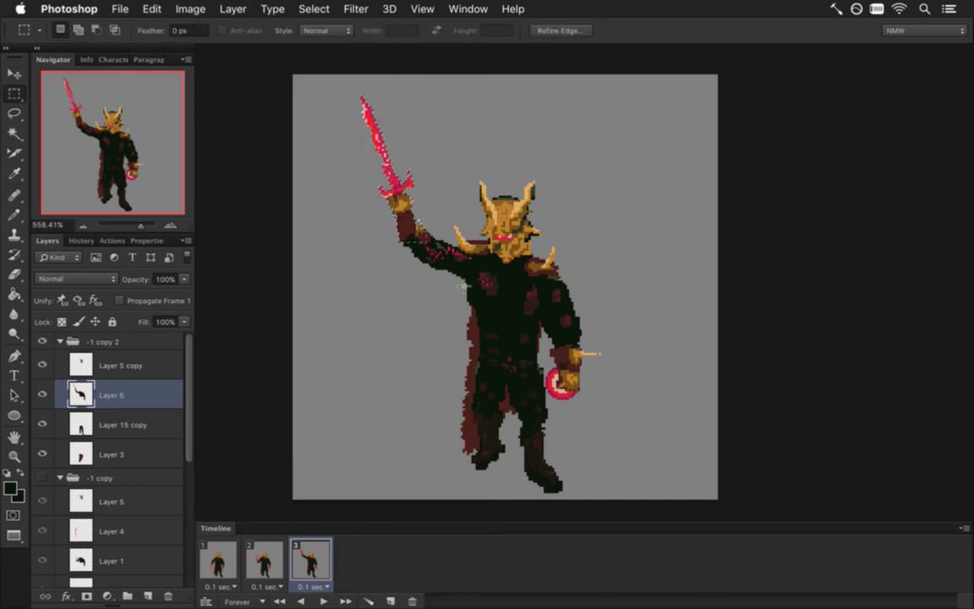
pyautogui.click(412, 340)
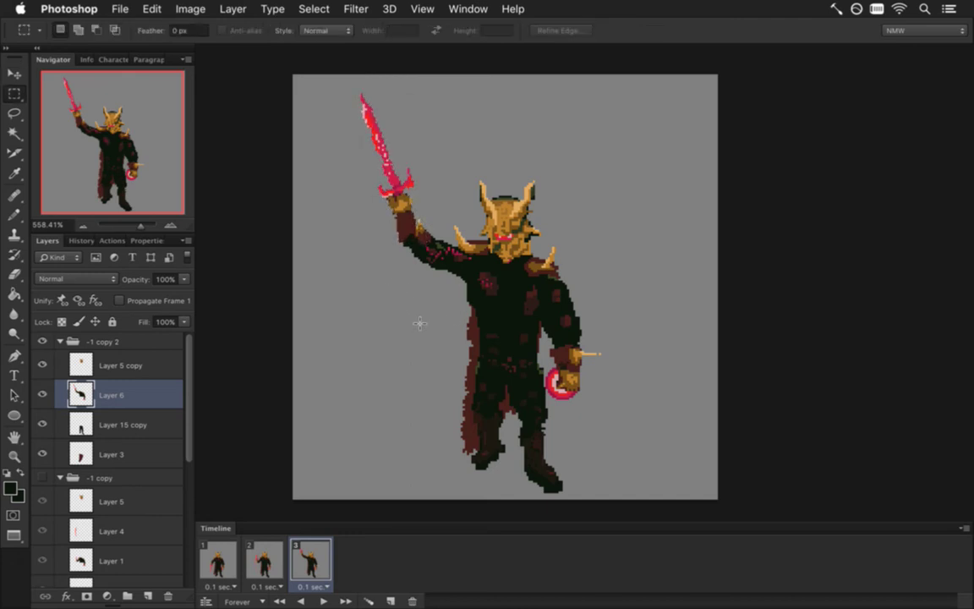
# Step: Touch up the raised arm on Layer 6 with near-black using the 1 px pencil
pyautogui.press('i')
pyautogui.click(377, 221)
pyautogui.press('b')
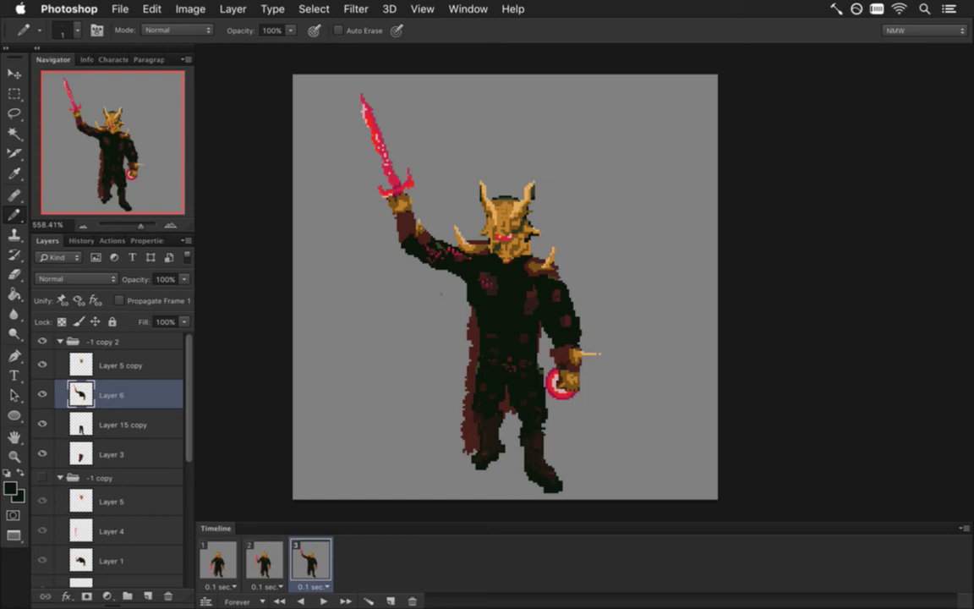
# Step: Compare with frame 2, sample the cape's dark red, and erase the bottom end of frame 3's cape on Layer 3
pyautogui.click(262, 554)
pyautogui.click(310, 554)
pyautogui.click(110, 454)
pyautogui.press('i')
pyautogui.click(472, 414)
pyautogui.press('b')
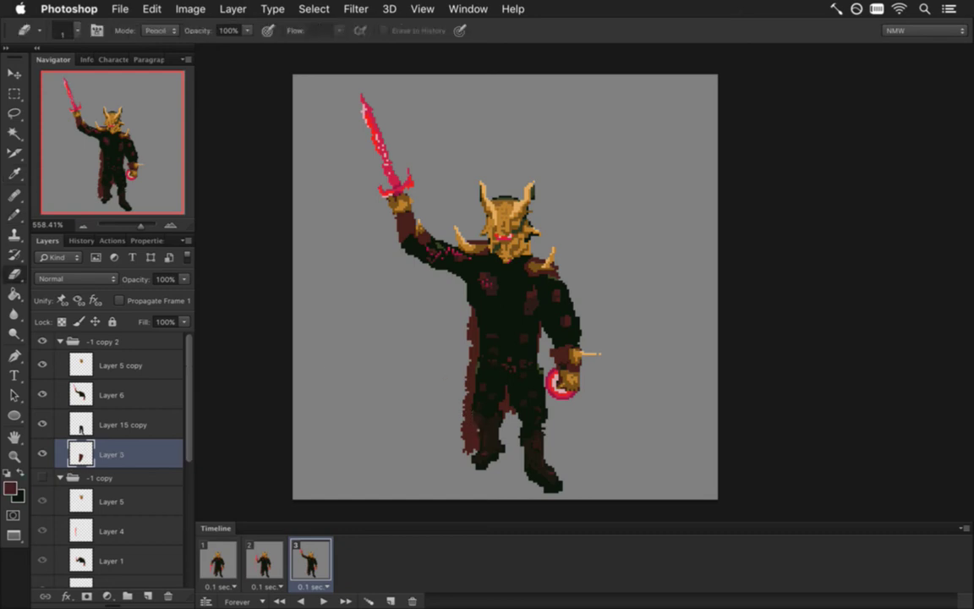
pyautogui.moveTo(462, 438)
pyautogui.mouseDown()
pyautogui.moveTo(507, 437)
pyautogui.moveTo(465, 443)
pyautogui.mouseUp()
# Step: Redraw frame 3's cape bottom in dark red as a ragged tail flaring outward behind the left leg
pyautogui.press('b')
pyautogui.hotkey('shift', 'b')
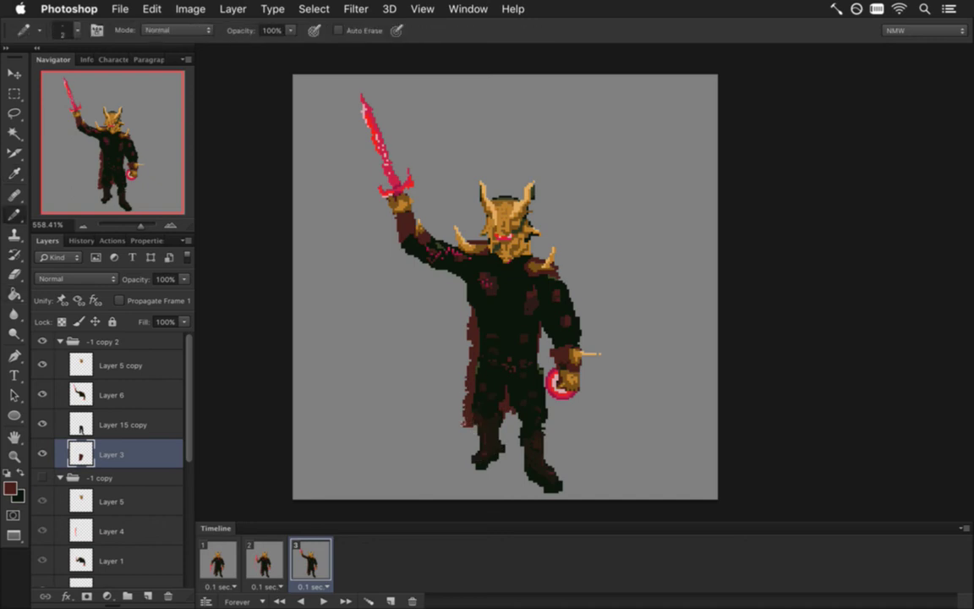
pyautogui.press('g')
pyautogui.press('b')
pyautogui.press('[')
pyautogui.moveTo(451, 402); pyautogui.dragTo(461, 417)
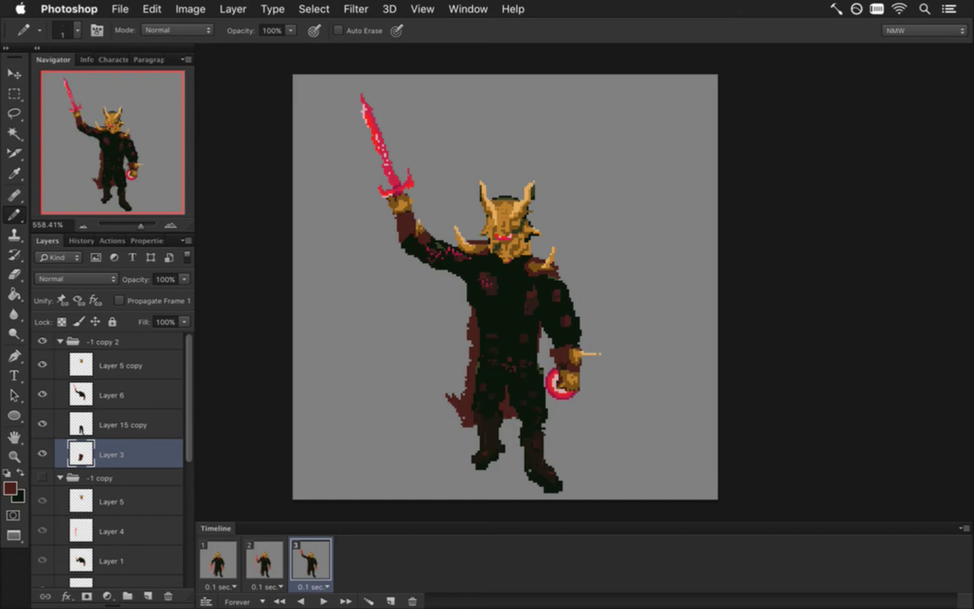
# Step: Flip through the three animation frames to check how the cape moves between them
pyautogui.click(258, 554)
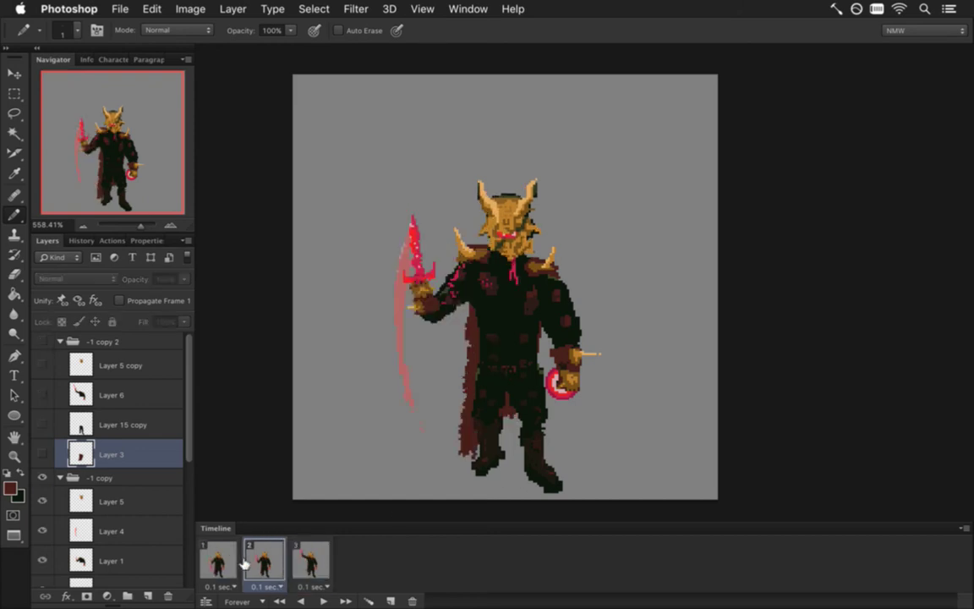
pyautogui.click(306, 558)
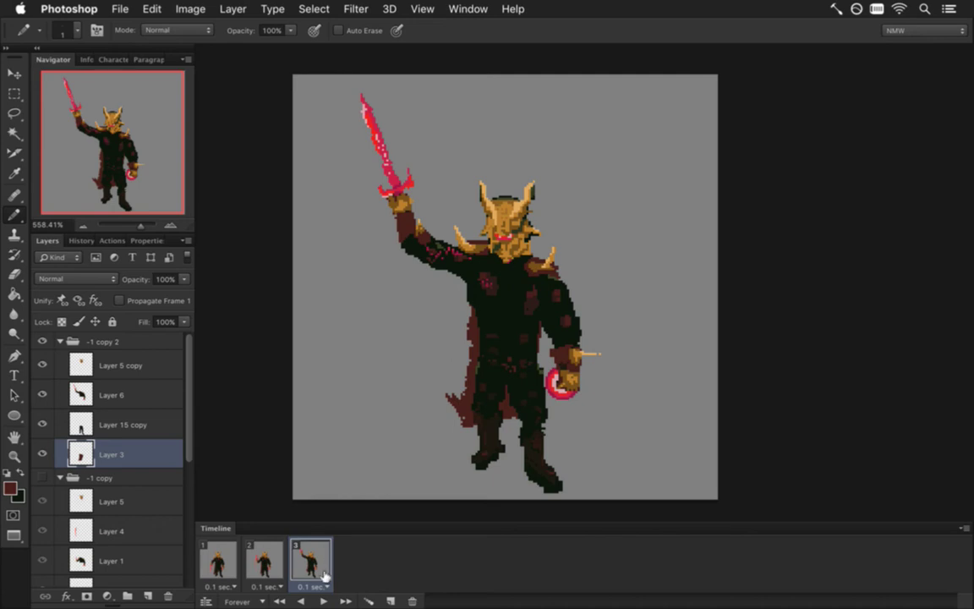
pyautogui.click(222, 563)
pyautogui.click(264, 560)
pyautogui.click(298, 563)
pyautogui.click(284, 562)
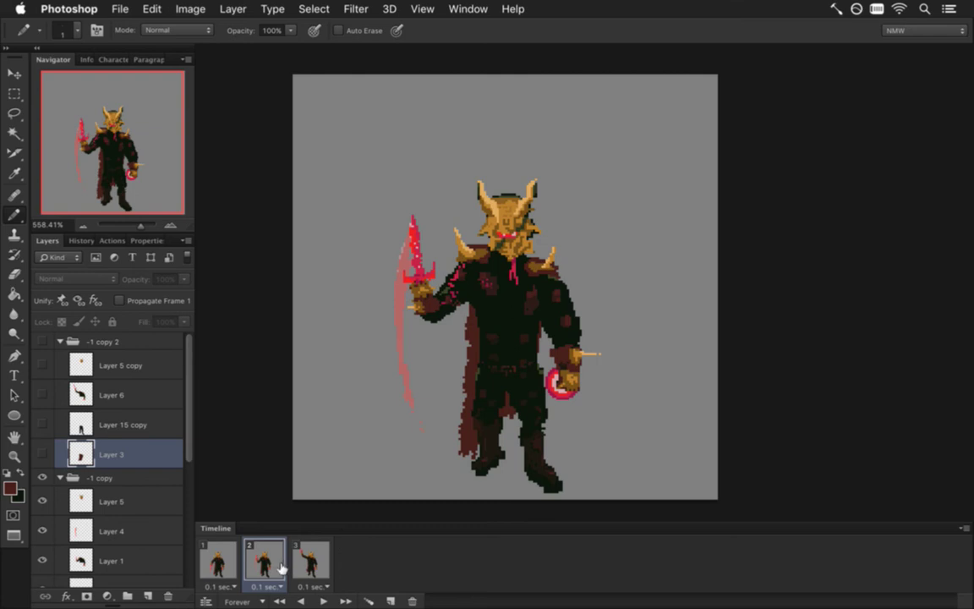
pyautogui.click(213, 559)
# Step: Shorten frame 2's cape on Layer 3 of the -1 copy group and pencil a small outward dark red flare at its bottom
pyautogui.click(247, 555)
pyautogui.moveTo(190, 431); pyautogui.dragTo(191, 488)
pyautogui.scroll(1, 191, 488)
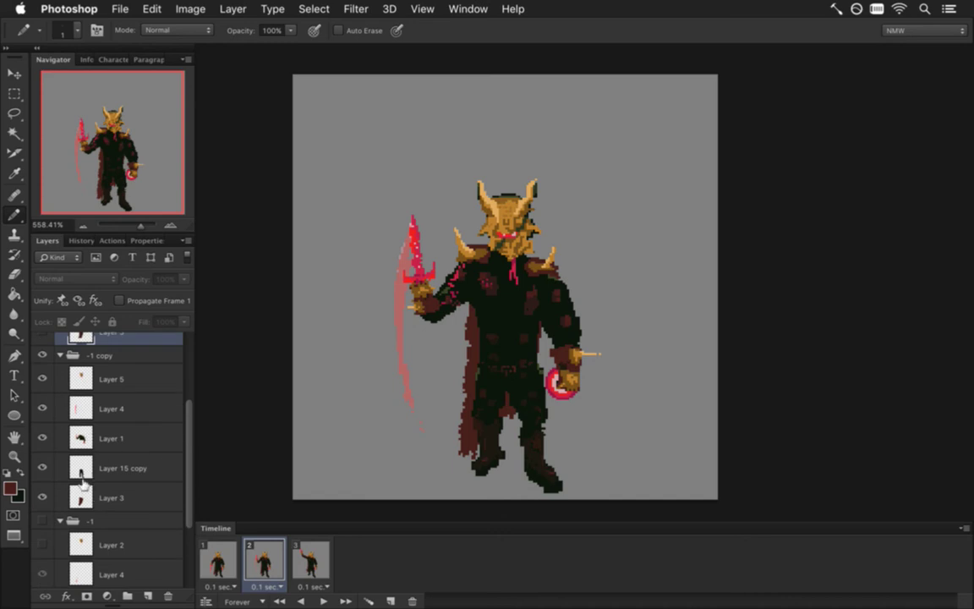
pyautogui.click(80, 498)
pyautogui.press('e')
pyautogui.moveTo(458, 454); pyautogui.dragTo(472, 441)
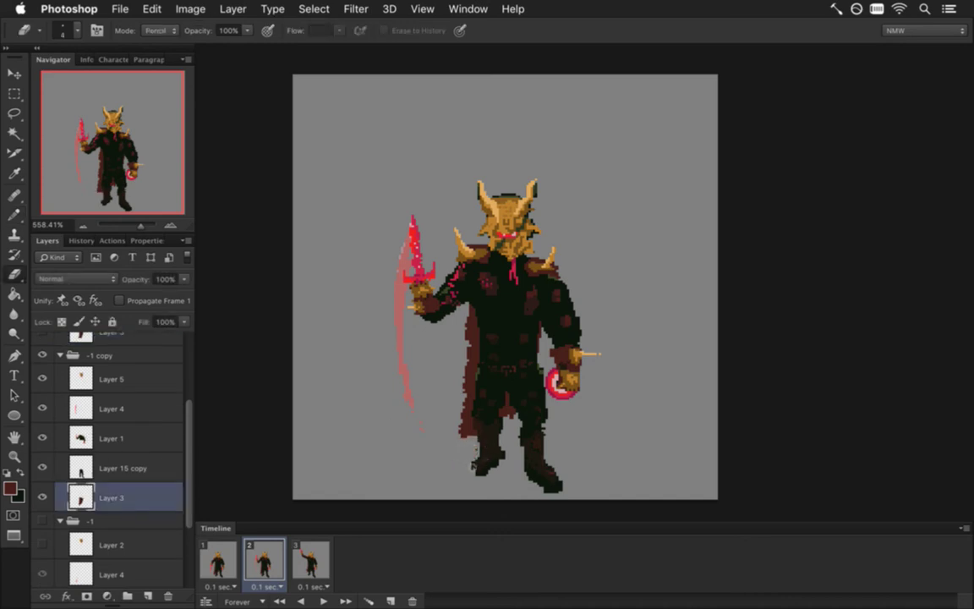
pyautogui.press('b')
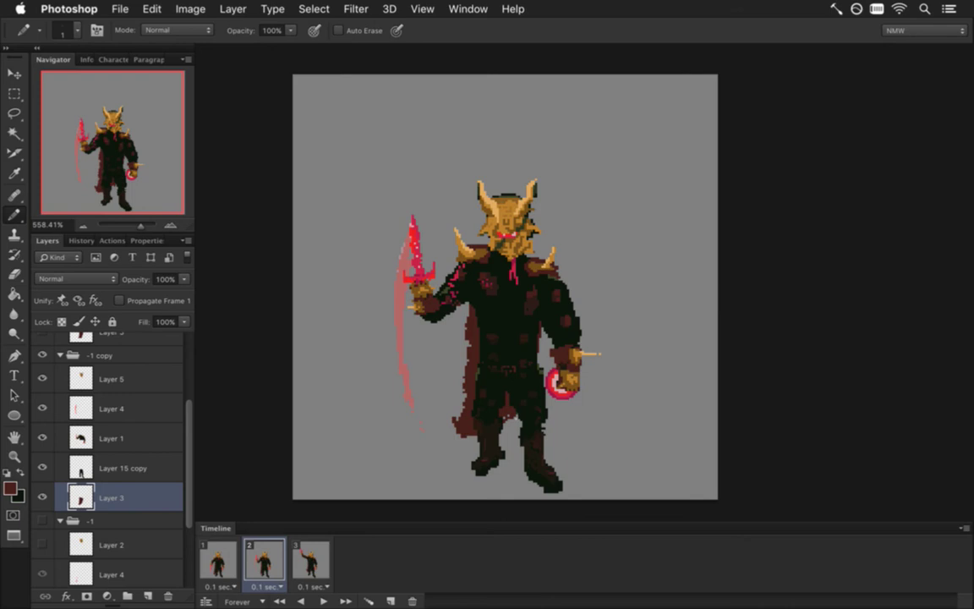
# Step: Step back and forth through frames 1 to 3 to examine the cape's swing across the animation
pyautogui.click(219, 561)
pyautogui.click(266, 560)
pyautogui.click(303, 564)
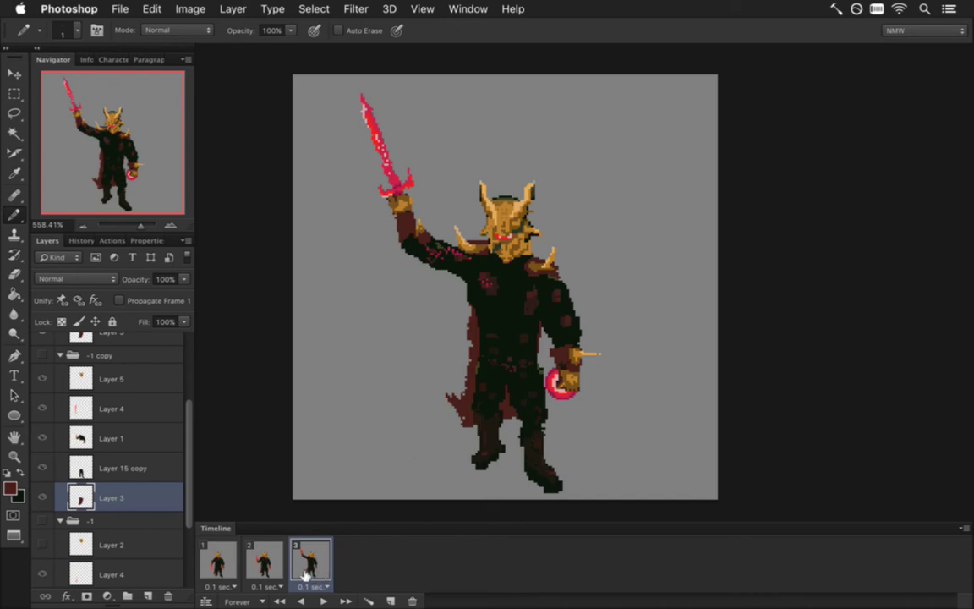
pyautogui.click(263, 571)
pyautogui.click(217, 561)
pyautogui.click(277, 564)
pyautogui.click(318, 563)
pyautogui.click(262, 562)
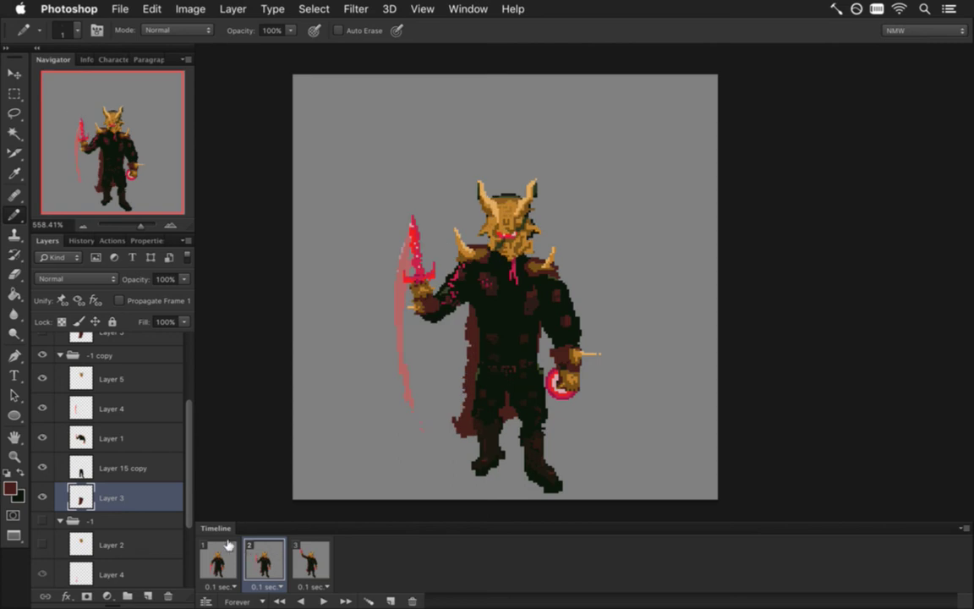
pyautogui.click(294, 558)
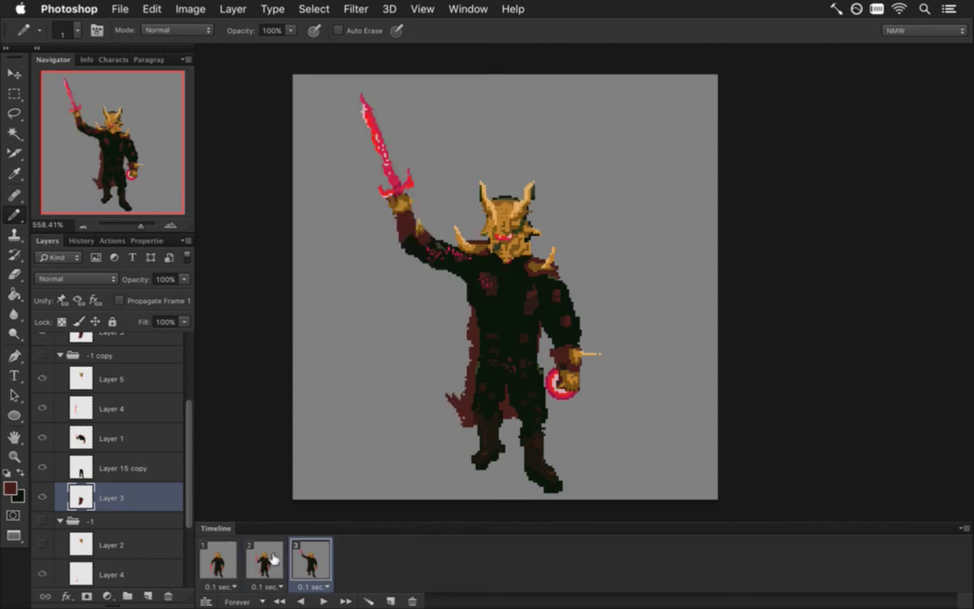
pyautogui.scroll(-5, 184, 461)
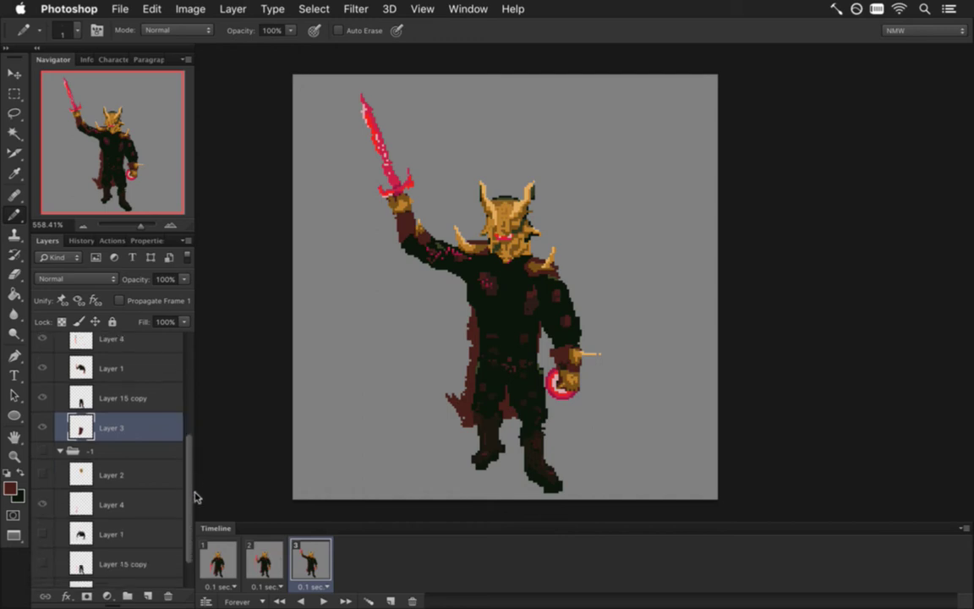
# Step: Stamp a bright red circle around the raised sword with a 90 px pencil on a new layer above Layer 6, using the sword's red
pyautogui.scroll(5, 189, 438)
pyautogui.scroll(4, 189, 437)
pyautogui.click(144, 397)
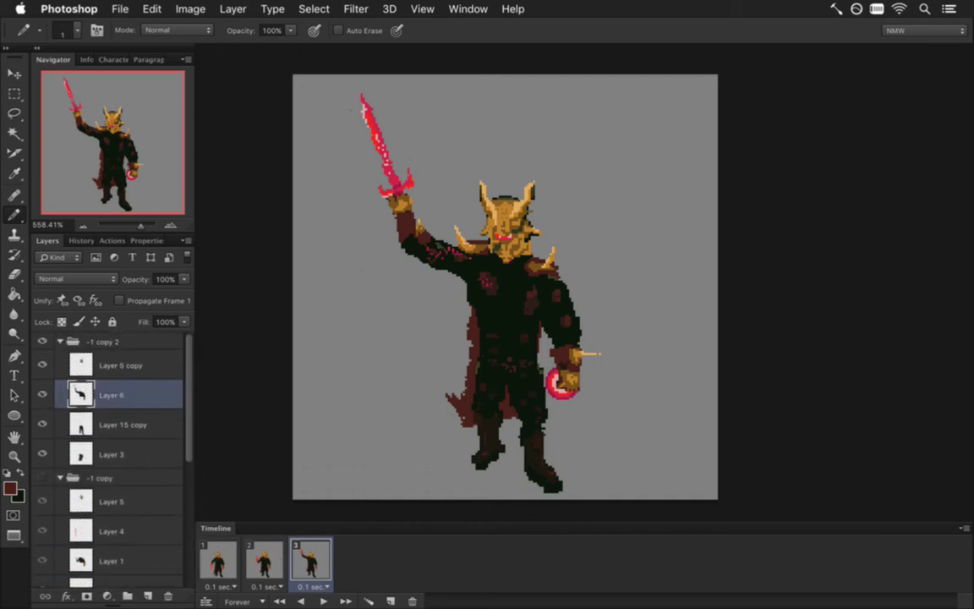
pyautogui.keyDown('alt'); pyautogui.click(362, 110); pyautogui.keyUp('alt')
pyautogui.press(']')
pyautogui.press(']')
pyautogui.press(']')
pyautogui.press(']')
pyautogui.press(']')
pyautogui.press(']')
pyautogui.press(']')
pyautogui.press(']')
pyautogui.press(']')
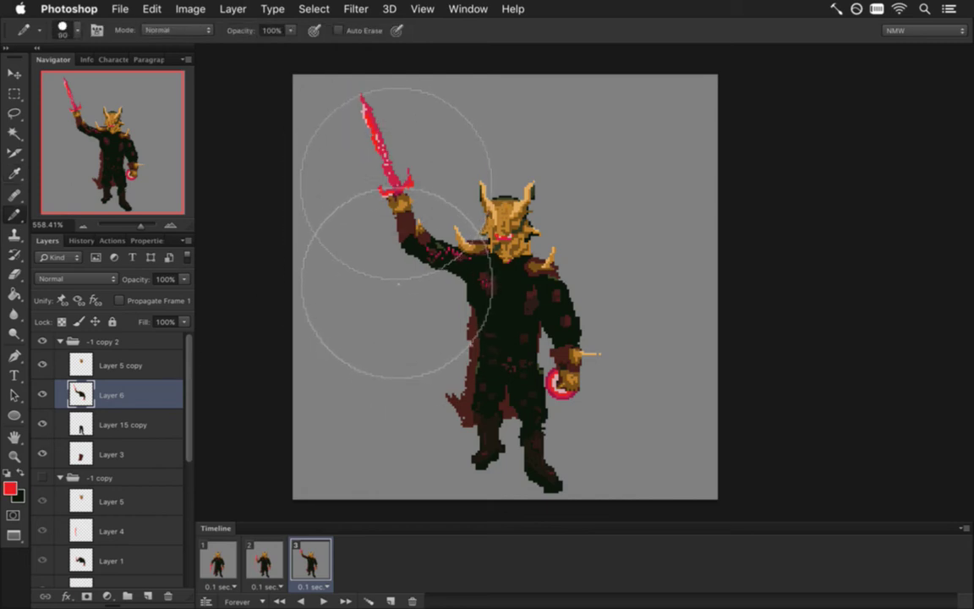
pyautogui.click(147, 596)
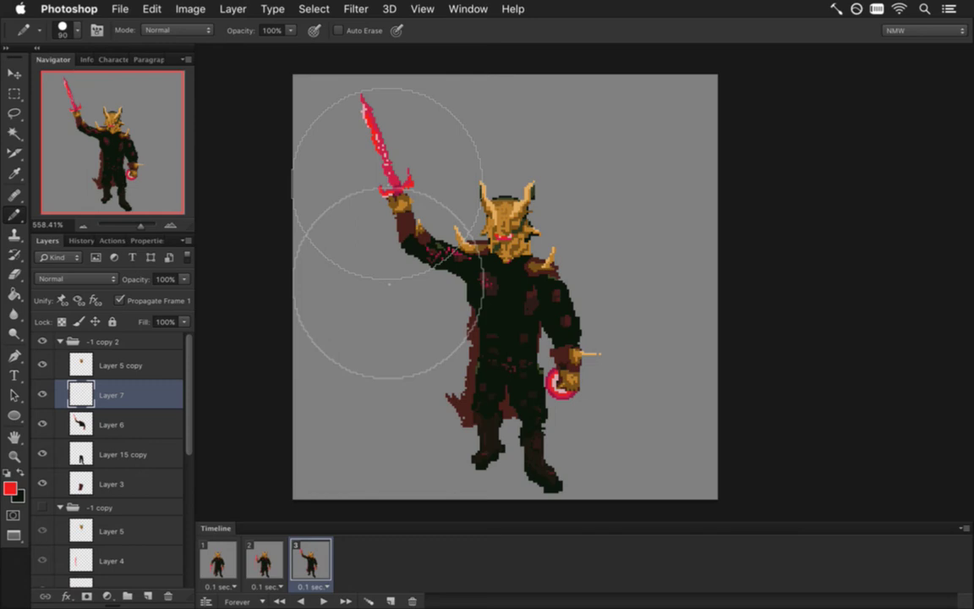
pyautogui.click(387, 183)
pyautogui.hotkey('ctrl', 'z')
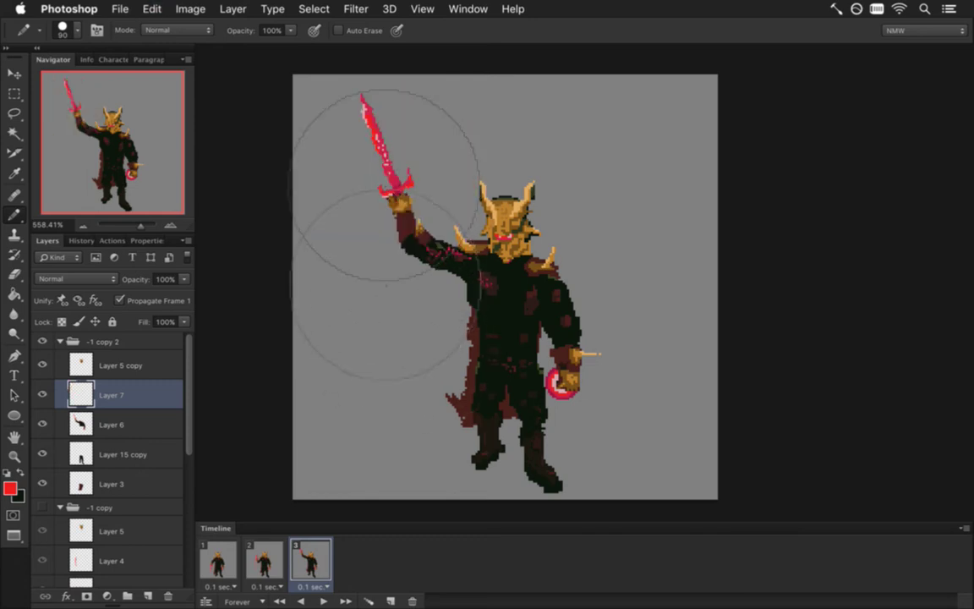
pyautogui.click(387, 183)
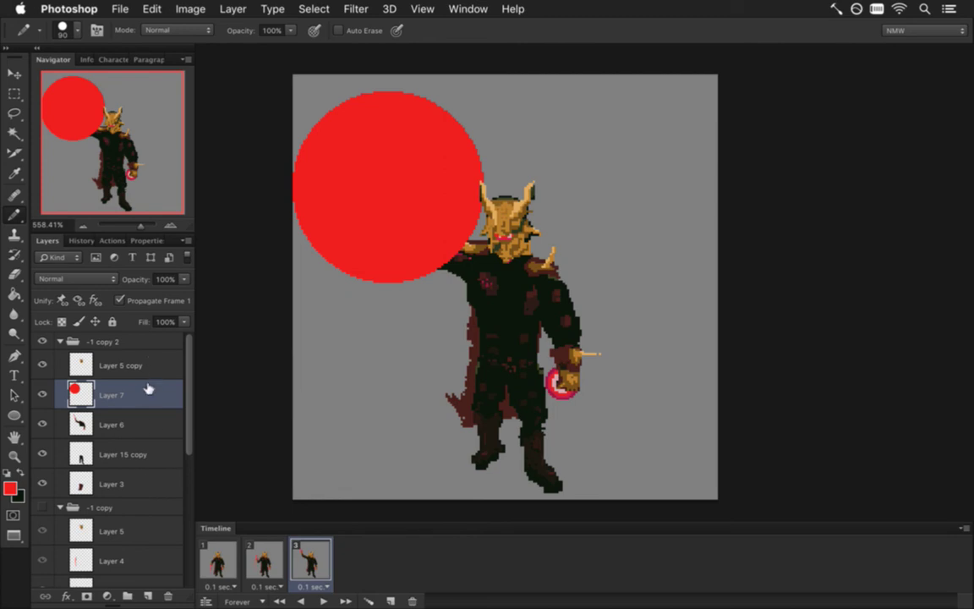
# Step: Set the red circle layer to 40% opacity with Propagate Frame 1 off, and duplicate it, hiding the original
pyautogui.click(121, 300)
pyautogui.press('4')
pyautogui.press('m')
pyautogui.press('4')
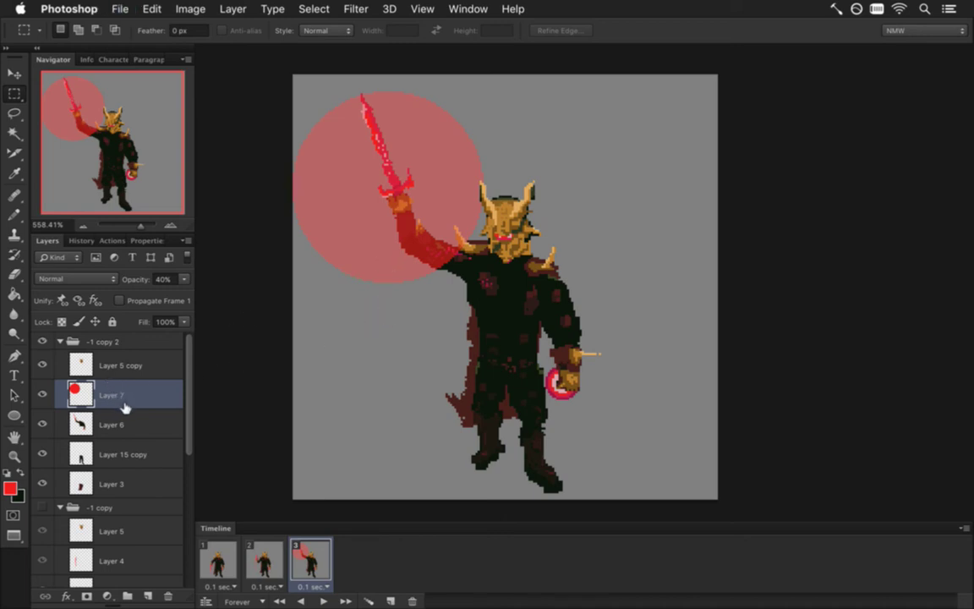
pyautogui.press('super+j')
pyautogui.click(42, 425)
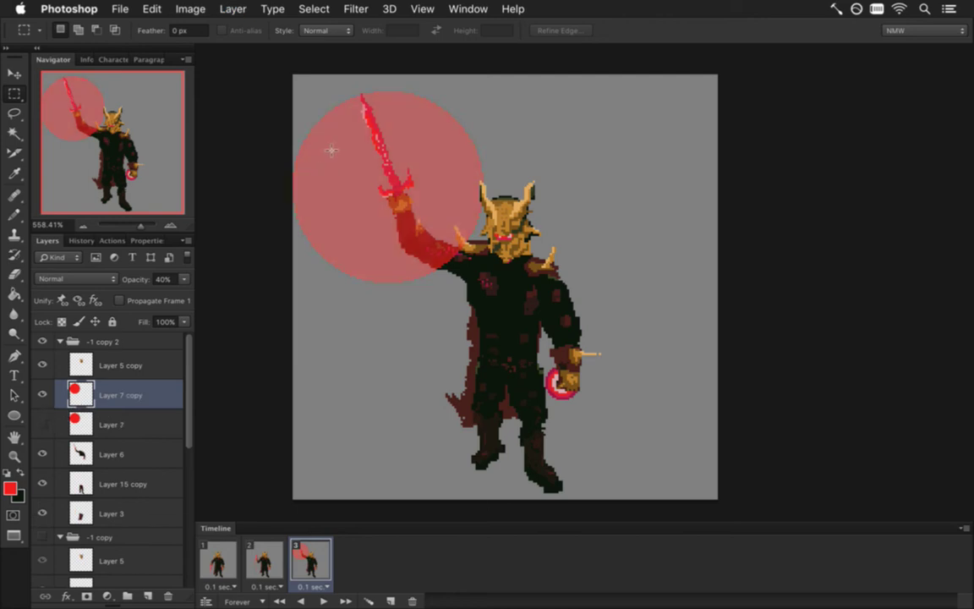
# Step: Sample the orb's light pink and erase the circle copy beside the blade and arm with a 20 px eraser, fading its inner side at 10% opacity
pyautogui.press('i')
pyautogui.click(562, 386)
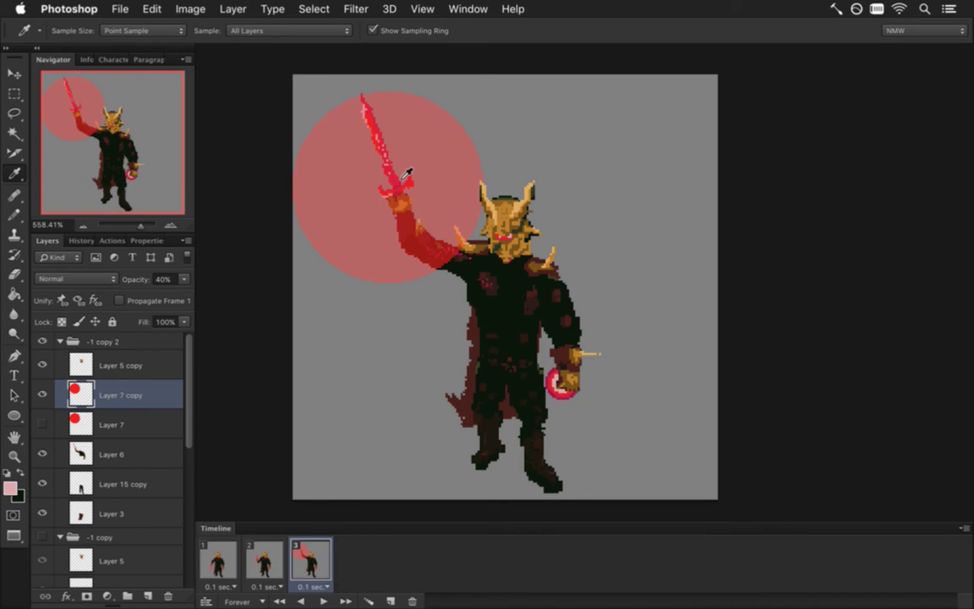
pyautogui.press('e')
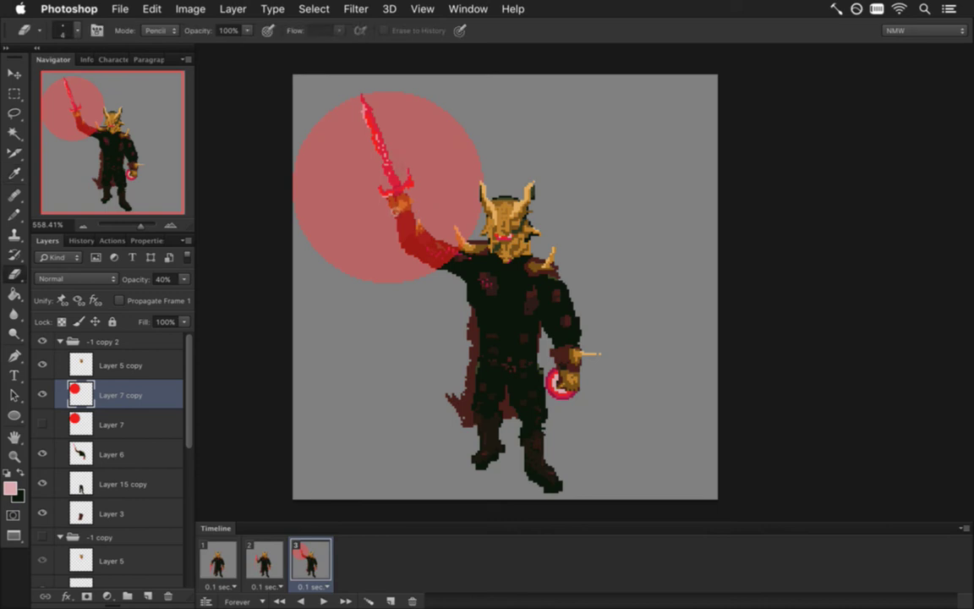
pyautogui.press(']')
pyautogui.press(']')
pyautogui.press(']')
pyautogui.moveTo(360, 93)
pyautogui.mouseDown()
pyautogui.moveTo(426, 130)
pyautogui.moveTo(458, 190)
pyautogui.moveTo(467, 297)
pyautogui.mouseUp()
pyautogui.moveTo(460, 160); pyautogui.dragTo(441, 253)
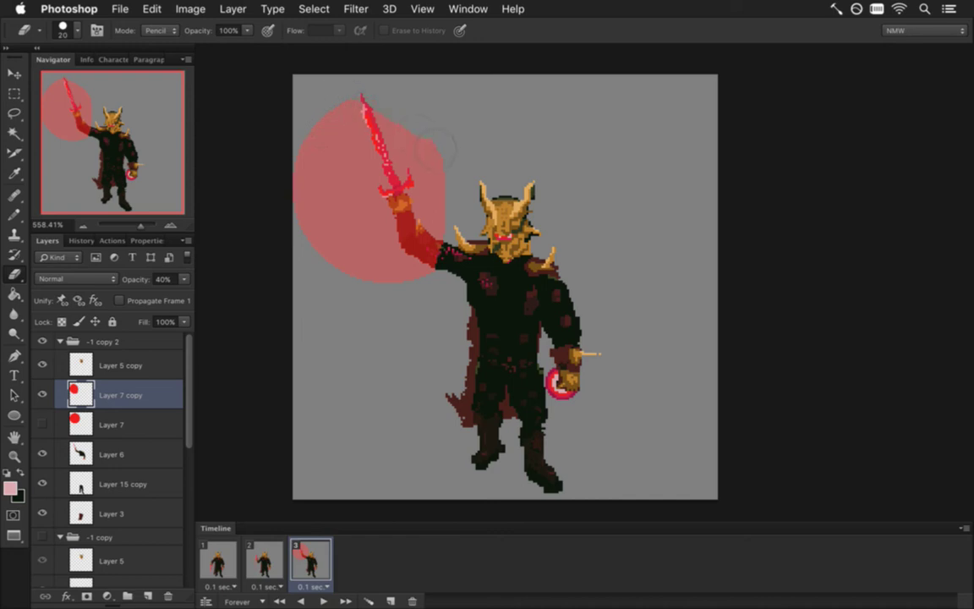
pyautogui.moveTo(460, 214); pyautogui.dragTo(455, 258)
pyautogui.moveTo(412, 237); pyautogui.dragTo(431, 250)
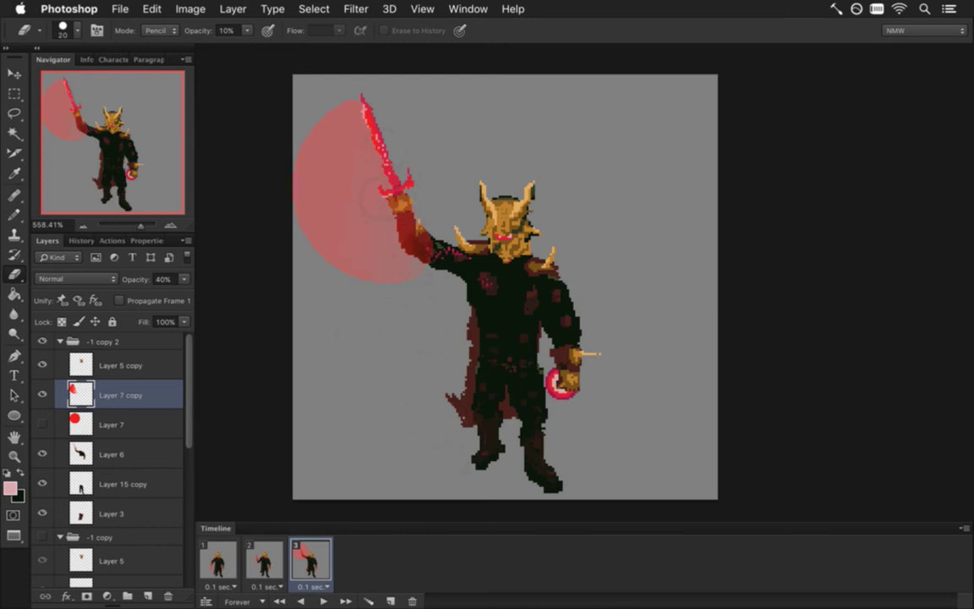
pyautogui.moveTo(359, 222)
pyautogui.mouseDown()
pyautogui.moveTo(383, 227)
pyautogui.moveTo(372, 240)
pyautogui.mouseUp()
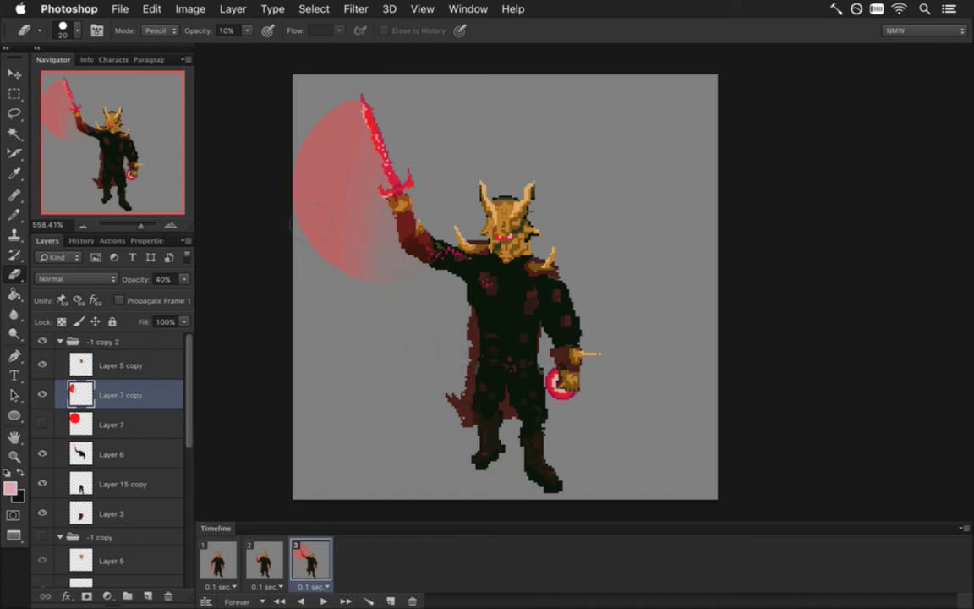
# Step: Load the arc layer's pixels as a selection and try a light pink highlight on its upper edge with a 1 px pencil
pyautogui.keyDown('super'); pyautogui.click(80, 393); pyautogui.keyUp('super')
pyautogui.press('i')
pyautogui.press('b')
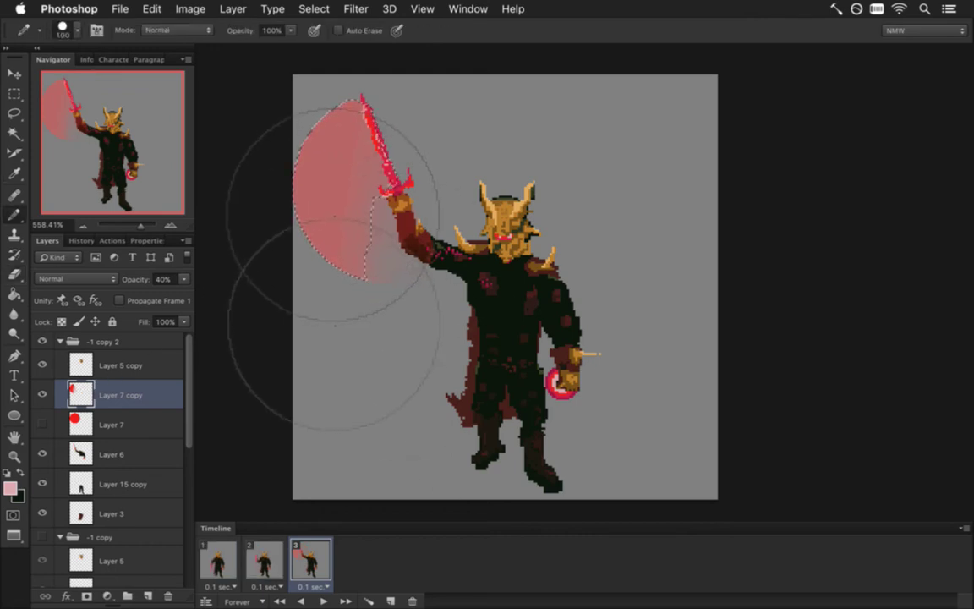
pyautogui.press('g')
pyautogui.press('b')
pyautogui.press('g')
pyautogui.press('b')
pyautogui.press('[')
pyautogui.press('[')
pyautogui.press('[')
pyautogui.press('[')
pyautogui.press('[')
pyautogui.press('[')
pyautogui.press('[')
pyautogui.press('[')
pyautogui.press('[')
pyautogui.press('[')
pyautogui.press('[')
pyautogui.press('[')
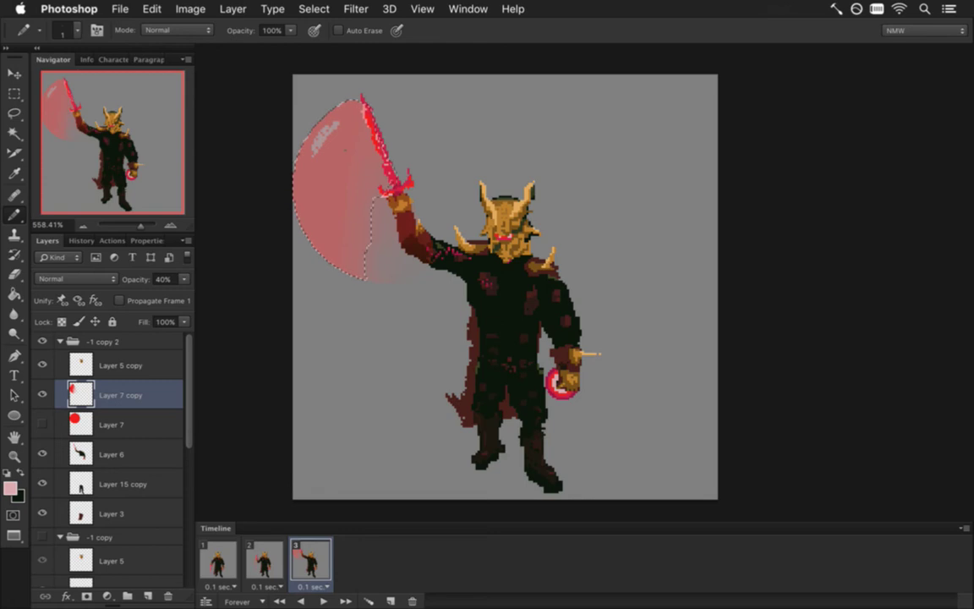
pyautogui.press('super+z')
# Step: Raise the arc layer to 100% opacity and pencil light pink highlights along its outer edge, adding softer pixels at 50% pencil opacity
pyautogui.moveTo(182, 282); pyautogui.dragTo(213, 301)
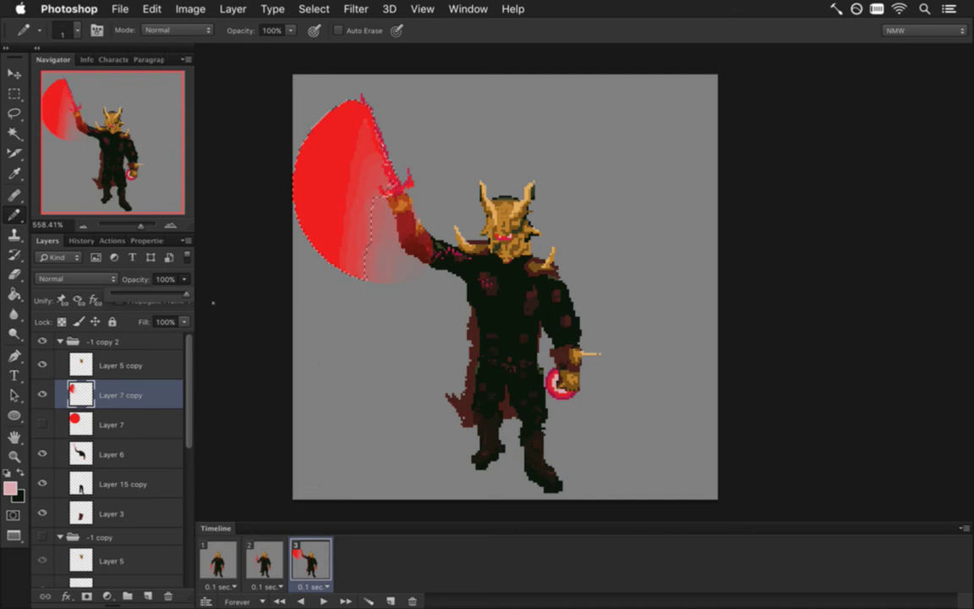
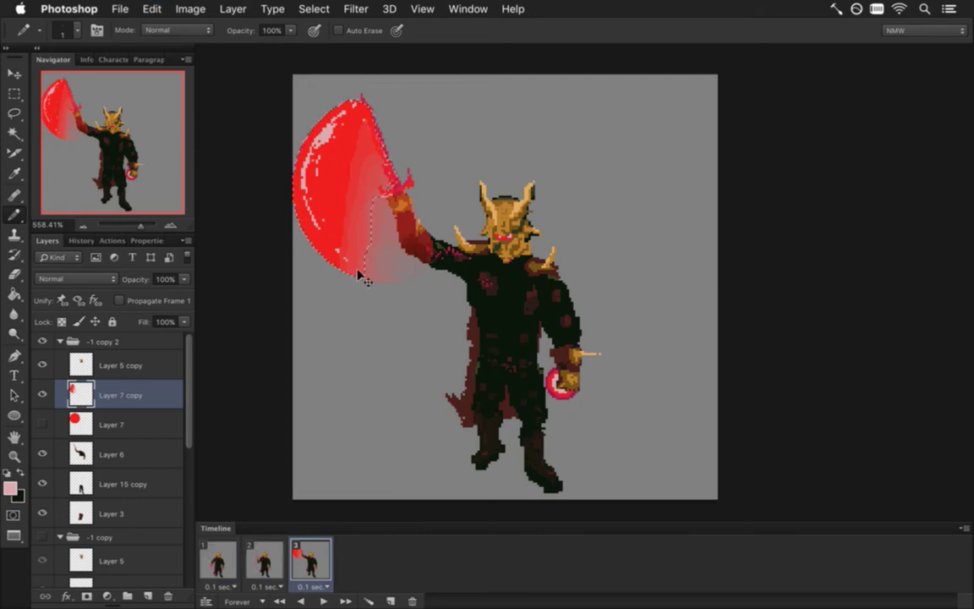
pyautogui.press('5')
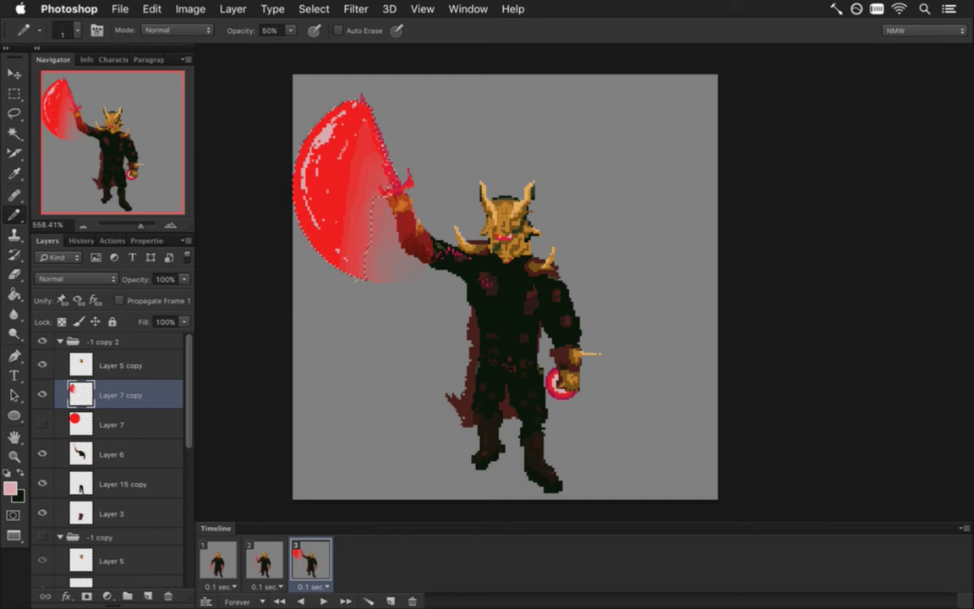
pyautogui.press('m')
pyautogui.hotkey('ctrl', 'd')
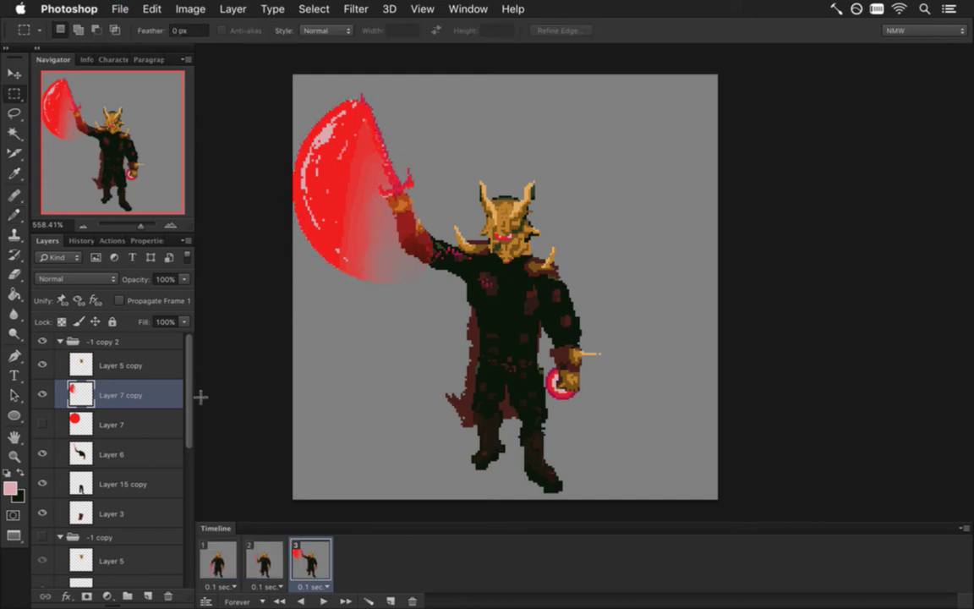
pyautogui.press('4')
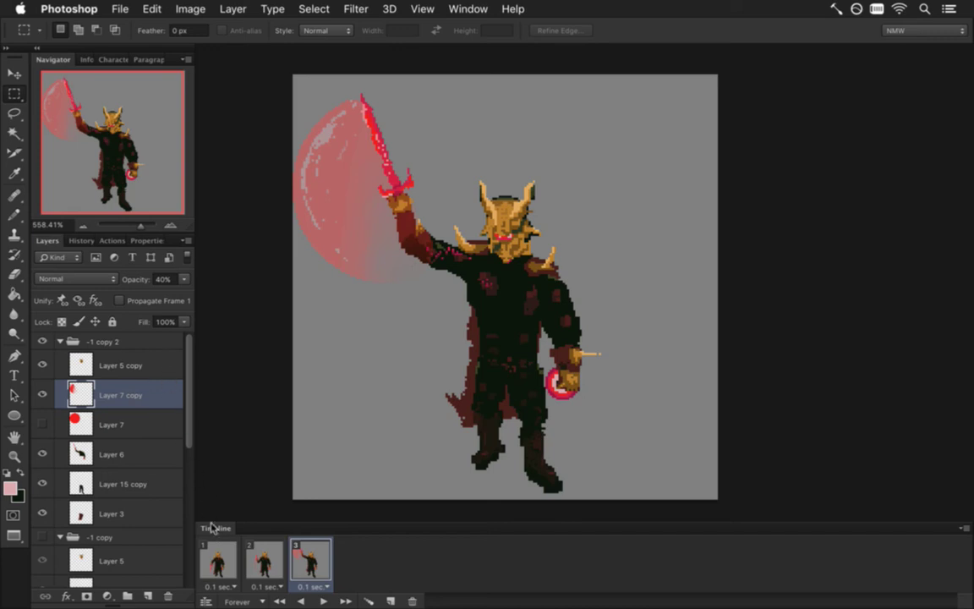
pyautogui.press('0')
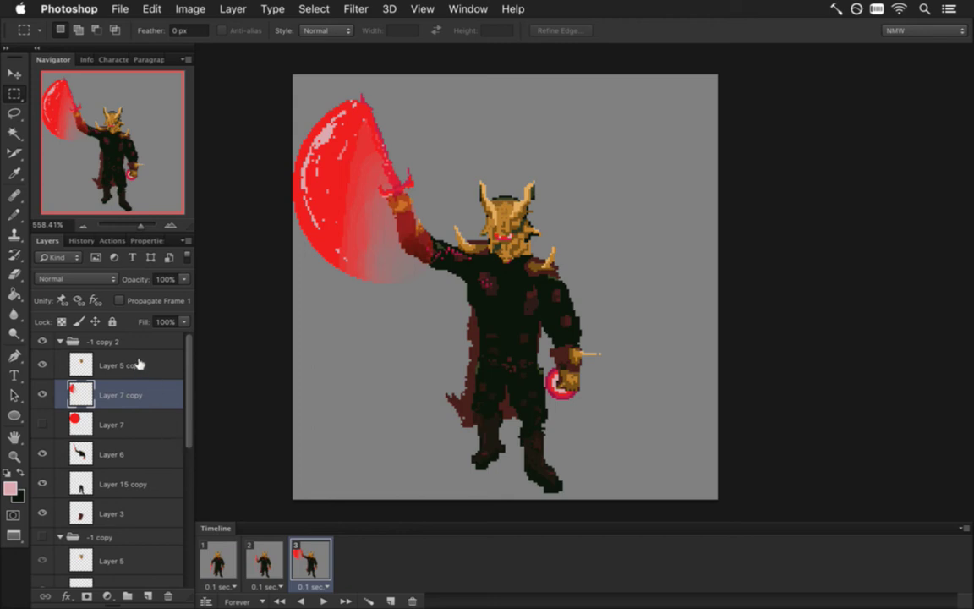
# Step: Select the red and pink tones of the arc, sword and orb with the Magic Wand at tolerance 5, excluding the body and face
pyautogui.click(13, 133)
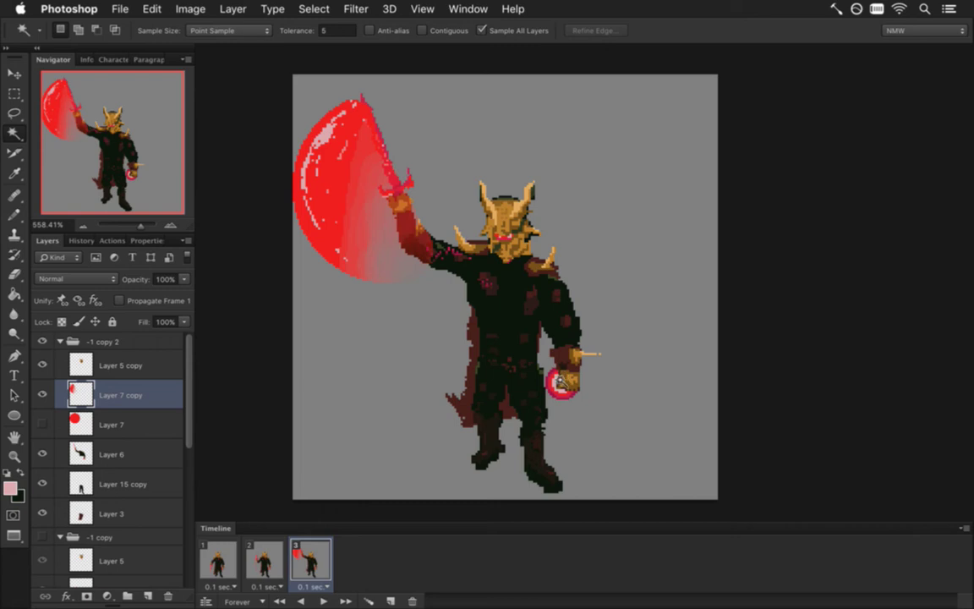
pyautogui.keyDown('shift'); pyautogui.click(553, 382); pyautogui.keyUp('shift')
pyautogui.keyDown('shift'); pyautogui.click(566, 388); pyautogui.keyUp('shift')
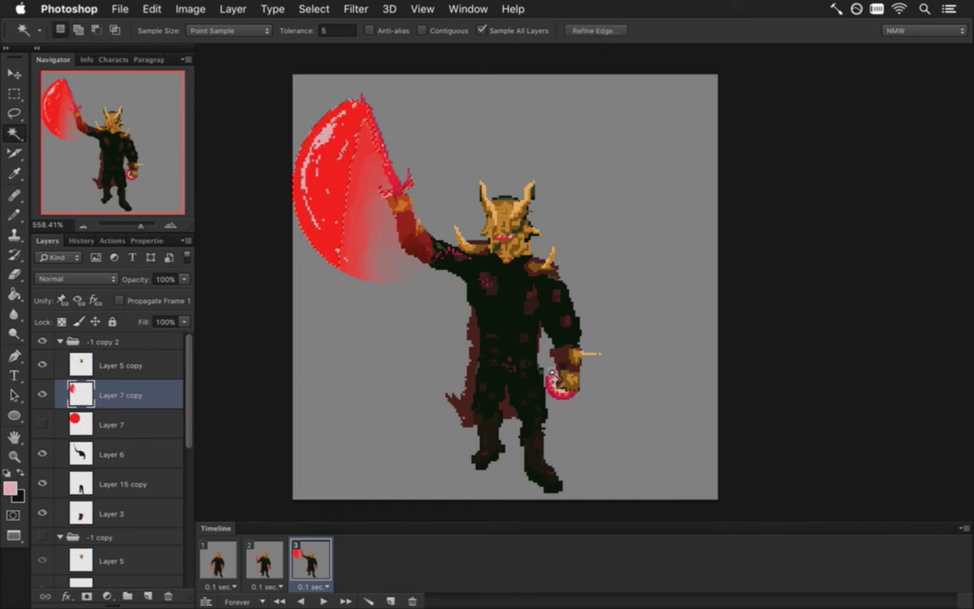
pyautogui.scroll(5, 571, 389)
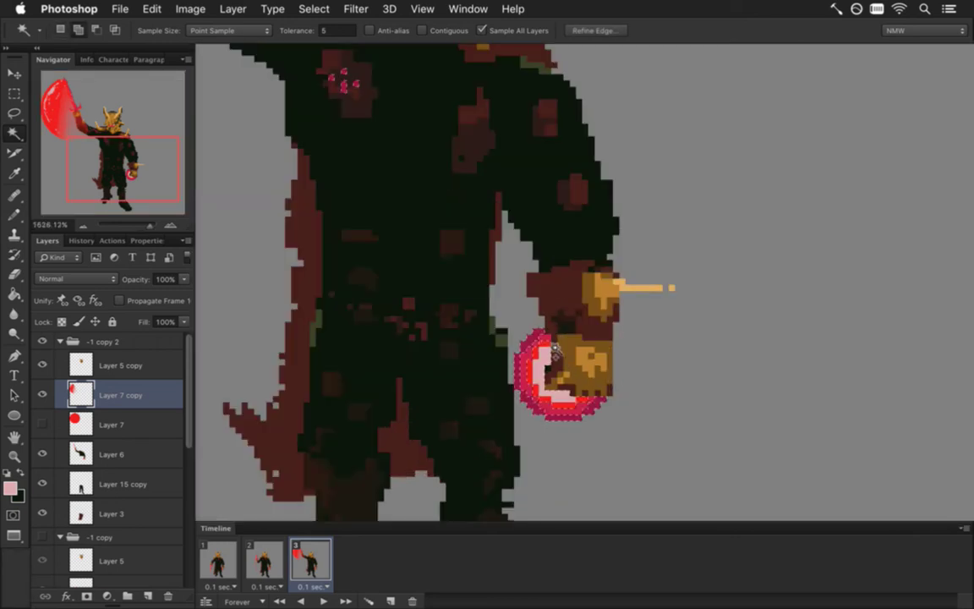
pyautogui.scroll(-5, 453, 342)
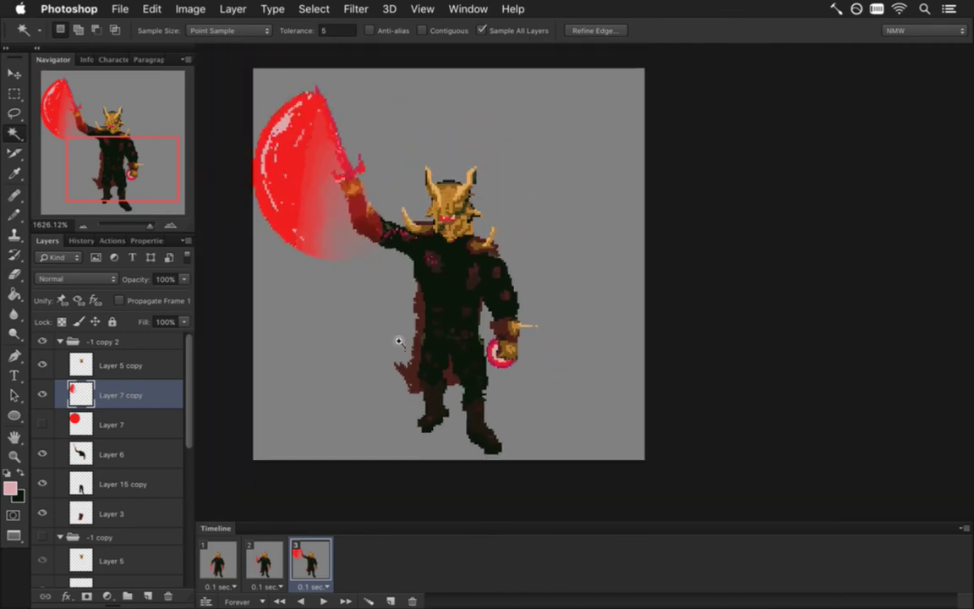
pyautogui.press('m')
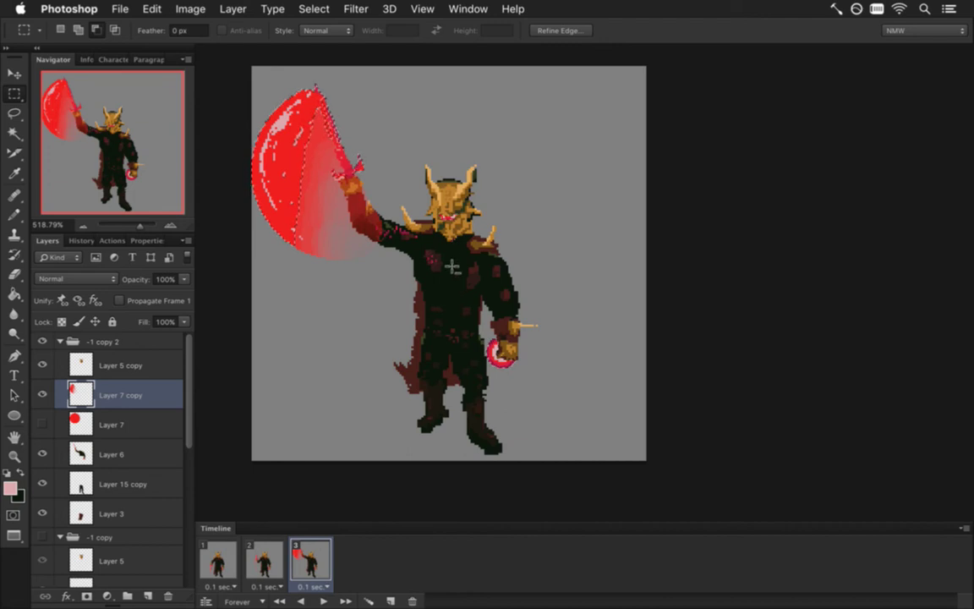
pyautogui.press('alt')
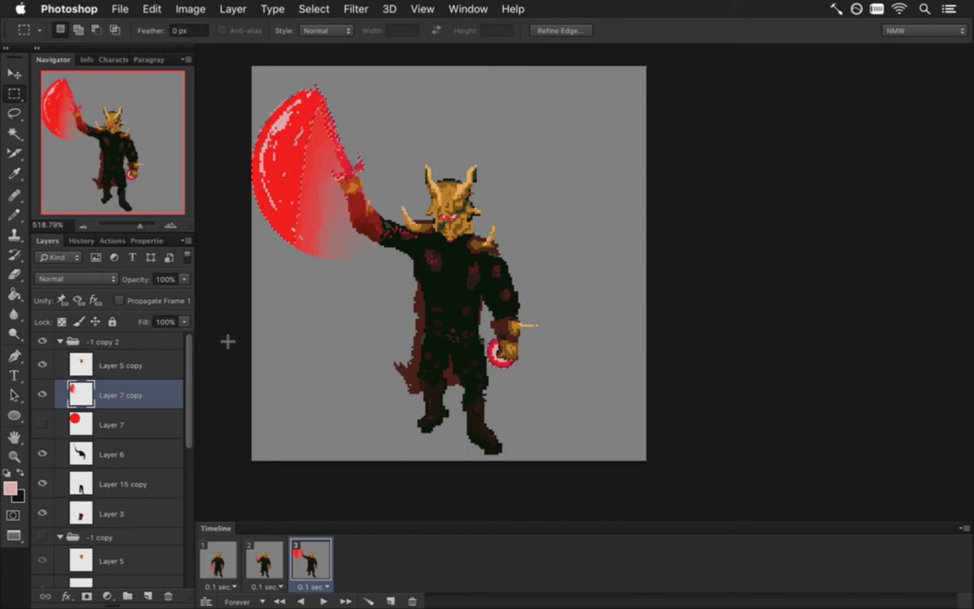
# Step: Set the arc layer's opacity to 40% and copy the selected arc, sword and orb pixels onto a new layer
pyautogui.click(184, 279)
pyautogui.moveTo(184, 279); pyautogui.dragTo(136, 248)
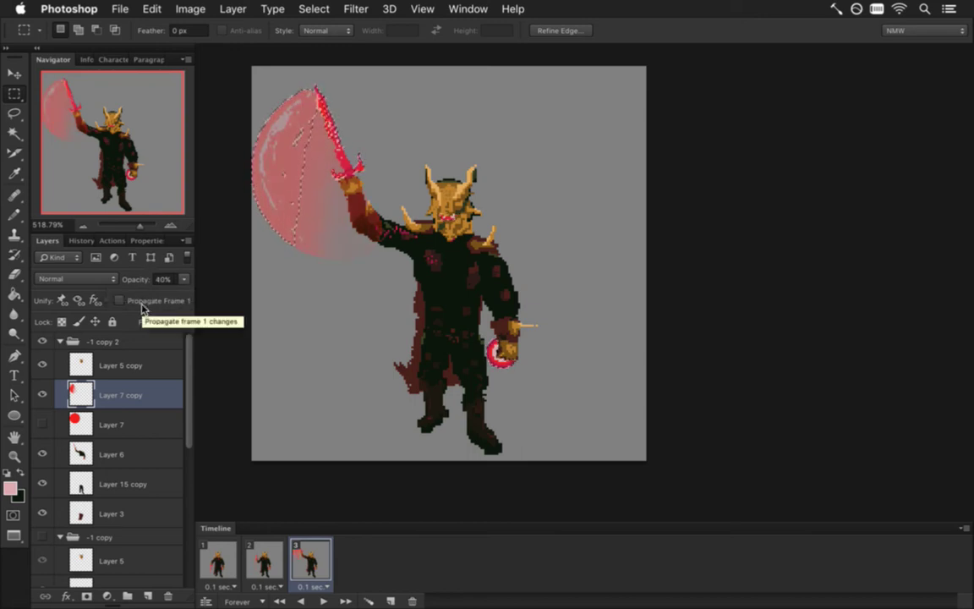
pyautogui.hotkey('ctrl', 'j')
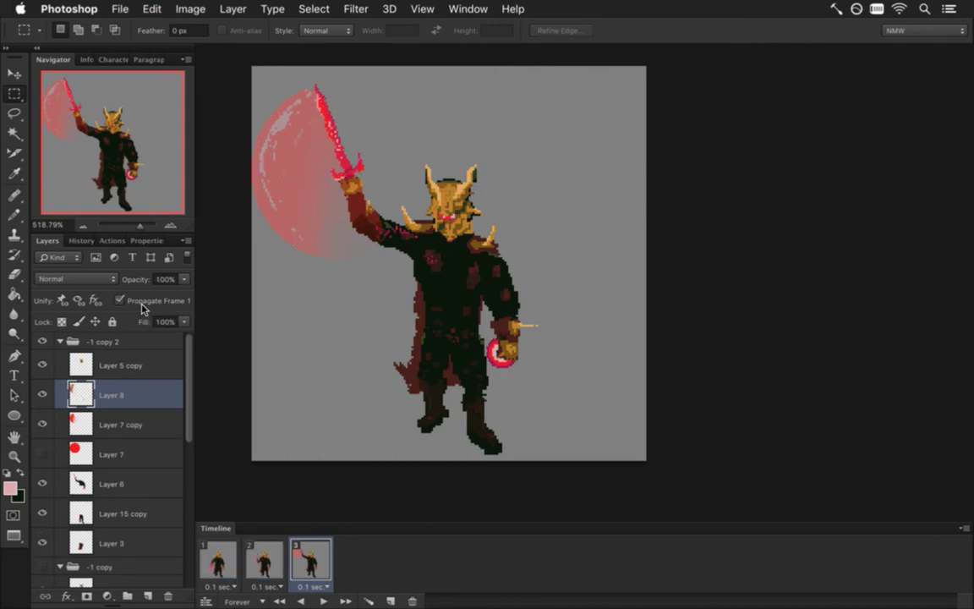
# Step: Blur the new glow layer by repeating the last filter and set its blend mode to Divide
pyautogui.click(42, 423)
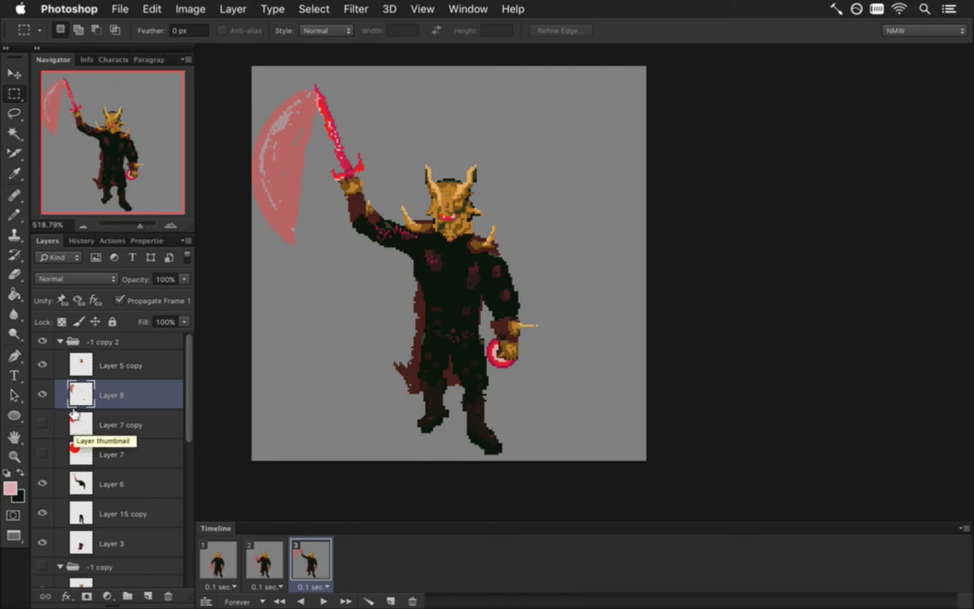
pyautogui.hotkey('ctrl', 'f')
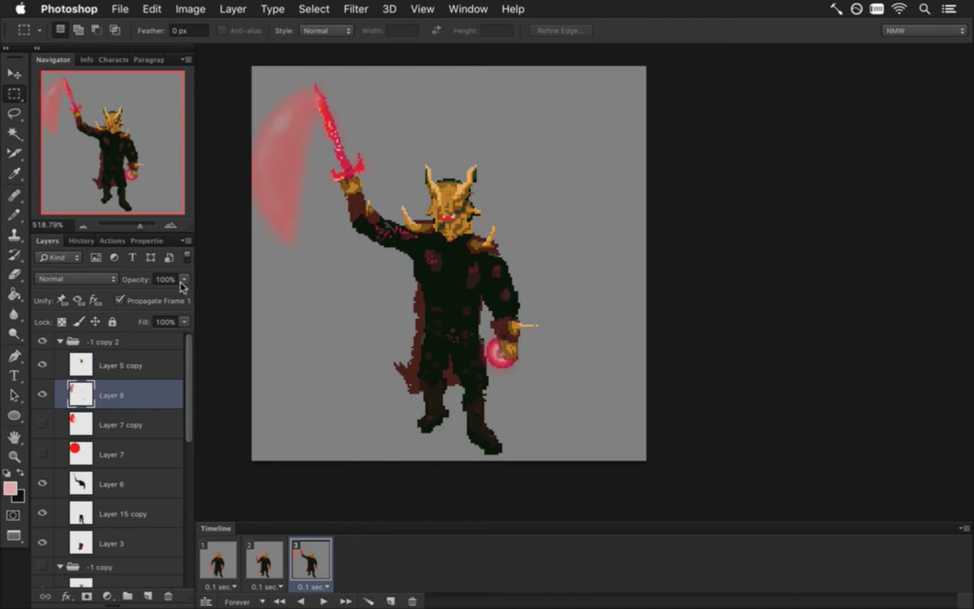
pyautogui.click(84, 278)
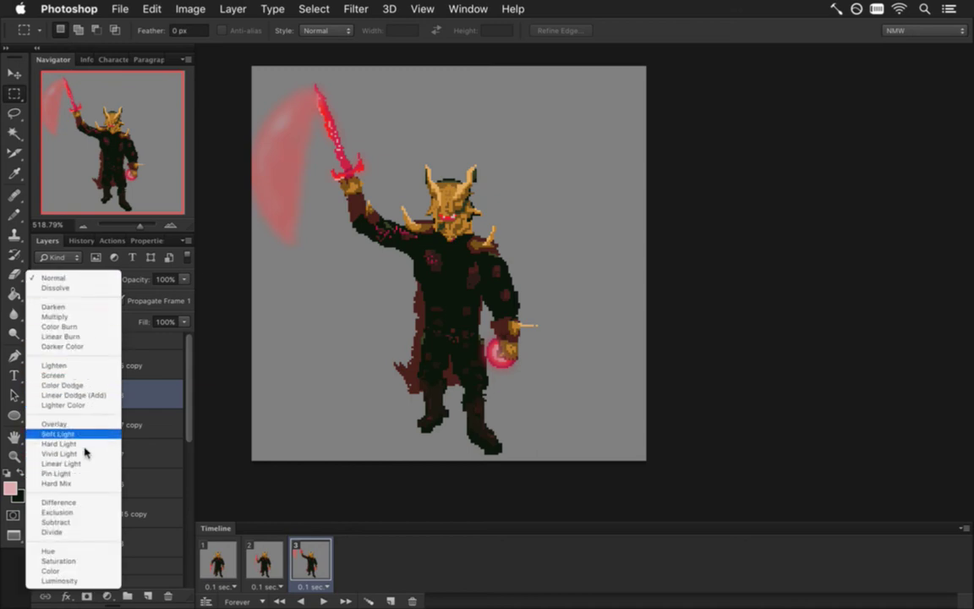
pyautogui.click(77, 531)
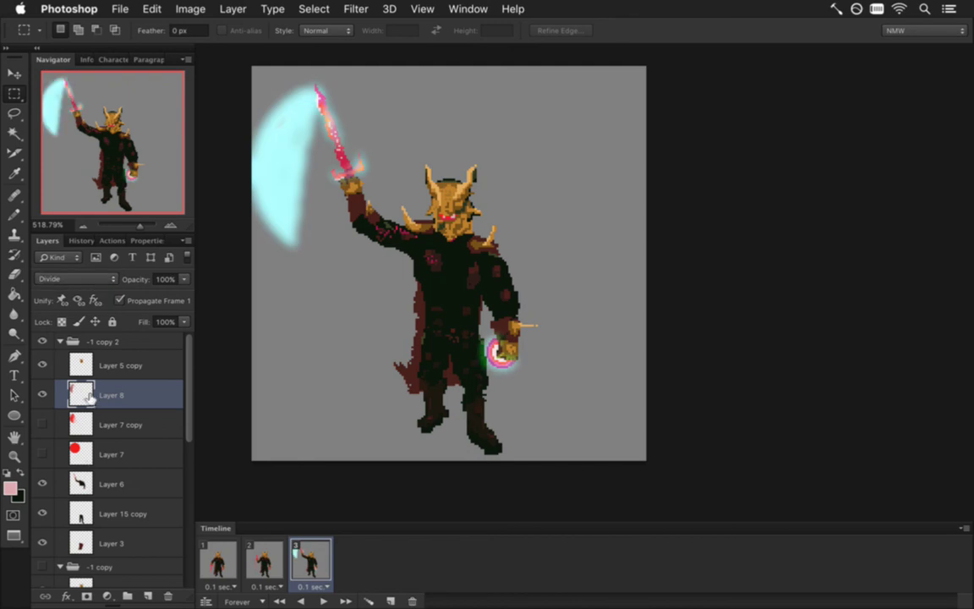
pyautogui.click(41, 424)
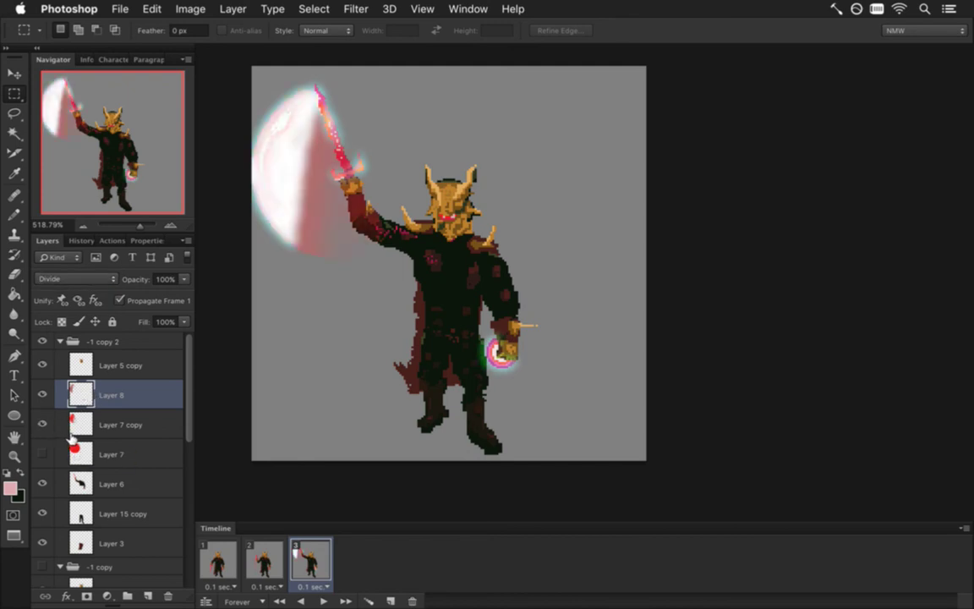
# Step: Turn off Propagate Frame 1 for the glow layer, duplicate it, and set the copy's blend mode to Linear Dodge (Add)
pyautogui.click(119, 300)
pyautogui.press('super+j')
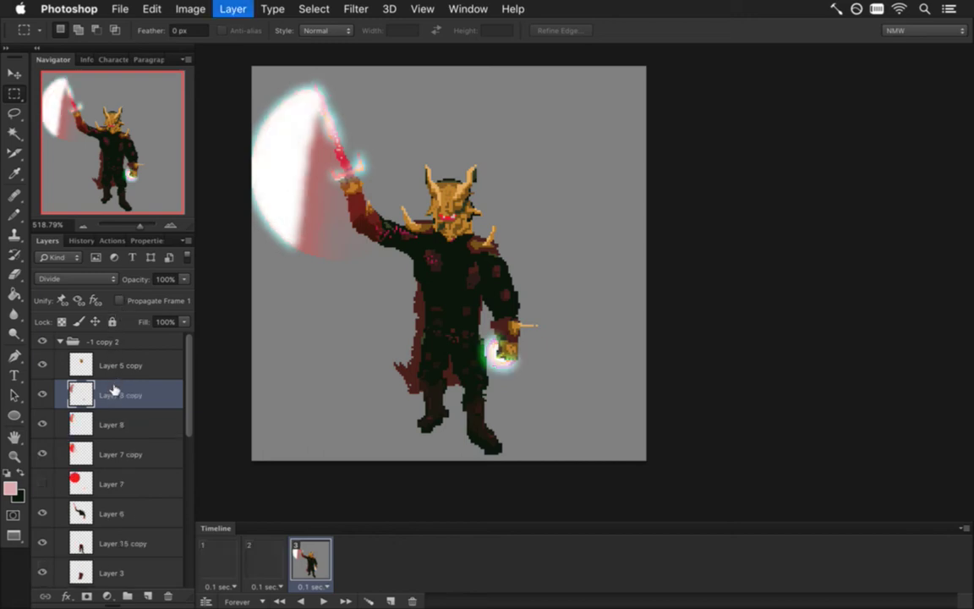
pyautogui.click(72, 279)
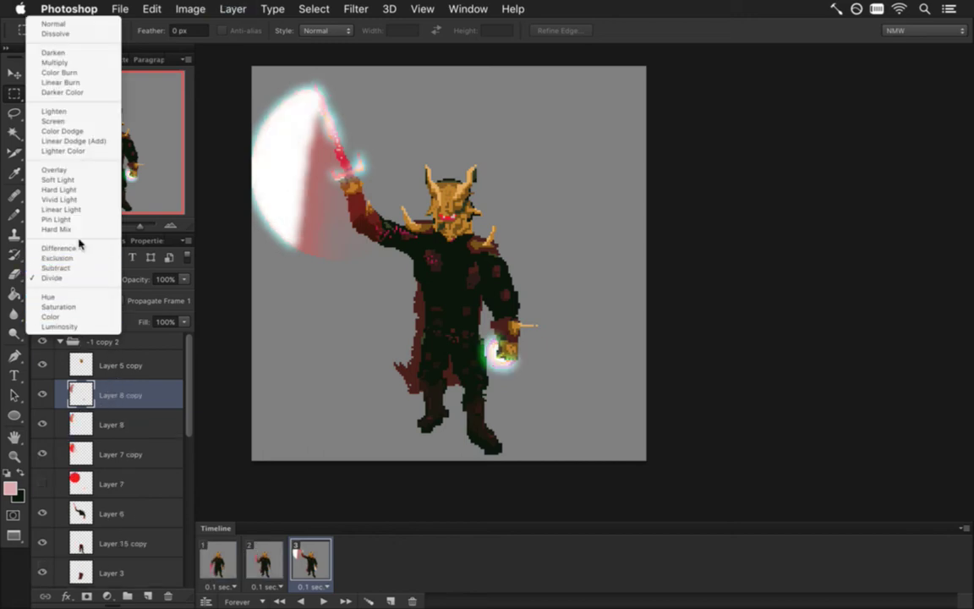
pyautogui.click(86, 142)
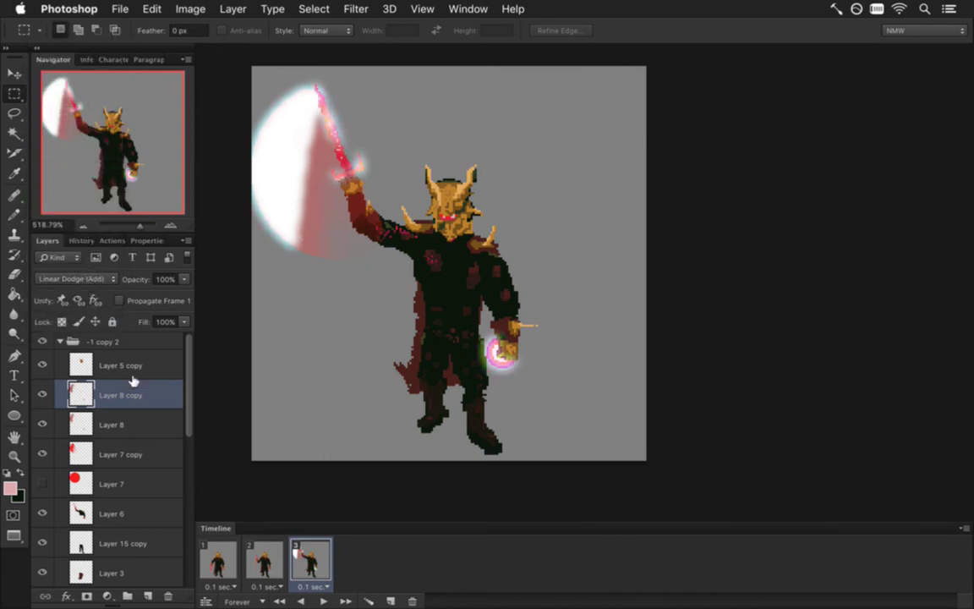
# Step: Hide both glow layers, Layer 8 and Layer 8 copy
pyautogui.click(81, 417)
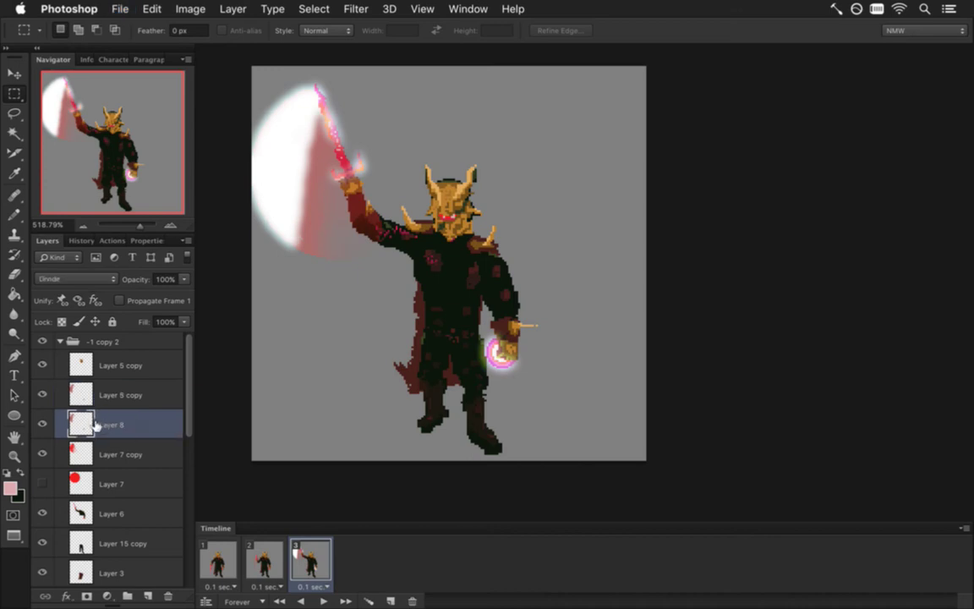
pyautogui.moveTo(42, 425); pyautogui.dragTo(42, 395)
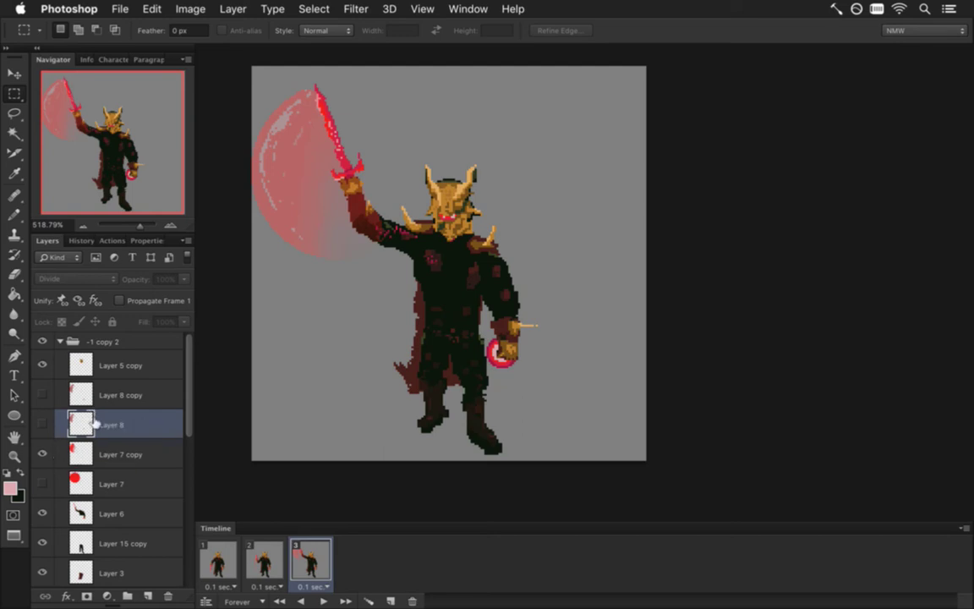
# Step: Try deleting the two hidden glow layers and undo the deletions
pyautogui.click(82, 390)
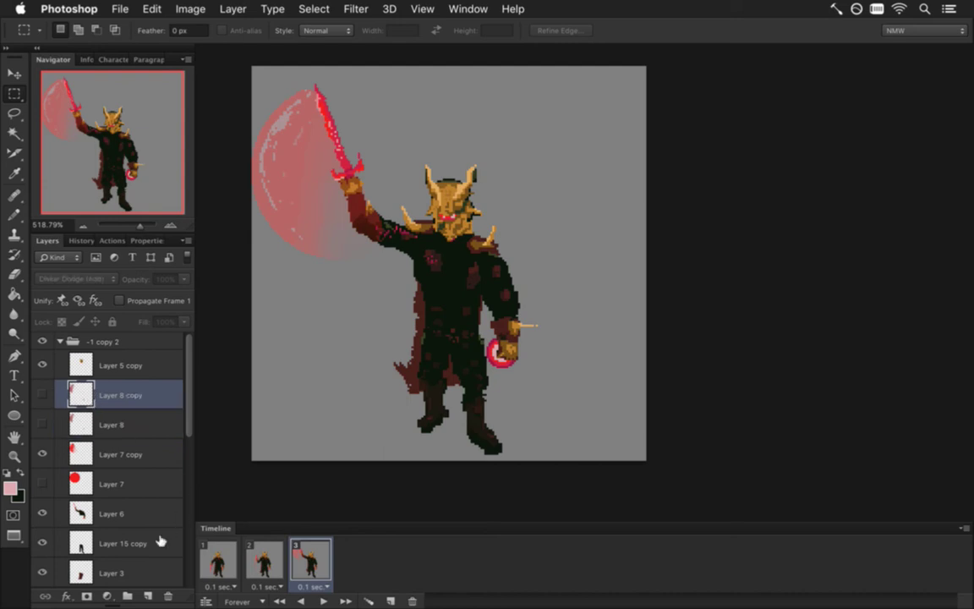
pyautogui.click(170, 593)
pyautogui.click(170, 594)
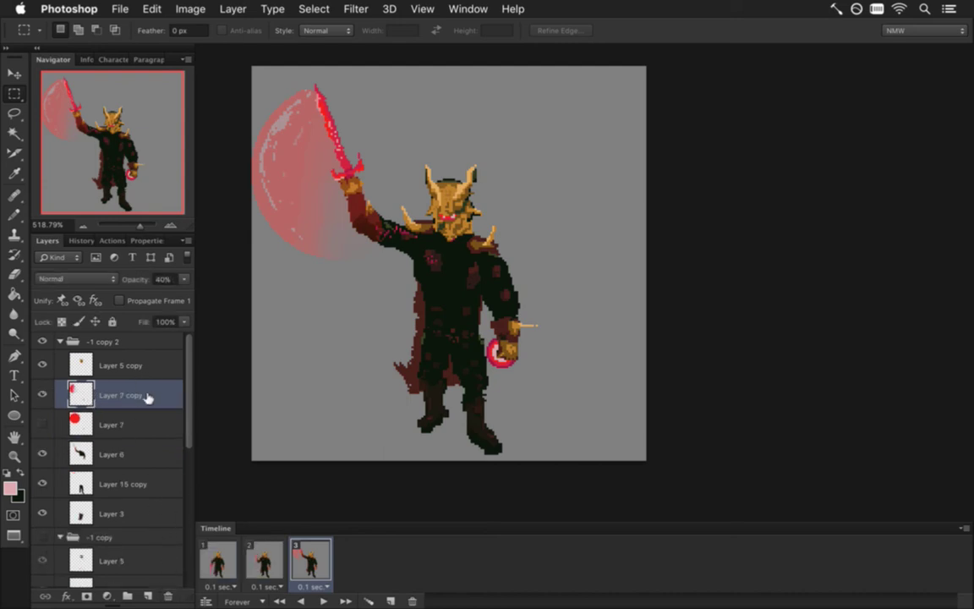
pyautogui.press('super+alt+z')
pyautogui.press('super+alt+z')
# Step: Select the orb's and sword's red and pink tones with the Magic Wand at tolerance 5, removing body areas from the selection
pyautogui.click(114, 453)
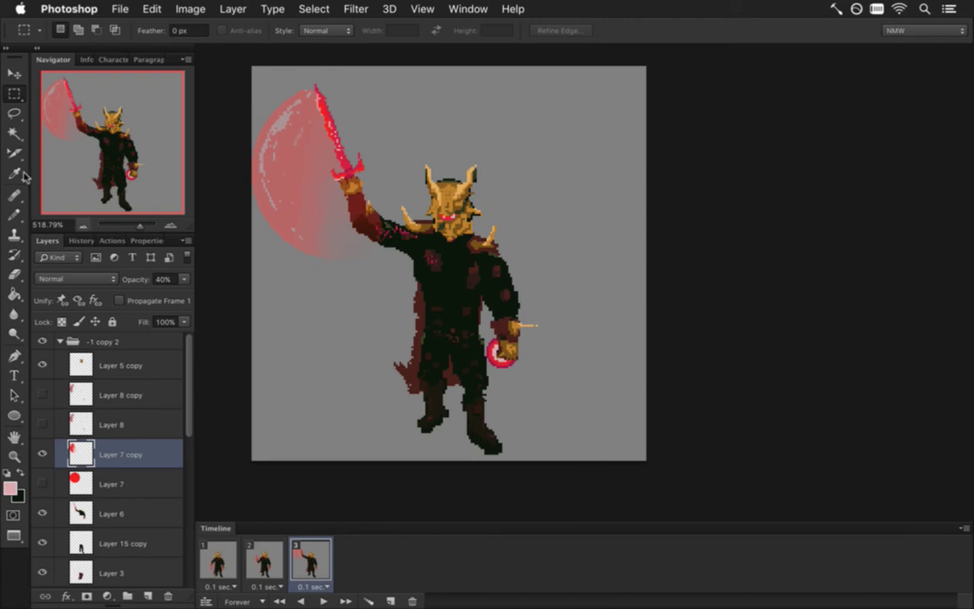
pyautogui.click(15, 133)
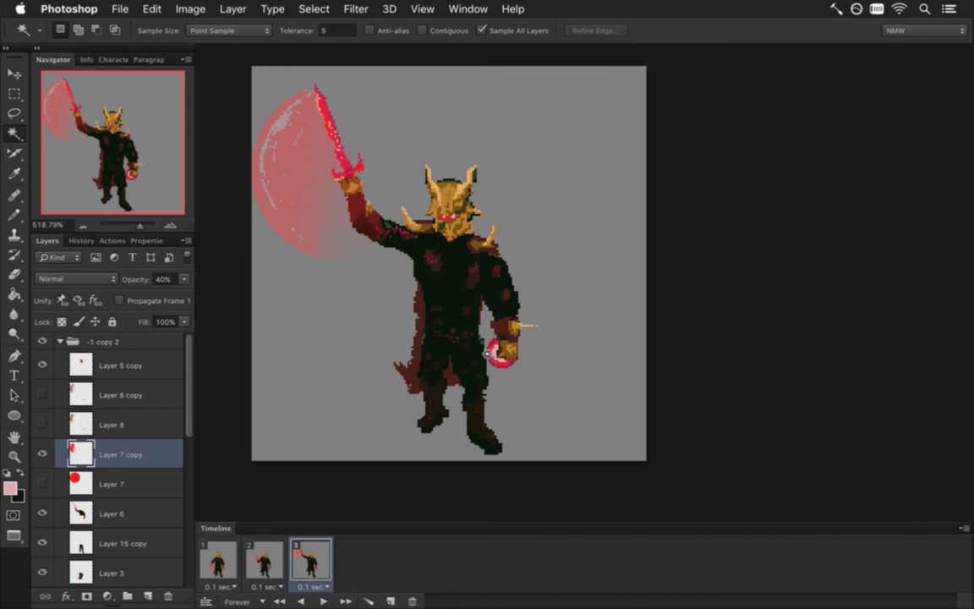
pyautogui.scroll(5, 492, 351)
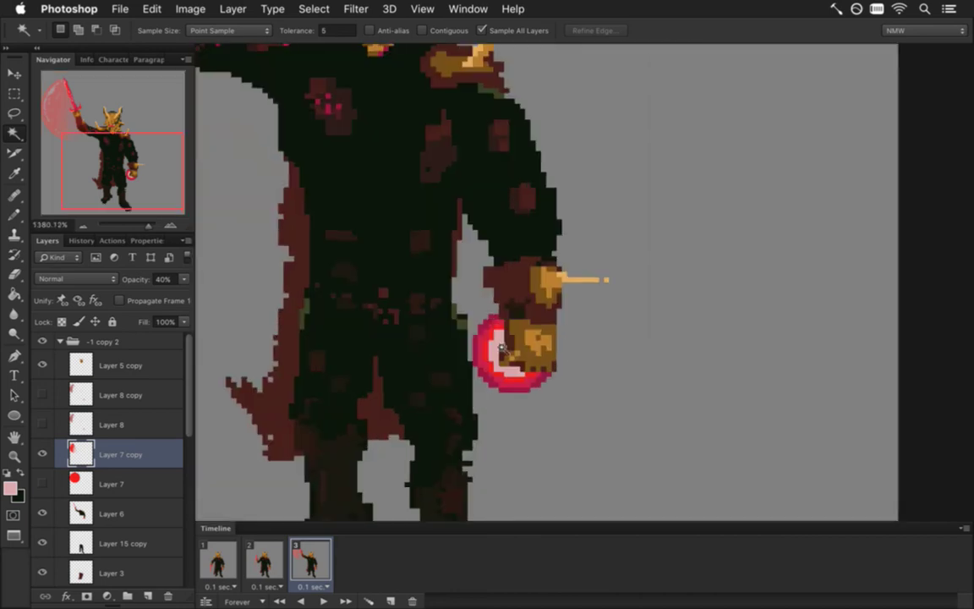
pyautogui.click(499, 342)
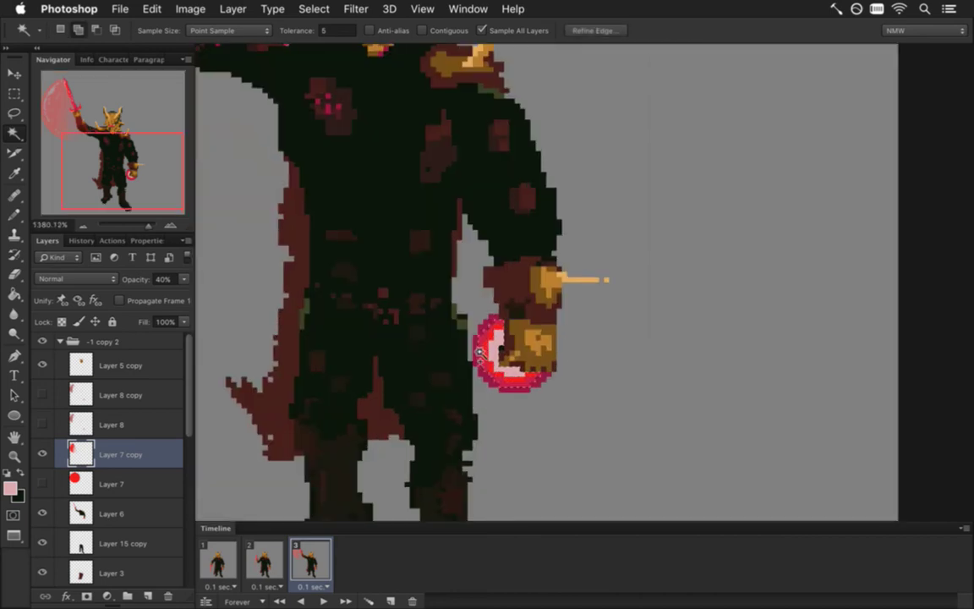
pyautogui.scroll(-6, 313, 253)
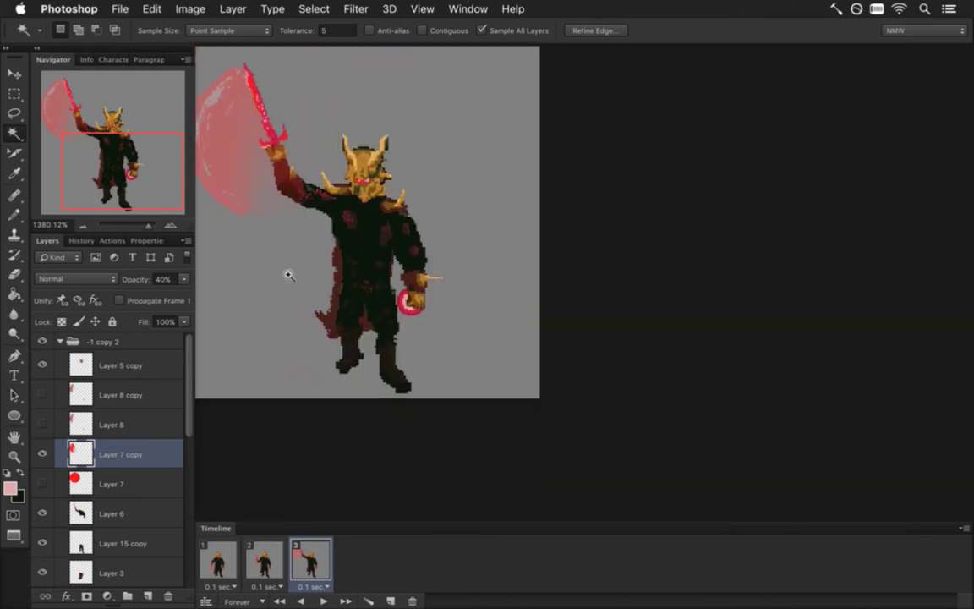
pyautogui.press('m')
pyautogui.moveTo(267, 154); pyautogui.dragTo(338, 214)
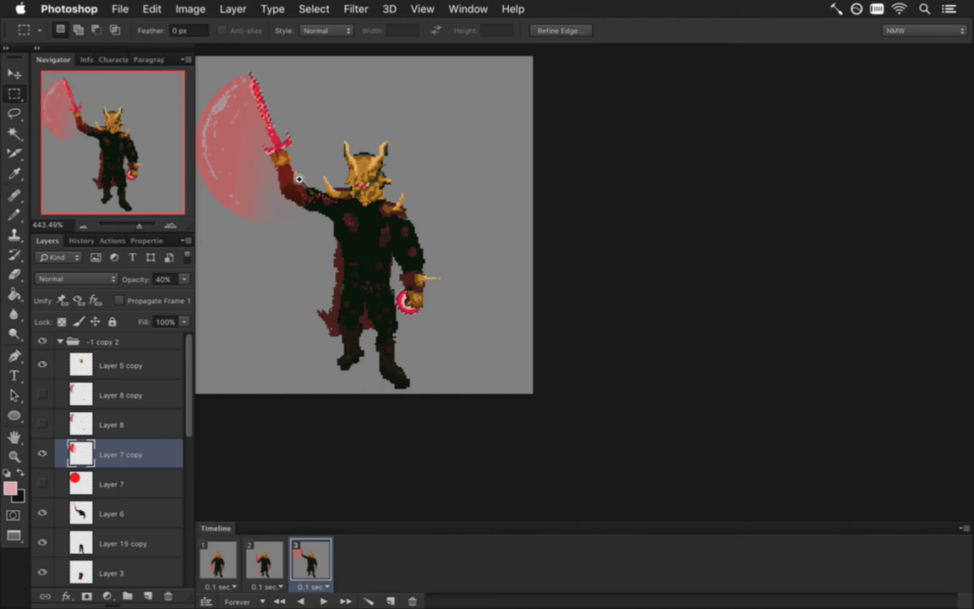
pyautogui.scroll(5, 364, 183)
pyautogui.moveTo(306, 133); pyautogui.dragTo(440, 262)
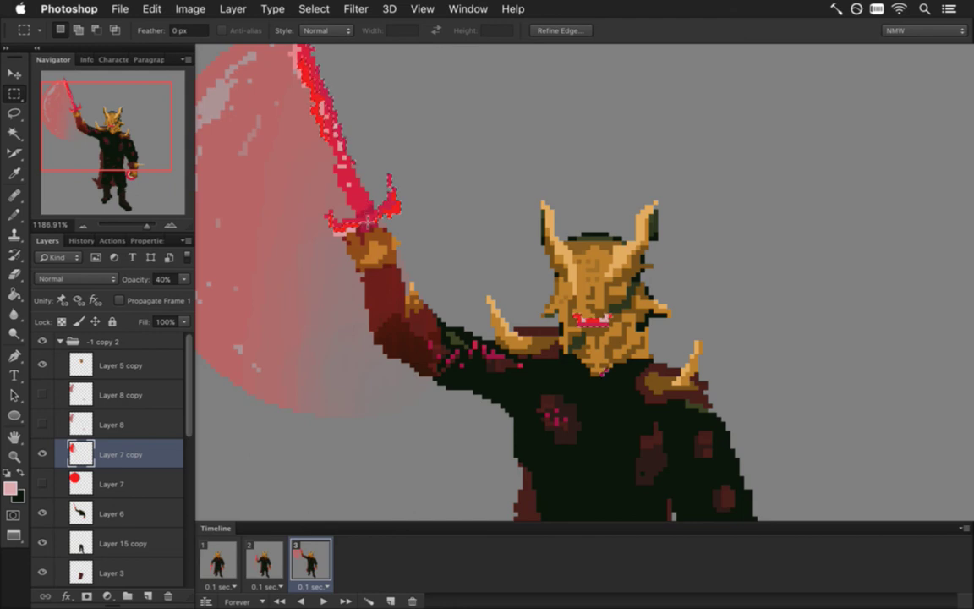
# Step: Hide the arc layer, add the sword's remaining tones to the selection, and exclude the stray pixels on the arm, face and chest
pyautogui.press('w')
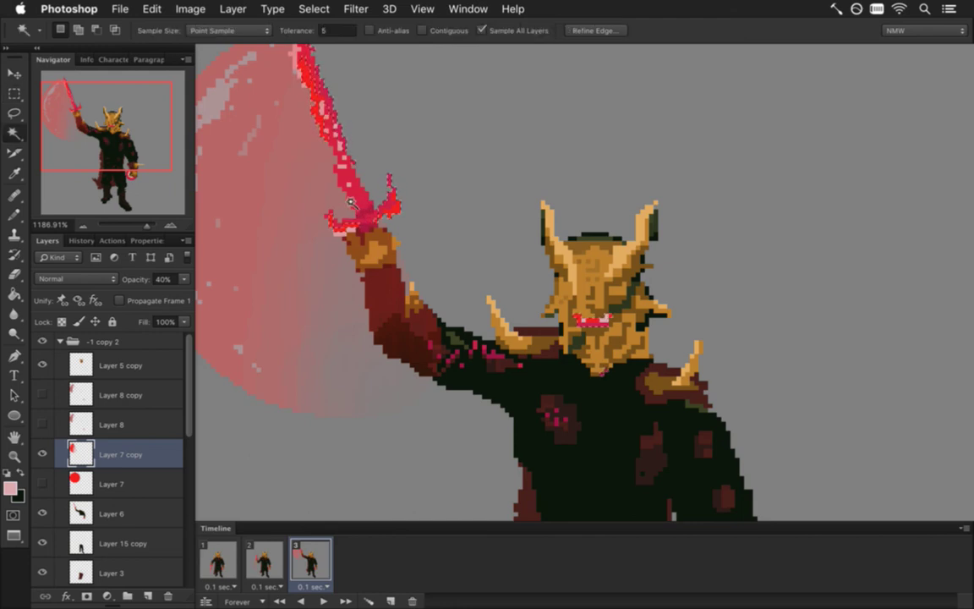
pyautogui.click(42, 454)
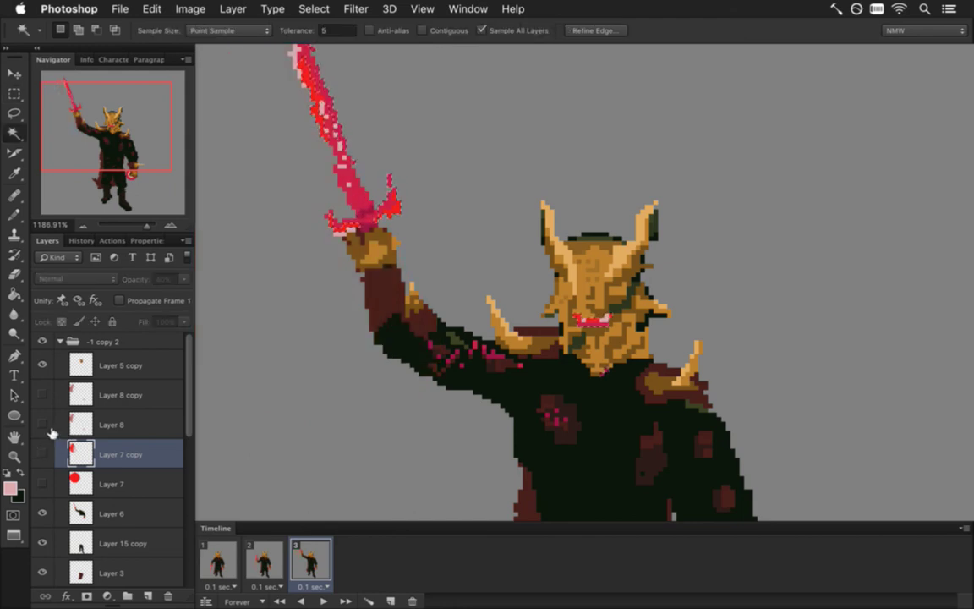
pyautogui.press('shift')
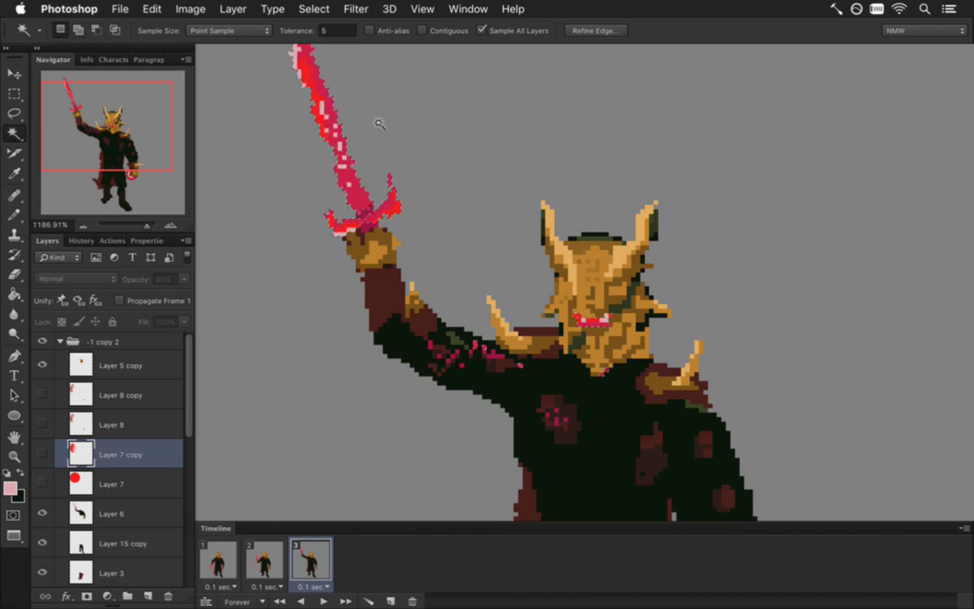
pyautogui.moveTo(456, 163); pyautogui.dragTo(476, 250)
pyautogui.press('m')
pyautogui.moveTo(507, 418); pyautogui.dragTo(545, 452)
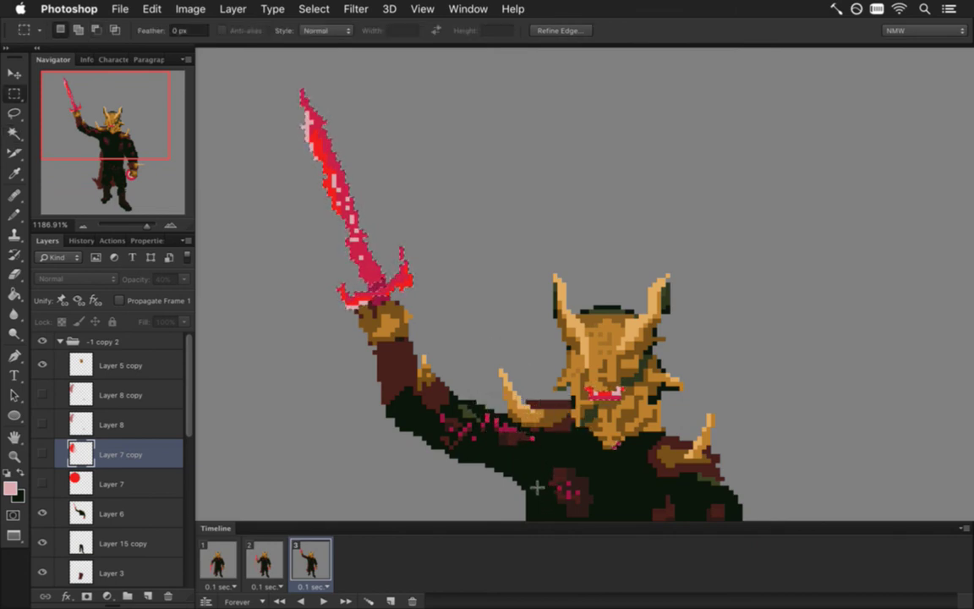
# Step: Paste the selected sword and orb as a new blurred layer in Divide mode, with Propagate Frame 1 off
pyautogui.scroll(-5, 483, 337)
pyautogui.scroll(2, 496, 414)
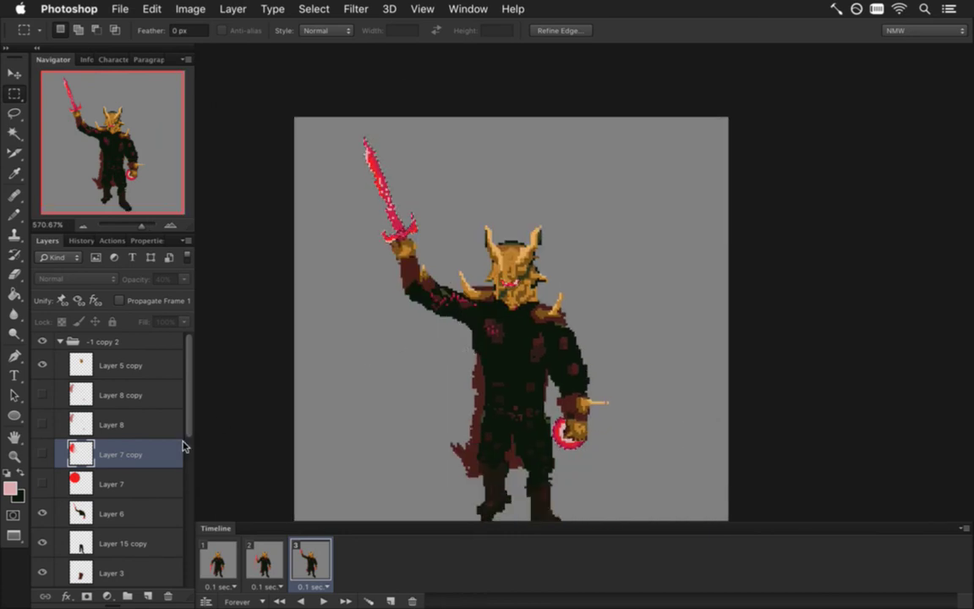
pyautogui.press('super+v')
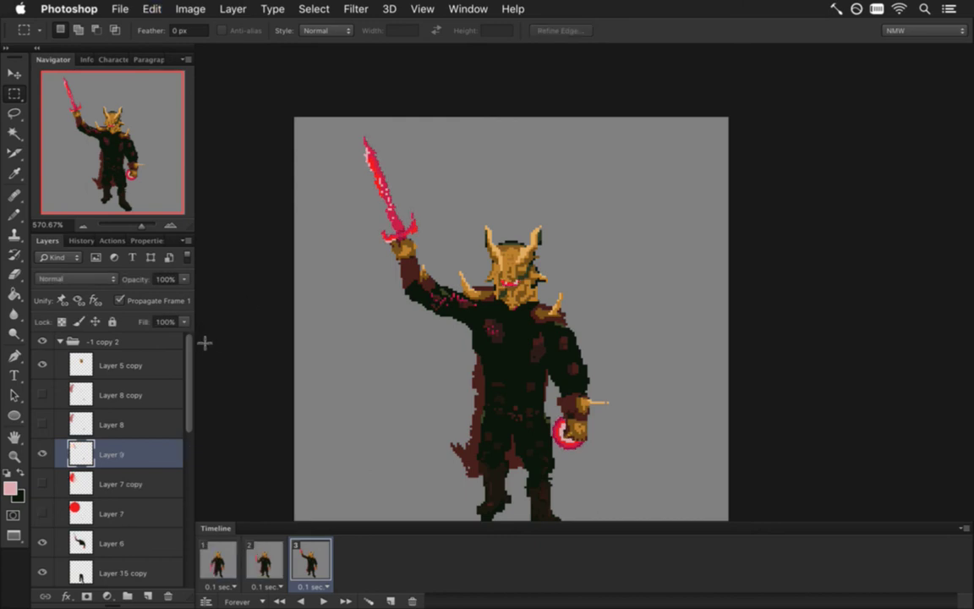
pyautogui.click(91, 281)
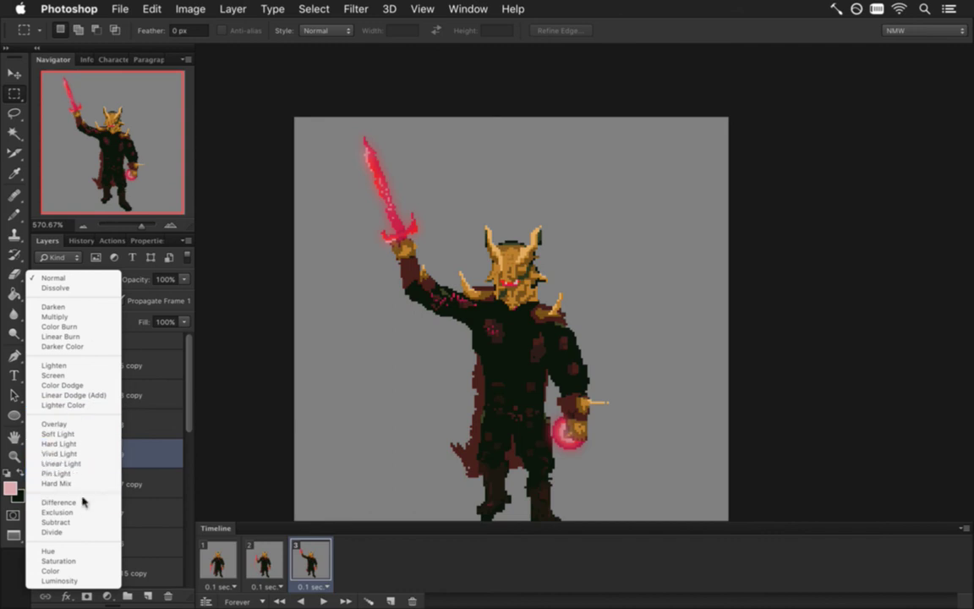
pyautogui.click(81, 531)
pyautogui.click(121, 300)
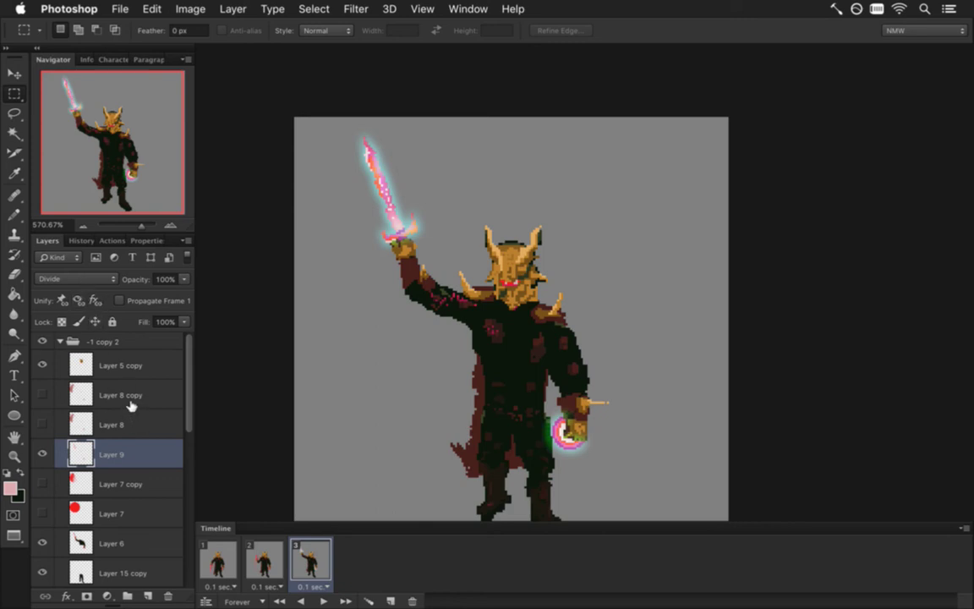
# Step: Duplicate the sword and orb glow layer and set the copy's blend mode to Linear Dodge (Add)
pyautogui.press('super+j')
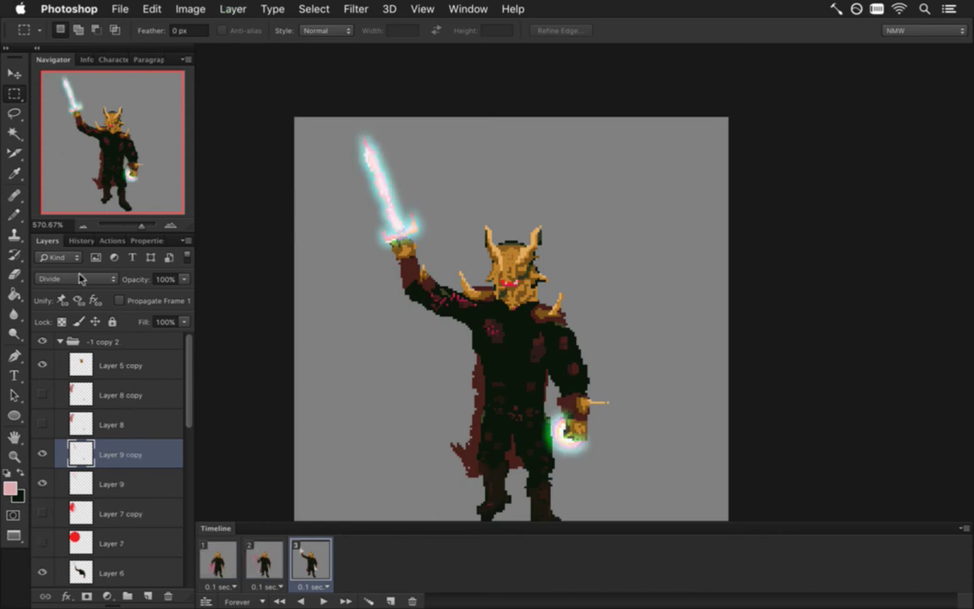
pyautogui.click(81, 278)
pyautogui.click(80, 142)
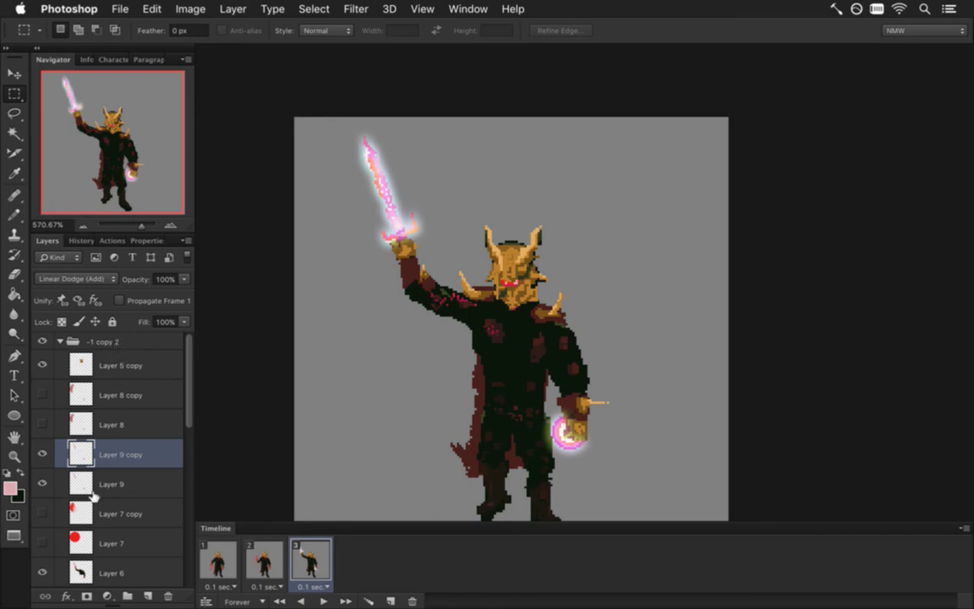
# Step: Show the arc layer, Layer 7 copy, again and copy its whole content onto a new layer above it
pyautogui.click(44, 511)
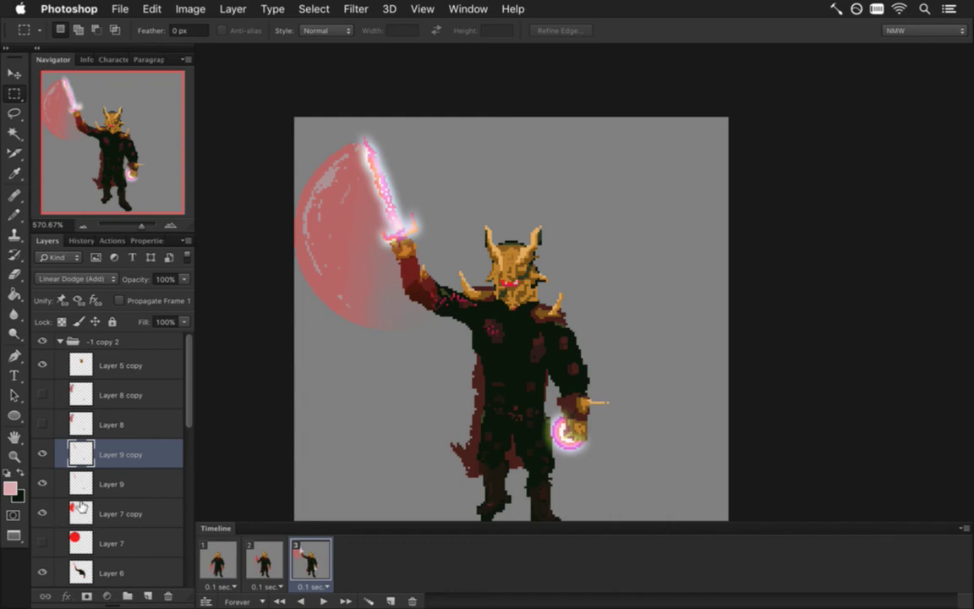
pyautogui.click(82, 508)
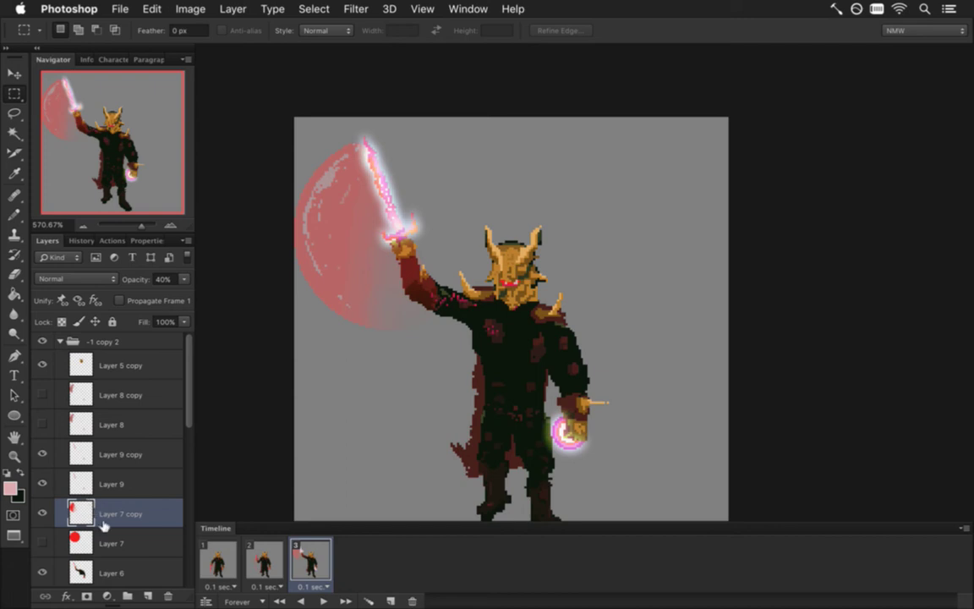
pyautogui.keyDown('super'); pyautogui.click(103, 523); pyautogui.keyUp('super')
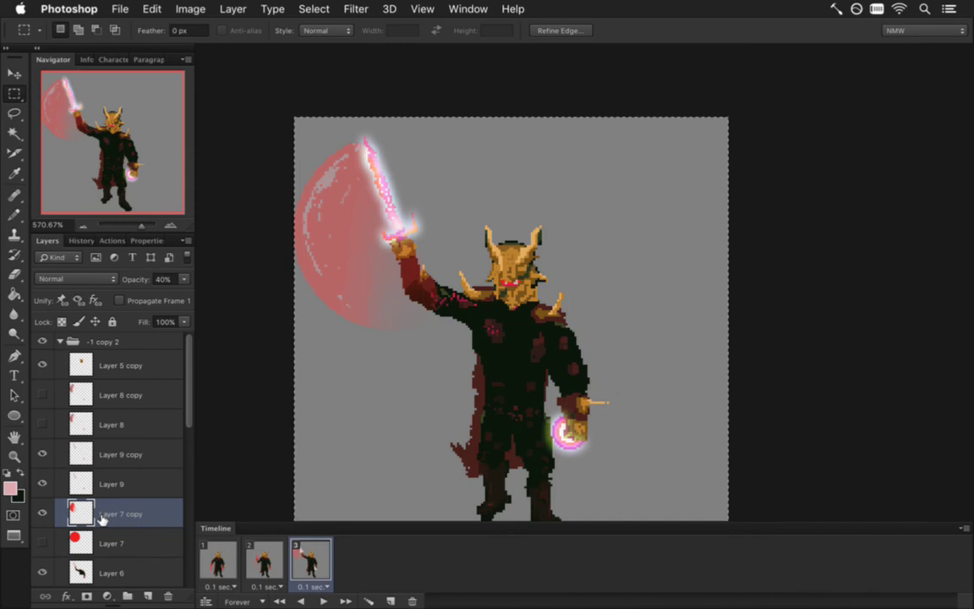
pyautogui.press('super+j')
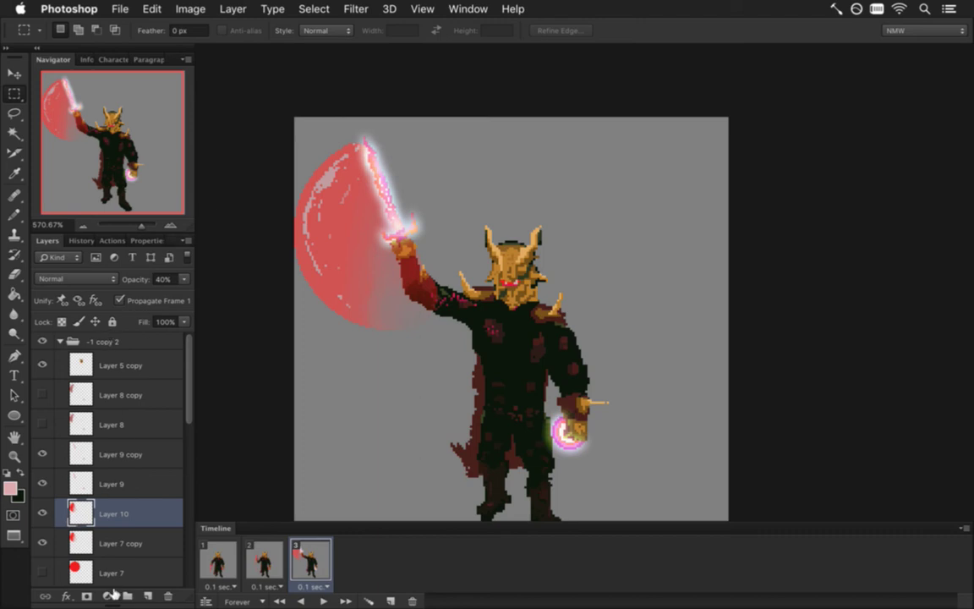
pyautogui.click(105, 242)
pyautogui.click(81, 544)
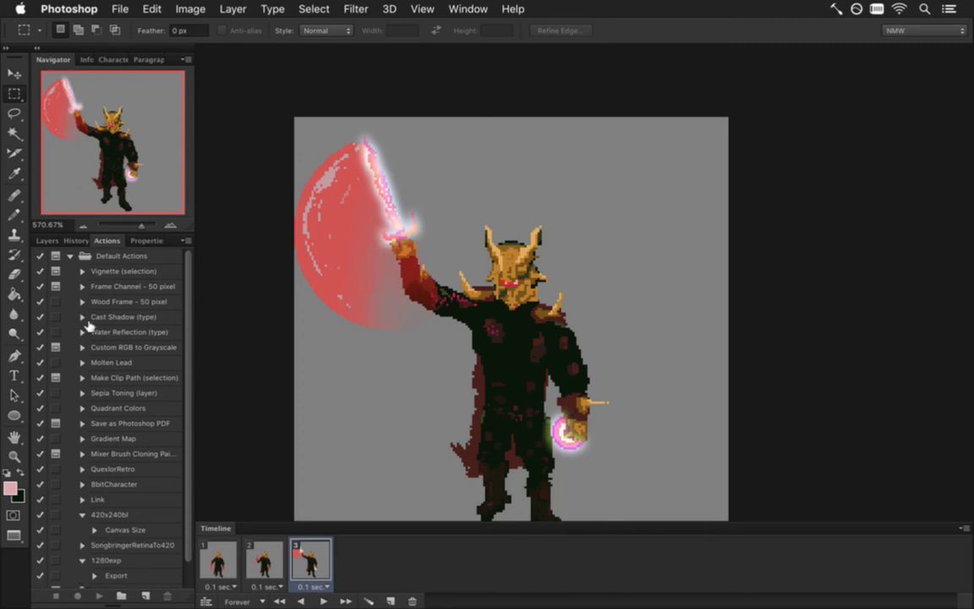
pyautogui.click(71, 256)
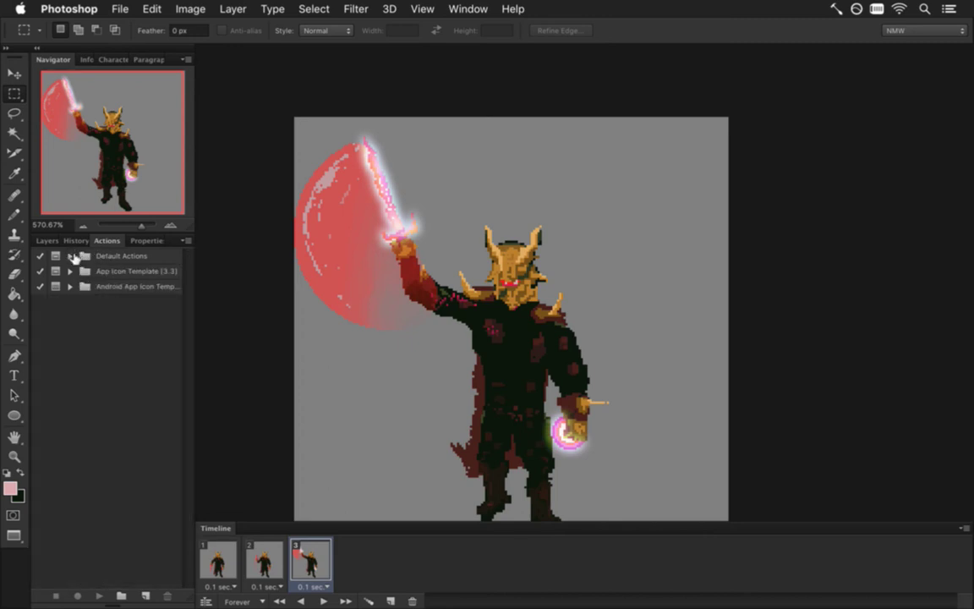
pyautogui.click(83, 256)
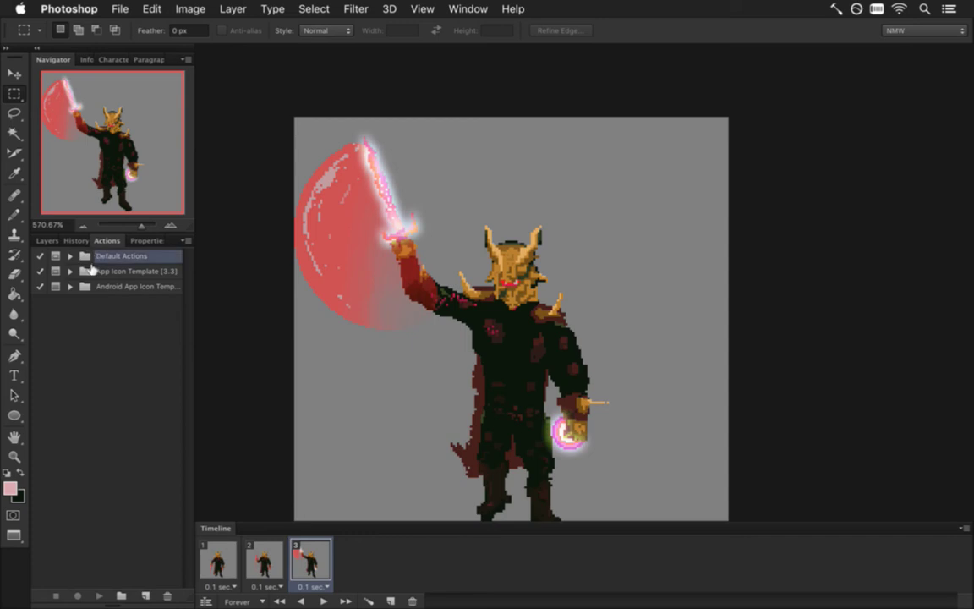
pyautogui.click(147, 596)
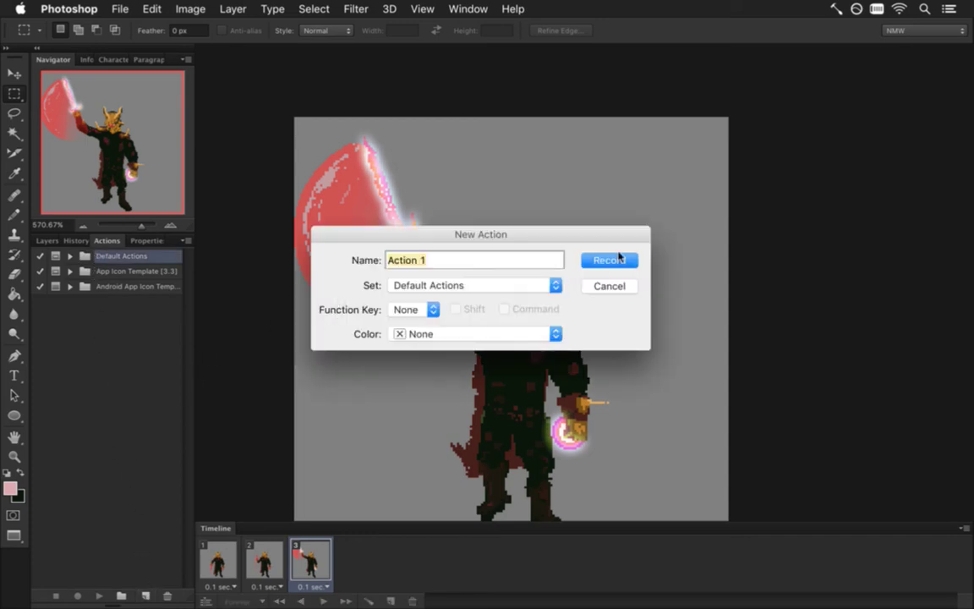
pyautogui.click(522, 285)
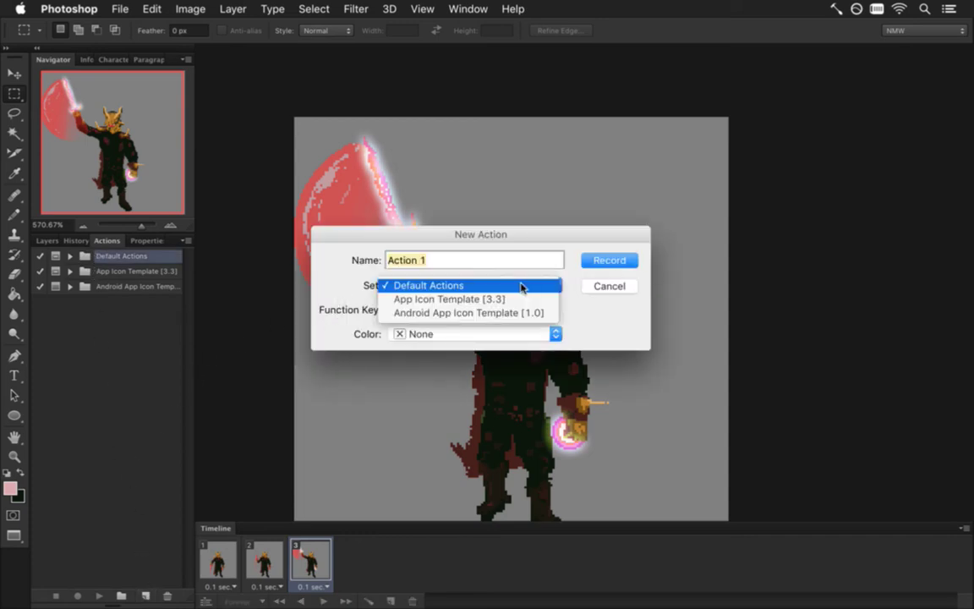
pyautogui.click(585, 315)
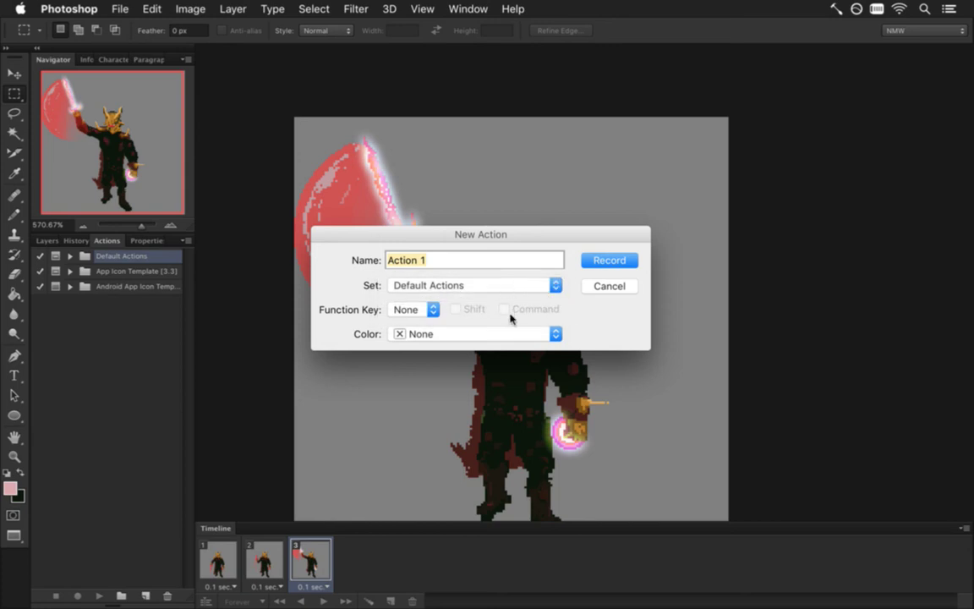
pyautogui.click(609, 287)
pyautogui.click(71, 255)
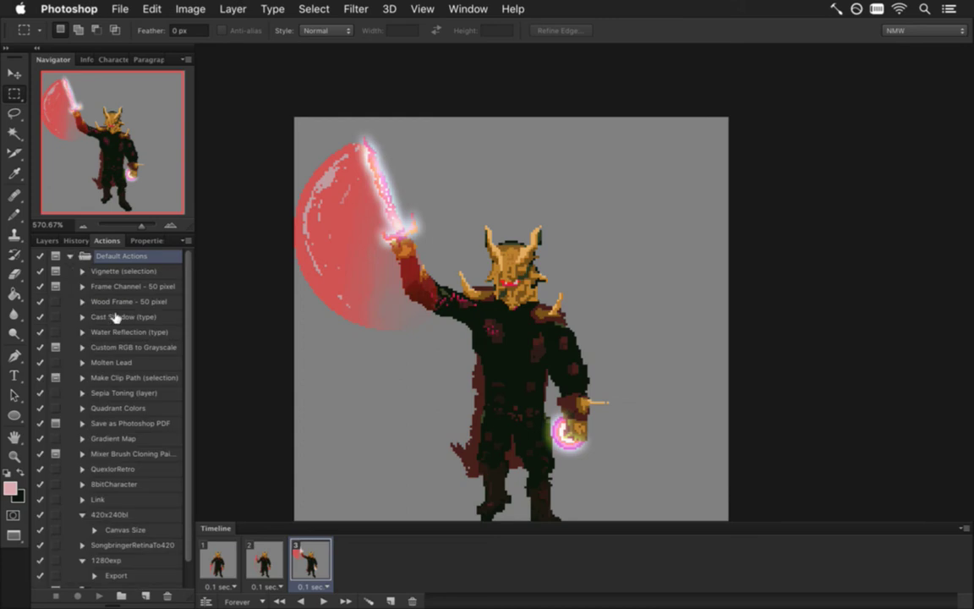
# Step: Create a new action named Metatron Light in the Default Actions set and start recording it
pyautogui.scroll(-2, 190, 461)
pyautogui.click(109, 534)
pyautogui.click(82, 534)
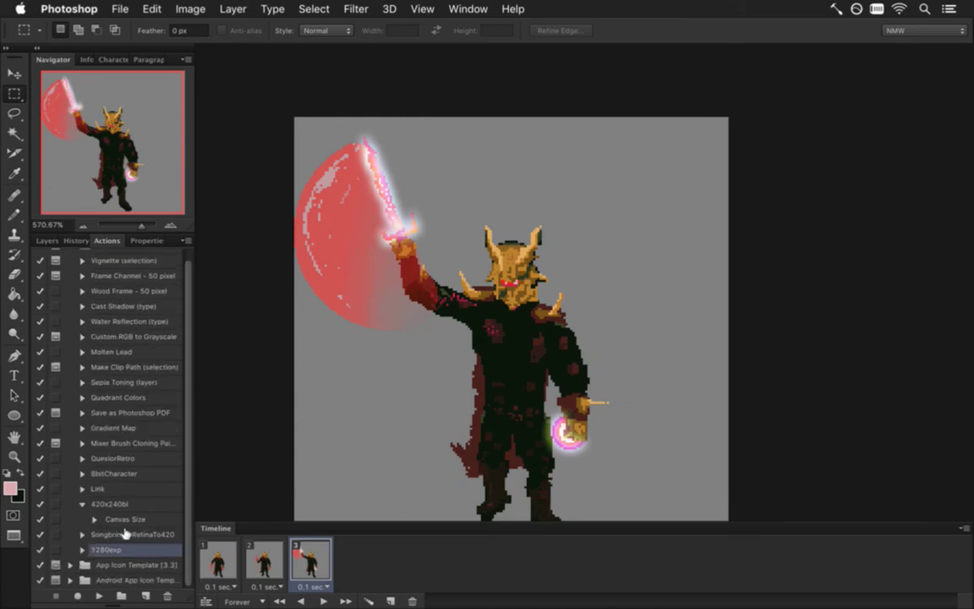
pyautogui.click(145, 595)
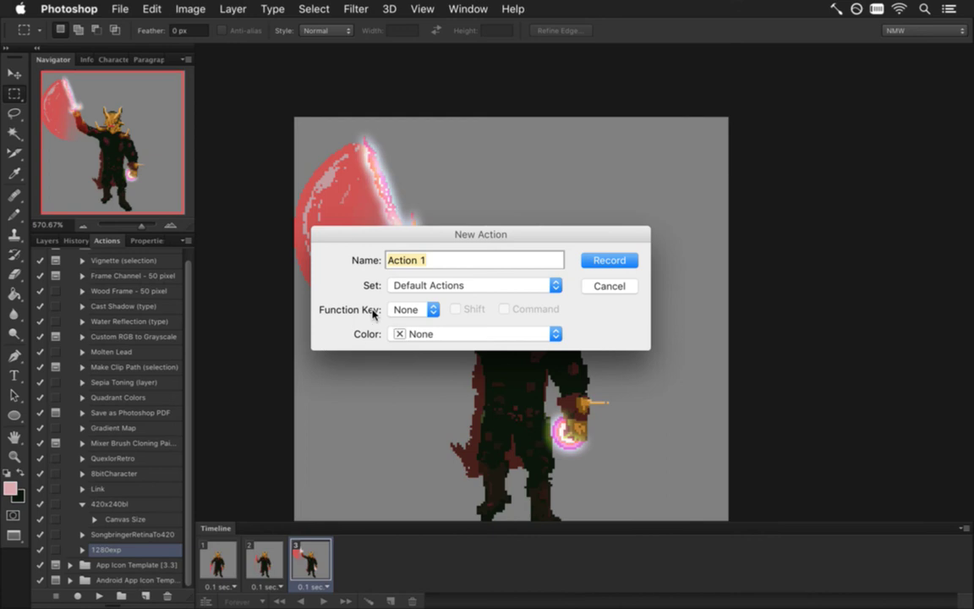
pyautogui.write('Metatr')
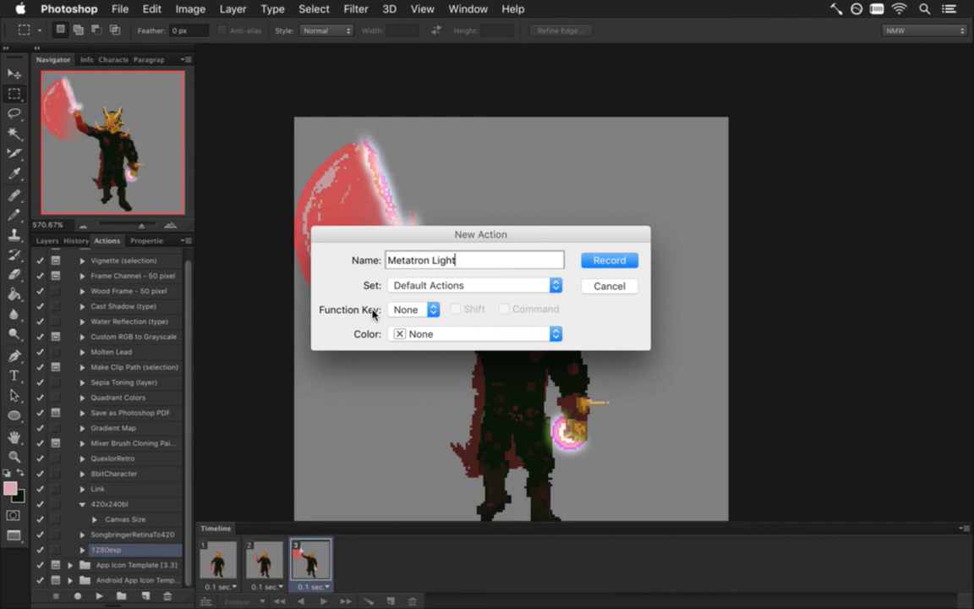
pyautogui.press('Return')
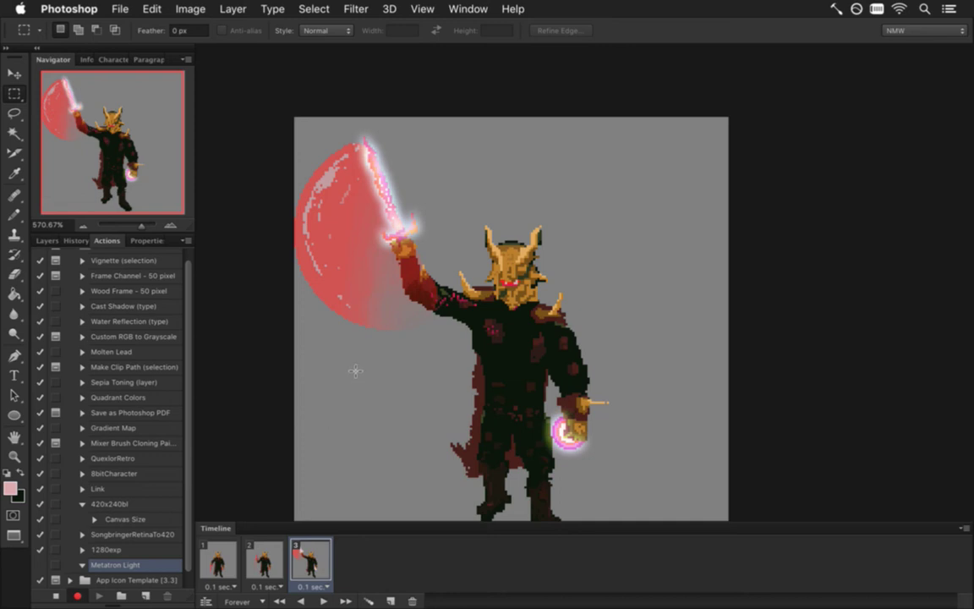
# Step: Try recording a Gaussian Blur on Layer 10 in the Metatron Light action, and delete the recorded commands
pyautogui.press('super+f')
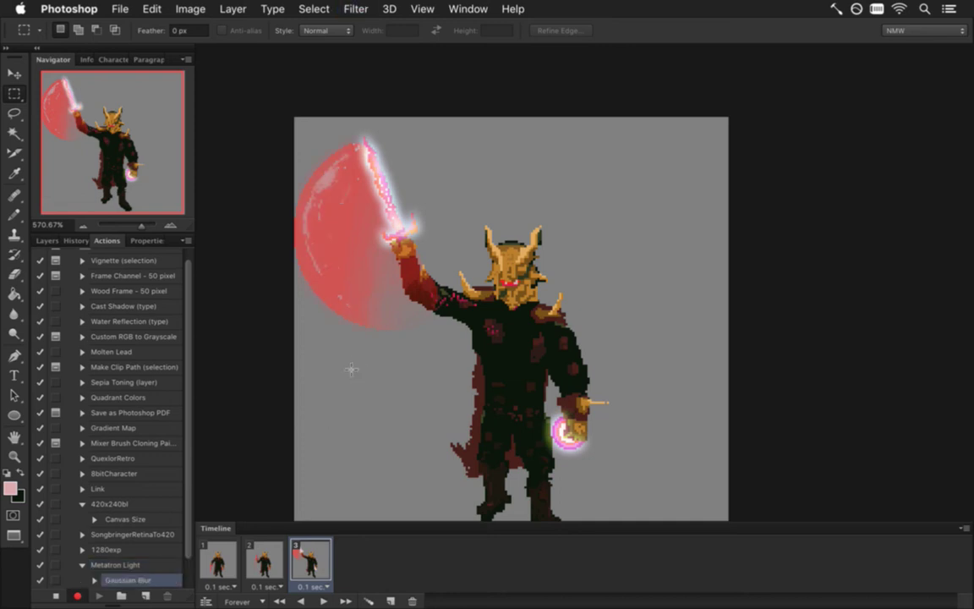
pyautogui.scroll(-2, 188, 456)
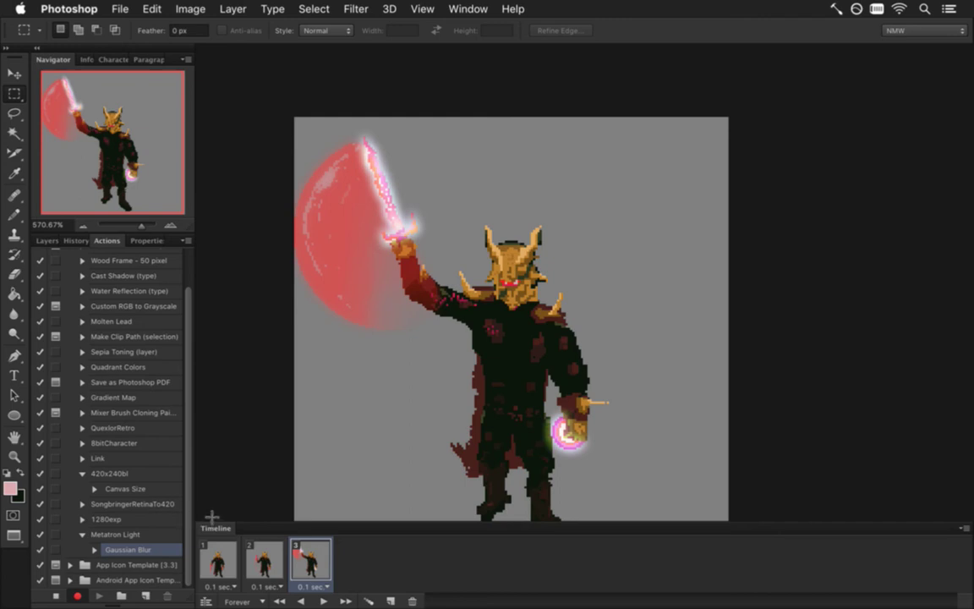
pyautogui.click(46, 243)
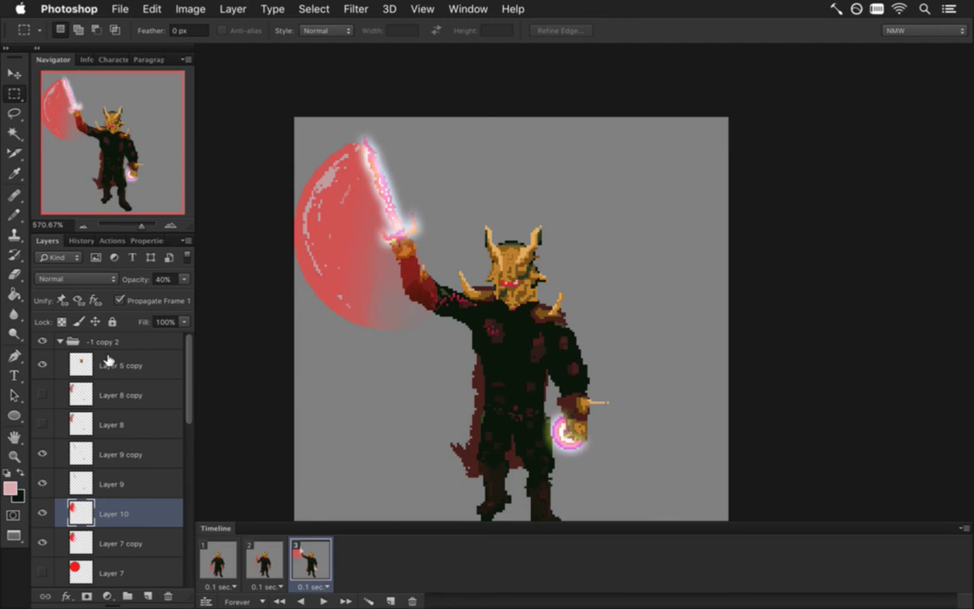
pyautogui.click(106, 241)
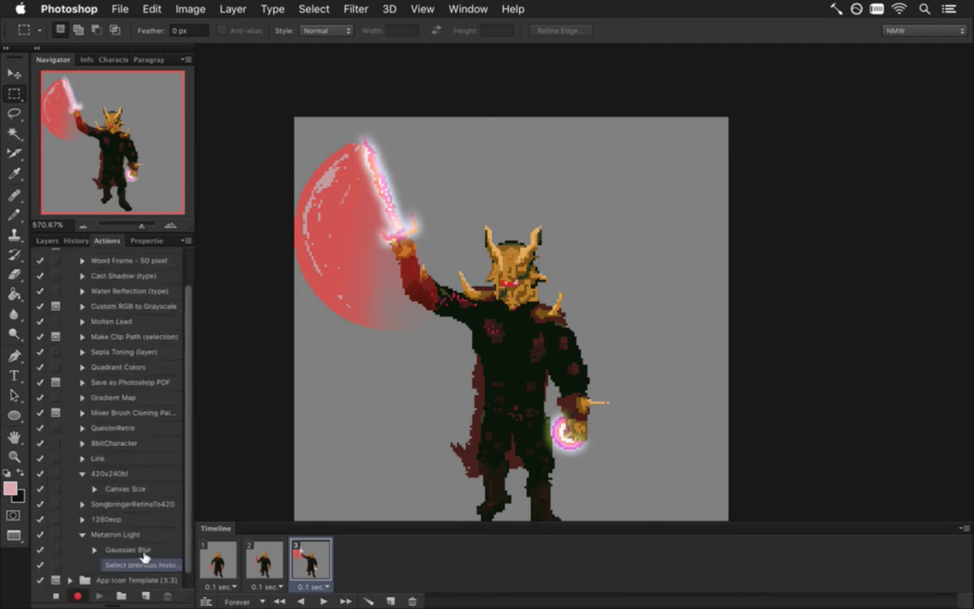
pyautogui.click(55, 596)
pyautogui.click(168, 596)
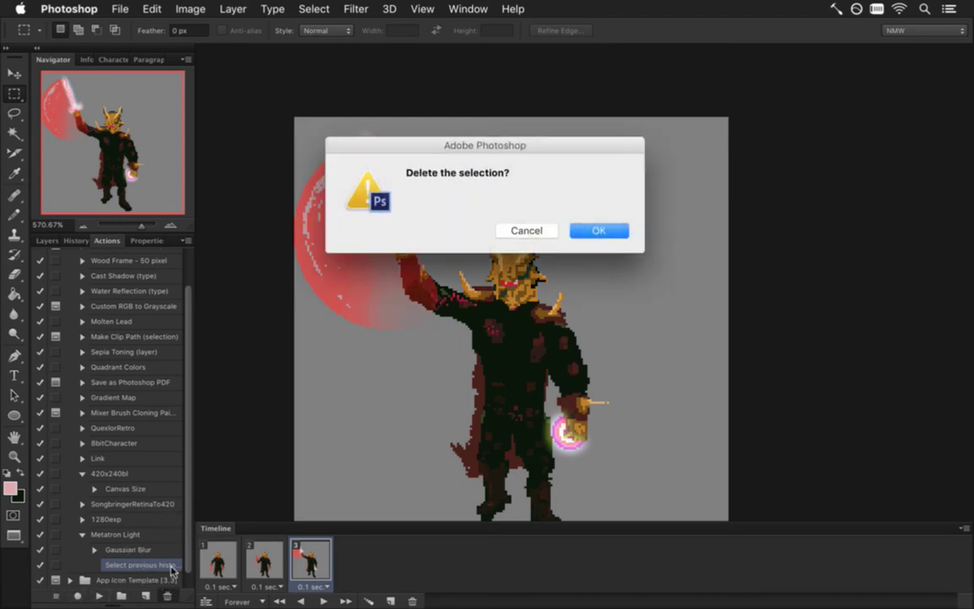
pyautogui.press('Return')
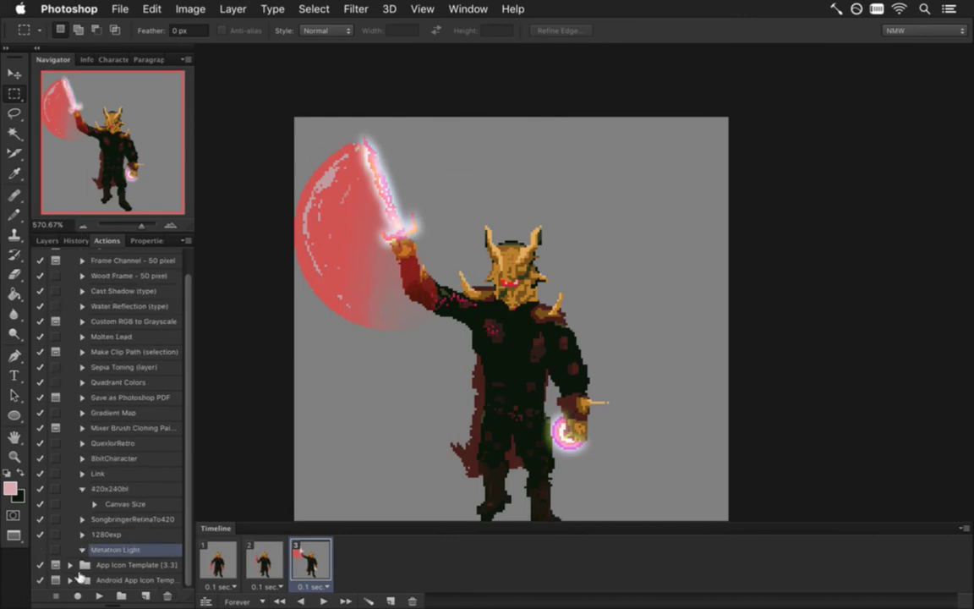
pyautogui.click(48, 241)
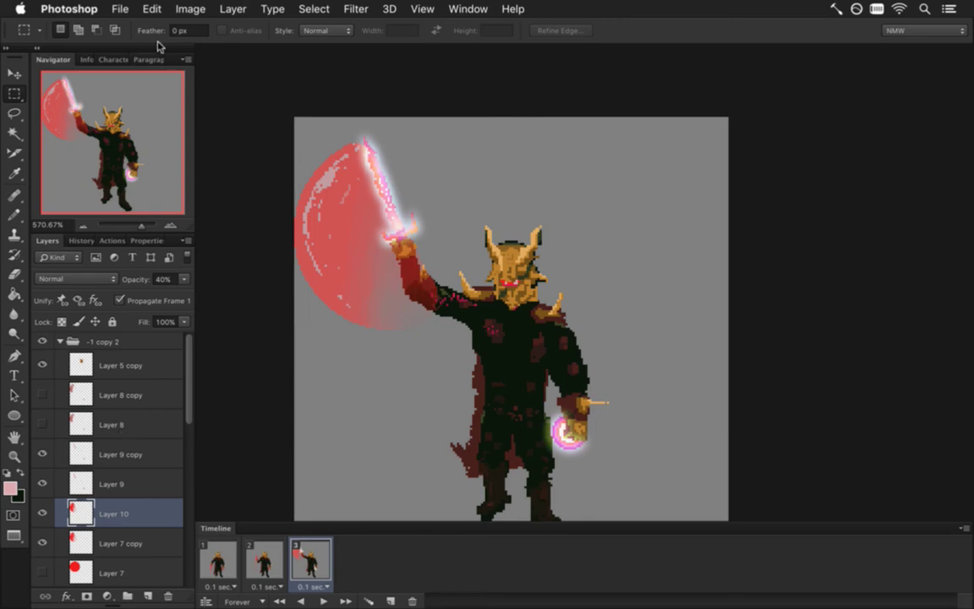
pyautogui.click(152, 8)
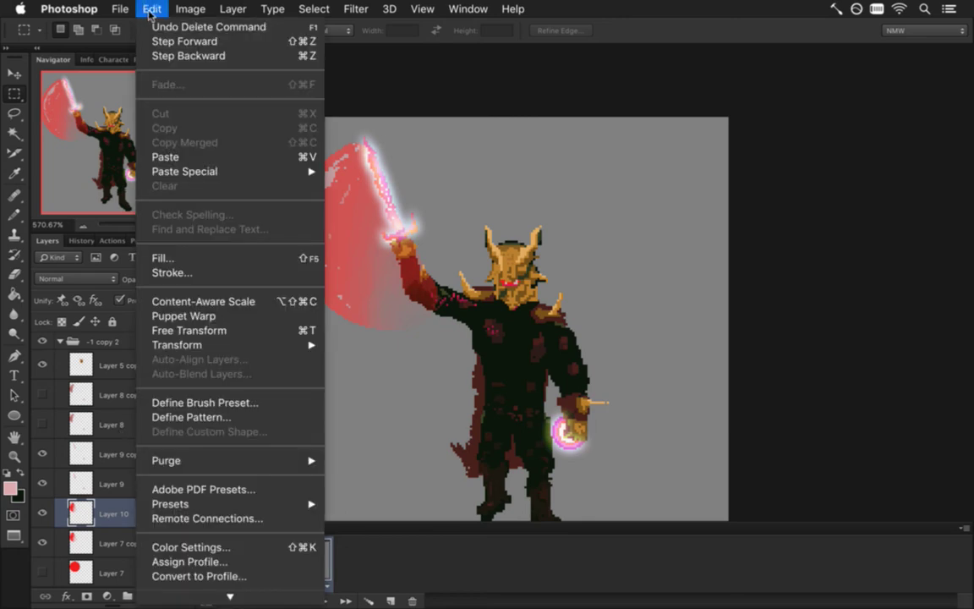
pyautogui.click(233, 9)
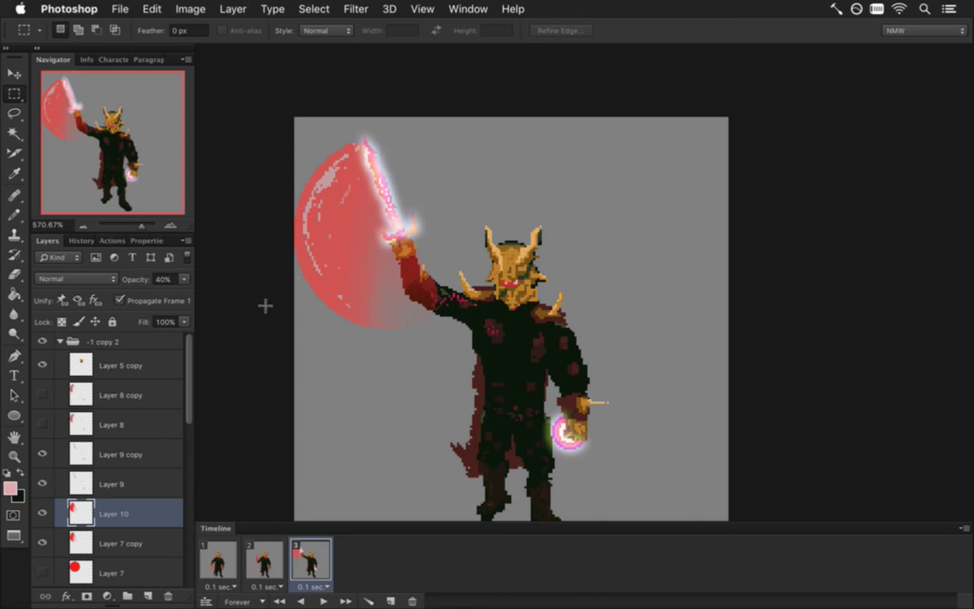
pyautogui.click(106, 240)
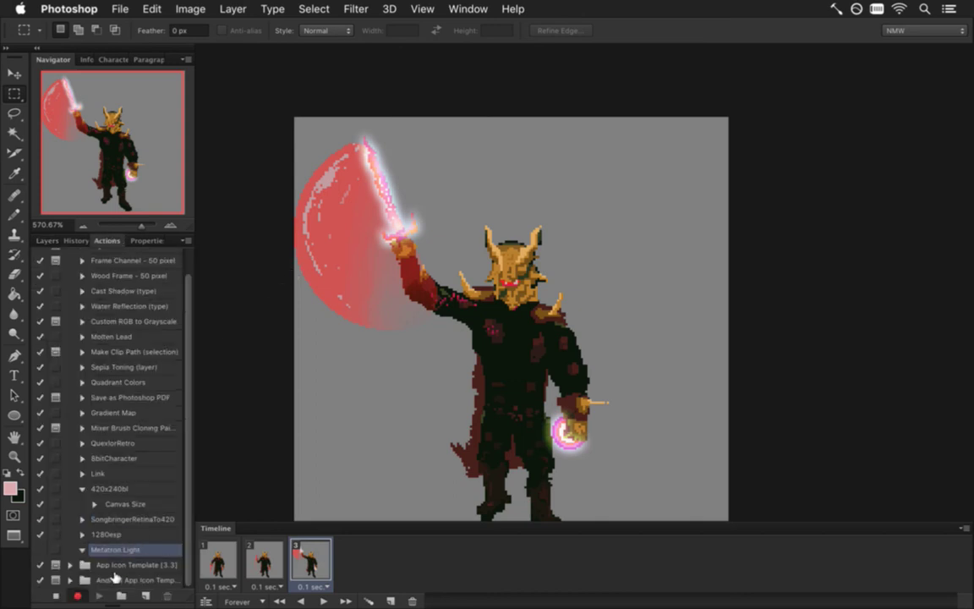
pyautogui.click(55, 596)
# Step: Select the whole canvas on Layer 10, turn Propagate Frame 1 off, and restart recording the Metatron Light action
pyautogui.click(47, 240)
pyautogui.press('super+a')
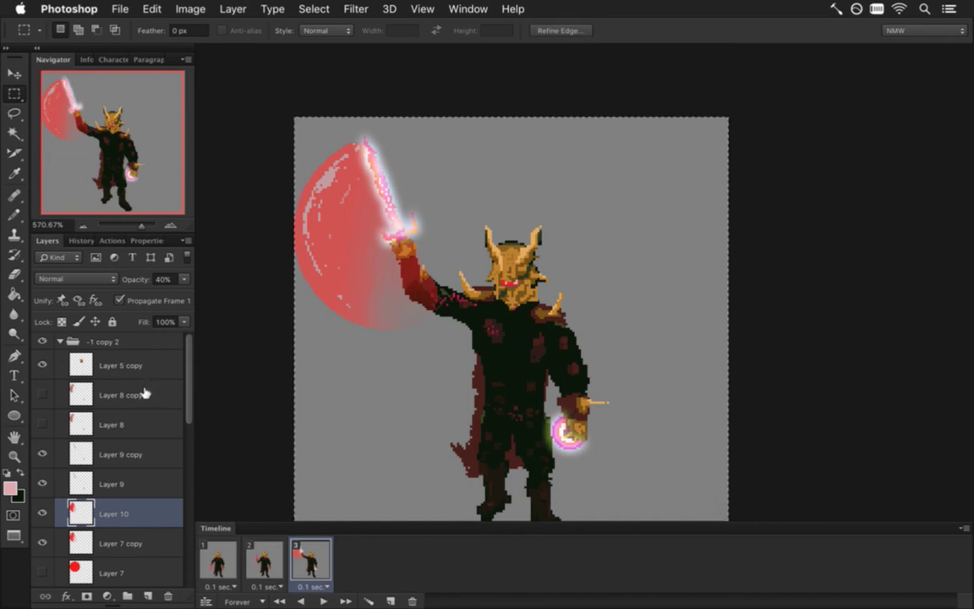
pyautogui.click(119, 300)
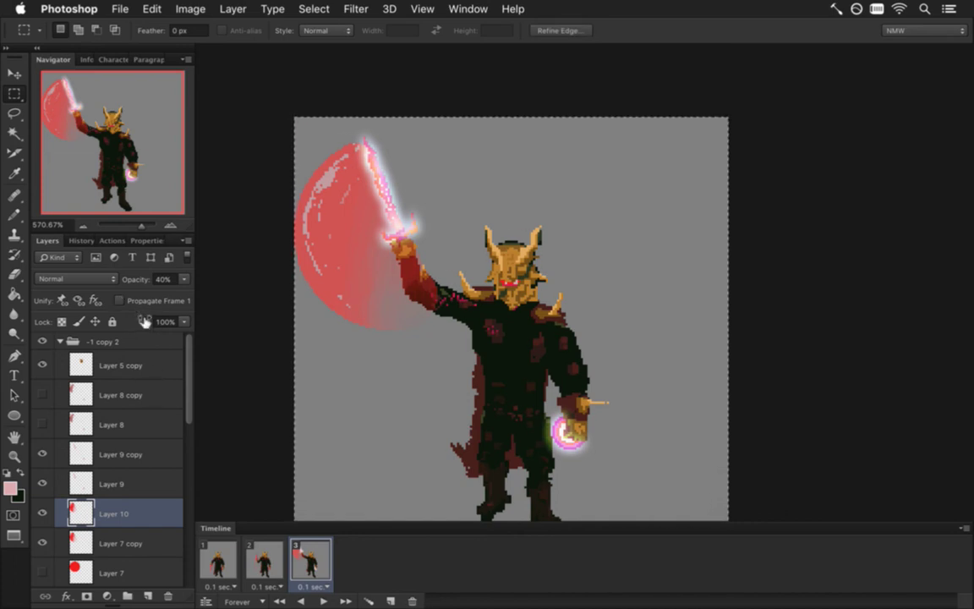
pyautogui.click(112, 240)
pyautogui.click(77, 595)
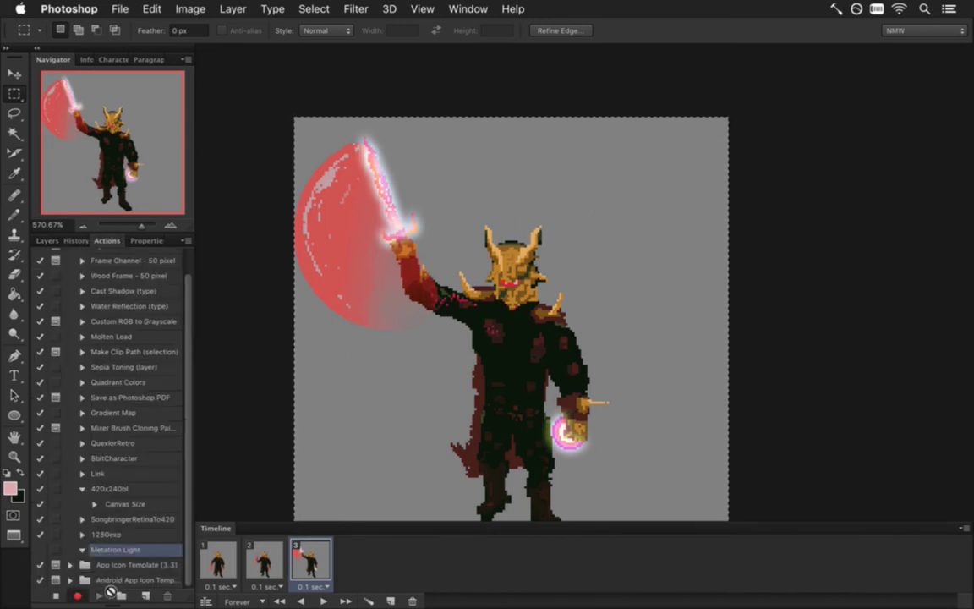
# Step: Copy the selected content of Layer 10 as the first recorded command of the Metatron Light action
pyautogui.click(47, 241)
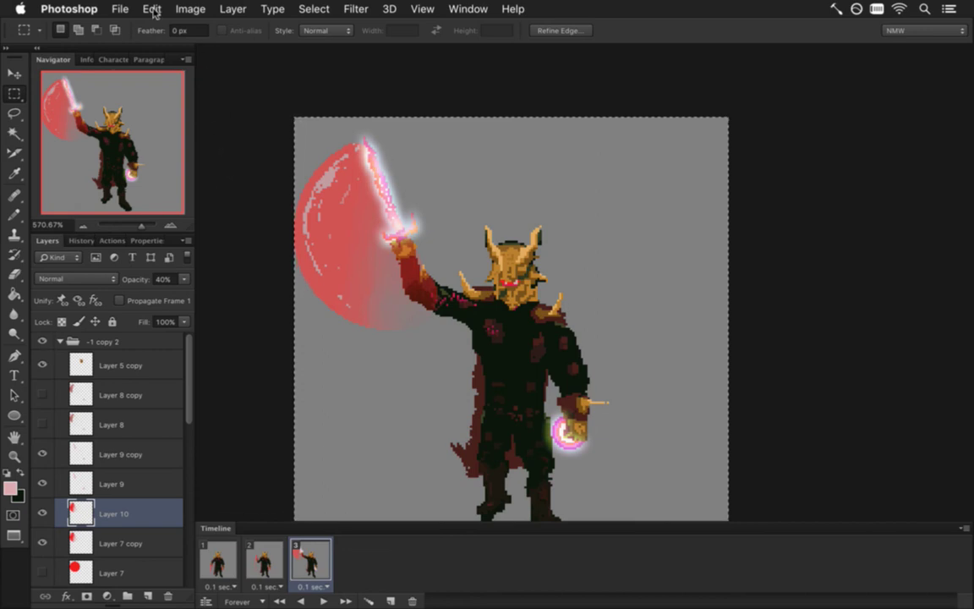
pyautogui.click(154, 10)
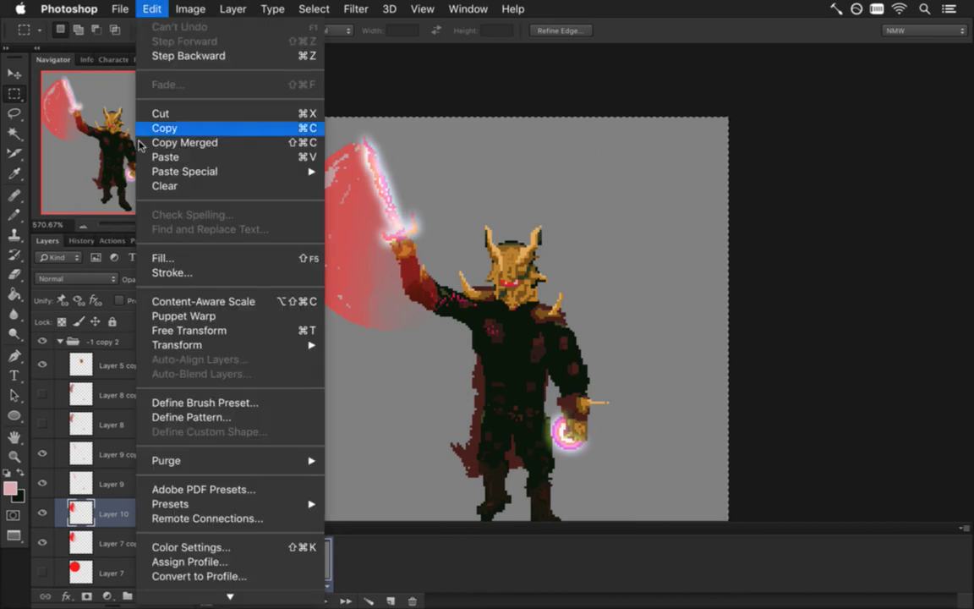
# Step: Copy the merged artwork of frame 3, paste it as a new layer above Layer 10 and set its blend mode to Divide
pyautogui.click(187, 144)
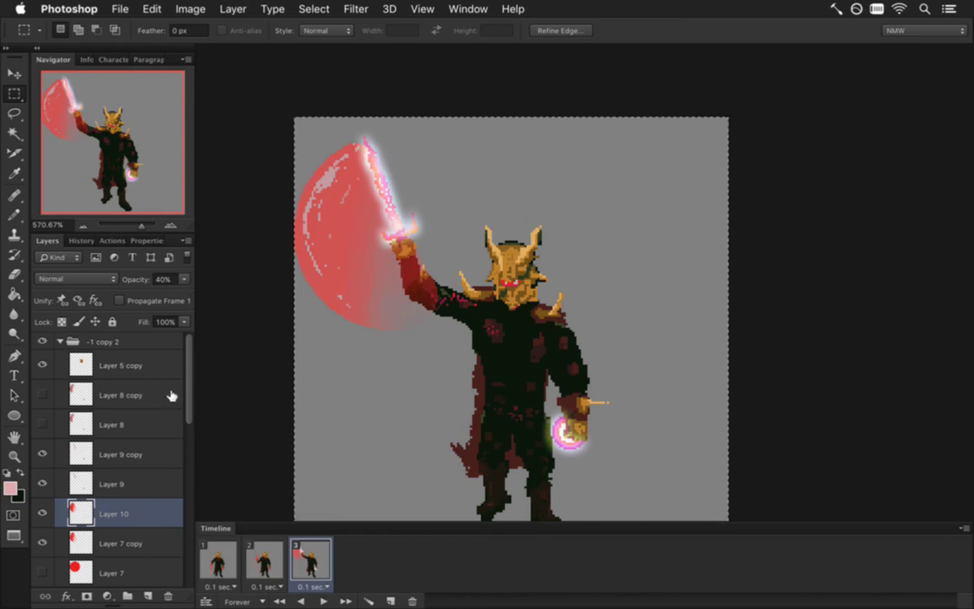
pyautogui.hotkey('ctrl', 'v')
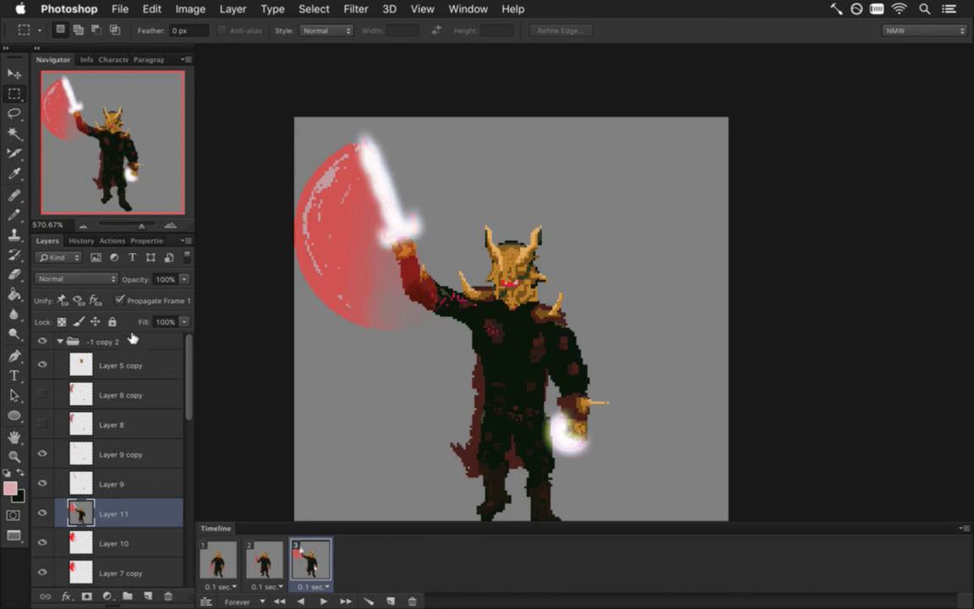
pyautogui.click(79, 281)
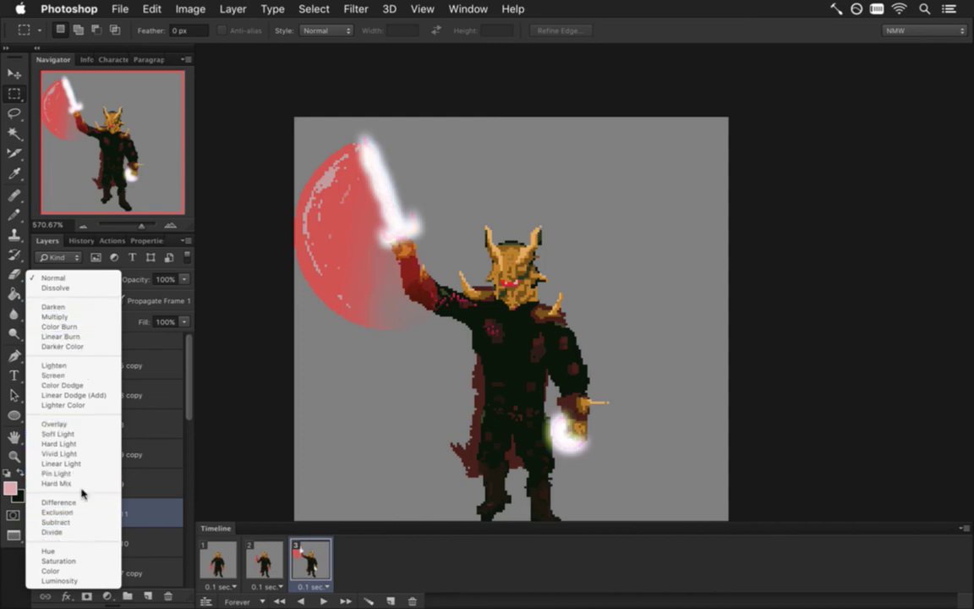
pyautogui.click(86, 531)
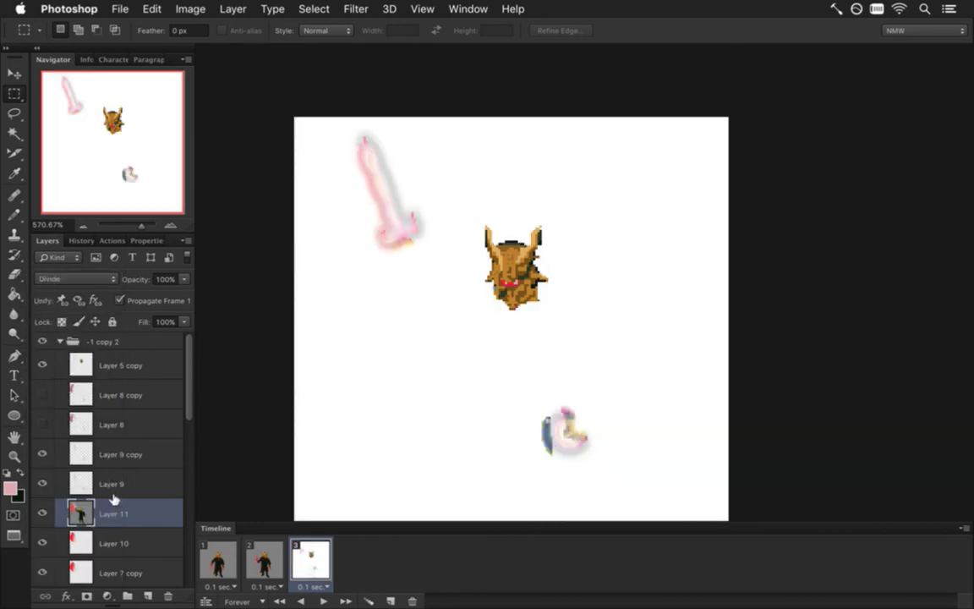
# Step: Duplicate the pasted layer with the copy in Linear Dodge (Add) mode, and stop recording the Metatron Light action
pyautogui.press('super+j')
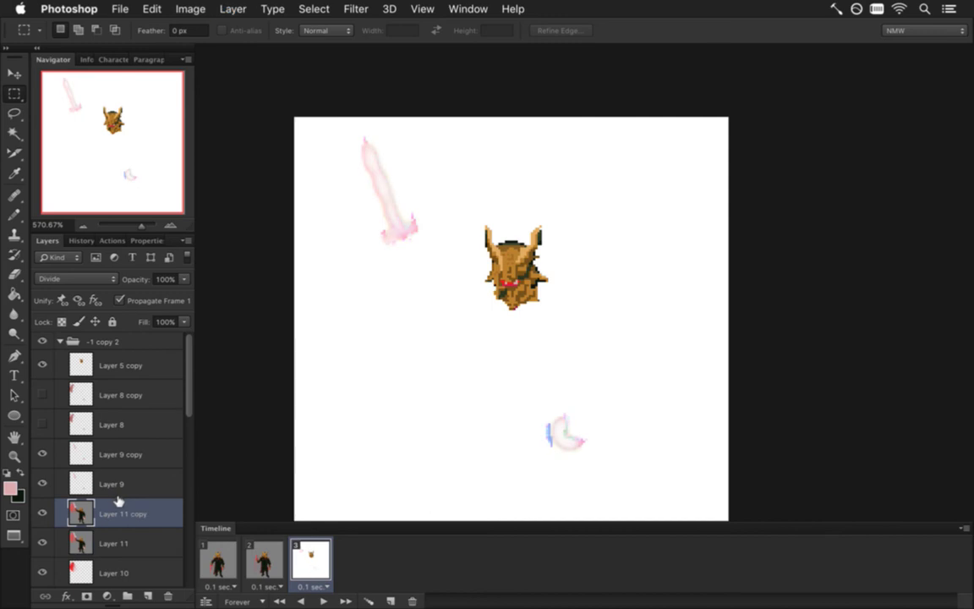
pyautogui.click(85, 281)
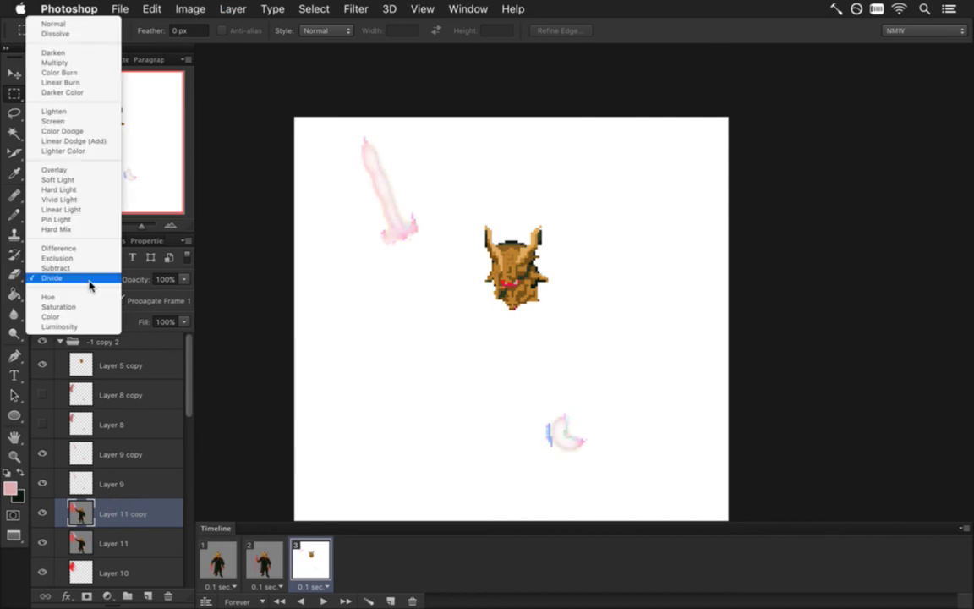
pyautogui.click(105, 144)
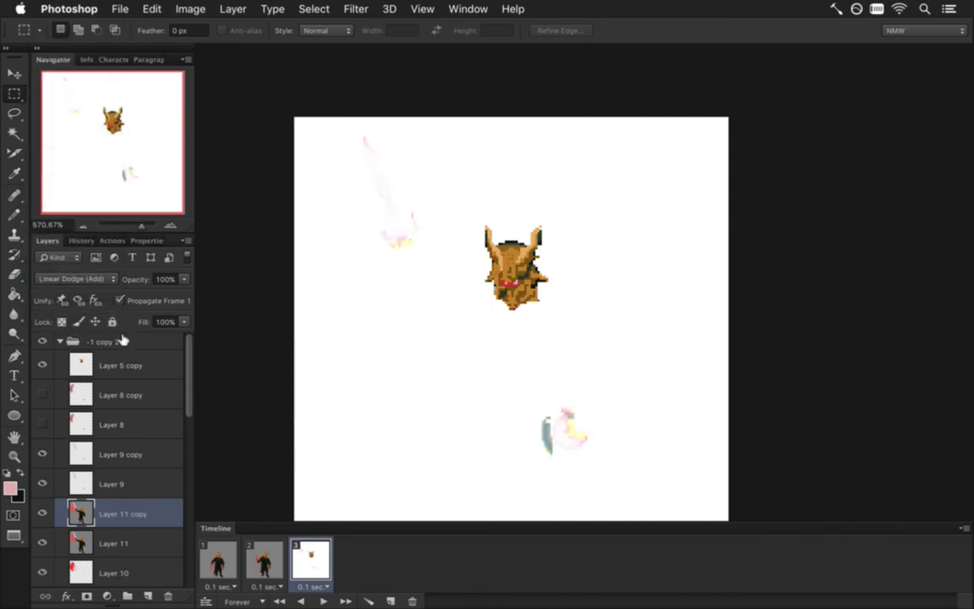
pyautogui.click(95, 239)
pyautogui.click(55, 595)
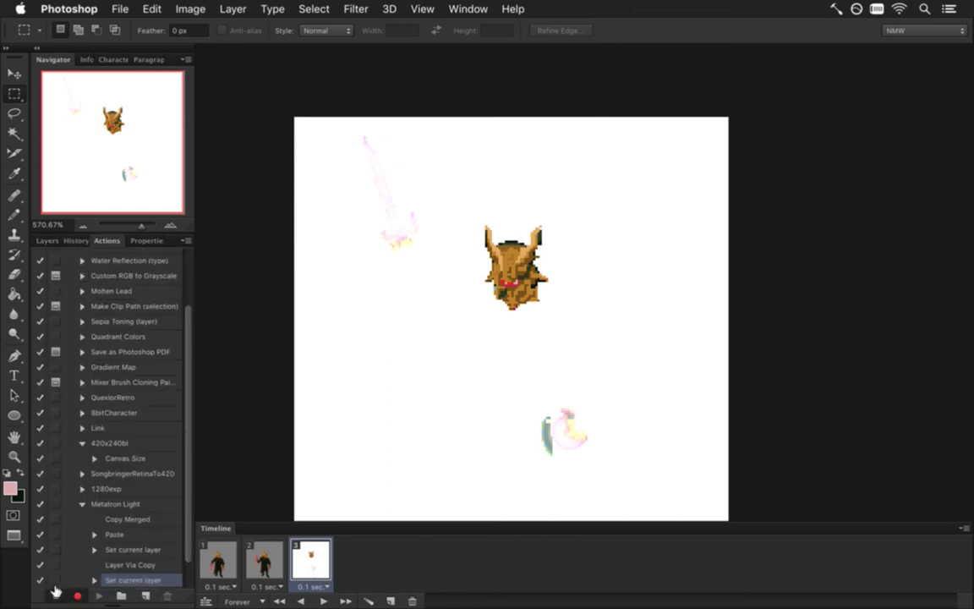
# Step: Expand the recorded steps of the Metatron Light action and examine their paste and blend mode settings
pyautogui.click(132, 515)
pyautogui.click(94, 534)
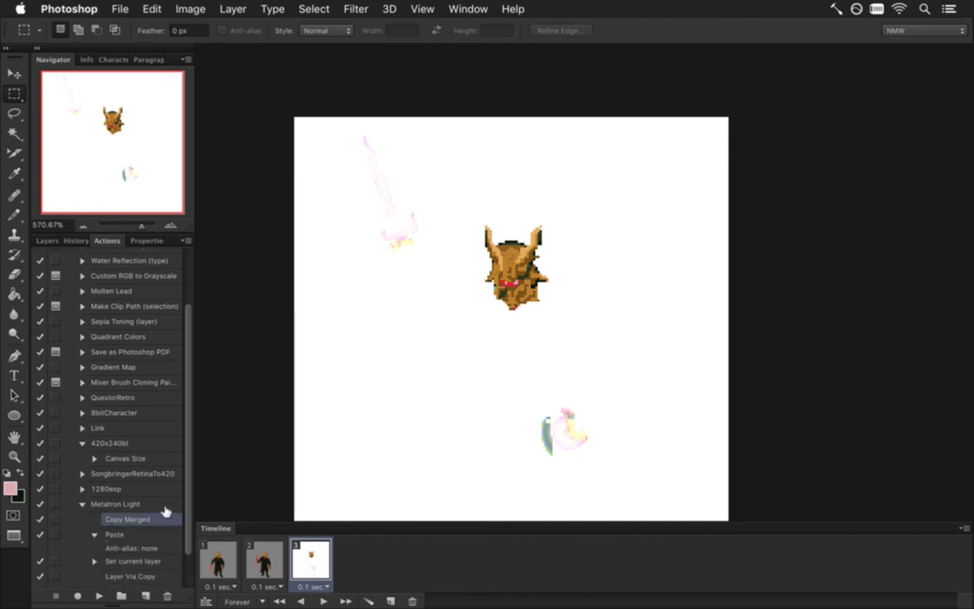
pyautogui.scroll(-3, 187, 498)
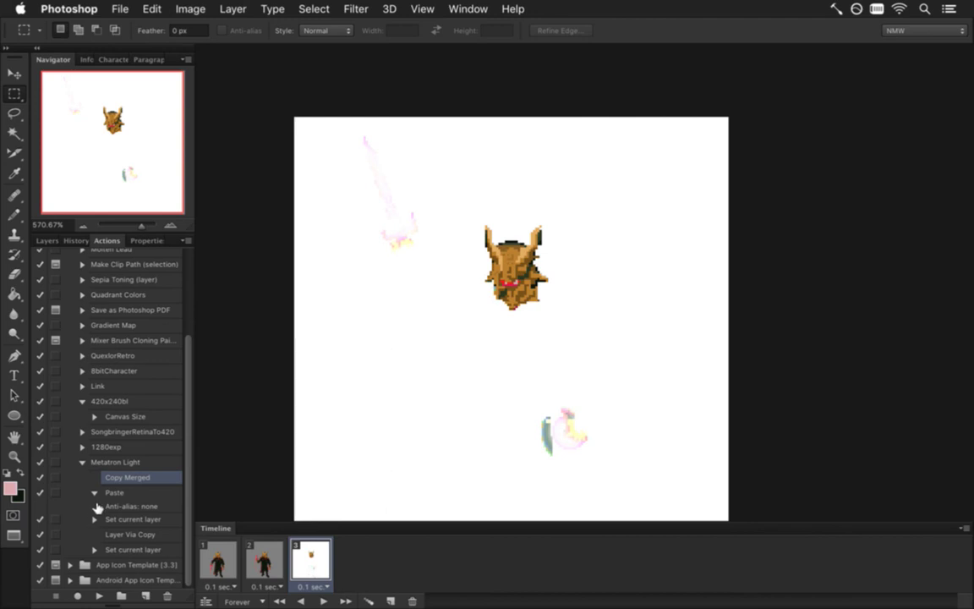
pyautogui.click(95, 517)
pyautogui.scroll(-2, 174, 507)
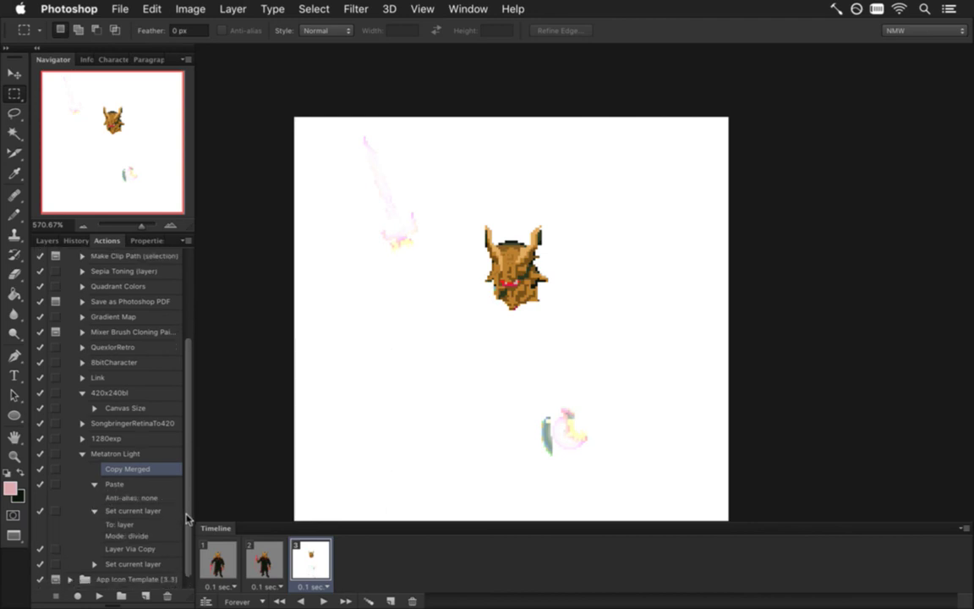
pyautogui.click(94, 549)
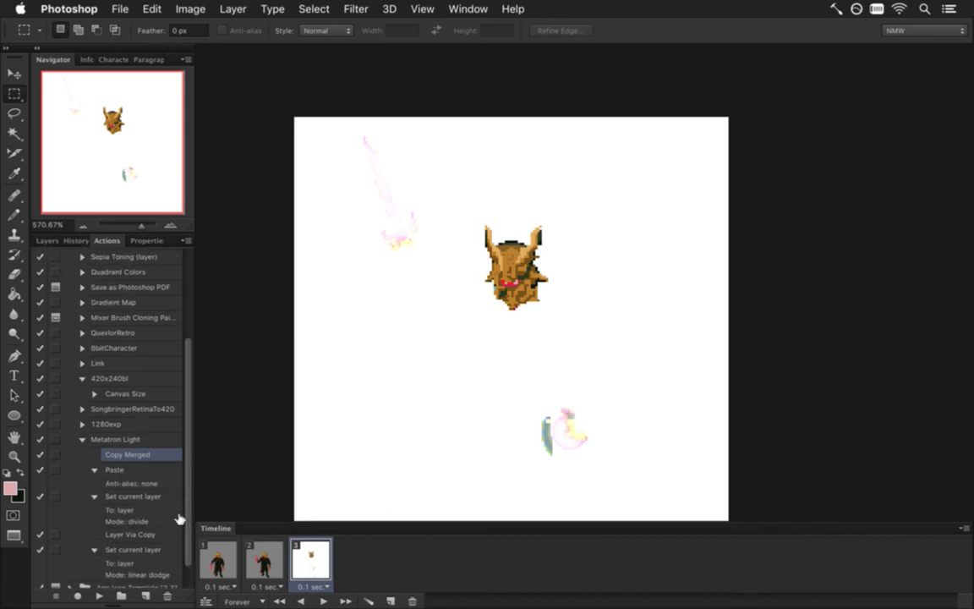
pyautogui.scroll(-2, 190, 526)
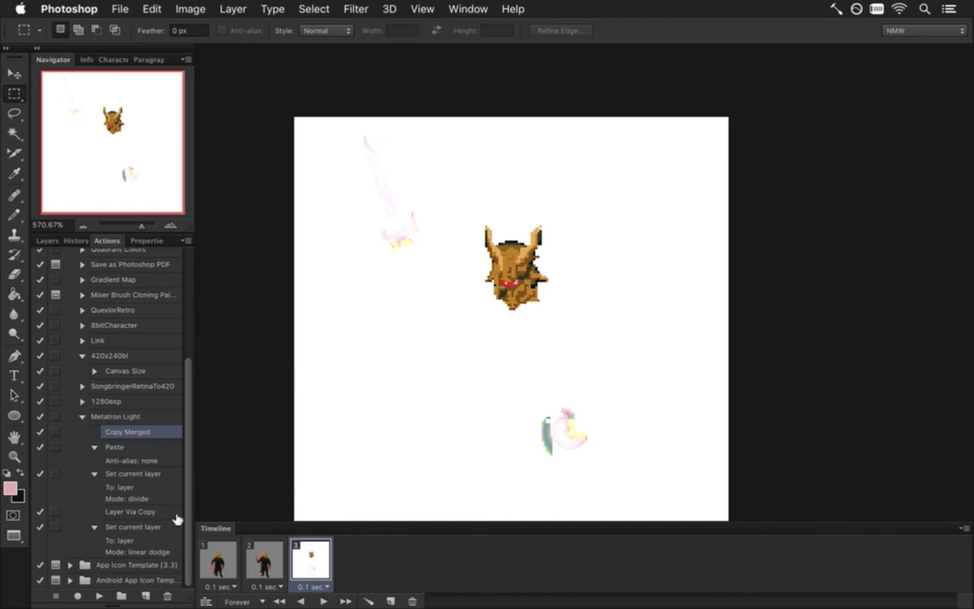
pyautogui.click(112, 416)
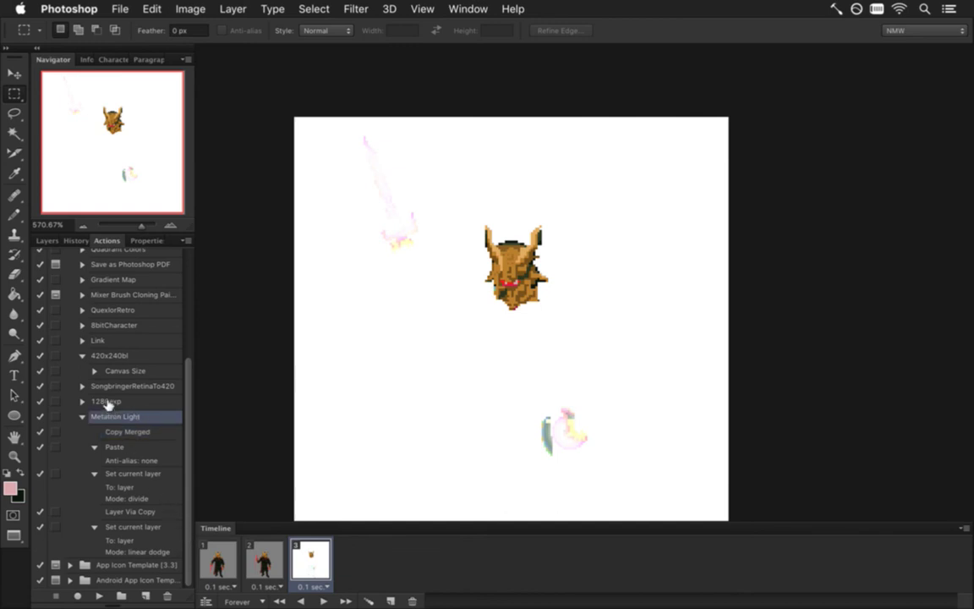
pyautogui.click(48, 241)
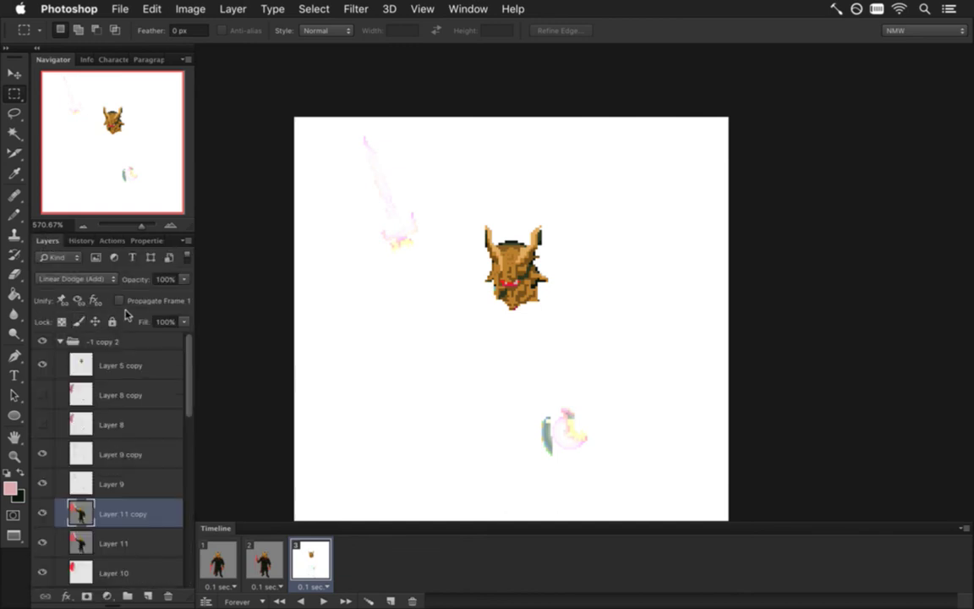
# Step: Assign function key F1 with the Command modifier to the Metatron Light action
pyautogui.click(112, 241)
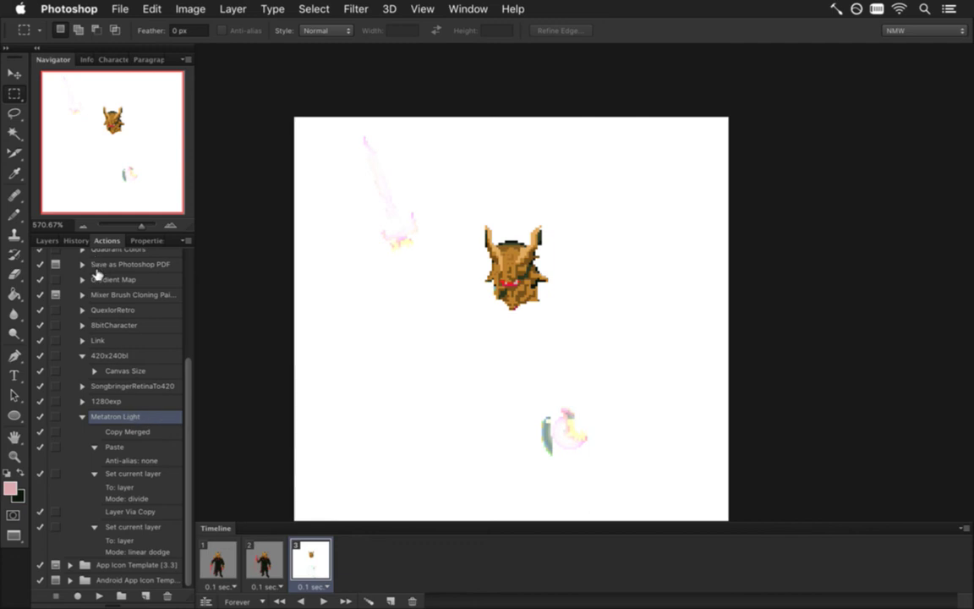
pyautogui.doubleClick(158, 416)
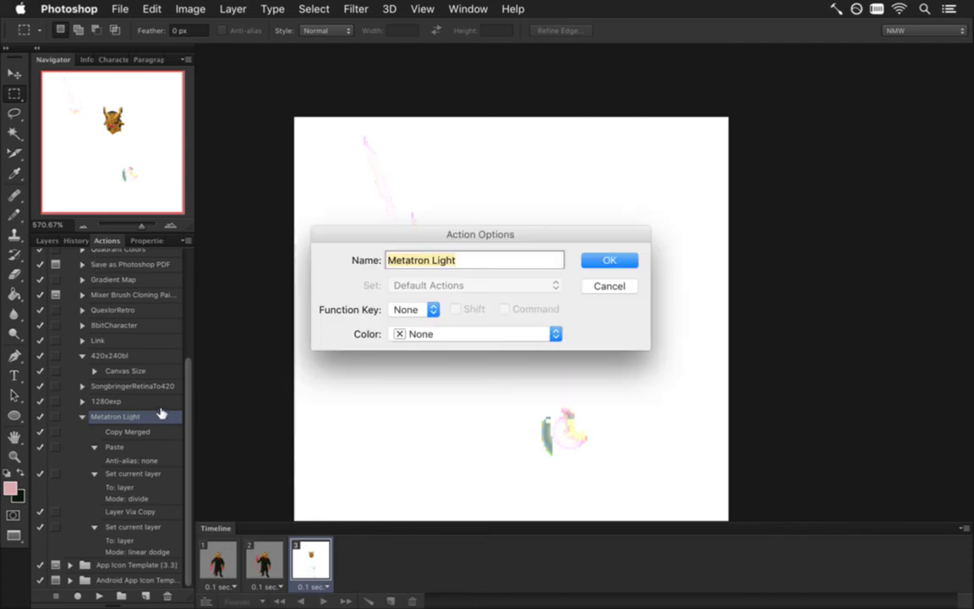
pyautogui.click(425, 311)
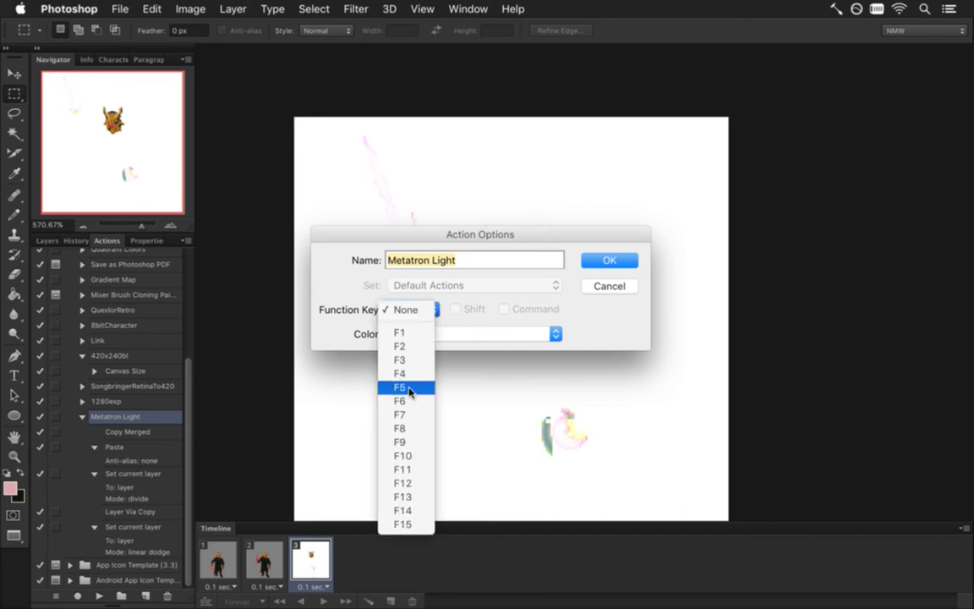
pyautogui.click(413, 333)
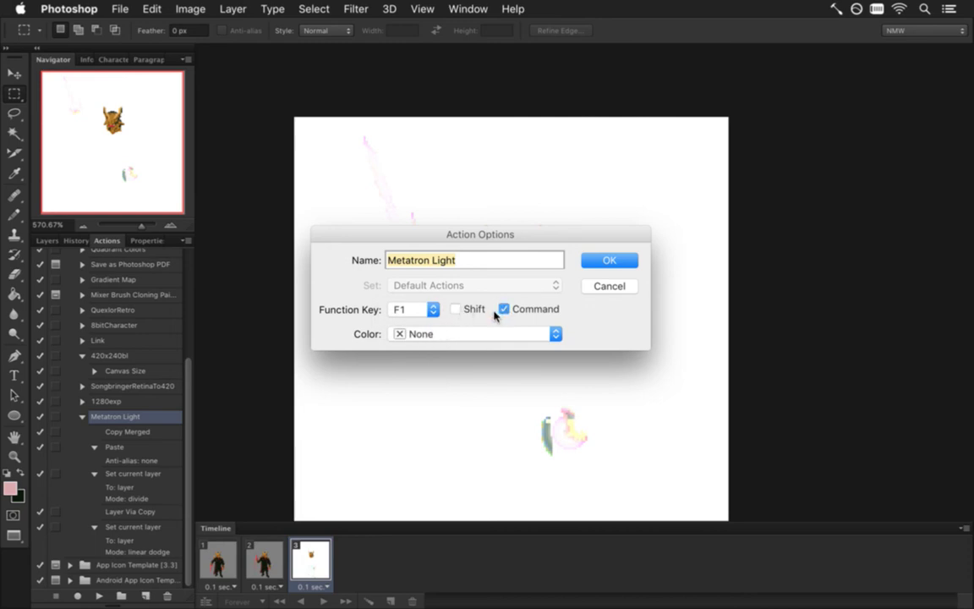
pyautogui.click(433, 309)
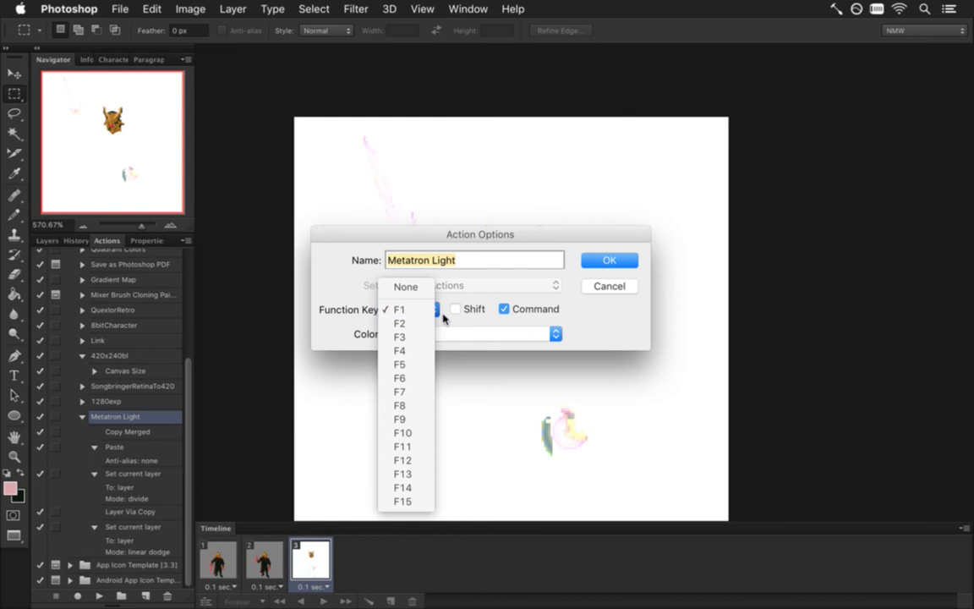
pyautogui.click(566, 314)
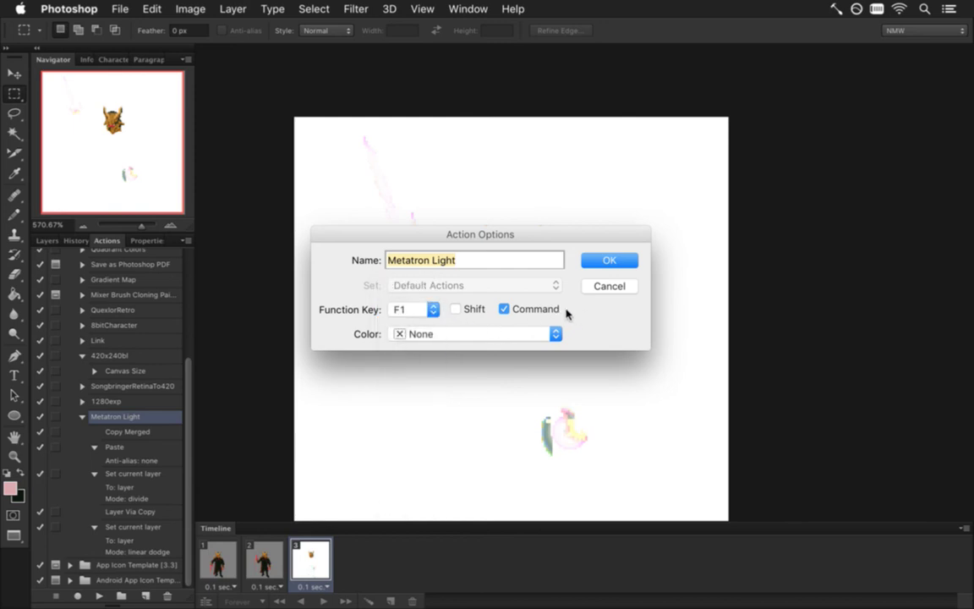
pyautogui.click(612, 261)
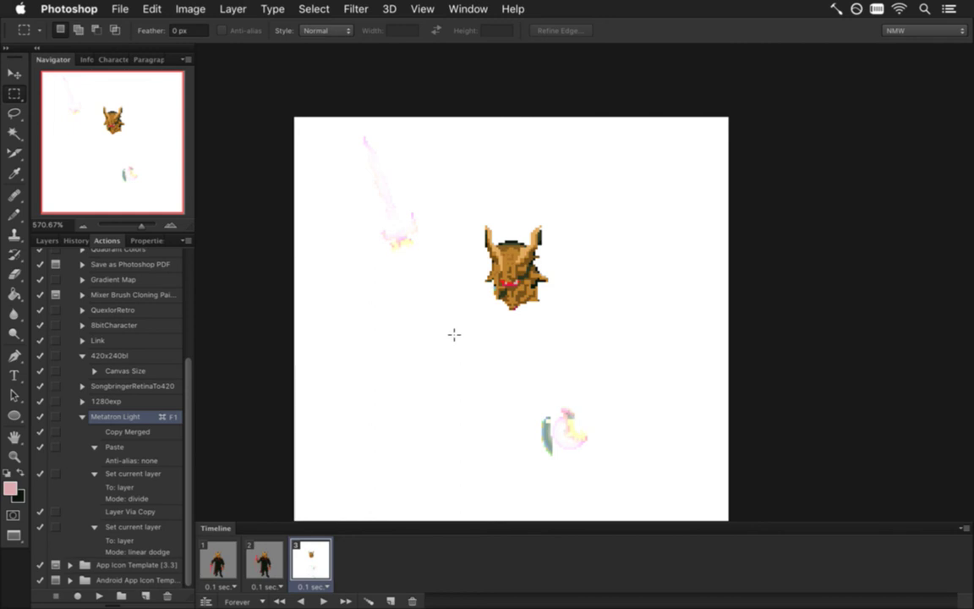
# Step: Delete the two merged layers used for recording the action, Layer 11 copy and Layer 11
pyautogui.click(47, 240)
pyautogui.moveTo(191, 392); pyautogui.dragTo(191, 435)
pyautogui.click(169, 595)
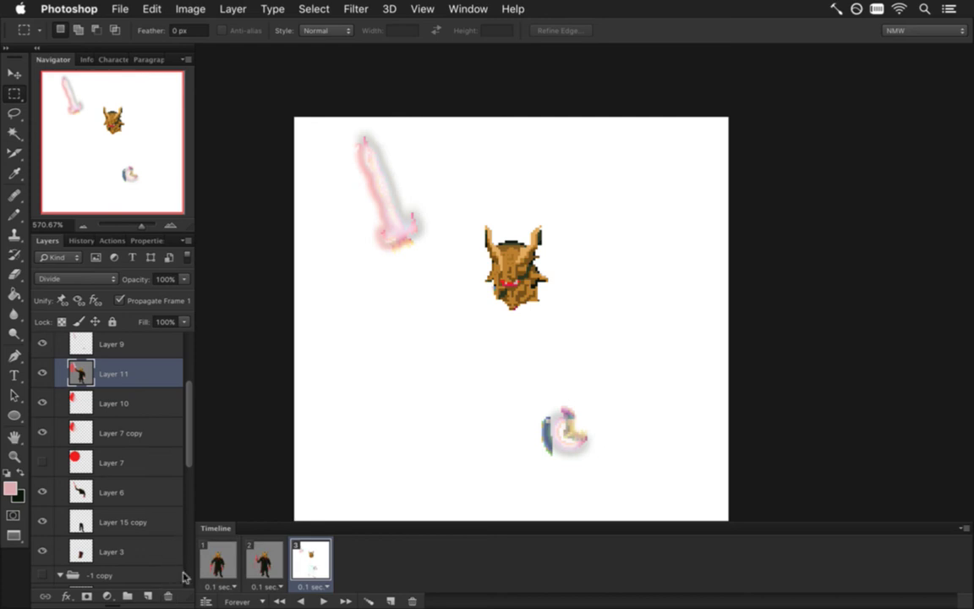
pyautogui.click(169, 595)
# Step: Try the Metatron Light action on a selection loaded from Layer 10's contents, and step back through its changes
pyautogui.keyDown('super'); pyautogui.click(83, 373); pyautogui.keyUp('super')
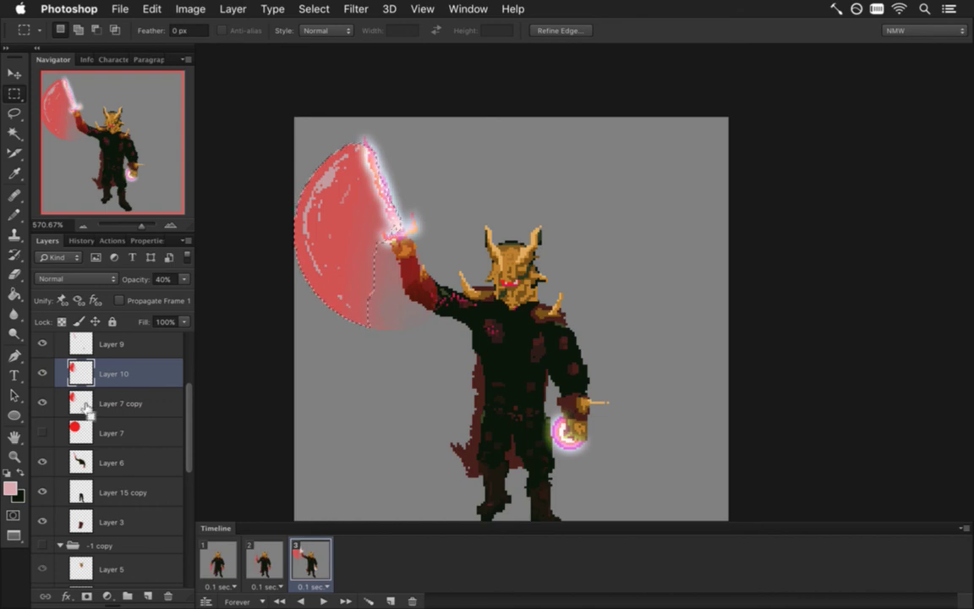
pyautogui.press('XF86MonBrightnessUp')
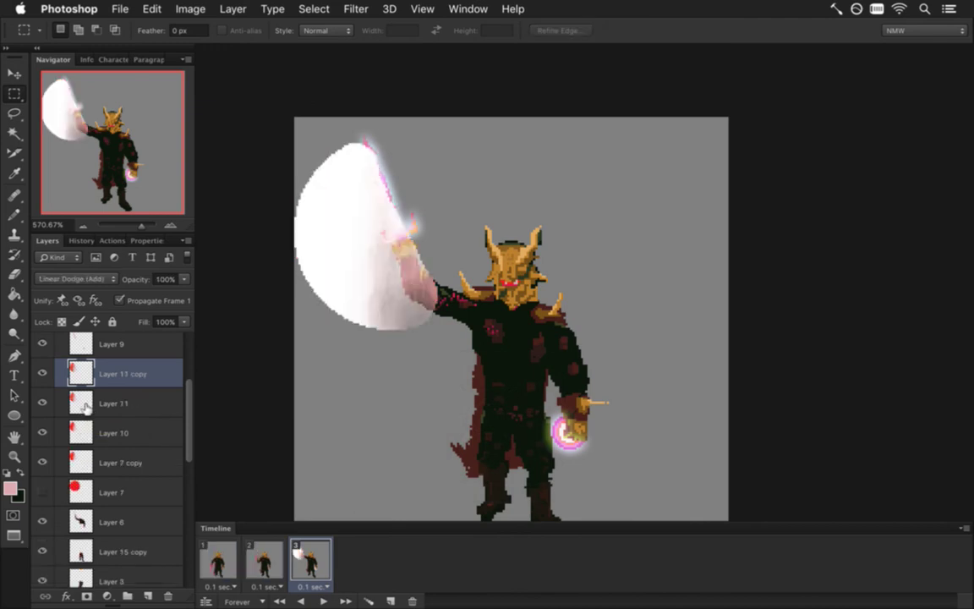
pyautogui.hotkey('shift', '+')
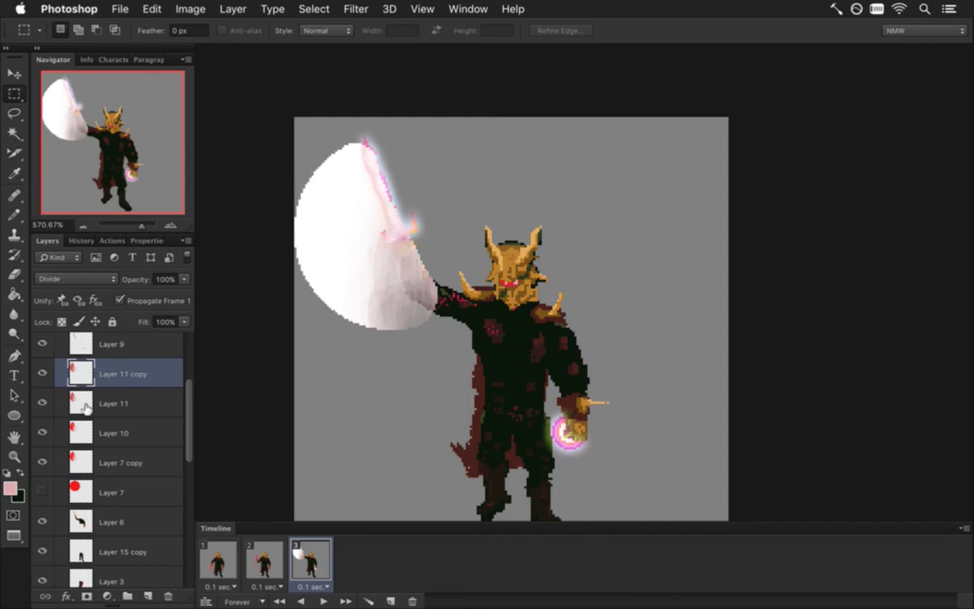
pyautogui.press('BackSpace')
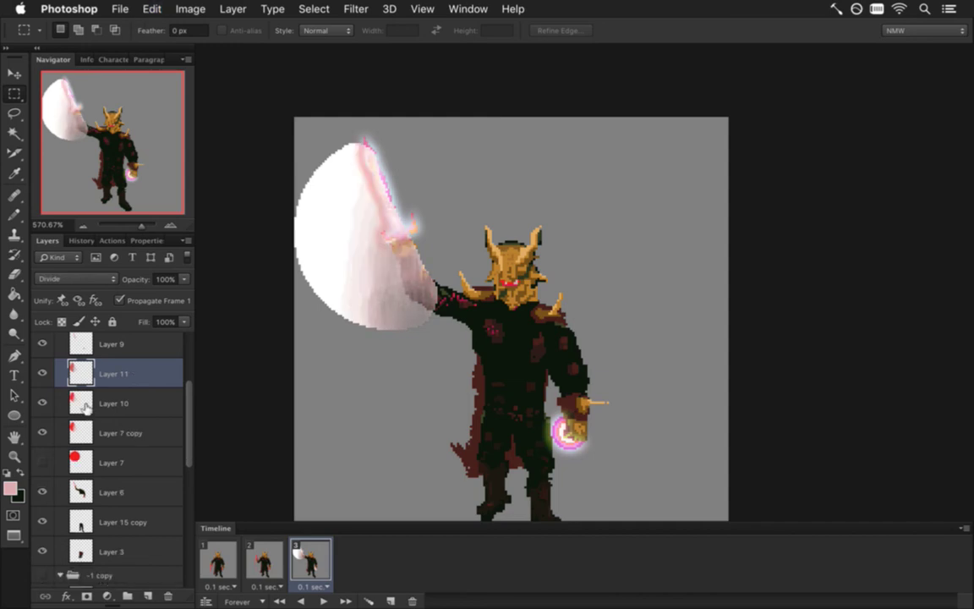
pyautogui.press('super+z')
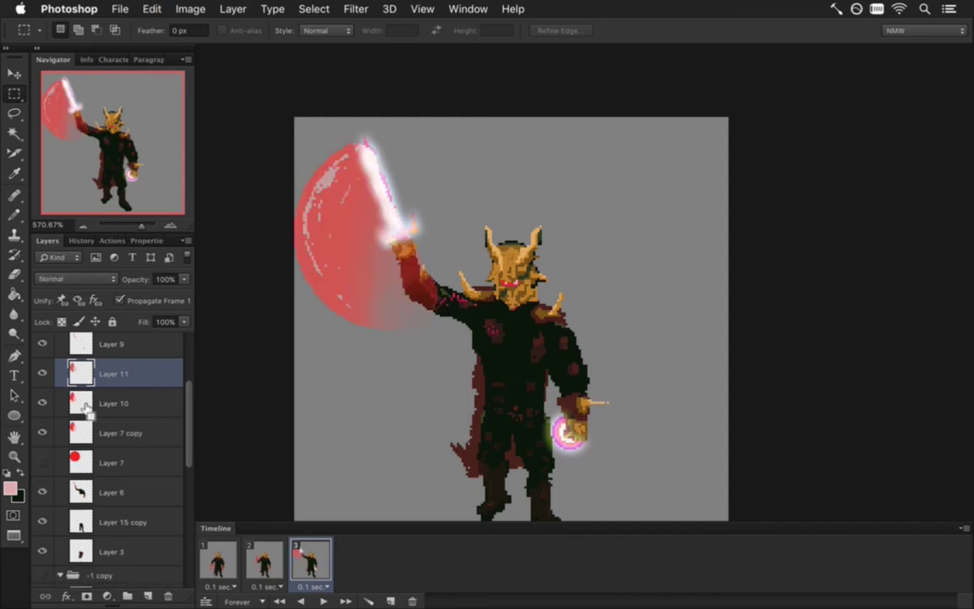
pyautogui.press('BackSpace')
pyautogui.keyDown('super'); pyautogui.click(86, 407); pyautogui.keyUp('super')
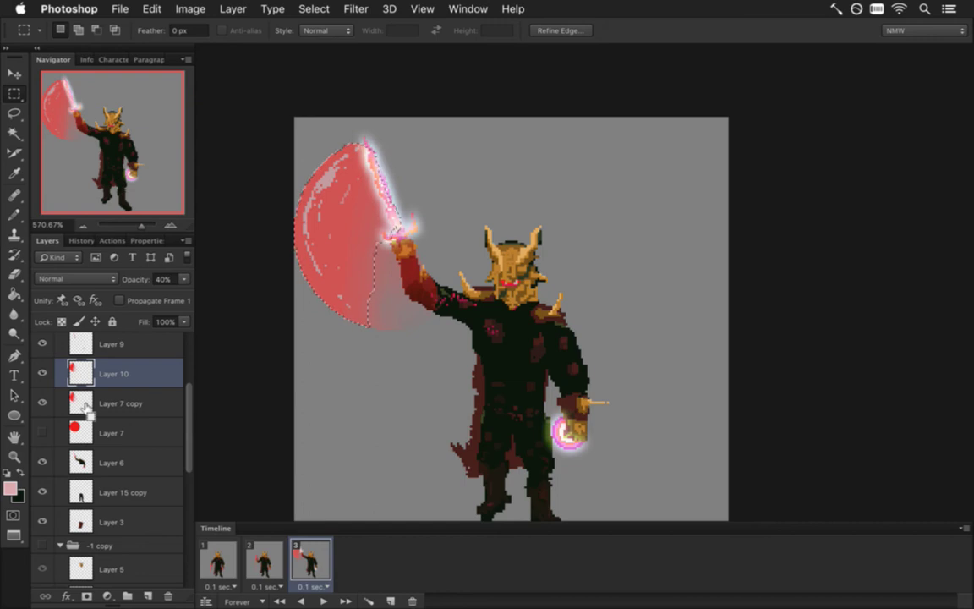
# Step: Try the Metatron Light action on the whole canvas without the Layer 10 selection, and undo it
pyautogui.hotkey('ctrl', 'd')
pyautogui.hotkey('ctrl', 'alt', 'shift', 'e')
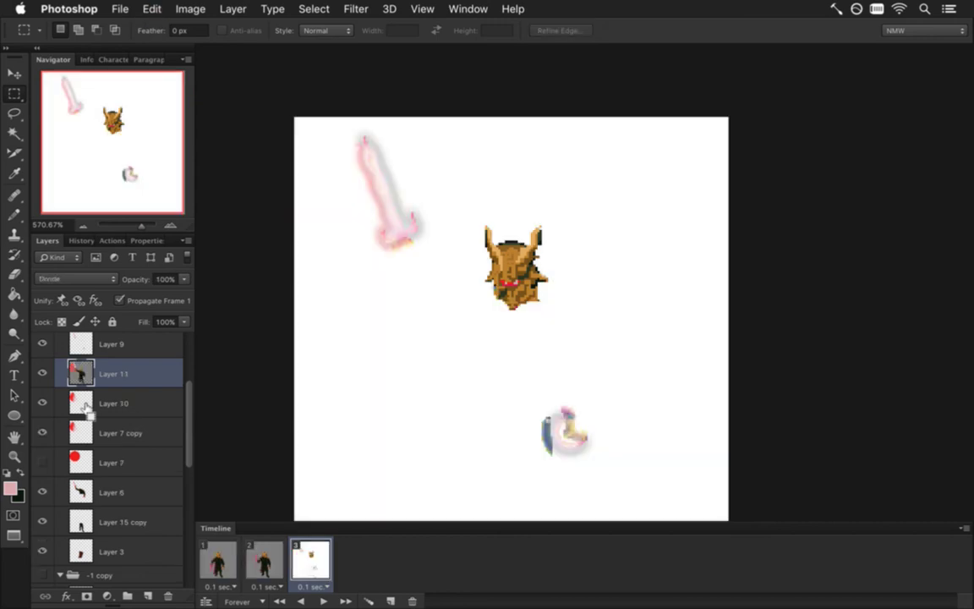
pyautogui.hotkey('ctrl', 'z')
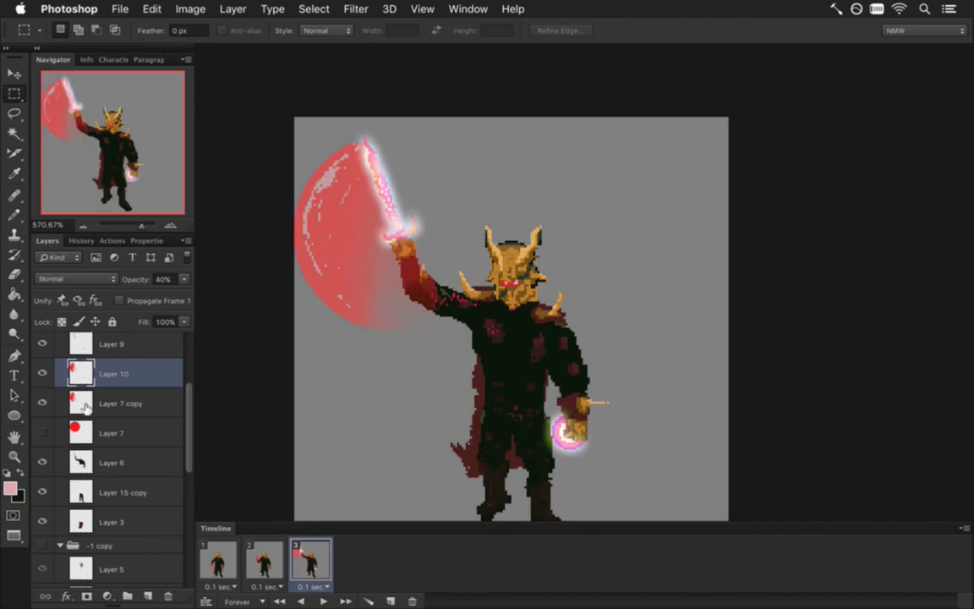
# Step: Delete Layer 10 and run the Metatron Light action on a selection loaded from Layer 7 copy's contents
pyautogui.click(44, 372)
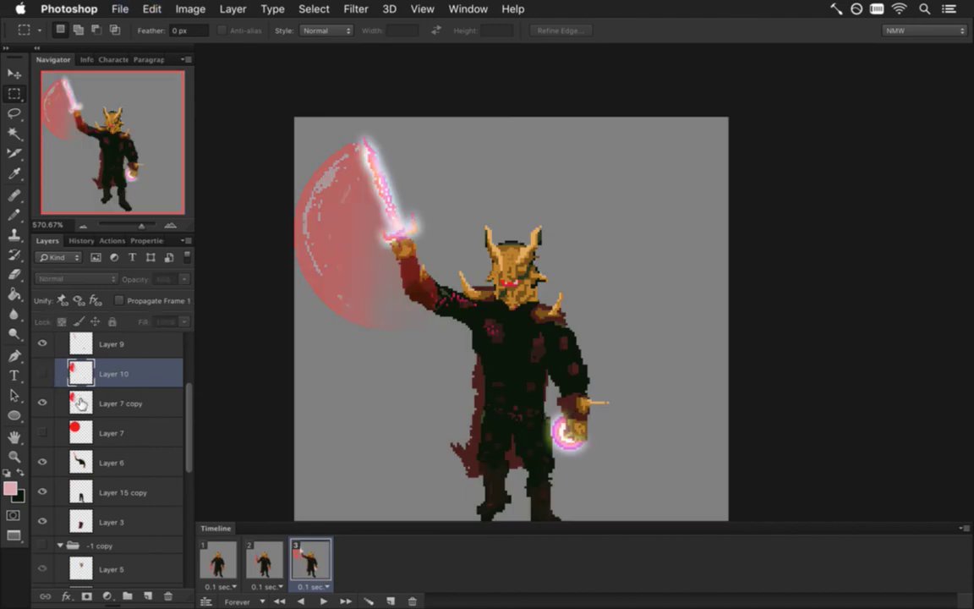
pyautogui.press('Delete')
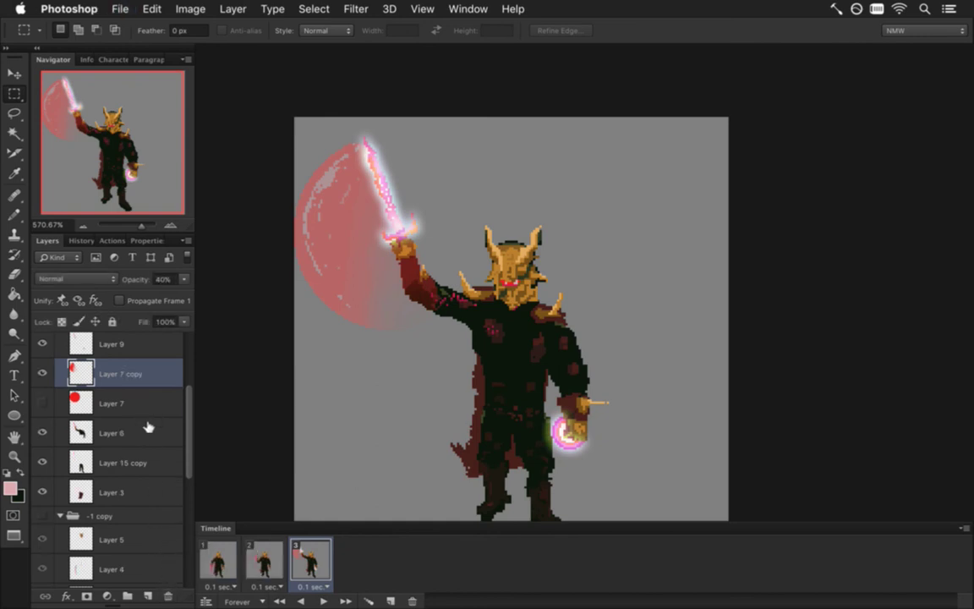
pyautogui.keyDown('super'); pyautogui.click(81, 372); pyautogui.keyUp('super')
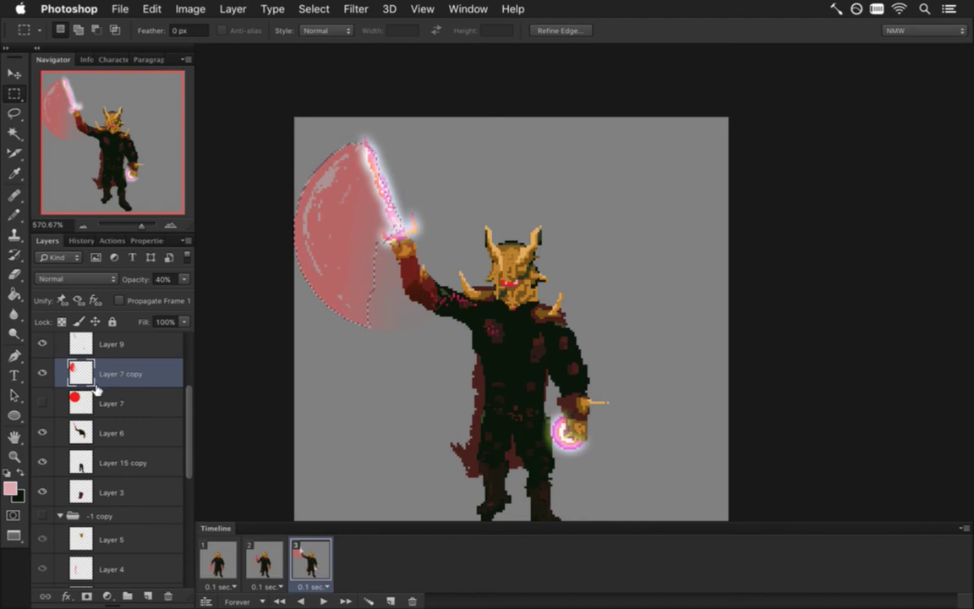
pyautogui.press('super+alt+z')
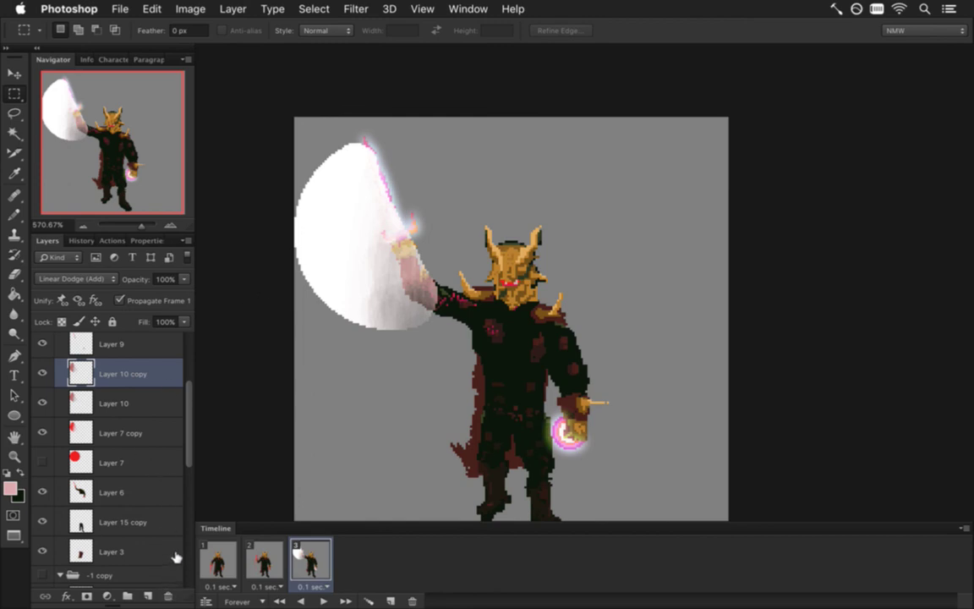
# Step: Undo the Metatron Light action run on Layer 7 copy's contents and clear the selection
pyautogui.press('super+alt+z')
pyautogui.press('super+alt+z')
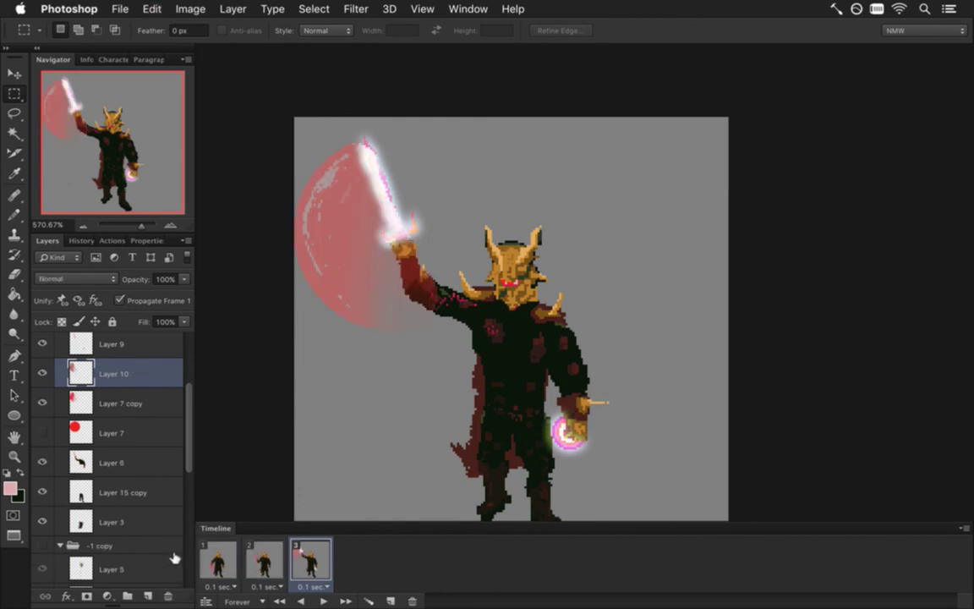
pyautogui.press('super+alt+z')
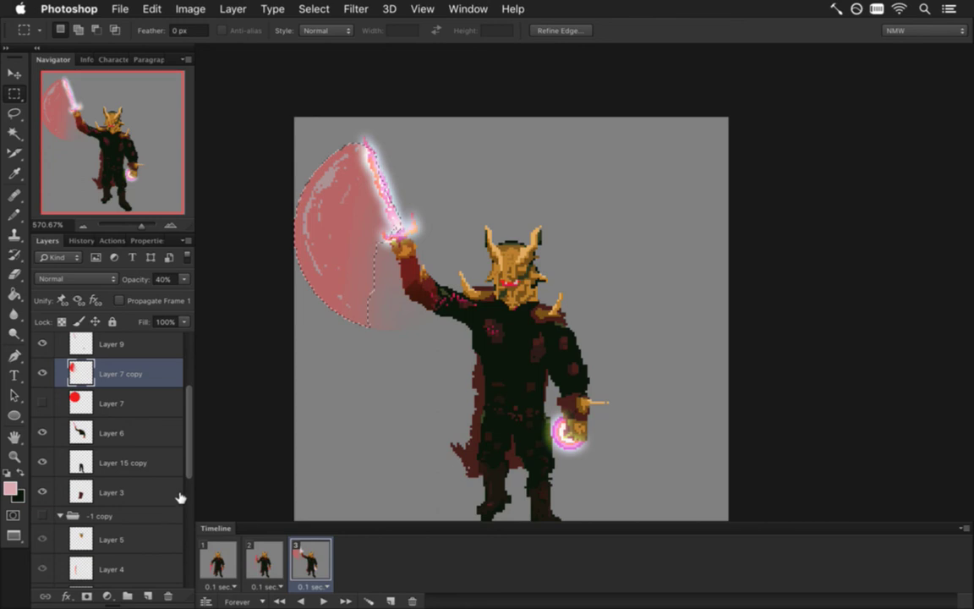
pyautogui.press('super+d')
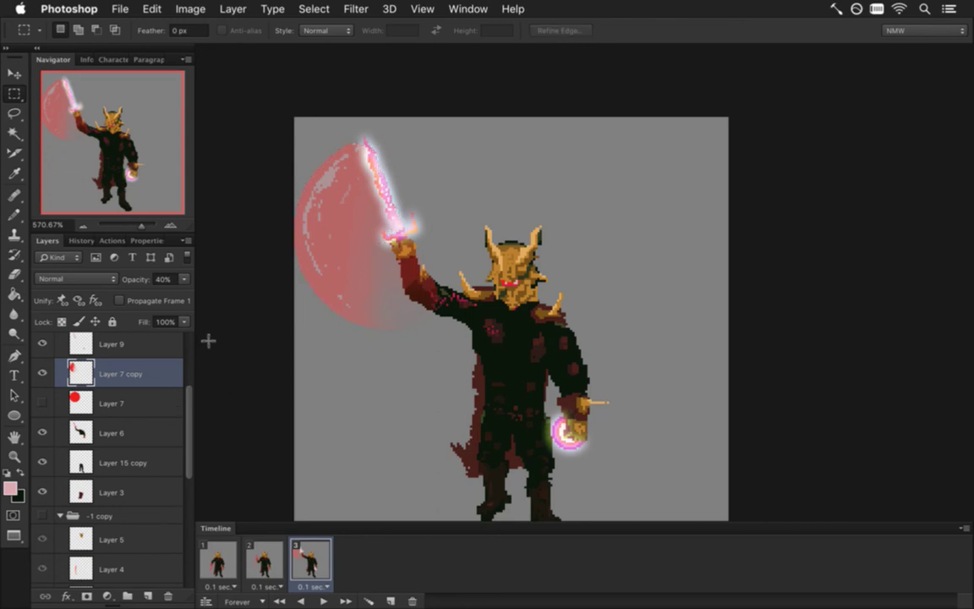
# Step: Record a Gaussian Blur step directly after the Paste step in the Metatron Light action
pyautogui.click(107, 240)
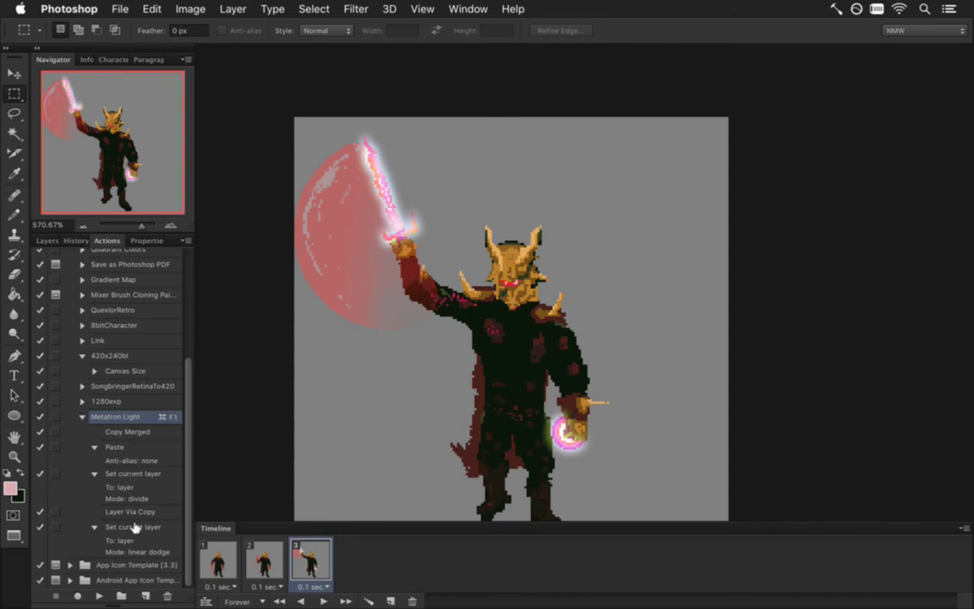
pyautogui.click(133, 431)
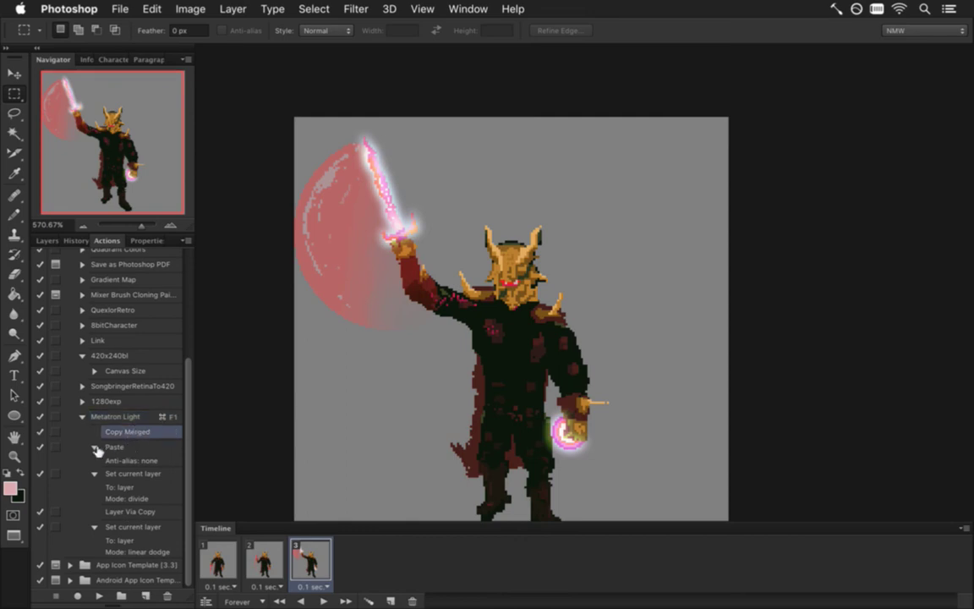
pyautogui.click(96, 446)
pyautogui.click(125, 459)
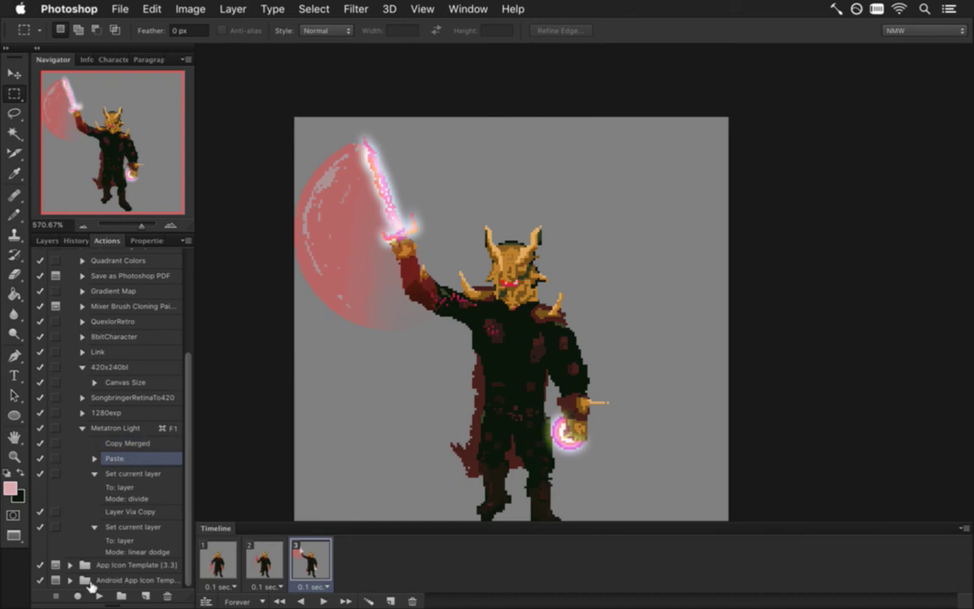
pyautogui.click(47, 240)
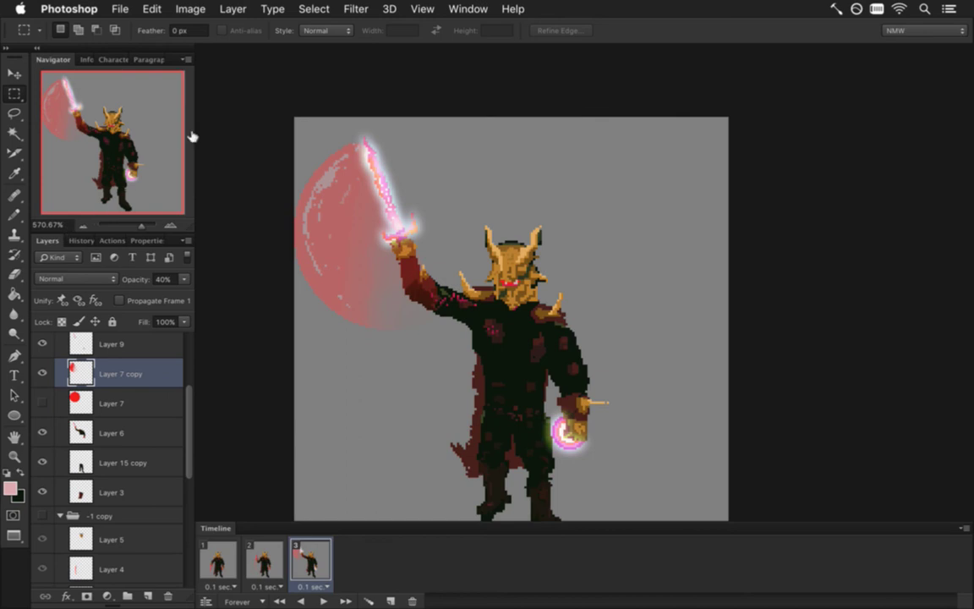
pyautogui.click(353, 11)
pyautogui.click(365, 28)
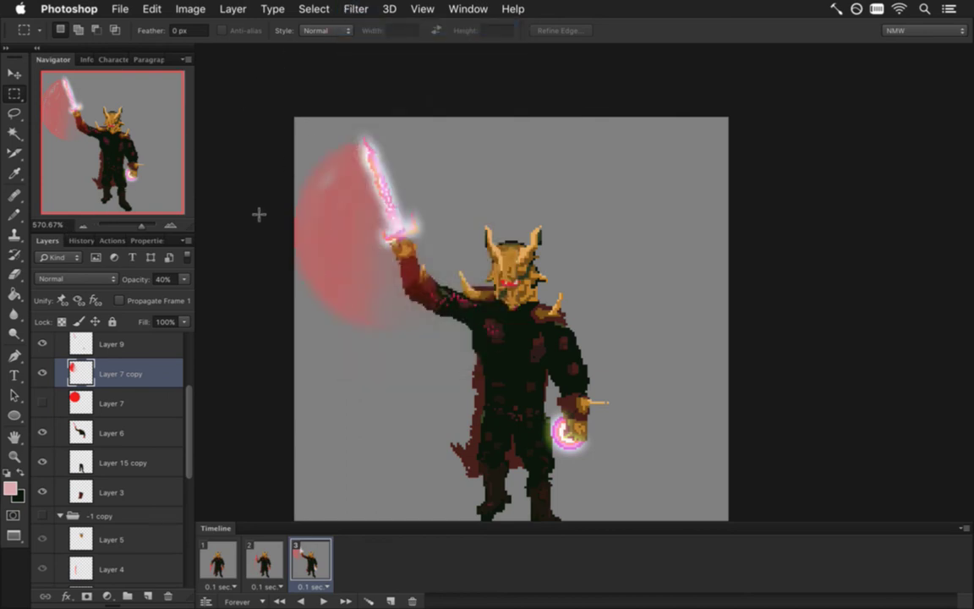
pyautogui.click(116, 242)
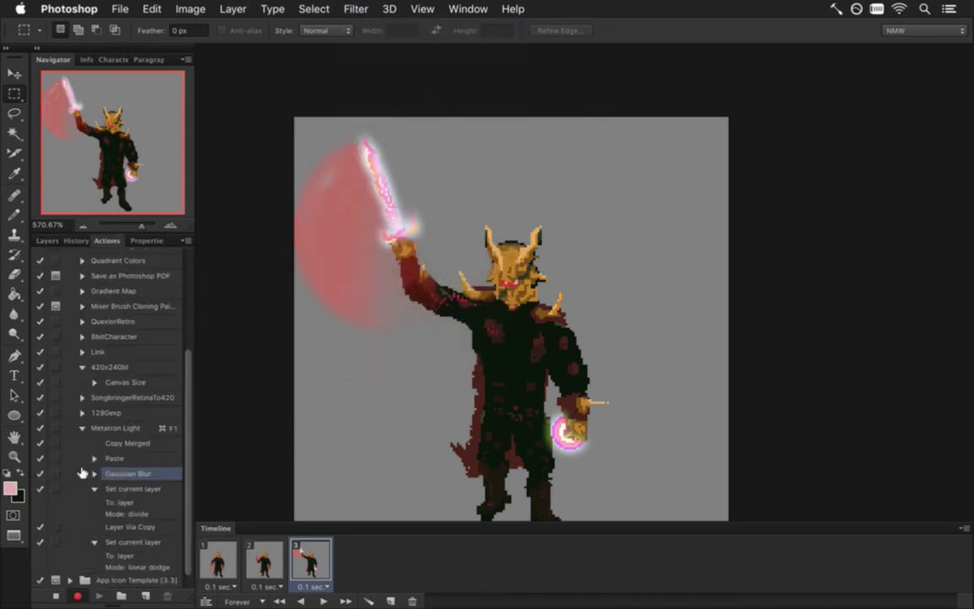
pyautogui.click(46, 242)
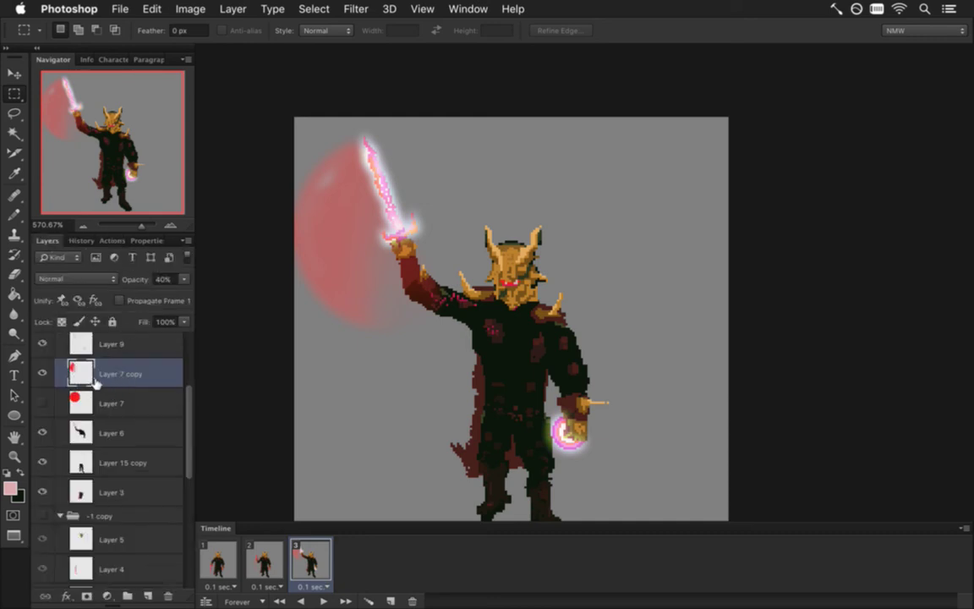
# Step: Clear the selection loaded from Layer 7 copy and undo the Gaussian Blur on that layer
pyautogui.keyDown('super'); pyautogui.click(90, 375); pyautogui.keyUp('super')
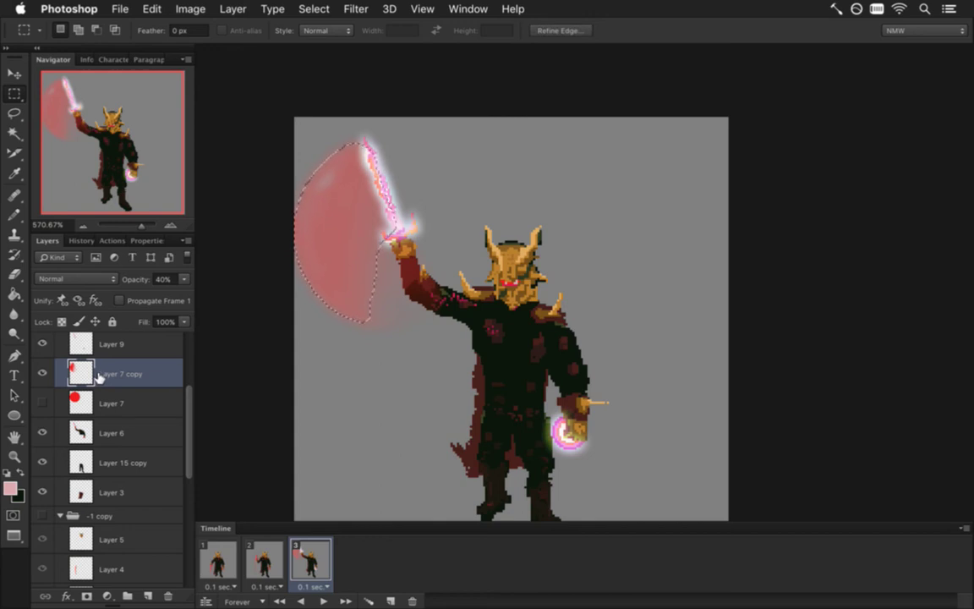
pyautogui.click(257, 274)
pyautogui.press('super+alt+z')
pyautogui.press('super+alt+z')
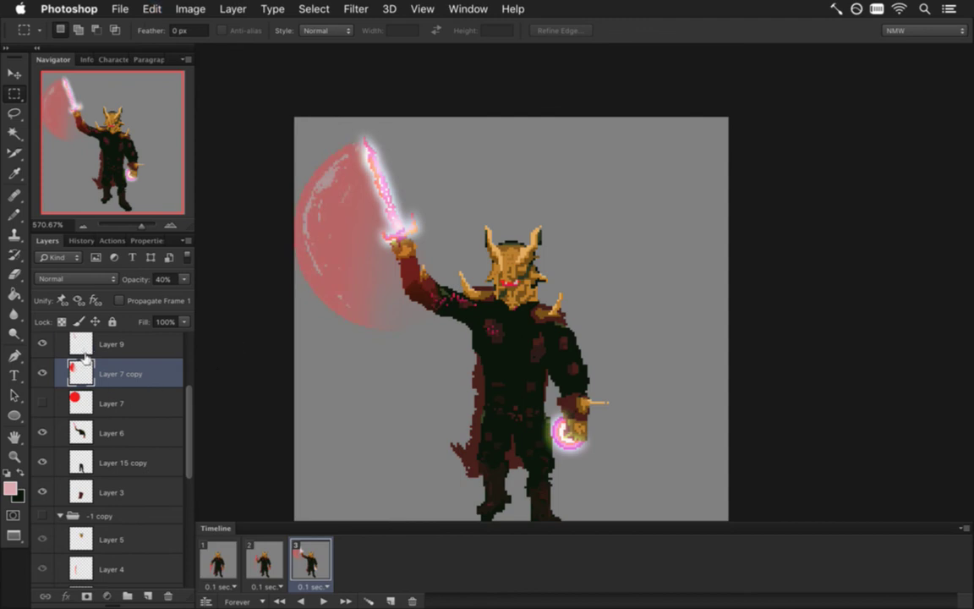
# Step: Try the Metatron Light action on Layer 7 copy's contents, turn off Propagate Frame 1 and set Layer 10's opacity to 28%
pyautogui.scroll(1, 102, 398)
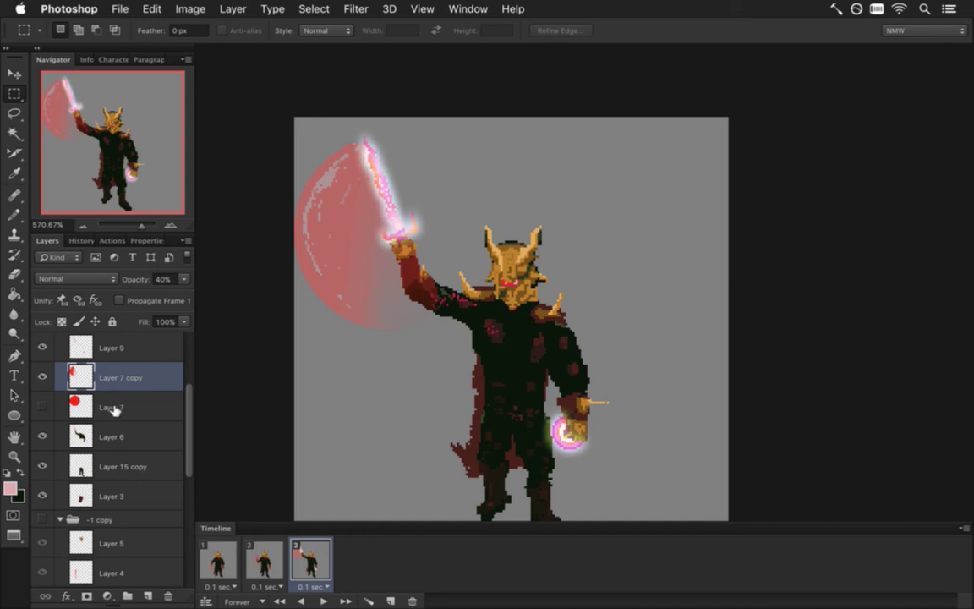
pyautogui.keyDown('super'); pyautogui.click(86, 378); pyautogui.keyUp('super')
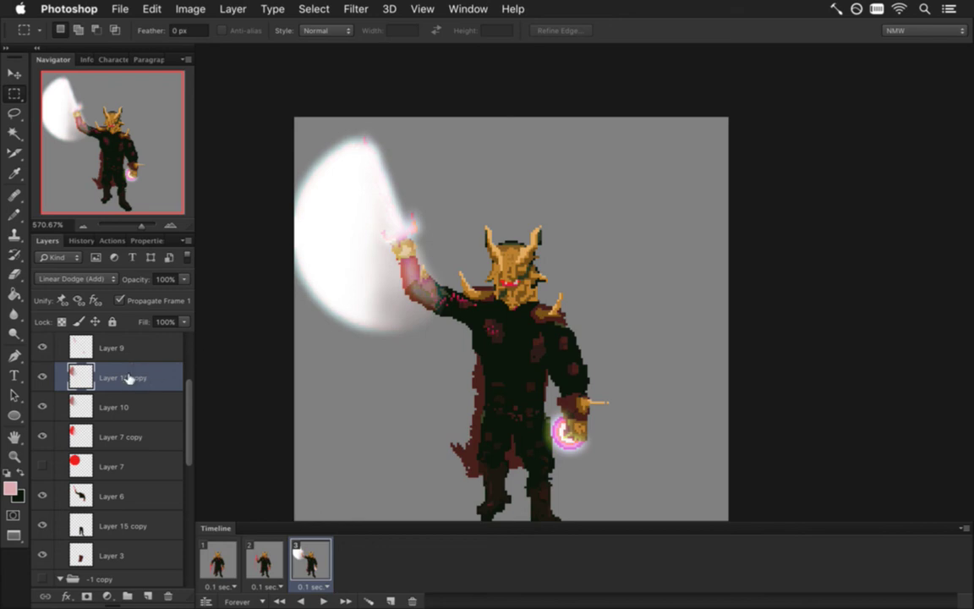
pyautogui.click(131, 407)
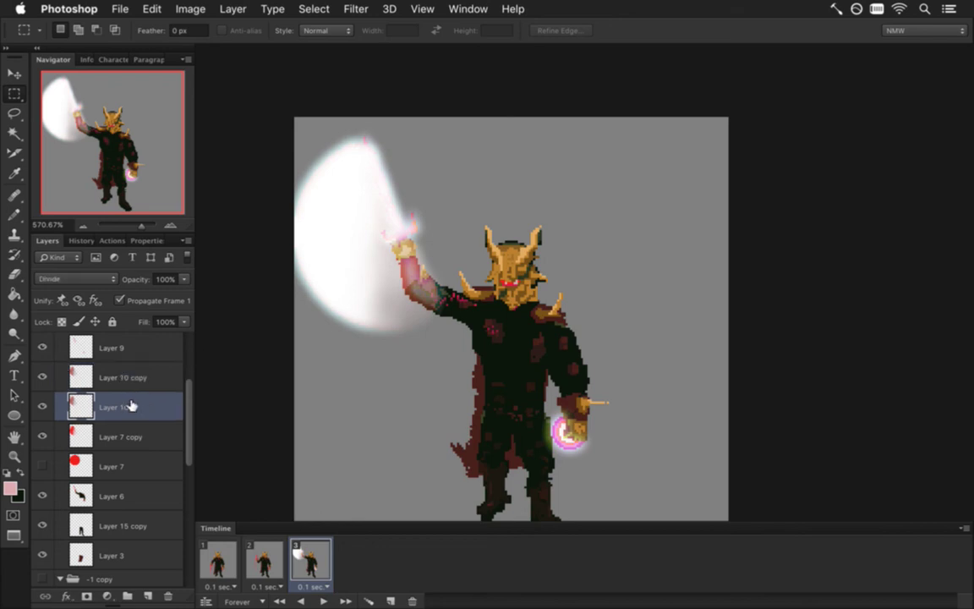
pyautogui.click(119, 301)
pyautogui.click(183, 279)
pyautogui.click(136, 294)
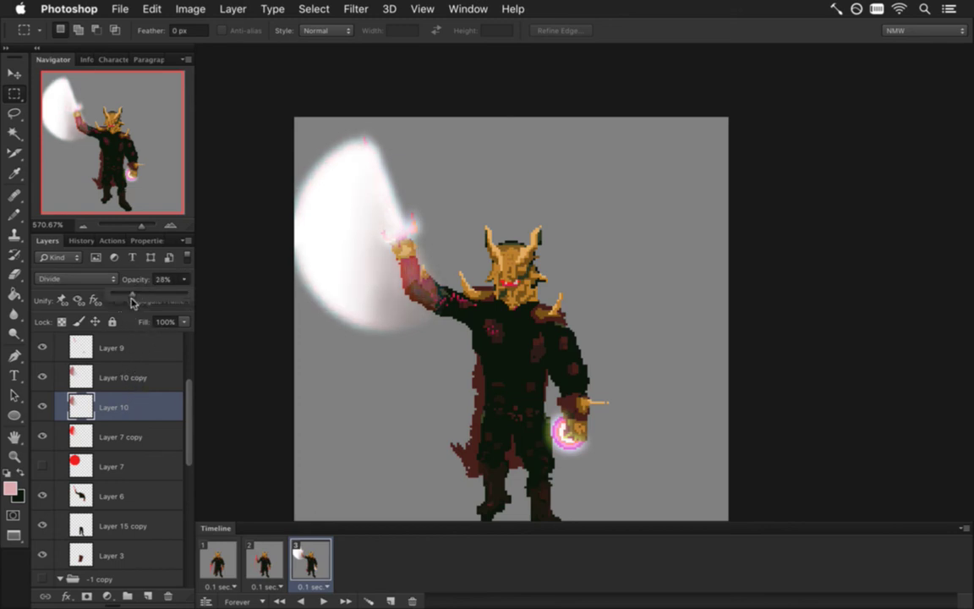
# Step: Lower the opacity of Layer 10 copy to 15%
pyautogui.click(106, 374)
pyautogui.click(184, 279)
pyautogui.click(140, 297)
pyautogui.moveTo(141, 297); pyautogui.dragTo(124, 295)
pyautogui.click(141, 307)
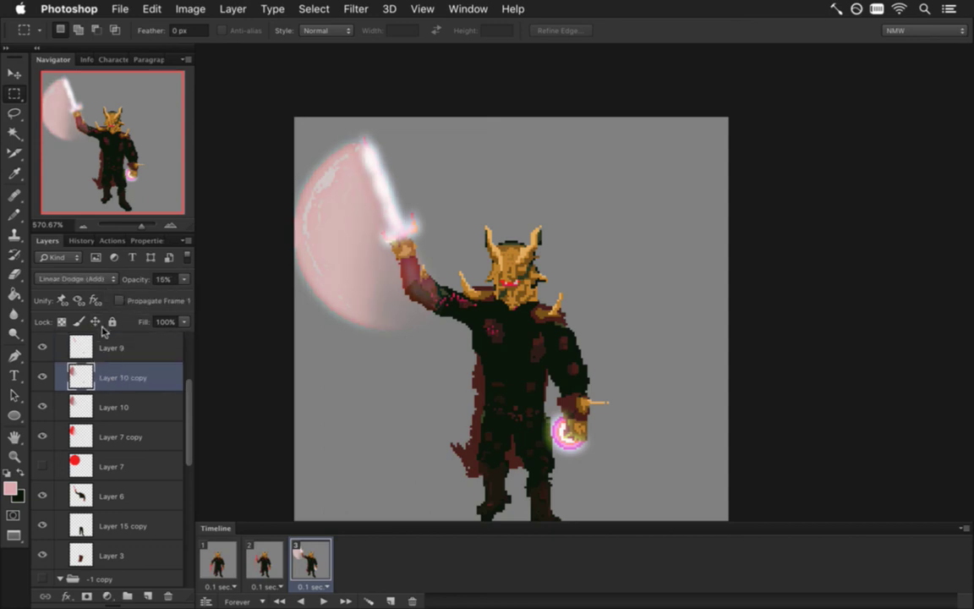
# Step: Hide Layer 10 copy and toggle Layer 7 copy's visibility to examine the glow from Layer 10 alone
pyautogui.click(43, 377)
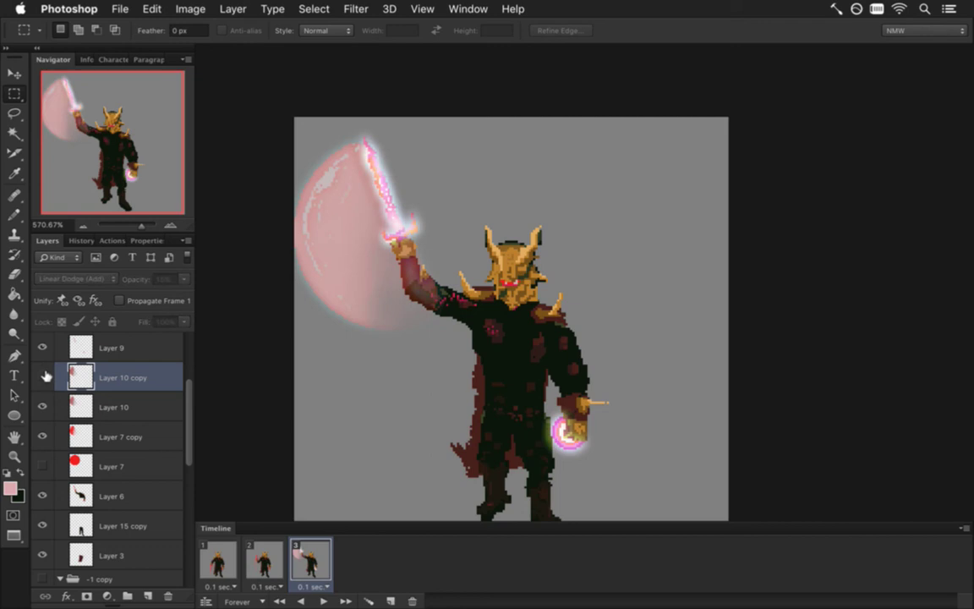
pyautogui.click(80, 403)
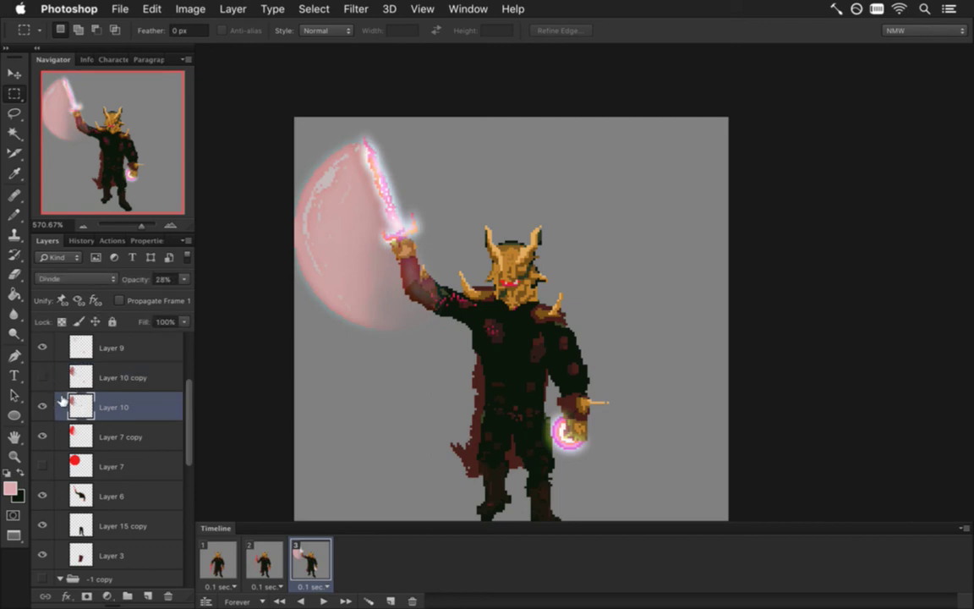
pyautogui.click(43, 431)
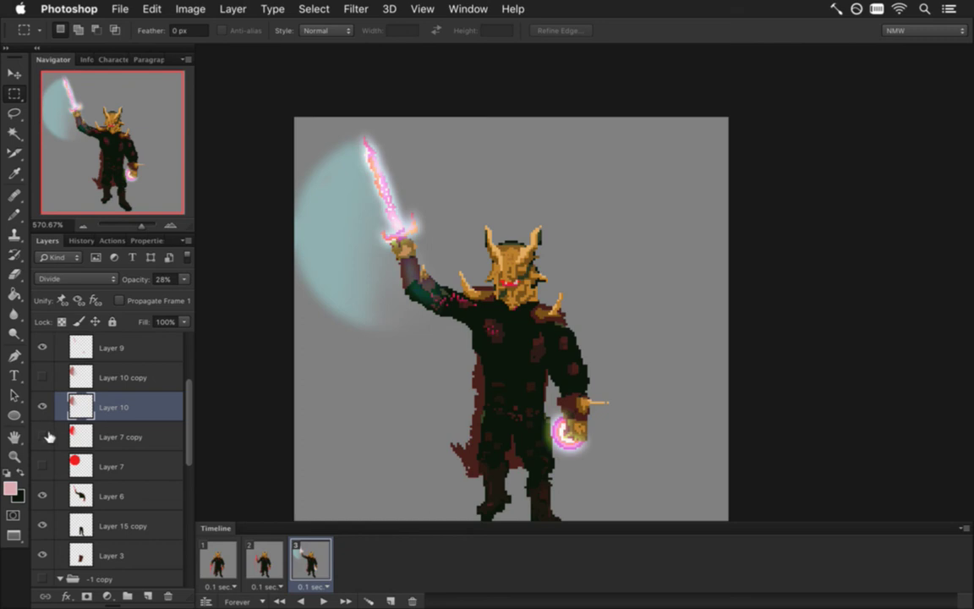
pyautogui.click(44, 435)
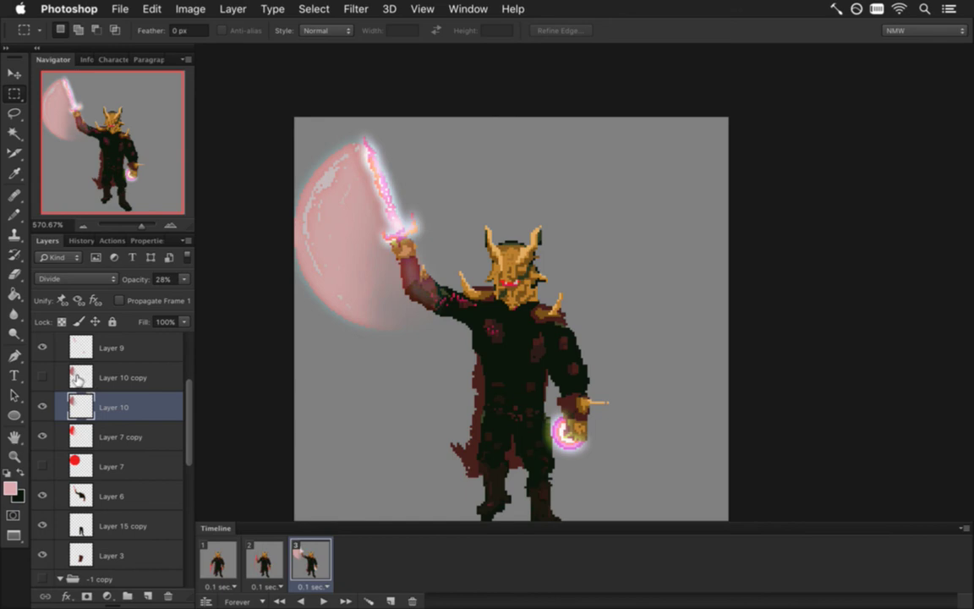
# Step: Try the Subtract blend mode on Layer 10, and set it back to Divide
pyautogui.click(81, 278)
pyautogui.click(78, 268)
pyautogui.click(80, 279)
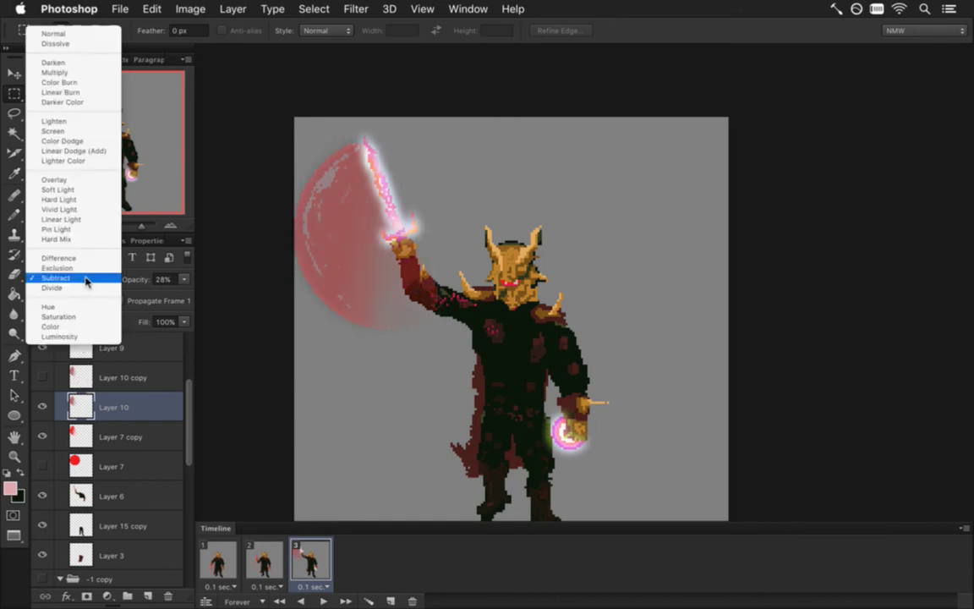
pyautogui.click(85, 288)
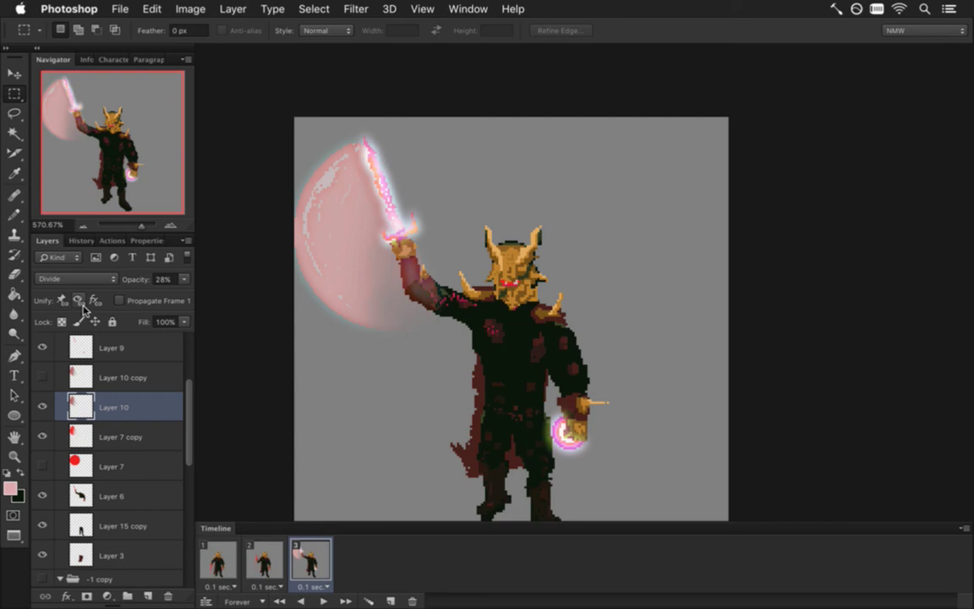
# Step: Delete the two glow layers, Layer 10 copy and Layer 10
pyautogui.keyDown('shift'); pyautogui.click(102, 377); pyautogui.keyUp('shift')
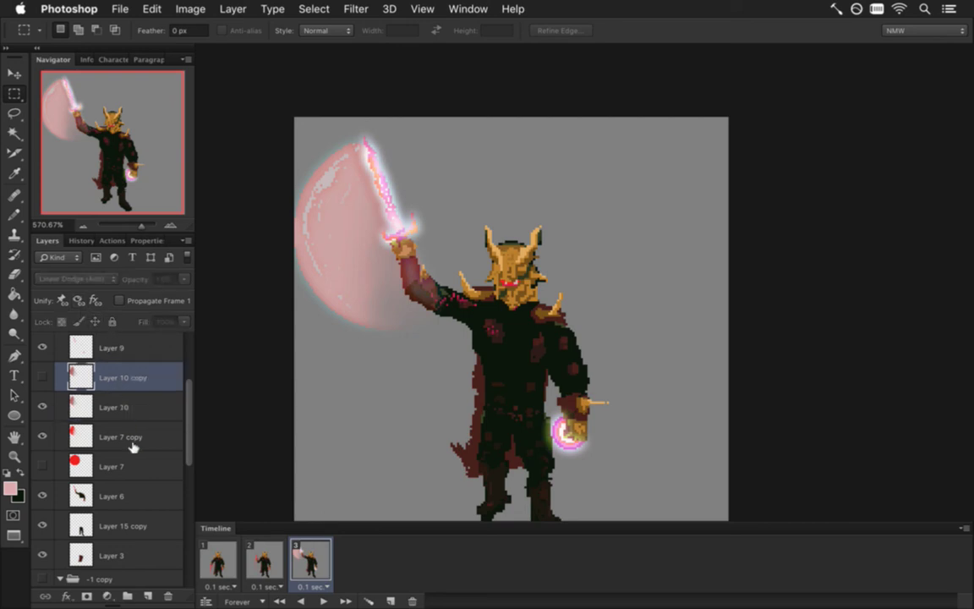
pyautogui.press('Delete')
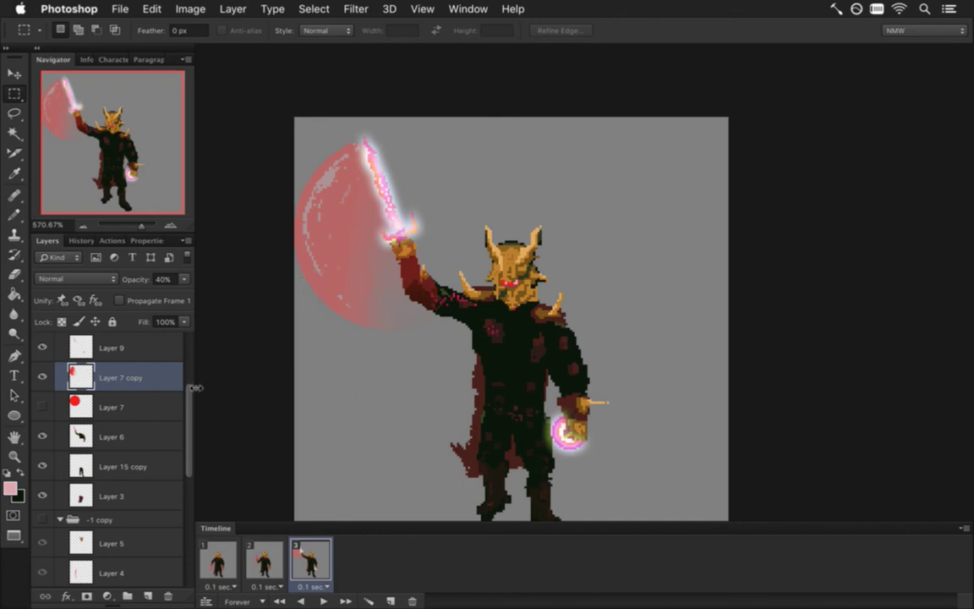
# Step: Step back and forth through frames 1, 2 and 3 to examine the sword swing's motion
pyautogui.scroll(-3, 435, 391)
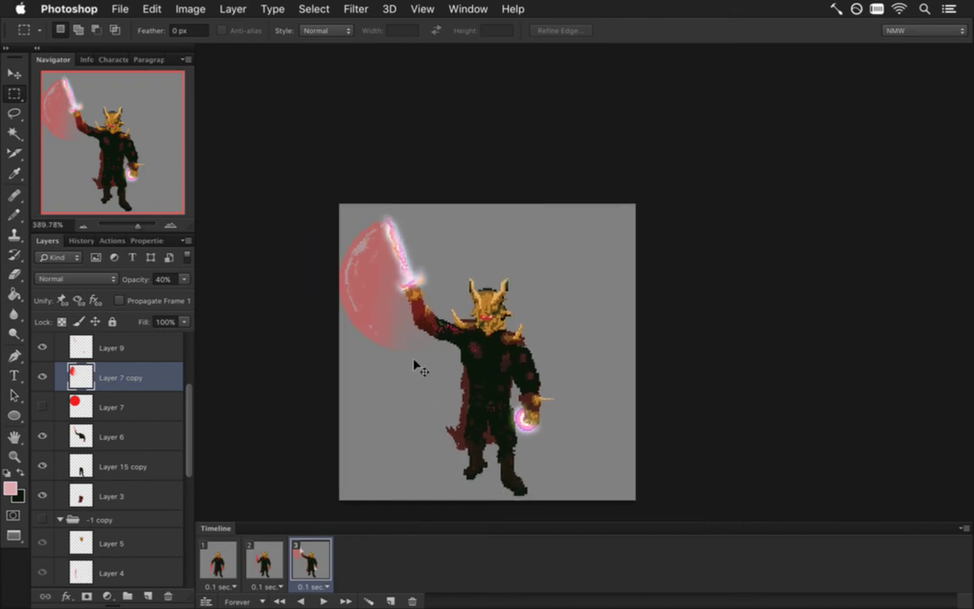
pyautogui.click(218, 558)
pyautogui.click(265, 558)
pyautogui.click(297, 558)
pyautogui.click(218, 565)
pyautogui.click(264, 562)
pyautogui.click(318, 558)
pyautogui.click(264, 560)
pyautogui.click(217, 563)
pyautogui.click(276, 559)
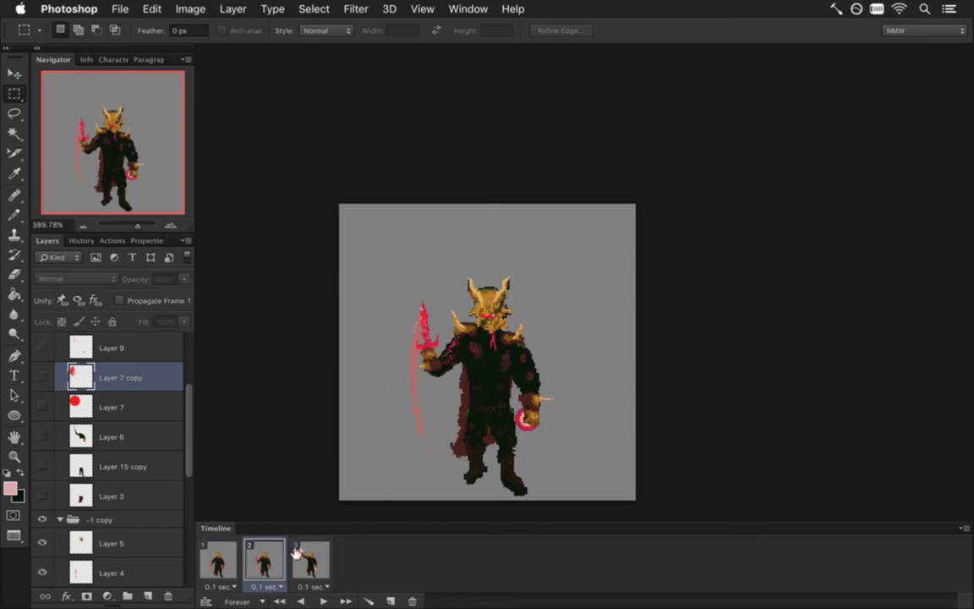
pyautogui.click(322, 551)
pyautogui.click(264, 559)
pyautogui.click(217, 560)
pyautogui.click(266, 559)
pyautogui.click(319, 551)
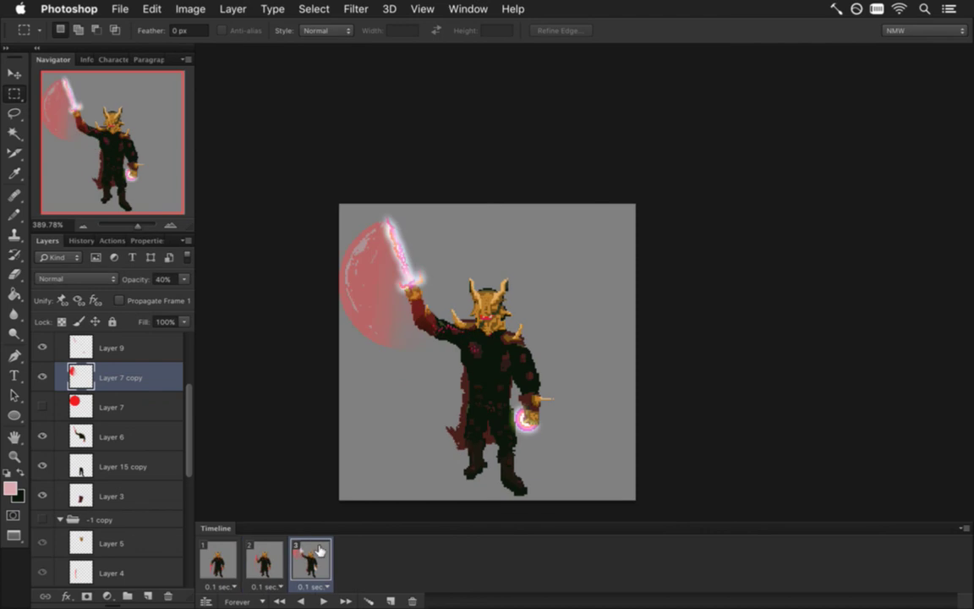
pyautogui.click(263, 563)
pyautogui.click(307, 551)
pyautogui.click(264, 560)
pyautogui.click(325, 553)
# Step: Duplicate frame 3 as a new fourth frame of the animation
pyautogui.scroll(3, 448, 402)
pyautogui.moveTo(476, 407); pyautogui.dragTo(507, 370)
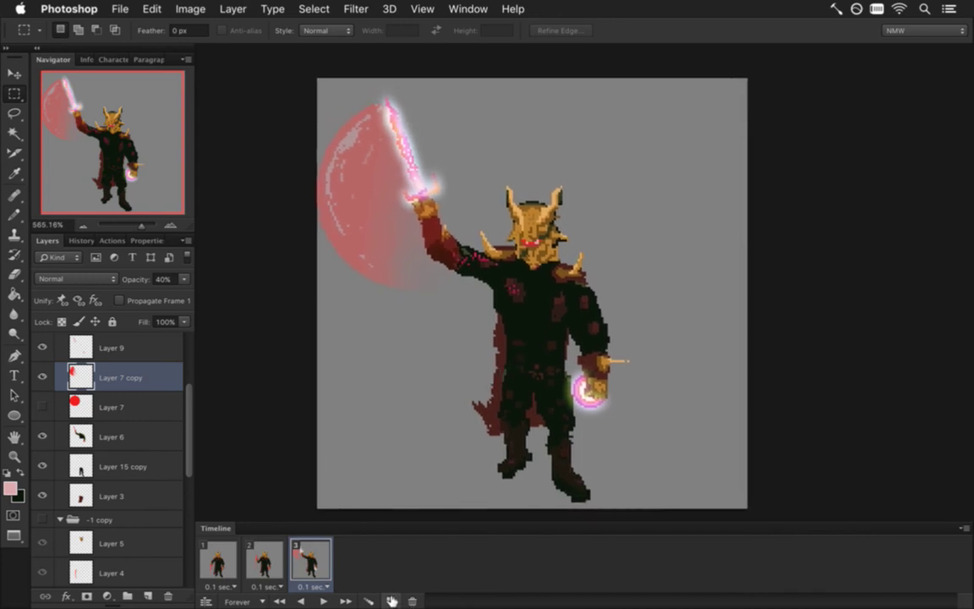
pyautogui.click(391, 601)
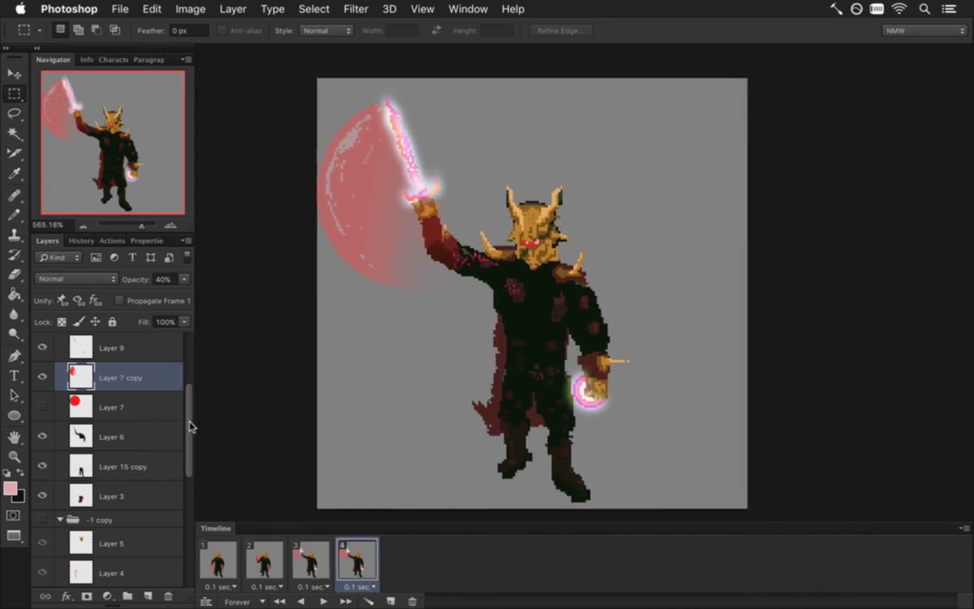
# Step: Compare frames 3 and 4, and duplicate the layer group -1 copy 2 with frame 4 active
pyautogui.moveTo(190, 428); pyautogui.dragTo(187, 378)
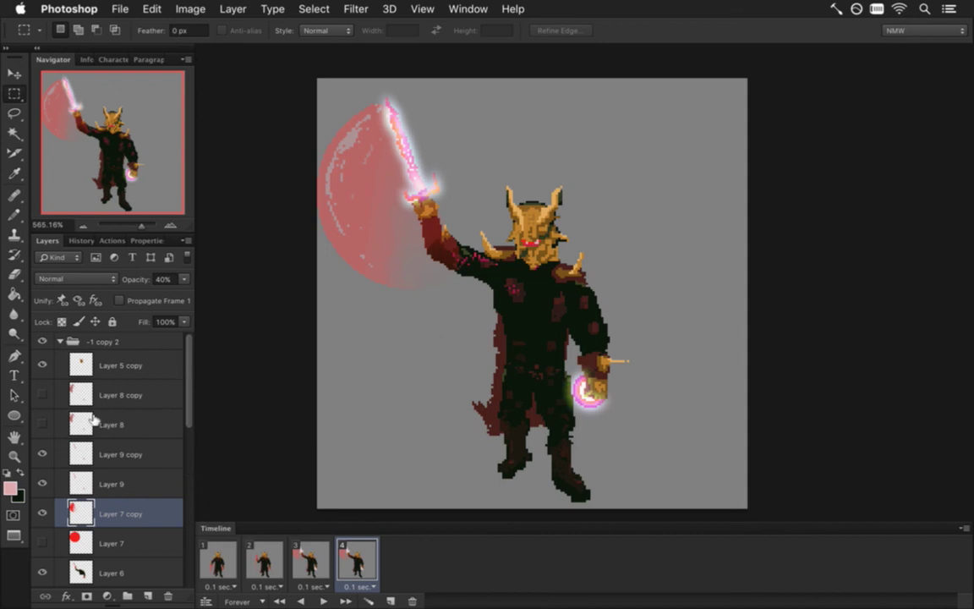
pyautogui.click(310, 562)
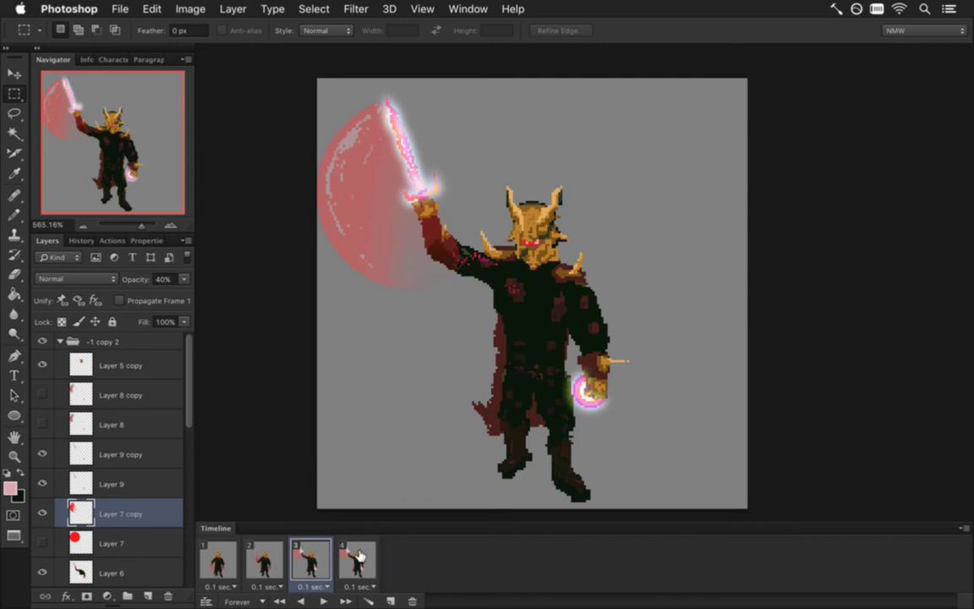
pyautogui.click(358, 559)
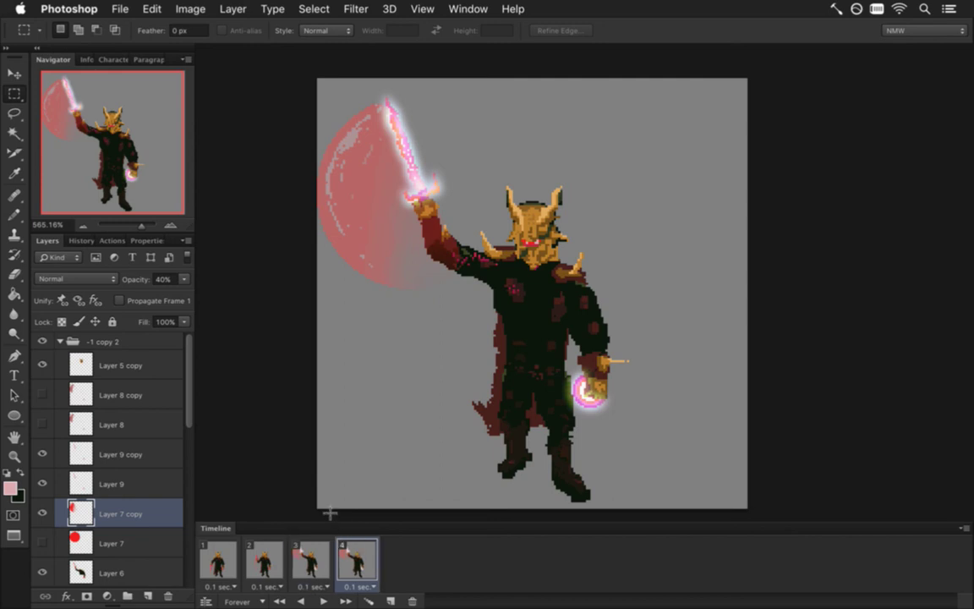
pyautogui.click(105, 341)
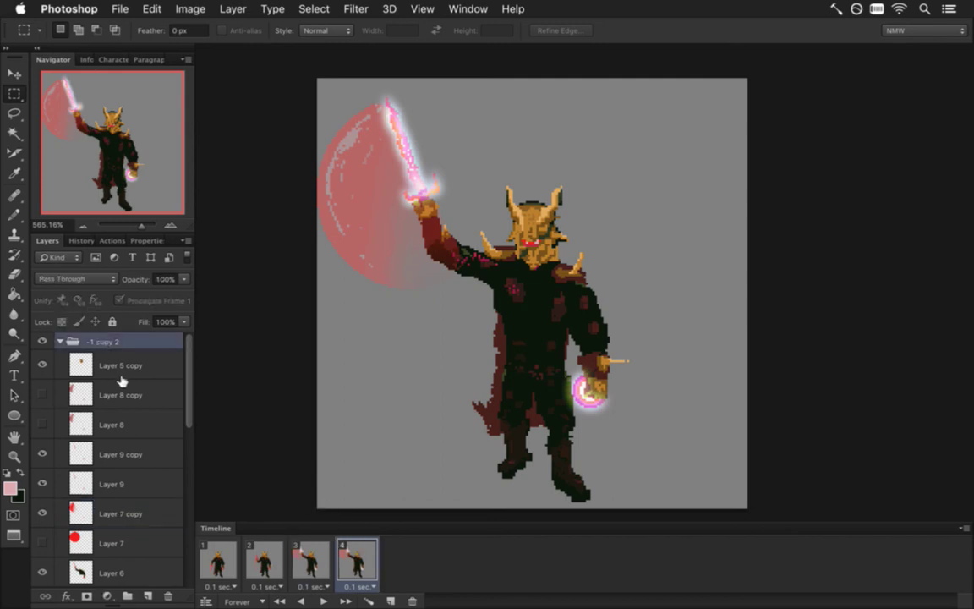
pyautogui.press('super+j')
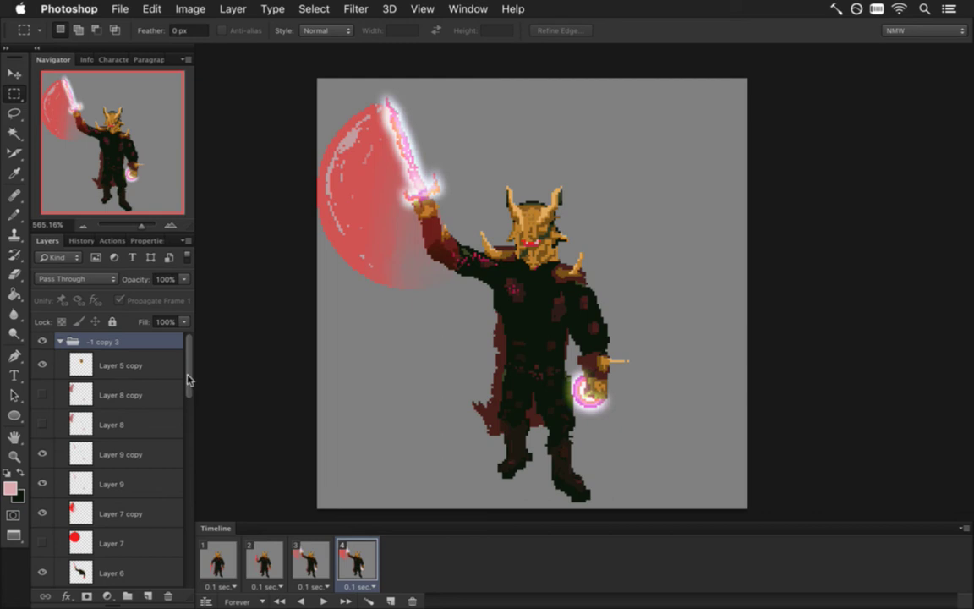
# Step: Hide the layer group -1 copy 2 in frame 4 and check the result against frames 2 and 3
pyautogui.scroll(-1, 187, 374)
pyautogui.scroll(-5, 188, 374)
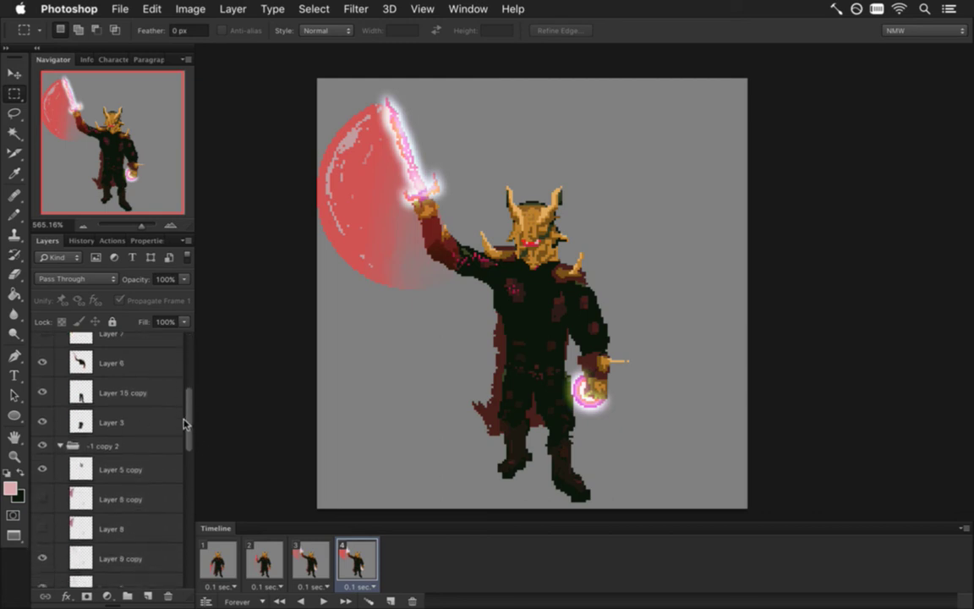
pyautogui.click(43, 428)
pyautogui.click(310, 560)
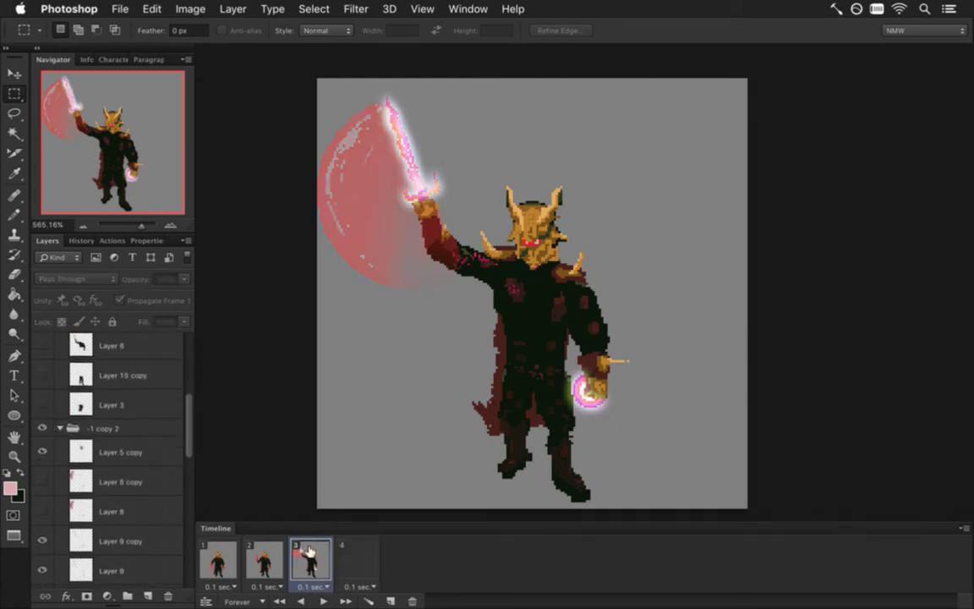
pyautogui.click(265, 562)
pyautogui.click(306, 562)
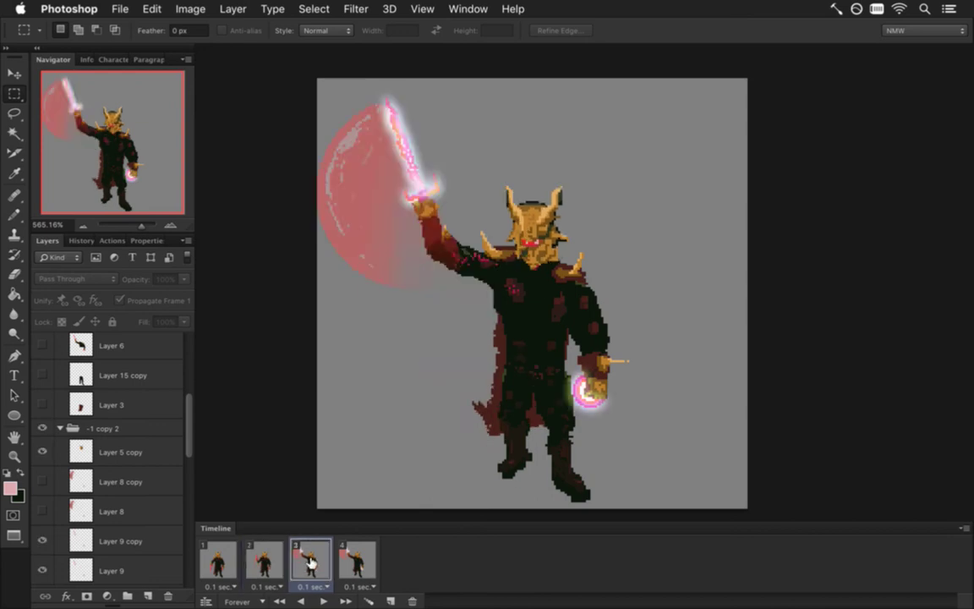
pyautogui.click(355, 560)
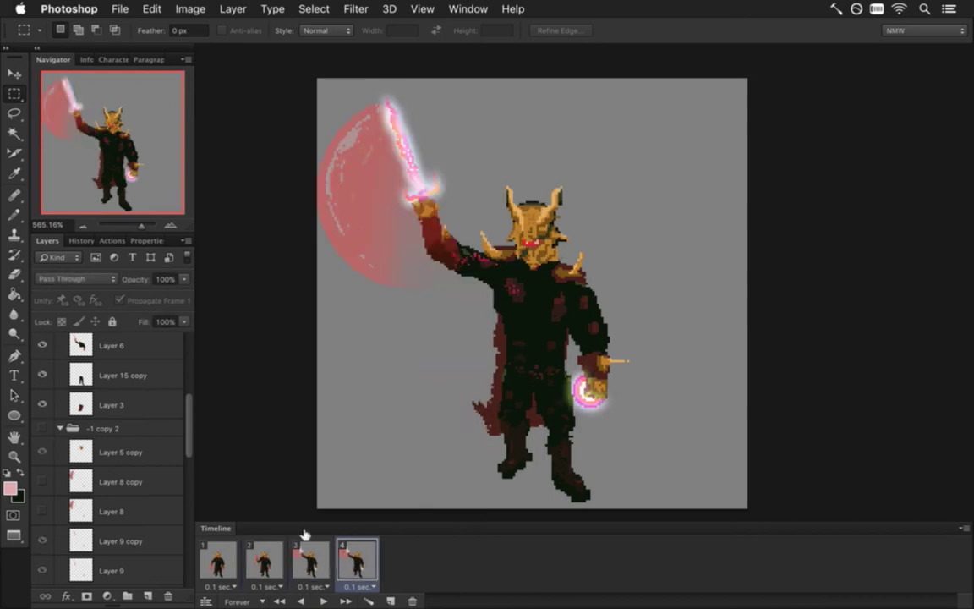
# Step: Delete Layer 8, Layer 9 and their copies from the layer group -1 copy 3
pyautogui.scroll(5, 186, 381)
pyautogui.scroll(3, 186, 377)
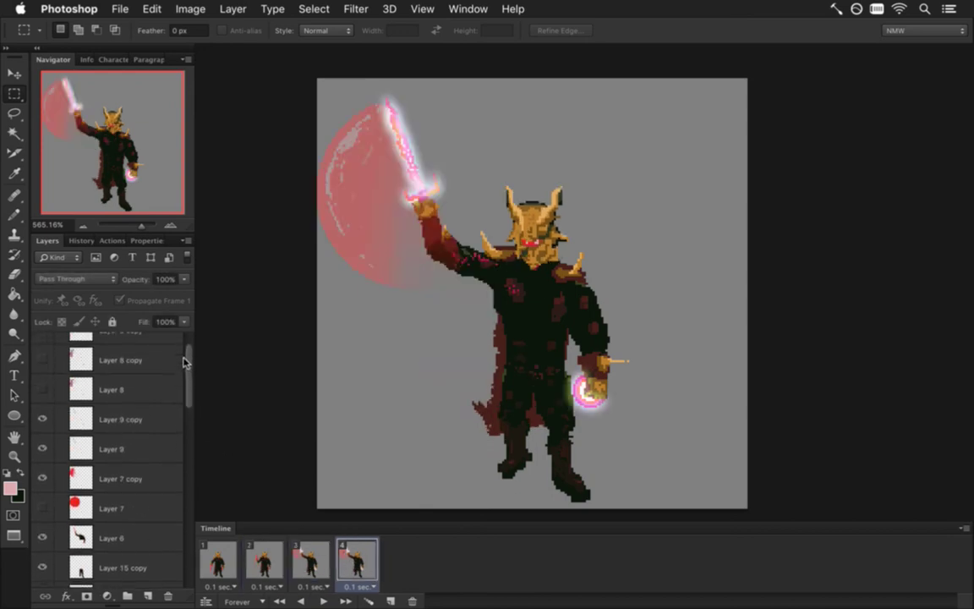
pyautogui.click(131, 393)
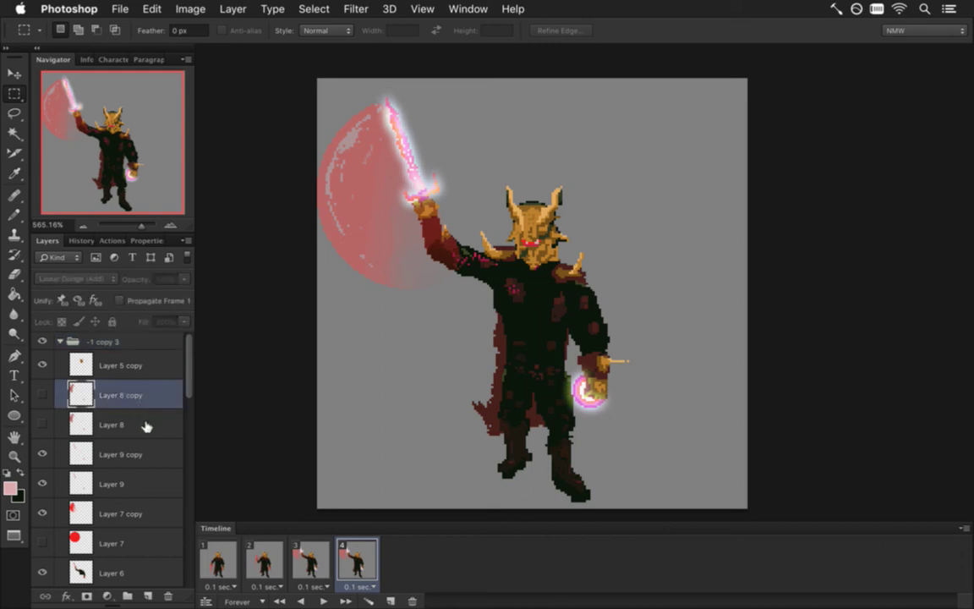
pyautogui.click(168, 595)
pyautogui.click(168, 595)
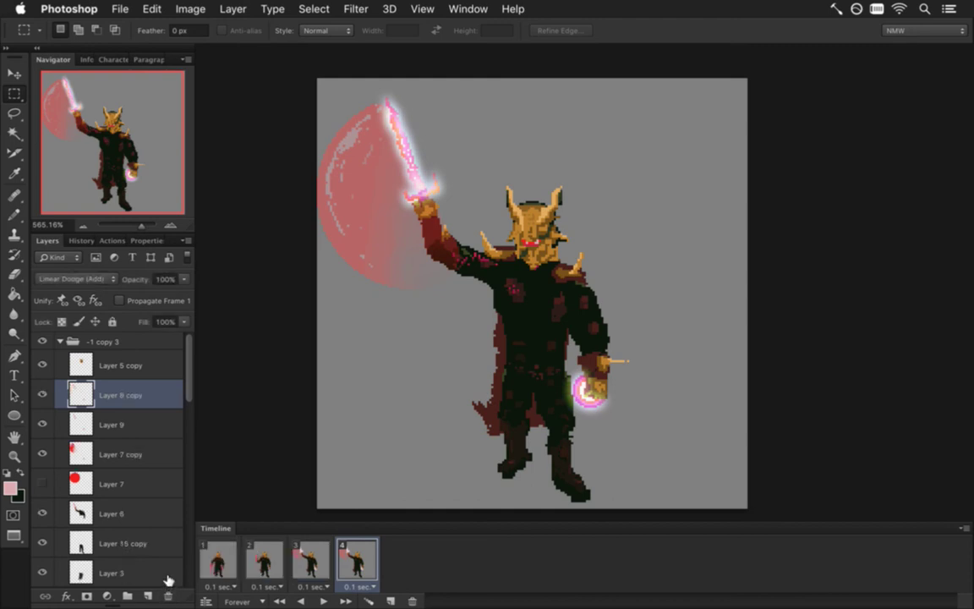
pyautogui.press('Delete')
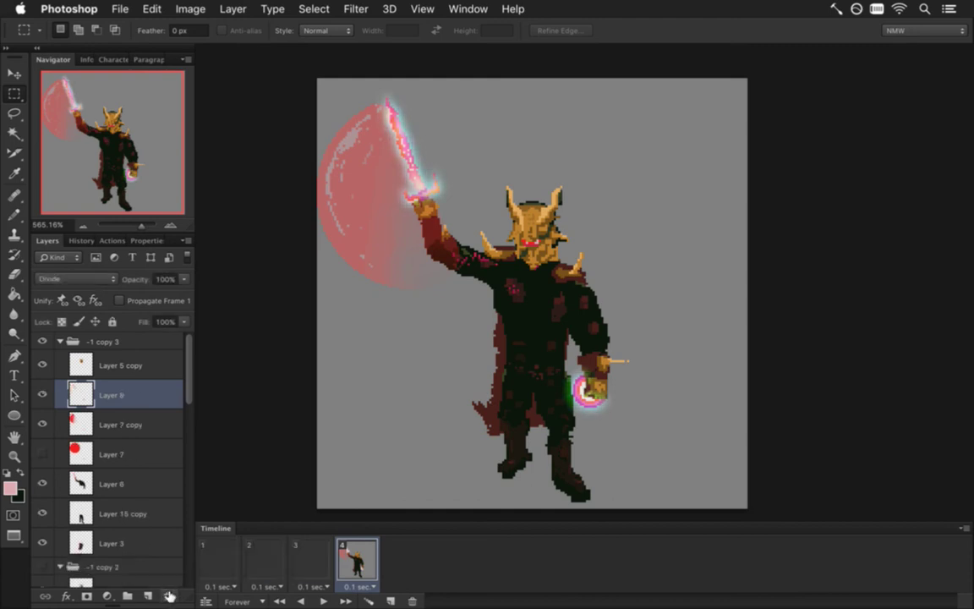
pyautogui.press('Delete')
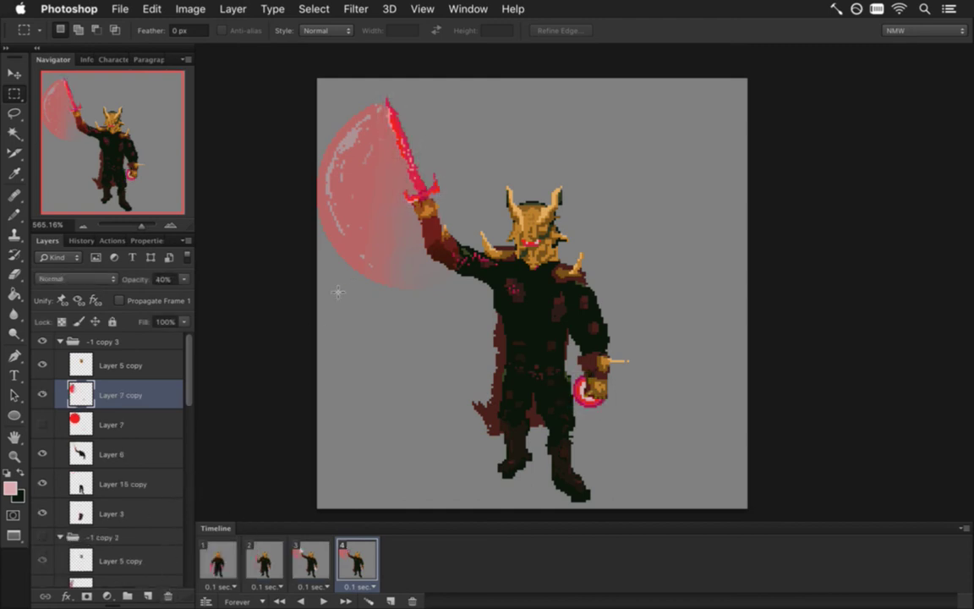
# Step: Hide the red slash trail on Layer 7 copy in frame 4 and save the document
pyautogui.click(43, 394)
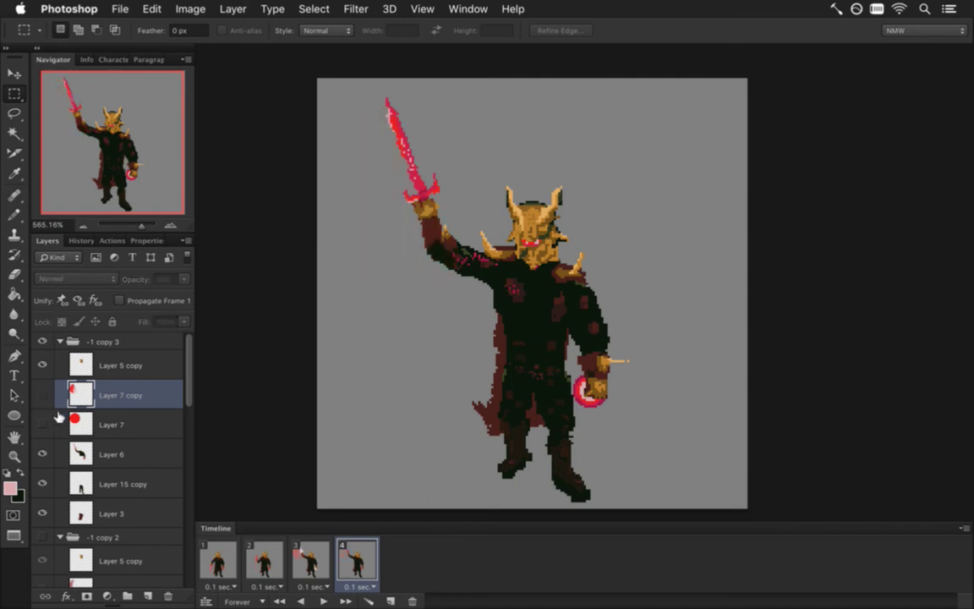
pyautogui.press('super+s')
# Step: Marquee-select the raised sword and hand, and make Layer 6 of group -1 copy 3 the active layer for moving
pyautogui.moveTo(363, 87); pyautogui.dragTo(467, 220)
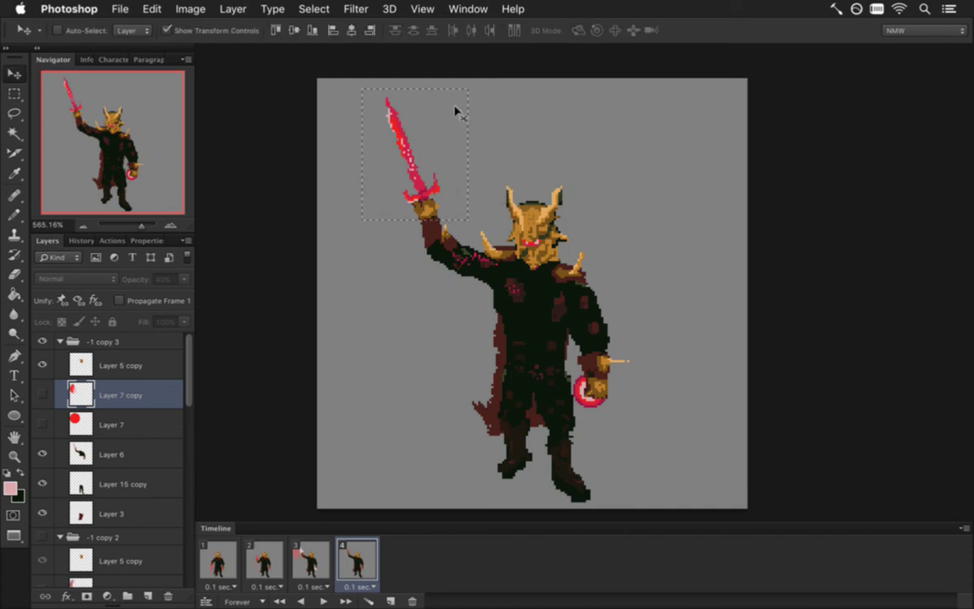
pyautogui.press('v')
pyautogui.press('m')
pyautogui.press('v')
pyautogui.click(382, 145)
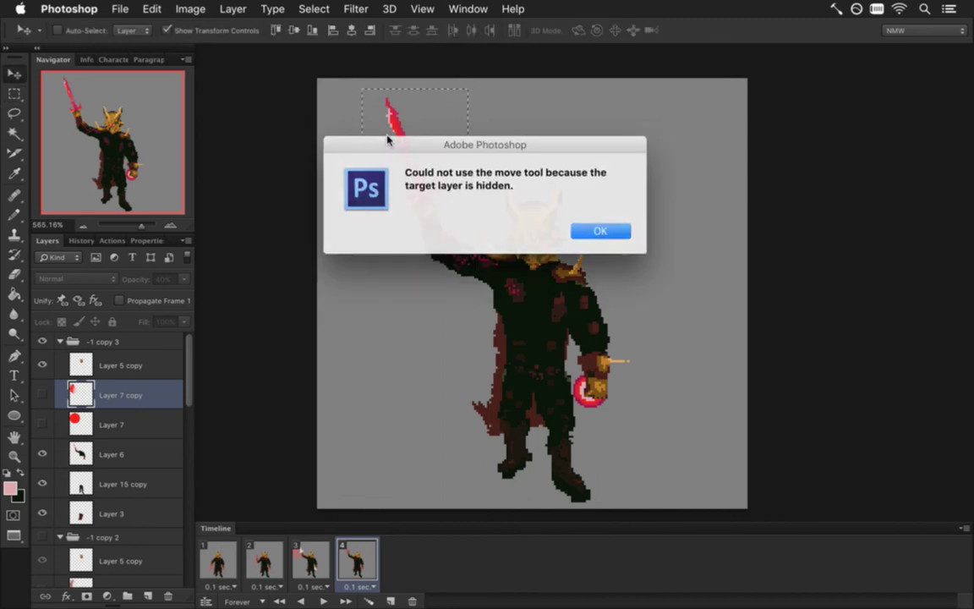
pyautogui.click(573, 230)
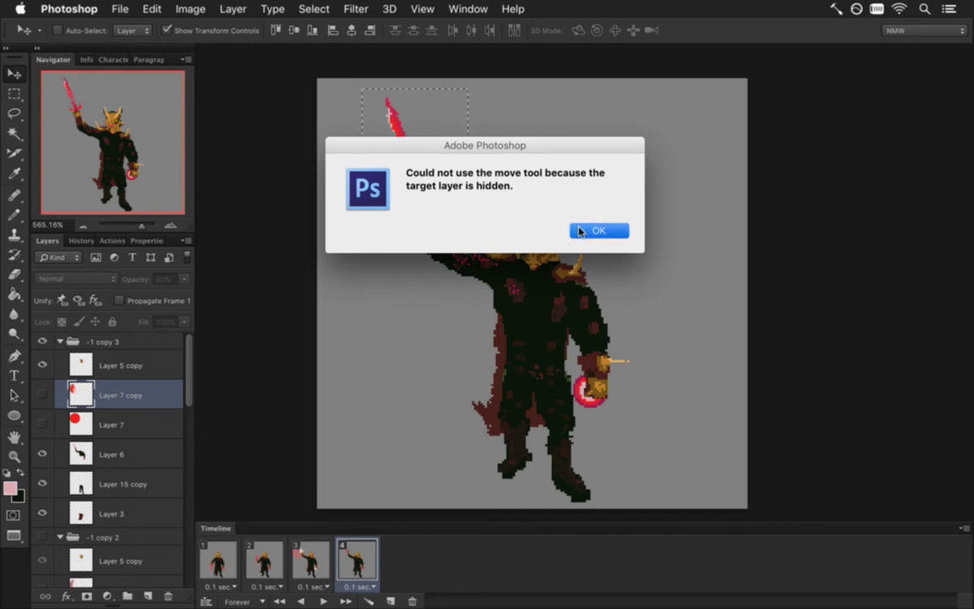
pyautogui.click(85, 462)
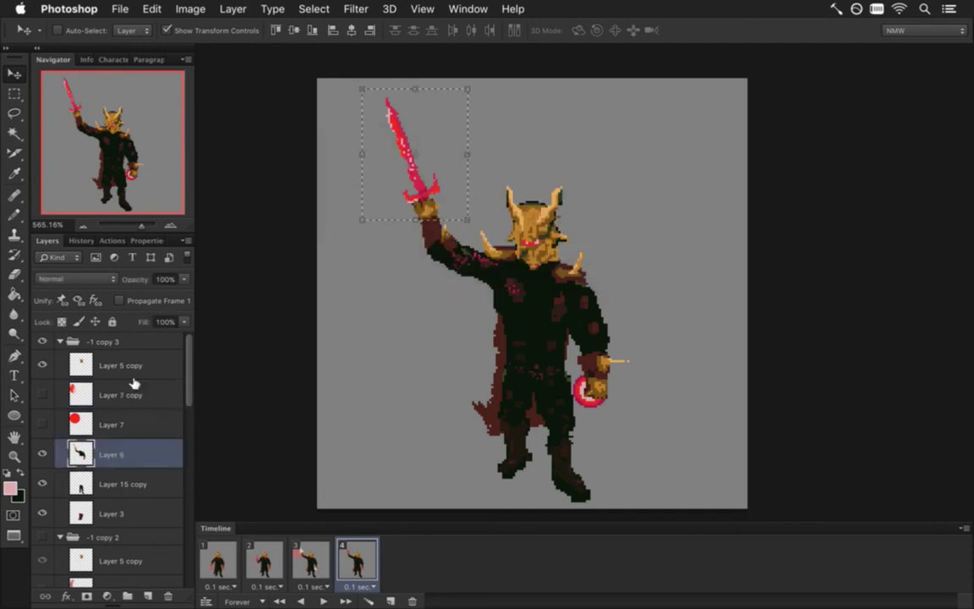
# Step: Flip the selected sword and hand both vertically and horizontally, and apply the transformation
pyautogui.click(417, 93)
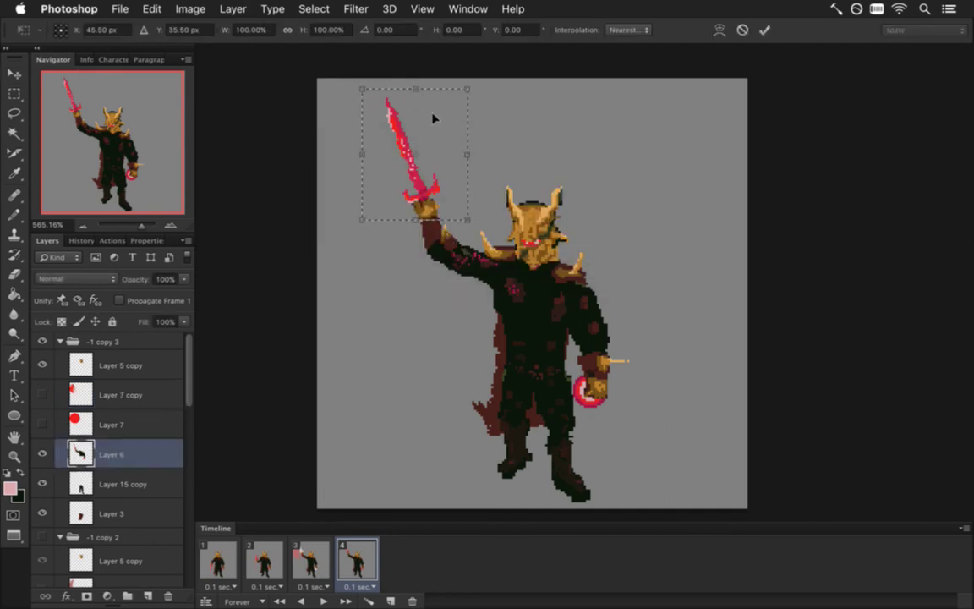
pyautogui.rightClick(445, 110)
pyautogui.click(506, 329)
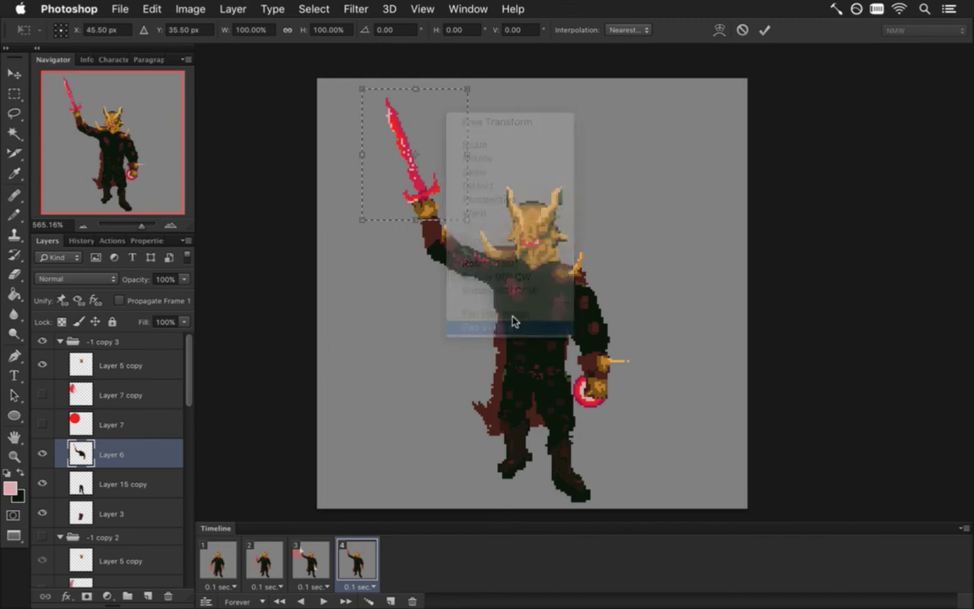
pyautogui.rightClick(440, 171)
pyautogui.click(486, 368)
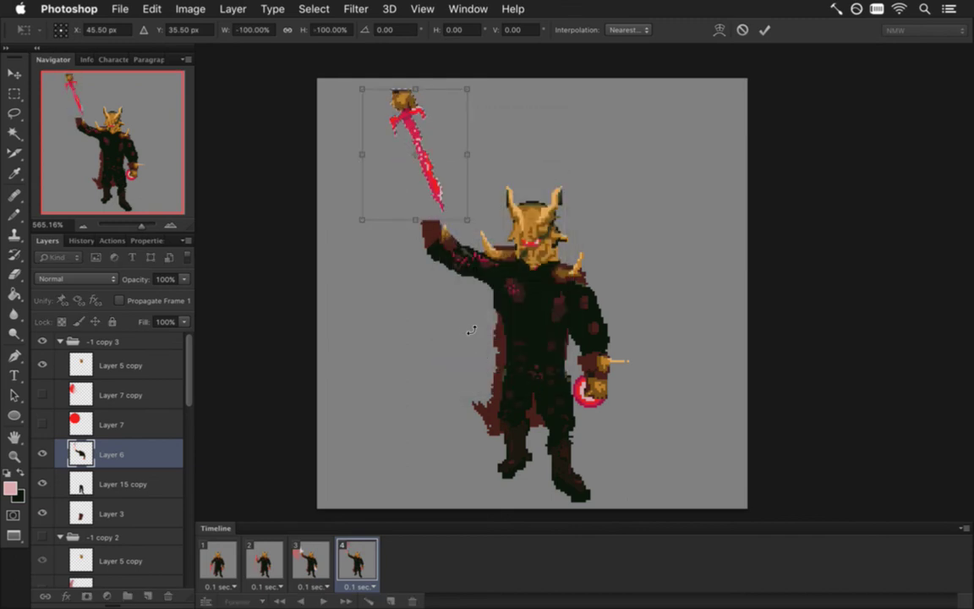
pyautogui.press('Return')
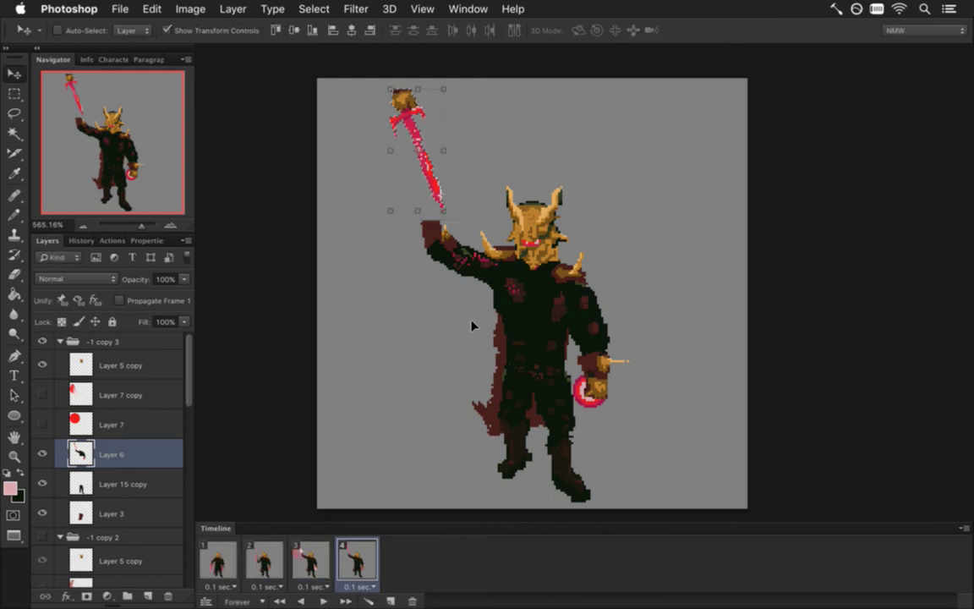
# Step: Move the flipped sword and hand down onto the end of the raised forearm and fine-tune the position
pyautogui.moveTo(406, 98); pyautogui.dragTo(427, 209)
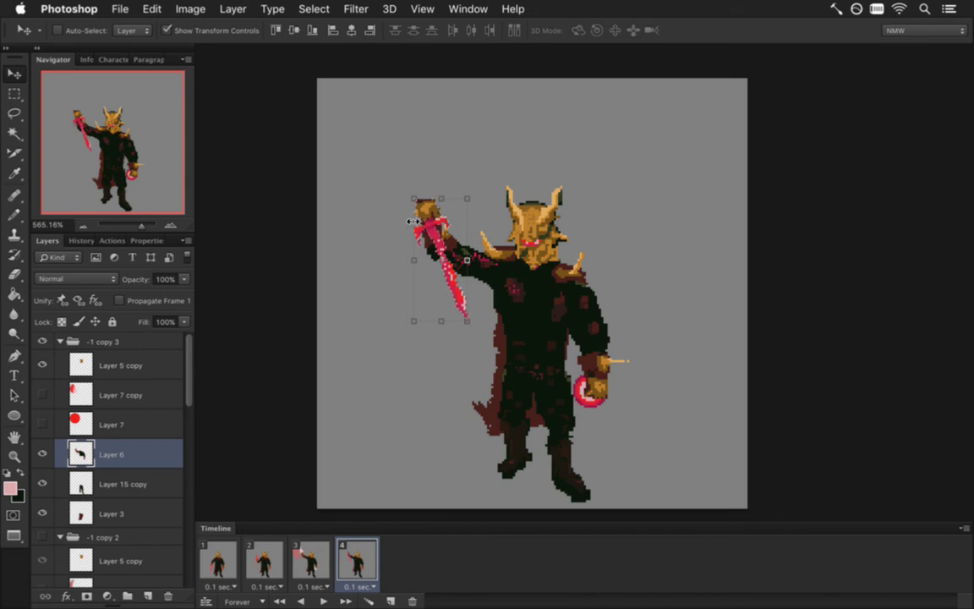
pyautogui.press('Down')
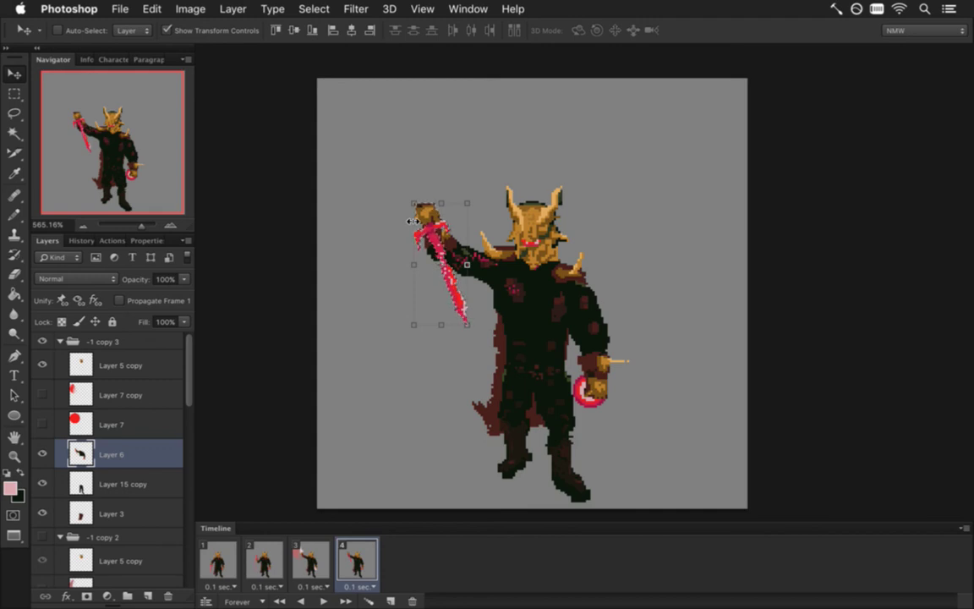
pyautogui.moveTo(411, 220); pyautogui.dragTo(415, 212)
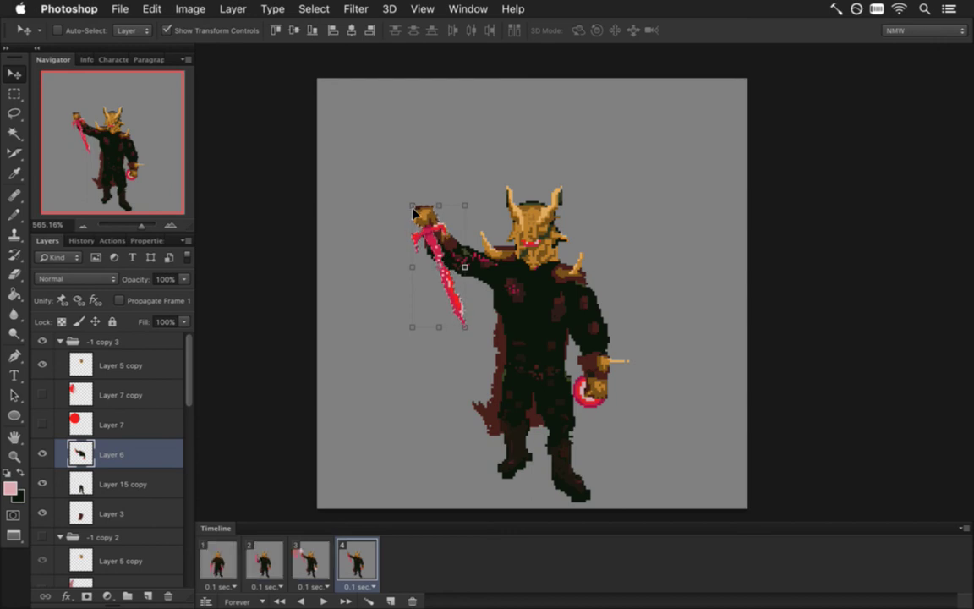
# Step: Alternate repeatedly between frames 3 and 4 to examine how the sword's pose changes
pyautogui.click(327, 551)
pyautogui.click(337, 551)
pyautogui.click(328, 551)
pyautogui.click(357, 548)
pyautogui.click(313, 558)
pyautogui.click(357, 558)
pyautogui.click(312, 558)
pyautogui.click(365, 558)
pyautogui.click(310, 562)
pyautogui.click(366, 553)
pyautogui.click(311, 558)
pyautogui.click(368, 553)
# Step: Temporarily show the red circle on Layer 7 and toggle Layer 6 to check the sword's position against the swing arc
pyautogui.click(42, 424)
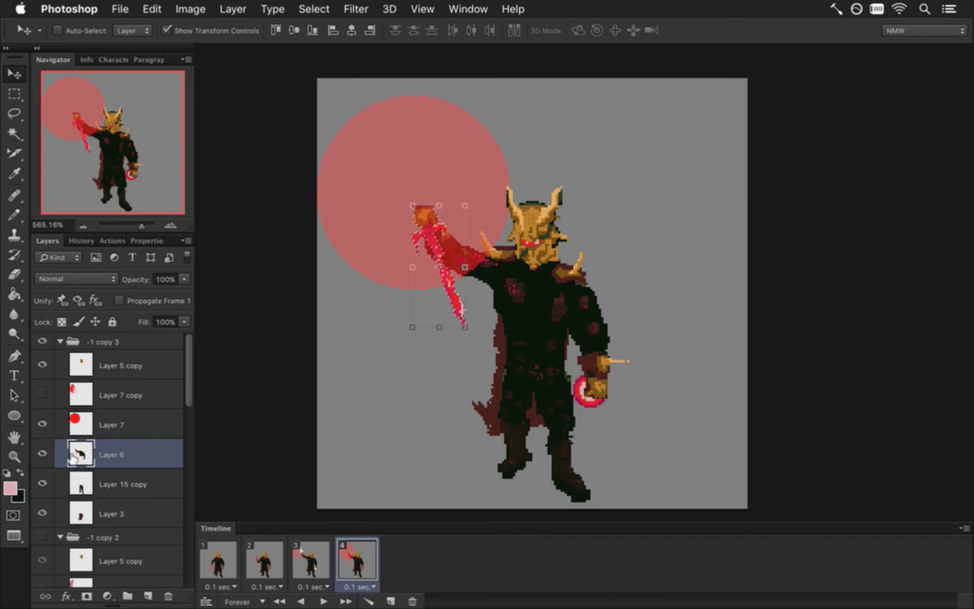
pyautogui.click(42, 454)
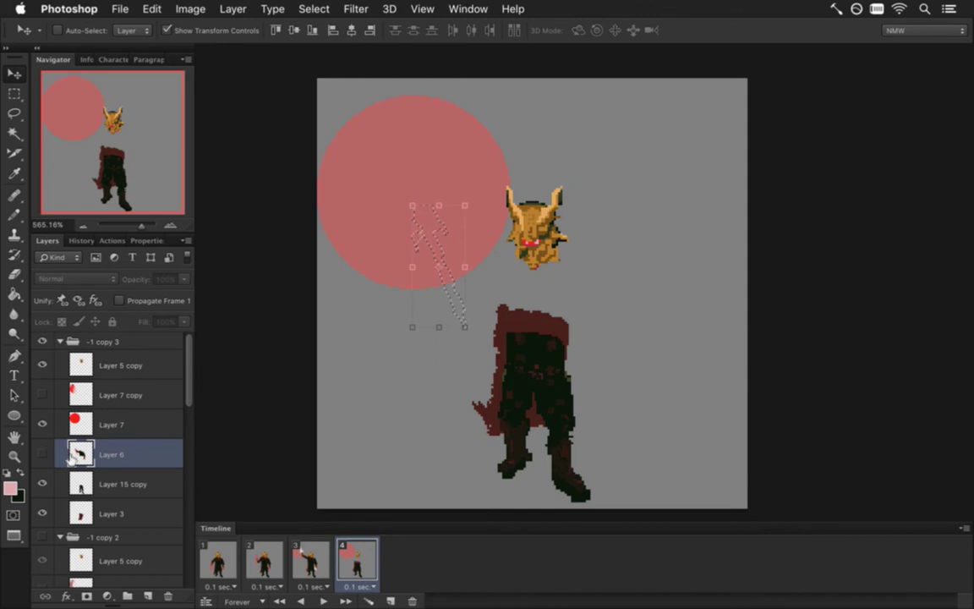
pyautogui.doubleClick(51, 454)
pyautogui.click(38, 448)
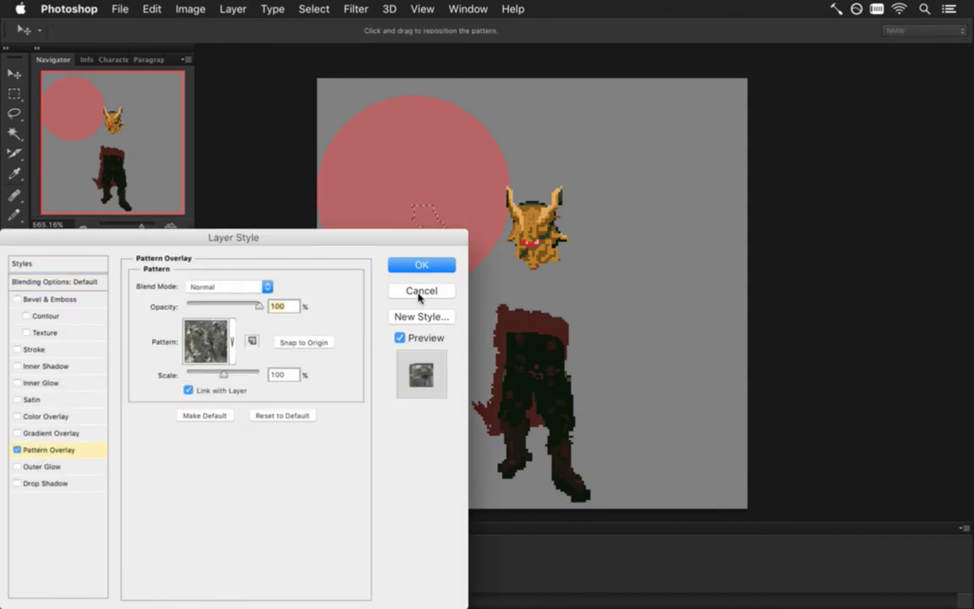
pyautogui.click(421, 290)
pyautogui.click(42, 454)
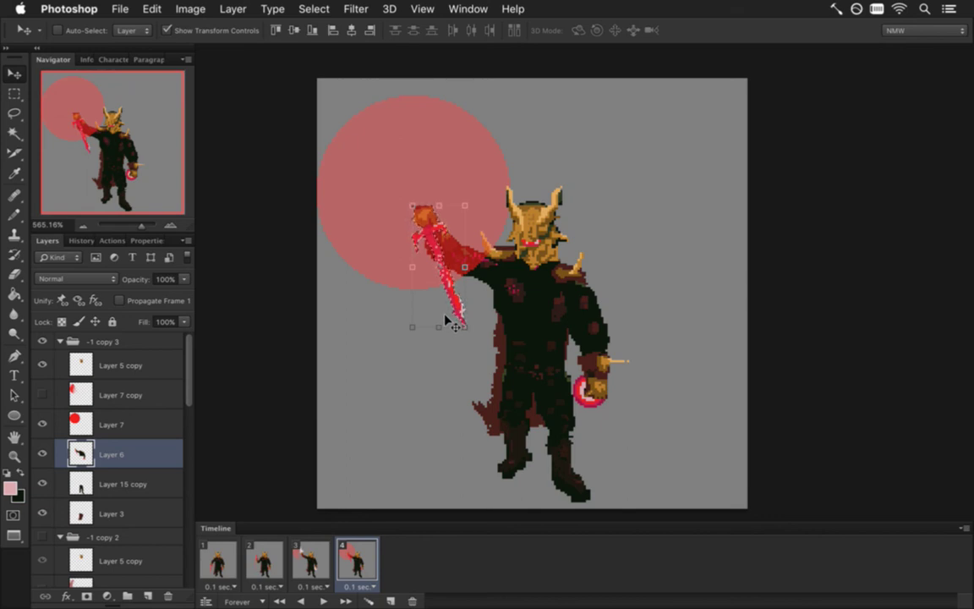
pyautogui.click(42, 424)
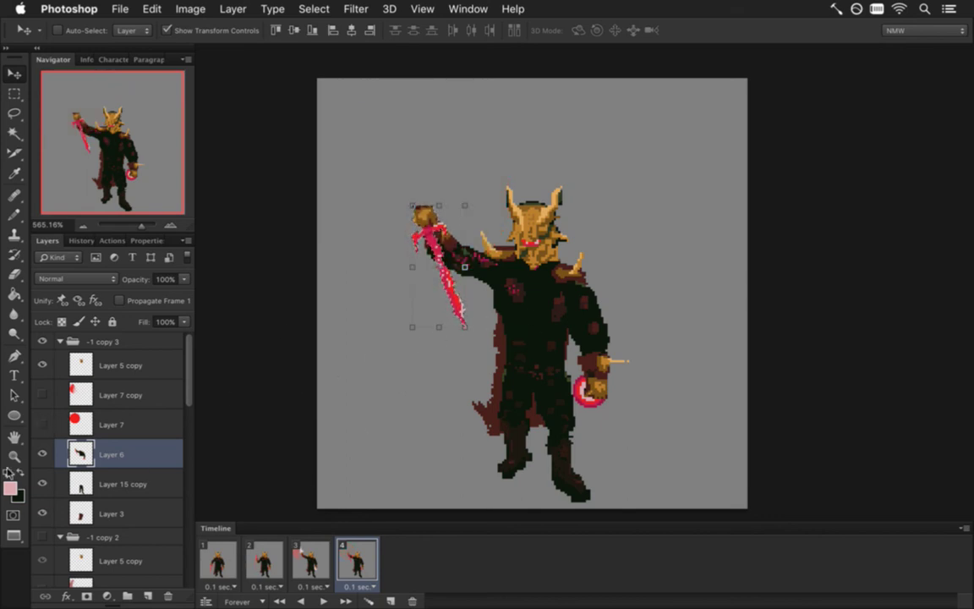
pyautogui.click(42, 424)
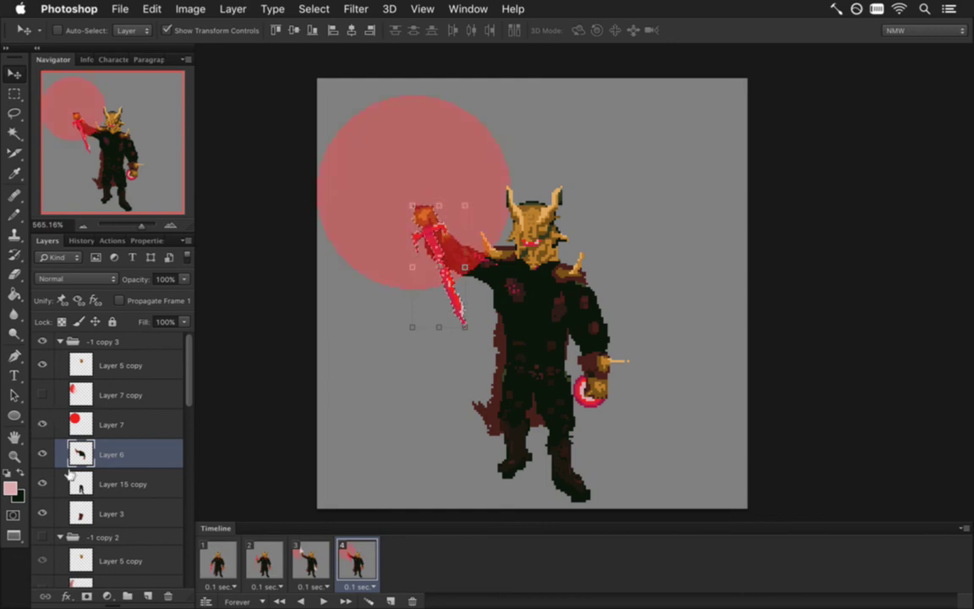
pyautogui.click(42, 425)
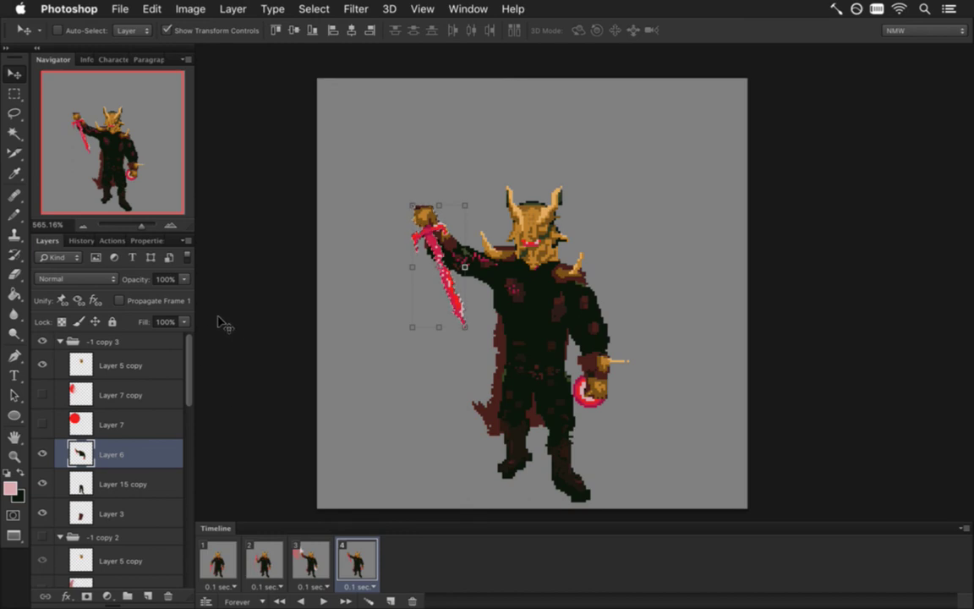
# Step: Sample the gauntlet's gold and brown tones and retouch the edge pixels of the flipped hand on Layer 6
pyautogui.press('m')
pyautogui.scroll(3, 442, 235)
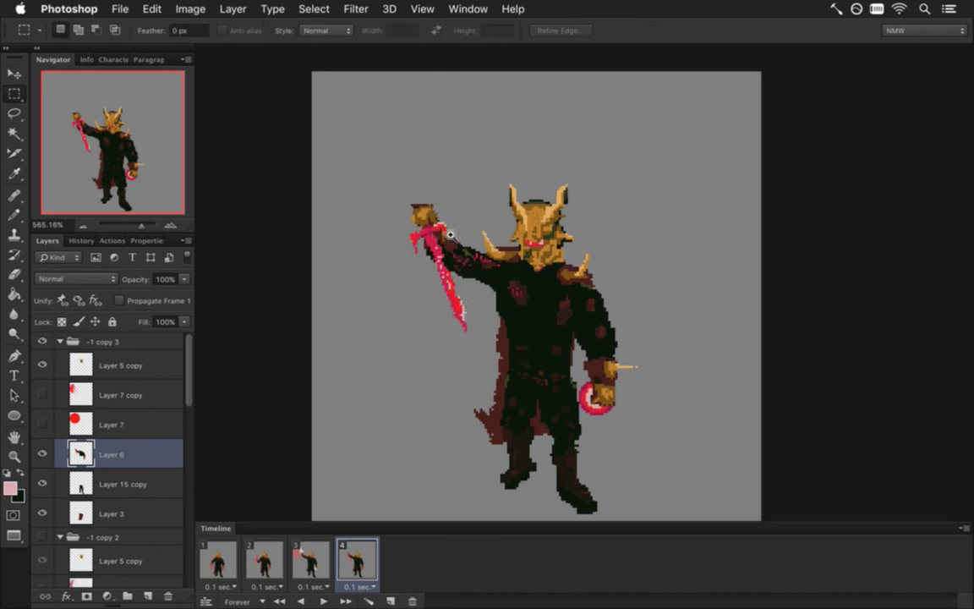
pyautogui.press('e')
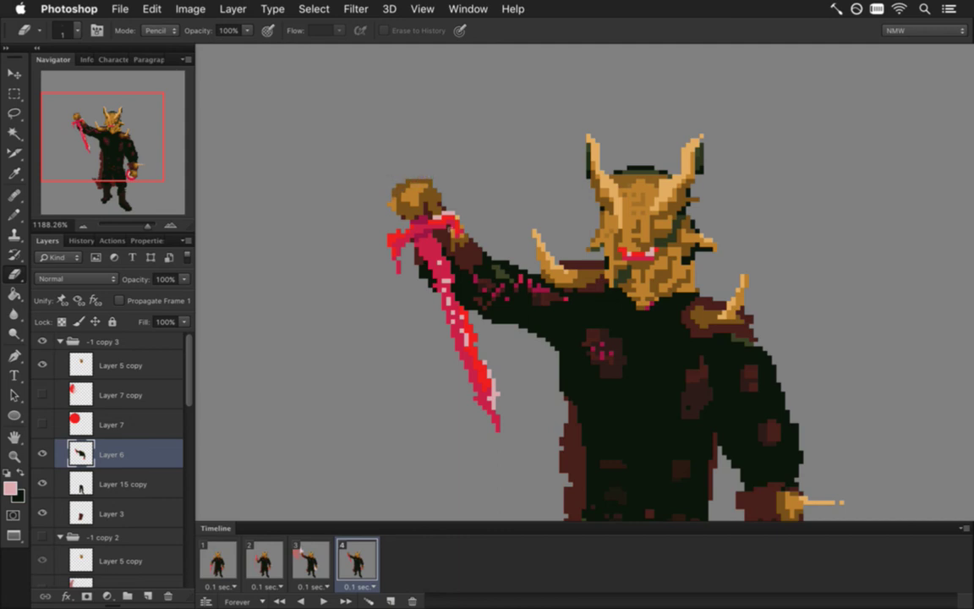
pyautogui.press('i')
pyautogui.click(379, 187)
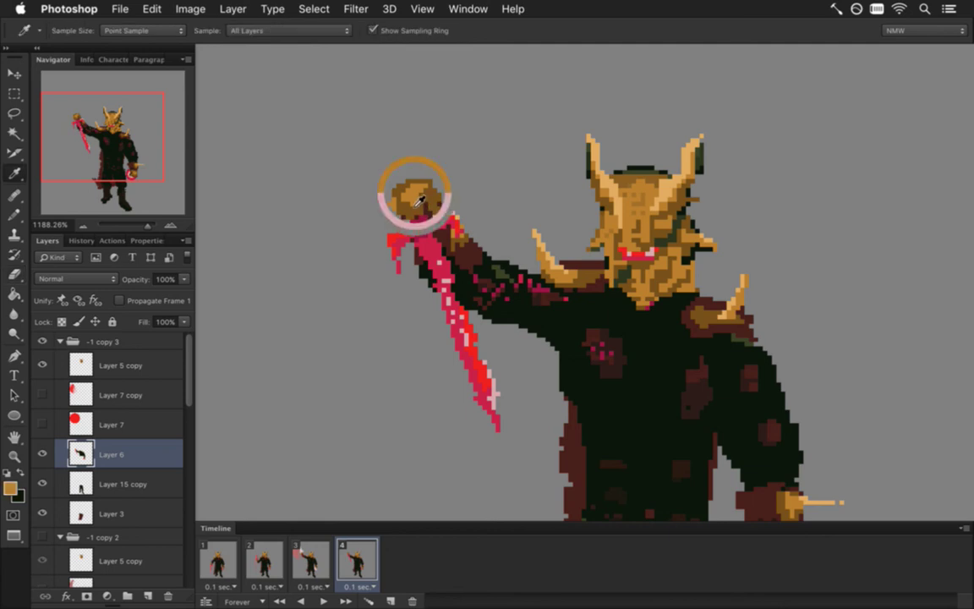
pyautogui.press('b')
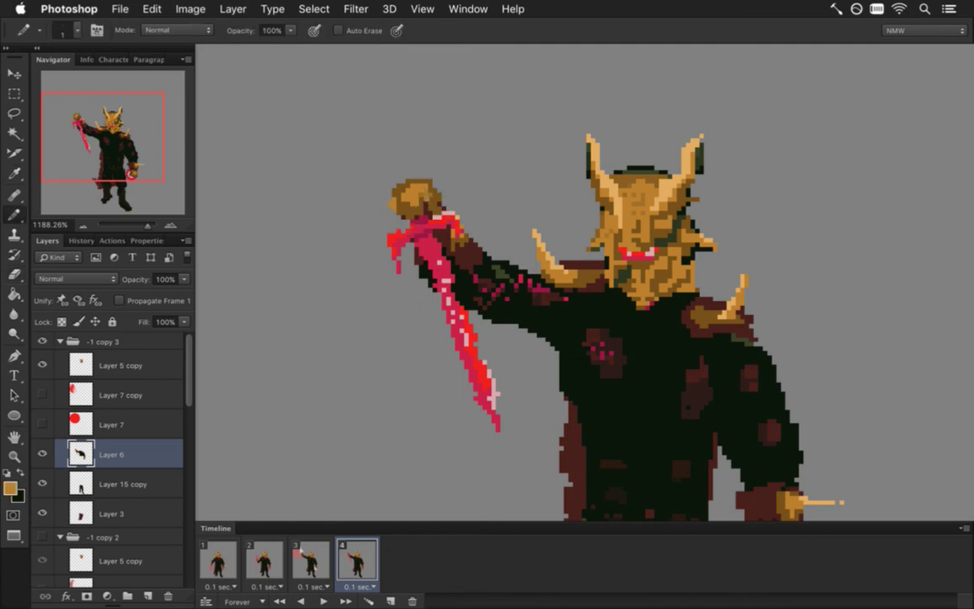
pyautogui.keyDown('alt'); pyautogui.click(370, 196); pyautogui.keyUp('alt')
pyautogui.click(405, 194)
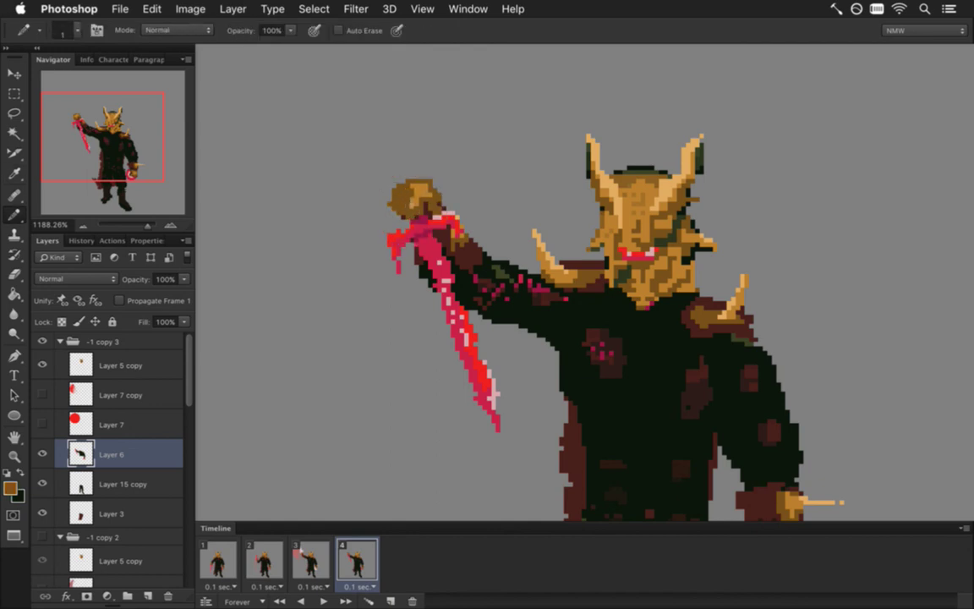
pyautogui.keyDown('alt'); pyautogui.click(397, 187); pyautogui.keyUp('alt')
# Step: Sample the sword's crimson and paint a small pommel above the raised hand on Layer 6
pyautogui.press('i')
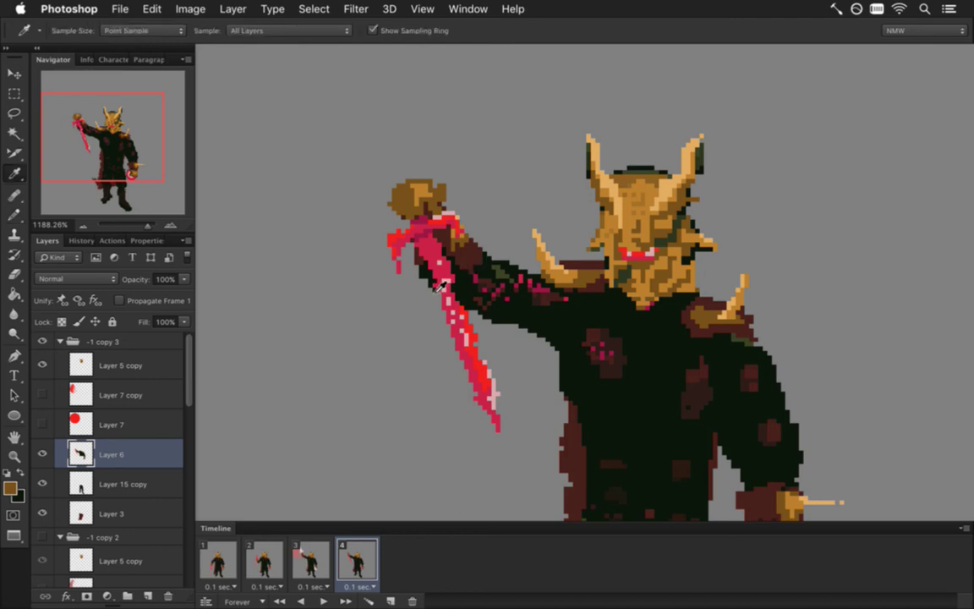
pyautogui.click(426, 228)
pyautogui.press('b')
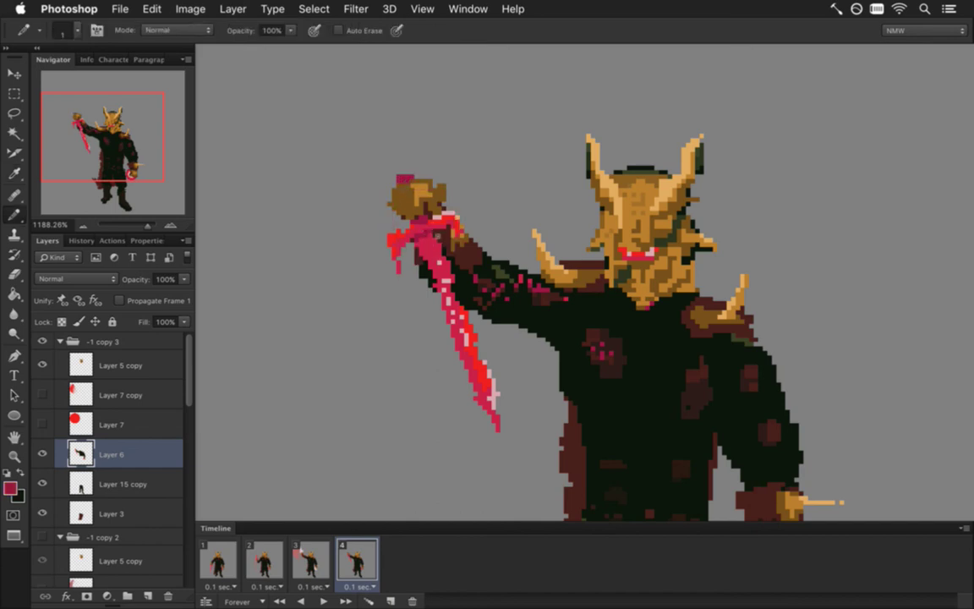
pyautogui.click(396, 173)
pyautogui.scroll(-5, 489, 290)
pyautogui.scroll(1, 429, 294)
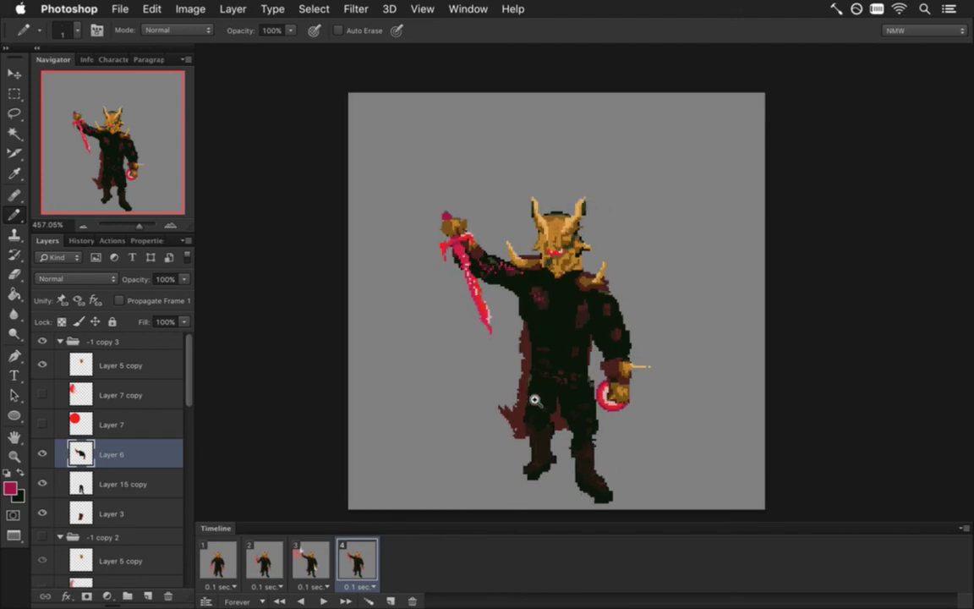
pyautogui.scroll(2, 494, 394)
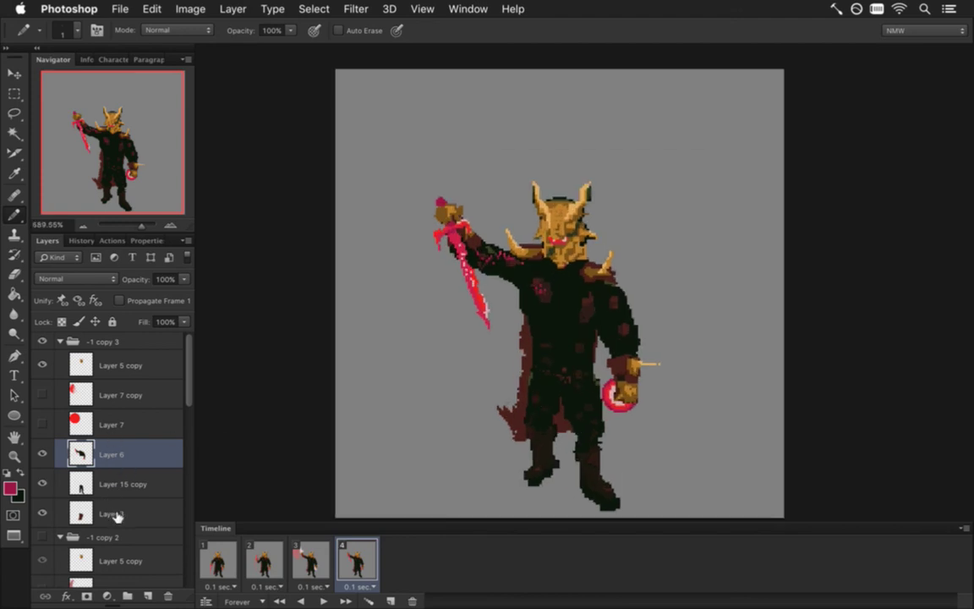
# Step: Flip the horned head on Layer 5 copy horizontally, shift it a few pixels left over the neck, and save the document
pyautogui.scroll(-4, 190, 384)
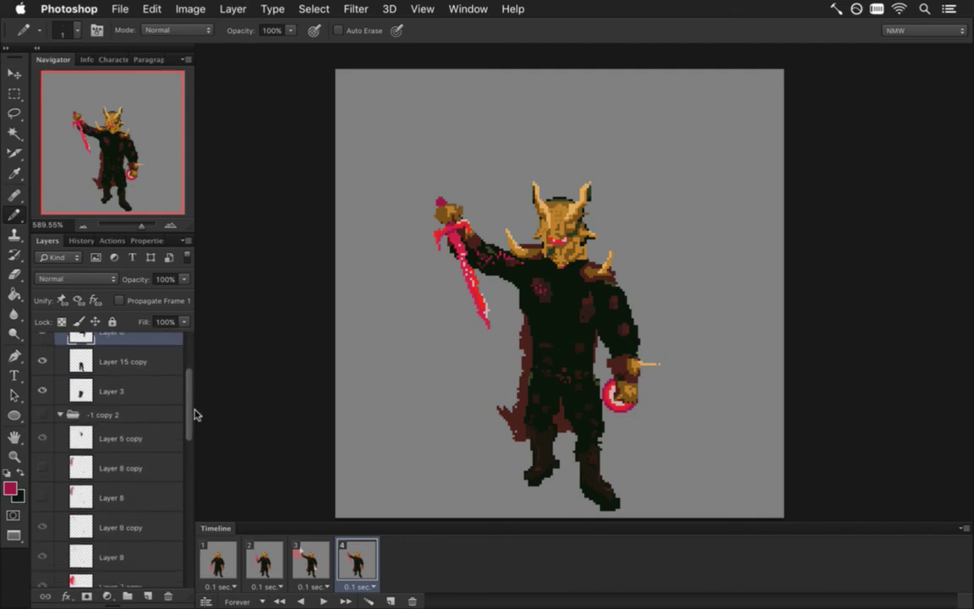
pyautogui.scroll(5, 192, 389)
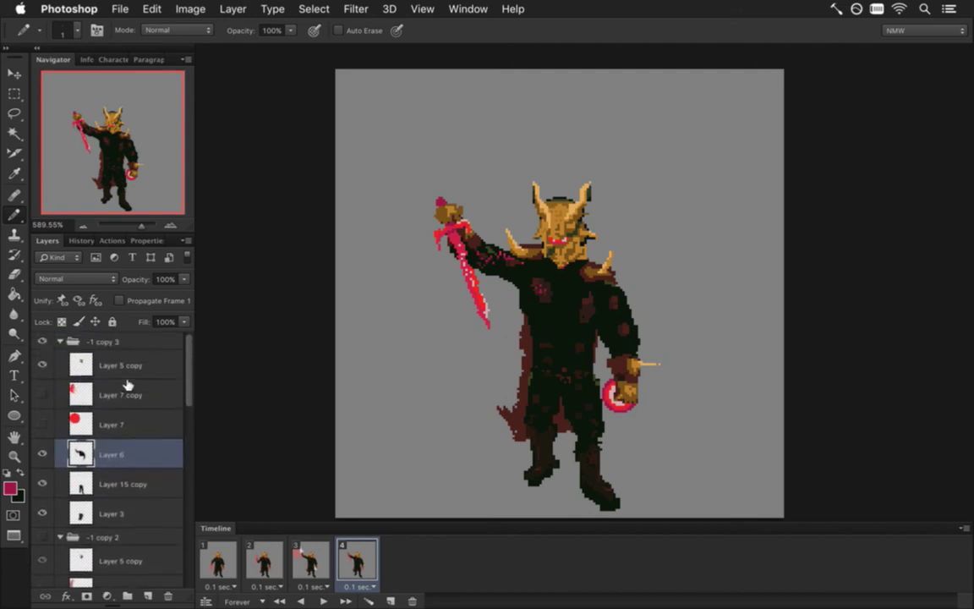
pyautogui.click(93, 357)
pyautogui.press('v')
pyautogui.press('super+t')
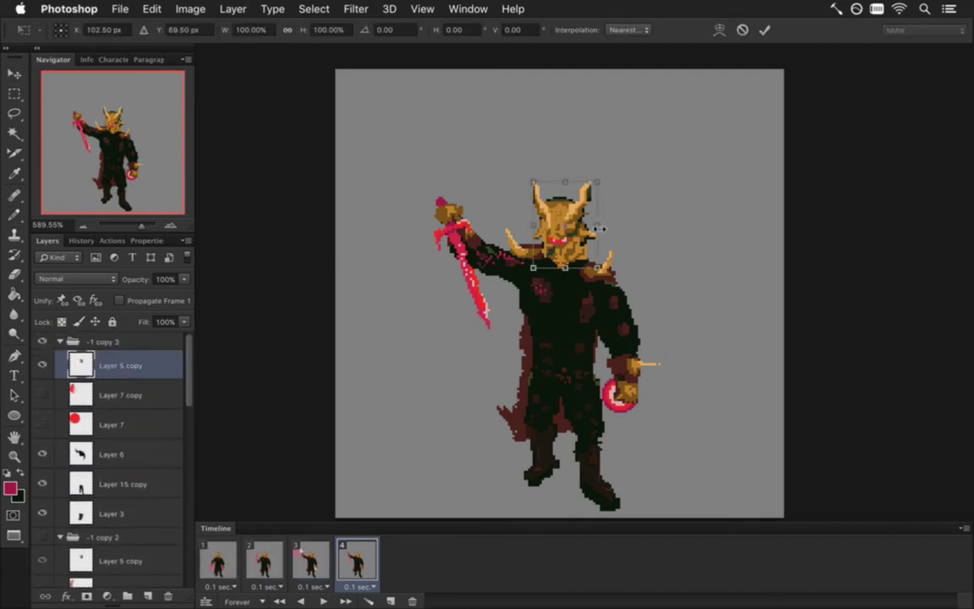
pyautogui.rightClick(577, 213)
pyautogui.click(626, 408)
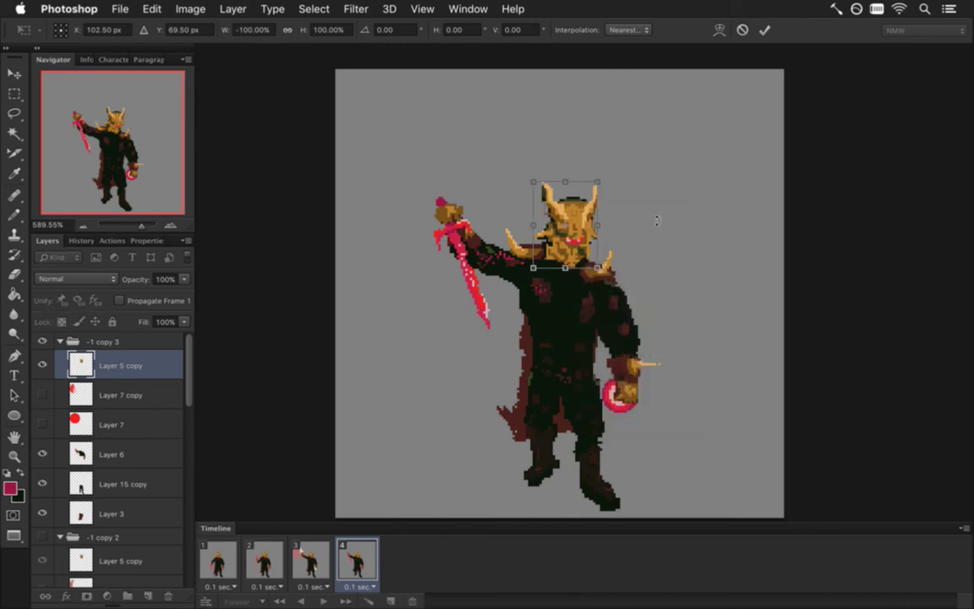
pyautogui.press('Left')
pyautogui.press('Left')
pyautogui.press('Left')
pyautogui.press('Left')
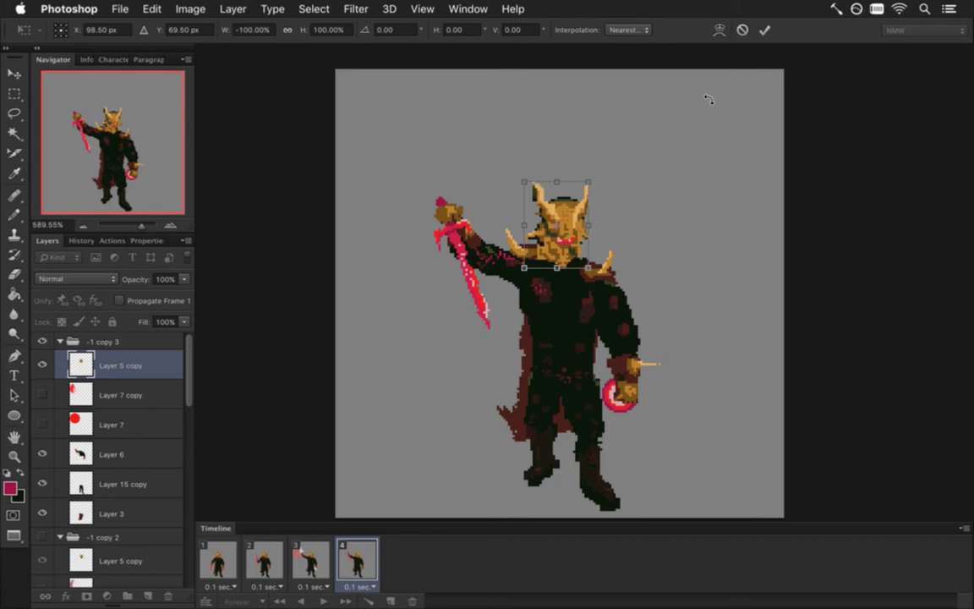
pyautogui.press('Right')
pyautogui.press('Left')
pyautogui.press('Return')
pyautogui.press('m')
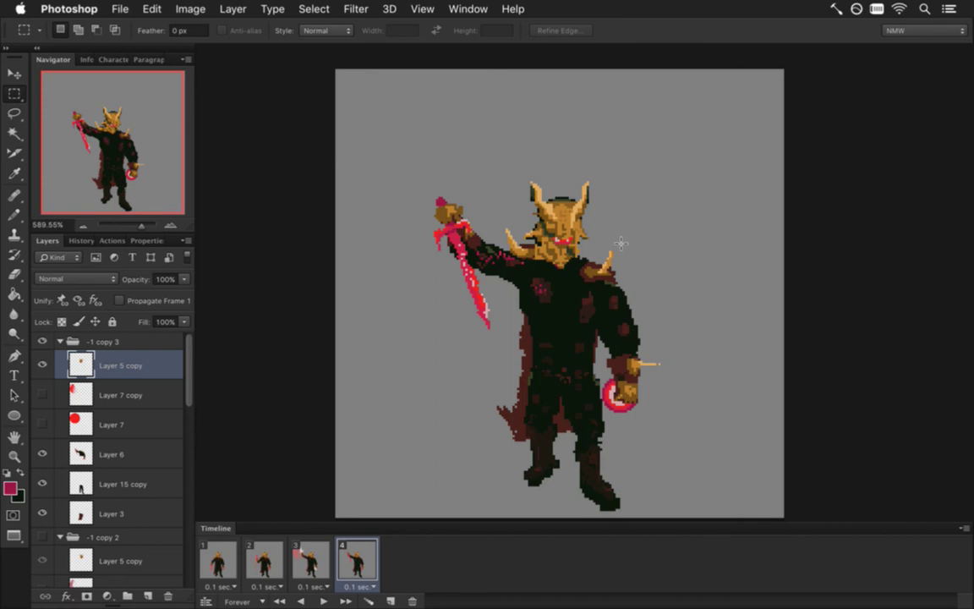
pyautogui.press('super+s')
# Step: Nudge the lowered arm and its shoulder up on Layer 6 and fill the resulting chest gap with the coat's dark tone
pyautogui.click(85, 454)
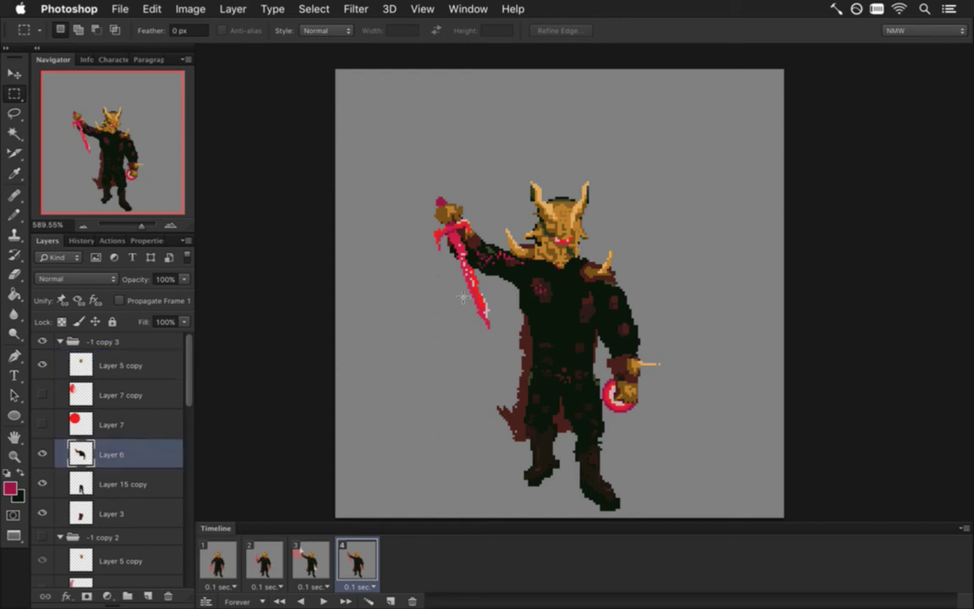
pyautogui.moveTo(568, 237); pyautogui.dragTo(670, 370)
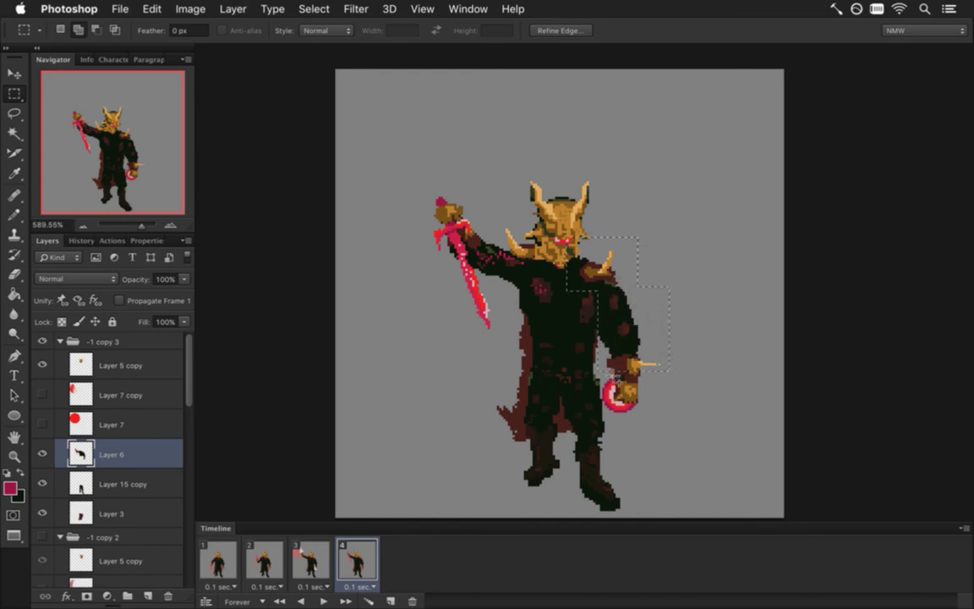
pyautogui.press('v')
pyautogui.press('Up')
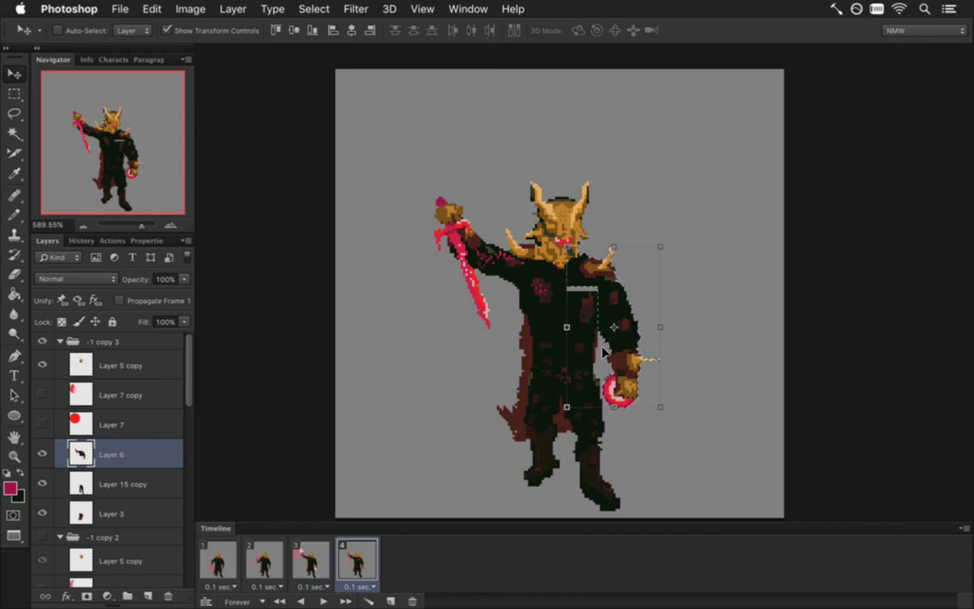
pyautogui.press('m')
pyautogui.press('i')
pyautogui.click(580, 316)
pyautogui.press('b')
pyautogui.moveTo(569, 296); pyautogui.dragTo(585, 294)
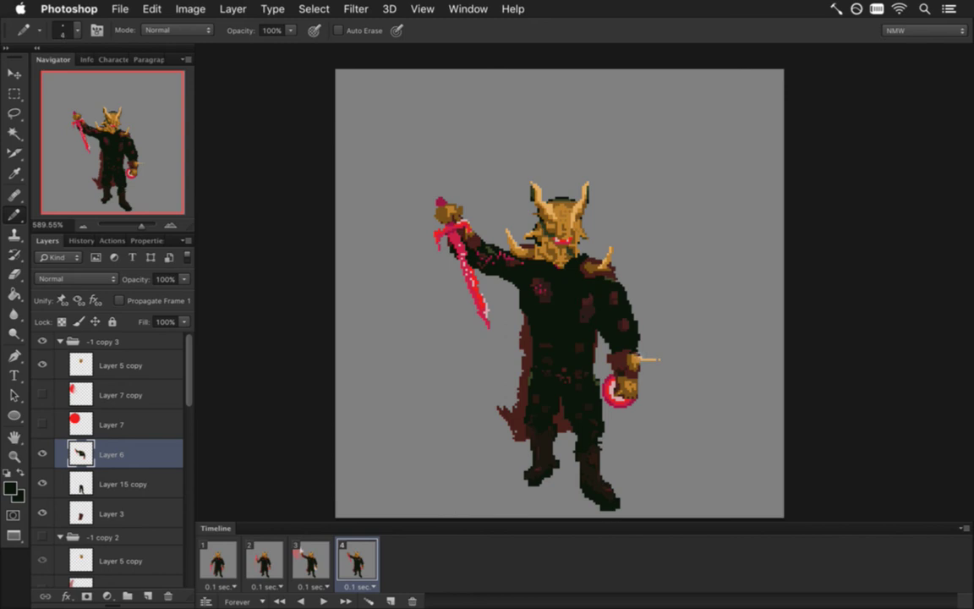
# Step: Select the lowered forearm and the hand with the orb on Layer 6 and nudge them slightly up and left
pyautogui.press('m')
pyautogui.moveTo(601, 331); pyautogui.dragTo(685, 439)
pyautogui.moveTo(600, 307); pyautogui.dragTo(630, 328)
pyautogui.press('v')
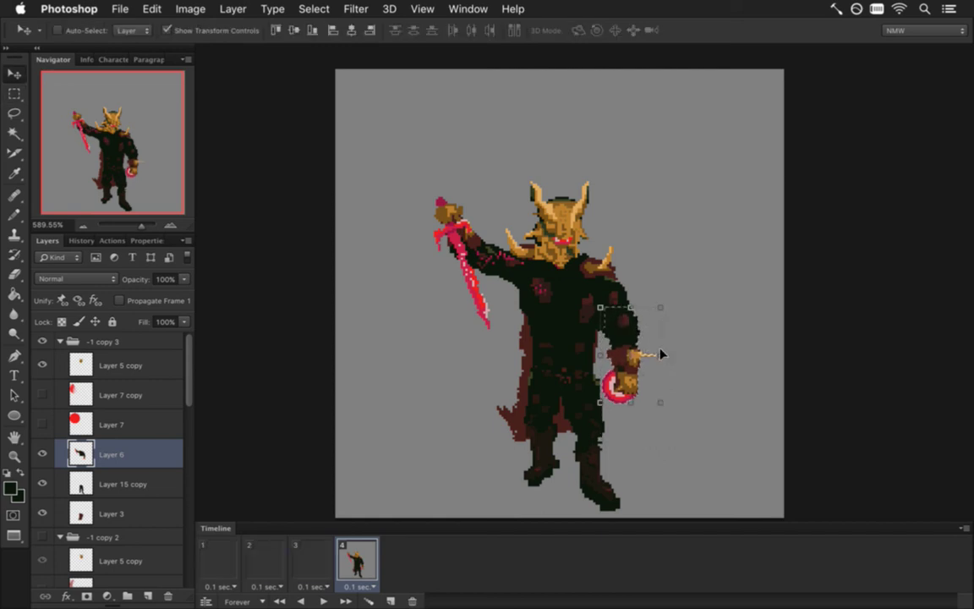
pyautogui.press('Left')
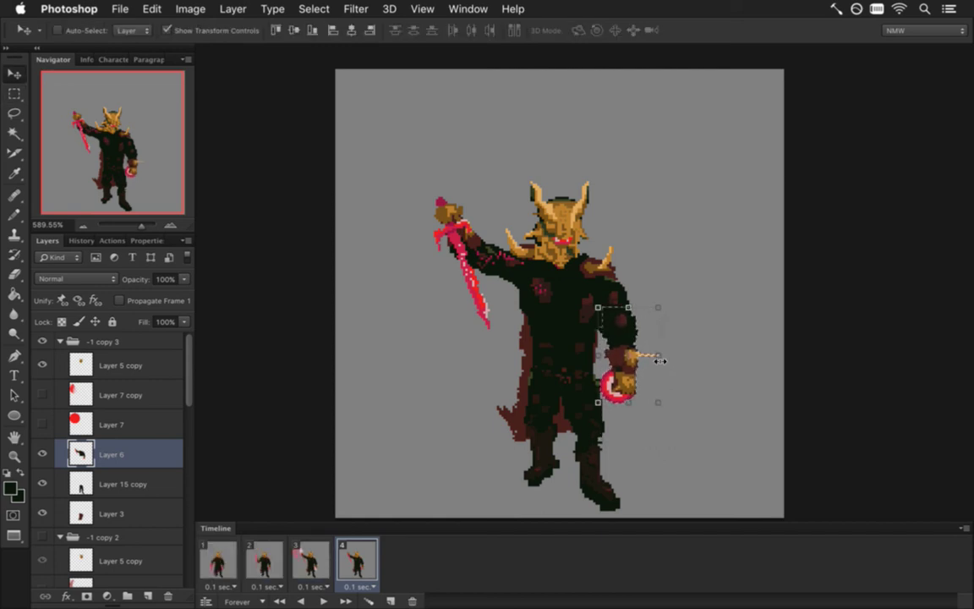
pyautogui.press('m')
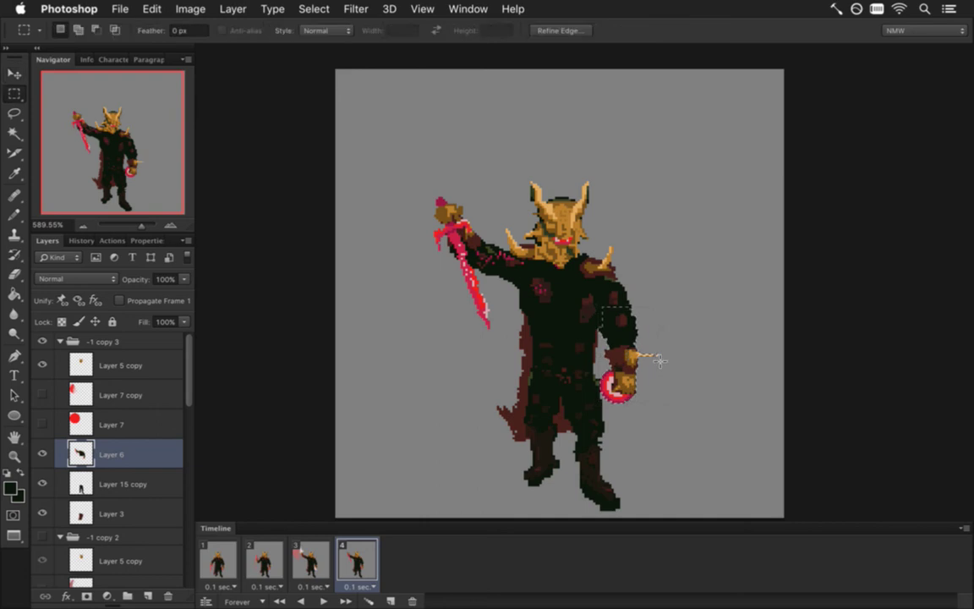
pyautogui.click(654, 241)
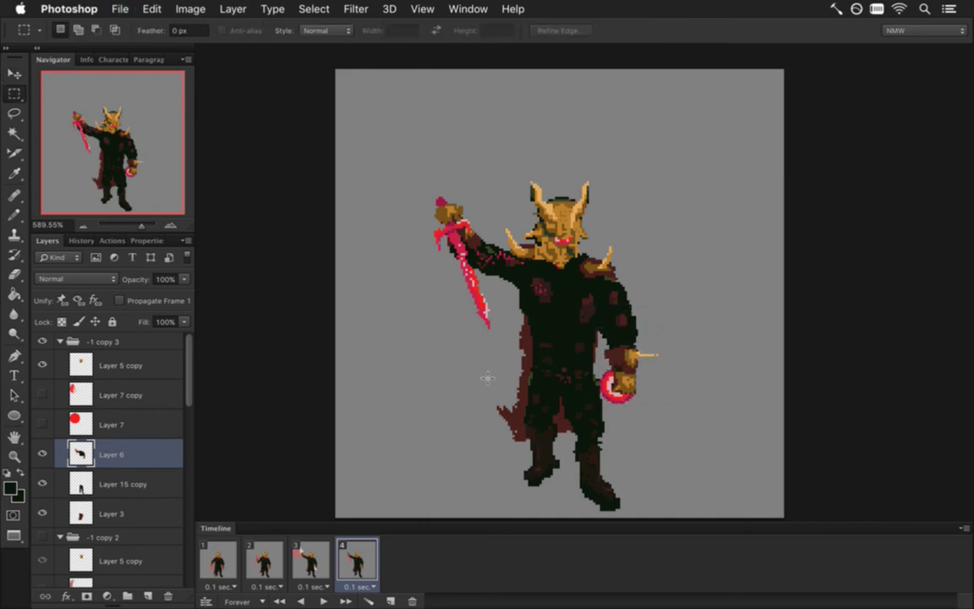
# Step: Try painting a dark foot shape below the cape's tip on Layer 3
pyautogui.click(98, 513)
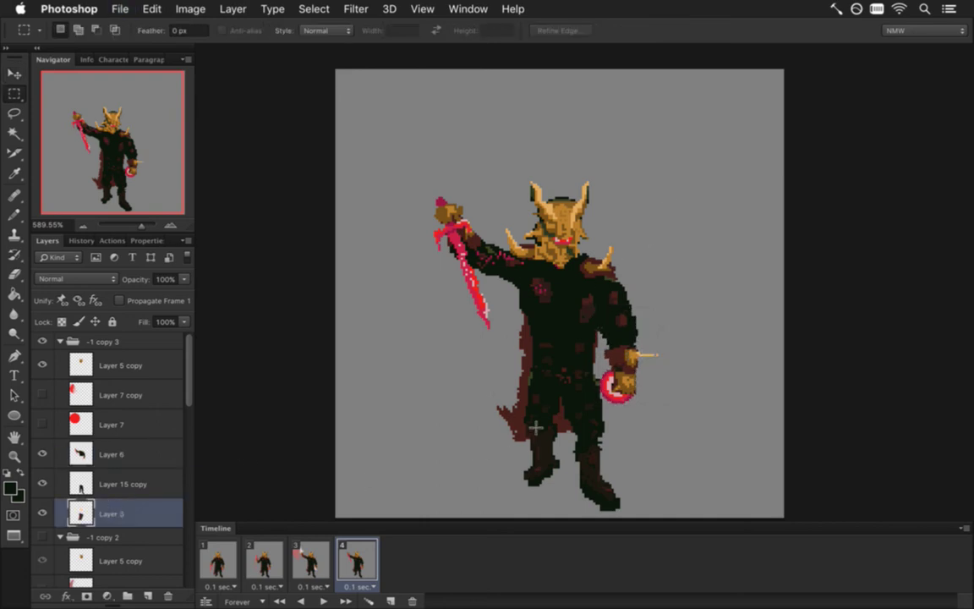
pyautogui.press('b')
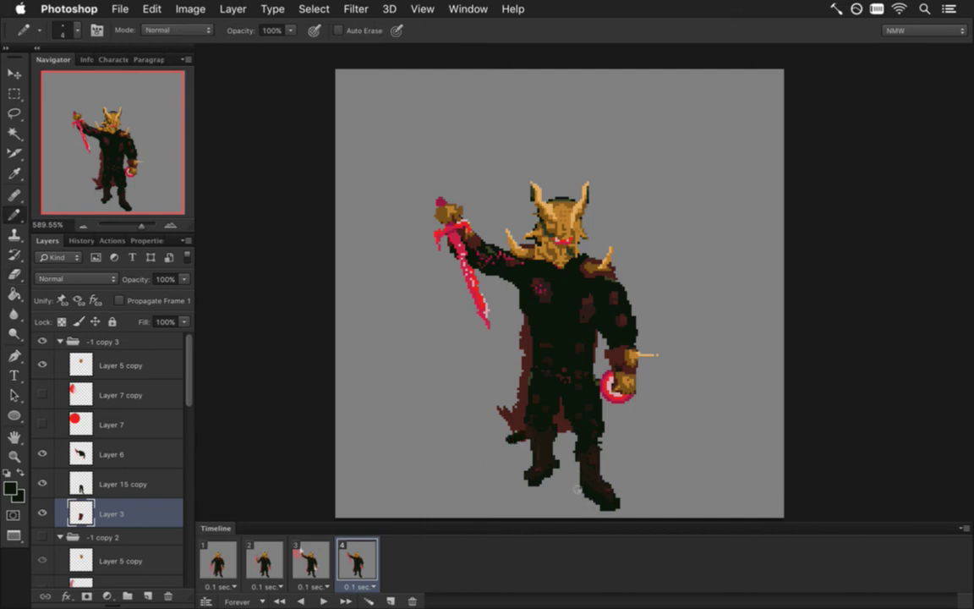
pyautogui.keyDown('ctrl'); pyautogui.click(519, 440); pyautogui.keyUp('ctrl')
pyautogui.press('e')
pyautogui.click(114, 480)
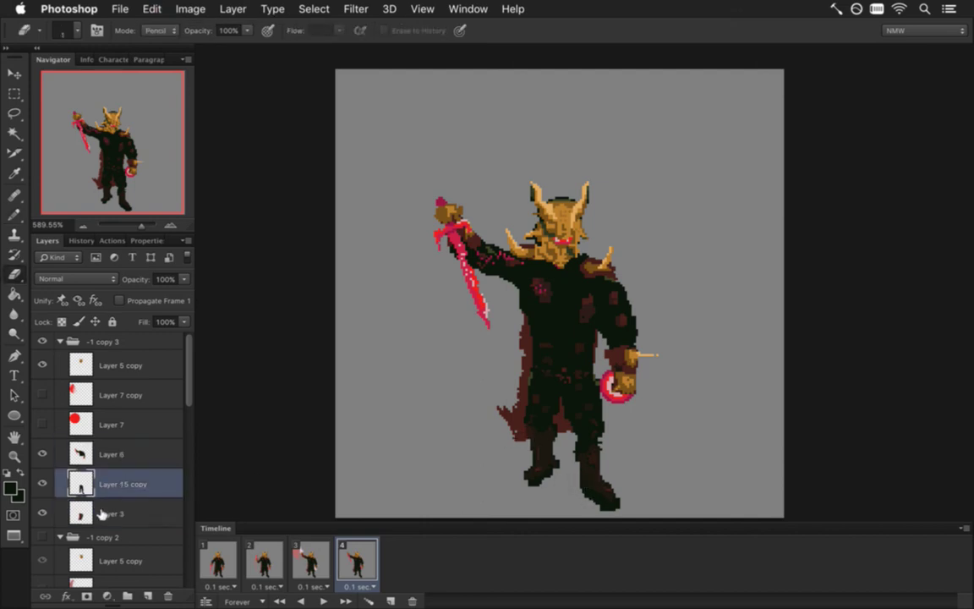
# Step: Erase the cape's lower edge on Layer 3 and repaint its tattered tip flaring outward in the sampled dark red
pyautogui.click(86, 513)
pyautogui.press('b')
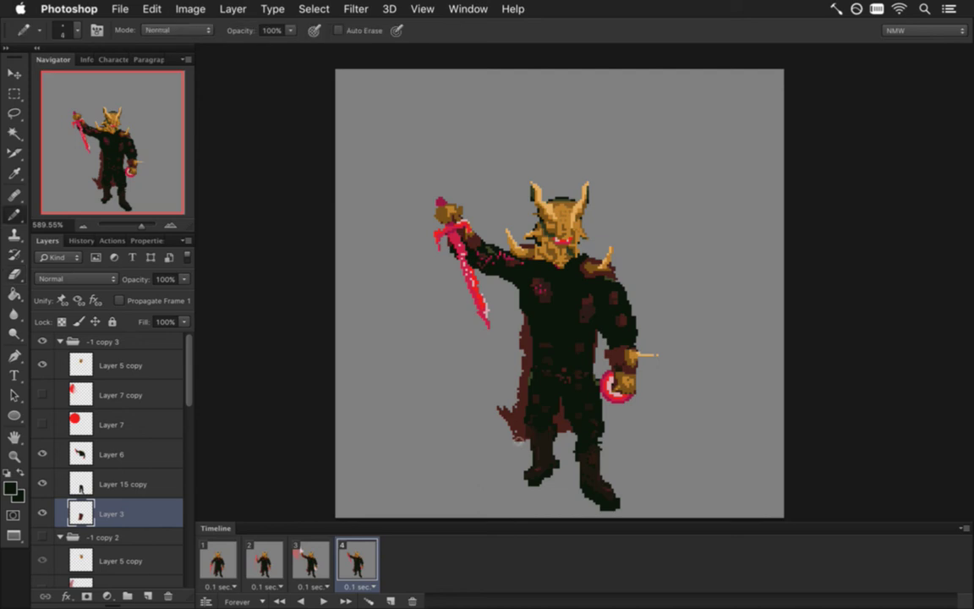
pyautogui.press('e')
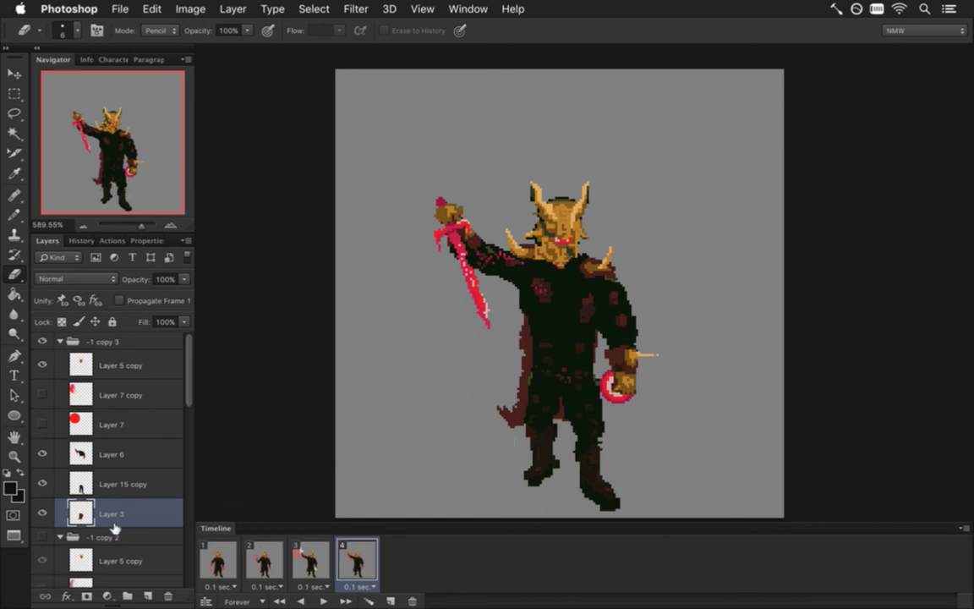
pyautogui.press('i')
pyautogui.click(515, 417)
pyautogui.press('b')
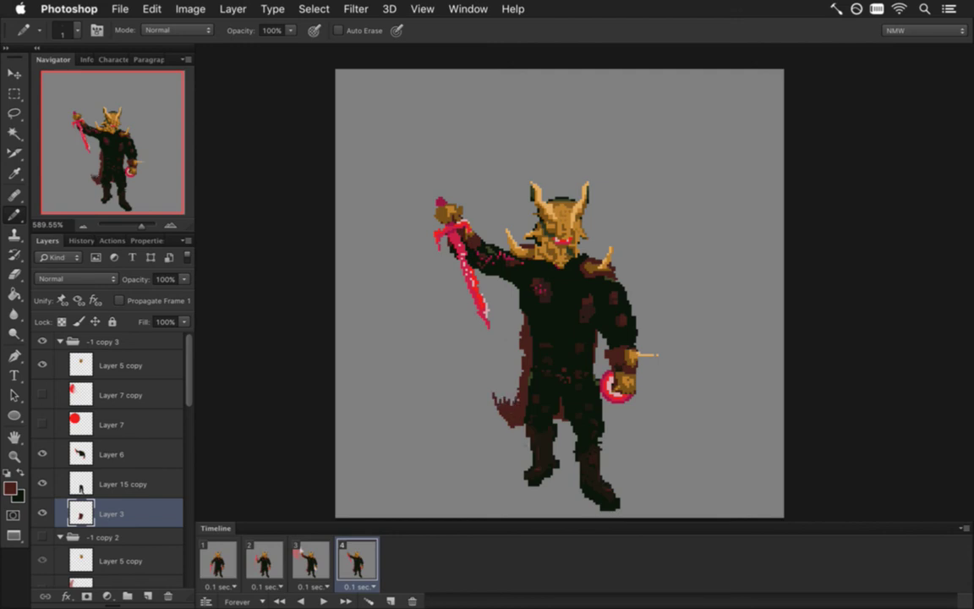
# Step: Alternate between frames 3 and 4 to examine the motion of the head, lowered arm and cape
pyautogui.click(310, 554)
pyautogui.click(353, 566)
pyautogui.click(309, 565)
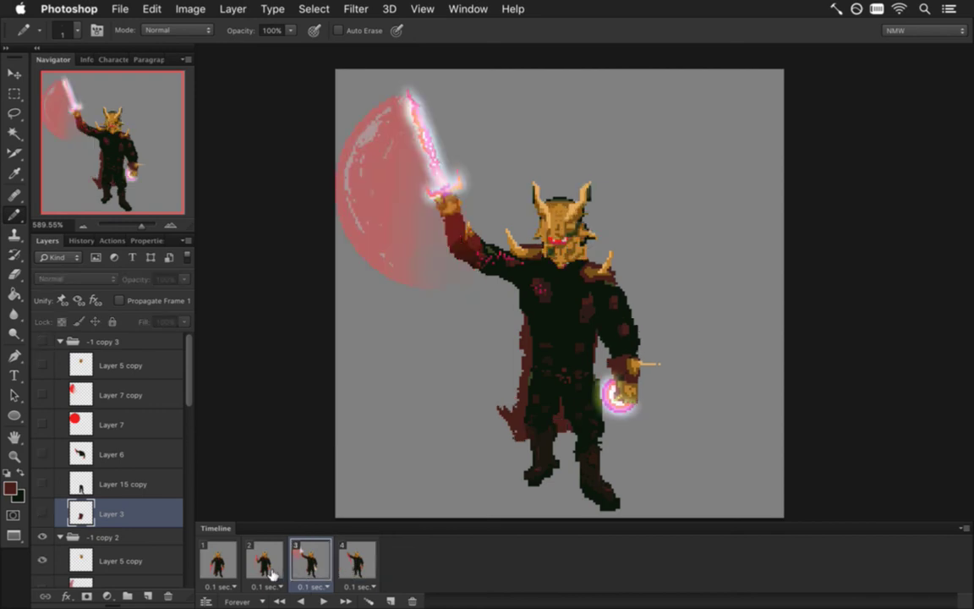
pyautogui.click(264, 564)
pyautogui.click(359, 562)
pyautogui.click(310, 565)
pyautogui.click(351, 565)
pyautogui.click(313, 564)
pyautogui.click(354, 564)
pyautogui.click(312, 565)
pyautogui.click(353, 565)
pyautogui.click(330, 571)
pyautogui.click(354, 569)
pyautogui.click(313, 564)
pyautogui.click(353, 565)
pyautogui.click(317, 565)
pyautogui.click(354, 565)
pyautogui.click(326, 566)
pyautogui.click(355, 567)
pyautogui.click(317, 565)
pyautogui.click(355, 565)
pyautogui.click(317, 564)
pyautogui.click(355, 565)
pyautogui.click(311, 566)
pyautogui.click(348, 567)
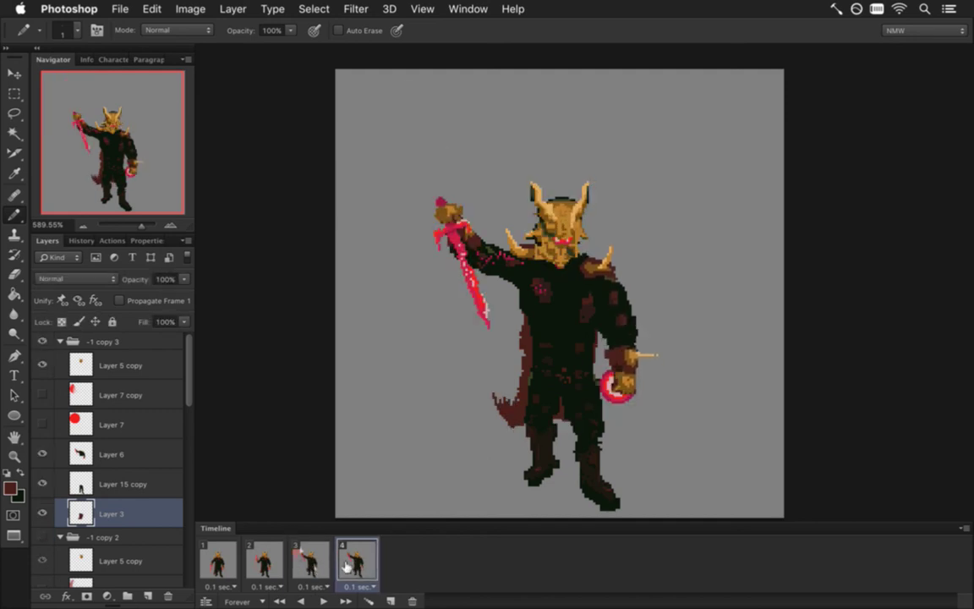
pyautogui.click(312, 565)
pyautogui.click(351, 565)
# Step: Lasso the shoulder spike beside the raised arm on Layer 6, rotate it about 12.8° clockwise and shift it slightly toward the head
pyautogui.click(106, 456)
pyautogui.press('m')
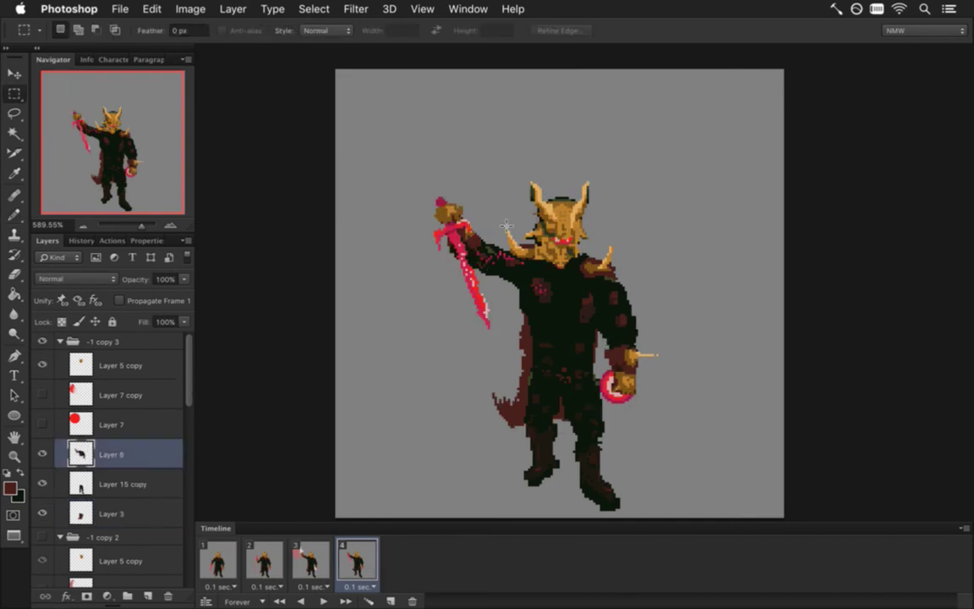
pyautogui.press('l')
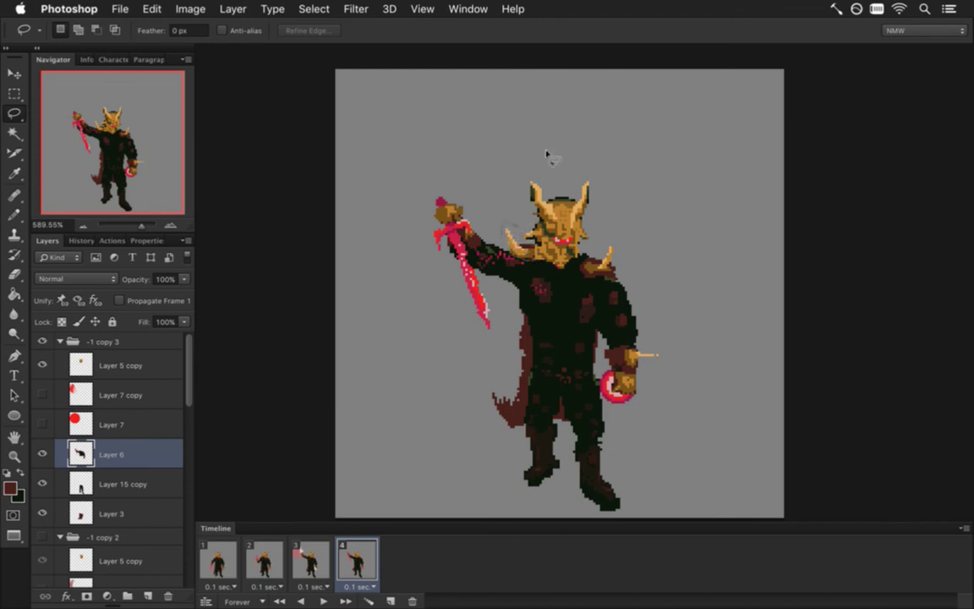
pyautogui.press('v')
pyautogui.moveTo(491, 208); pyautogui.dragTo(500, 199)
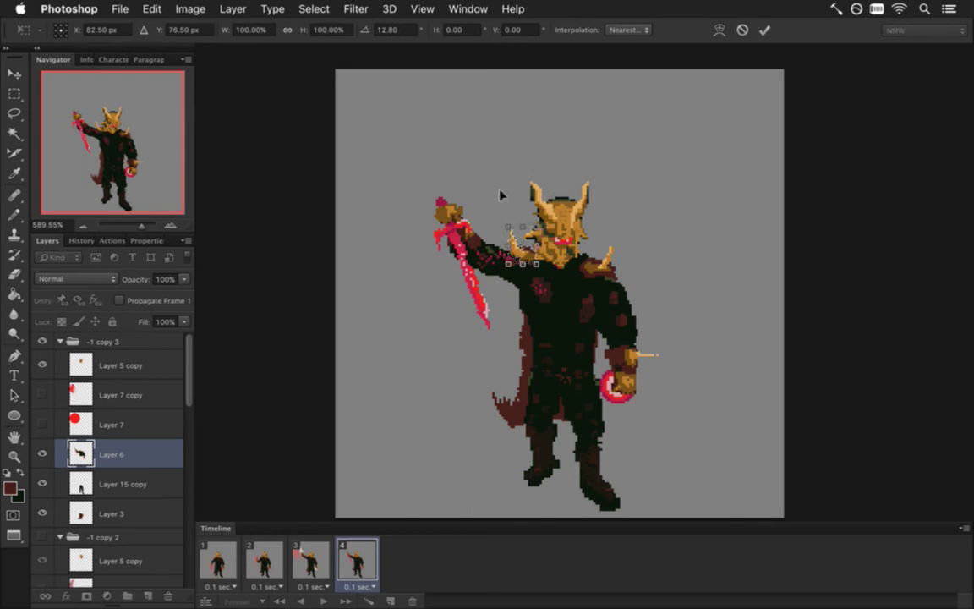
pyautogui.press('Return')
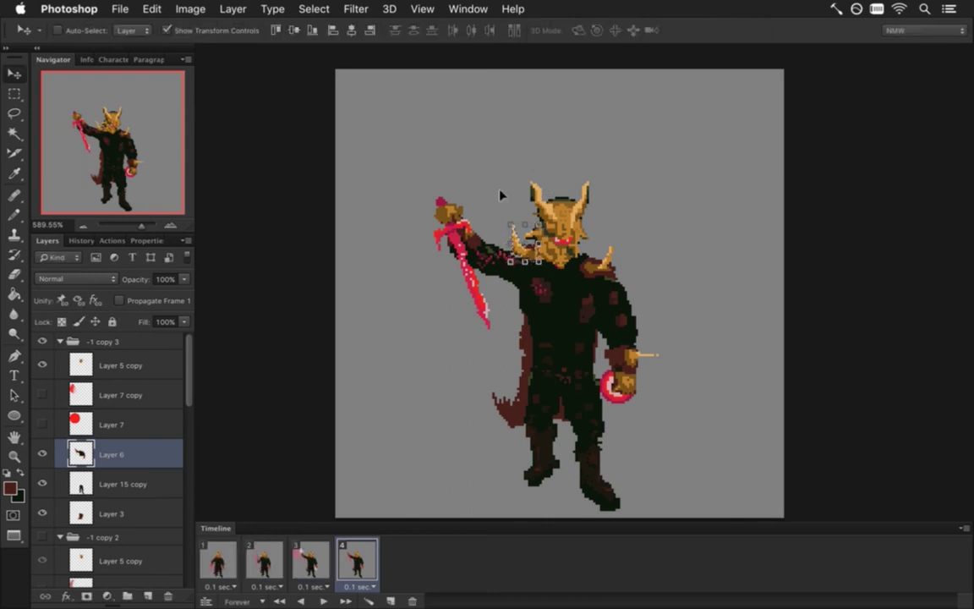
pyautogui.press('m')
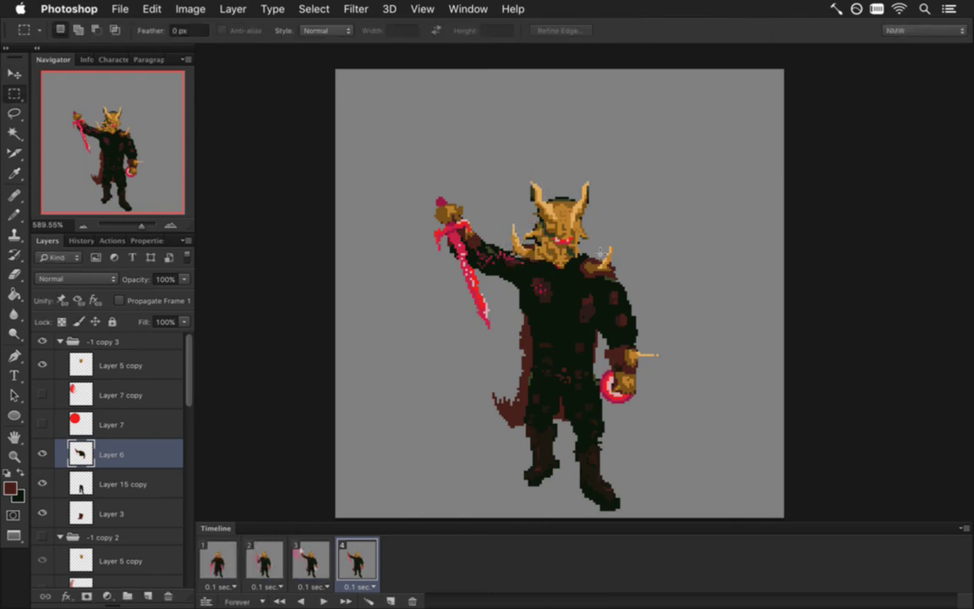
# Step: Sample the coat's dark tone and retouch the shoulder pixels beneath the rotated spike on Layer 6
pyautogui.scroll(2, 507, 279)
pyautogui.press('i')
pyautogui.click(524, 277)
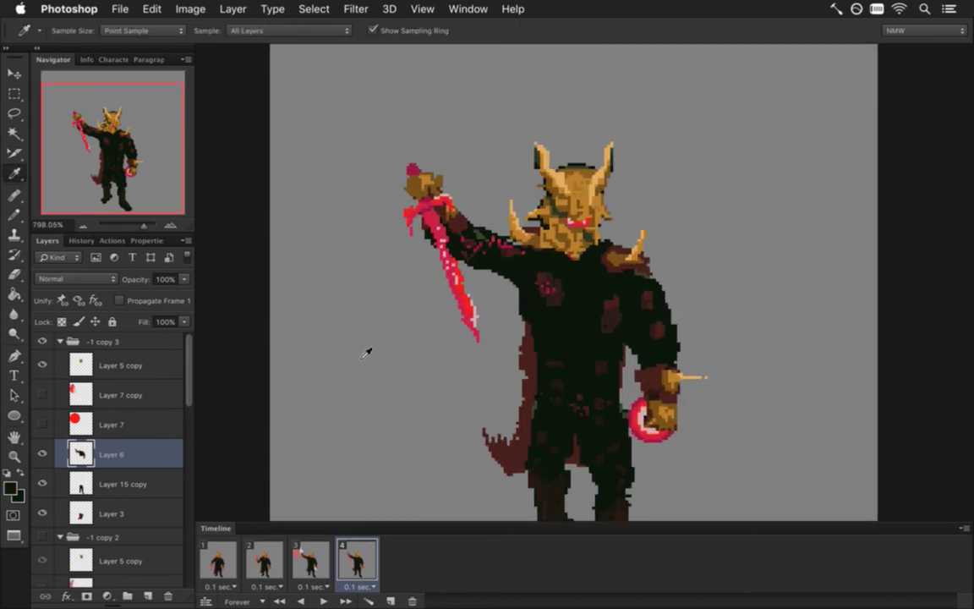
pyautogui.press('b')
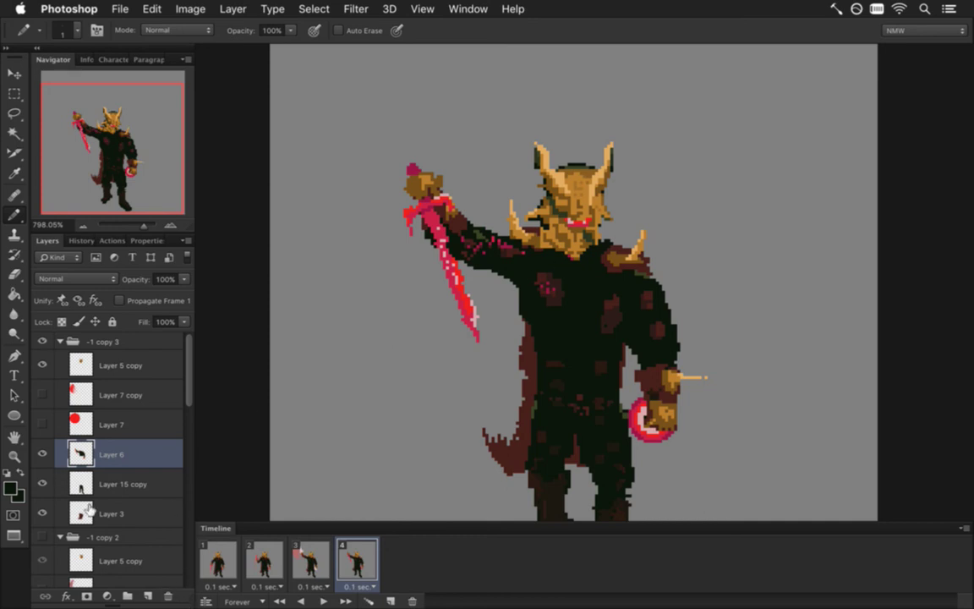
# Step: Select the jaw section of the mask nearest the raised arm on Layer 5 copy and narrow it to 81.82% width
pyautogui.click(94, 365)
pyautogui.press('m')
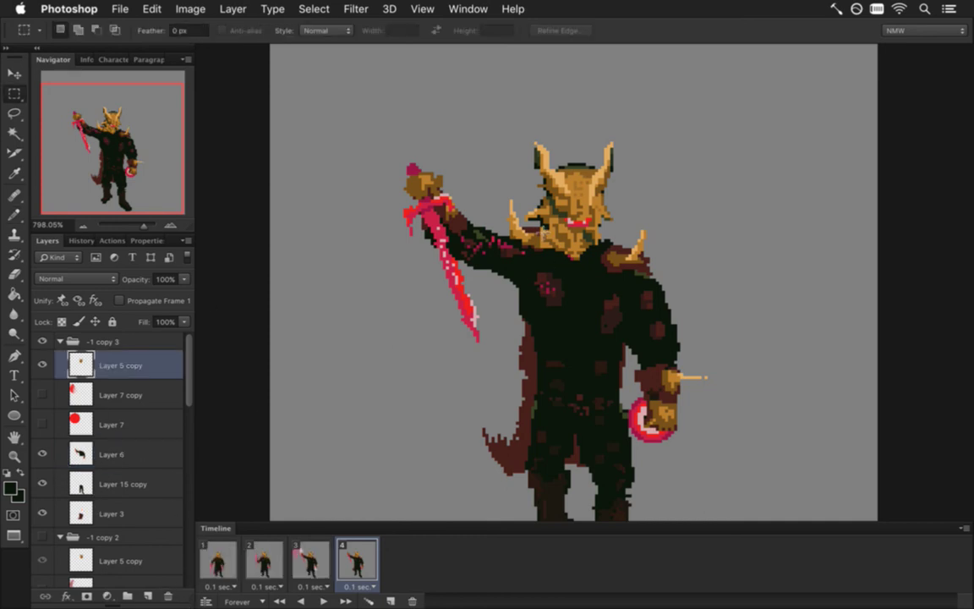
pyautogui.moveTo(505, 197); pyautogui.dragTo(530, 237)
pyautogui.press('v')
pyautogui.hotkey('ctrl', 't')
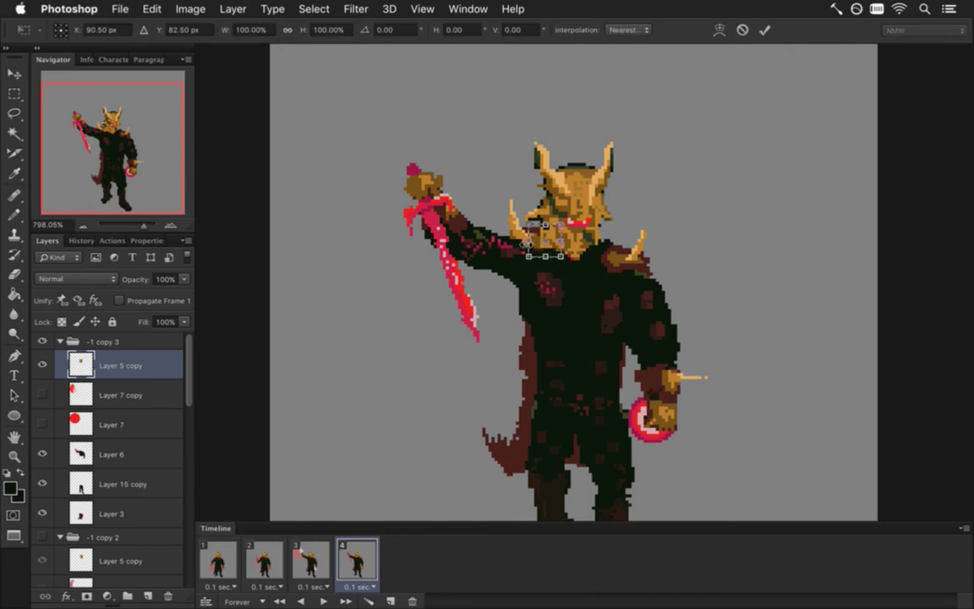
pyautogui.moveTo(527, 242); pyautogui.dragTo(533, 242)
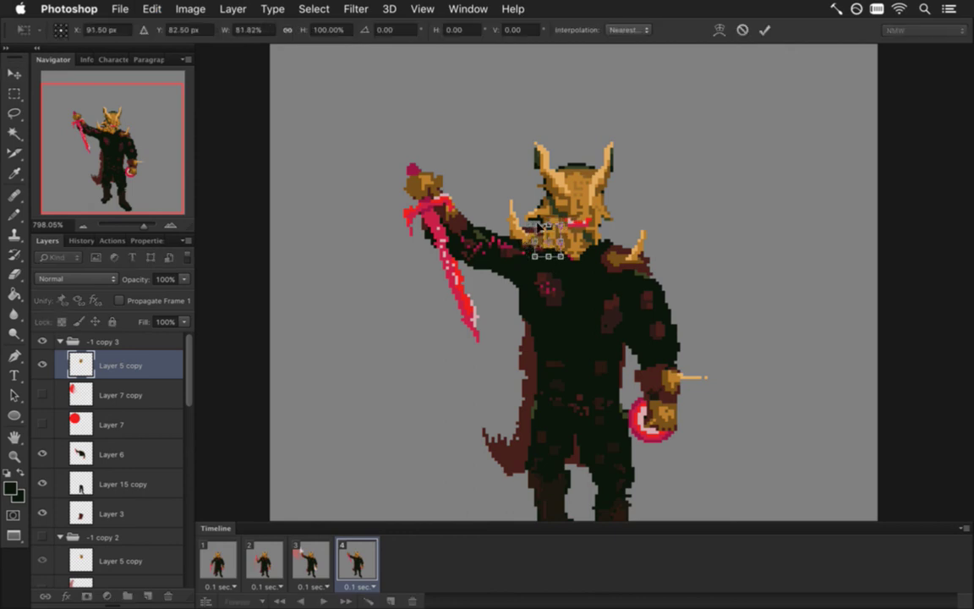
pyautogui.press('Return')
pyautogui.press('m')
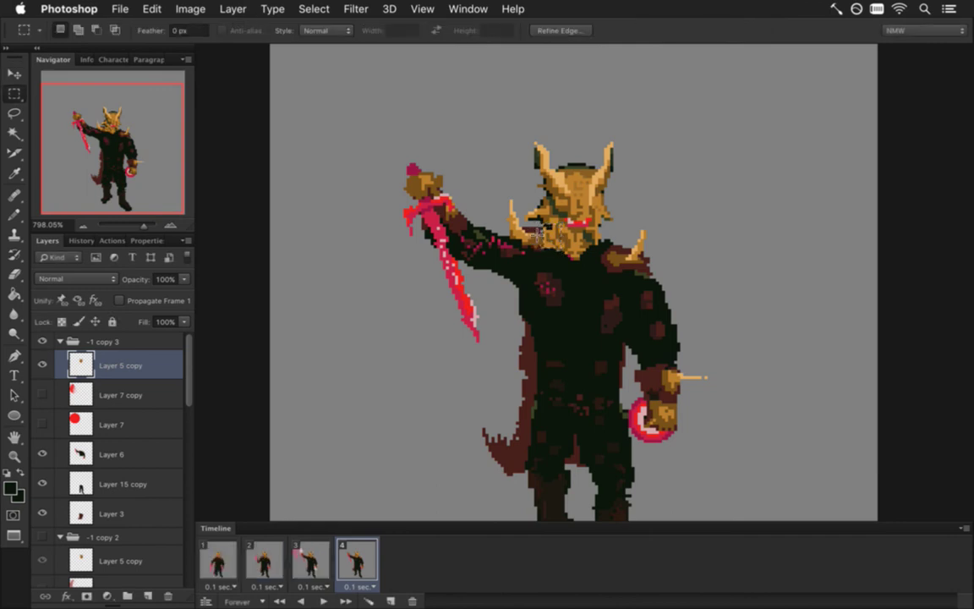
pyautogui.hotkey('ctrl', 'd')
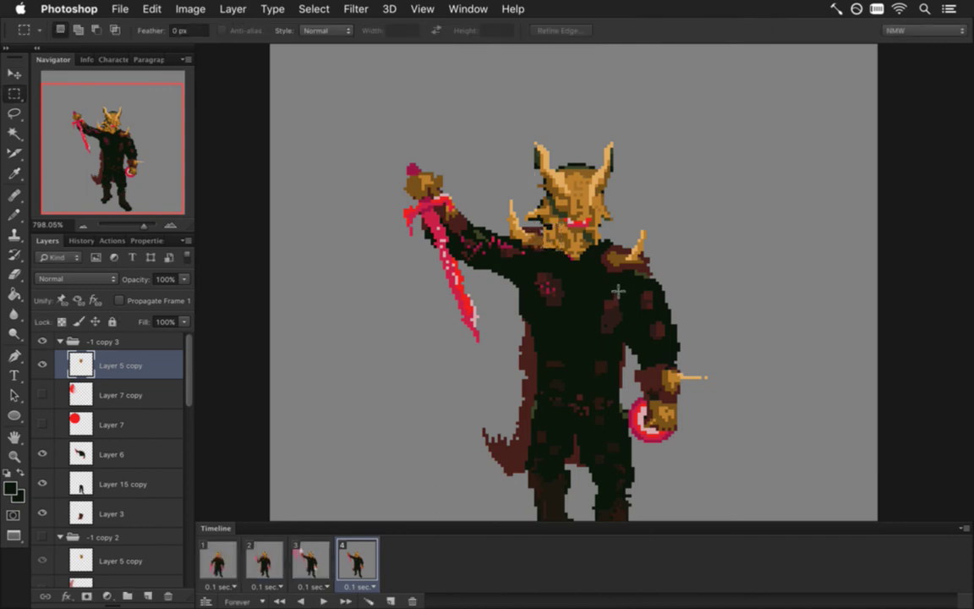
# Step: Nudge the head on Layer 5 copy two pixels away from the raised arm and one pixel up
pyautogui.press('ctrl')
pyautogui.press('i')
pyautogui.scroll(3, 556, 192)
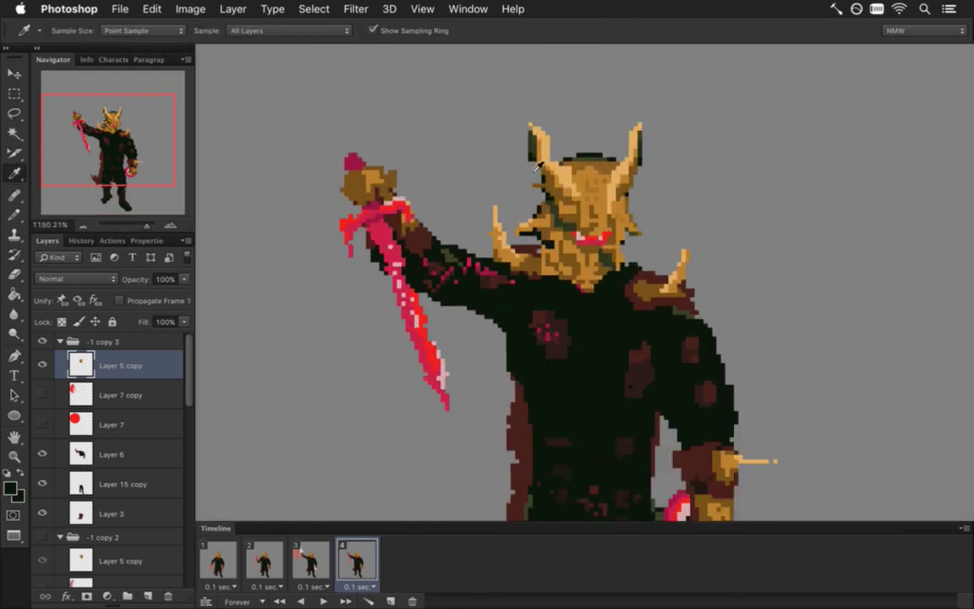
pyautogui.press('b')
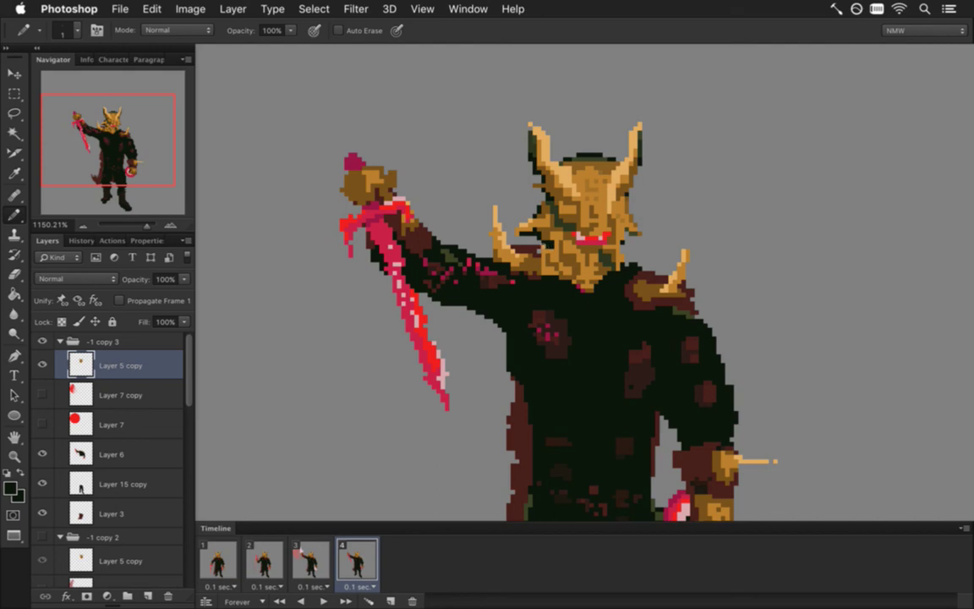
pyautogui.press('v')
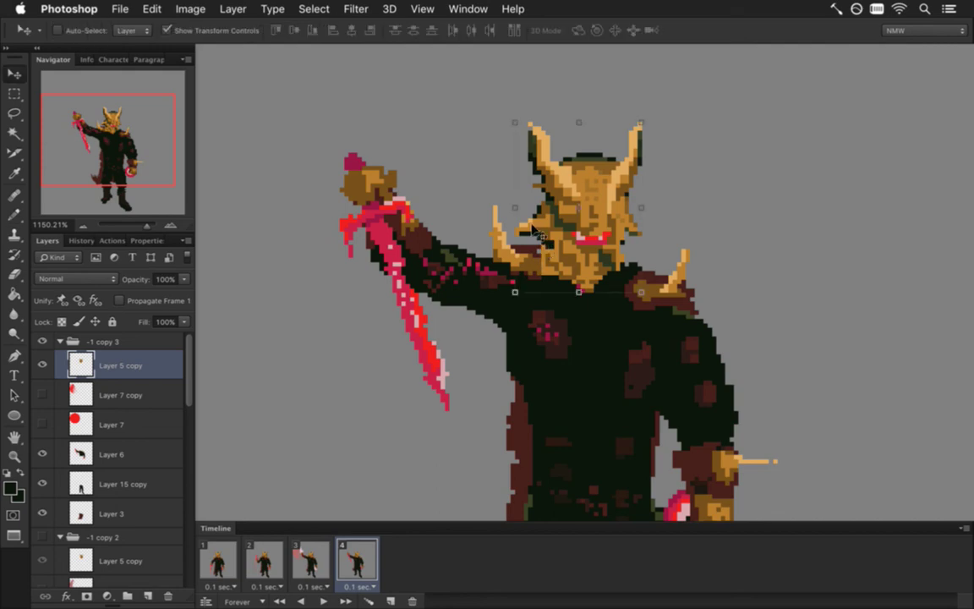
pyautogui.press('Right')
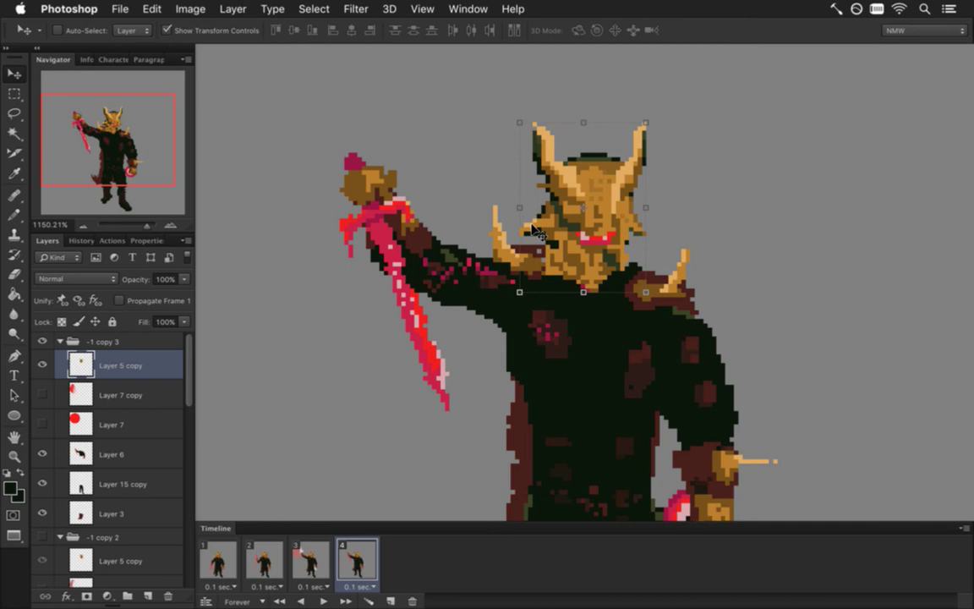
pyautogui.press('Right')
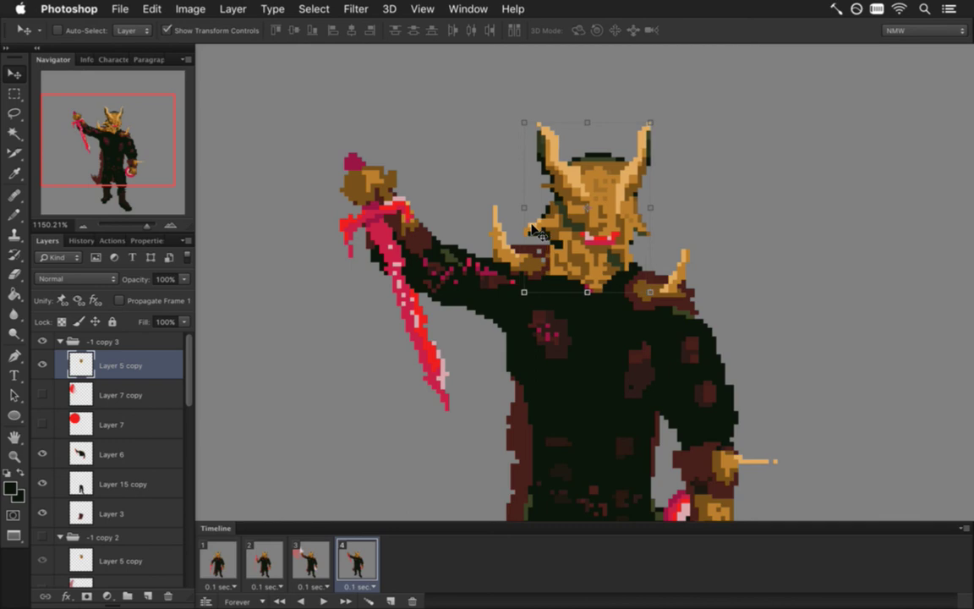
pyautogui.press('Up')
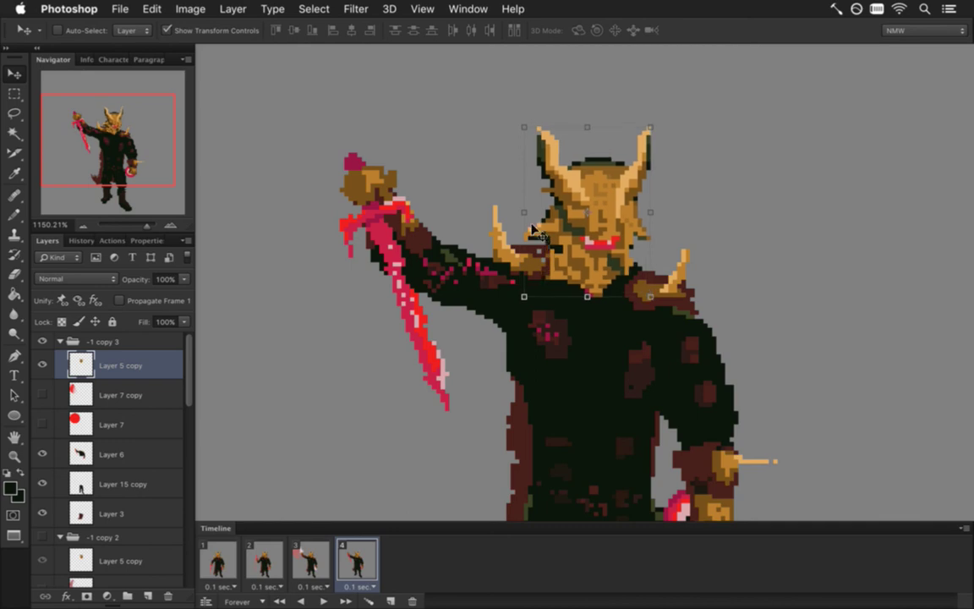
pyautogui.press('Up')
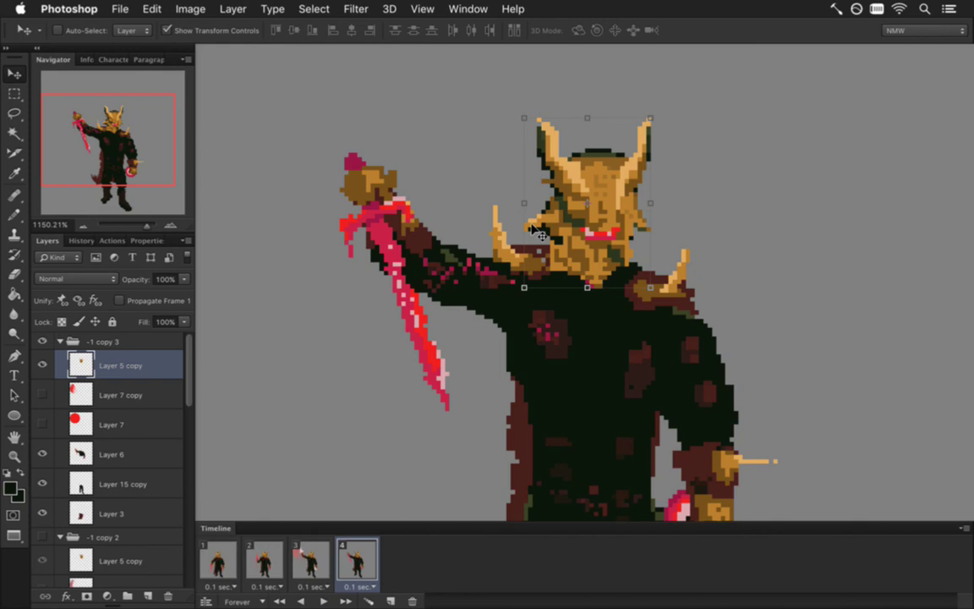
pyautogui.press('m')
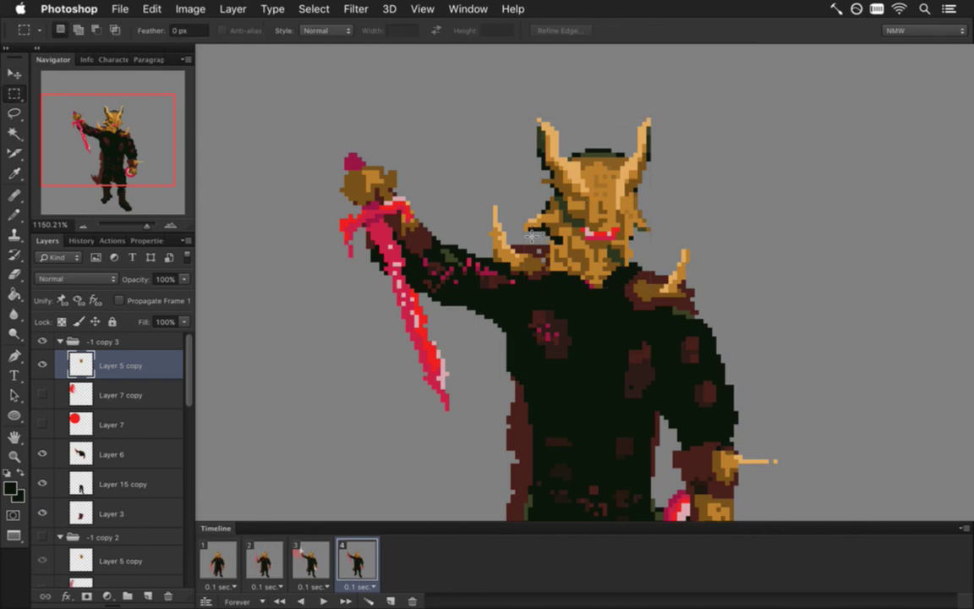
# Step: Lower the head by one pixel in frame 4, comparing its motion against frame 3
pyautogui.click(310, 561)
pyautogui.click(355, 563)
pyautogui.click(311, 560)
pyautogui.click(372, 561)
pyautogui.click(311, 560)
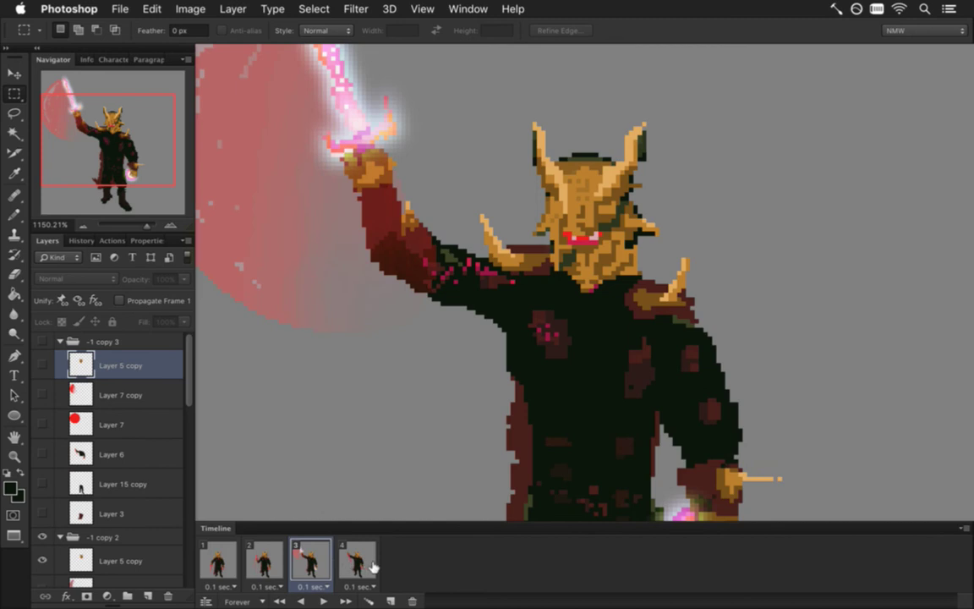
pyautogui.click(358, 558)
pyautogui.press('v')
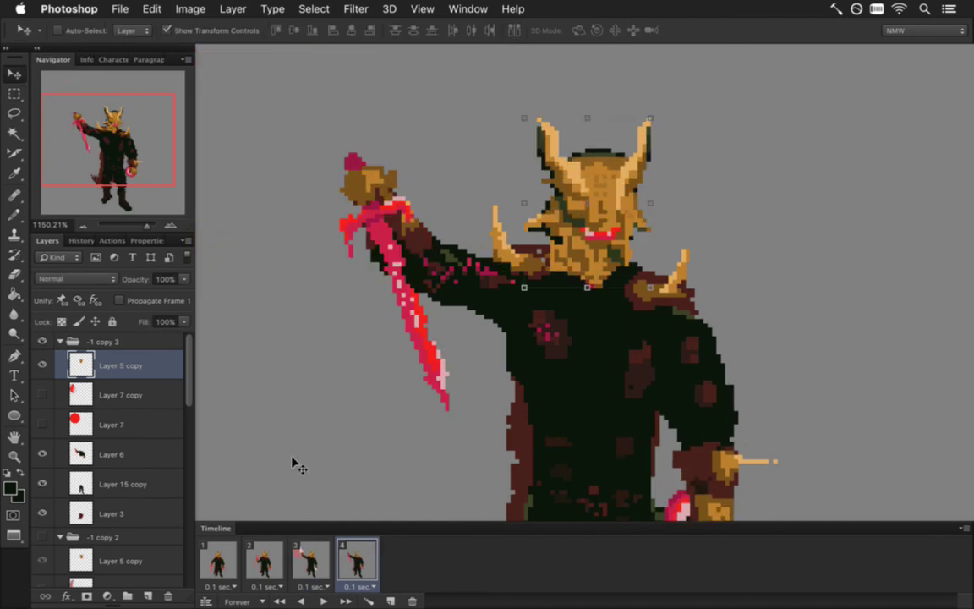
pyautogui.press('Down')
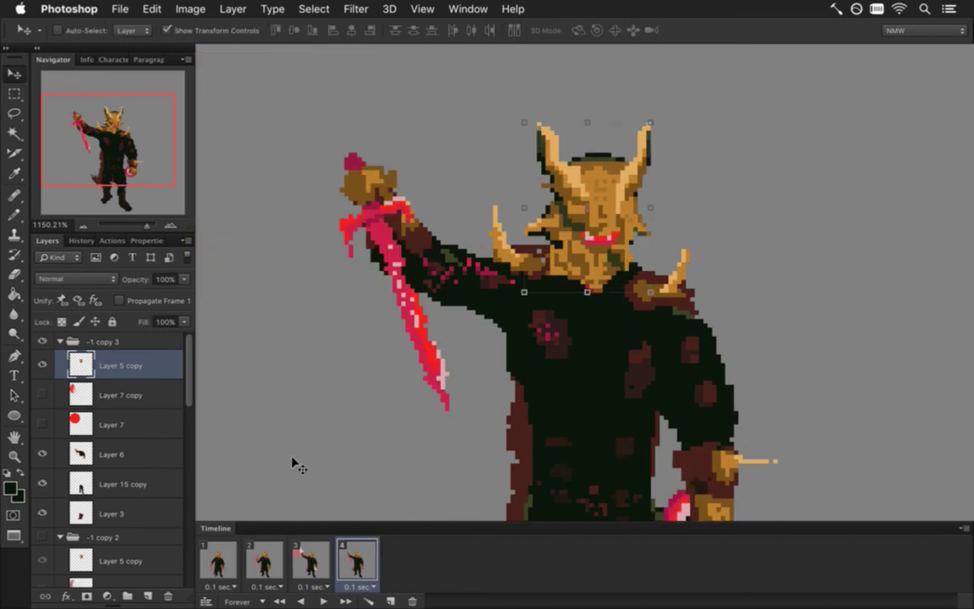
pyautogui.click(315, 562)
pyautogui.click(358, 560)
pyautogui.click(312, 562)
pyautogui.click(358, 560)
# Step: Select the red and pink tones of the sword and hand orb with the Magic Wand, sampling all layers
pyautogui.press('m')
pyautogui.scroll(-5, 510, 336)
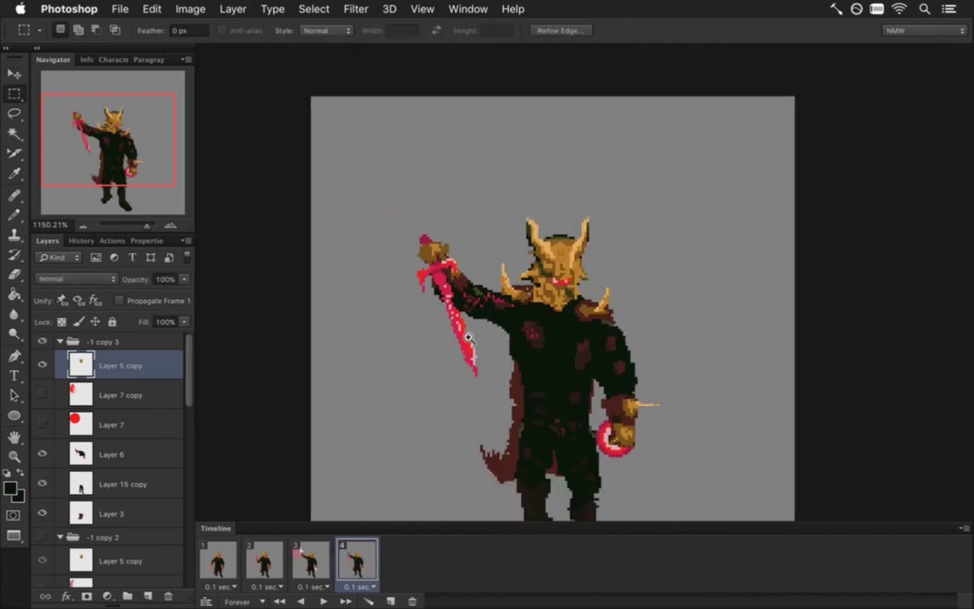
pyautogui.click(445, 271)
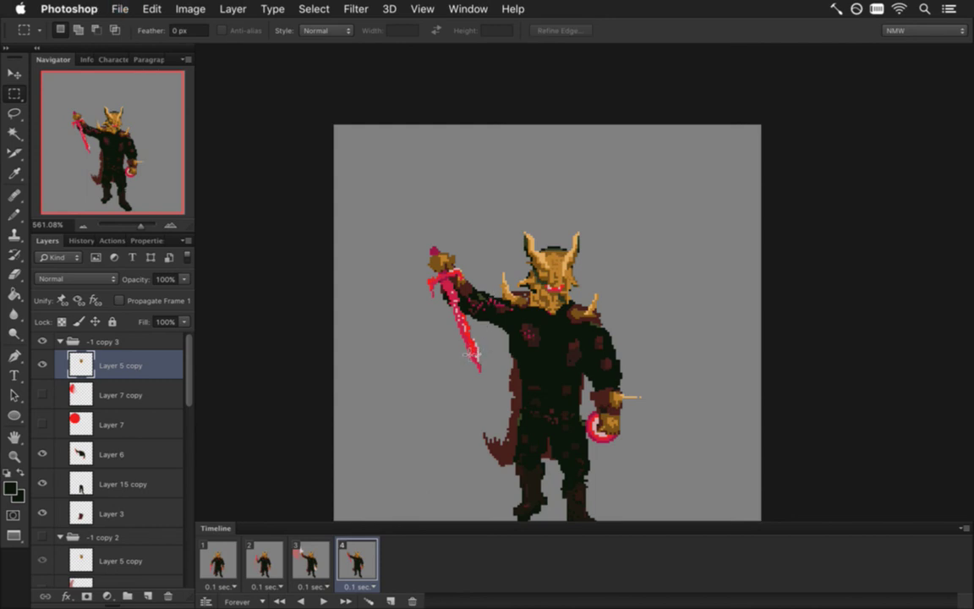
pyautogui.moveTo(468, 390); pyautogui.dragTo(444, 388)
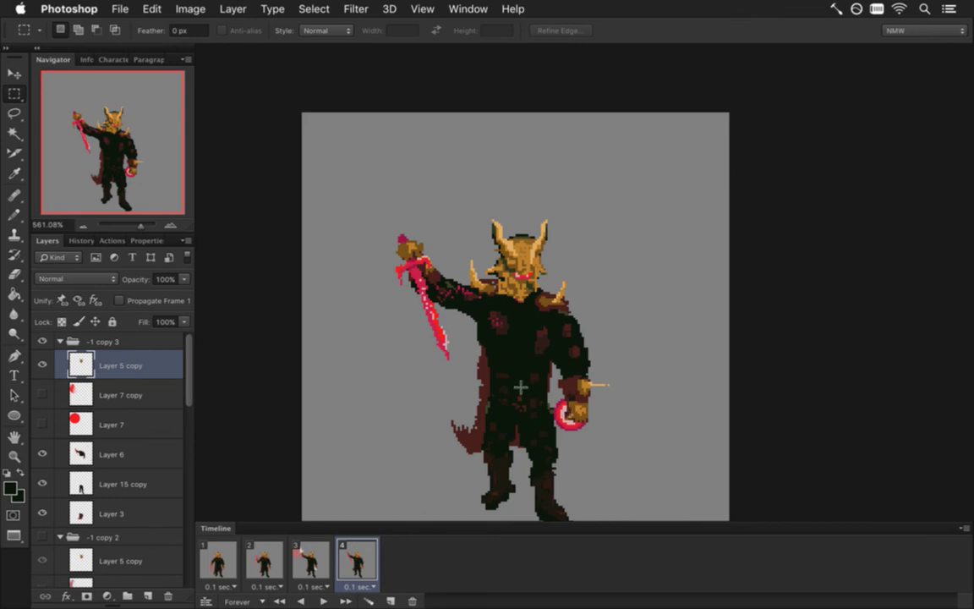
pyautogui.click(14, 133)
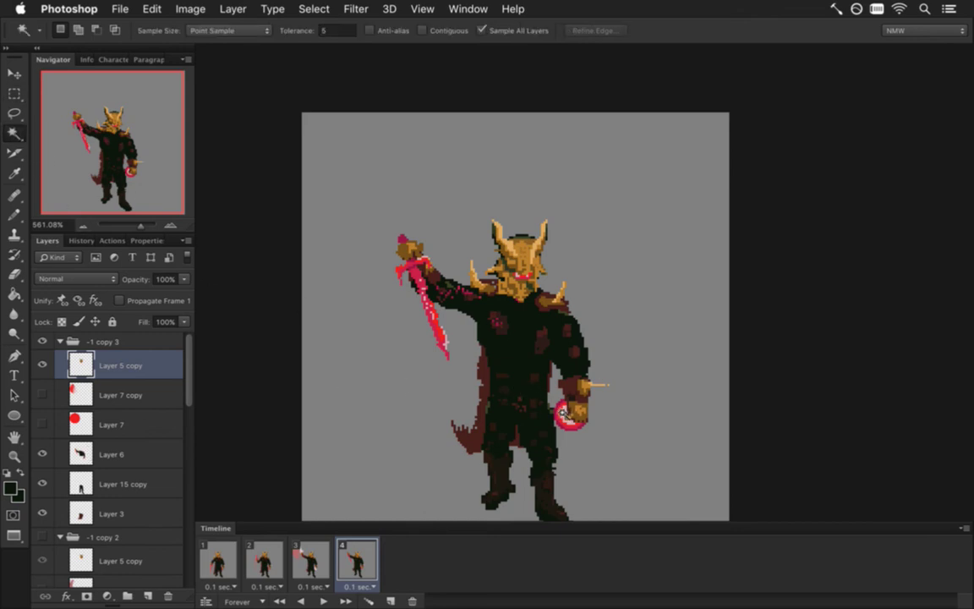
pyautogui.click(508, 372)
pyautogui.keyDown('shift'); pyautogui.click(560, 409); pyautogui.keyUp('shift')
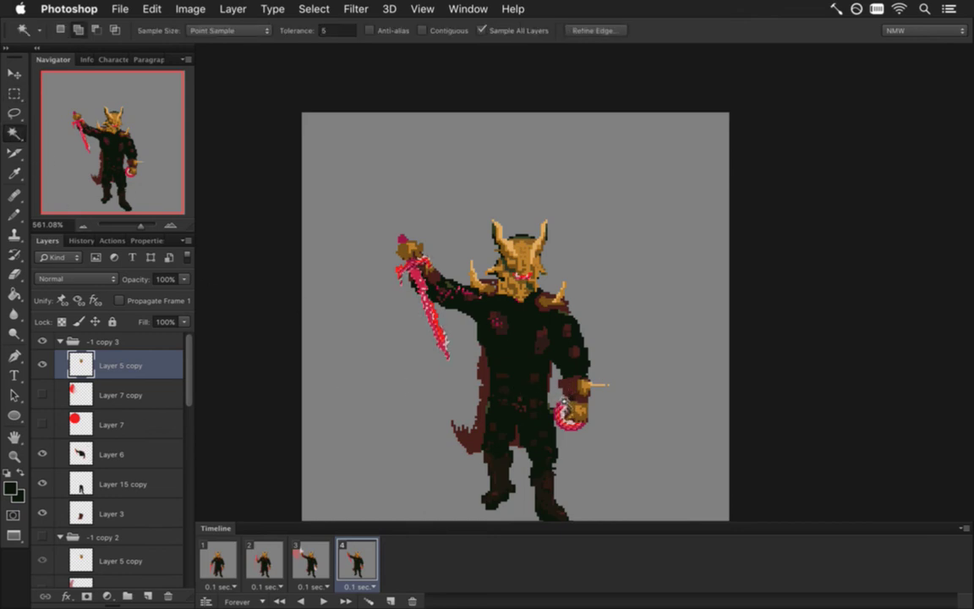
pyautogui.scroll(3, 558, 434)
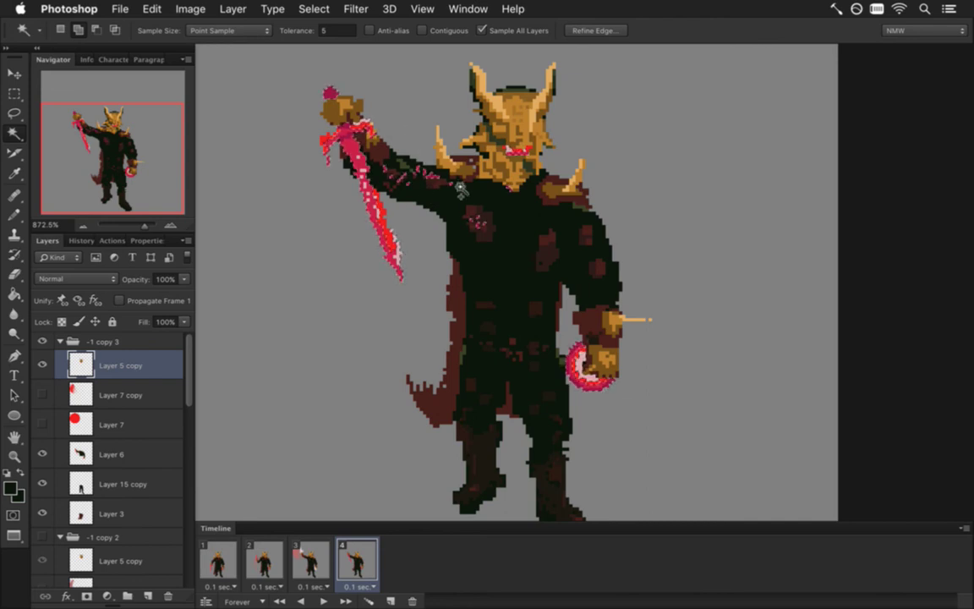
# Step: Subtract the stray red pixels on the face, chest and raised sleeve from the selection
pyautogui.press('m')
pyautogui.moveTo(542, 118); pyautogui.dragTo(455, 240)
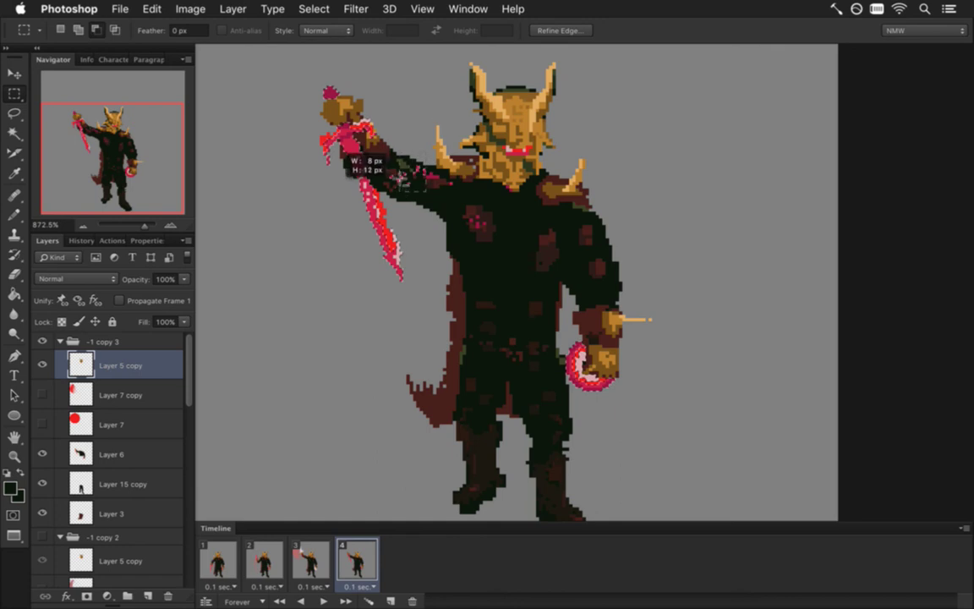
pyautogui.moveTo(390, 172); pyautogui.dragTo(392, 174)
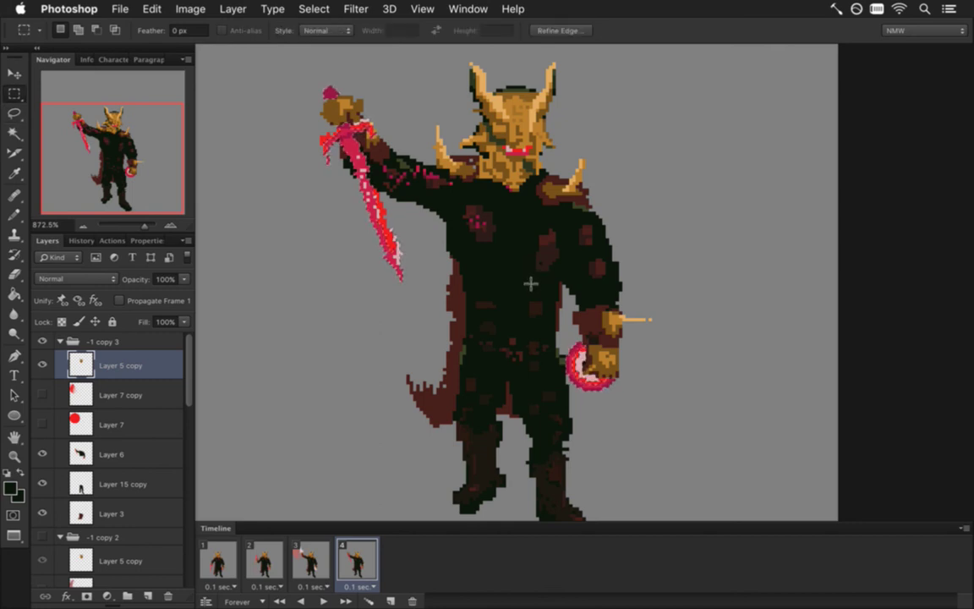
# Step: Add the eyes to the selection and create a Linear Dodge (Add) glow over the eyes, sword and orb
pyautogui.press('w')
pyautogui.press('shift')
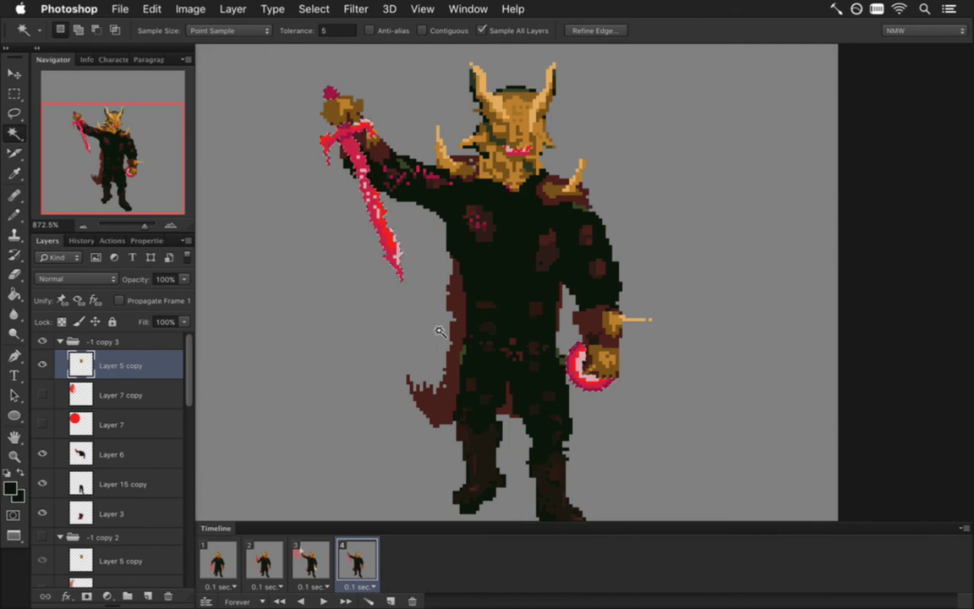
pyautogui.press('alt')
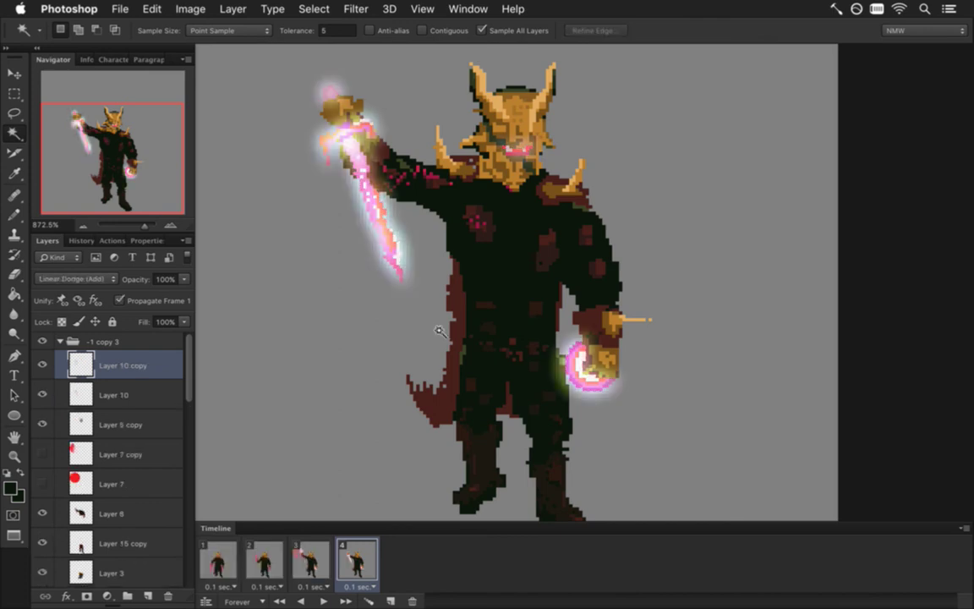
pyautogui.press('m')
pyautogui.click(283, 291)
pyautogui.scroll(-3, 335, 314)
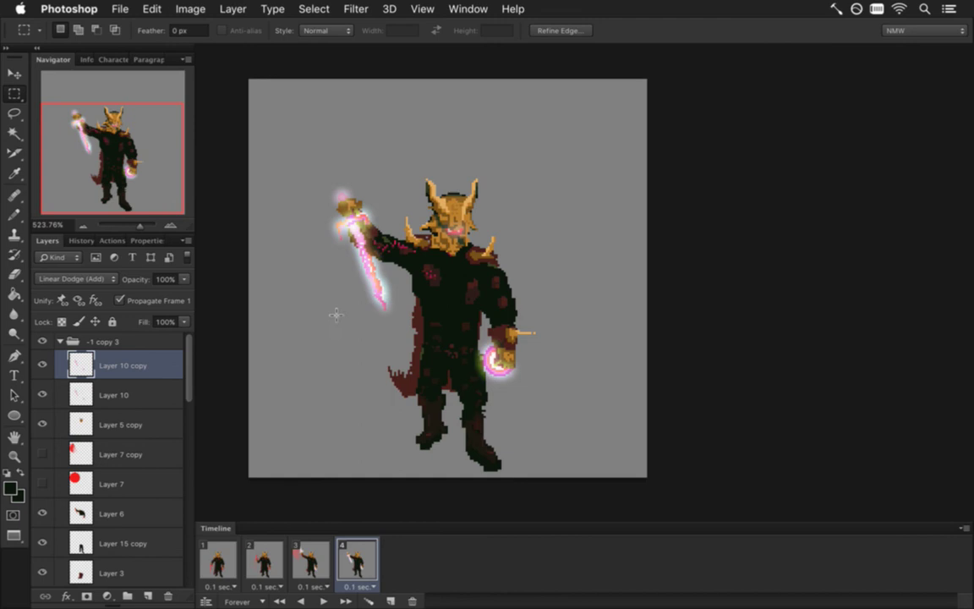
pyautogui.press('v')
pyautogui.press('m')
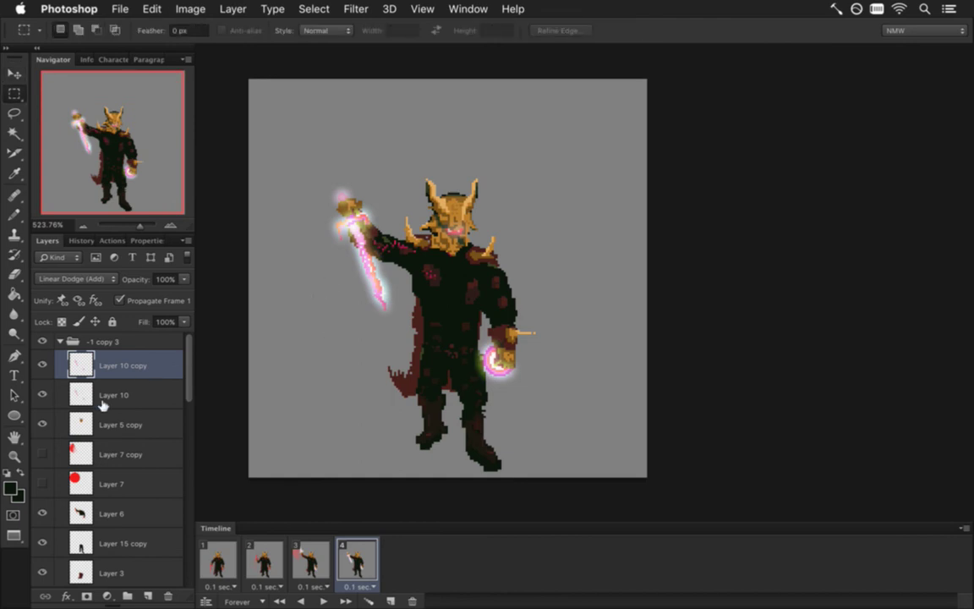
# Step: Show the red slash on Layer 7 copy in frame 4 and flip it horizontally and vertically, placing it over the raised arm
pyautogui.click(82, 443)
pyautogui.click(42, 454)
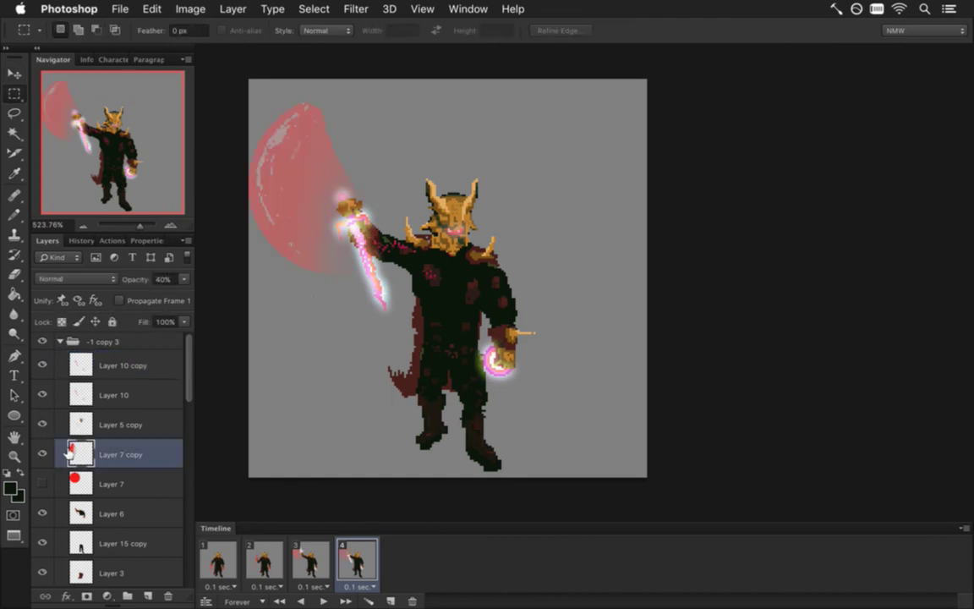
pyautogui.press('v')
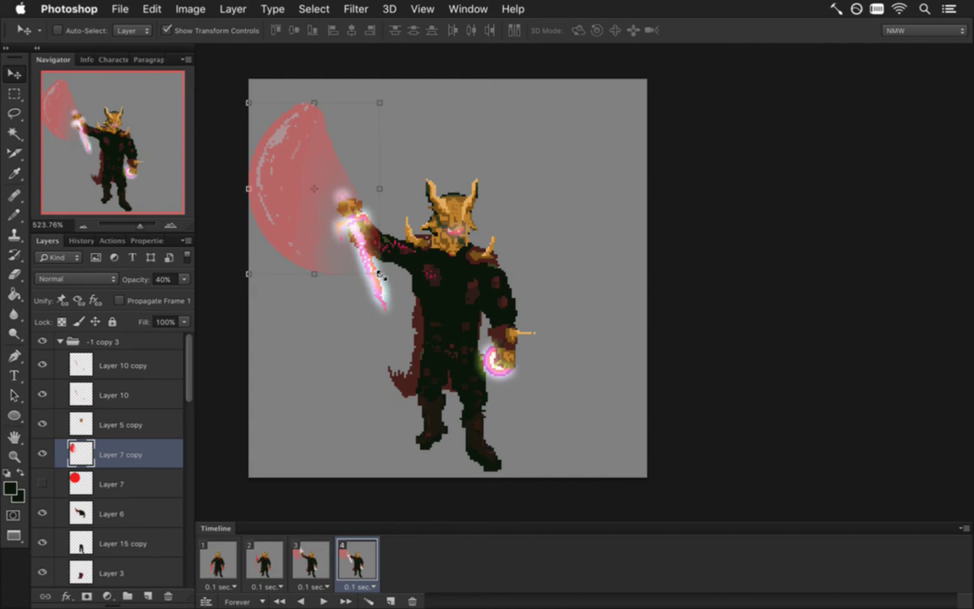
pyautogui.press('super+t')
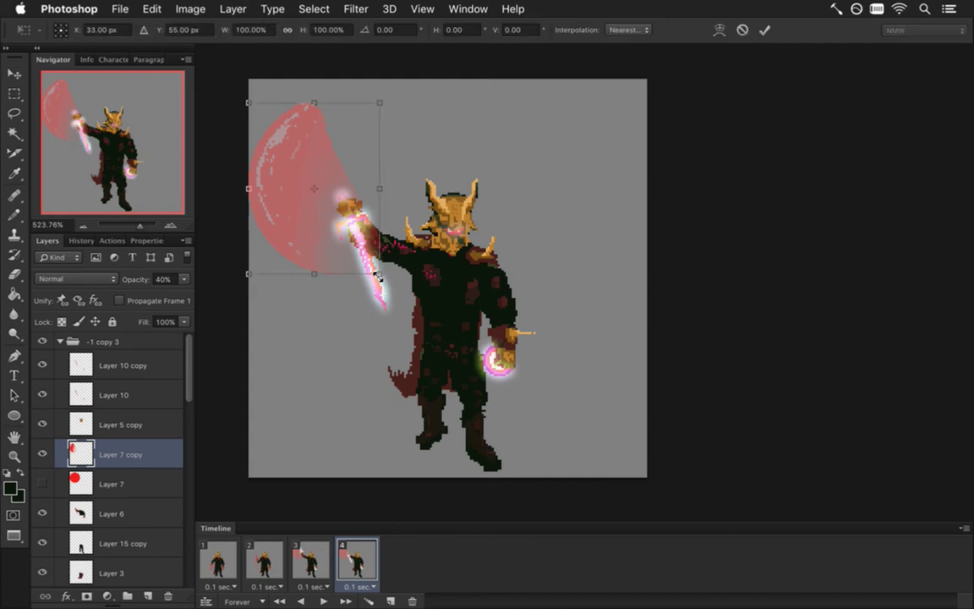
pyautogui.rightClick(342, 146)
pyautogui.click(380, 347)
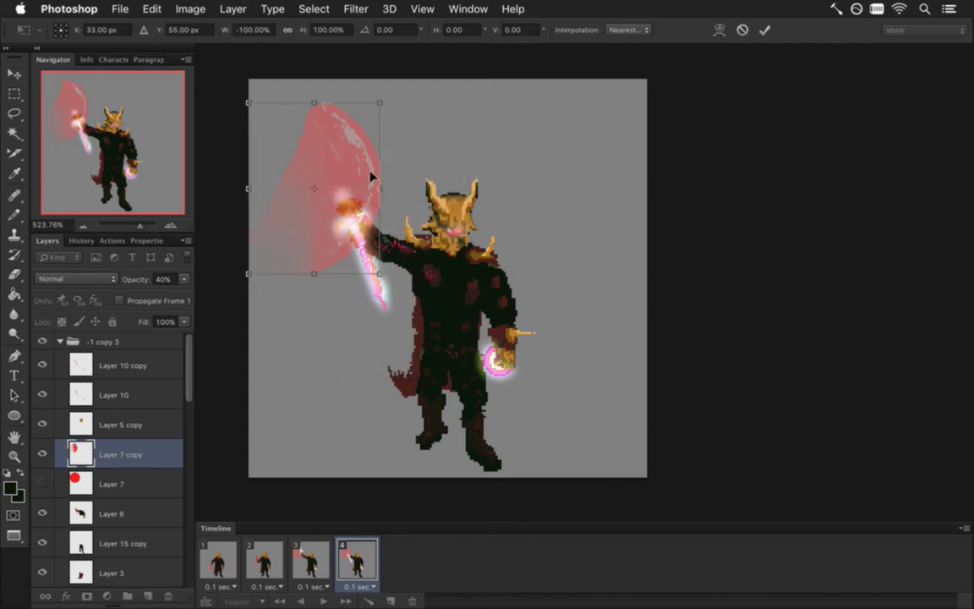
pyautogui.rightClick(370, 175)
pyautogui.click(389, 367)
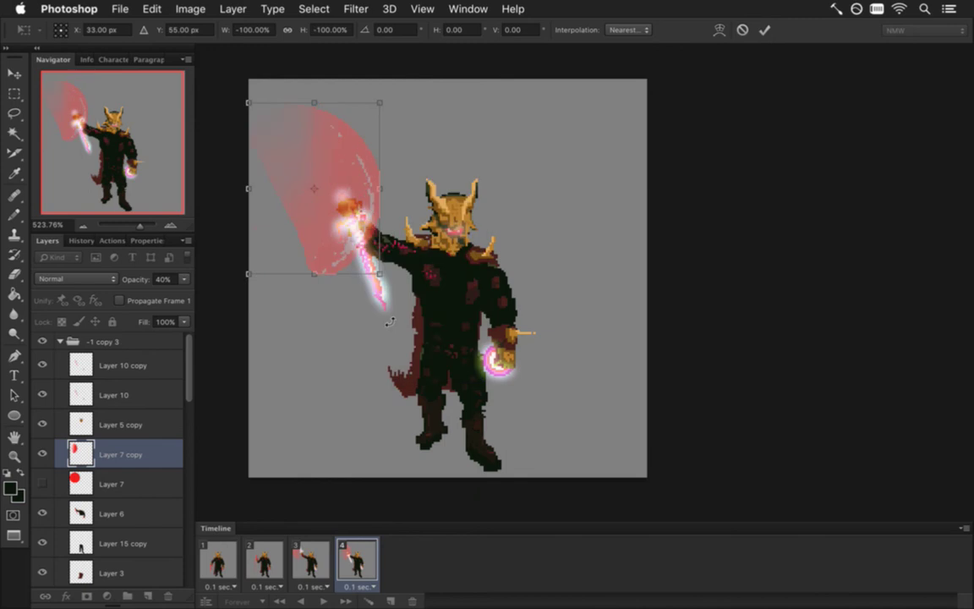
pyautogui.press('Return')
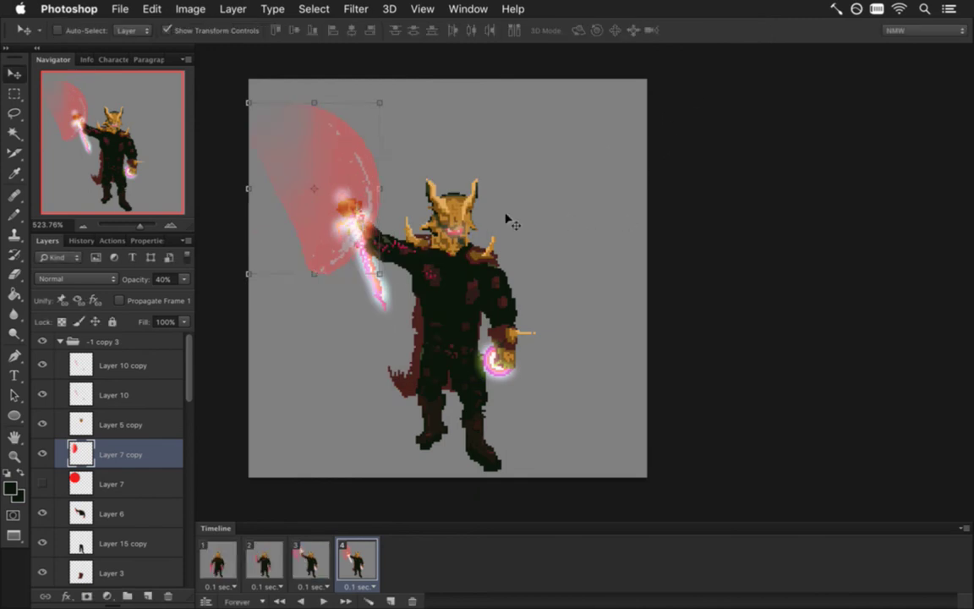
pyautogui.moveTo(342, 155); pyautogui.dragTo(407, 189)
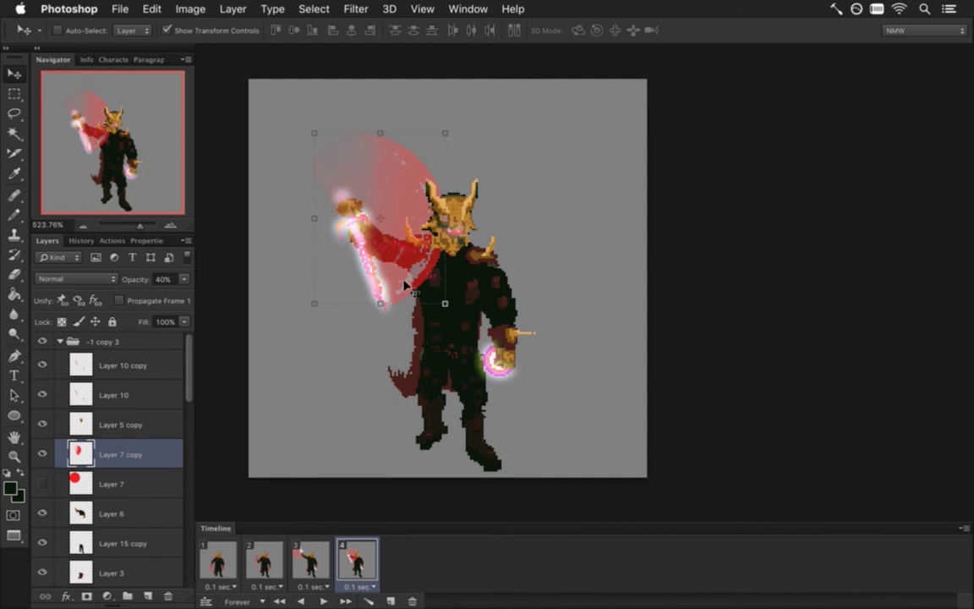
# Step: Compare frames 3 and 4 repeatedly and play the animation to check the slash motion
pyautogui.press('m')
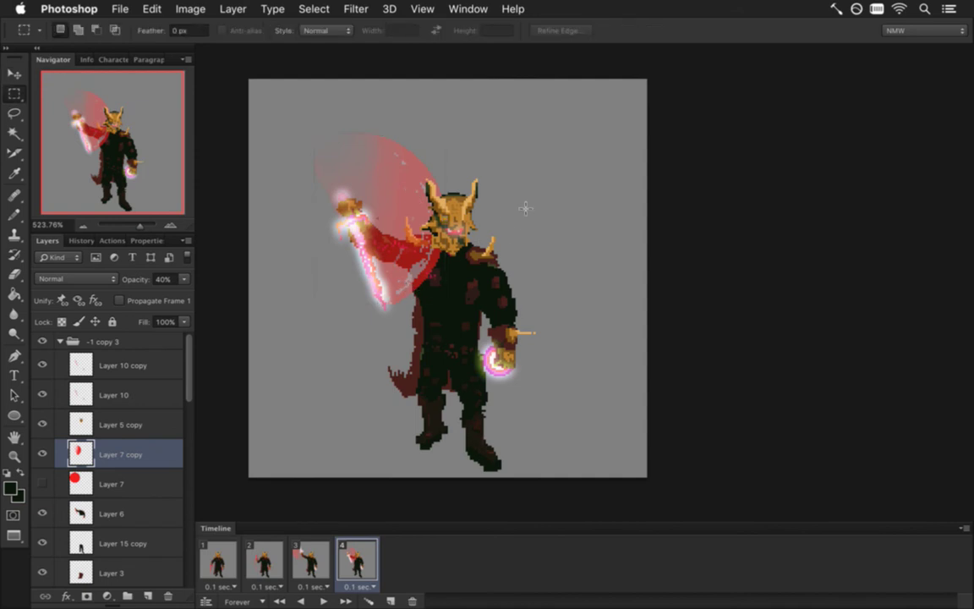
pyautogui.click(311, 559)
pyautogui.click(338, 557)
pyautogui.click(311, 560)
pyautogui.click(338, 558)
pyautogui.click(311, 560)
pyautogui.click(338, 558)
pyautogui.click(308, 560)
pyautogui.click(370, 560)
pyautogui.click(308, 560)
pyautogui.click(360, 560)
pyautogui.click(311, 560)
pyautogui.click(370, 565)
pyautogui.click(312, 560)
pyautogui.click(360, 560)
pyautogui.click(311, 560)
pyautogui.click(359, 559)
pyautogui.click(311, 560)
pyautogui.press('space')
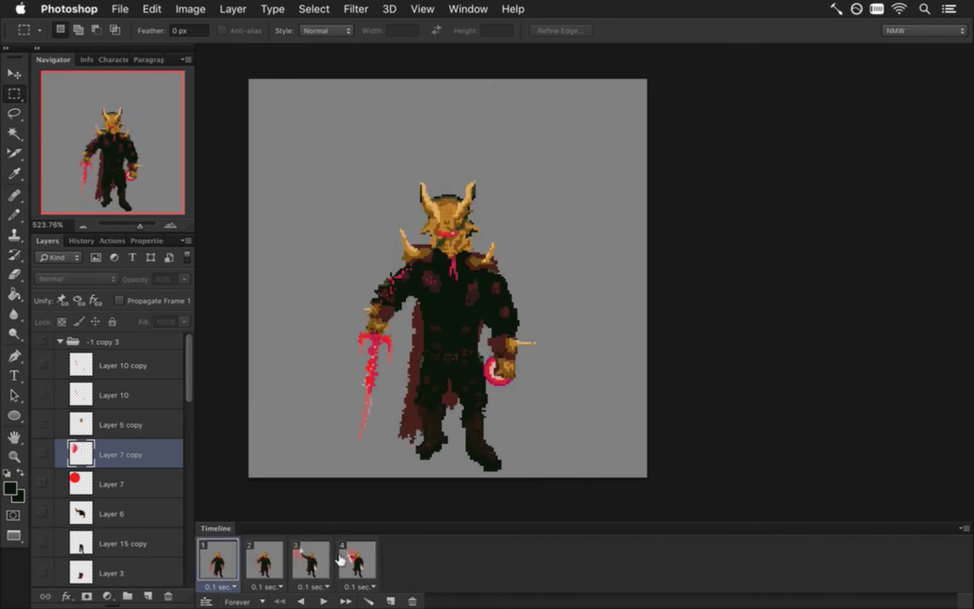
pyautogui.rightClick(351, 561)
pyautogui.click(320, 563)
pyautogui.click(313, 560)
pyautogui.click(359, 558)
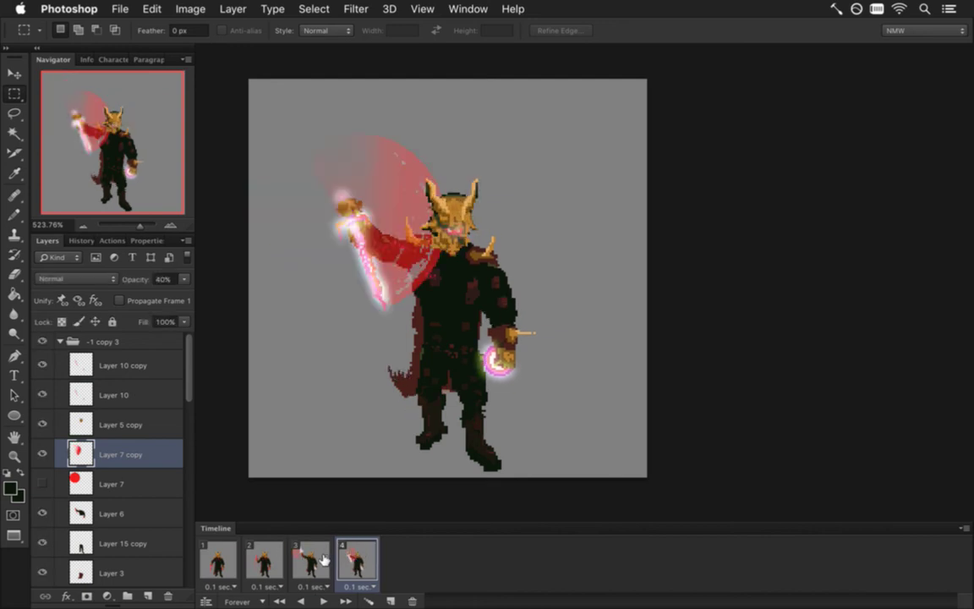
# Step: Hide the gray Color Fill 1 background in all four frames
pyautogui.keyDown('shift'); pyautogui.click(231, 557); pyautogui.keyUp('shift')
pyautogui.moveTo(189, 393); pyautogui.dragTo(187, 573)
pyautogui.click(43, 572)
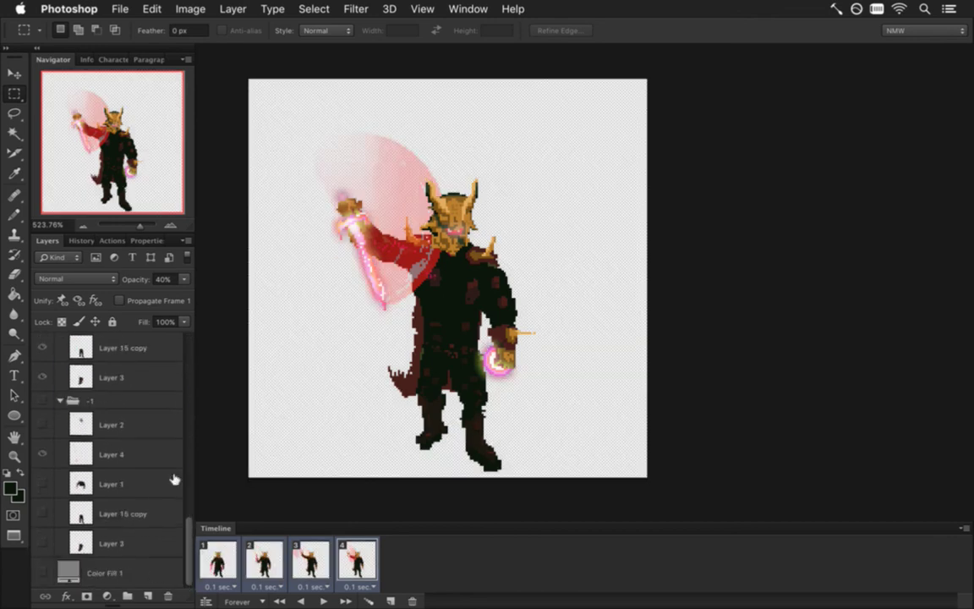
# Step: Render all frames as a PNG image sequence named MetatronMelee.png at 200 x 200 and 10 fps
pyautogui.click(119, 9)
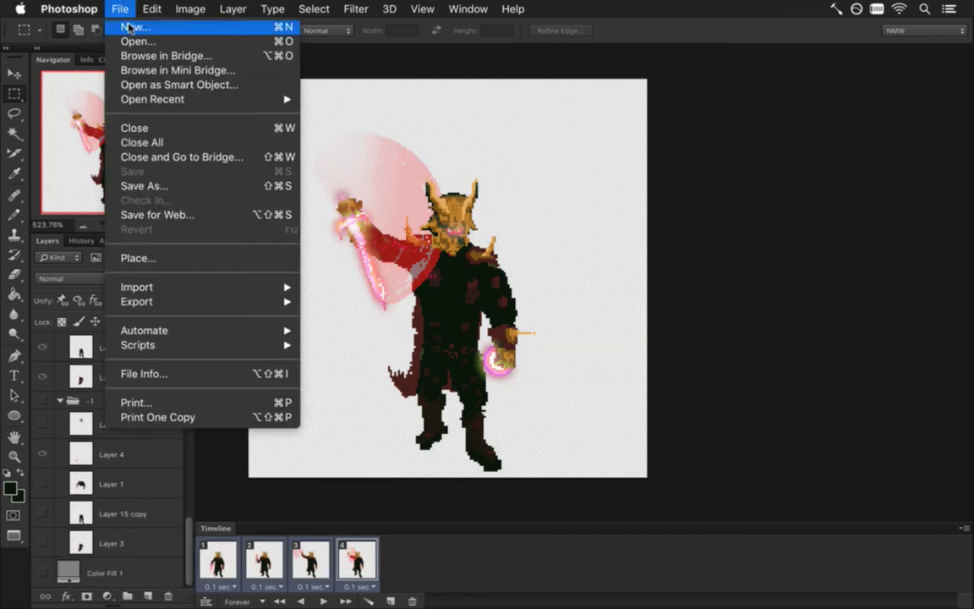
pyautogui.click(685, 259)
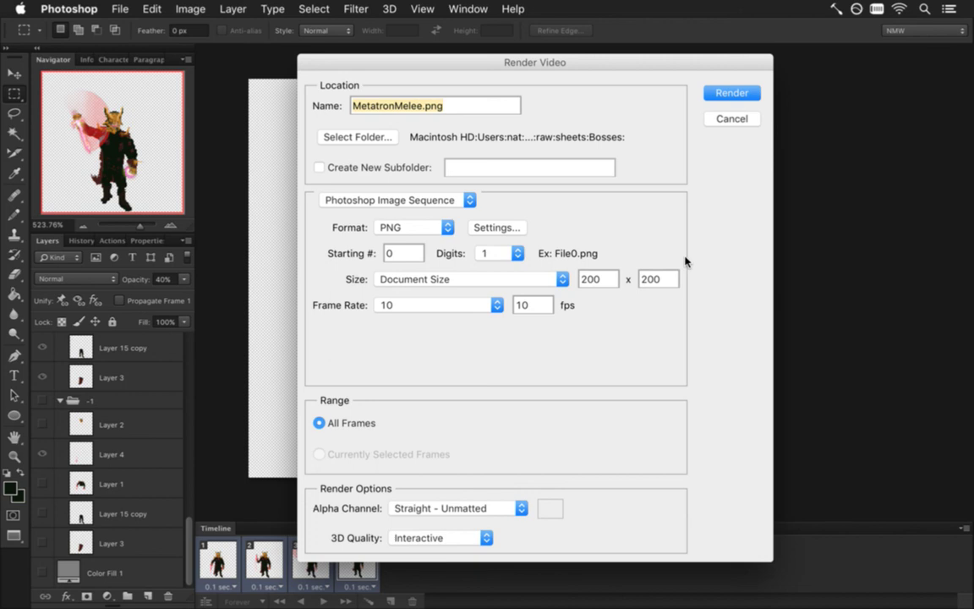
pyautogui.press('Return')
pyautogui.press('Return')
# Step: Switch to Xcode and build and run the MacD version of the game
pyautogui.press('super+Tab')
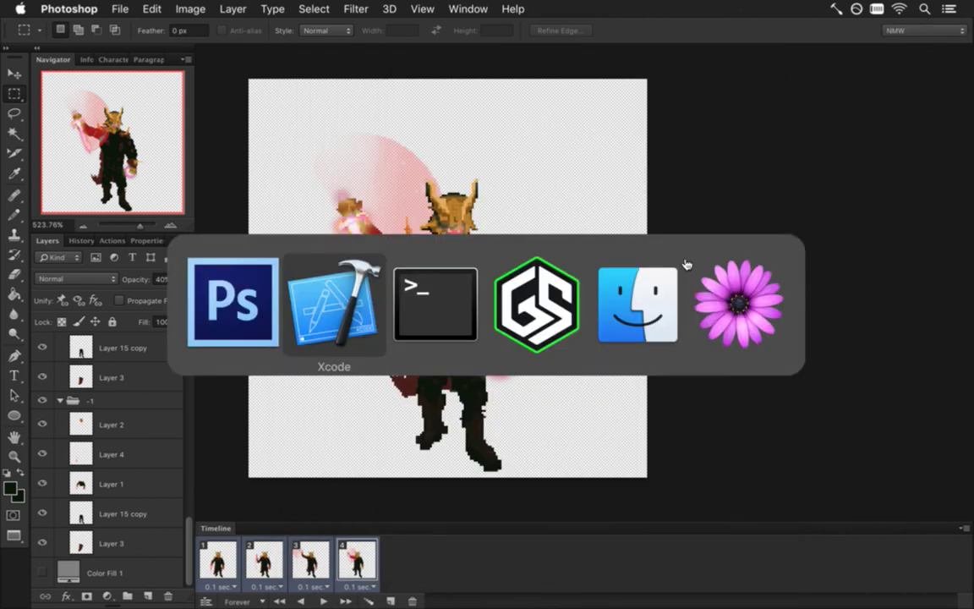
pyautogui.press('super+r')
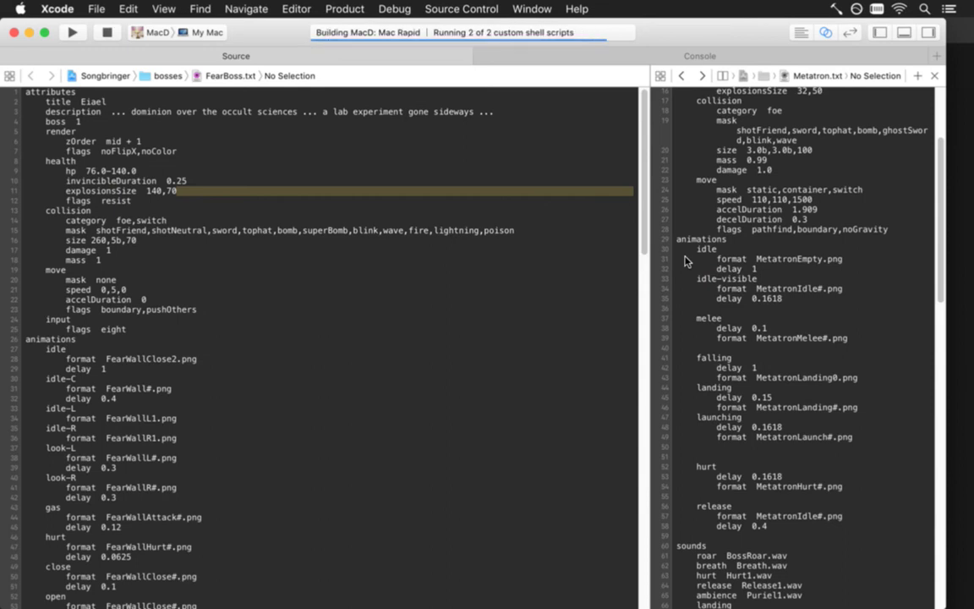
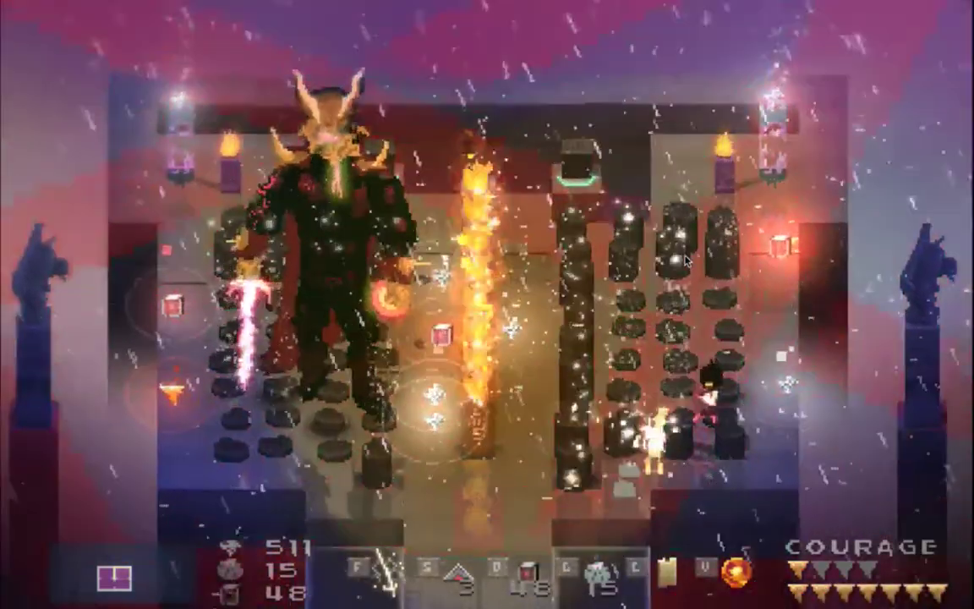
# Step: Play-test the boss fight to examine the sword-slash animation in the game, and quit the game
pyautogui.press('s')
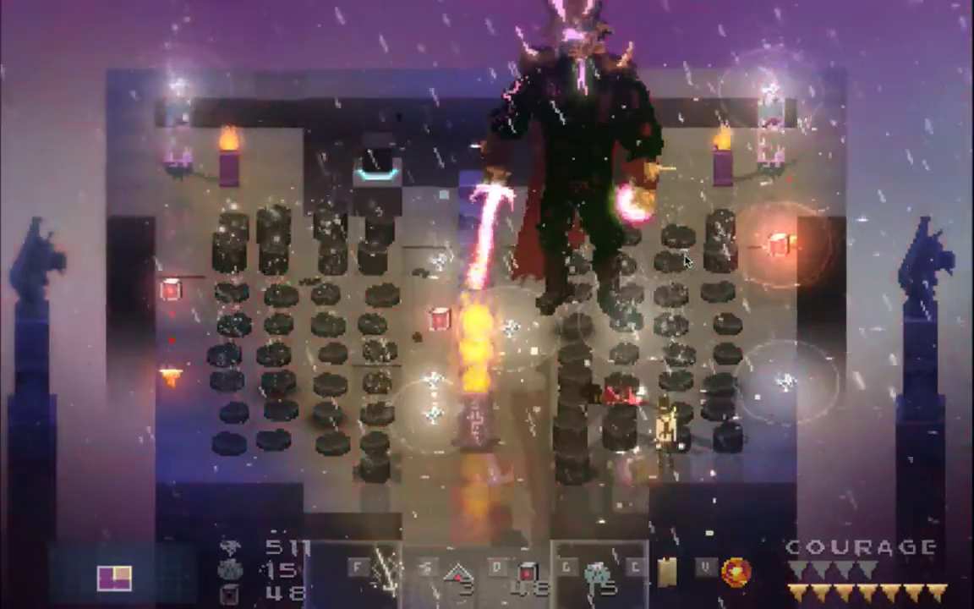
pyautogui.press('d')
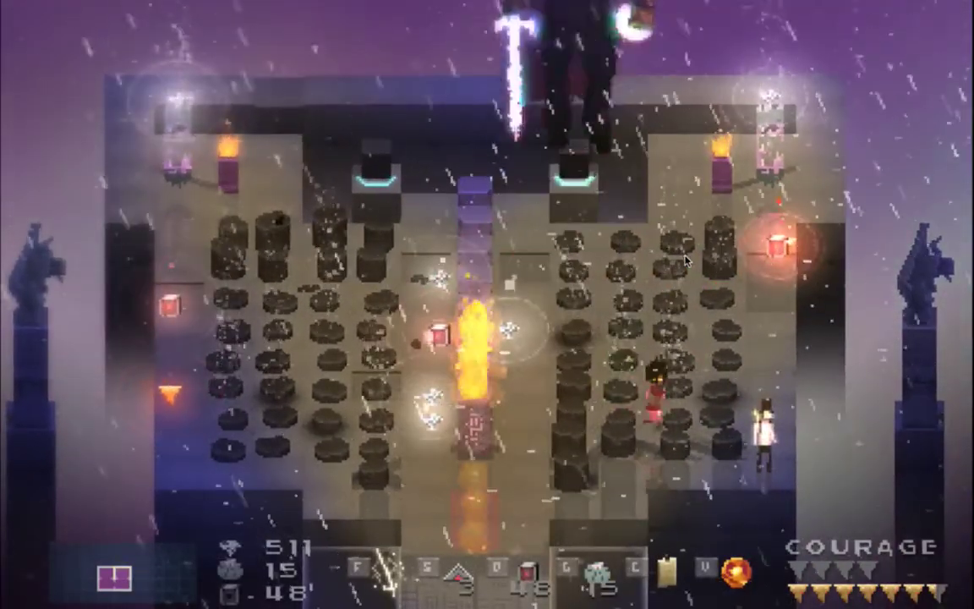
pyautogui.press('a')
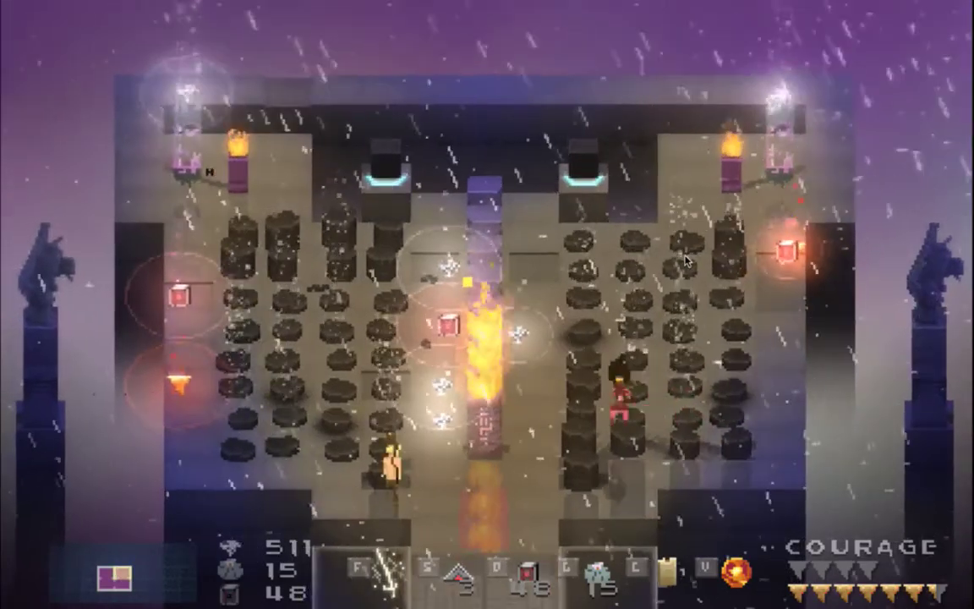
pyautogui.press('d')
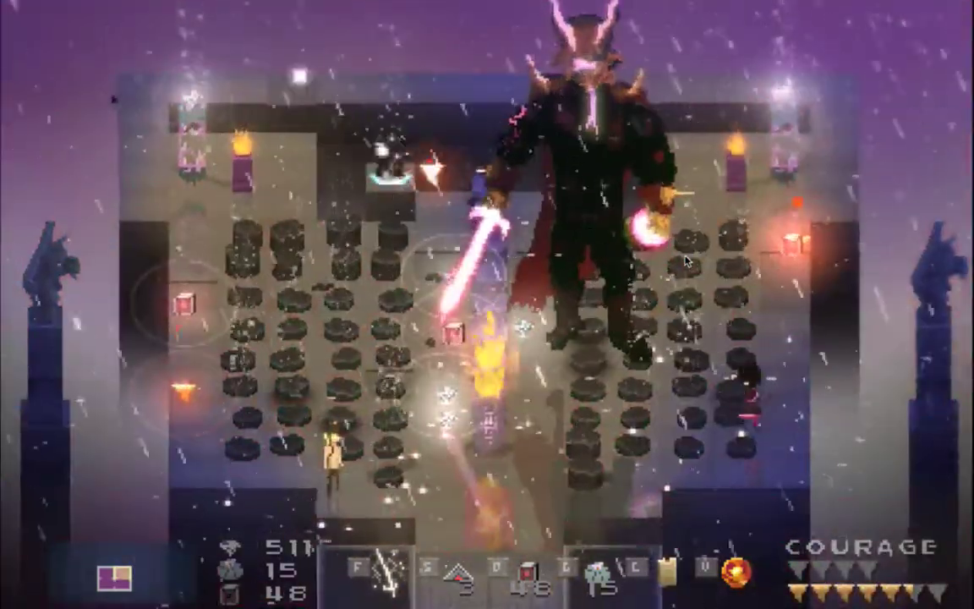
pyautogui.press('a')
pyautogui.press('w')
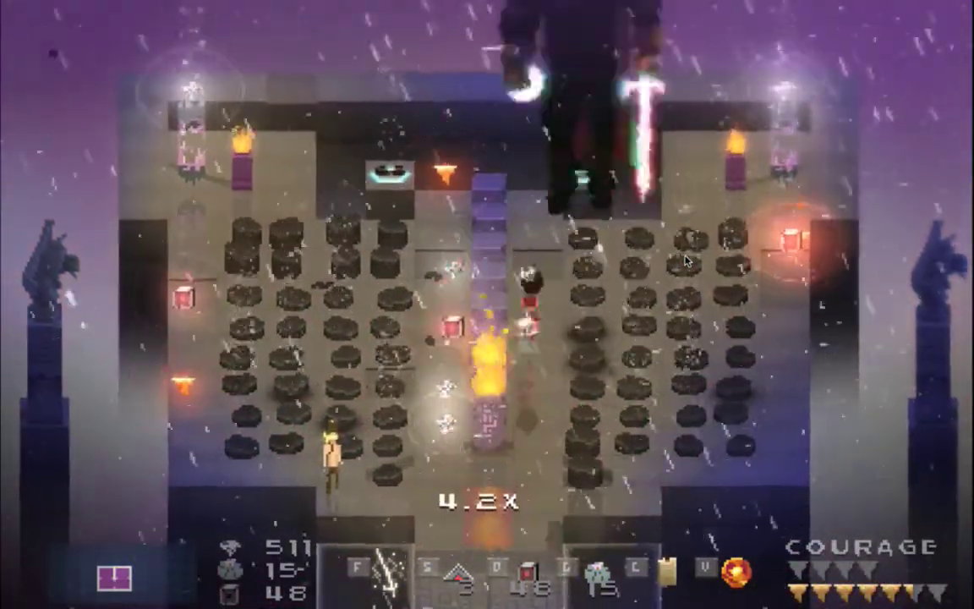
pyautogui.press('s')
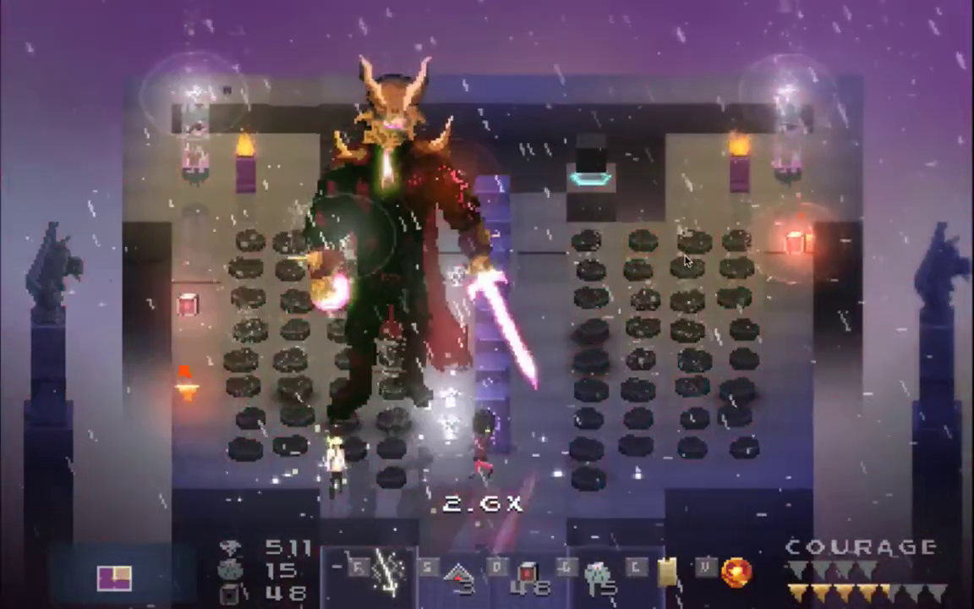
pyautogui.press('d')
pyautogui.press('a')
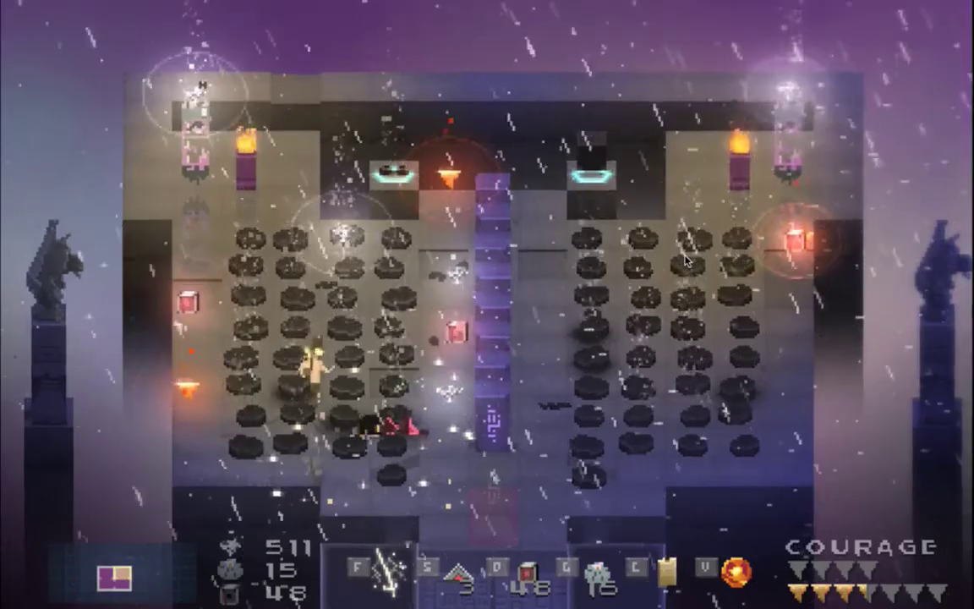
pyautogui.press('w')
pyautogui.press('d')
pyautogui.press('s')
pyautogui.press('super+q')
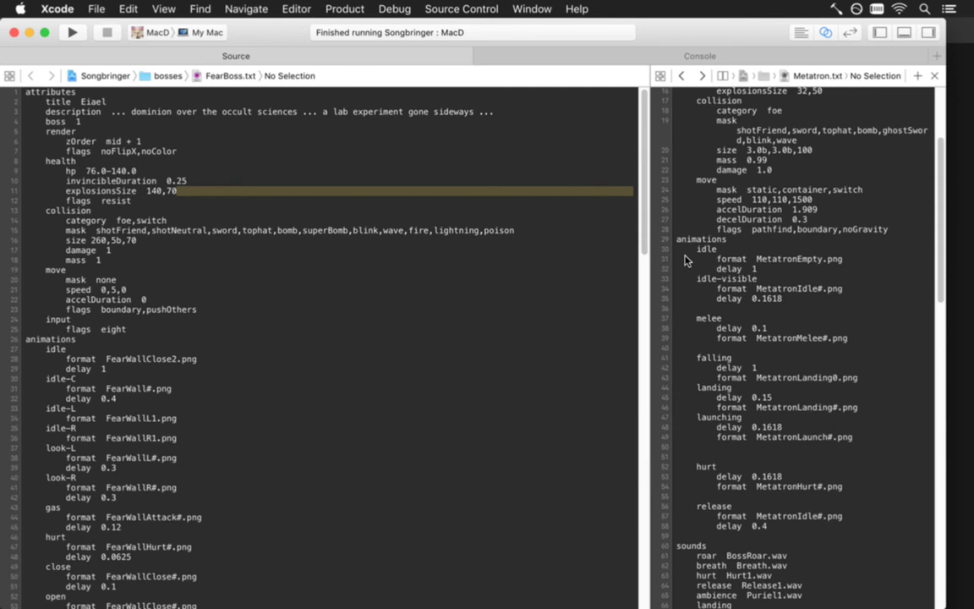
# Step: Switch back to Photoshop and show the gray Color Fill 1 background in all four frames
pyautogui.press('super+Tab')
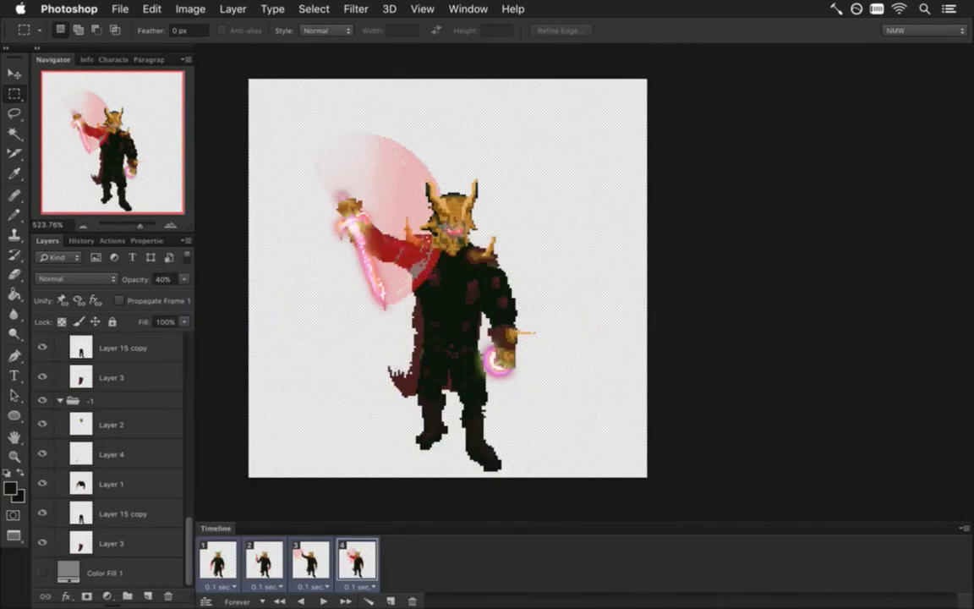
pyautogui.click(216, 551)
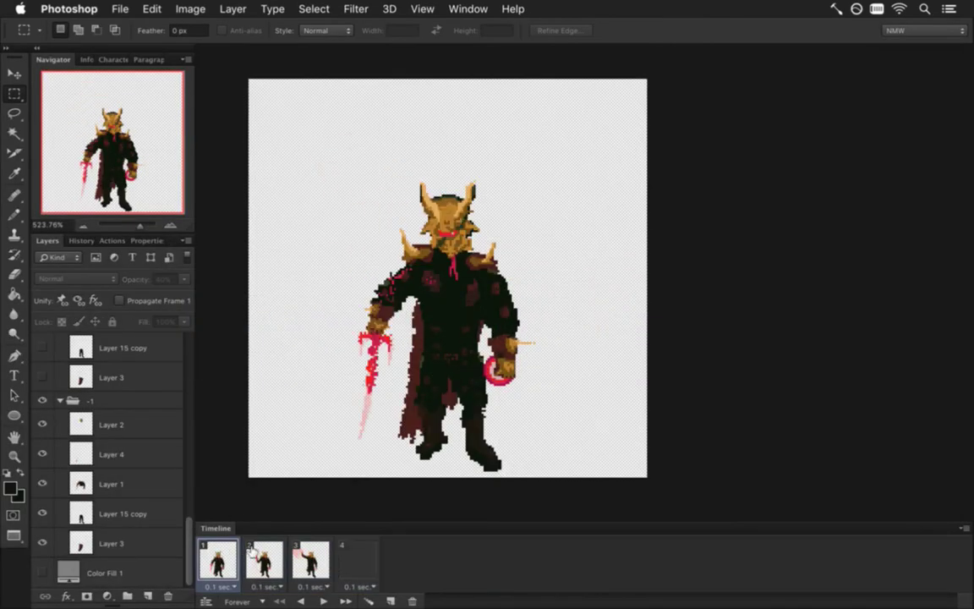
pyautogui.click(263, 558)
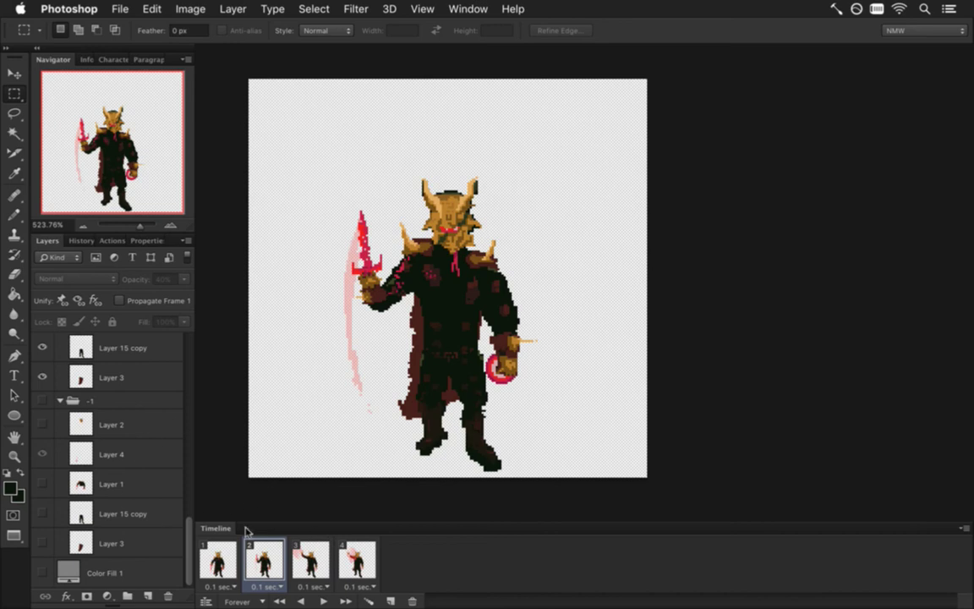
pyautogui.click(217, 554)
pyautogui.keyDown('shift'); pyautogui.click(351, 545); pyautogui.keyUp('shift')
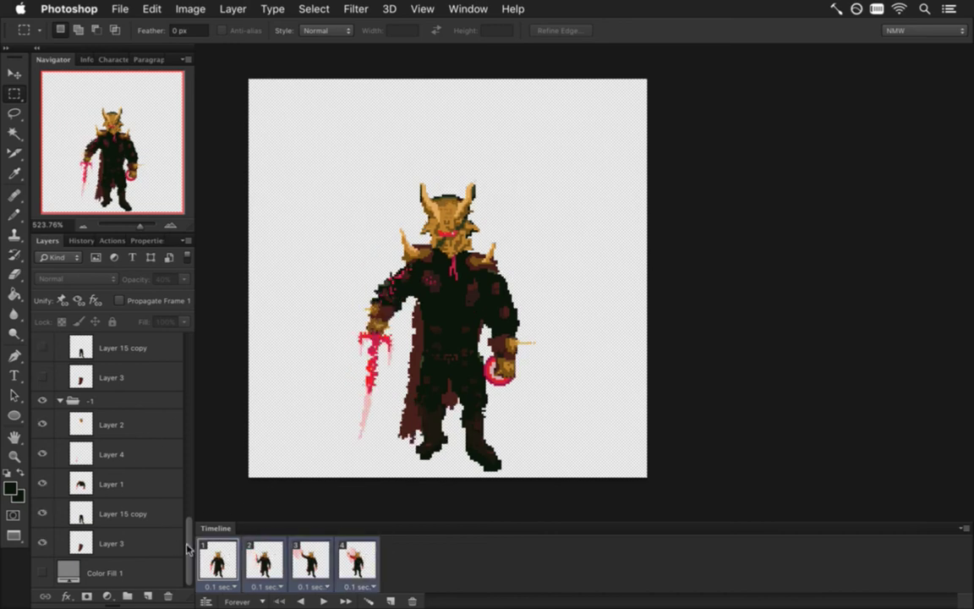
pyautogui.click(42, 573)
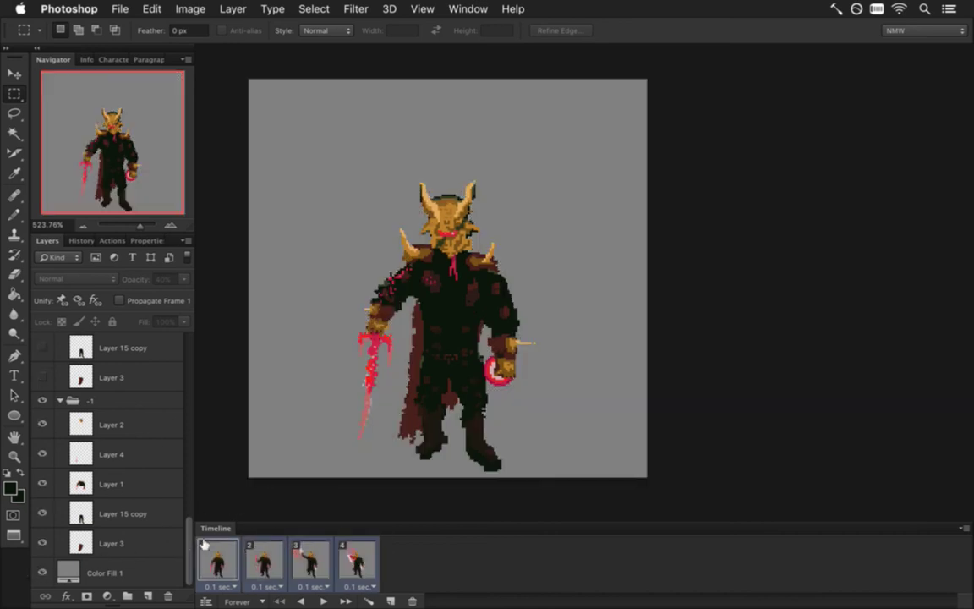
# Step: Compare frame 2 with frames 1 and 3 to examine how the body and head move between poses
pyautogui.click(262, 560)
pyautogui.click(217, 559)
pyautogui.click(263, 562)
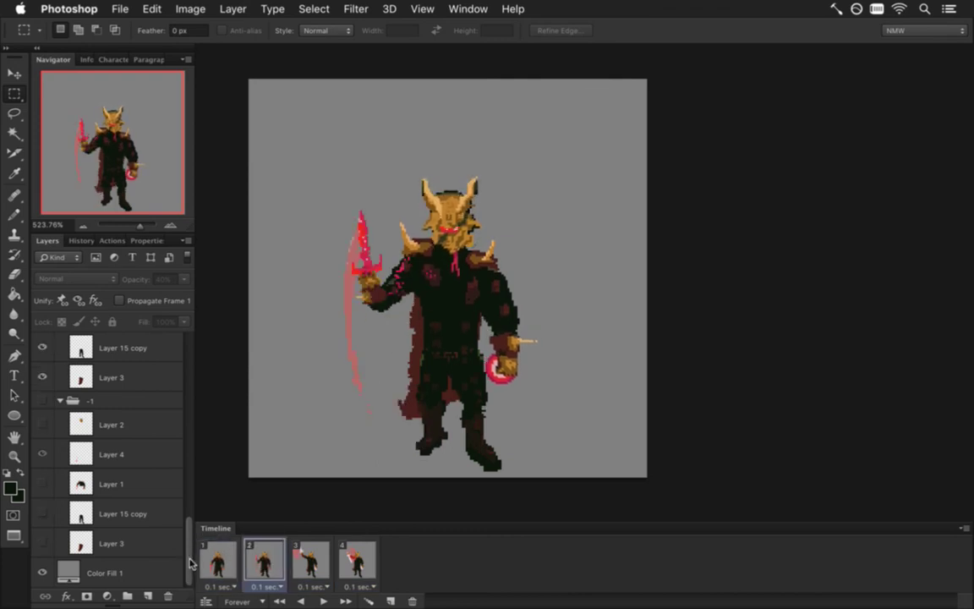
pyautogui.scroll(3, 189, 558)
pyautogui.click(218, 560)
pyautogui.click(263, 562)
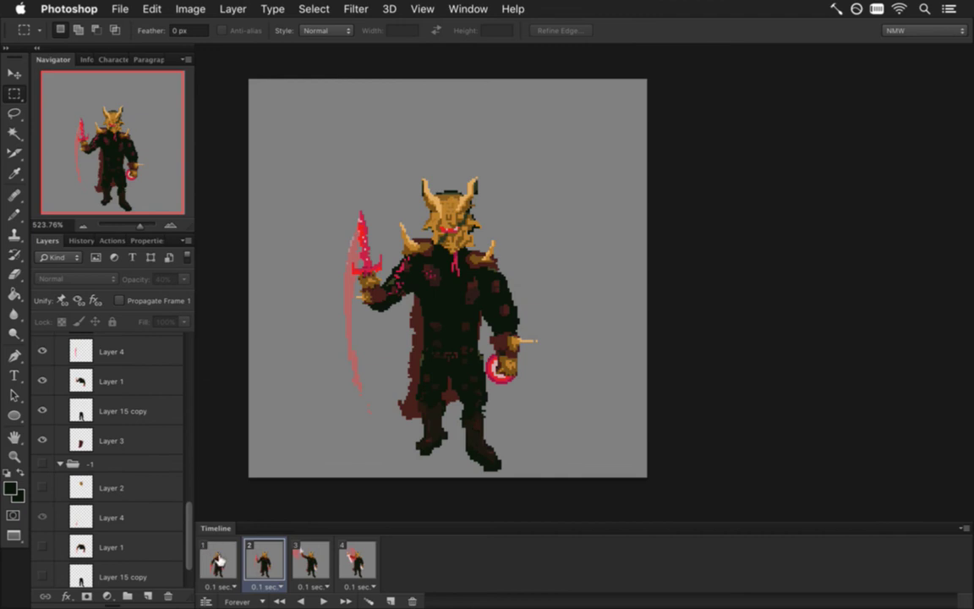
pyautogui.click(217, 560)
pyautogui.click(310, 560)
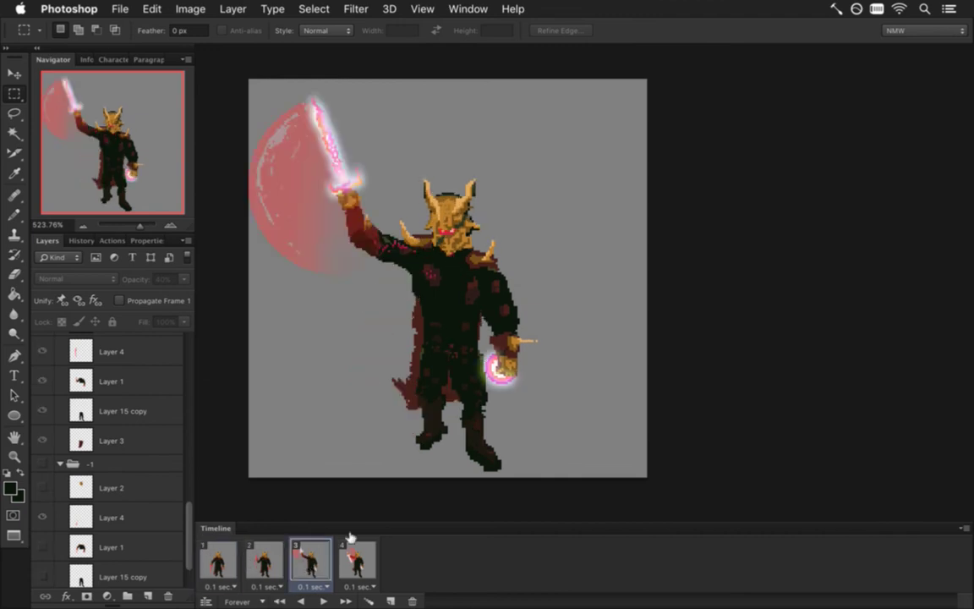
pyautogui.click(263, 562)
pyautogui.click(222, 565)
pyautogui.click(265, 563)
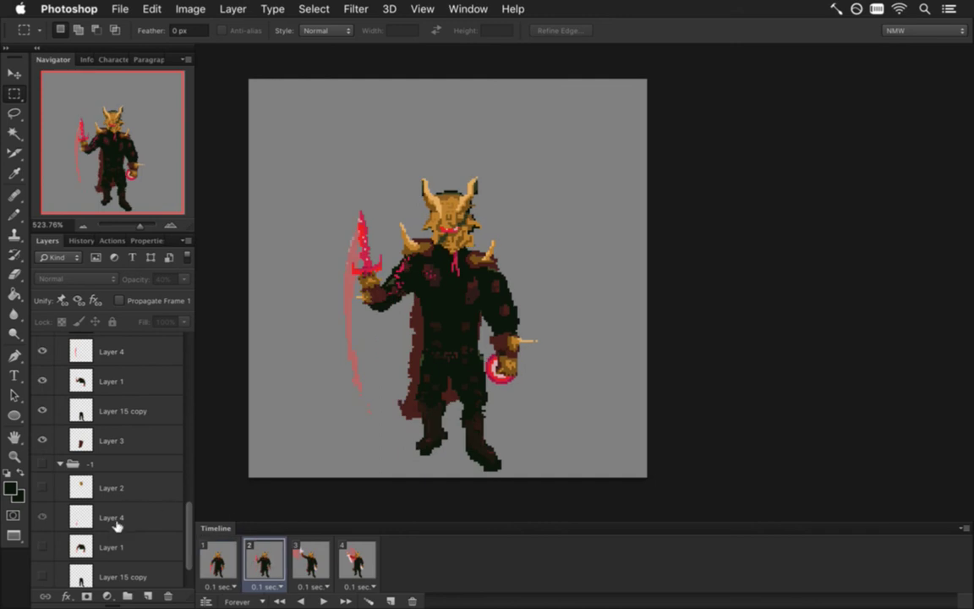
pyautogui.scroll(3, 173, 465)
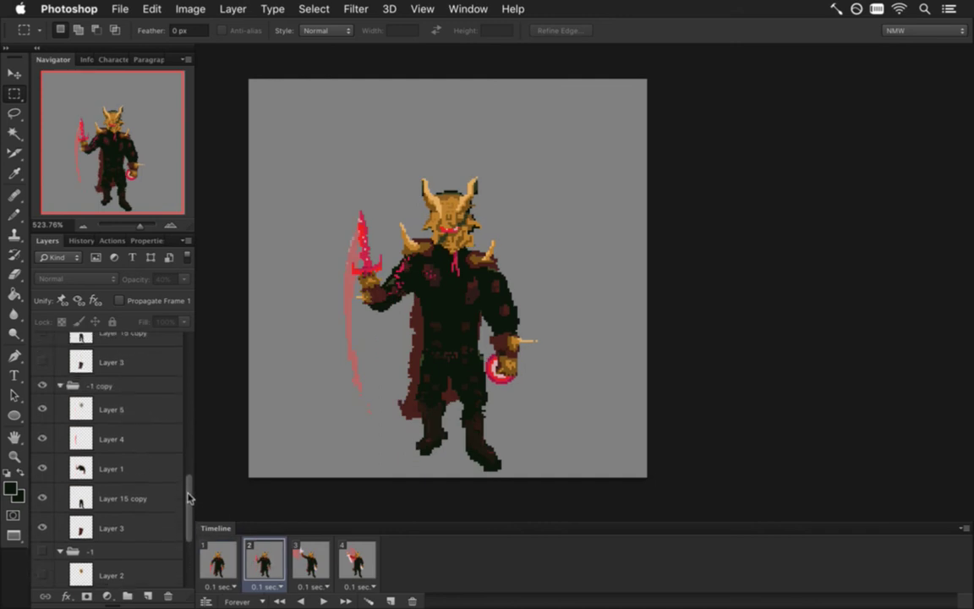
pyautogui.click(218, 563)
pyautogui.click(276, 555)
pyautogui.click(220, 562)
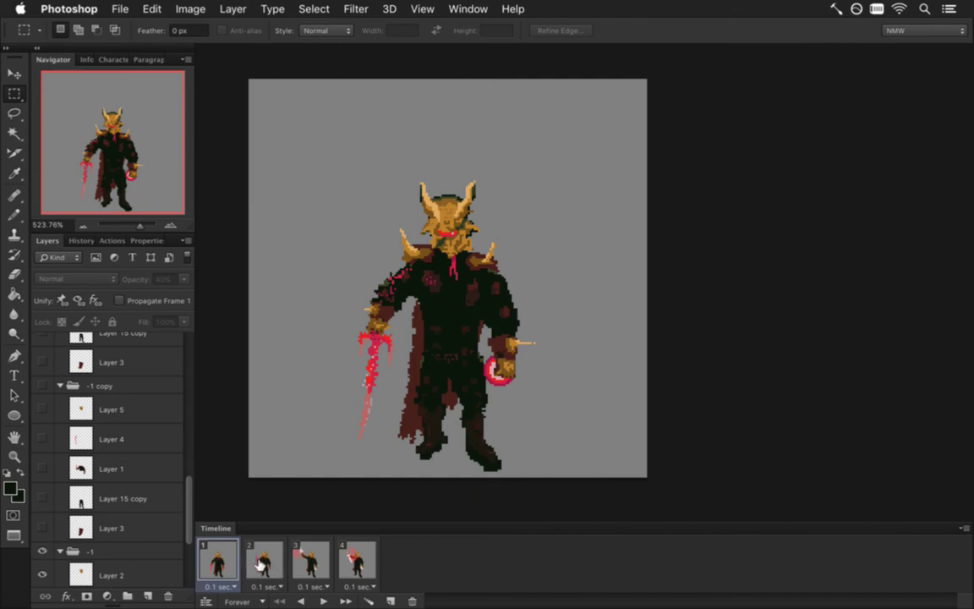
pyautogui.click(262, 565)
pyautogui.click(218, 562)
pyautogui.click(265, 562)
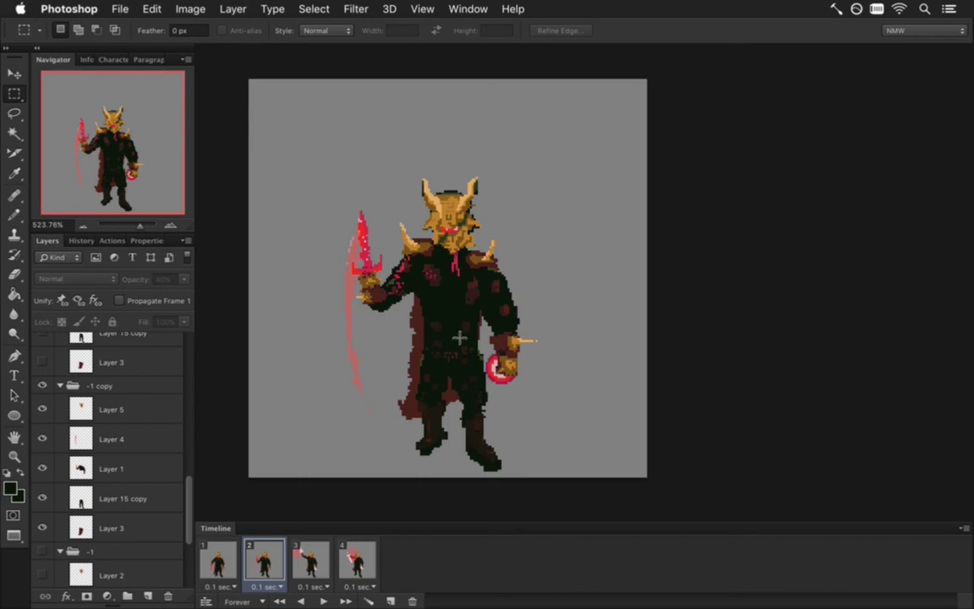
pyautogui.click(218, 559)
pyautogui.click(263, 559)
# Step: In frame 2, select the upper torso and raised sword arm on Layer 1 of the -1 copy group and nudge them slightly down
pyautogui.click(122, 469)
pyautogui.press('v')
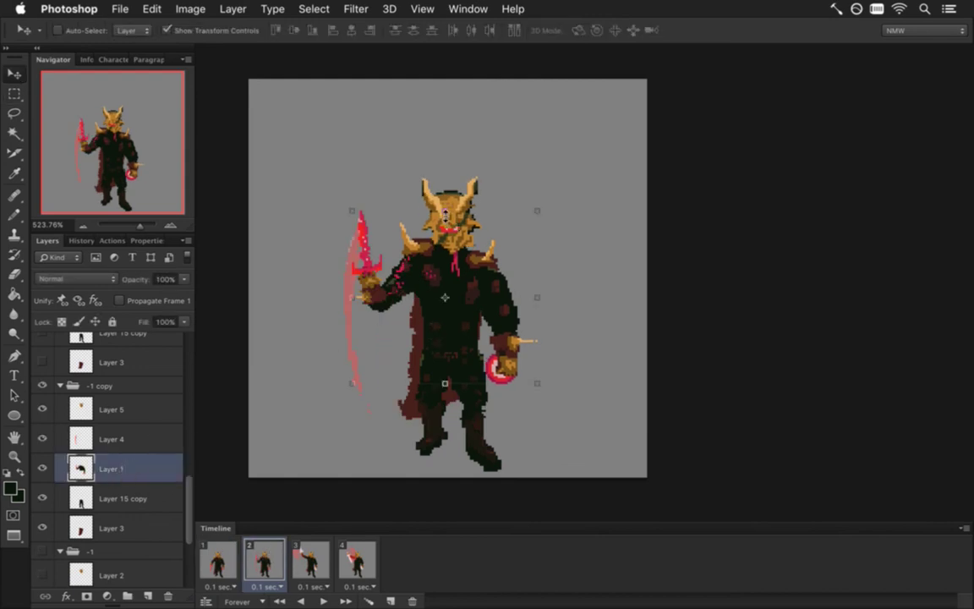
pyautogui.press('m')
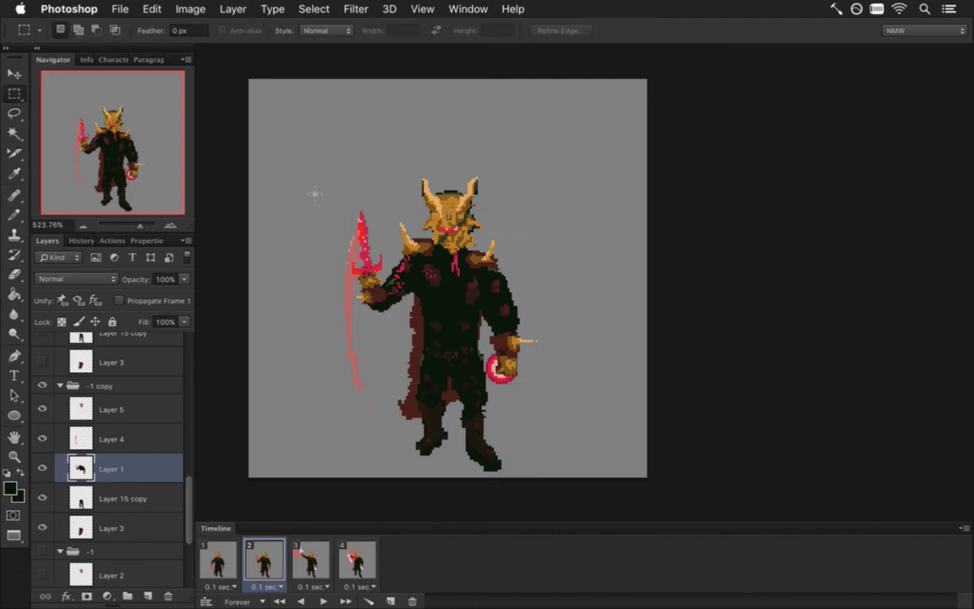
pyautogui.moveTo(284, 154); pyautogui.dragTo(587, 320)
pyautogui.press('v')
pyautogui.hotkey('ctrl', 'd')
pyautogui.press('space')
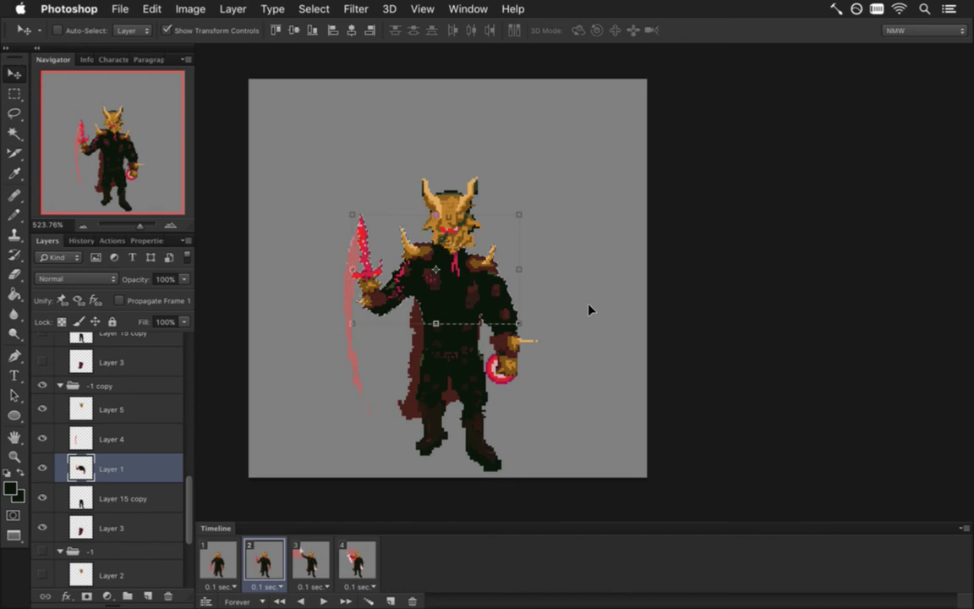
pyautogui.press('m')
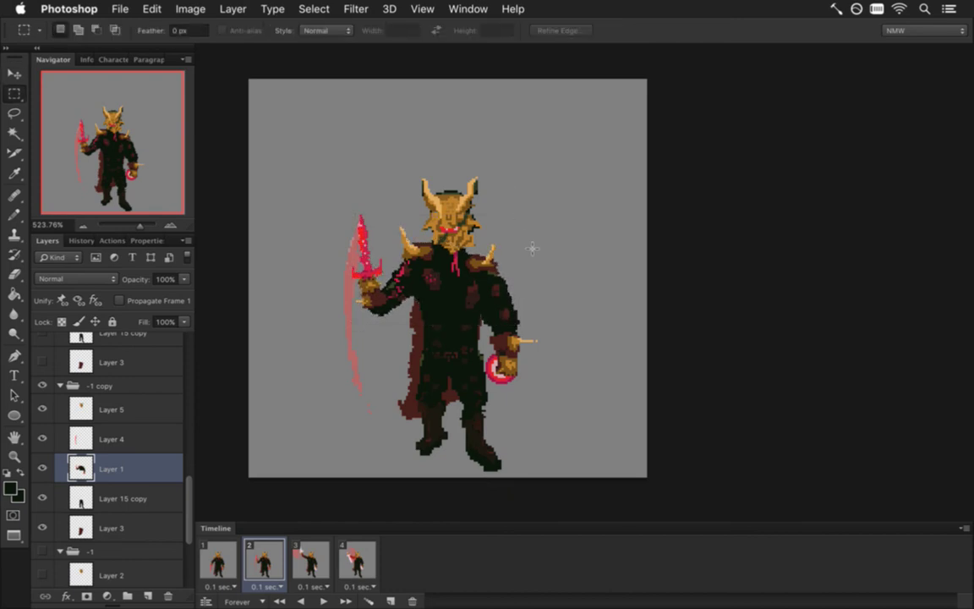
# Step: Nudge the head on Layer 5 of the -1 copy group slightly down in frame 2
pyautogui.click(138, 405)
pyautogui.press('v')
pyautogui.press('Down')
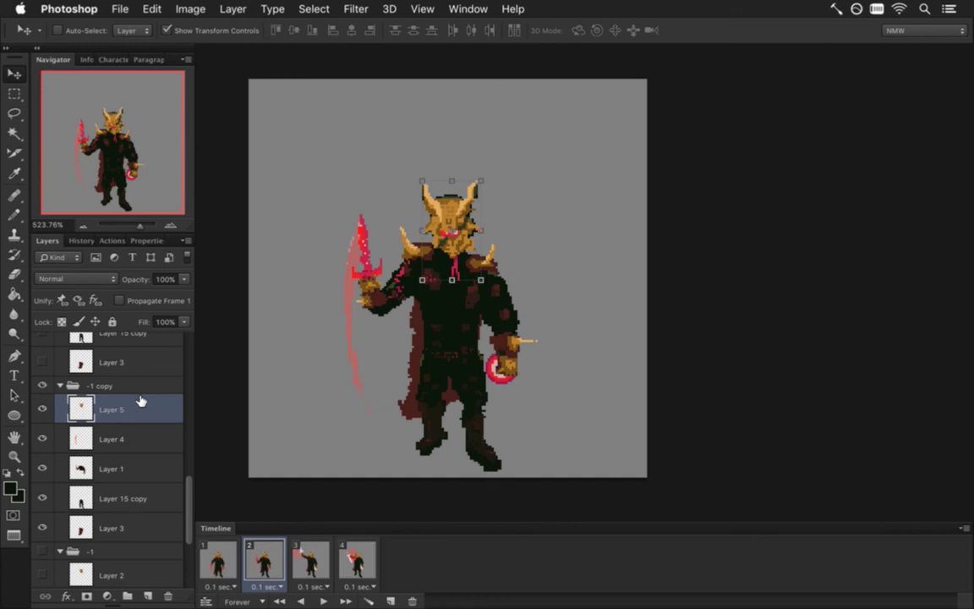
pyautogui.press('m')
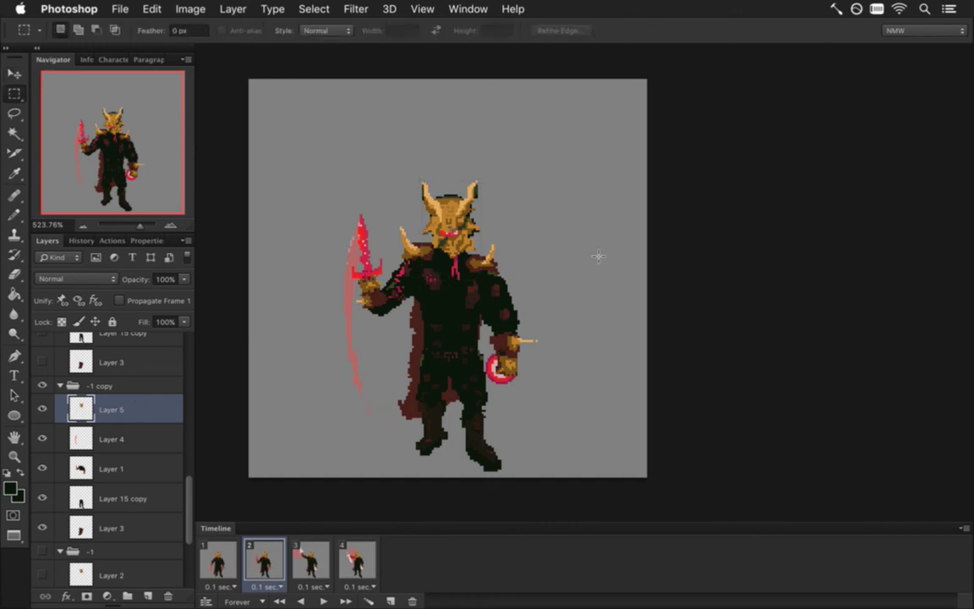
# Step: In frame 3, delete the glow layers Layer 9 and Layer 9 copy from the -1 copy 2 group and save the file
pyautogui.click(216, 573)
pyautogui.click(277, 572)
pyautogui.click(312, 564)
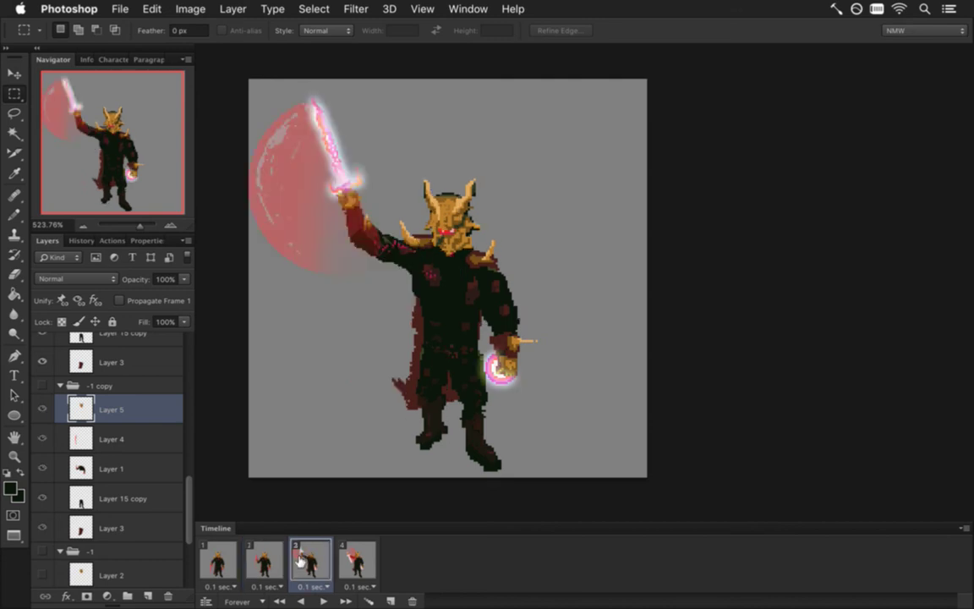
pyautogui.moveTo(191, 520); pyautogui.dragTo(185, 475)
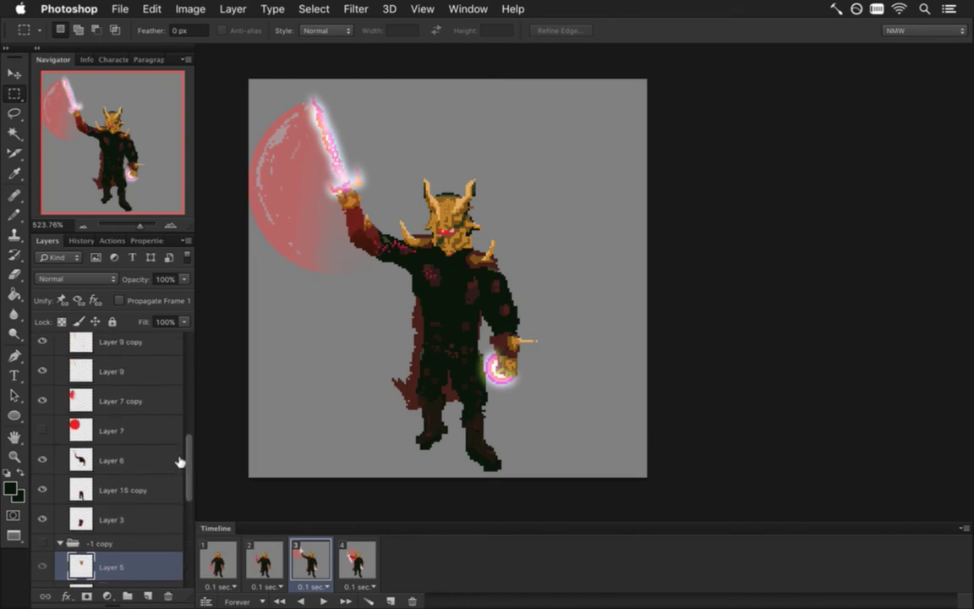
pyautogui.moveTo(189, 462); pyautogui.dragTo(184, 433)
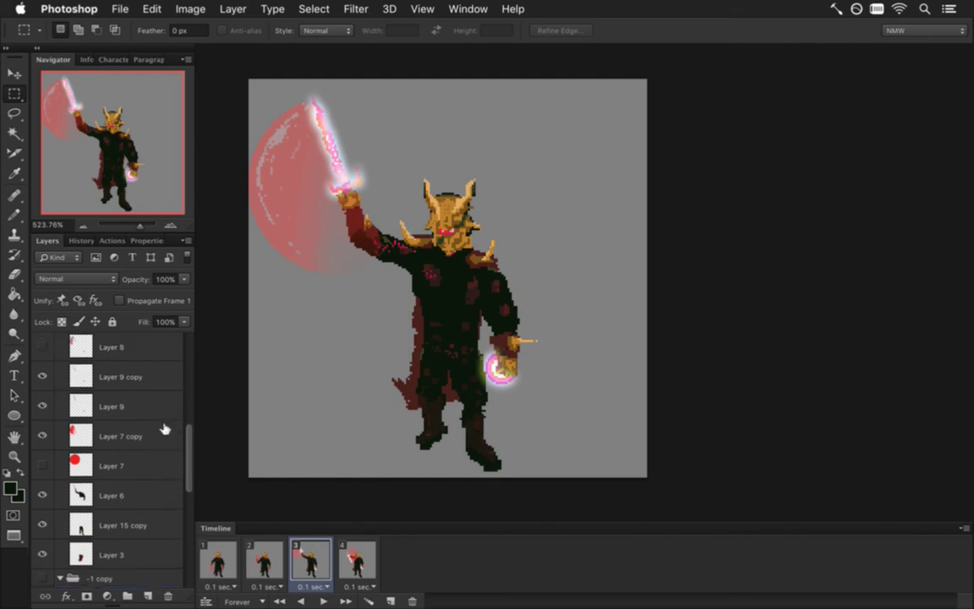
pyautogui.click(84, 377)
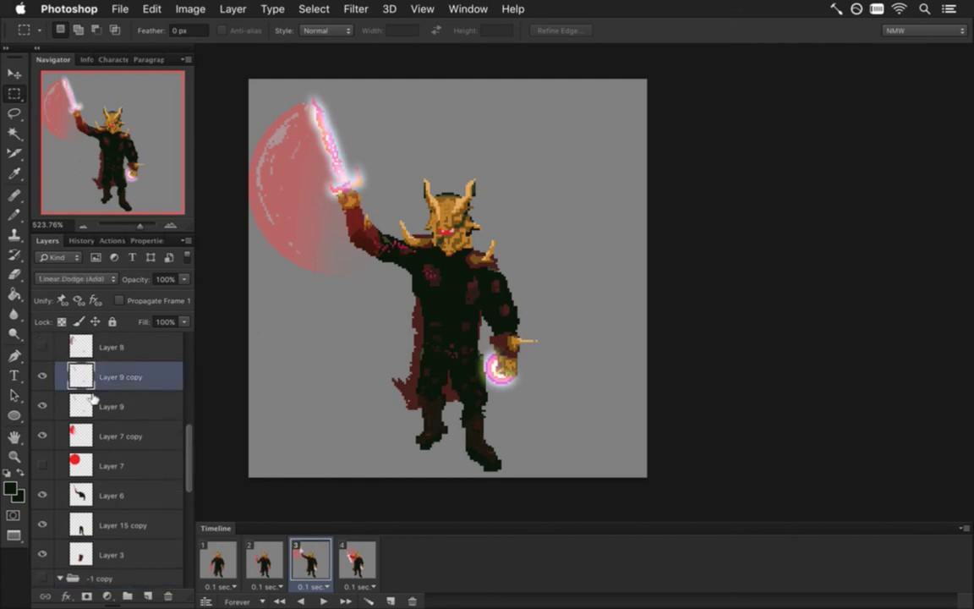
pyautogui.keyDown('shift'); pyautogui.click(145, 408); pyautogui.keyUp('shift')
pyautogui.press('Delete')
pyautogui.press('super+s')
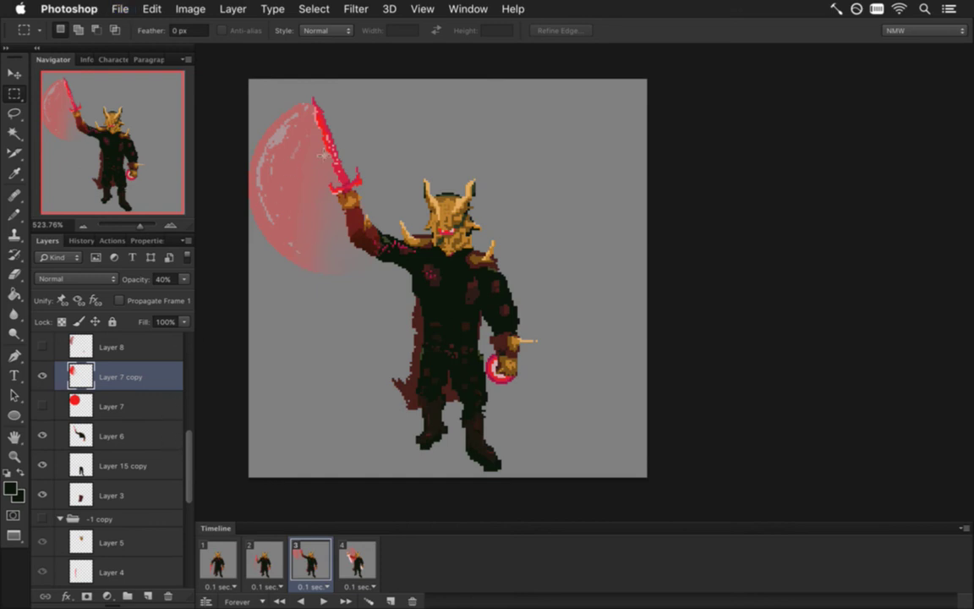
# Step: In frame 3, select the upper torso and both arms on Layer 6, nudge them slightly down, and save the file
pyautogui.moveTo(190, 456); pyautogui.dragTo(191, 434)
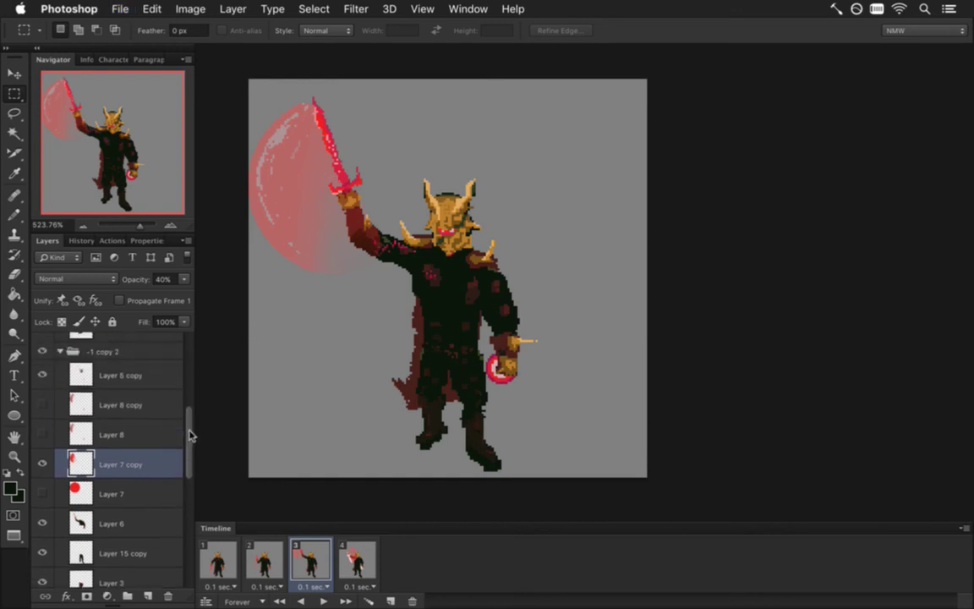
pyautogui.click(279, 562)
pyautogui.click(293, 558)
pyautogui.moveTo(189, 454); pyautogui.dragTo(145, 480)
pyautogui.click(85, 453)
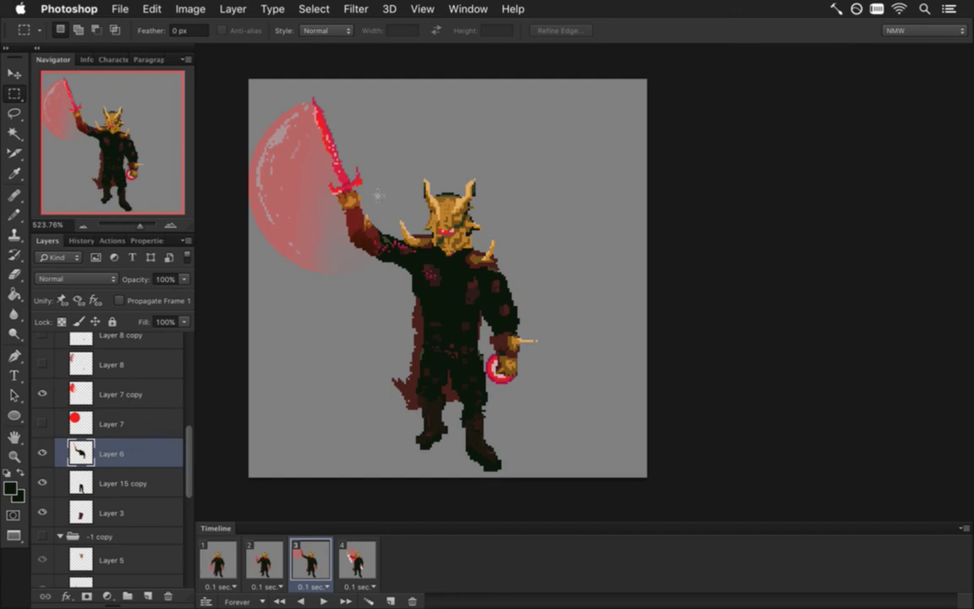
pyautogui.moveTo(277, 91); pyautogui.dragTo(583, 311)
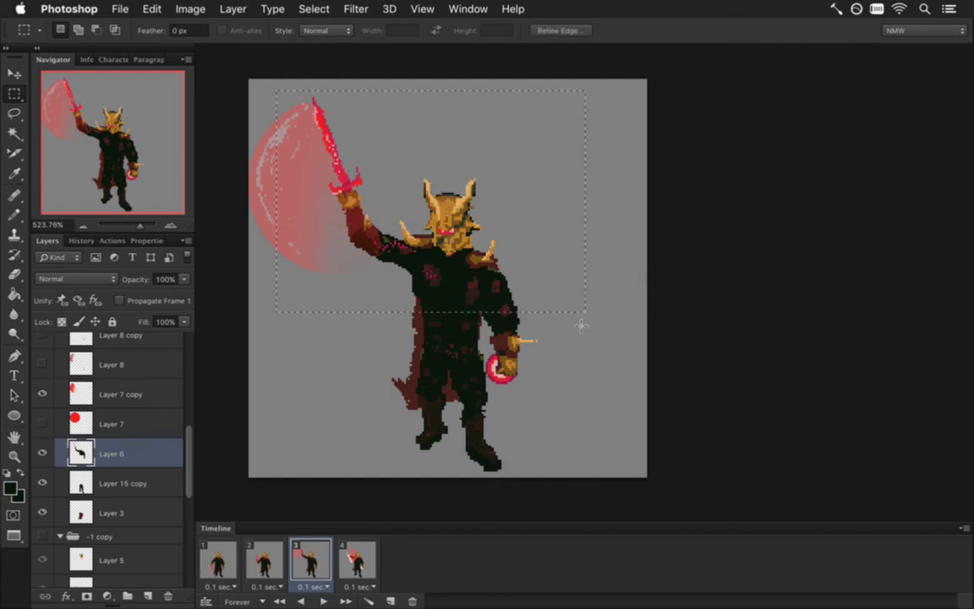
pyautogui.press('shift')
pyautogui.moveTo(484, 310); pyautogui.dragTo(548, 397)
pyautogui.press('v')
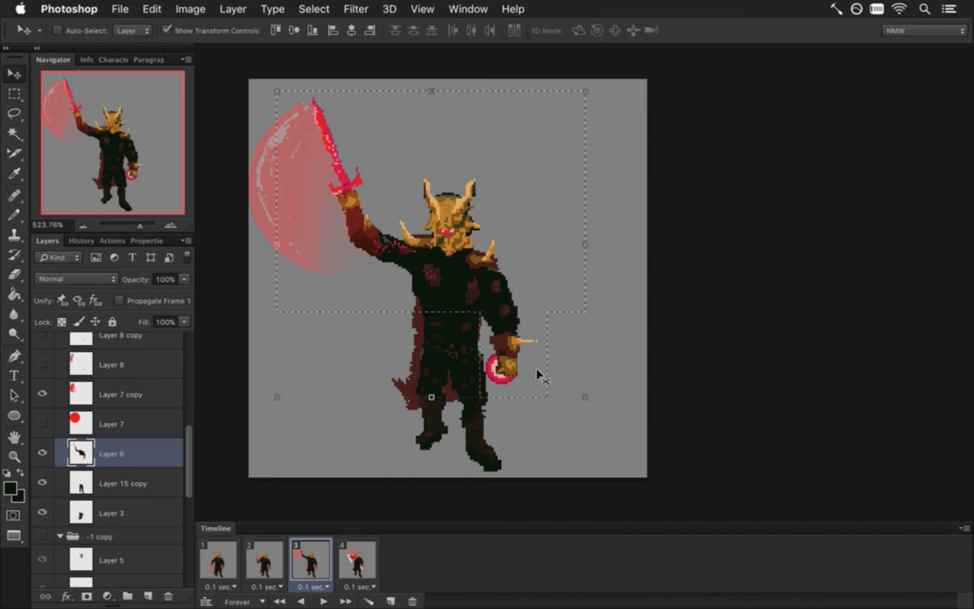
pyautogui.hotkey('ctrl', 'd')
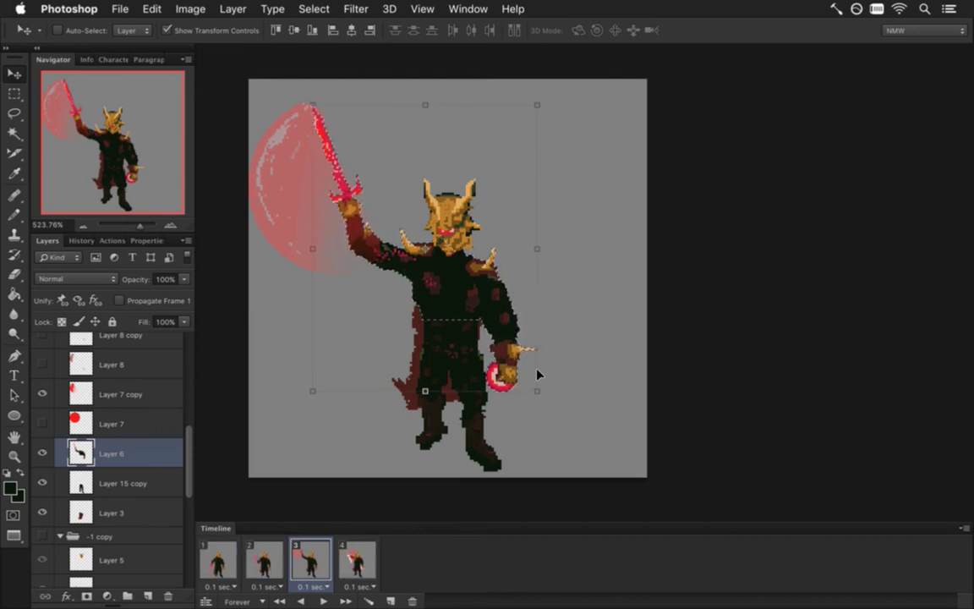
pyautogui.press('m')
pyautogui.press('super+s')
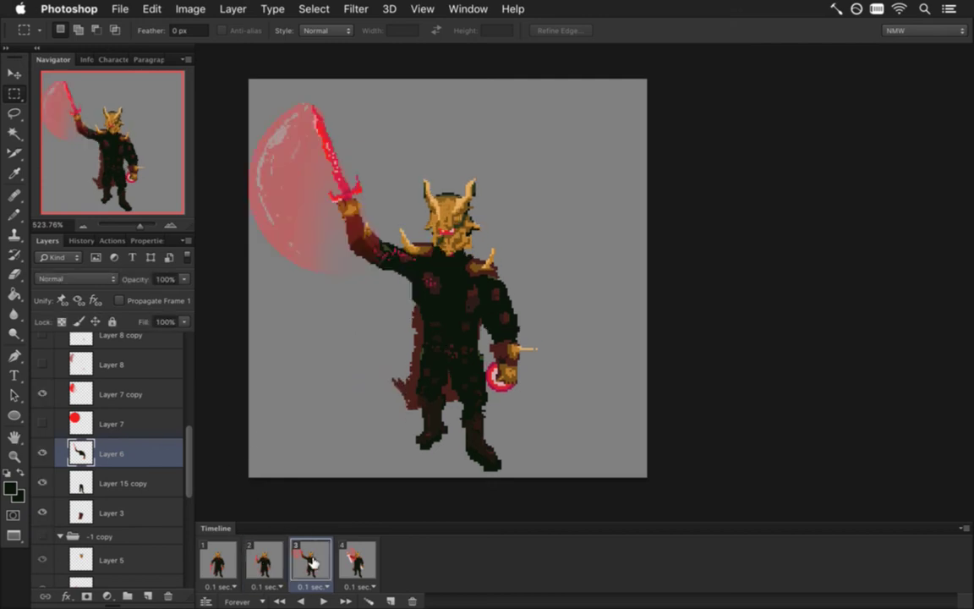
# Step: Nudge the head on Layer 5 copy of the -1 copy 2 group slightly down in frame 3
pyautogui.moveTo(188, 461); pyautogui.dragTo(188, 430)
pyautogui.click(149, 410)
pyautogui.press('v')
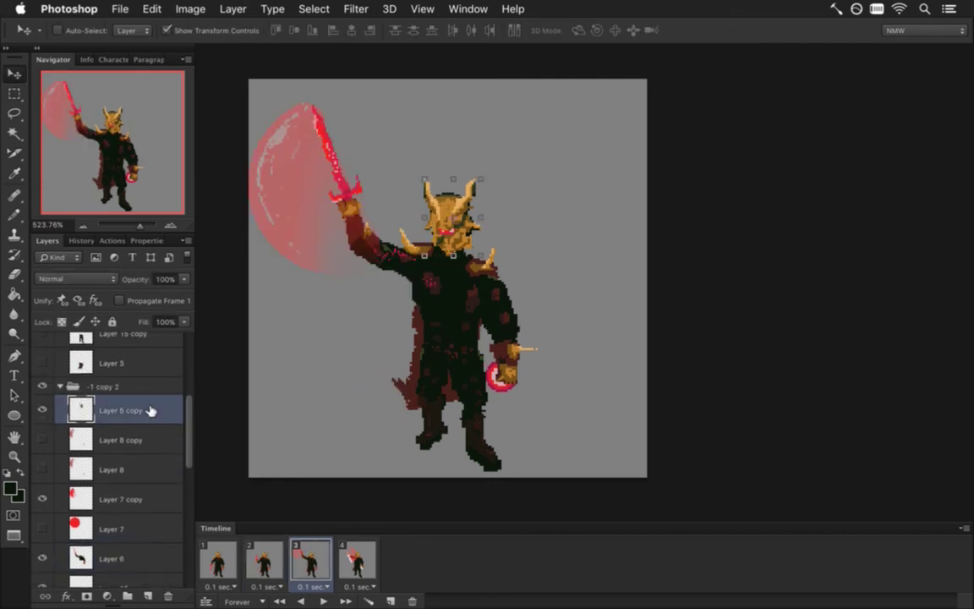
pyautogui.press('m')
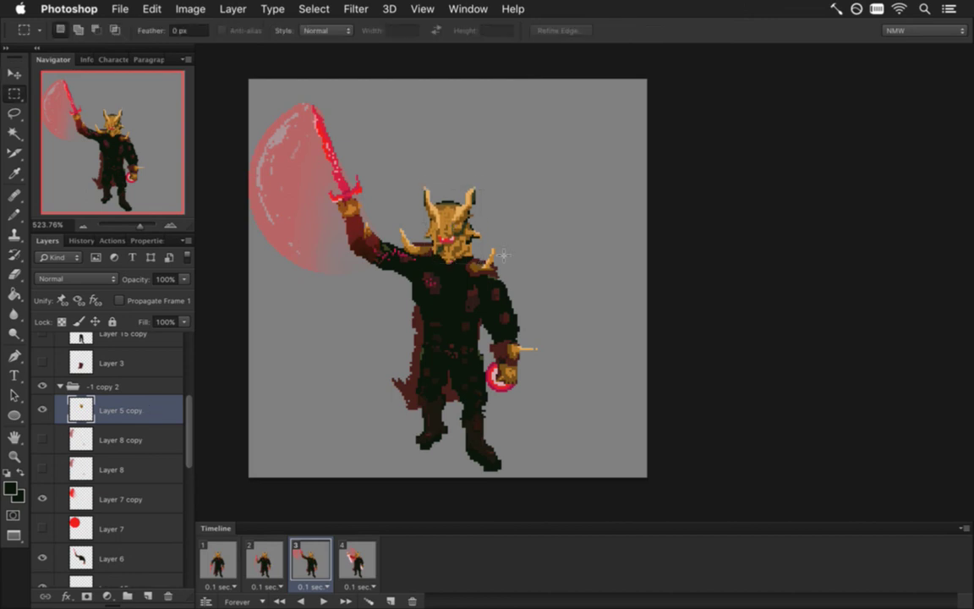
# Step: Compare frames 1, 3 and 4 and play the four-frame animation to examine the body and head motion
pyautogui.click(219, 559)
pyautogui.click(310, 560)
pyautogui.click(360, 565)
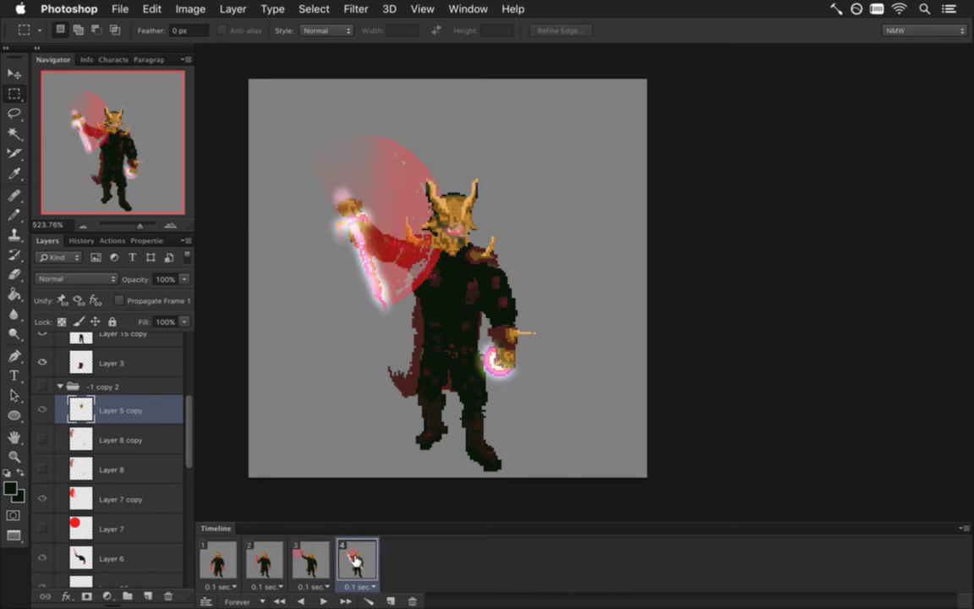
pyautogui.click(306, 561)
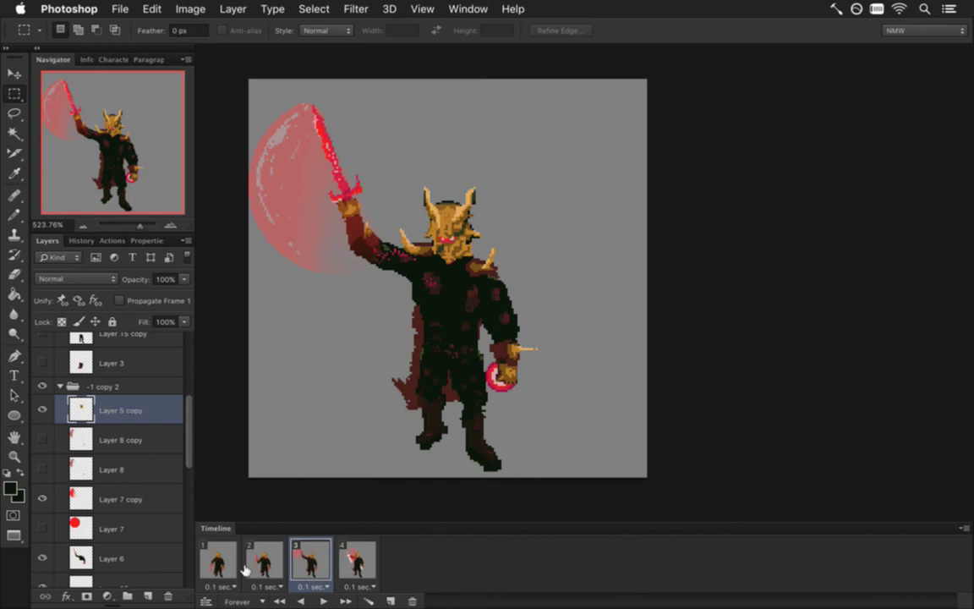
pyautogui.click(279, 601)
pyautogui.click(323, 601)
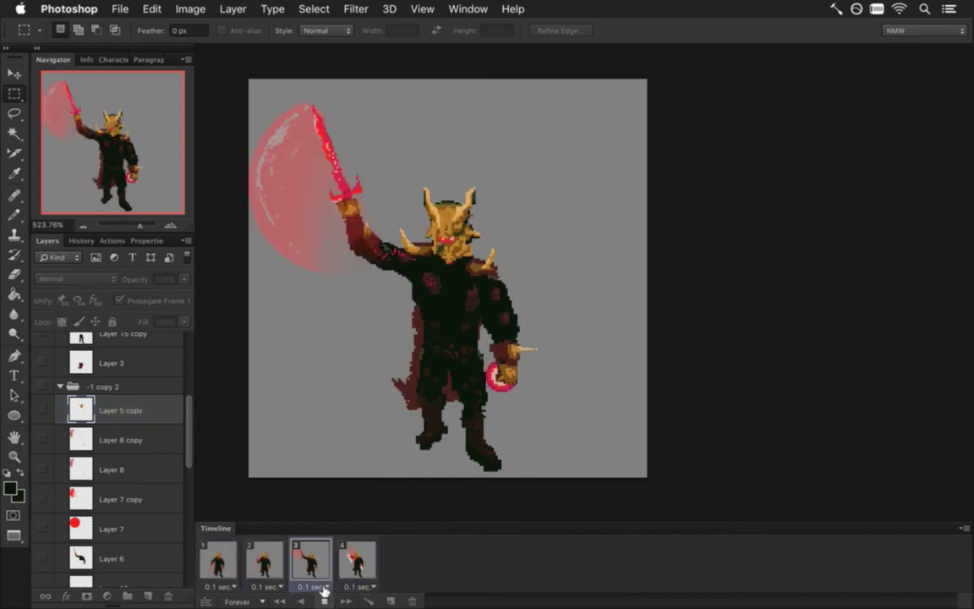
pyautogui.click(323, 600)
# Step: Duplicate the raised-sword and slash frames so the two poses alternate from frame 3 through frame 8
pyautogui.click(372, 561)
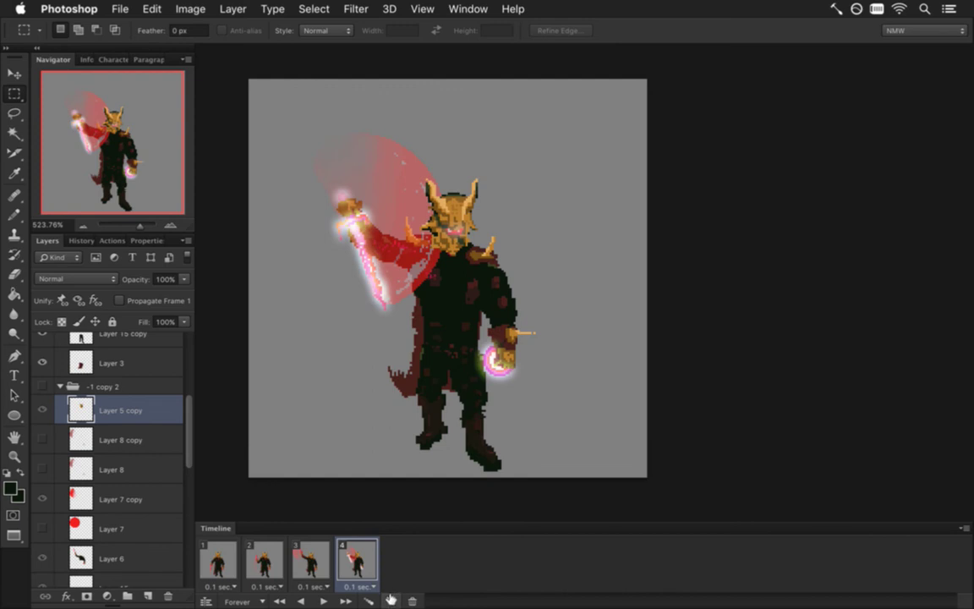
pyautogui.click(390, 599)
pyautogui.click(315, 566)
pyautogui.click(390, 600)
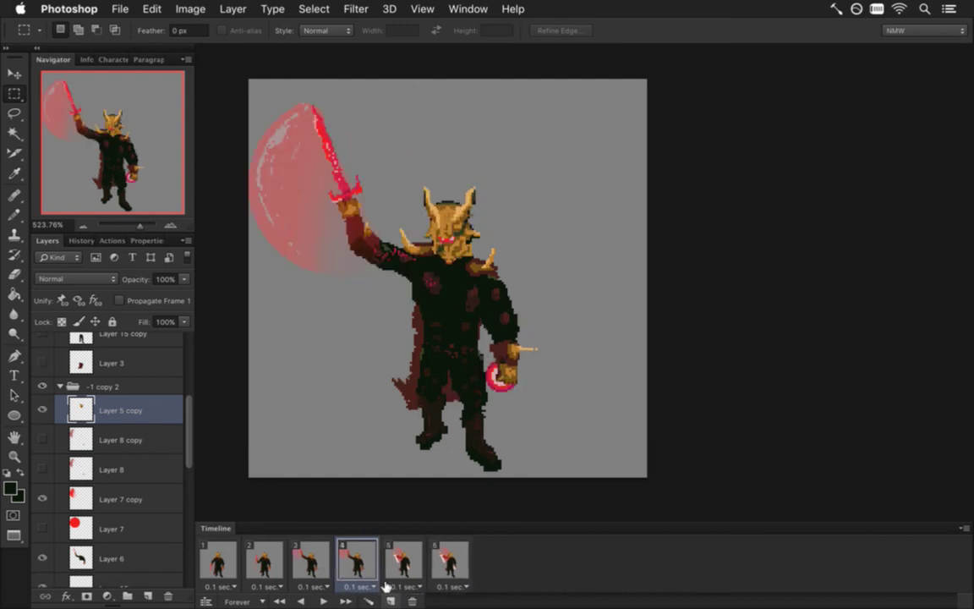
pyautogui.moveTo(370, 561); pyautogui.dragTo(402, 584)
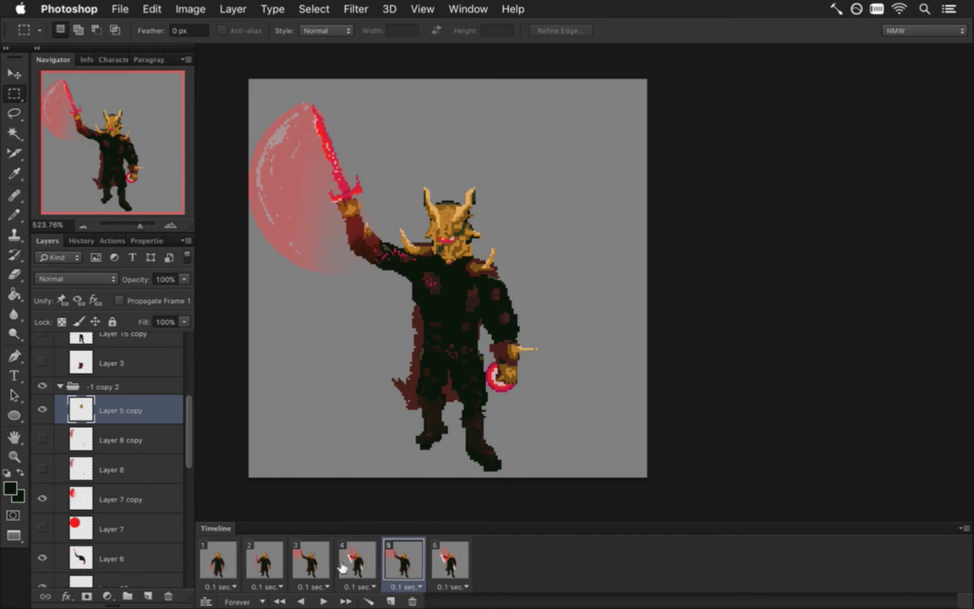
pyautogui.keyDown('shift'); pyautogui.click(446, 564); pyautogui.keyUp('shift')
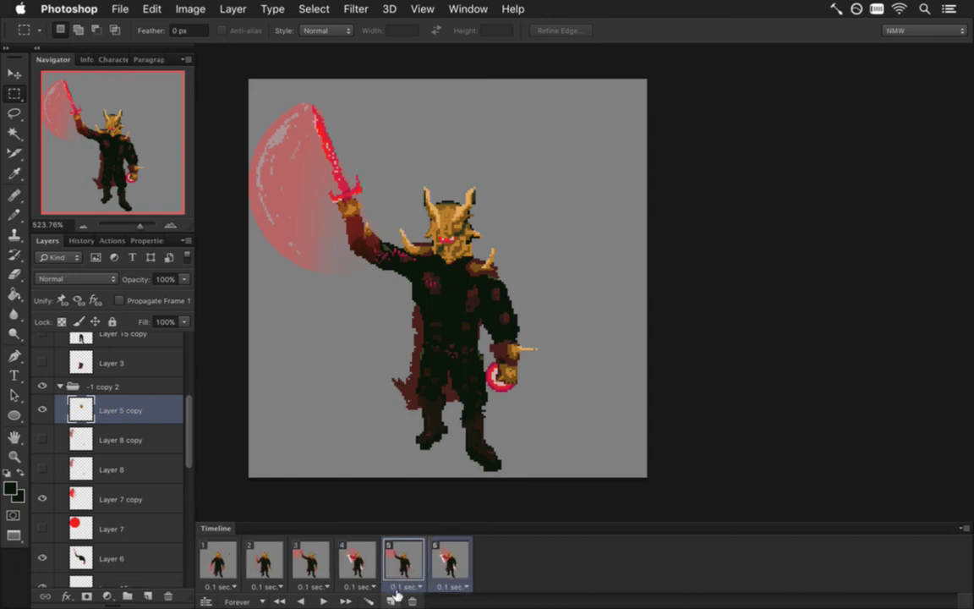
pyautogui.click(390, 599)
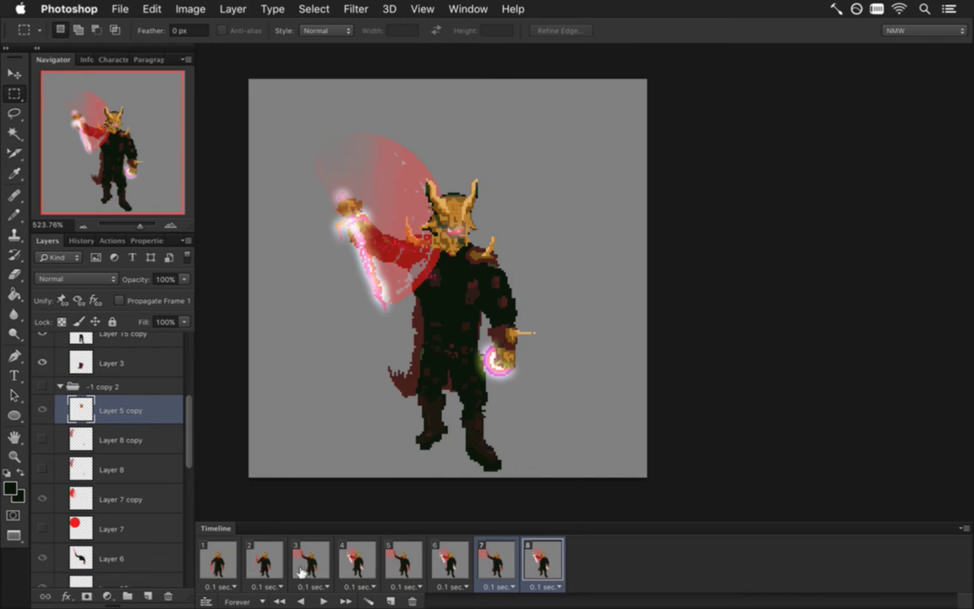
# Step: Duplicate frames 2 and 1 and move the copies to the end of the timeline as frames 9 and 10
pyautogui.click(267, 564)
pyautogui.click(217, 564)
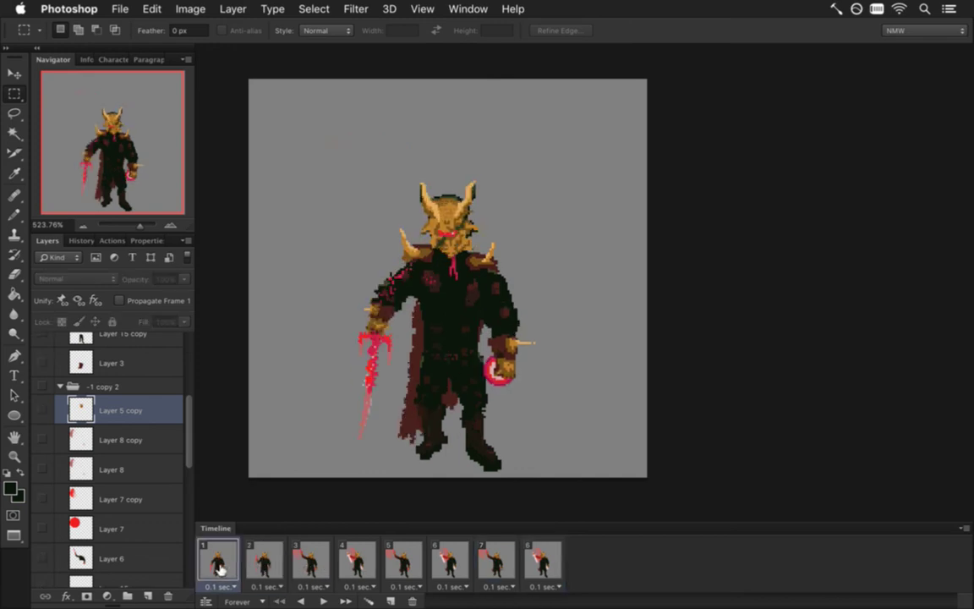
pyautogui.click(264, 562)
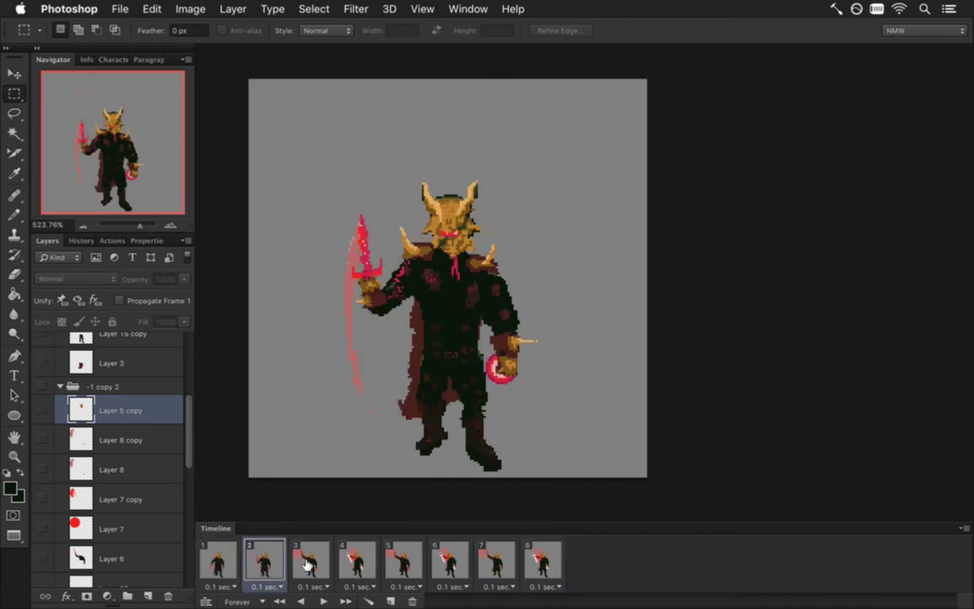
pyautogui.click(391, 600)
pyautogui.moveTo(311, 562); pyautogui.dragTo(615, 562)
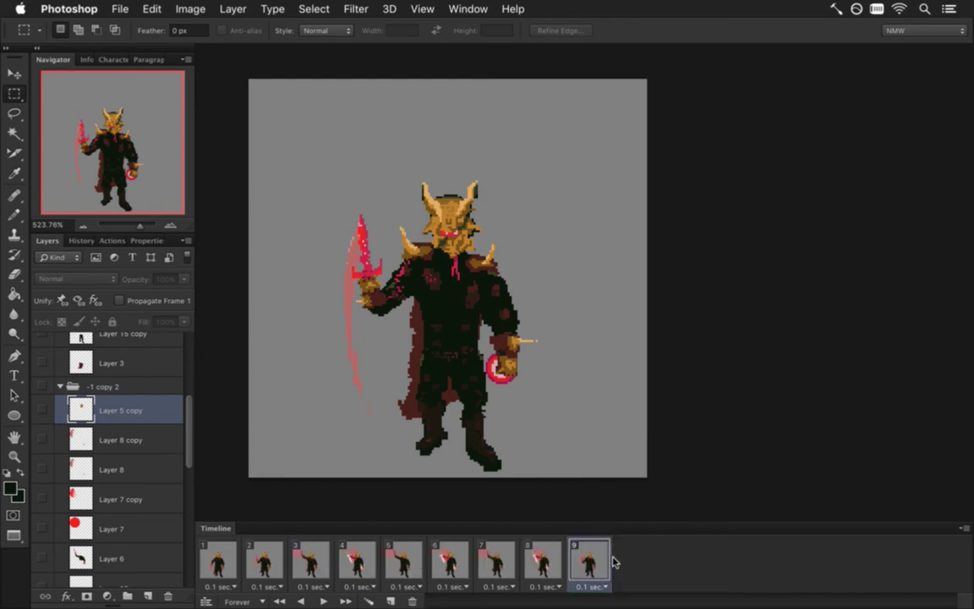
pyautogui.click(219, 565)
pyautogui.click(390, 600)
pyautogui.moveTo(268, 561); pyautogui.dragTo(663, 565)
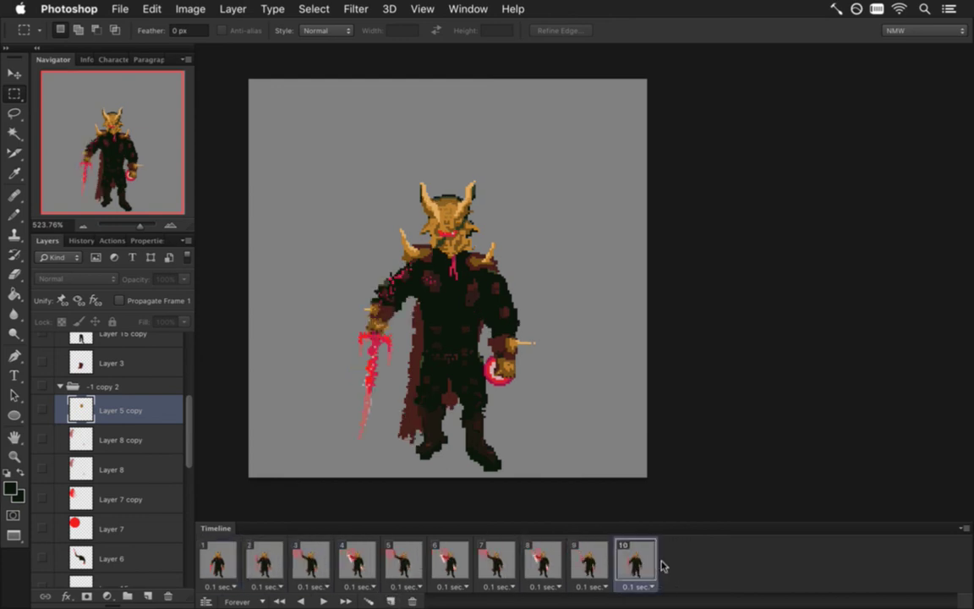
# Step: Review the two closing frames and play the ten-frame animation from frame 1
pyautogui.click(586, 554)
pyautogui.click(631, 560)
pyautogui.click(590, 560)
pyautogui.click(216, 560)
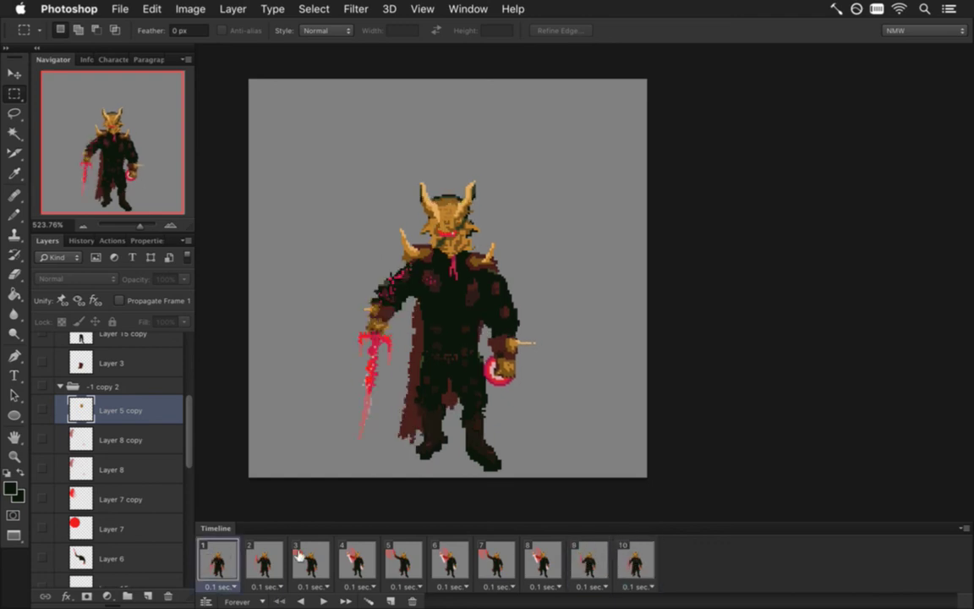
pyautogui.click(323, 601)
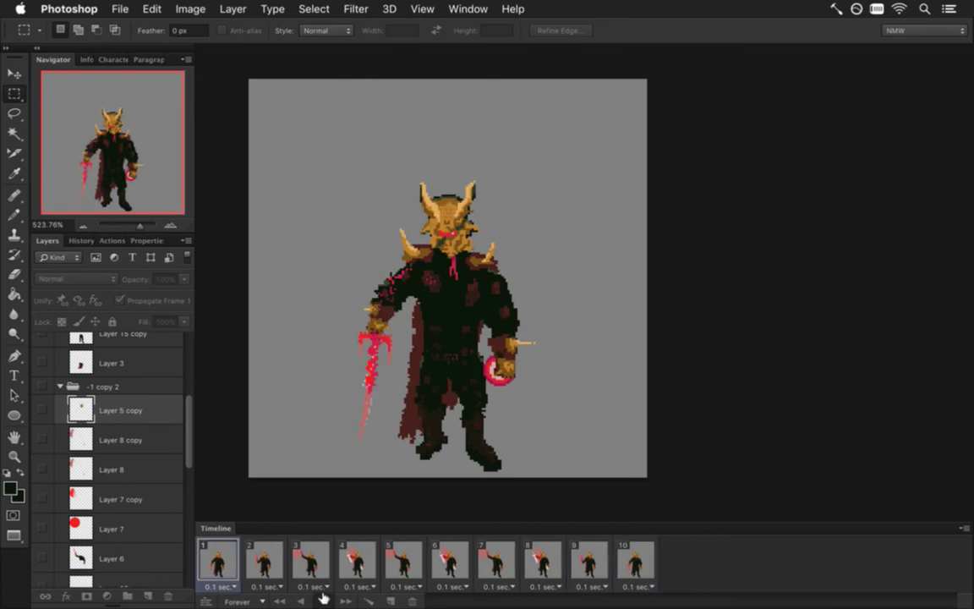
pyautogui.click(324, 601)
# Step: In frame 4, flip the head on Layer 5 copy of the -1 copy 3 group horizontally
pyautogui.click(524, 566)
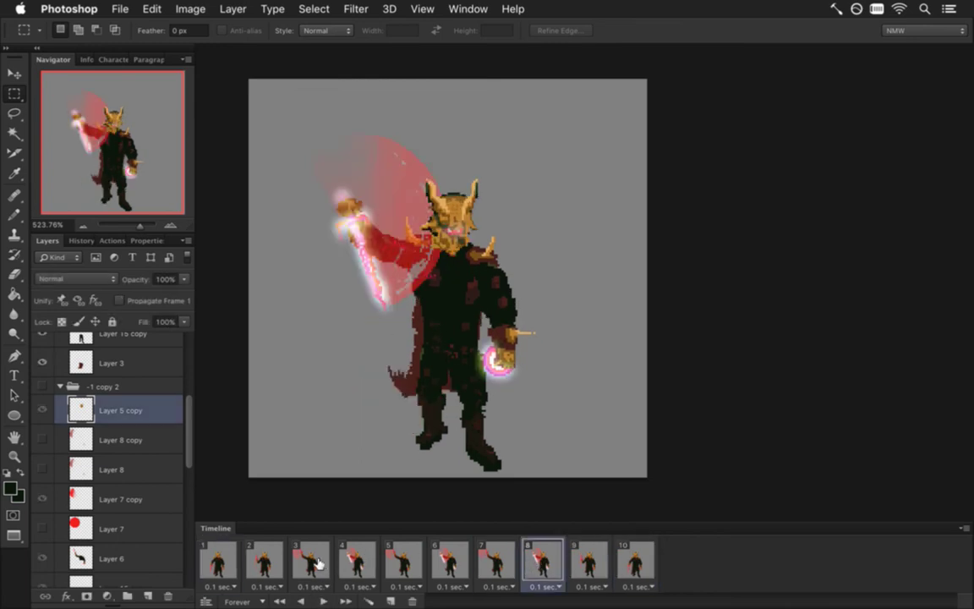
pyautogui.click(359, 552)
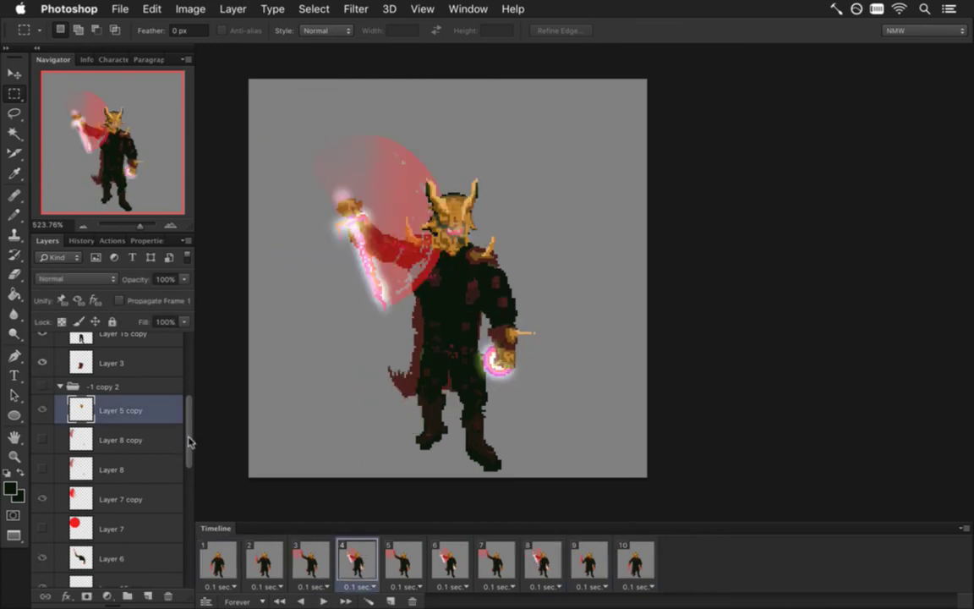
pyautogui.moveTo(188, 437); pyautogui.dragTo(191, 355)
pyautogui.click(124, 355)
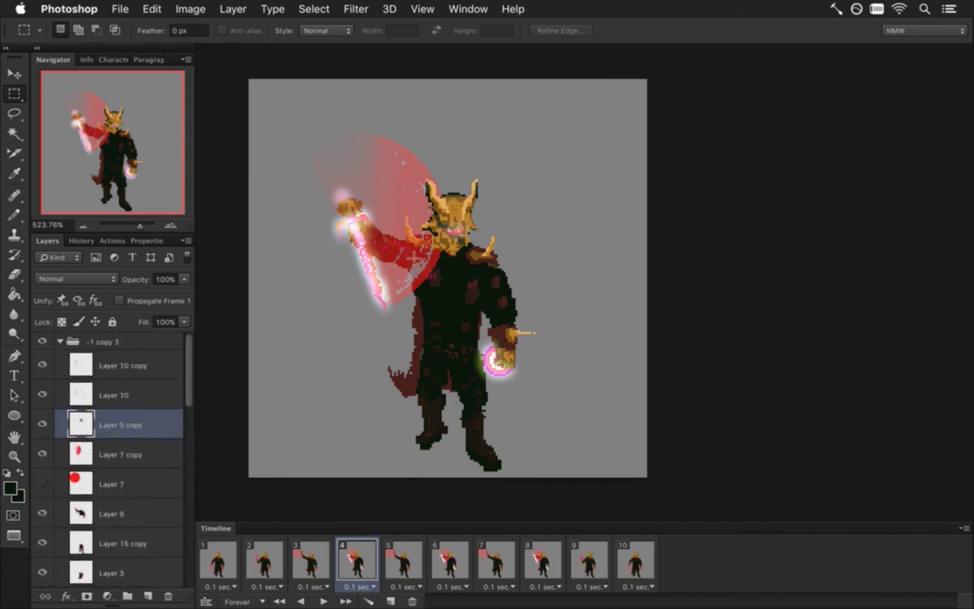
pyautogui.press('v')
pyautogui.hotkey('ctrl', 't')
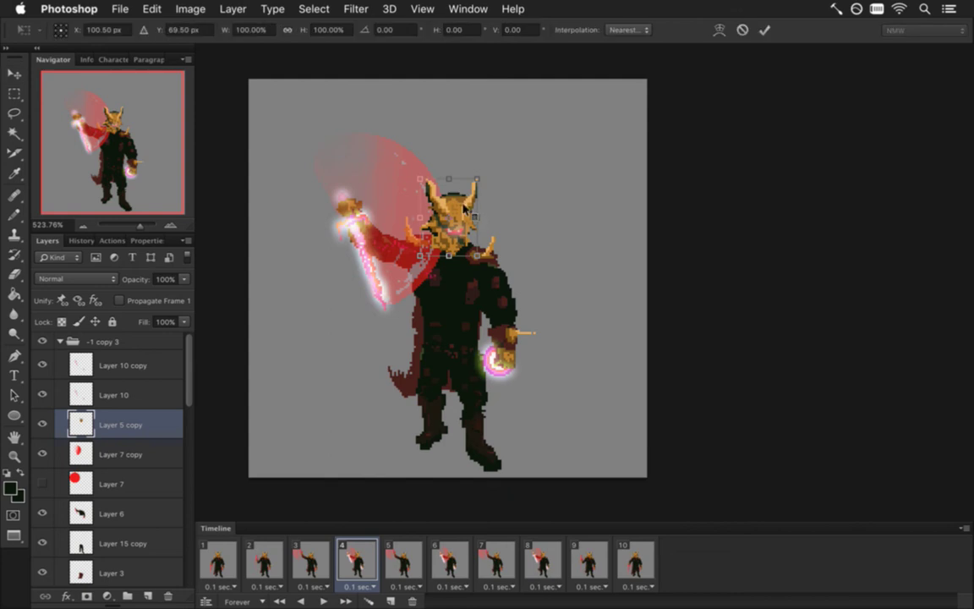
pyautogui.rightClick(465, 213)
pyautogui.click(512, 412)
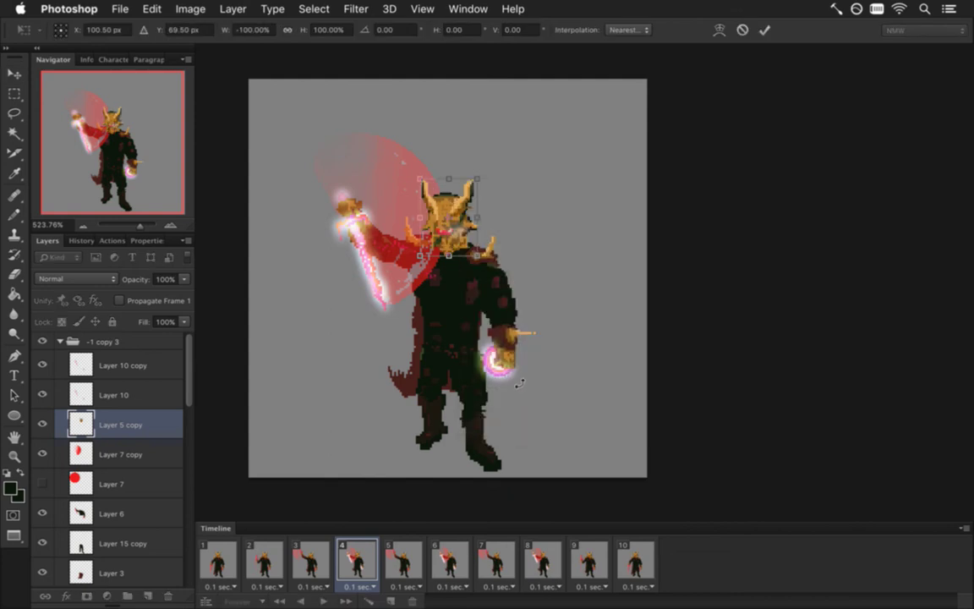
pyautogui.click(765, 30)
# Step: Step back and forth through frames 1 to 5 to examine how the head and body poses change
pyautogui.click(330, 558)
pyautogui.click(372, 556)
pyautogui.click(417, 545)
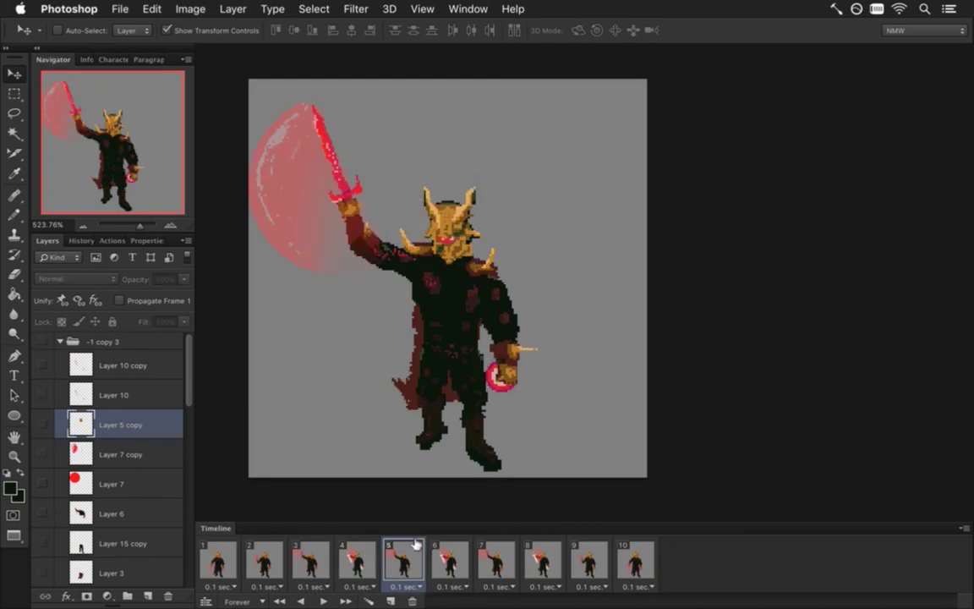
pyautogui.click(357, 558)
pyautogui.click(403, 558)
pyautogui.click(365, 565)
pyautogui.click(296, 559)
pyautogui.click(254, 562)
pyautogui.click(219, 561)
pyautogui.click(263, 563)
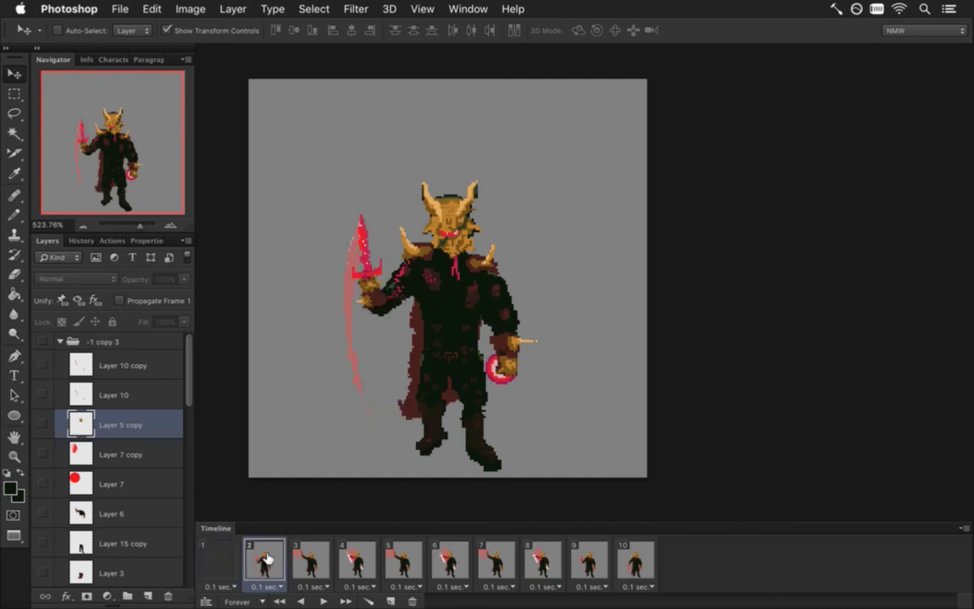
pyautogui.click(217, 560)
pyautogui.click(263, 562)
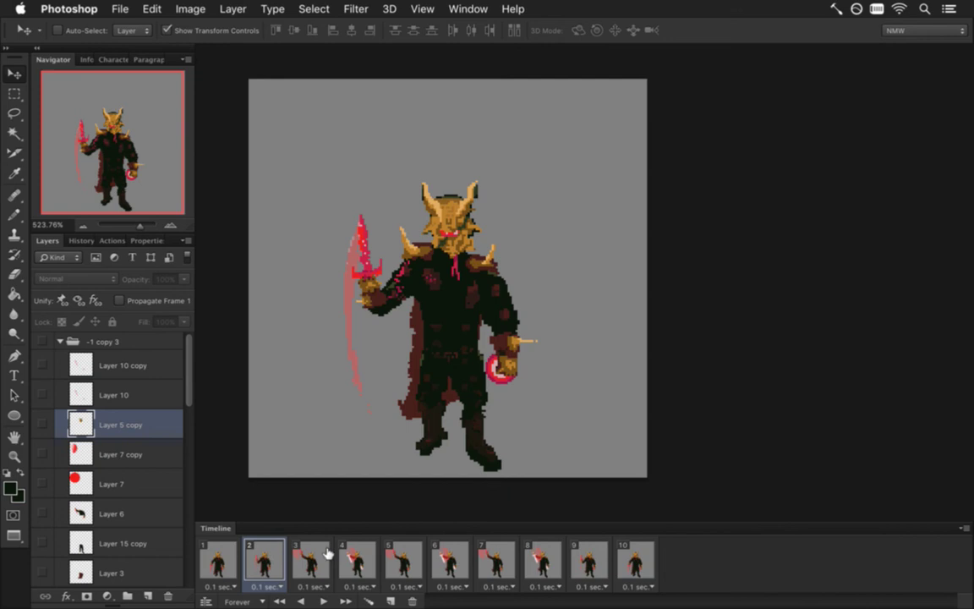
# Step: In frame 2, select and copy the head on Layer 5 of the -1 copy group
pyautogui.scroll(-2, 188, 391)
pyautogui.scroll(-4, 188, 391)
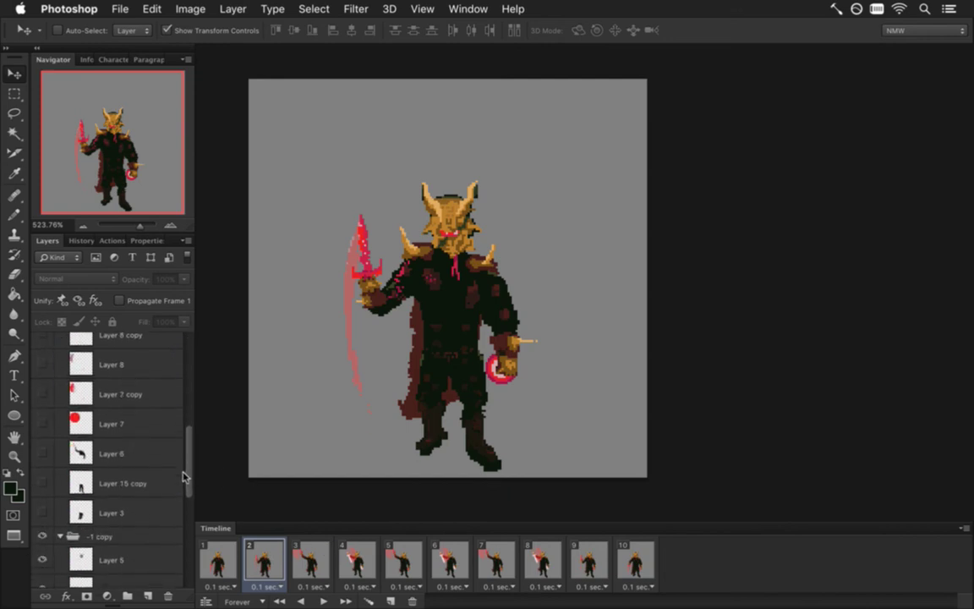
pyautogui.click(139, 455)
pyautogui.press('super+a')
pyautogui.press('super+c')
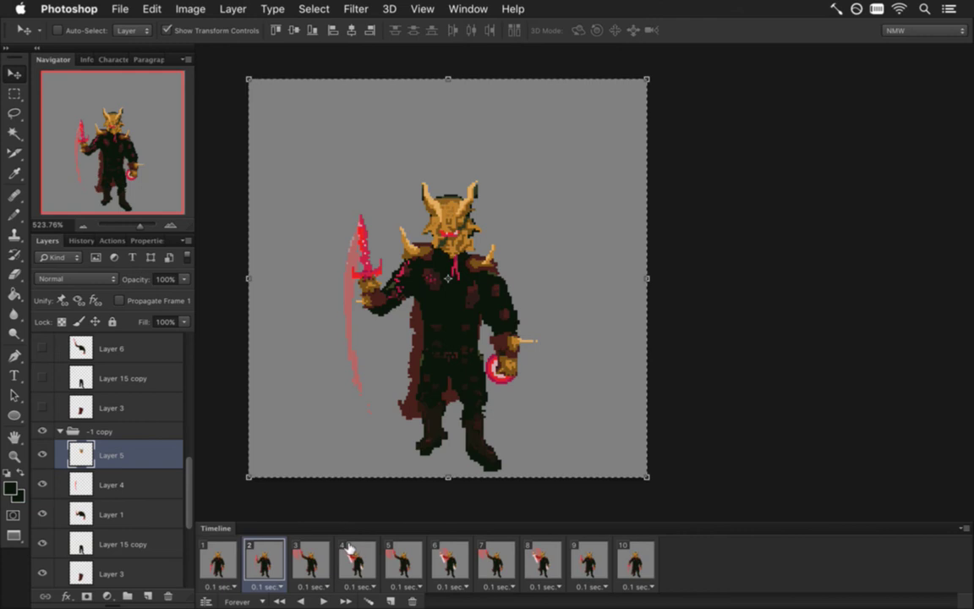
# Step: Examine how the head and body poses change between frames 2, 3 and 4, checking Layer 5 copy of the -1 copy 2 group
pyautogui.click(308, 560)
pyautogui.click(354, 562)
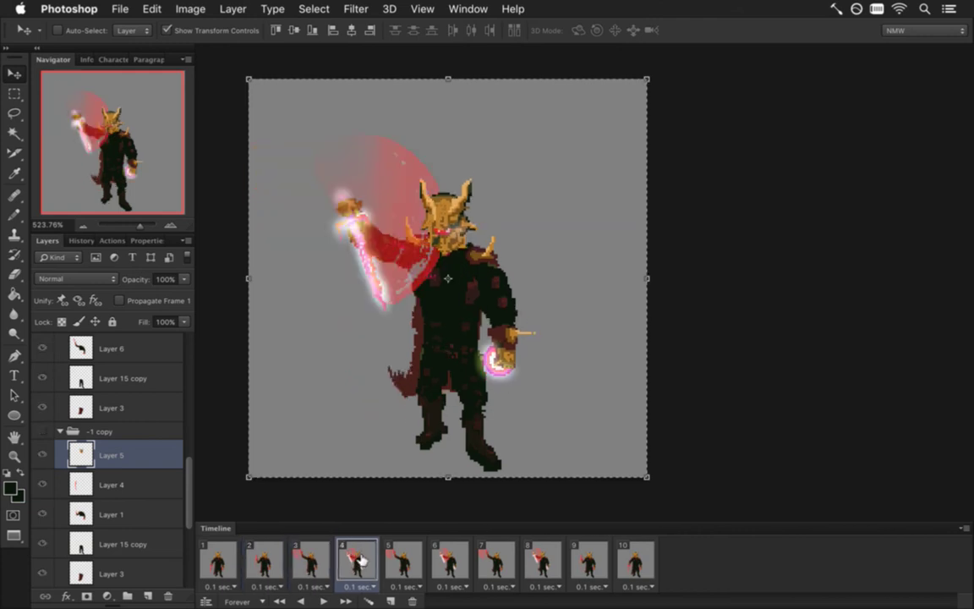
pyautogui.click(313, 563)
pyautogui.click(284, 565)
pyautogui.click(317, 568)
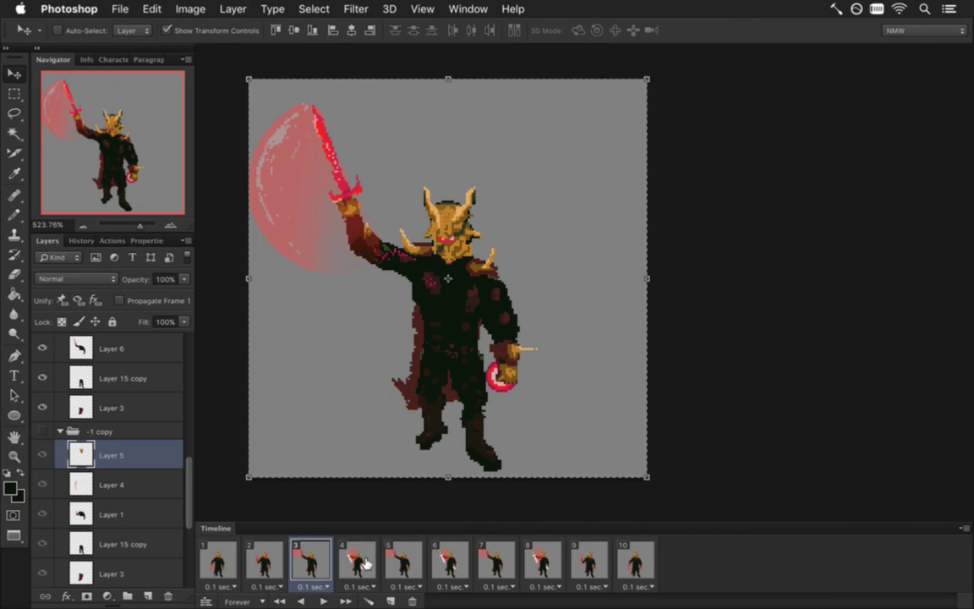
pyautogui.click(365, 563)
pyautogui.click(312, 562)
pyautogui.scroll(3, 186, 461)
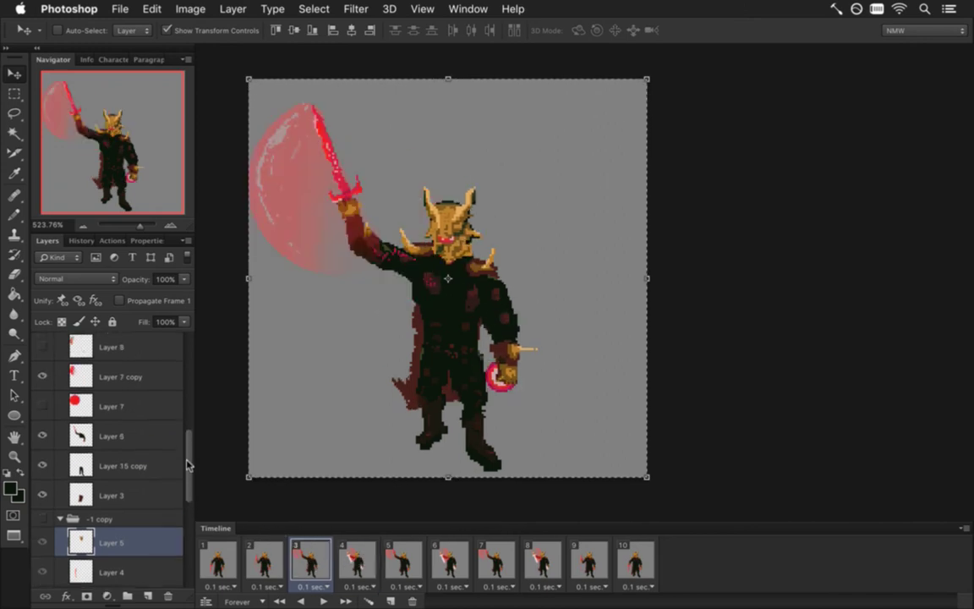
pyautogui.moveTo(187, 464); pyautogui.dragTo(188, 448)
pyautogui.click(148, 360)
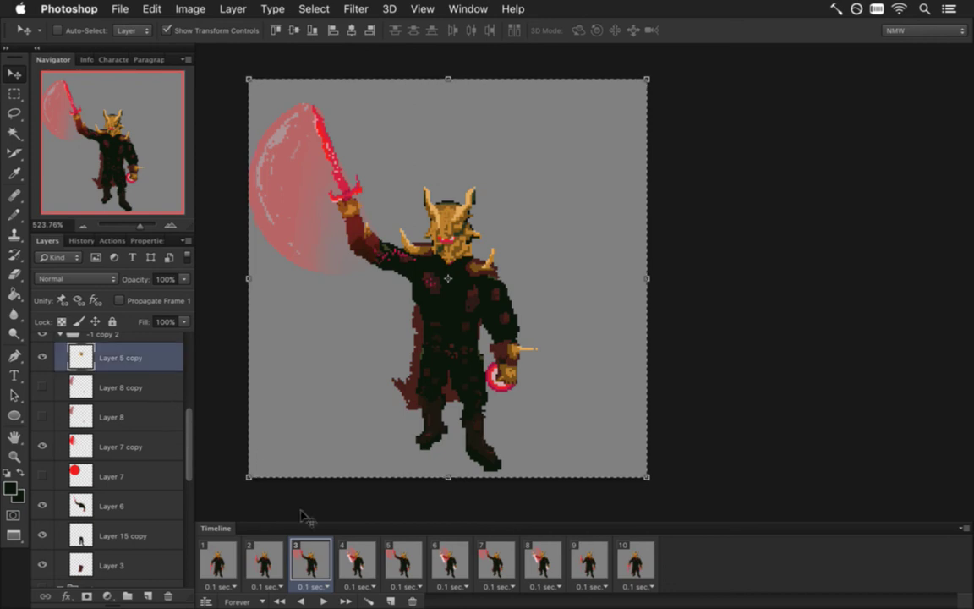
pyautogui.click(279, 565)
pyautogui.click(309, 558)
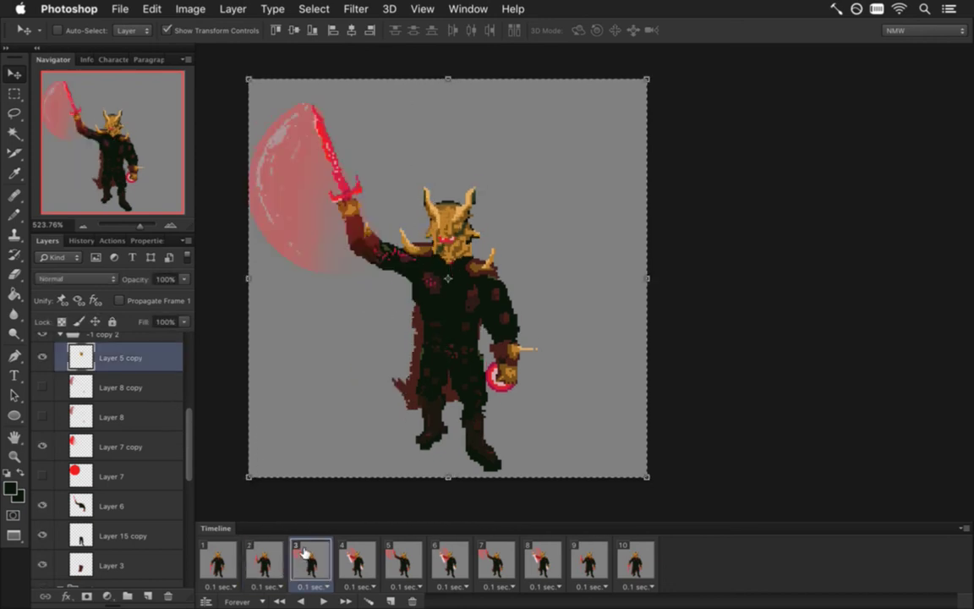
pyautogui.click(359, 559)
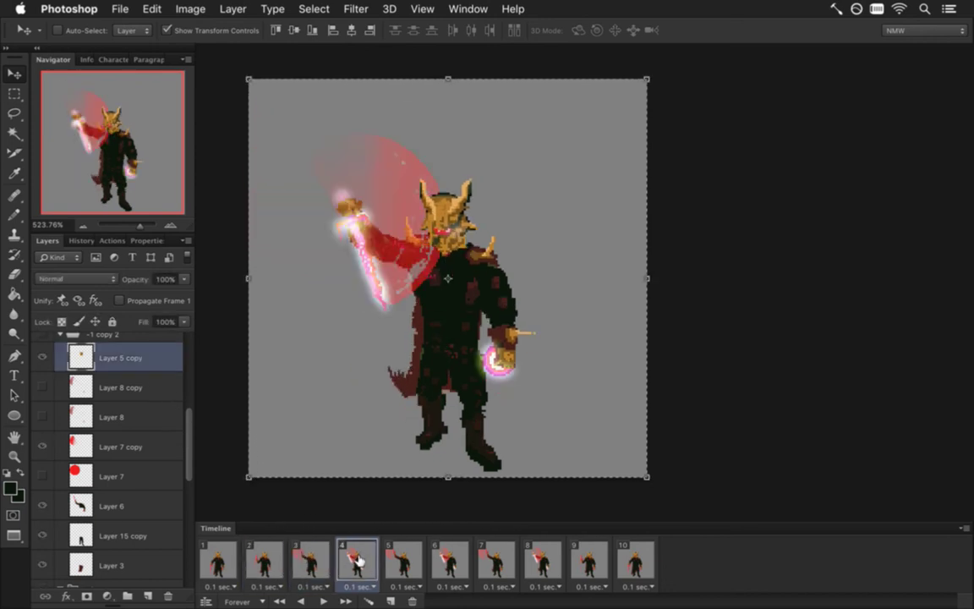
pyautogui.click(311, 560)
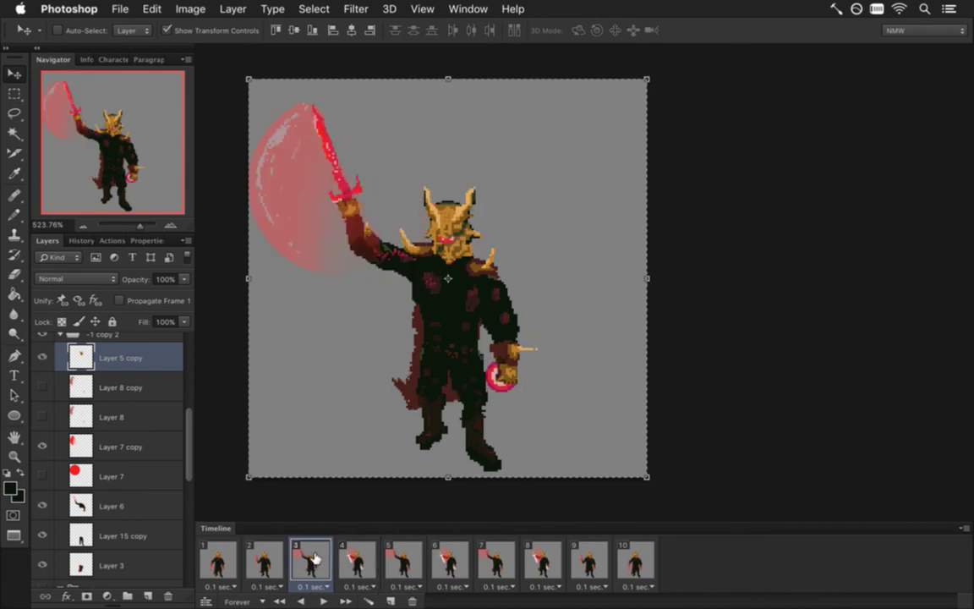
pyautogui.click(357, 560)
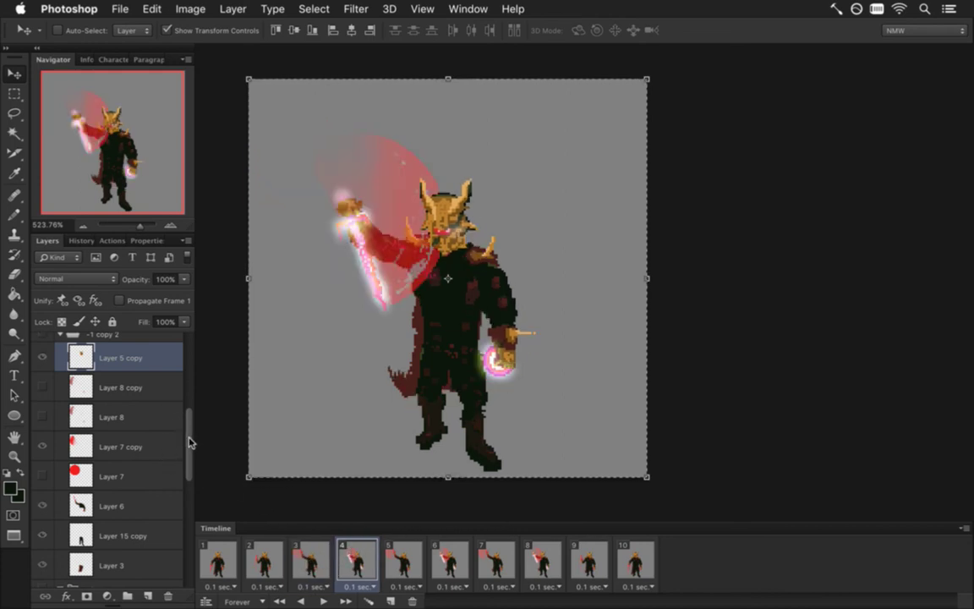
# Step: Paste the copied head above Layer 5 copy in frame 4's -1 copy 3 group, align it over the old head, and hide Layer 5 copy
pyautogui.moveTo(190, 445); pyautogui.dragTo(187, 502)
pyautogui.scroll(10, 177, 386)
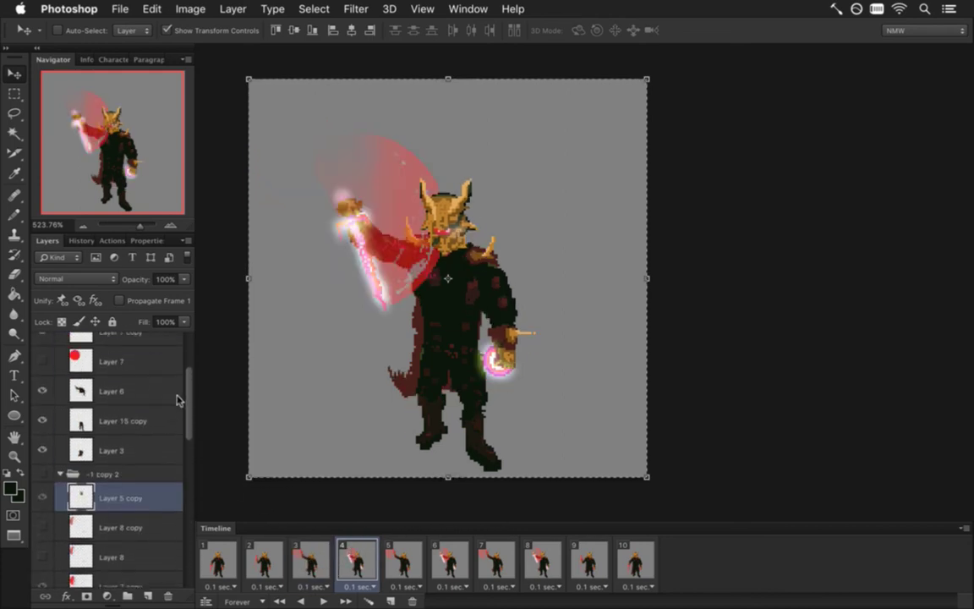
pyautogui.scroll(2, 185, 379)
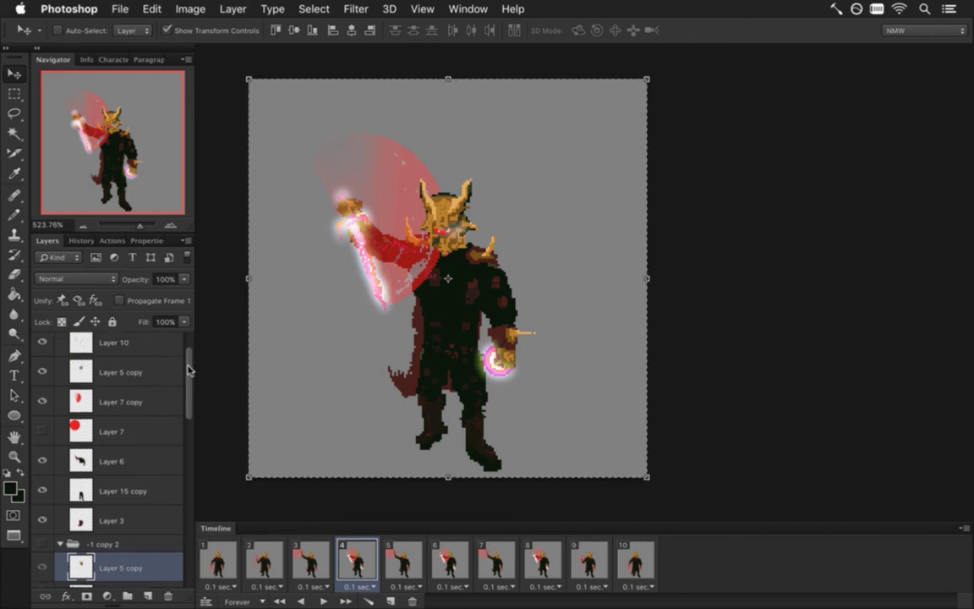
pyautogui.click(148, 372)
pyautogui.hotkey('ctrl', 'v')
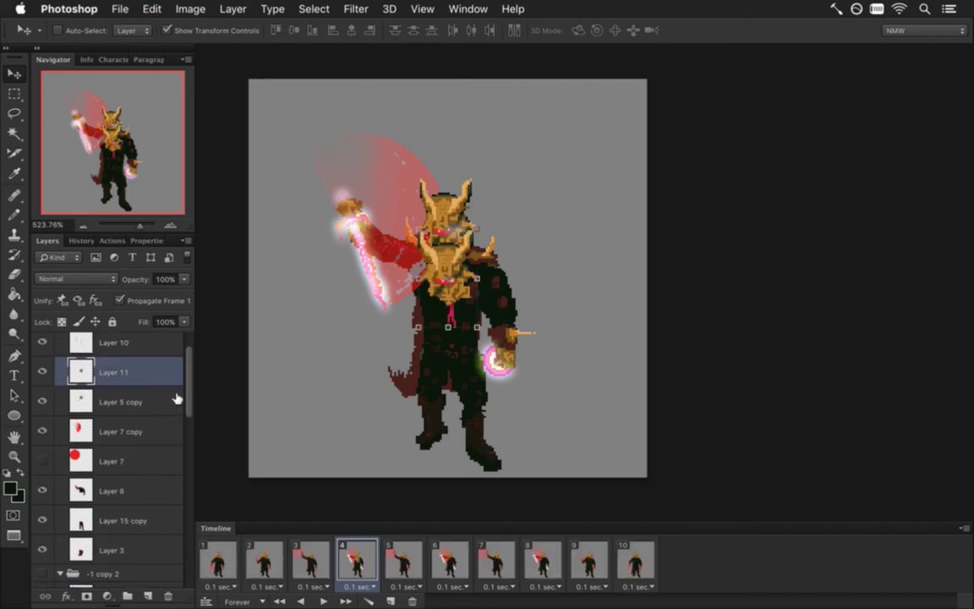
pyautogui.moveTo(448, 266); pyautogui.dragTo(454, 201)
pyautogui.click(43, 401)
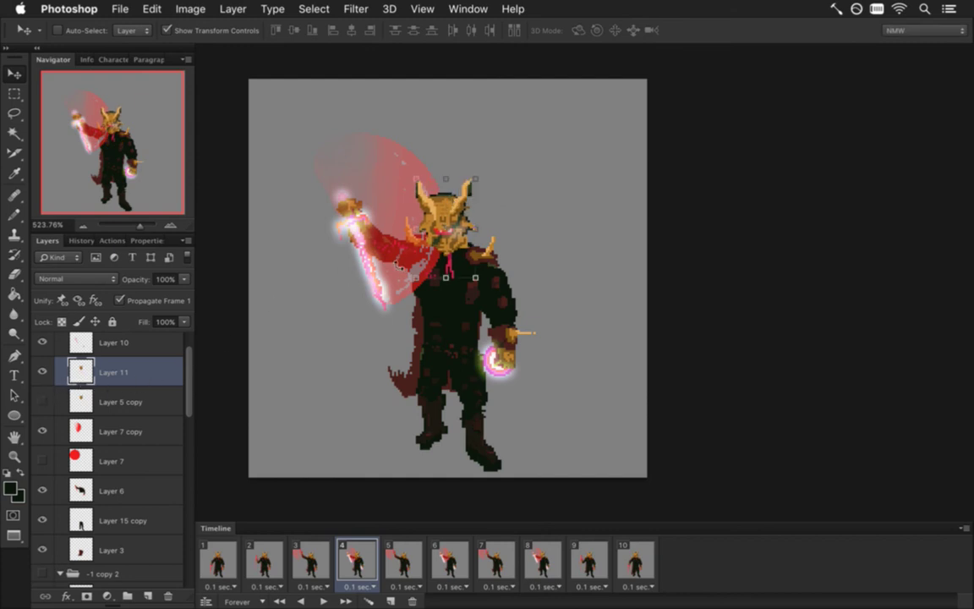
# Step: Compare frame 4 with frame 3 and hide the red slash on Layer 7 copy in frame 4
pyautogui.click(309, 561)
pyautogui.click(355, 554)
pyautogui.click(44, 431)
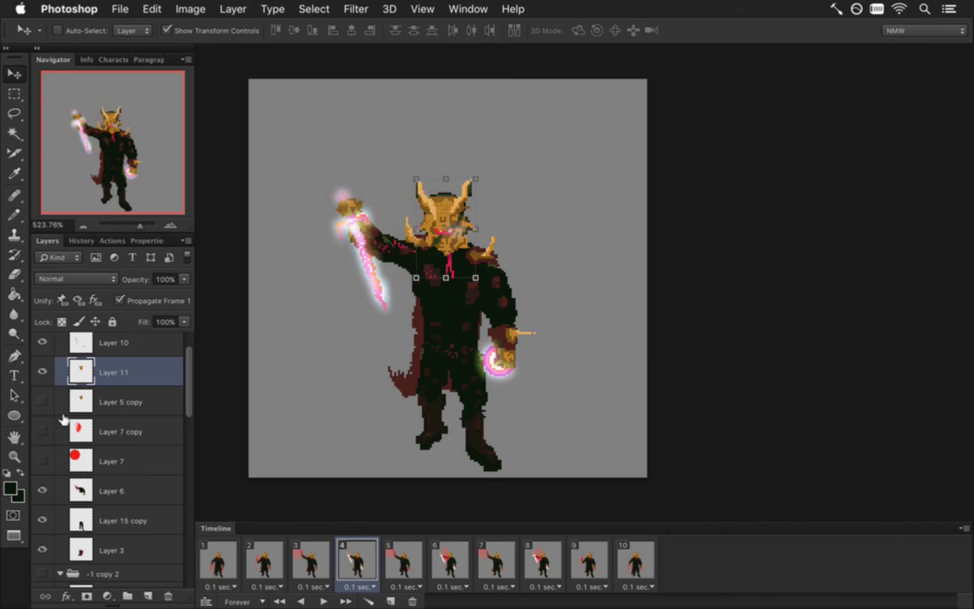
# Step: Turn off Propagate Frame 1 for Layer 11 and save the document
pyautogui.click(119, 300)
pyautogui.press('super+s')
# Step: Delete the sword and orb glow layers, Layer 10 and Layer 10 copy, from the -1 copy 3 group
pyautogui.press('m')
pyautogui.scroll(5, 481, 269)
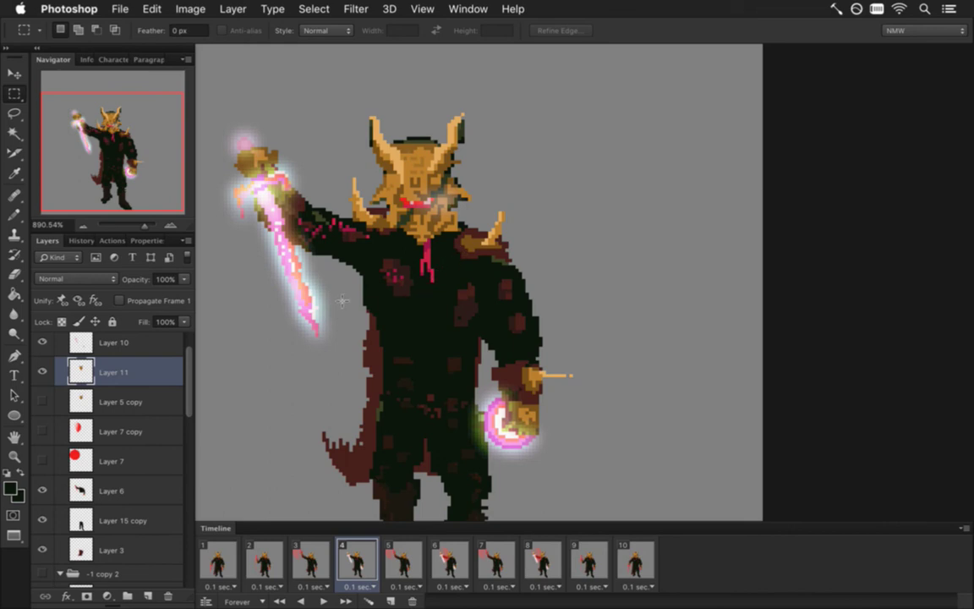
pyautogui.scroll(2, 170, 347)
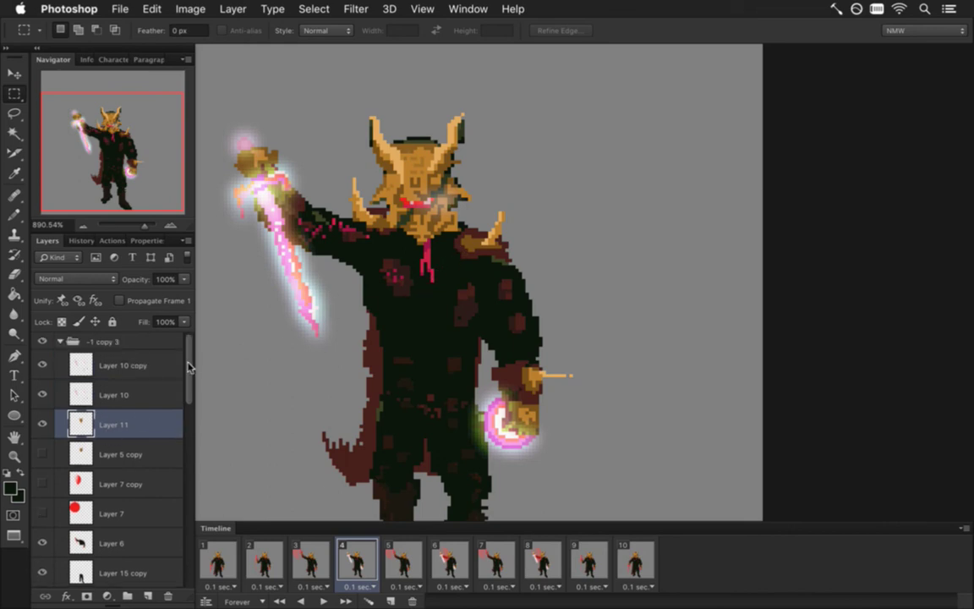
pyautogui.click(114, 374)
pyautogui.press('BackSpace')
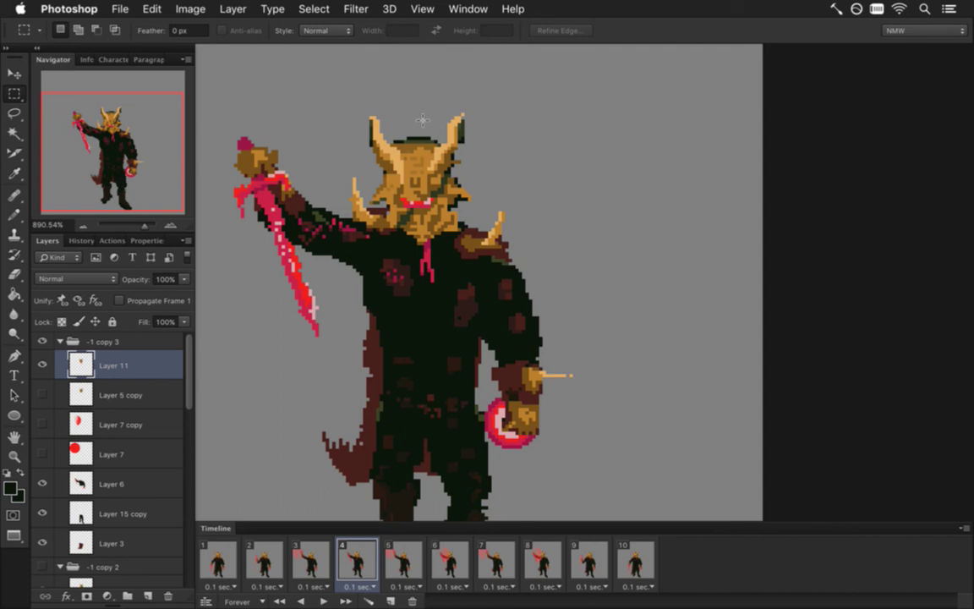
# Step: Step through frames 1 to 4 to examine how the new head pose follows the preceding ones
pyautogui.click(310, 560)
pyautogui.click(263, 559)
pyautogui.click(218, 559)
pyautogui.click(269, 554)
pyautogui.click(311, 557)
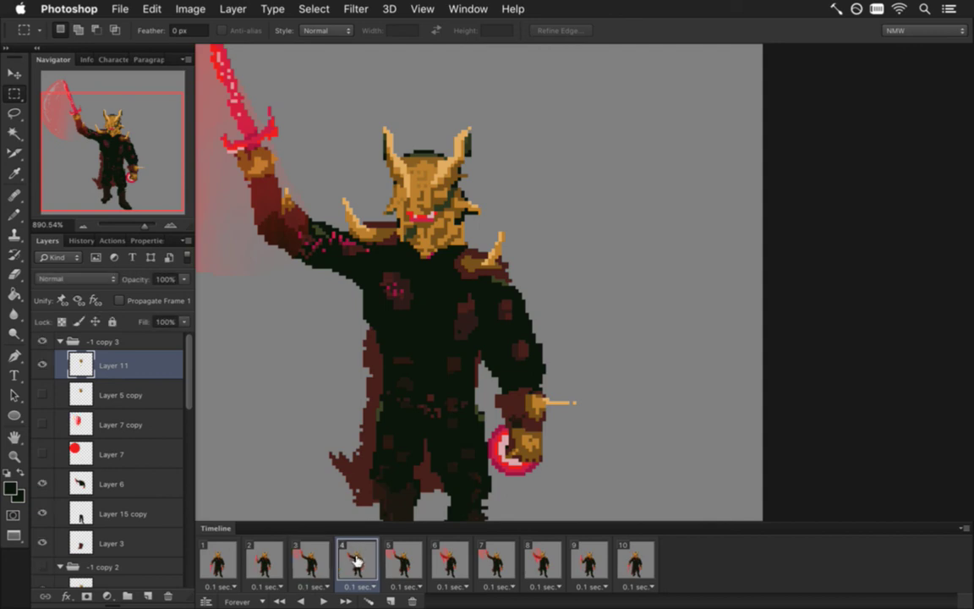
pyautogui.click(355, 558)
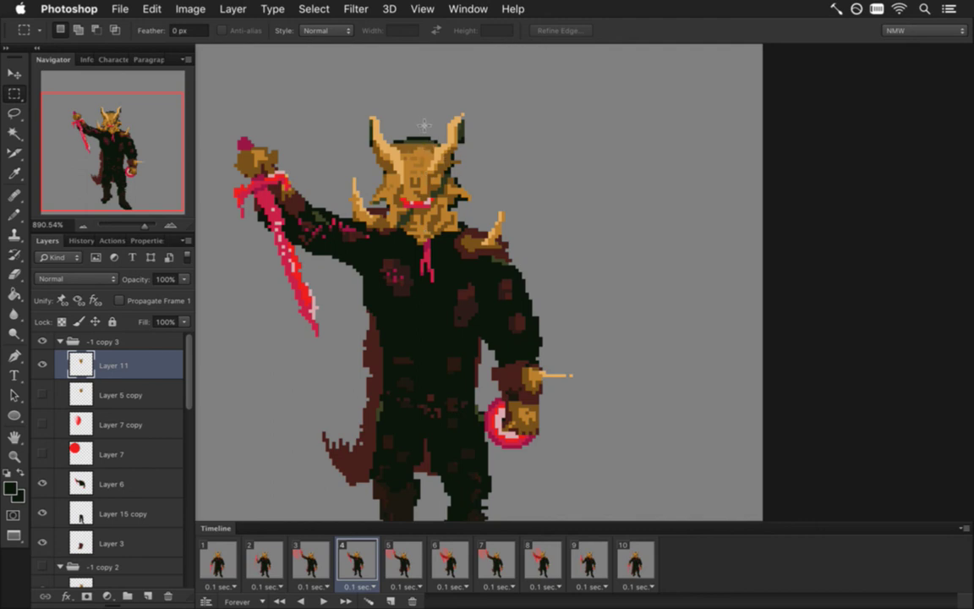
# Step: Try widening the right half of the frame 4 head on Layer 11 to 118.75%
pyautogui.moveTo(423, 112); pyautogui.dragTo(503, 254)
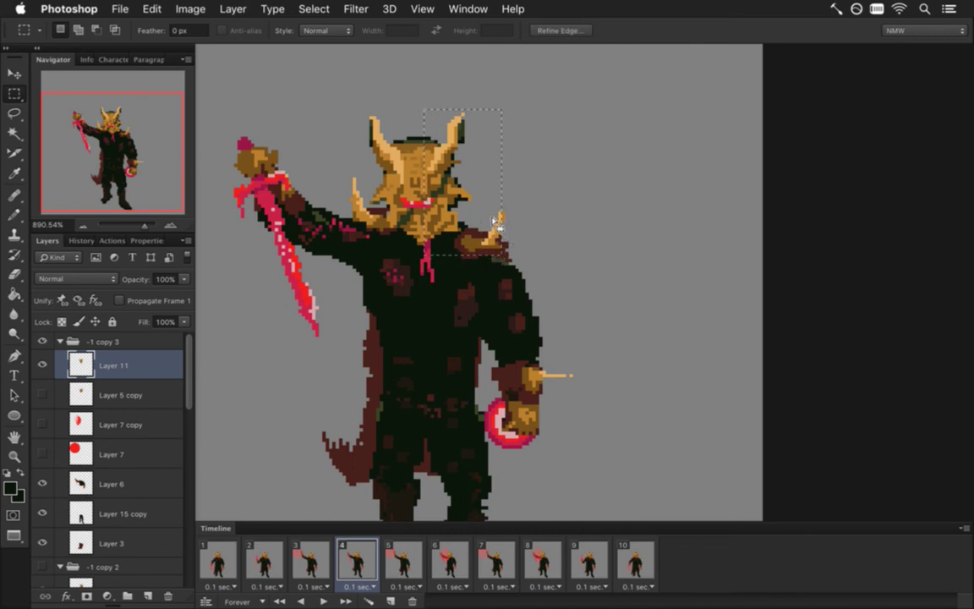
pyautogui.moveTo(514, 99); pyautogui.dragTo(417, 279)
pyautogui.press('v')
pyautogui.hotkey('ctrl', 'd')
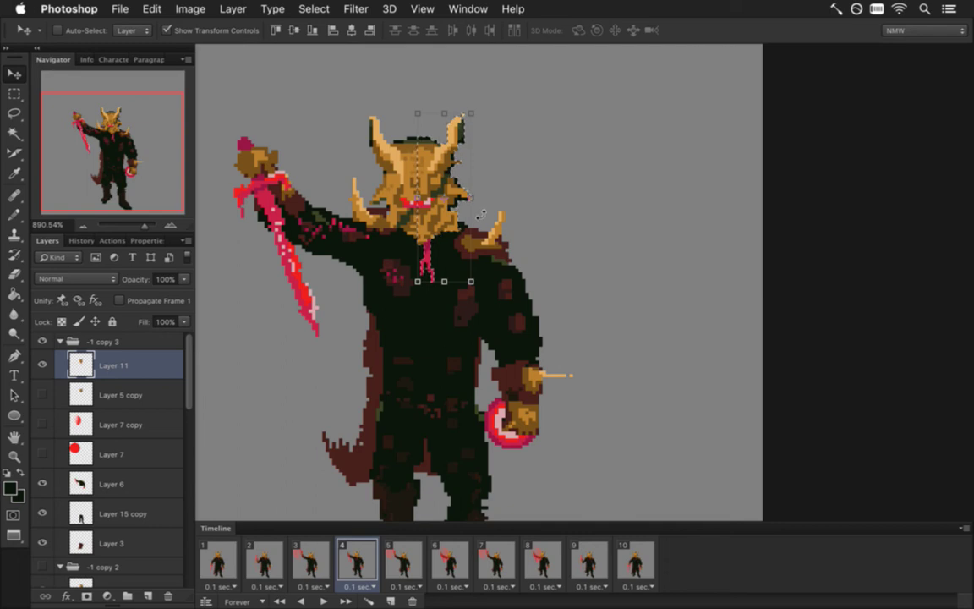
pyautogui.moveTo(475, 200); pyautogui.dragTo(478, 201)
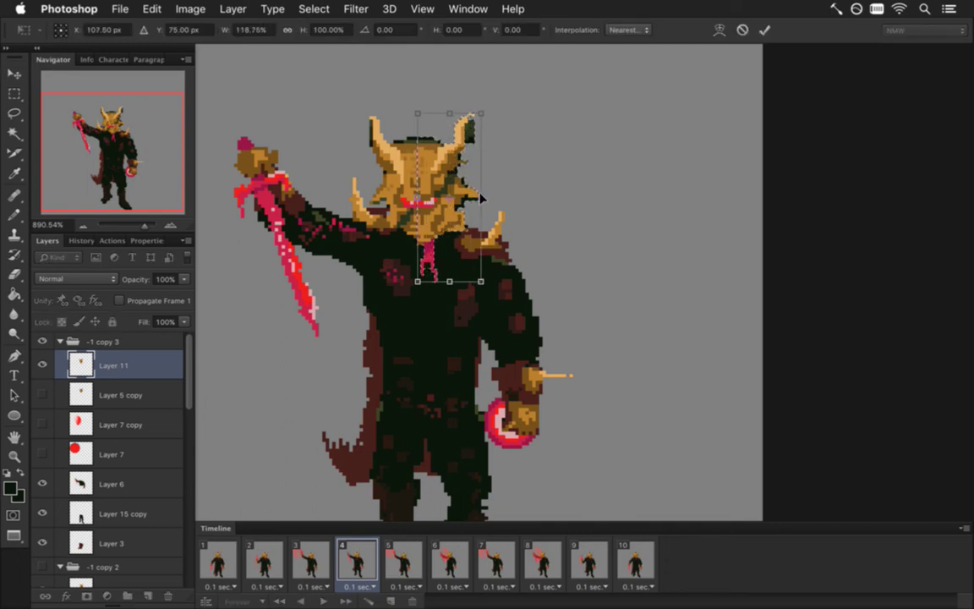
pyautogui.click(764, 31)
# Step: Try narrowing the left half of the frame 4 head on Layer 11 to 90% width
pyautogui.press('m')
pyautogui.moveTo(355, 103); pyautogui.dragTo(420, 261)
pyautogui.press('v')
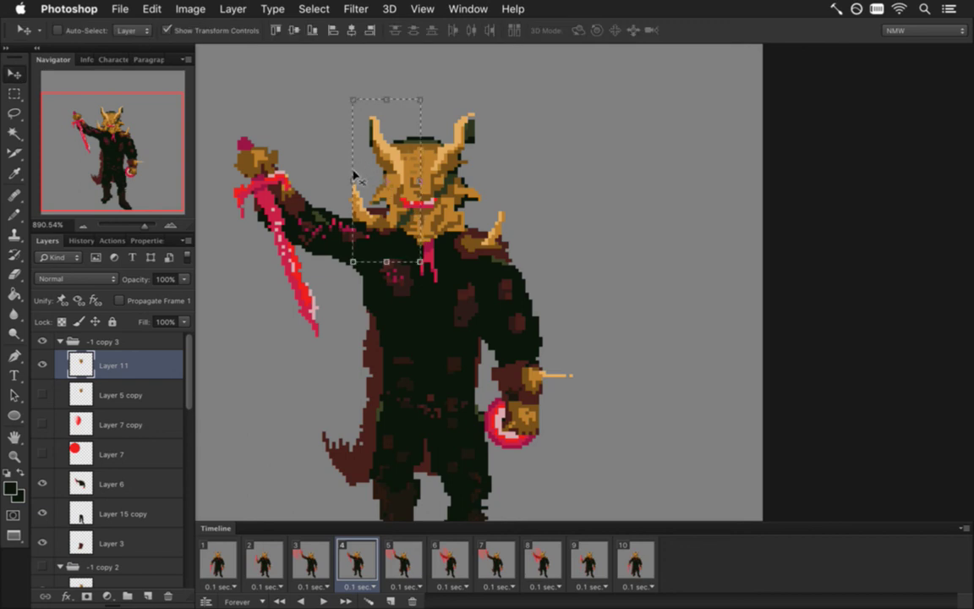
pyautogui.moveTo(352, 184); pyautogui.dragTo(358, 183)
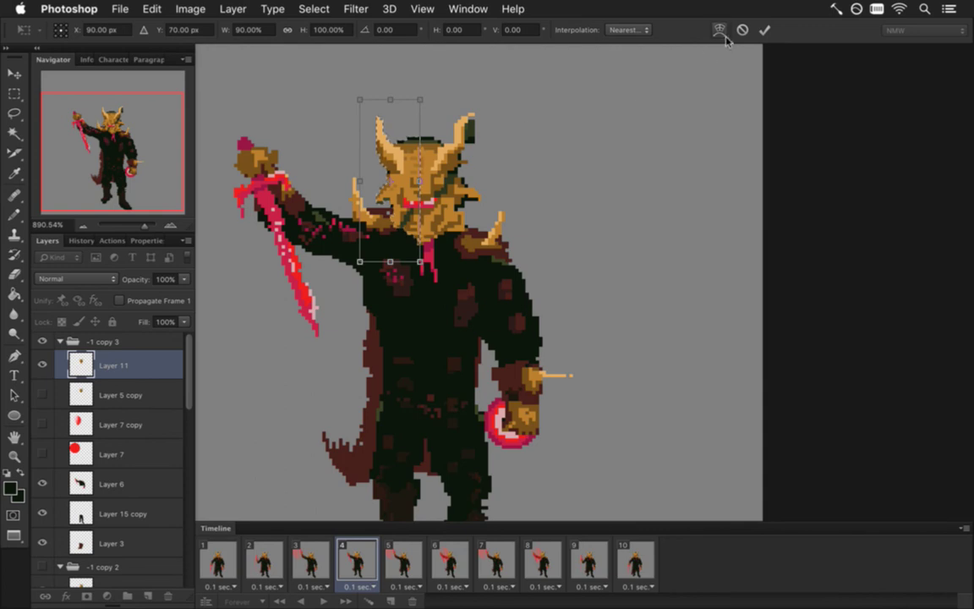
pyautogui.click(764, 29)
pyautogui.press('m')
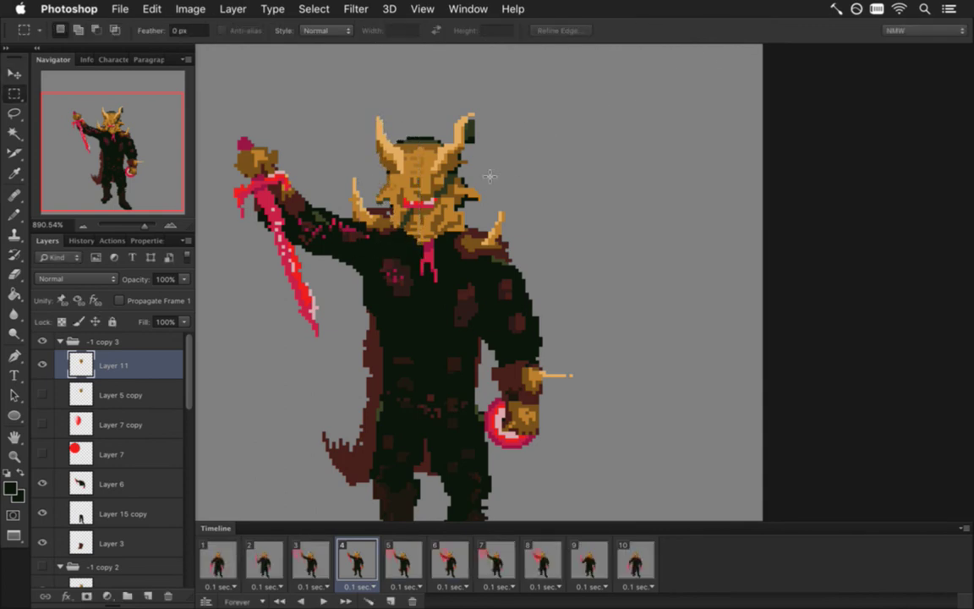
# Step: Compare the scaled head with frame 3, and undo the width changes to both head halves on Layer 11
pyautogui.click(311, 563)
pyautogui.click(356, 562)
pyautogui.click(311, 564)
pyautogui.click(360, 559)
pyautogui.click(309, 562)
pyautogui.click(355, 559)
pyautogui.press('super+alt+z')
pyautogui.press('super+alt+z')
pyautogui.press('super+alt+z')
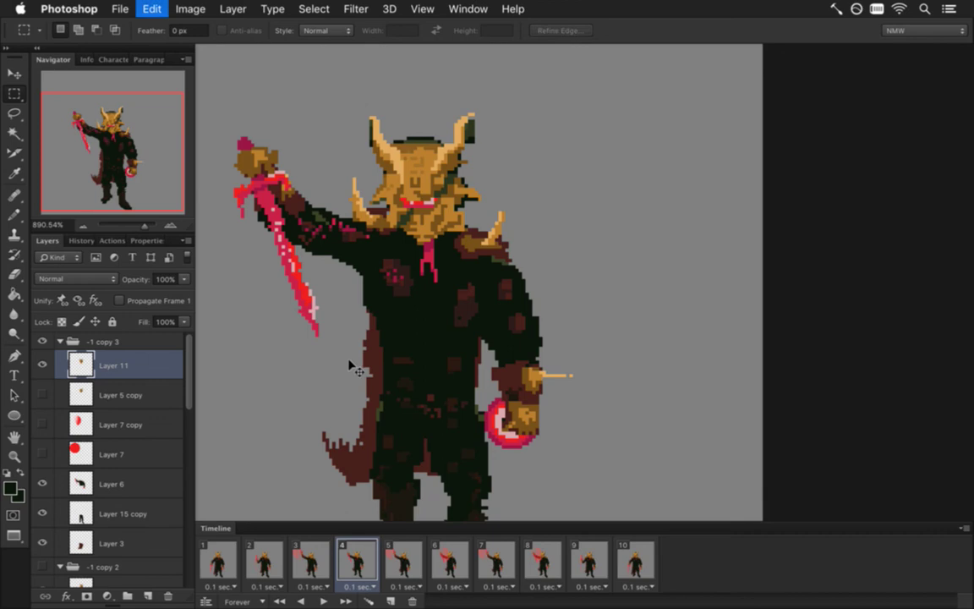
pyautogui.press('super+alt+z')
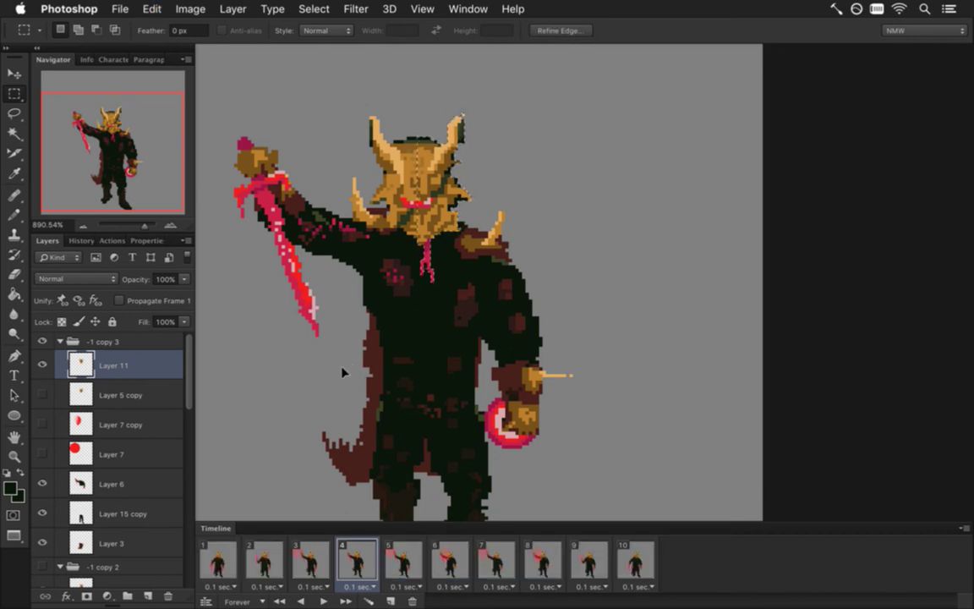
pyautogui.click(365, 558)
pyautogui.press('super+z')
pyautogui.press('super+z')
pyautogui.press('super+z')
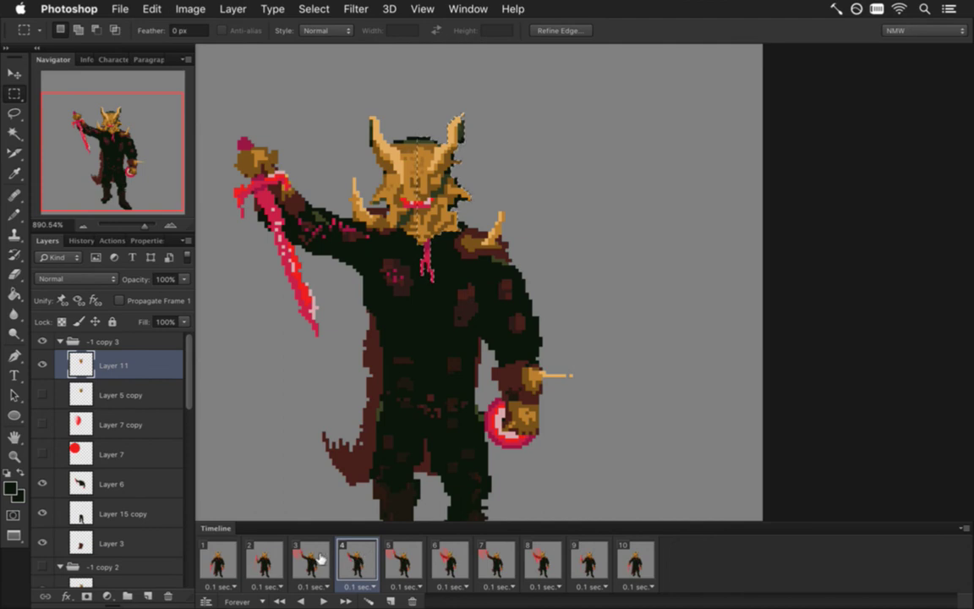
pyautogui.press('super+z')
pyautogui.press('super+z')
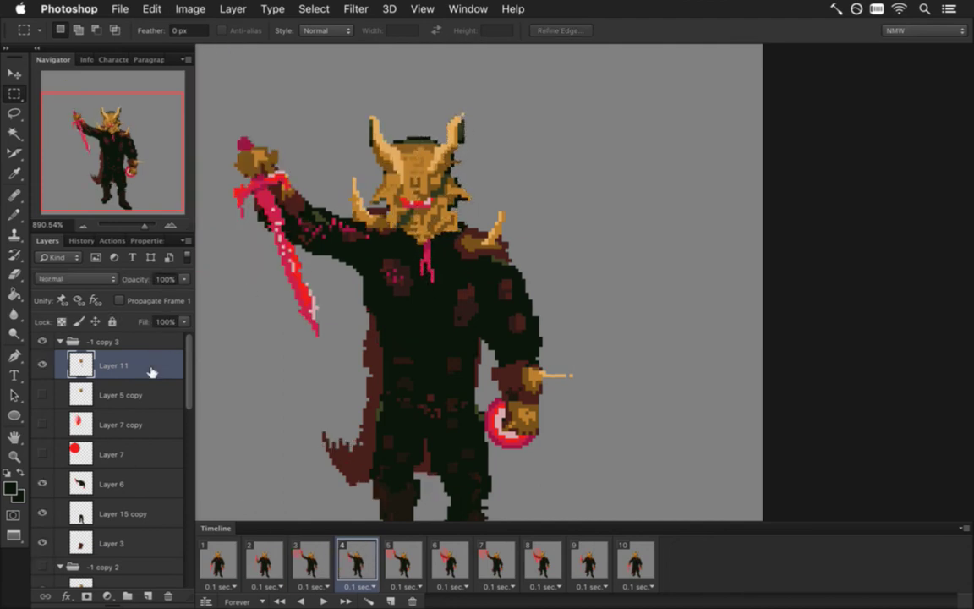
# Step: Nudge the frame 4 head on Layer 11 about two pixels down and one pixel right, checking it against frame 3
pyautogui.press('v')
pyautogui.press('Down')
pyautogui.press('Down')
pyautogui.press('Down')
pyautogui.press('Down')
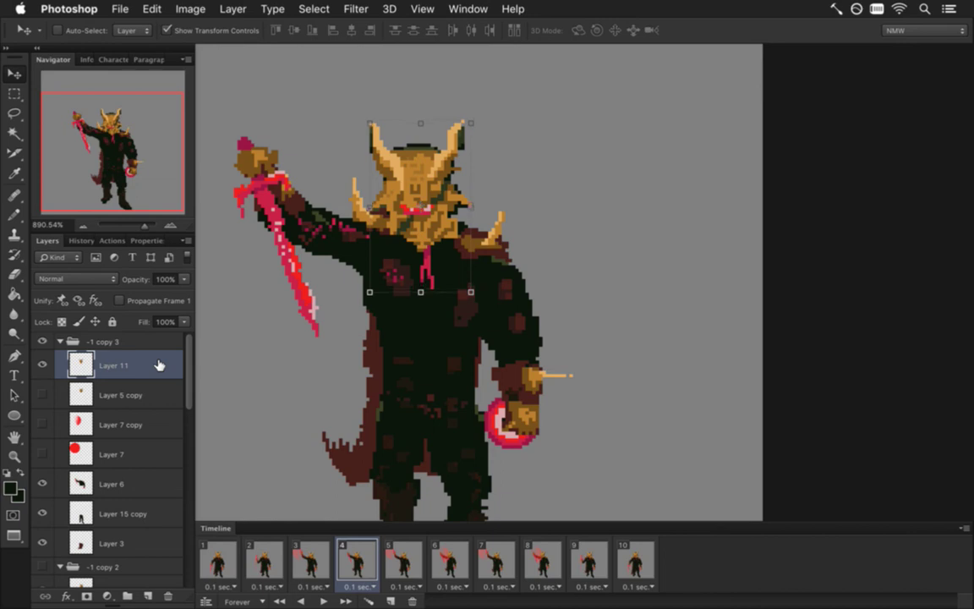
pyautogui.press('m')
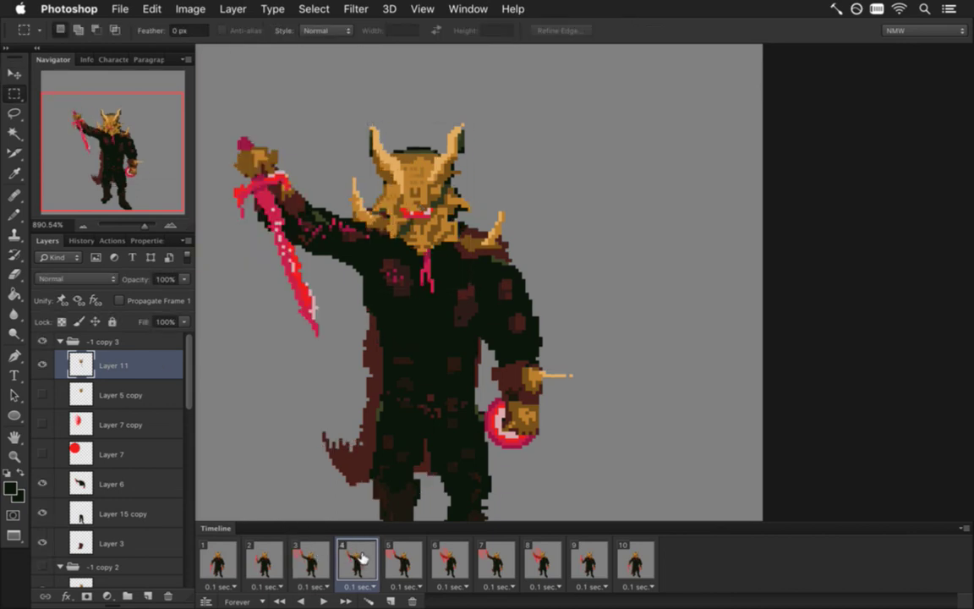
pyautogui.press('v')
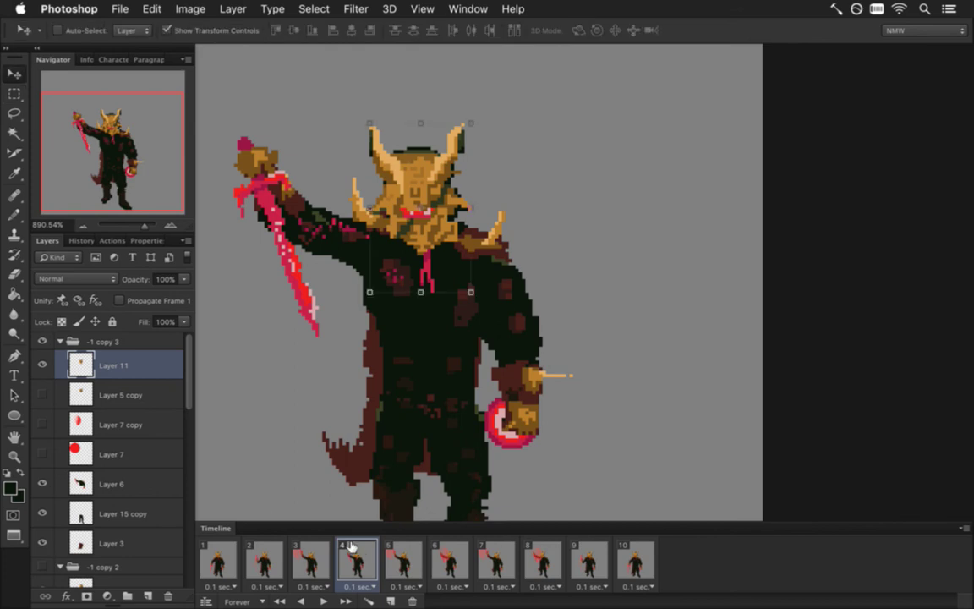
pyautogui.press('Up')
pyautogui.press('Right')
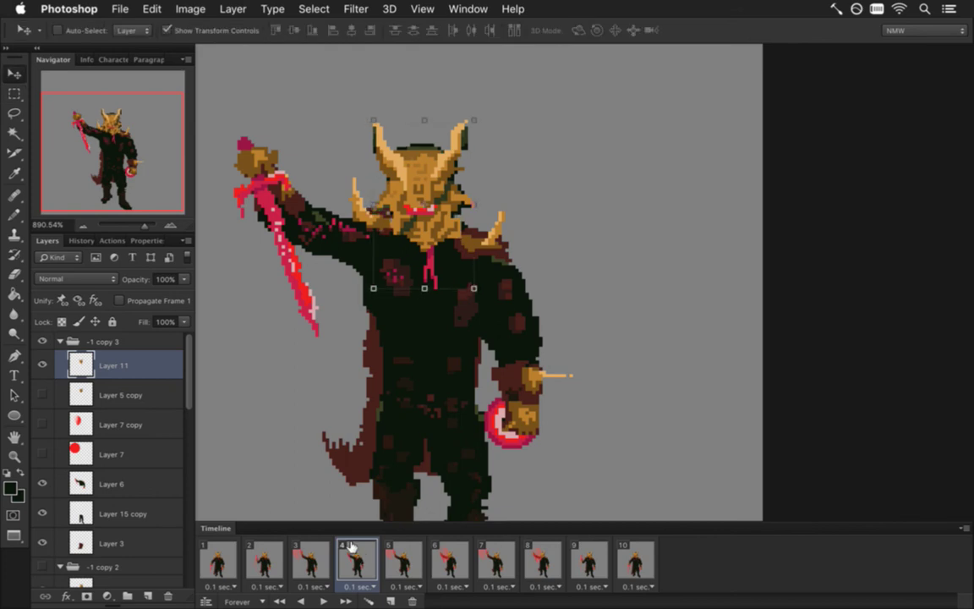
pyautogui.press('m')
pyautogui.click(311, 560)
pyautogui.click(359, 562)
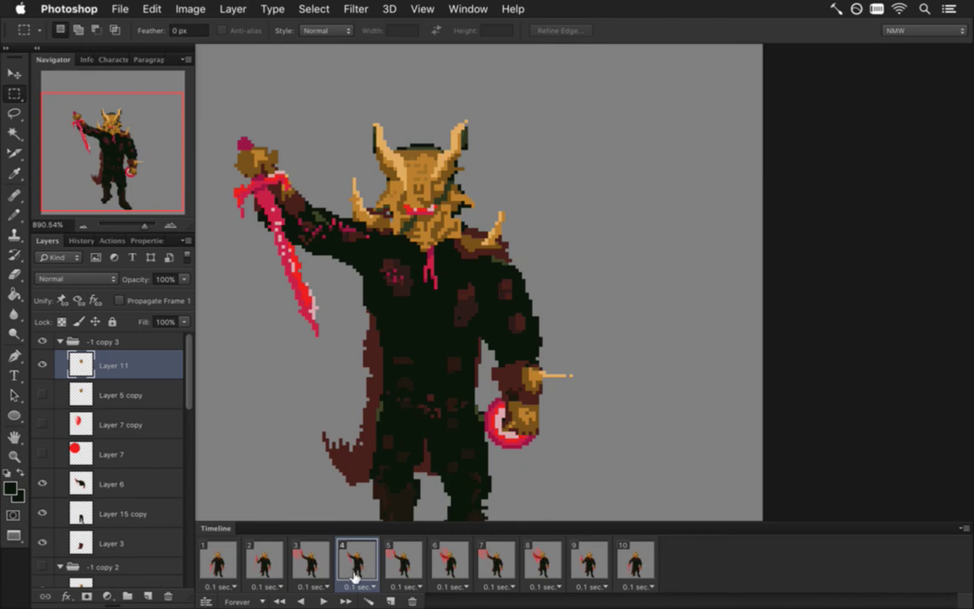
# Step: Check frame 4 against frame 3, and erase the flared tail of the cape on Layer 3 in frame 4
pyautogui.click(315, 568)
pyautogui.click(351, 568)
pyautogui.click(316, 568)
pyautogui.click(356, 564)
pyautogui.moveTo(435, 380); pyautogui.dragTo(449, 289)
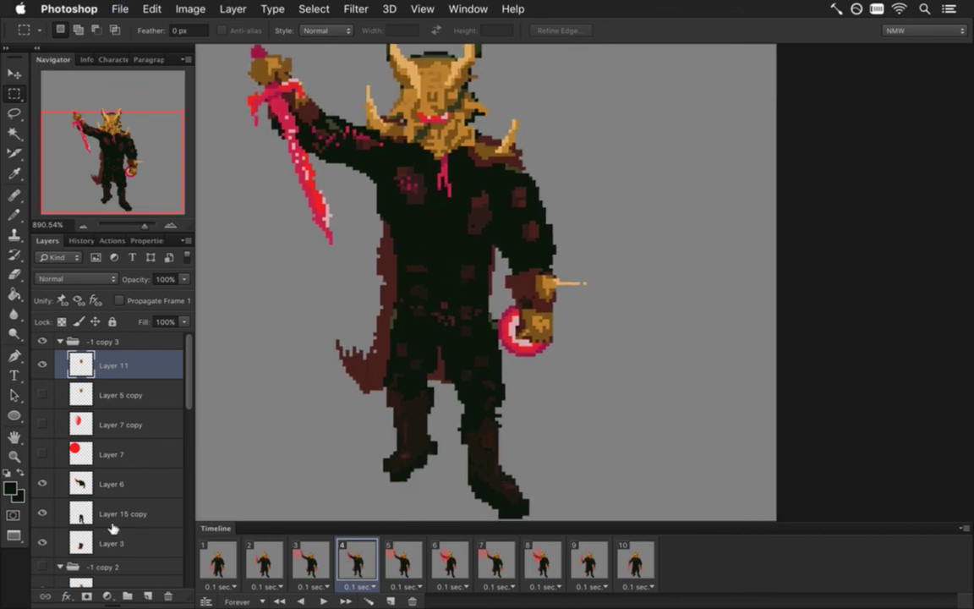
pyautogui.click(101, 543)
pyautogui.press('e')
pyautogui.moveTo(362, 375)
pyautogui.mouseDown()
pyautogui.moveTo(342, 355)
pyautogui.moveTo(355, 368)
pyautogui.mouseUp()
# Step: Repaint the cape on Layer 3 in its sampled dark red, hanging lower beside the leg and between the legs
pyautogui.press('i')
pyautogui.click(341, 350)
pyautogui.press('b')
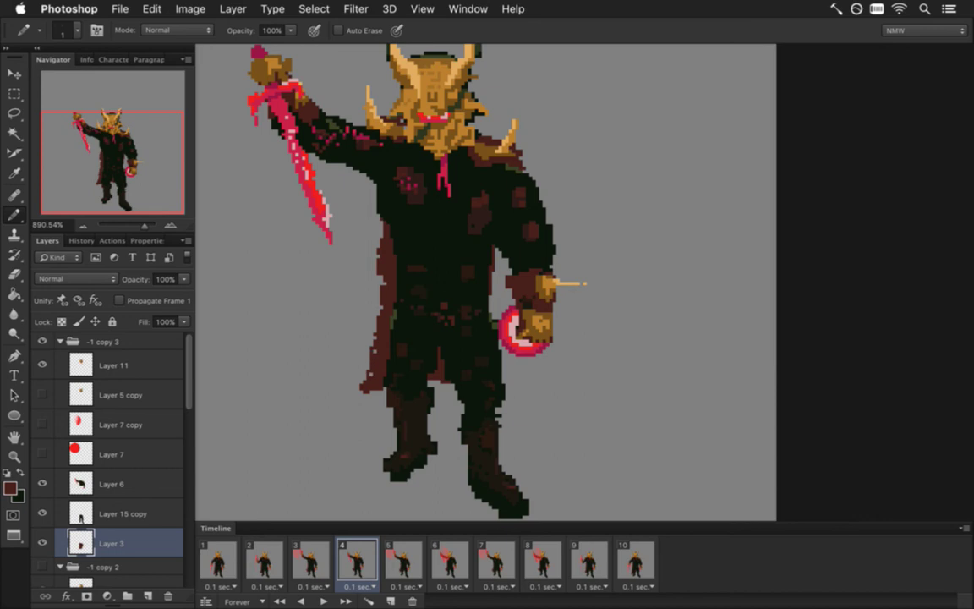
pyautogui.moveTo(363, 418); pyautogui.dragTo(356, 424)
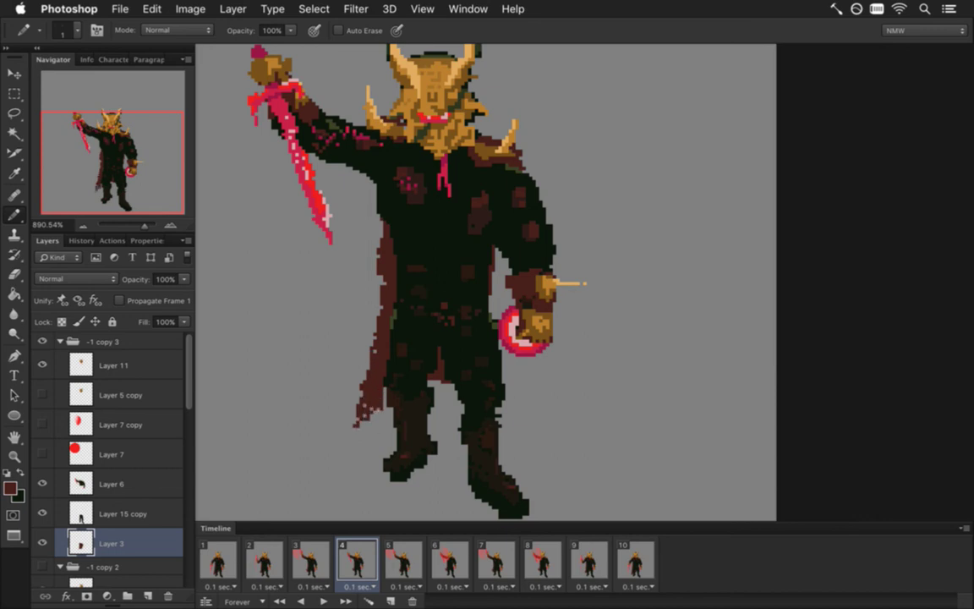
pyautogui.moveTo(446, 383); pyautogui.dragTo(439, 417)
pyautogui.press('e')
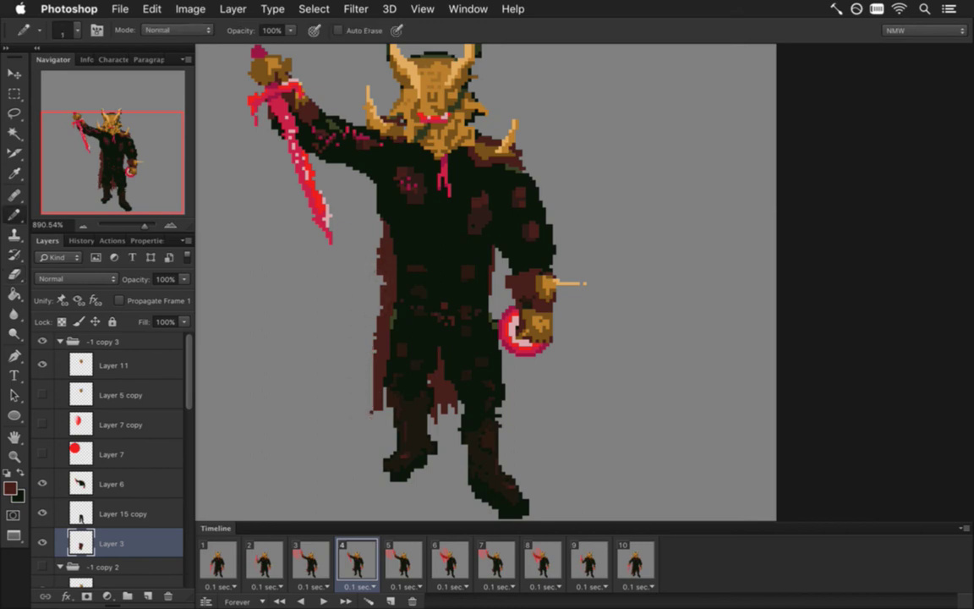
pyautogui.press('g')
pyautogui.press('e')
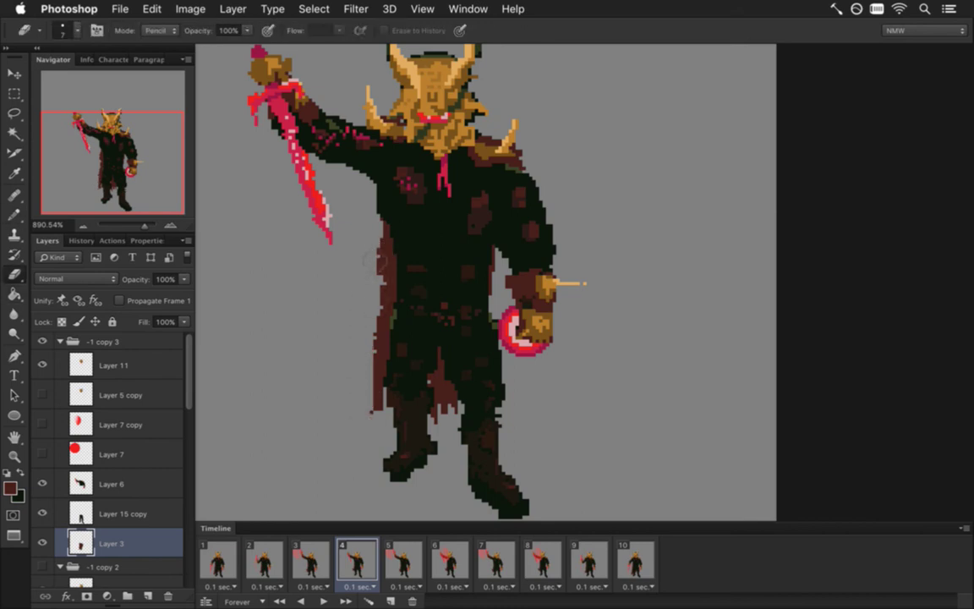
# Step: Shift the outer edge of the cape on Layer 3 slightly outward and fill the gap with dark red, checking against frame 3
pyautogui.press('m')
pyautogui.moveTo(348, 240); pyautogui.dragTo(394, 330)
pyautogui.press('v')
pyautogui.hotkey('ctrl', 'd')
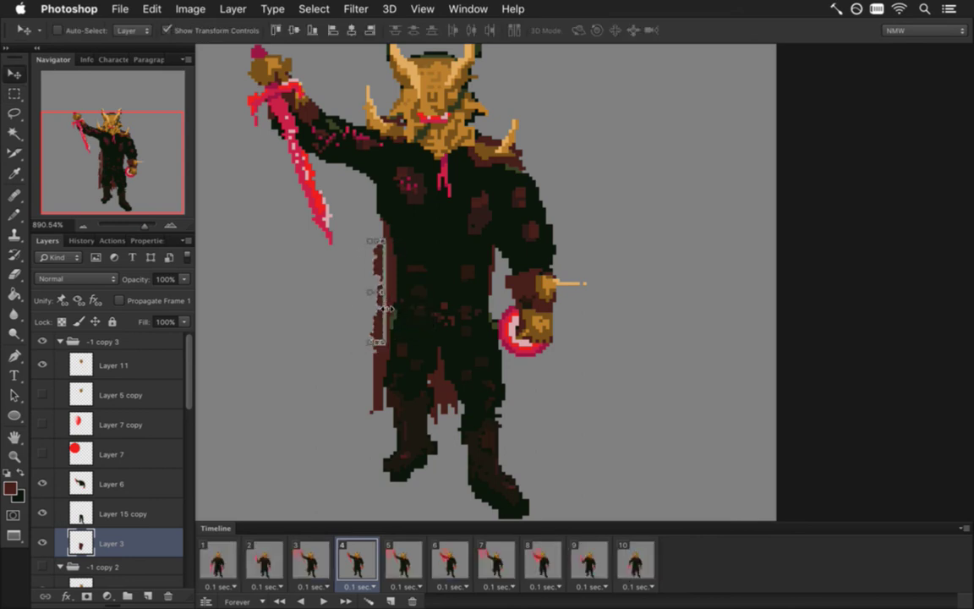
pyautogui.press('b')
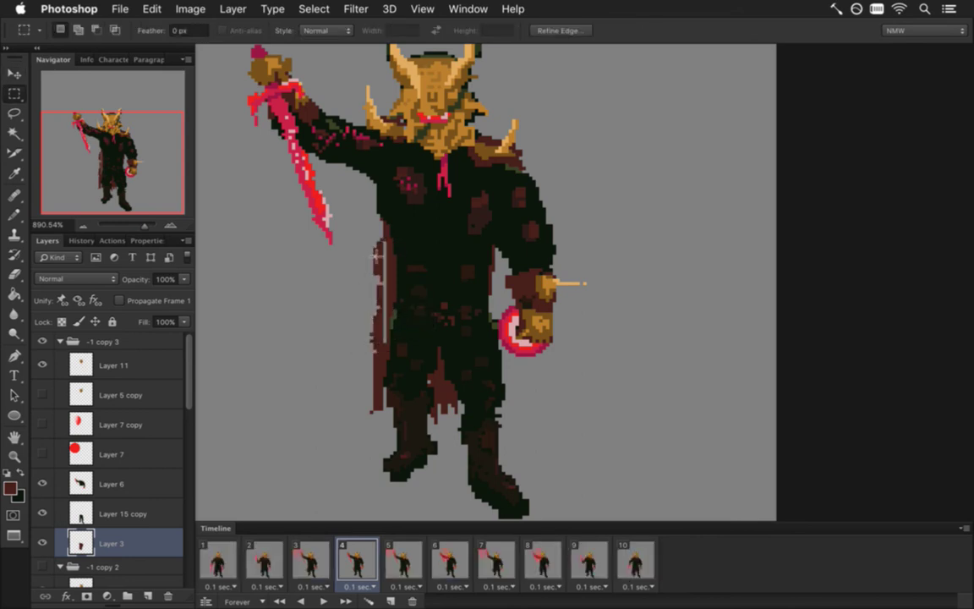
pyautogui.moveTo(382, 251); pyautogui.dragTo(385, 309)
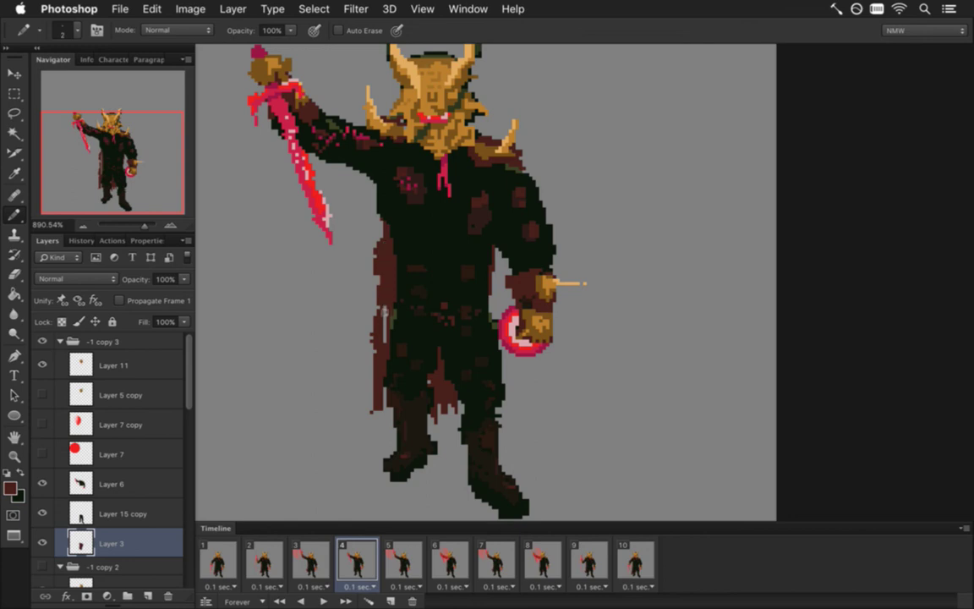
pyautogui.click(310, 557)
pyautogui.click(351, 550)
pyautogui.click(310, 557)
pyautogui.click(349, 548)
pyautogui.click(310, 555)
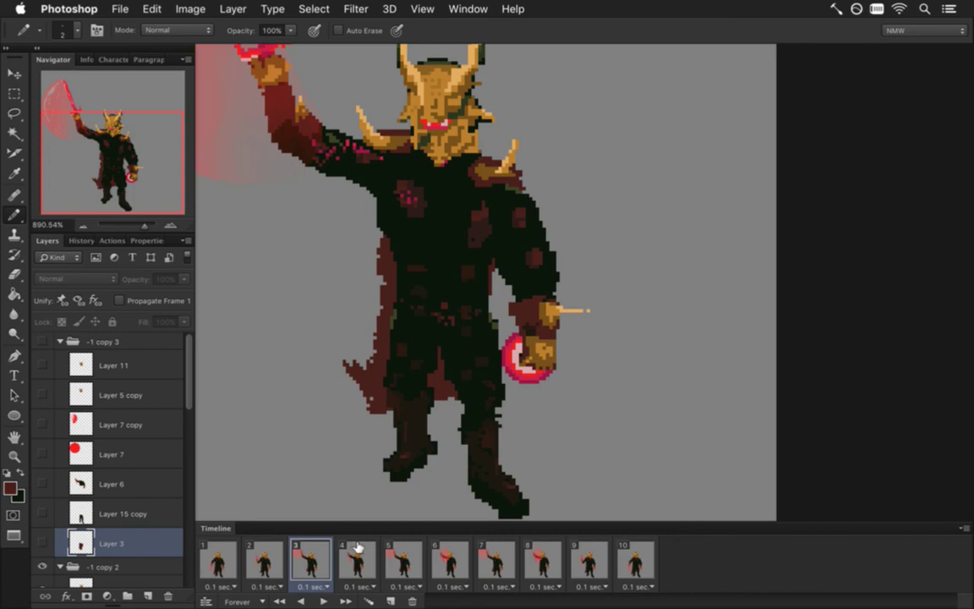
pyautogui.click(357, 554)
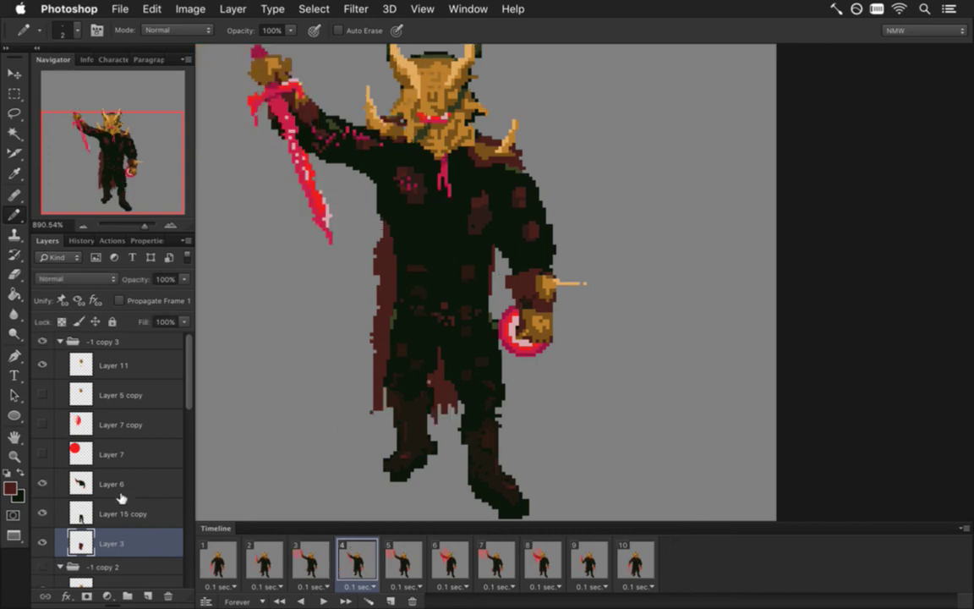
# Step: Paint a jagged, flicked-out tip at the bottom of the cape on Layer 3 and trim the cape piece between the legs
pyautogui.press('i')
pyautogui.press('b')
pyautogui.press('g')
pyautogui.press('b')
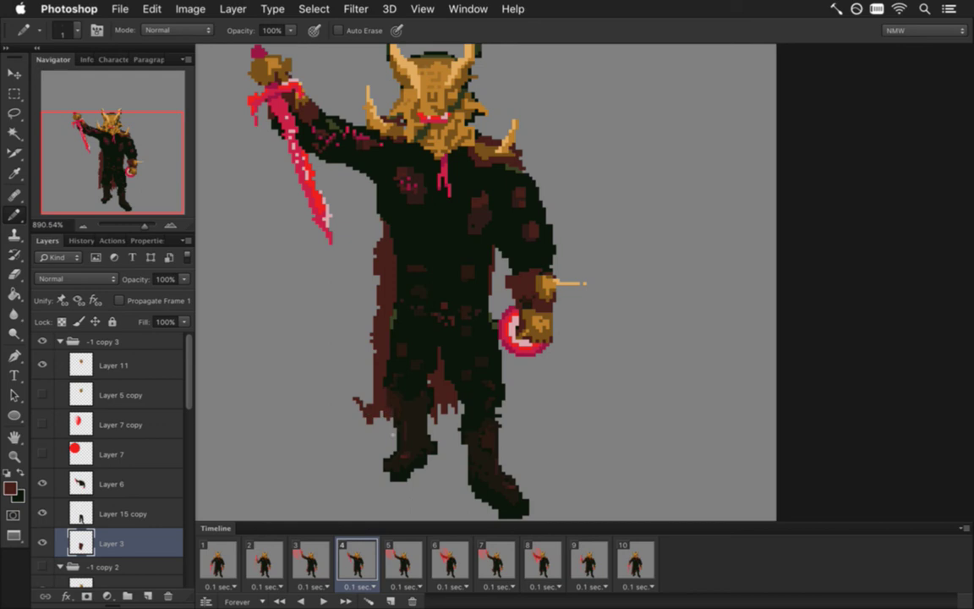
pyautogui.press('e')
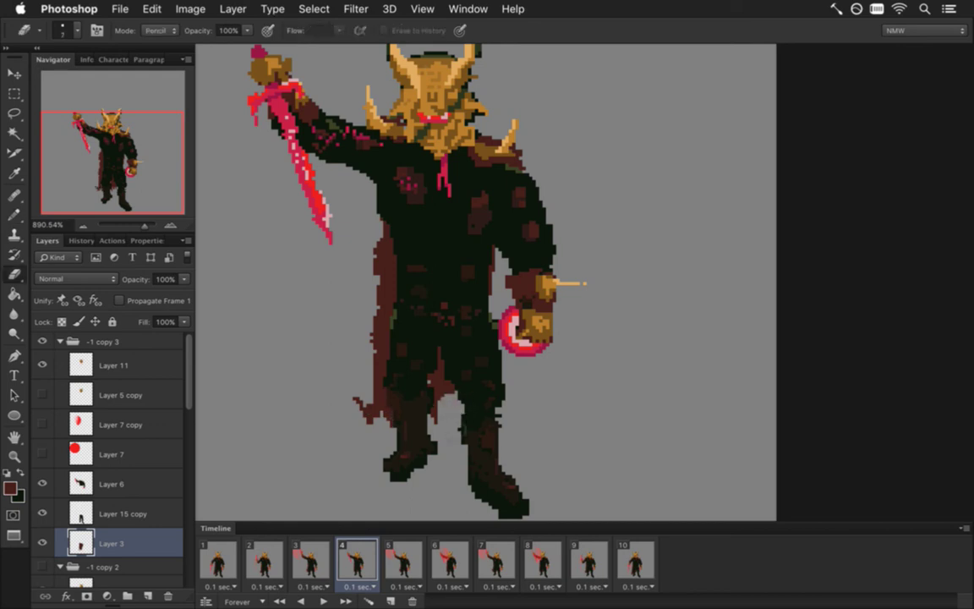
pyautogui.press('b')
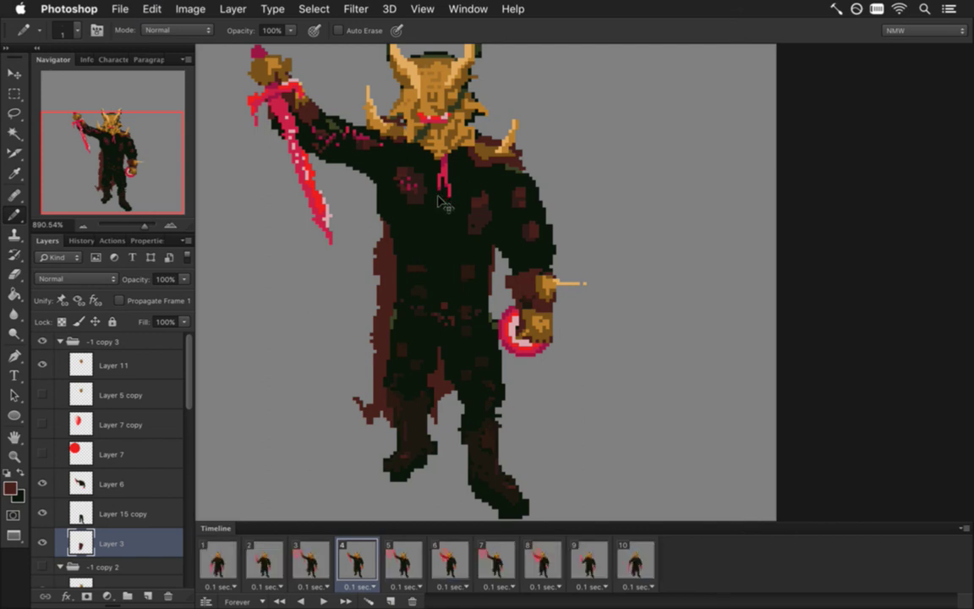
# Step: Compare the repainted cape in frame 4 with frame 3 by switching between the two frames repeatedly
pyautogui.click(124, 485)
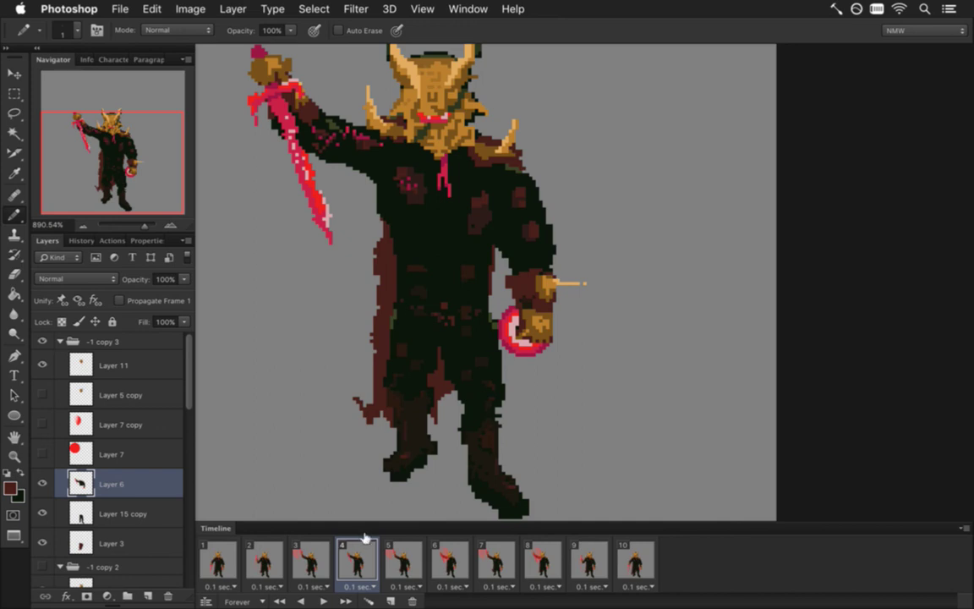
pyautogui.click(97, 541)
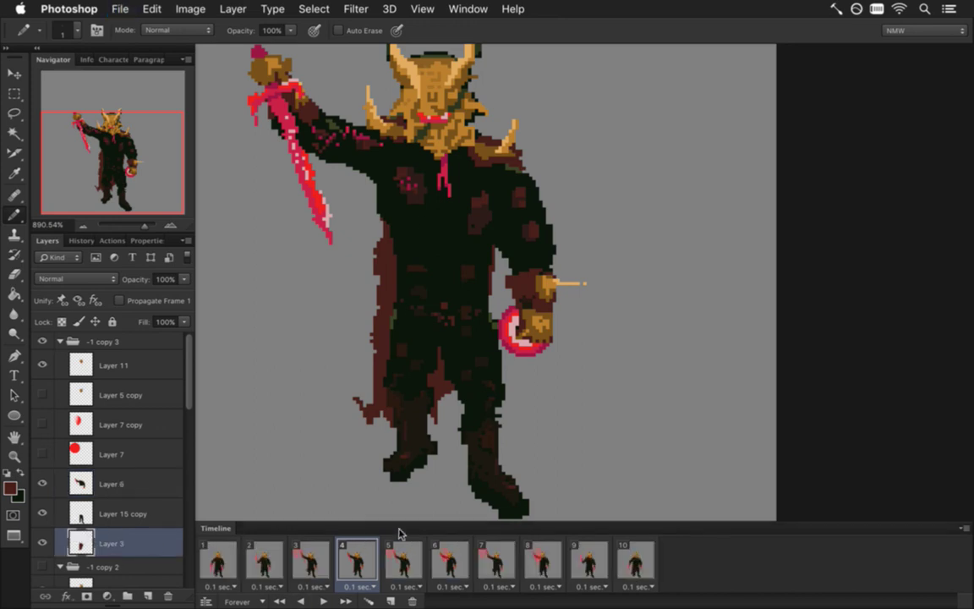
pyautogui.click(311, 561)
pyautogui.click(355, 566)
pyautogui.click(311, 561)
pyautogui.click(359, 565)
pyautogui.click(311, 560)
pyautogui.click(356, 564)
pyautogui.click(311, 560)
pyautogui.click(357, 564)
pyautogui.click(311, 561)
pyautogui.click(357, 565)
# Step: Show the red slash effect on Layer 7 copy again in frame 4
pyautogui.moveTo(329, 366); pyautogui.dragTo(300, 370)
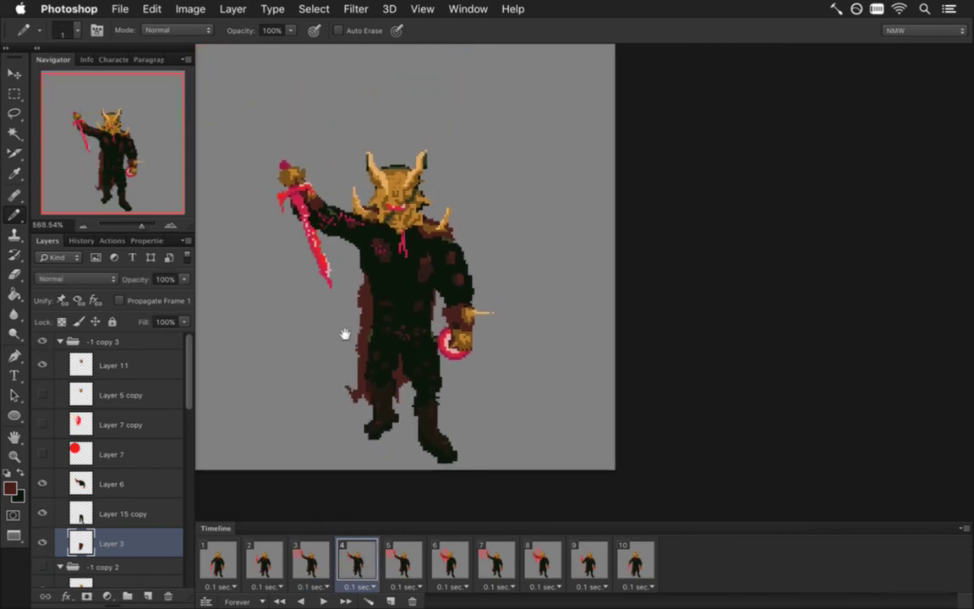
pyautogui.moveTo(343, 330); pyautogui.dragTo(406, 342)
pyautogui.click(42, 423)
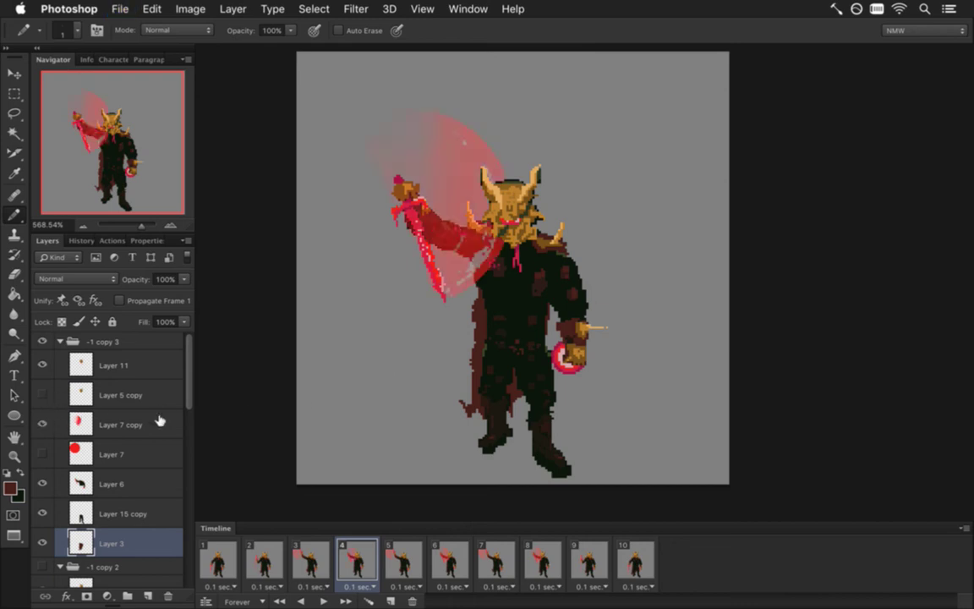
# Step: Play the animation loop from frame 1, stop it, and compare frames 4 and 5
pyautogui.click(216, 560)
pyautogui.click(323, 601)
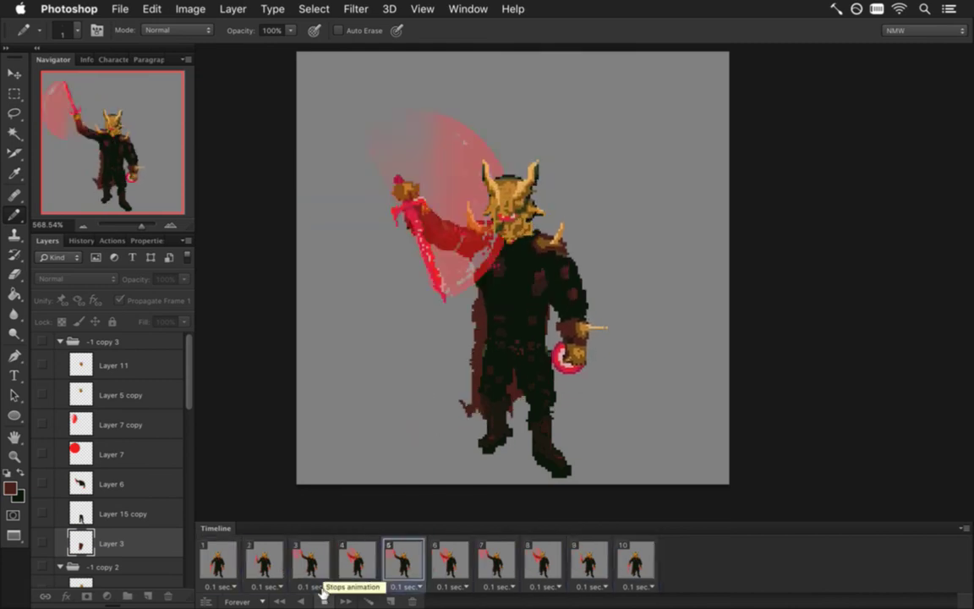
pyautogui.click(323, 598)
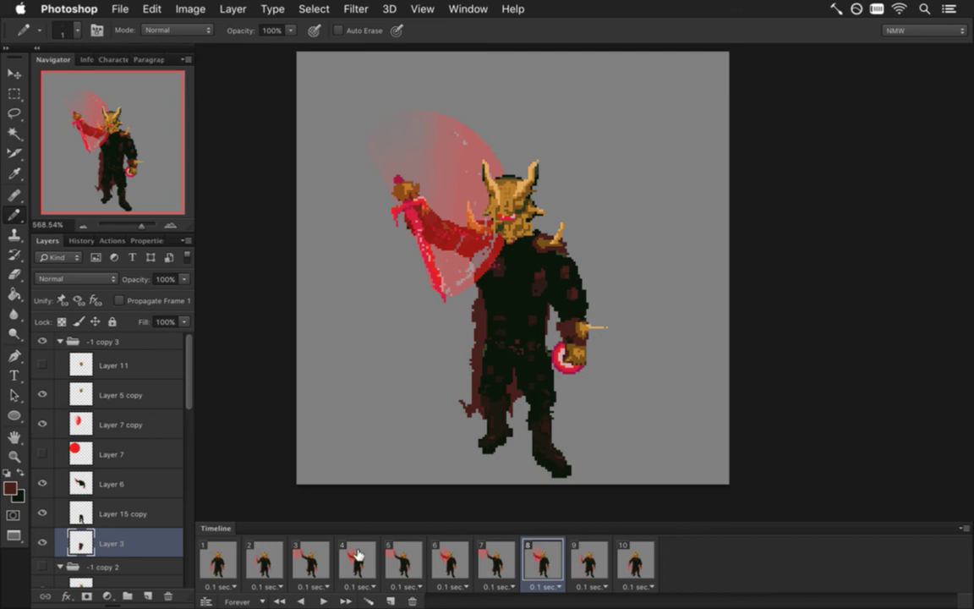
pyautogui.click(397, 558)
pyautogui.click(353, 558)
pyautogui.click(389, 558)
pyautogui.click(366, 560)
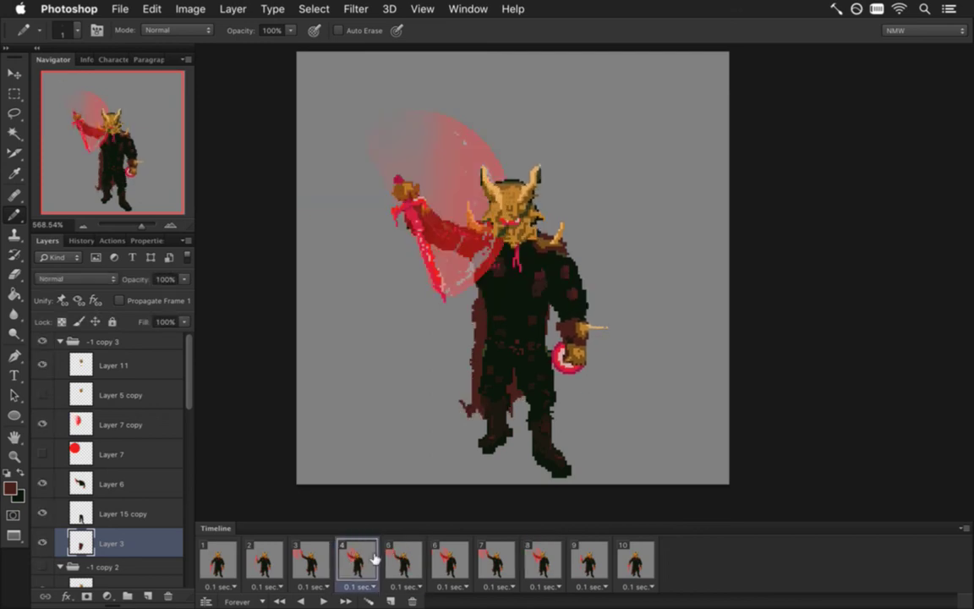
# Step: Nudge the spiked shoulder pad above the lowered arm on Layer 6 about three pixels down in frame 4
pyautogui.click(82, 482)
pyautogui.scroll(5, 558, 267)
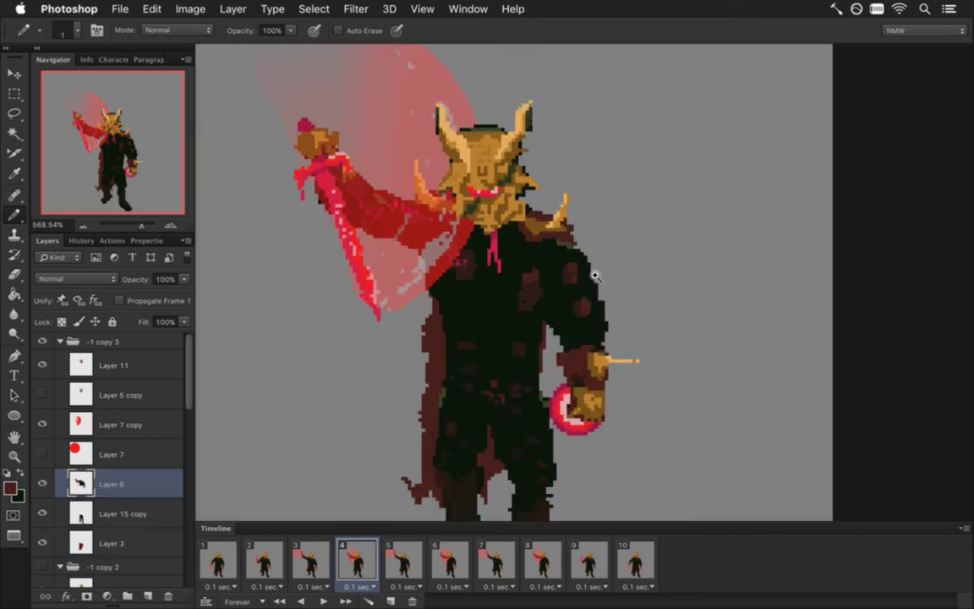
pyautogui.press('m')
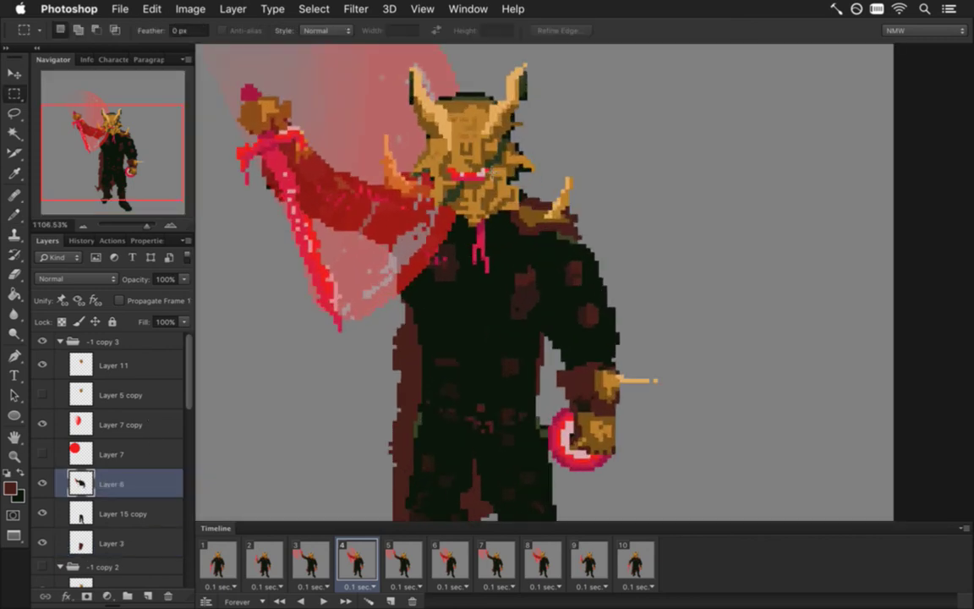
pyautogui.moveTo(489, 164); pyautogui.dragTo(620, 246)
pyautogui.press('v')
pyautogui.press('Down')
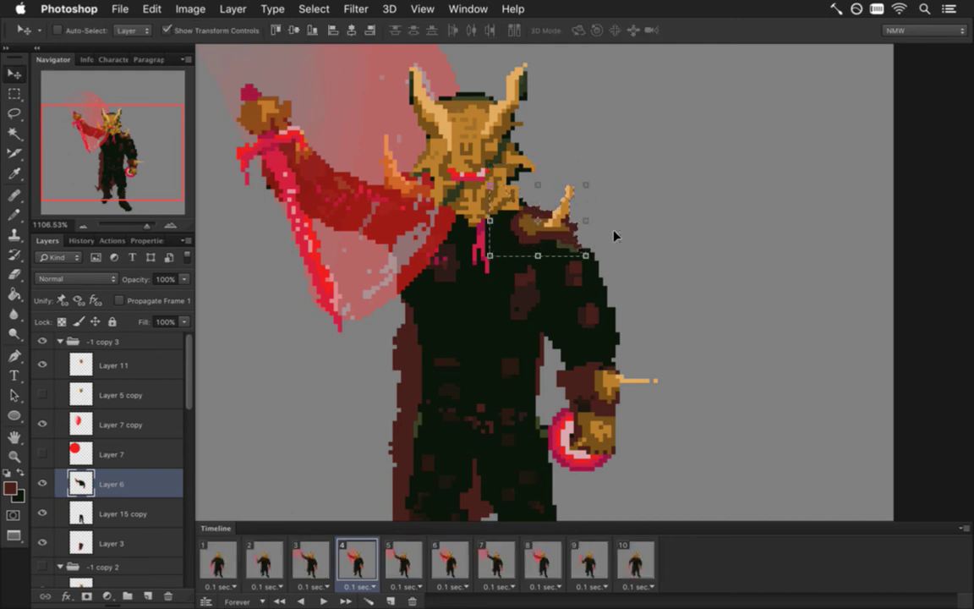
pyautogui.press('Down')
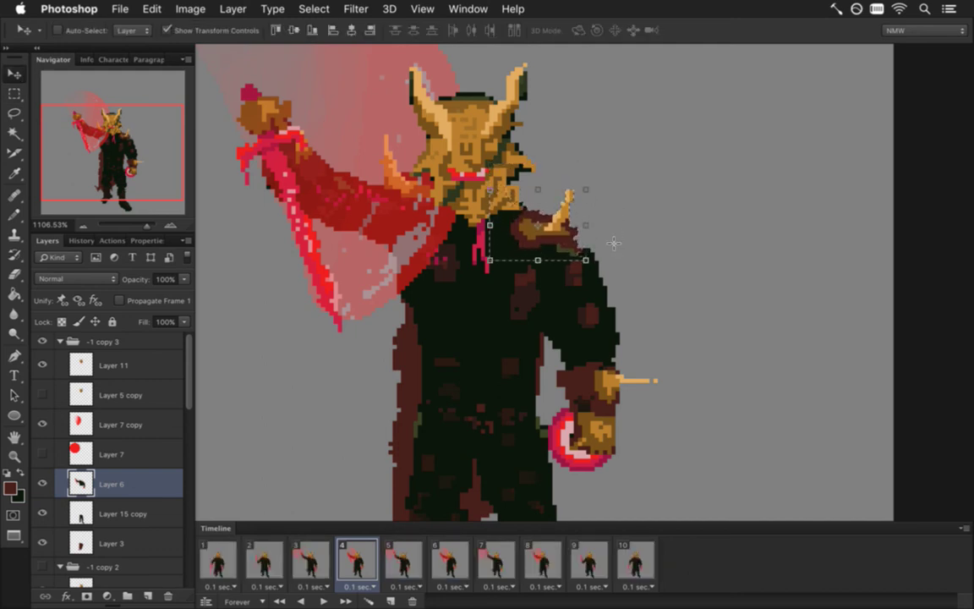
pyautogui.press('m')
pyautogui.hotkey('ctrl', 'd')
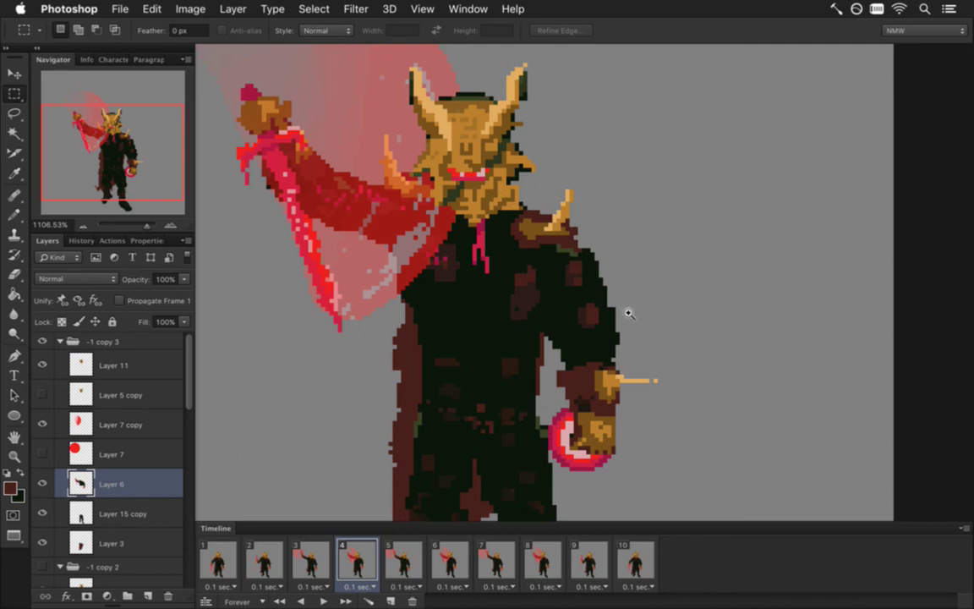
# Step: Compare the shoulder pad's position in frame 4 with frame 3
pyautogui.scroll(-5, 626, 311)
pyautogui.click(311, 561)
pyautogui.click(348, 562)
pyautogui.click(315, 559)
pyautogui.click(354, 560)
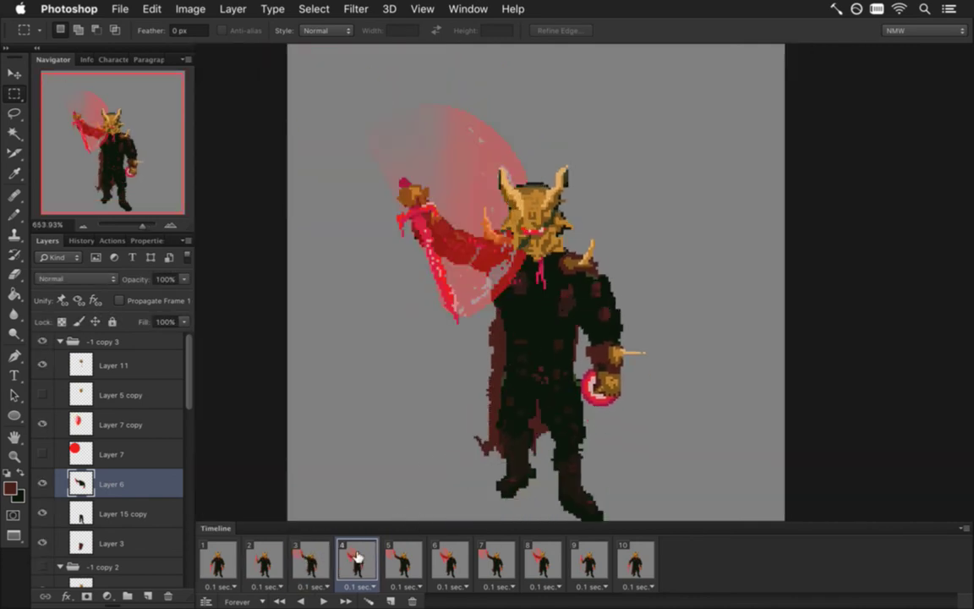
pyautogui.click(322, 561)
pyautogui.click(359, 561)
# Step: Squash the lowered arm with the orb on Layer 6 to 93.33% height and nudge it one pixel left and up
pyautogui.moveTo(629, 394); pyautogui.dragTo(667, 389)
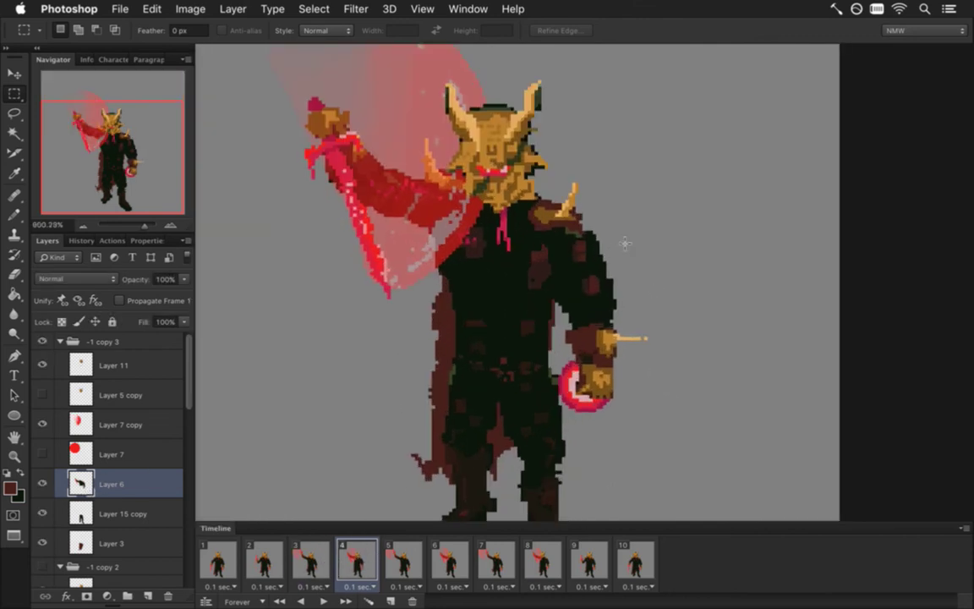
pyautogui.moveTo(649, 225); pyautogui.dragTo(554, 429)
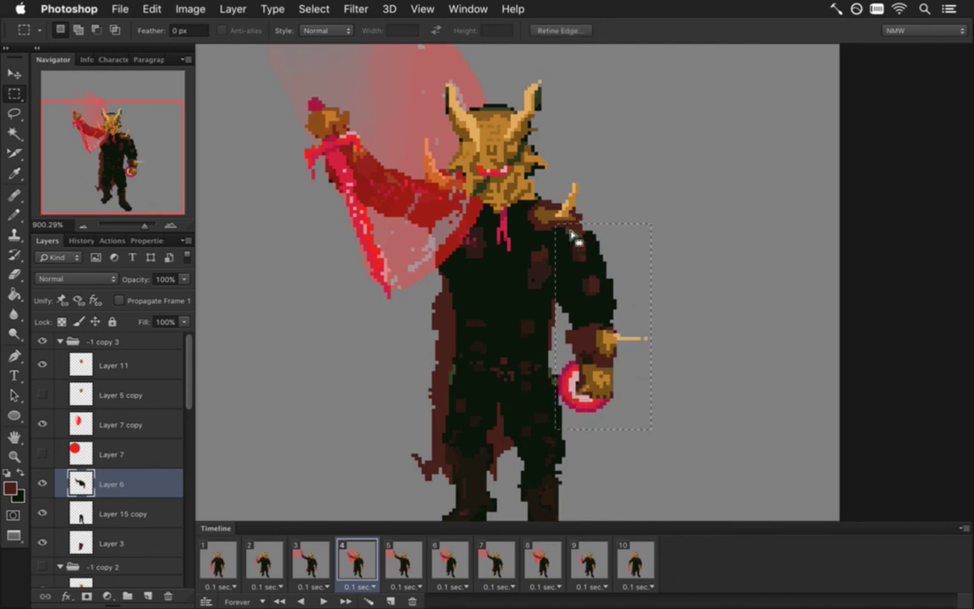
pyautogui.press('v')
pyautogui.moveTo(604, 428); pyautogui.dragTo(605, 420)
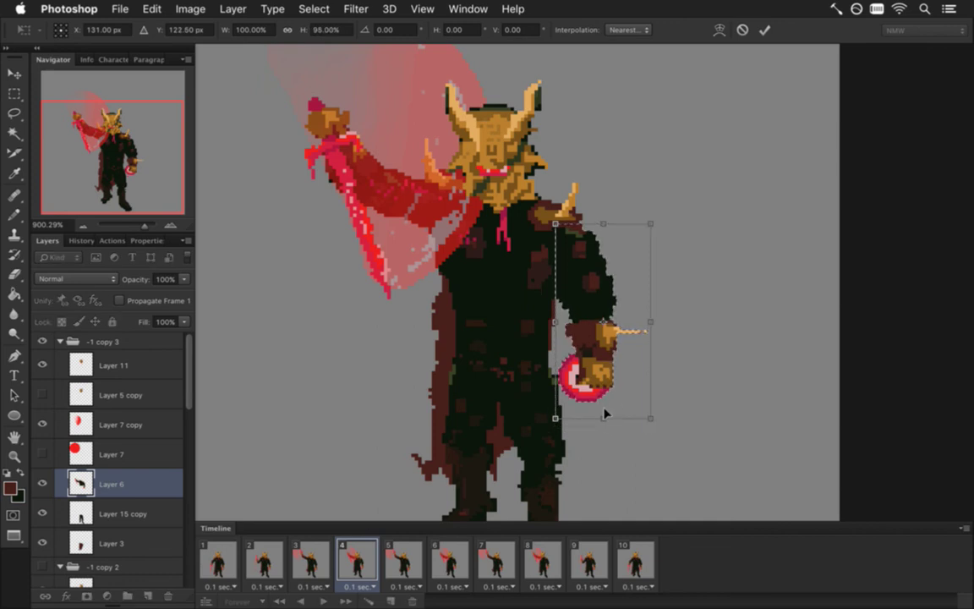
pyautogui.moveTo(604, 425); pyautogui.dragTo(604, 423)
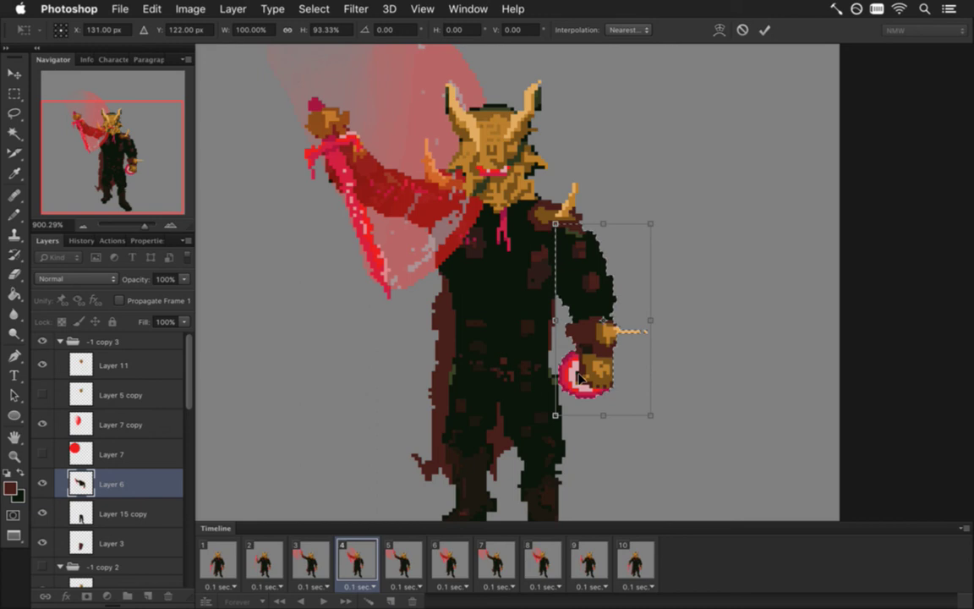
pyautogui.press('Return')
pyautogui.press('Left')
pyautogui.press('m')
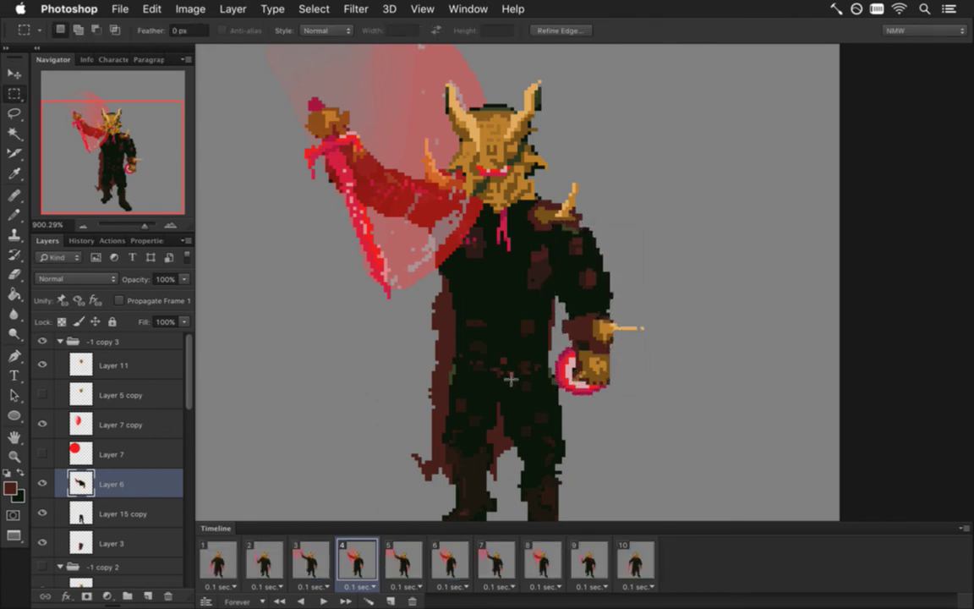
# Step: Check the adjusted arm in frame 4 against the earlier frames and replay the animation loop from frame 1
pyautogui.moveTo(306, 558); pyautogui.dragTo(369, 569)
pyautogui.click(358, 564)
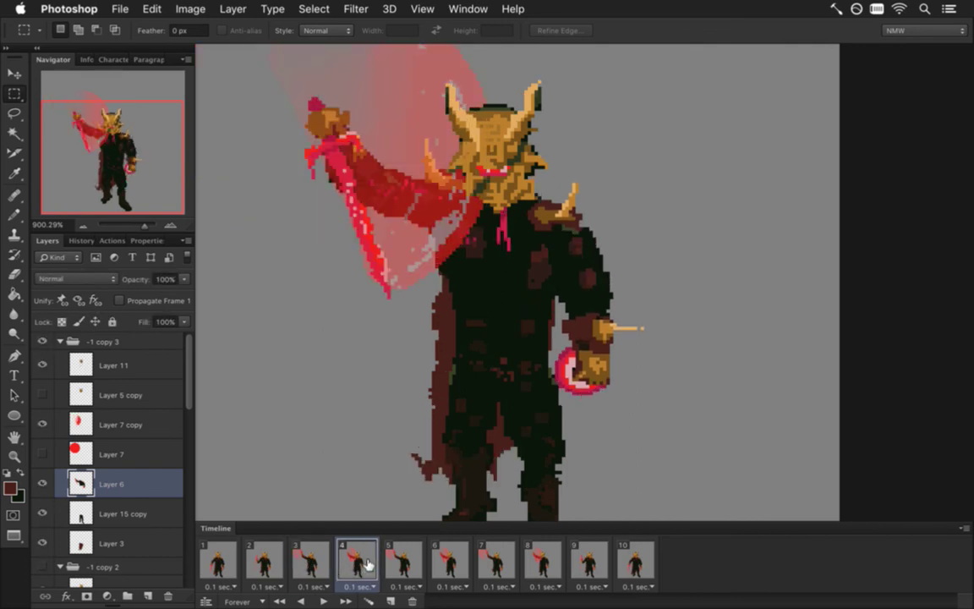
pyautogui.click(265, 559)
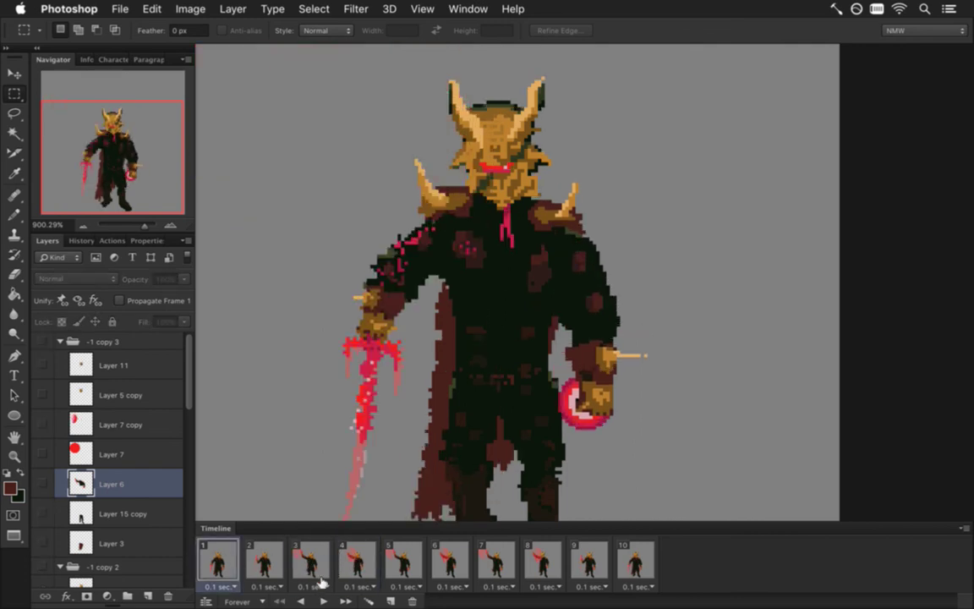
pyautogui.click(323, 601)
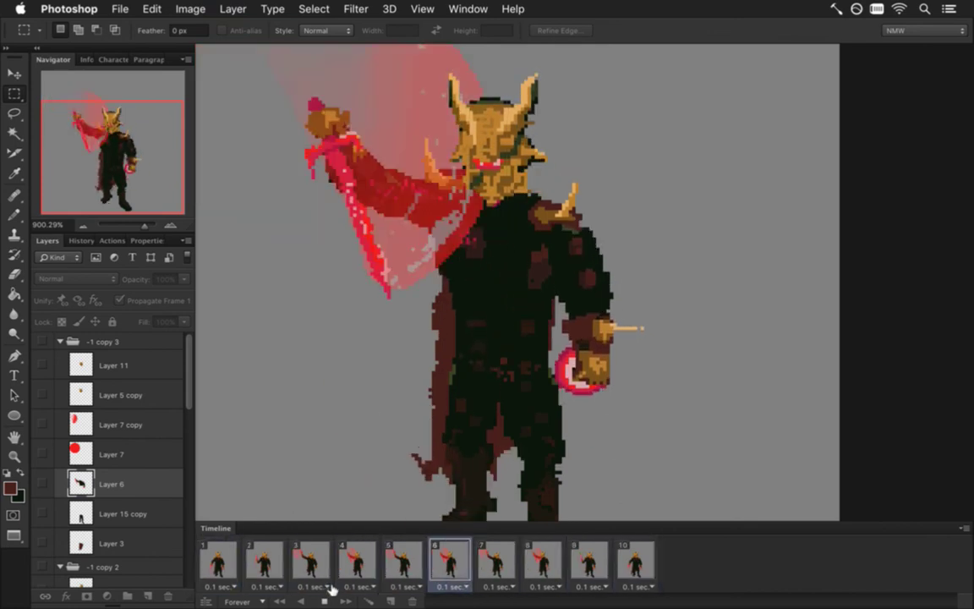
pyautogui.press('space')
pyautogui.click(283, 564)
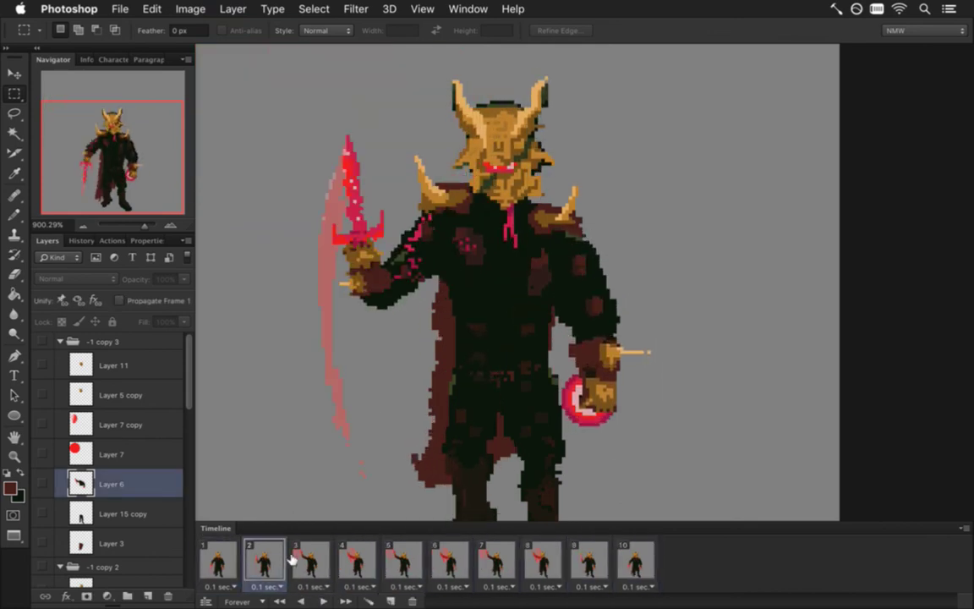
# Step: Squash the lowered arm with the orb on Layer 6 in frame 5 to about 95% height
pyautogui.click(362, 563)
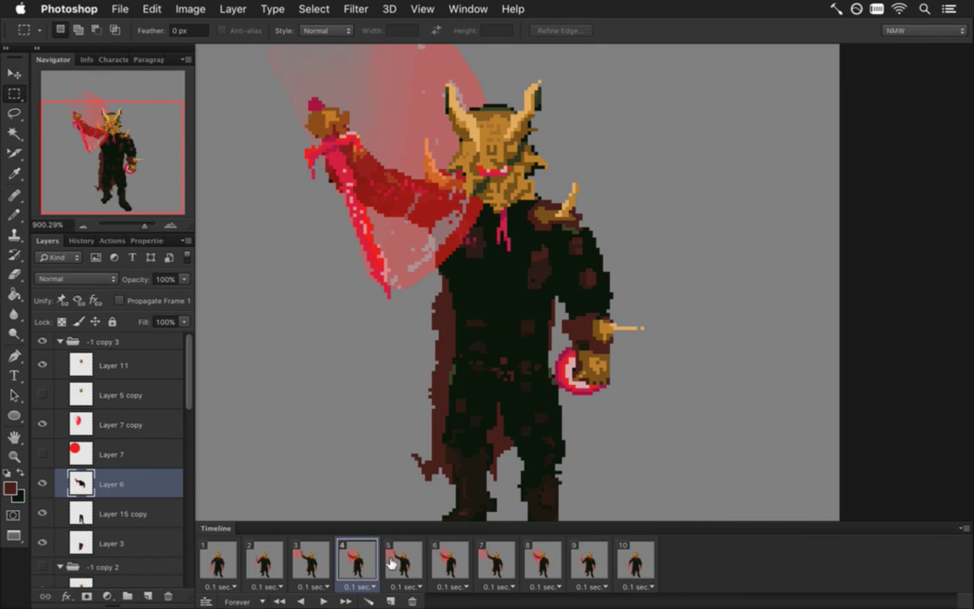
pyautogui.click(393, 564)
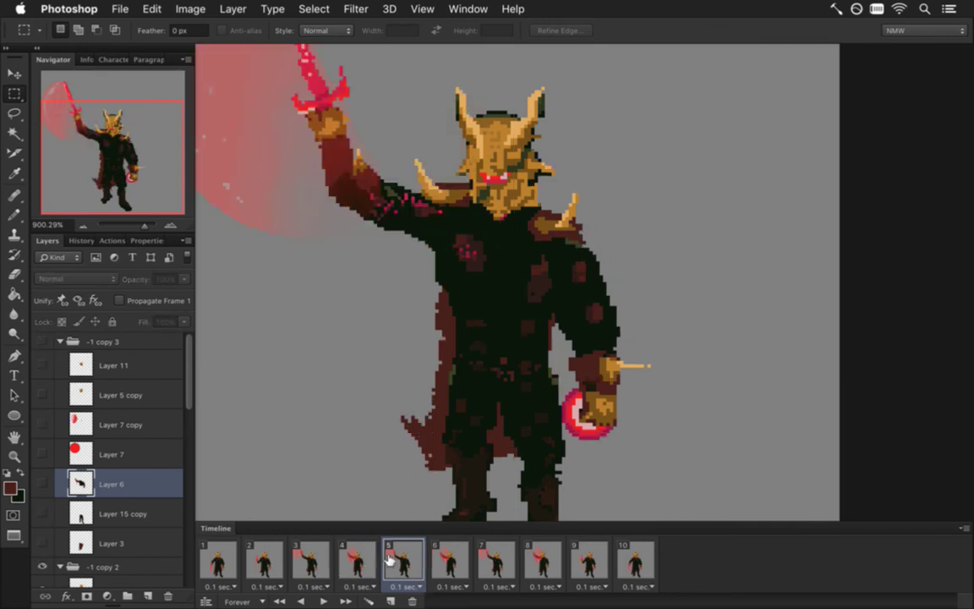
pyautogui.moveTo(194, 366); pyautogui.dragTo(188, 447)
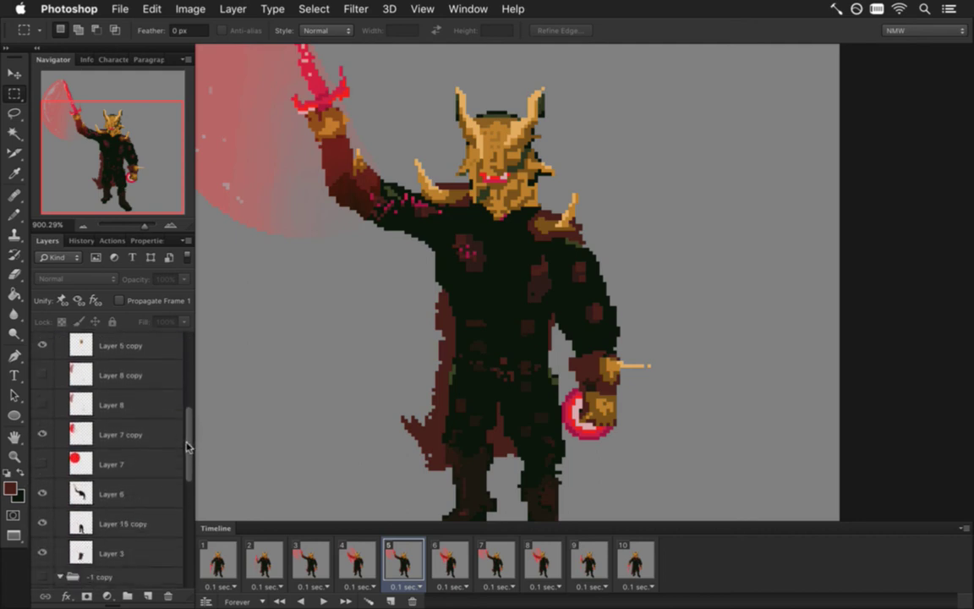
pyautogui.click(135, 493)
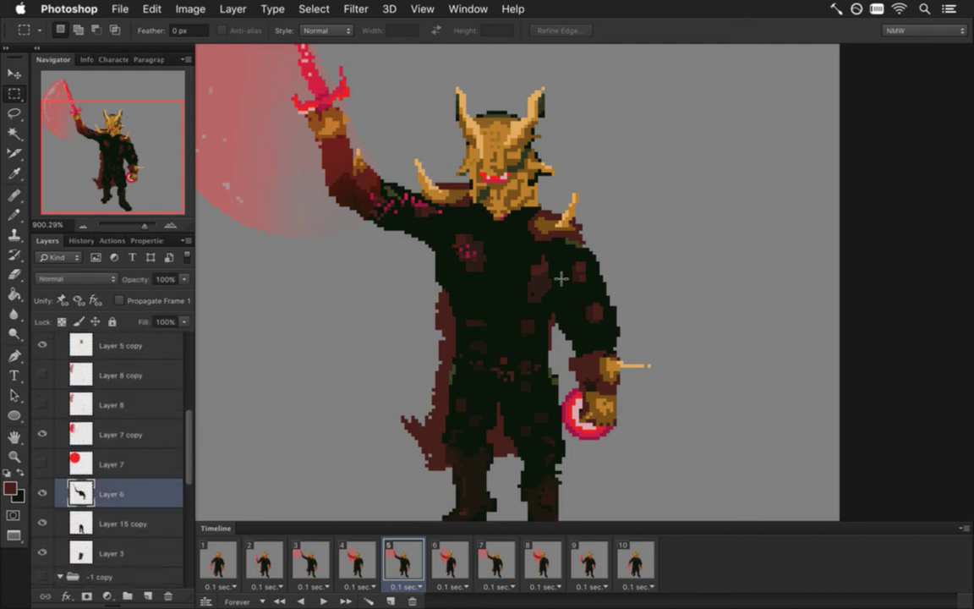
pyautogui.moveTo(556, 258); pyautogui.dragTo(678, 467)
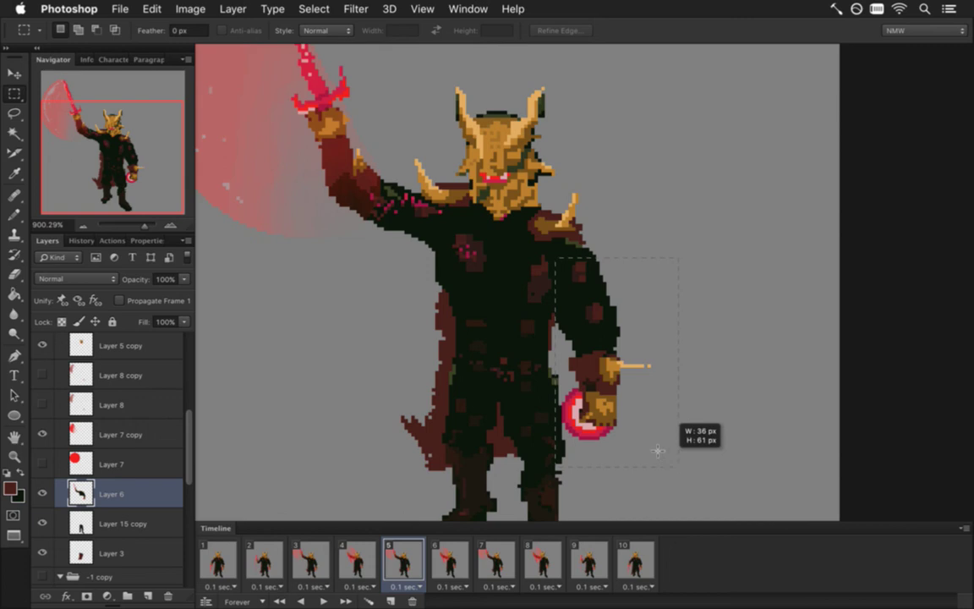
pyautogui.hotkey('ctrl', 't')
pyautogui.moveTo(618, 467); pyautogui.dragTo(619, 456)
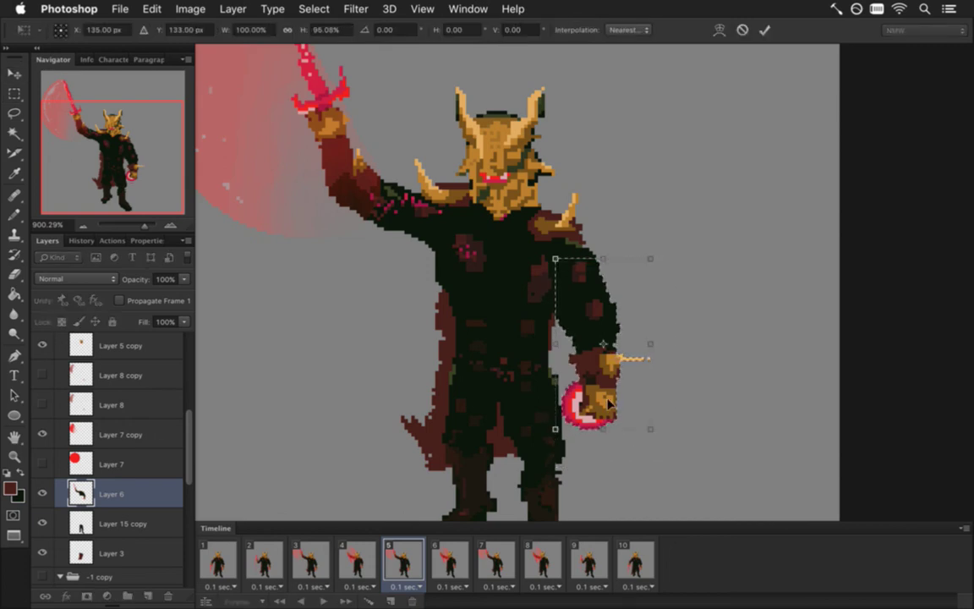
pyautogui.press('Return')
pyautogui.press('m')
pyautogui.click(640, 252)
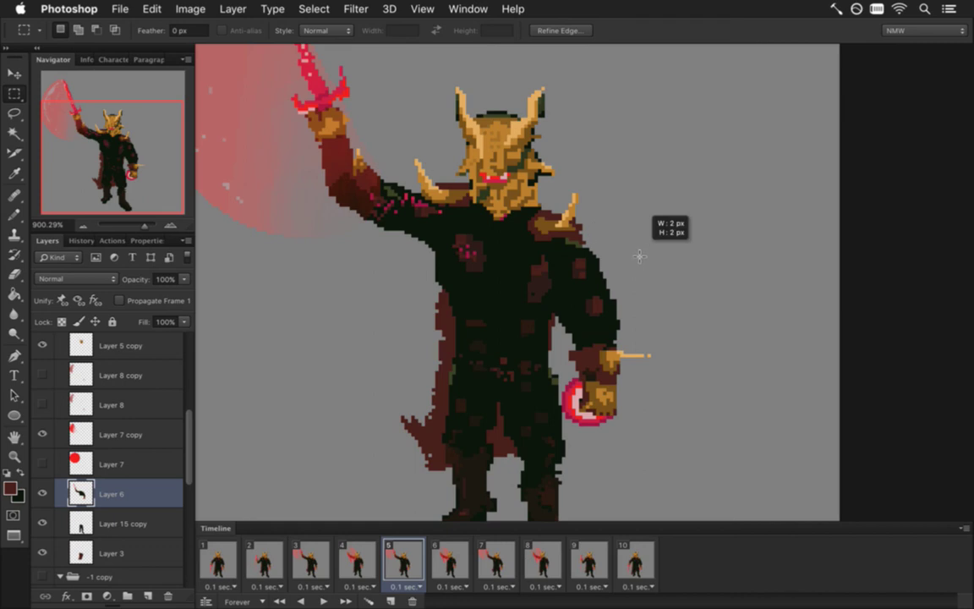
# Step: Compare the lowered arm's position between frames 5 and 6
pyautogui.click(448, 560)
pyautogui.click(404, 562)
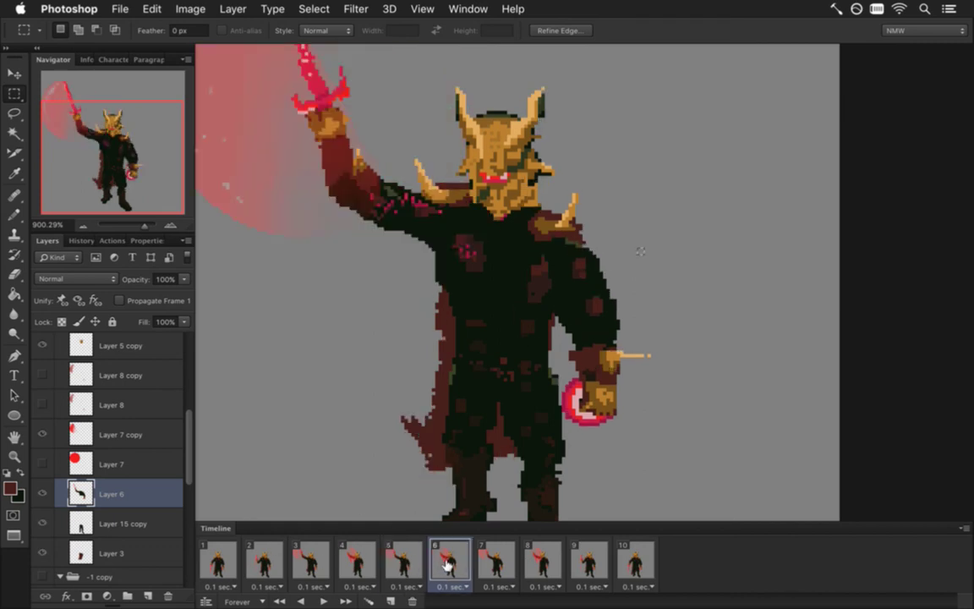
pyautogui.click(448, 560)
pyautogui.click(404, 562)
pyautogui.click(447, 562)
pyautogui.click(404, 562)
pyautogui.click(448, 562)
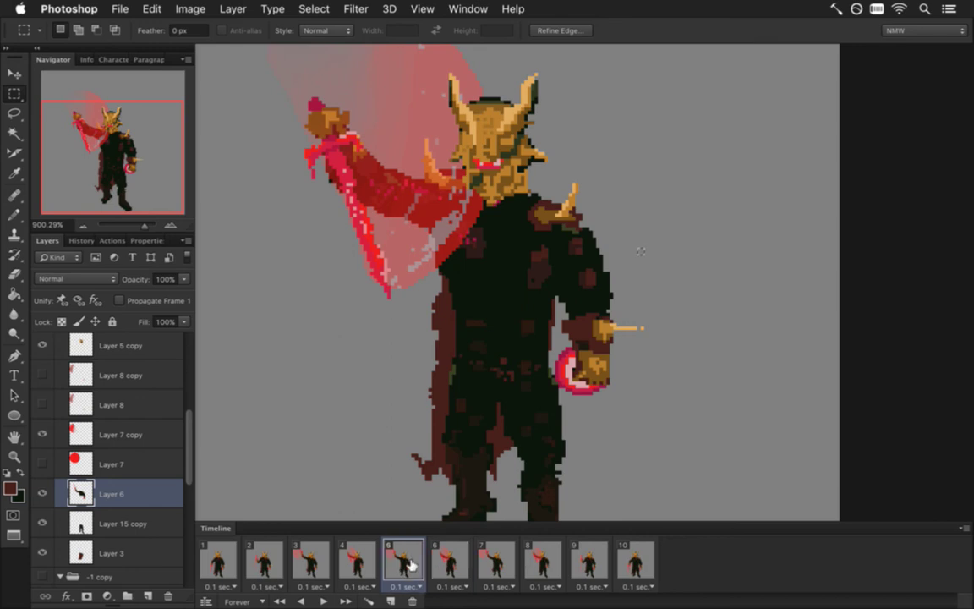
pyautogui.click(406, 565)
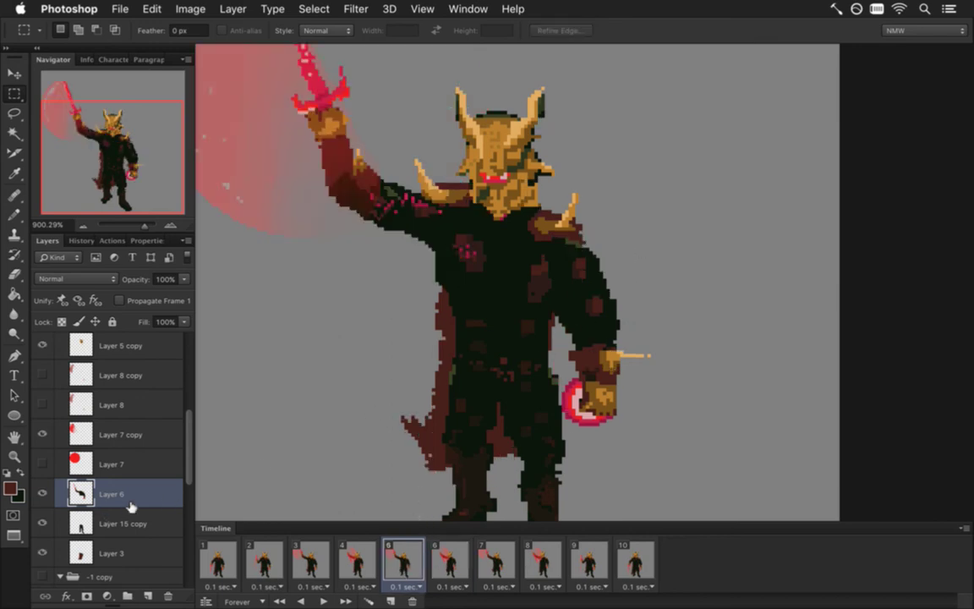
# Step: Nudge the lowered forearm and orb on Layer 6 about two pixels up in frame 5
pyautogui.moveTo(551, 337); pyautogui.dragTo(675, 461)
pyautogui.press('v')
pyautogui.press('Up')
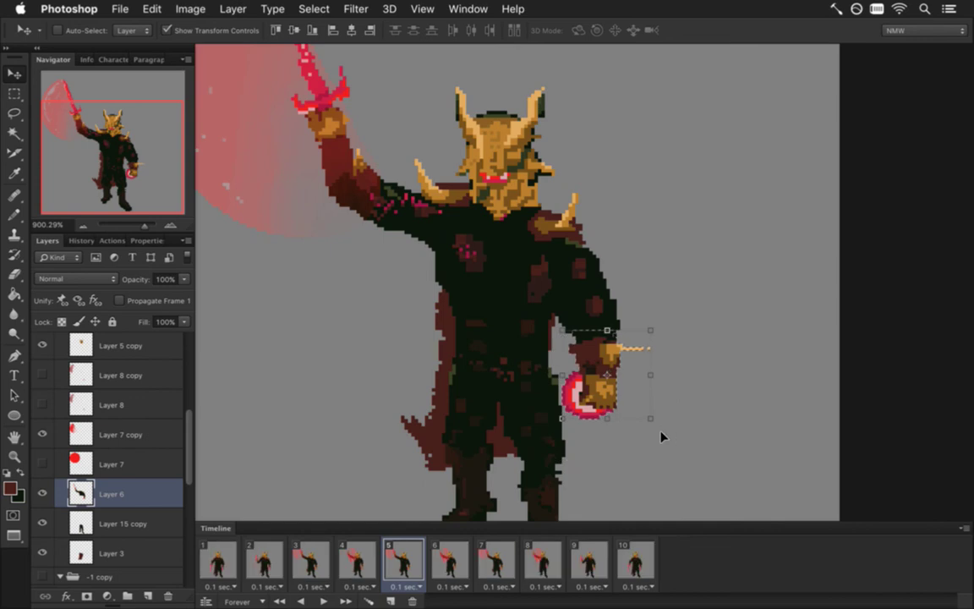
pyautogui.hotkey('ctrl', 'd')
pyautogui.press('m')
# Step: Replay the animation loop from frame 1 and check the poses in frames 9, 8 and 7
pyautogui.click(218, 560)
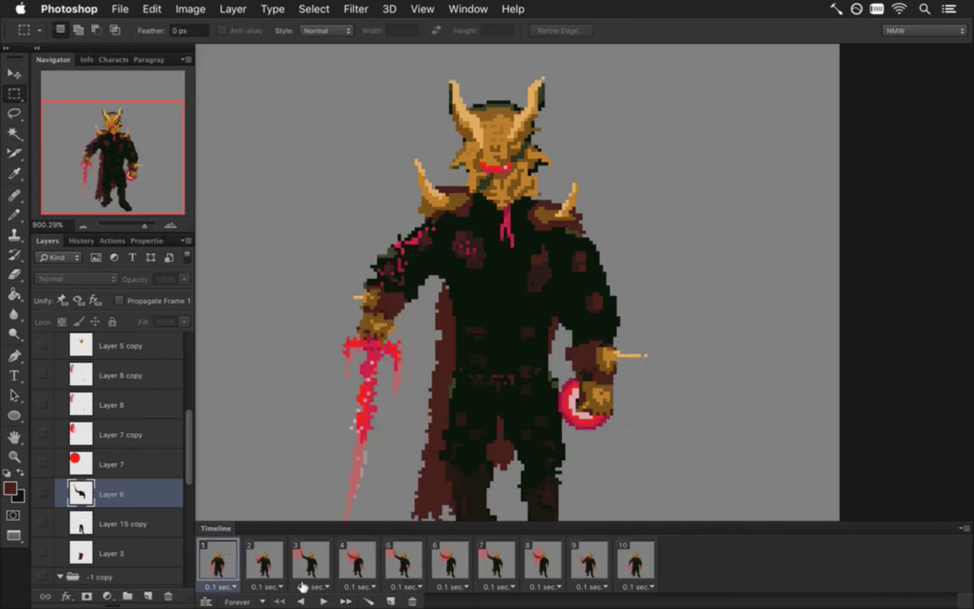
pyautogui.click(323, 600)
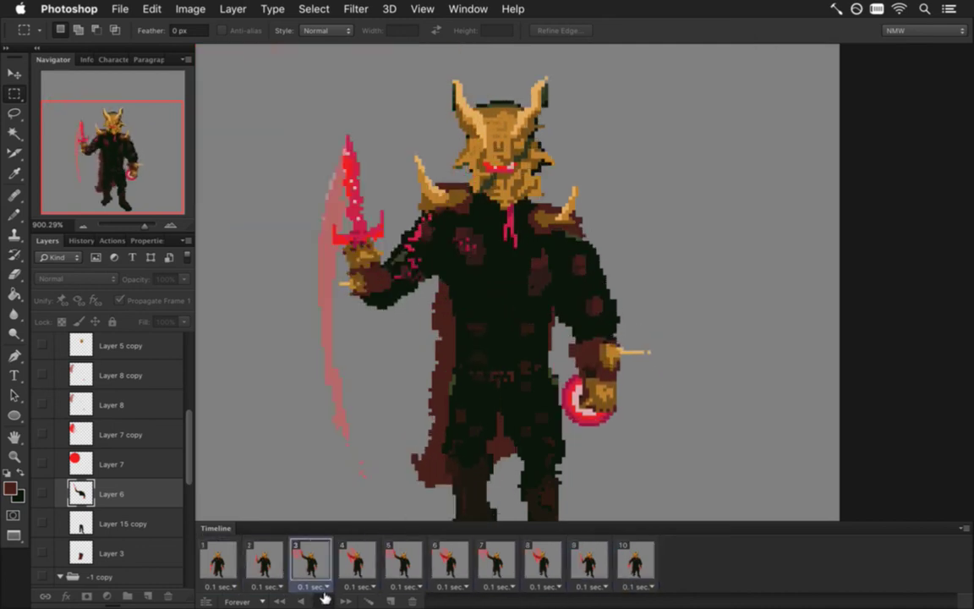
pyautogui.click(324, 601)
pyautogui.click(587, 557)
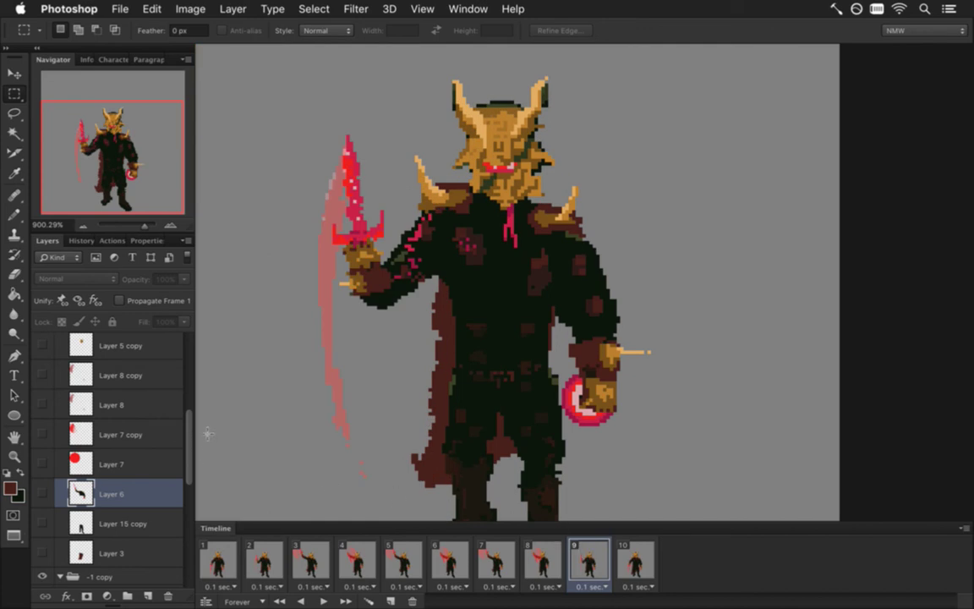
pyautogui.click(551, 551)
pyautogui.click(489, 561)
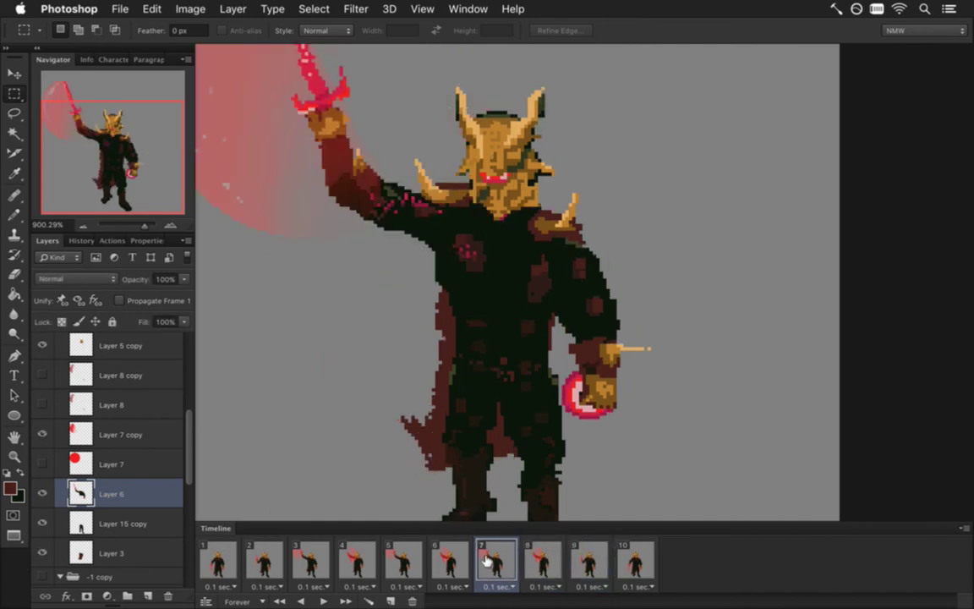
# Step: In frame 8, widen the lower outer edge of the cape on Layer 3 of the -1 copy 3 group with dark red pencil pixels
pyautogui.click(531, 559)
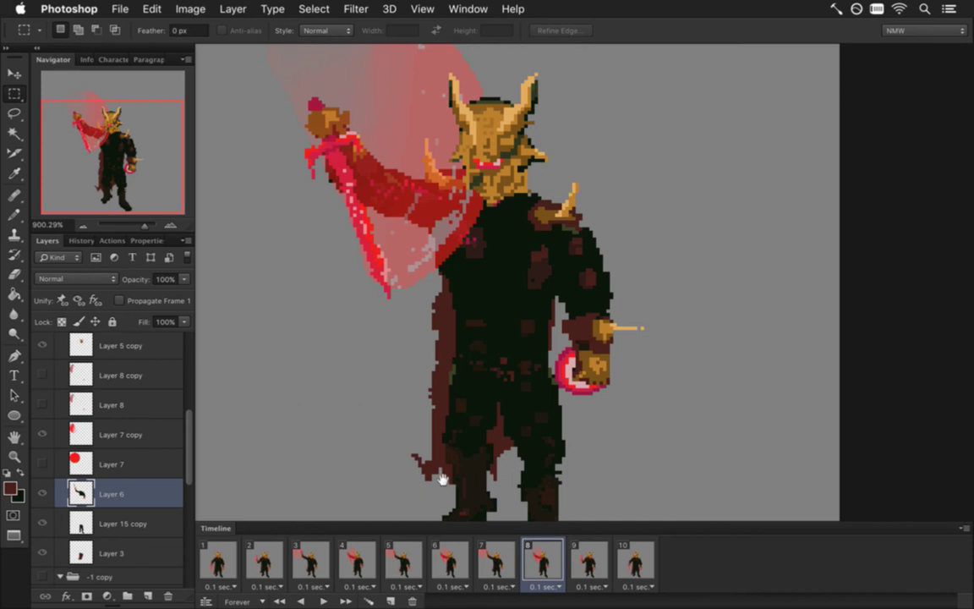
pyautogui.moveTo(441, 478); pyautogui.dragTo(444, 455)
pyautogui.click(93, 545)
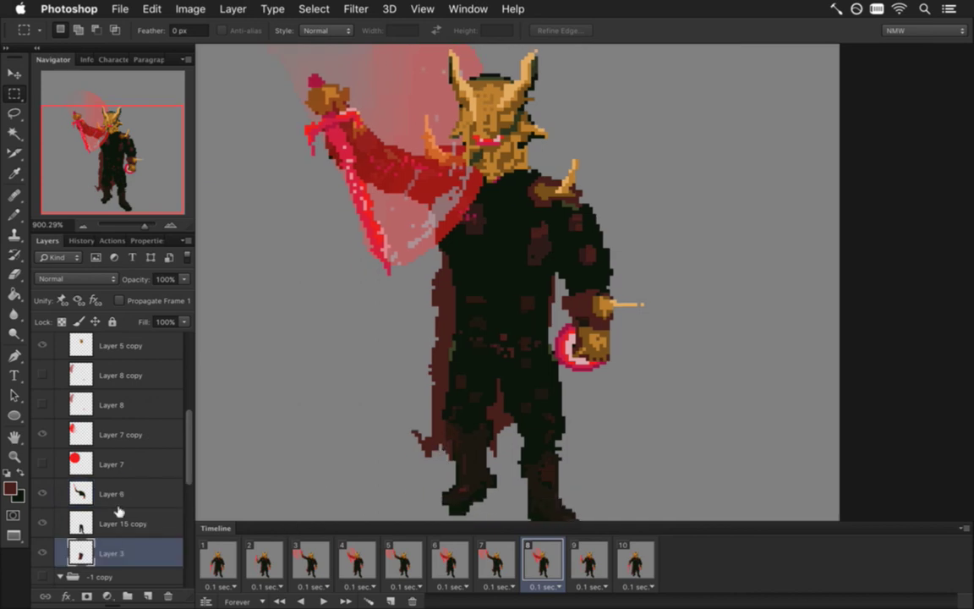
pyautogui.press('i')
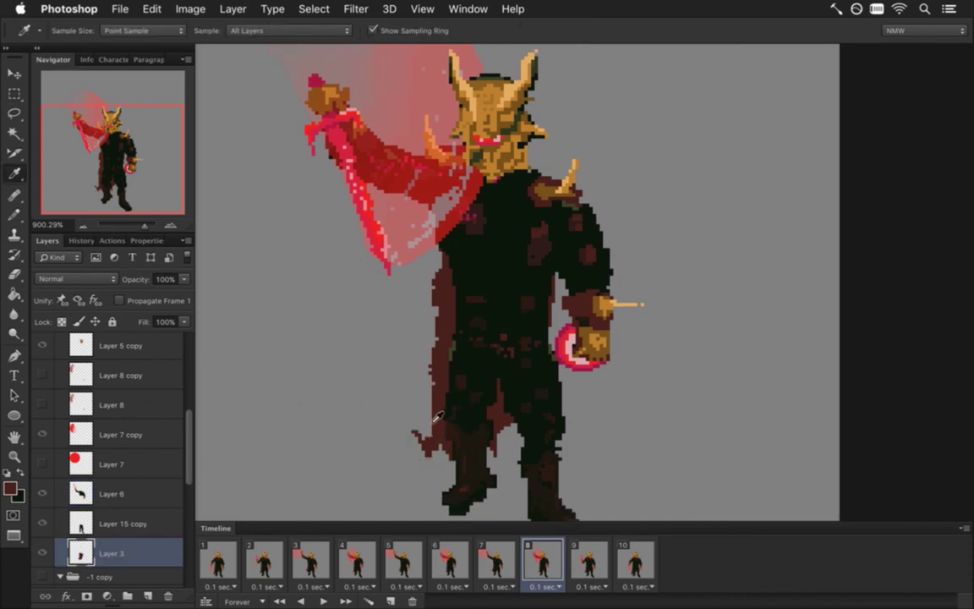
pyautogui.press('b')
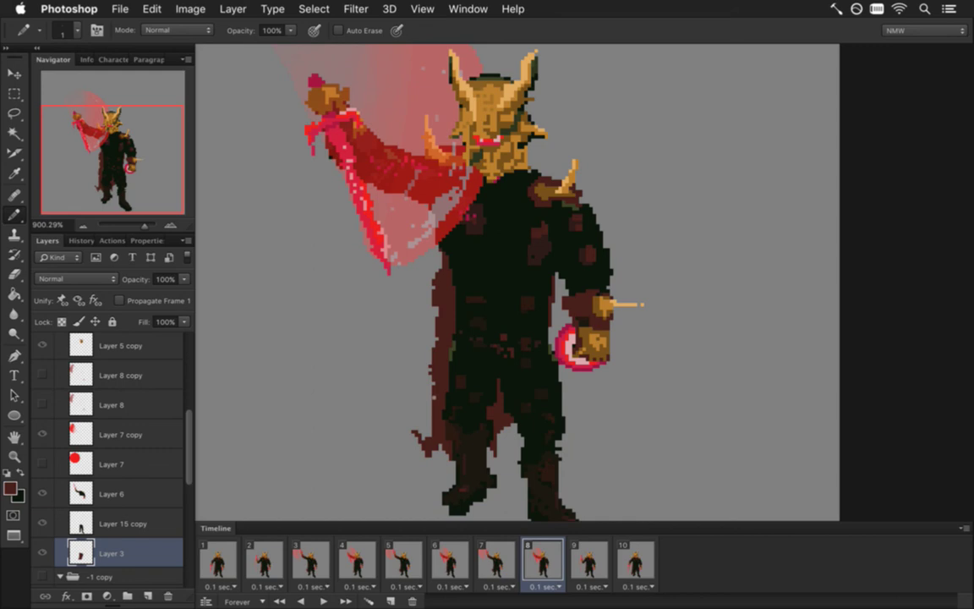
pyautogui.moveTo(190, 438); pyautogui.dragTo(185, 378)
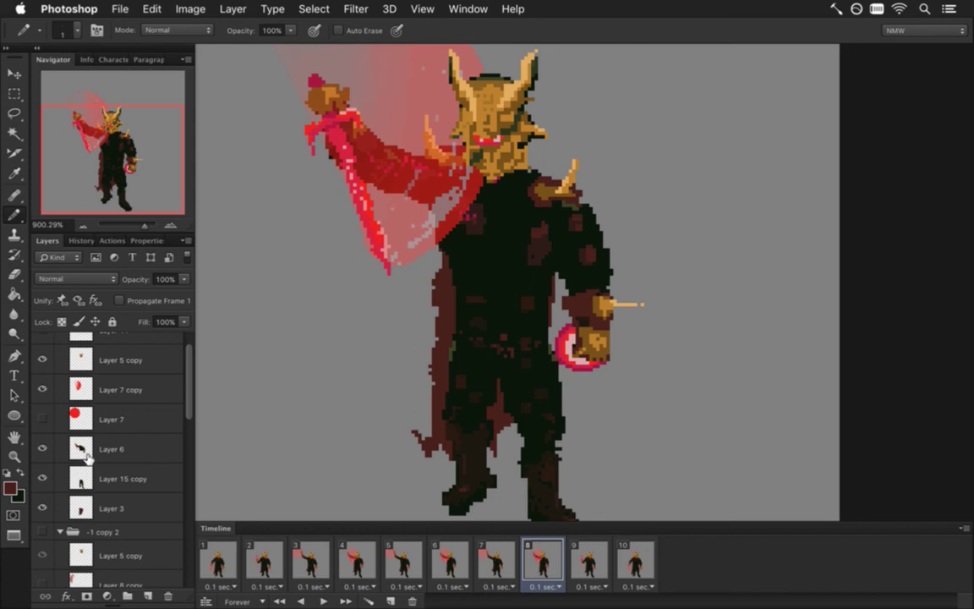
pyautogui.click(87, 453)
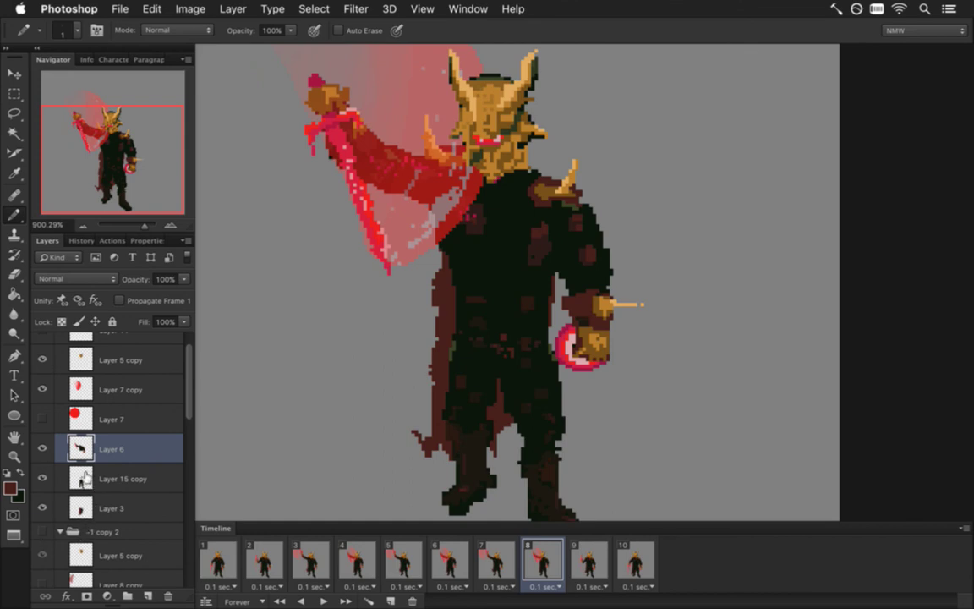
pyautogui.click(90, 500)
pyautogui.press('alt')
pyautogui.moveTo(425, 409); pyautogui.dragTo(423, 382)
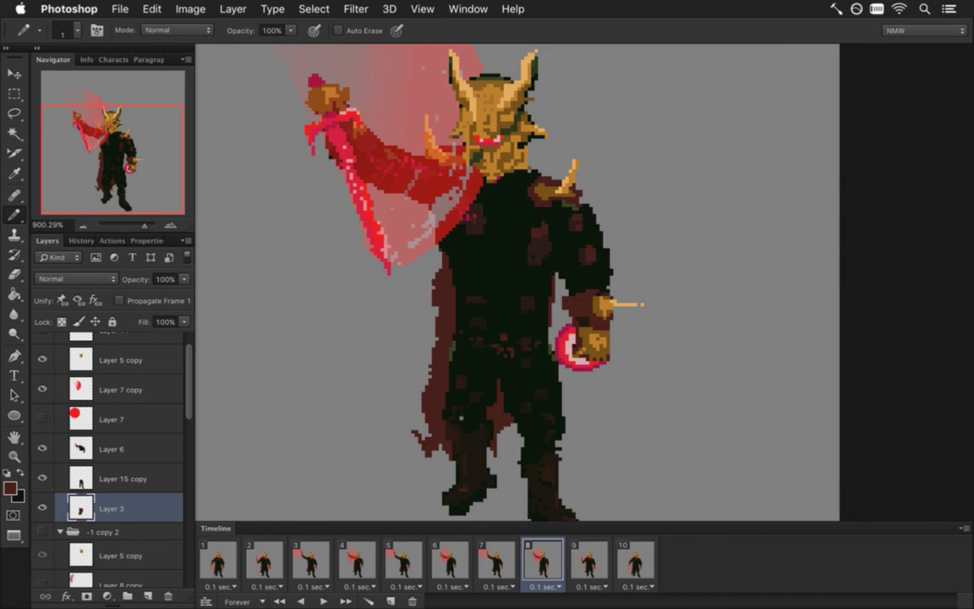
# Step: Replay the animation loop from frame 1 with the whole canvas in view to check the widened cape
pyautogui.scroll(-5, 426, 408)
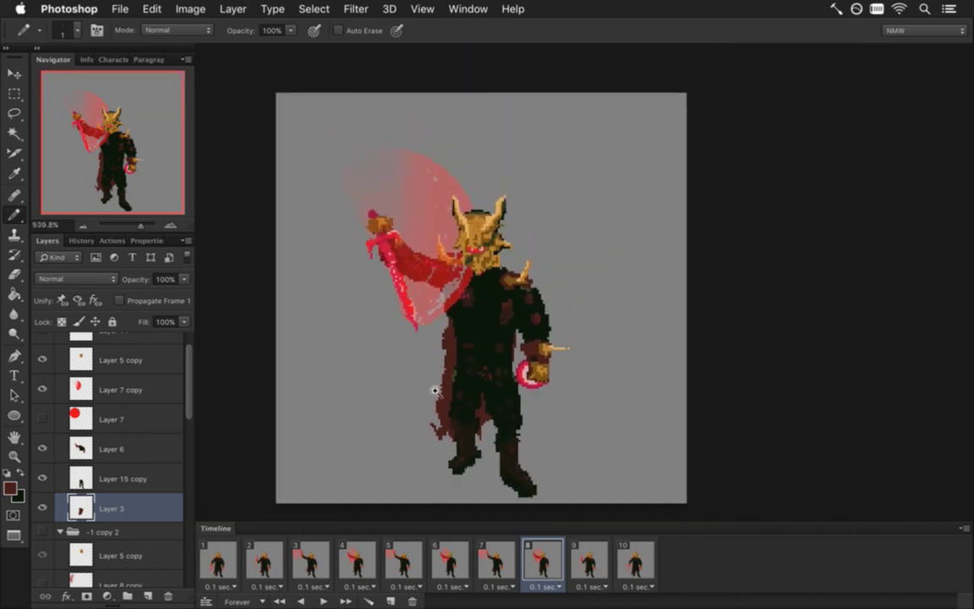
pyautogui.click(221, 560)
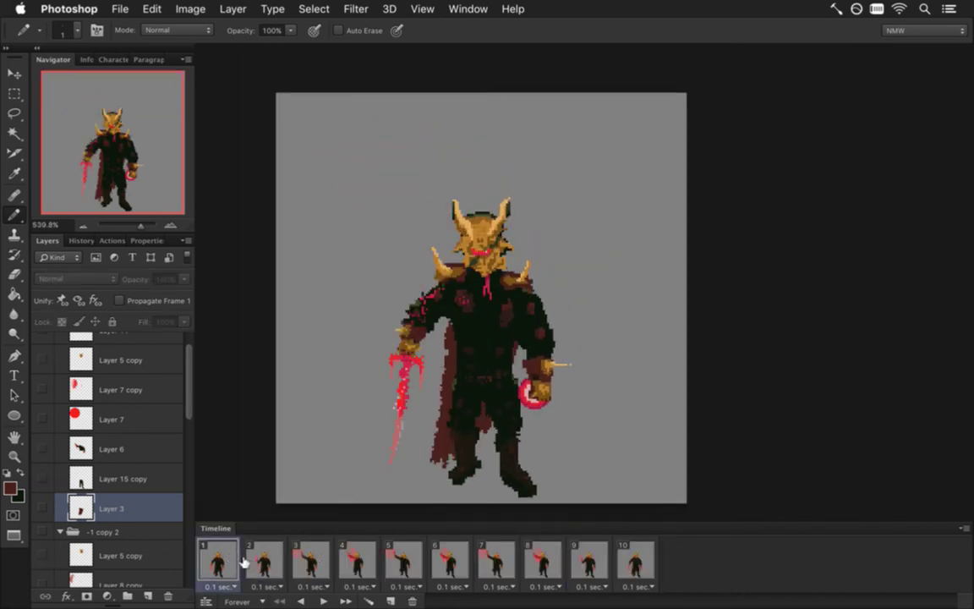
pyautogui.click(323, 600)
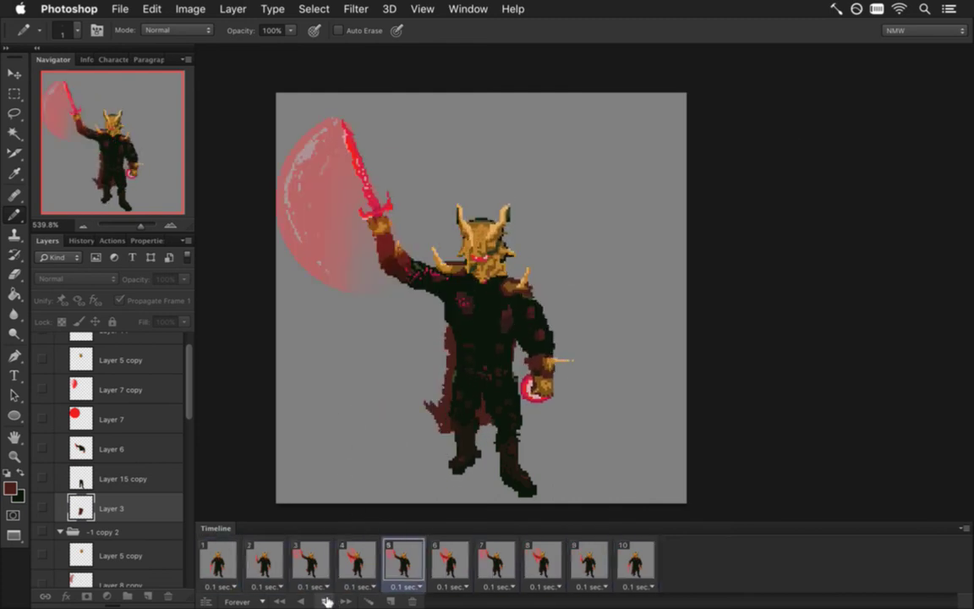
# Step: Switch to the running Songbringer game to view the boss in the arena, quit the game and return to Photoshop
pyautogui.press('super+Tab')
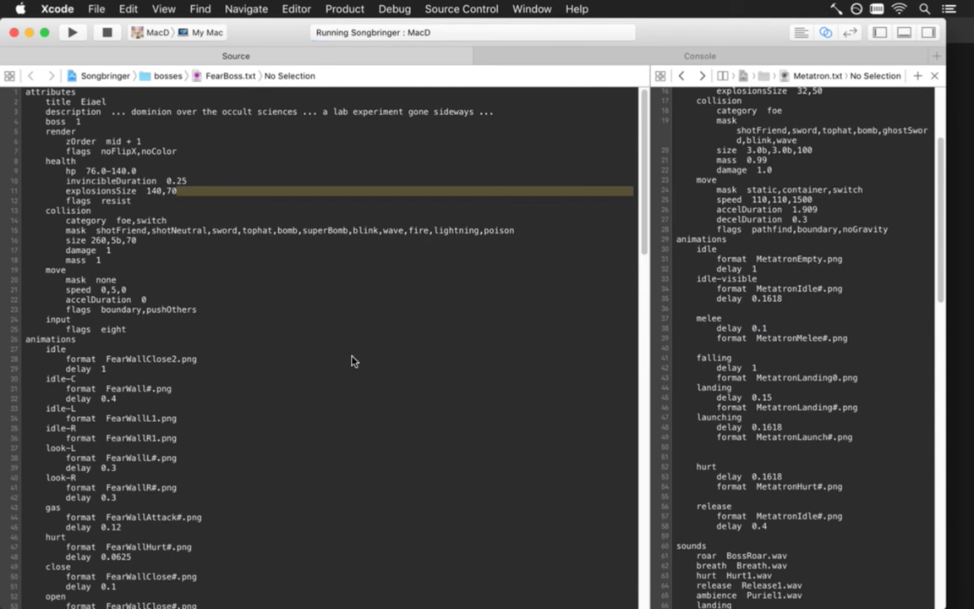
pyautogui.press('XF86AudioRaiseVolume')
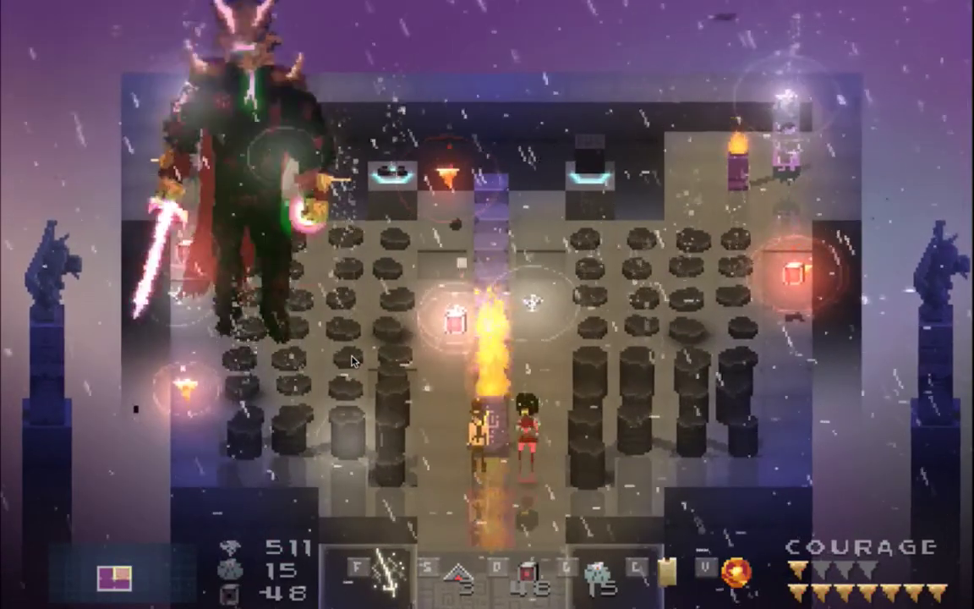
pyautogui.press('super+q')
pyautogui.press('super+Tab')
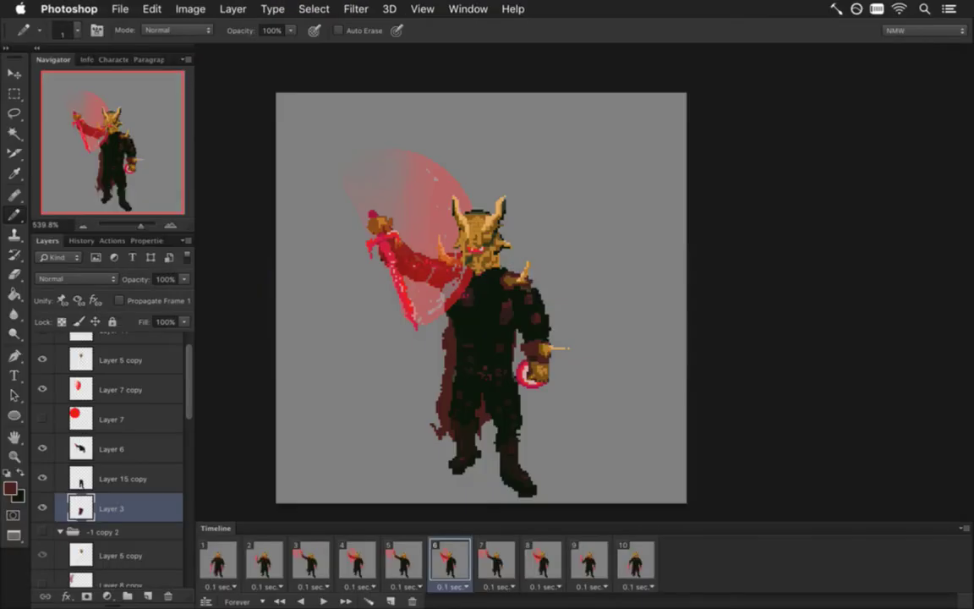
# Step: Play the sword-slash loop from frame 1 again and stop it after reviewing the motion
pyautogui.click(222, 558)
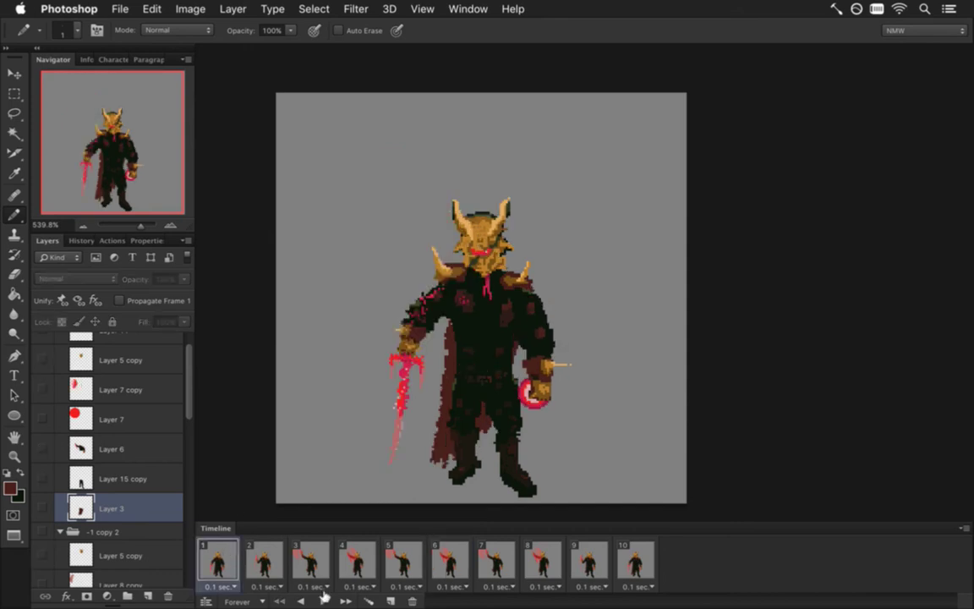
pyautogui.click(323, 601)
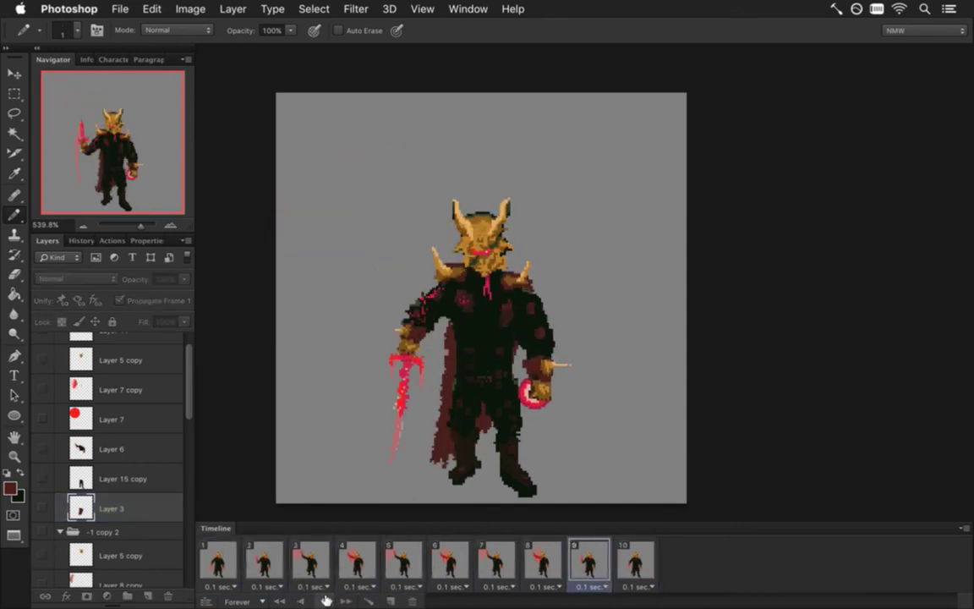
pyautogui.click(342, 601)
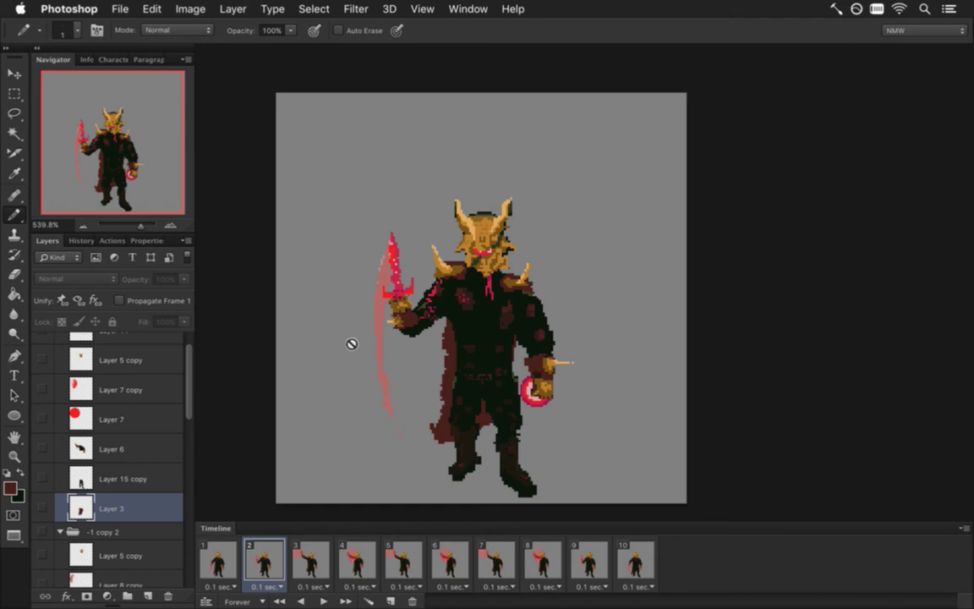
# Step: Step through frames 3 to 8 to compare the boss's poses, ending on frame 6 with the -1 copy 3 layers in view
pyautogui.click(359, 560)
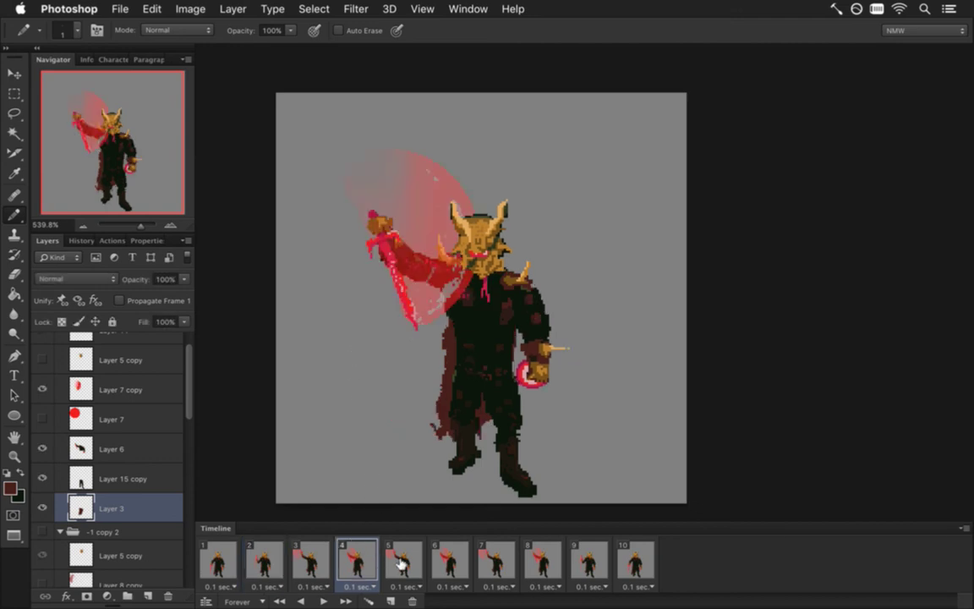
pyautogui.click(402, 554)
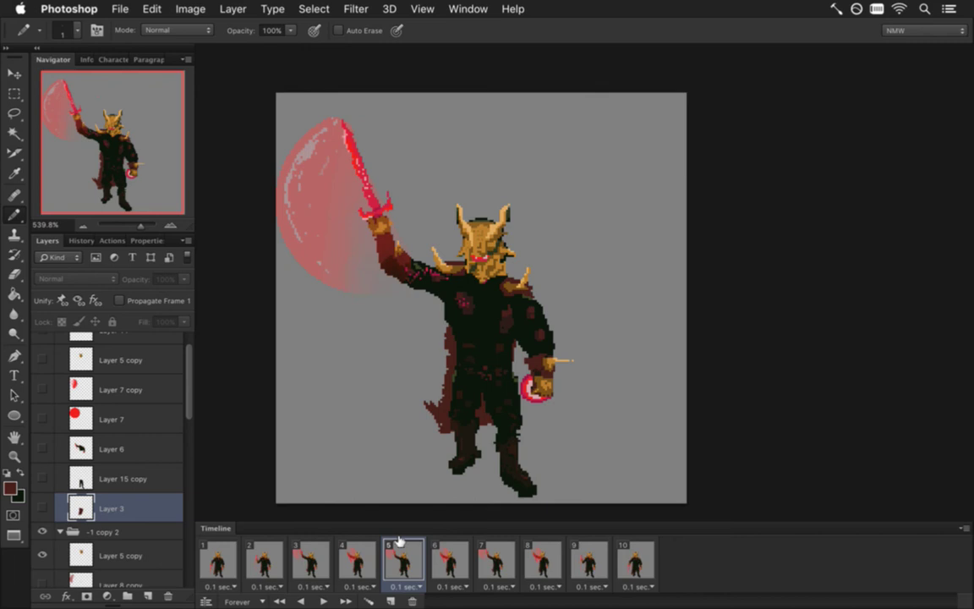
pyautogui.click(464, 564)
pyautogui.click(500, 562)
pyautogui.click(545, 571)
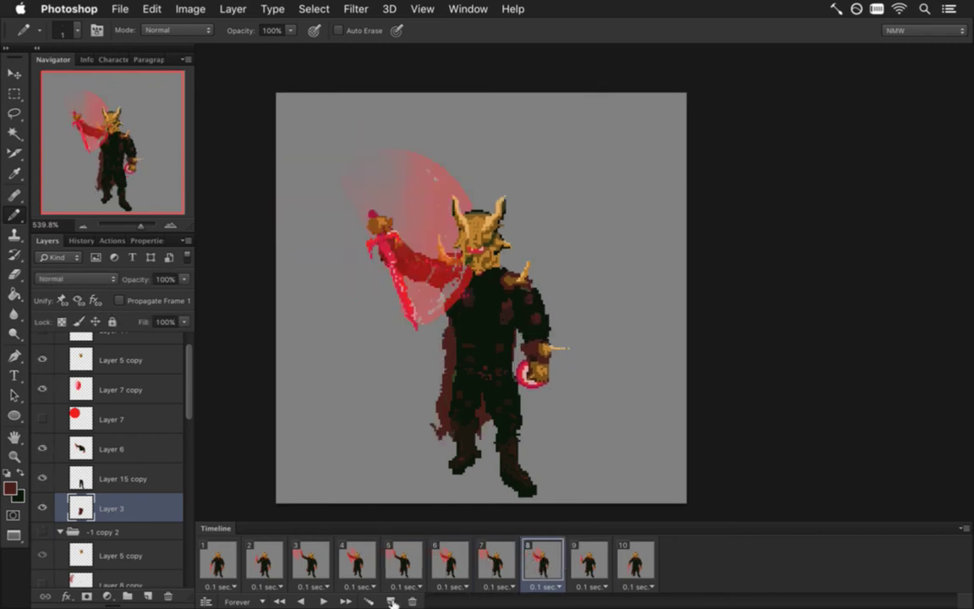
pyautogui.click(304, 564)
pyautogui.click(356, 566)
pyautogui.click(403, 566)
pyautogui.click(450, 567)
pyautogui.moveTo(187, 373); pyautogui.dragTo(189, 360)
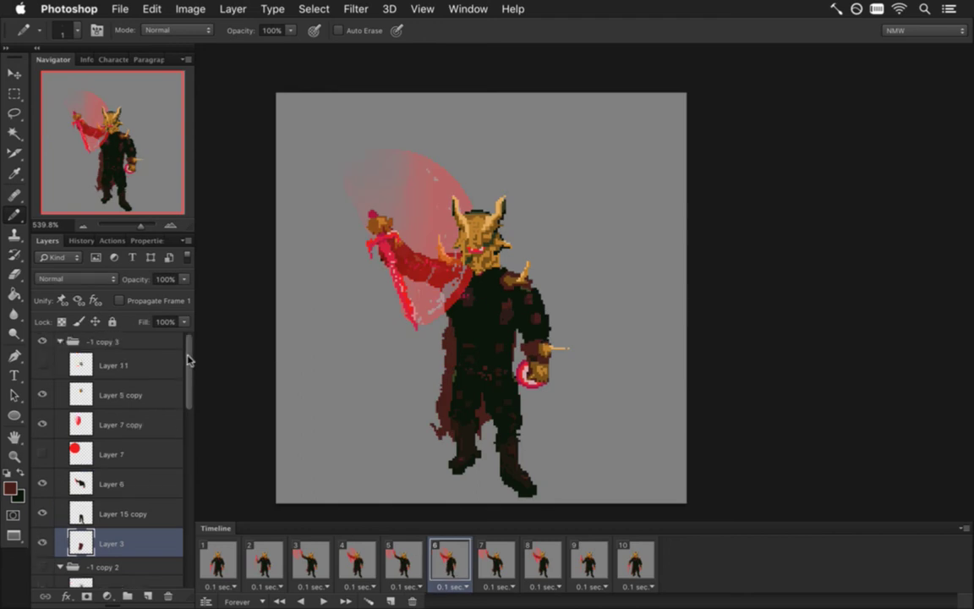
# Step: Step through frames 7 to 9 to review the boss's slash and recovery poses
pyautogui.click(502, 562)
pyautogui.click(535, 560)
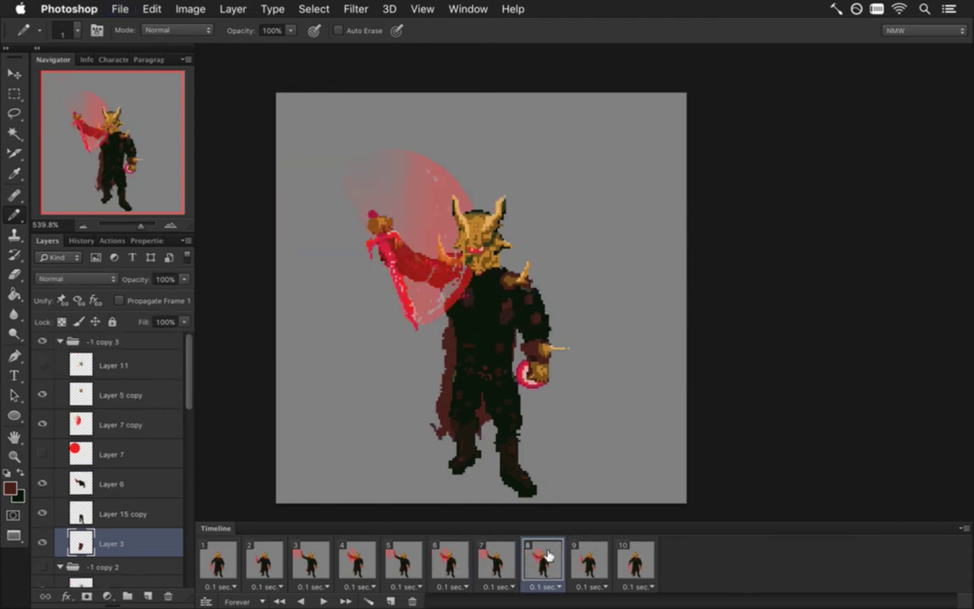
pyautogui.click(590, 561)
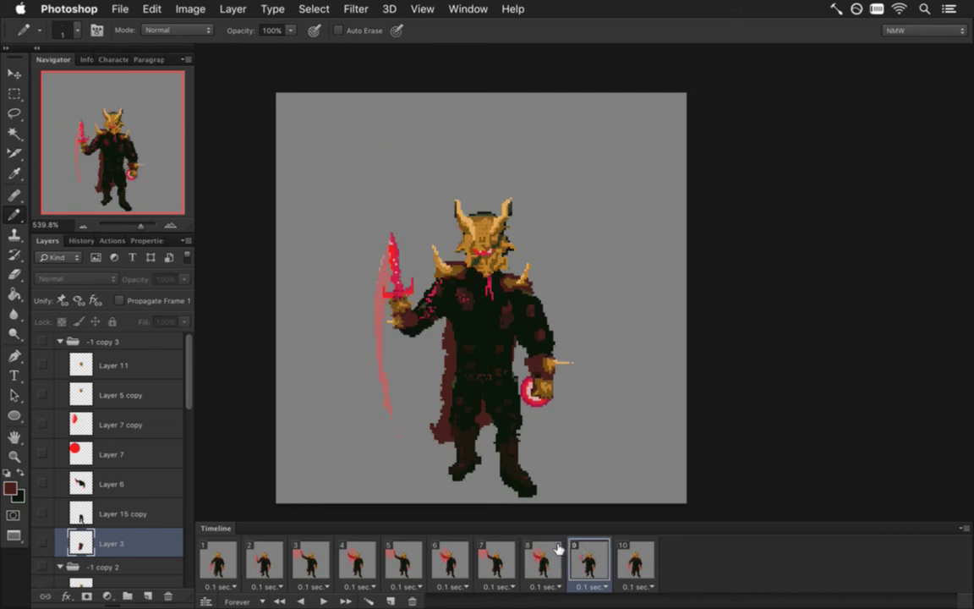
# Step: Switch to Terminal, check the Songbringer repository's status with gs, and add the untracked files with git addall
pyautogui.press('super+Tab')
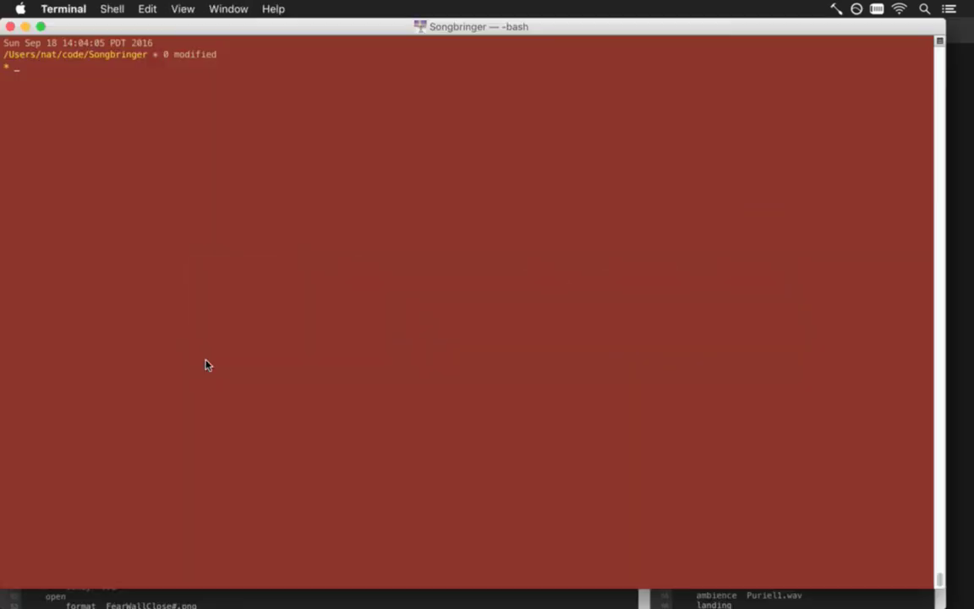
pyautogui.write('gs')
pyautogui.press('Return')
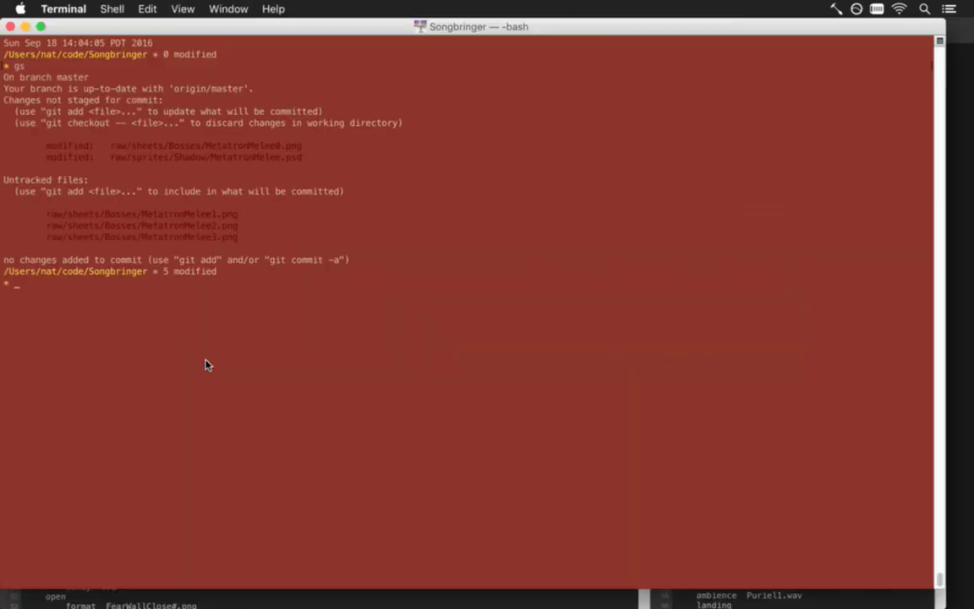
pyautogui.write('git addall')
pyautogui.press('Return')
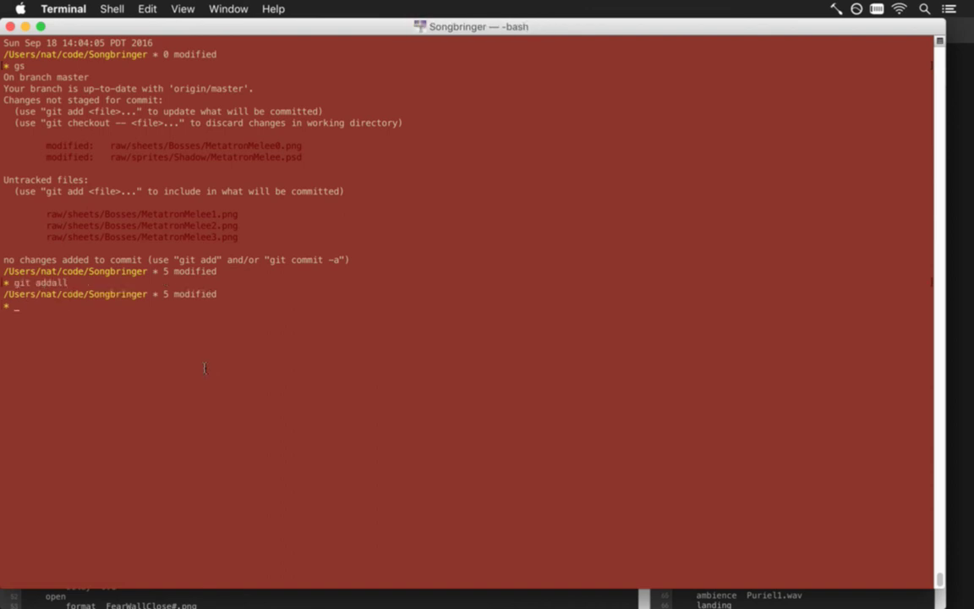
pyautogui.press('Return')
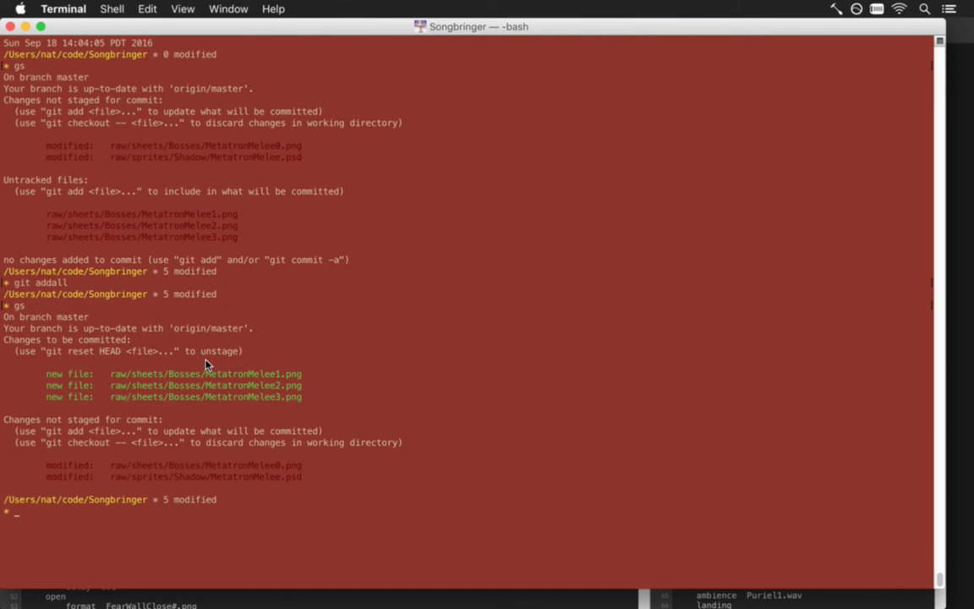
# Step: Open the diff of the unstaged changes with the d command, and quit the vim view
pyautogui.write('d')
pyautogui.press('Return')
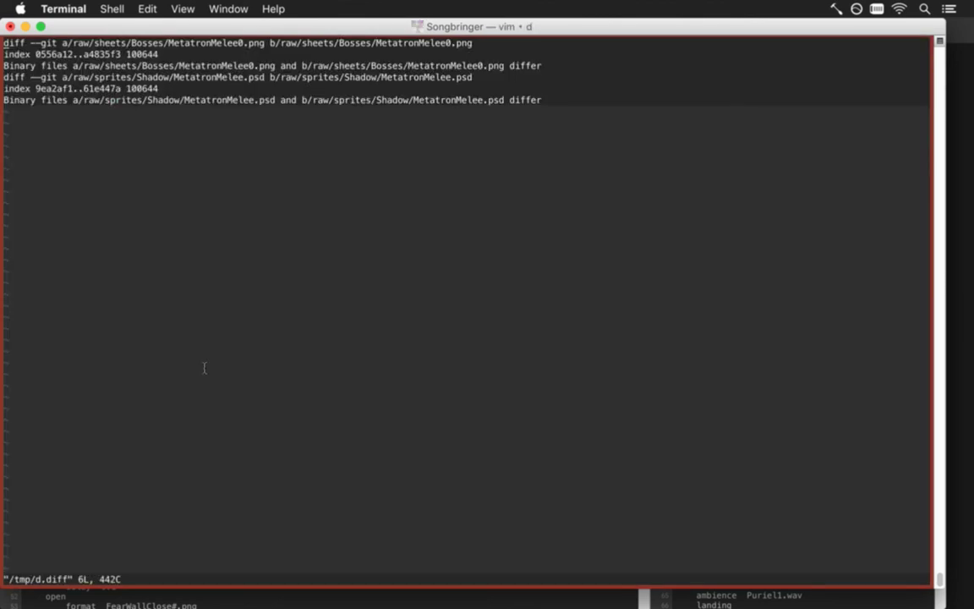
pyautogui.write(':q')
pyautogui.press('Return')
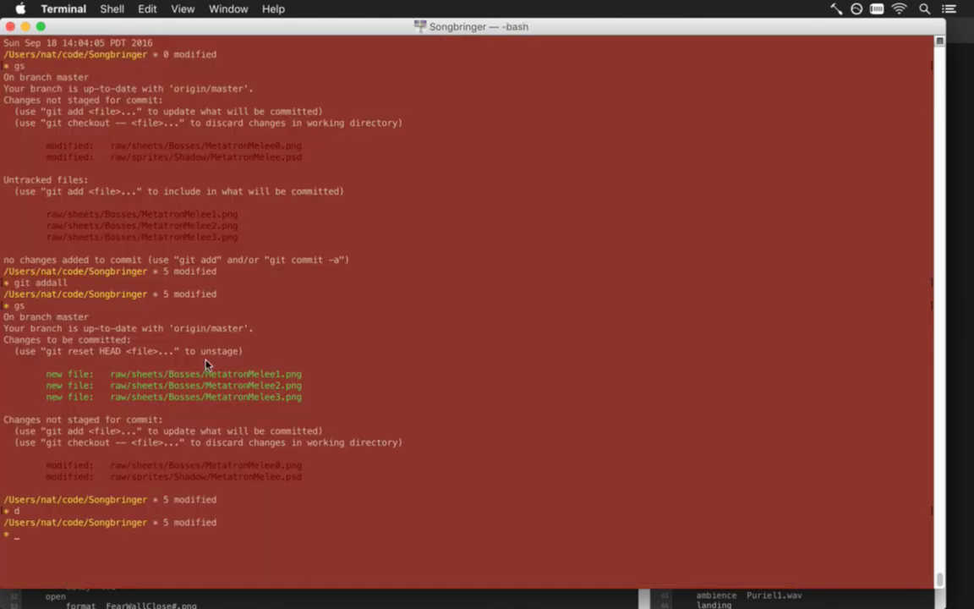
# Step: Switch back to Photoshop and hide the Color Fill 1 background layer across all ten frames
pyautogui.press('super+Tab')
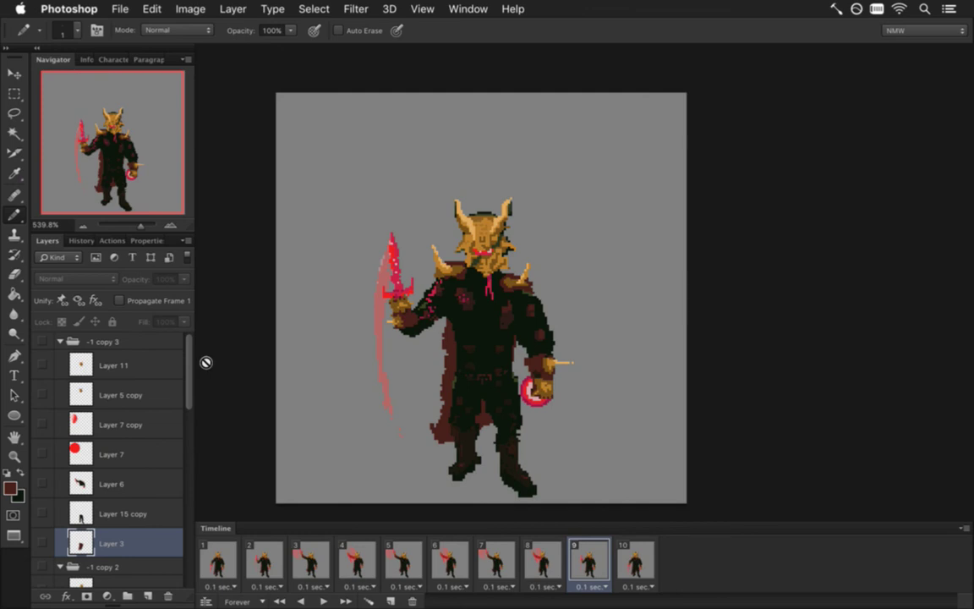
pyautogui.click(214, 561)
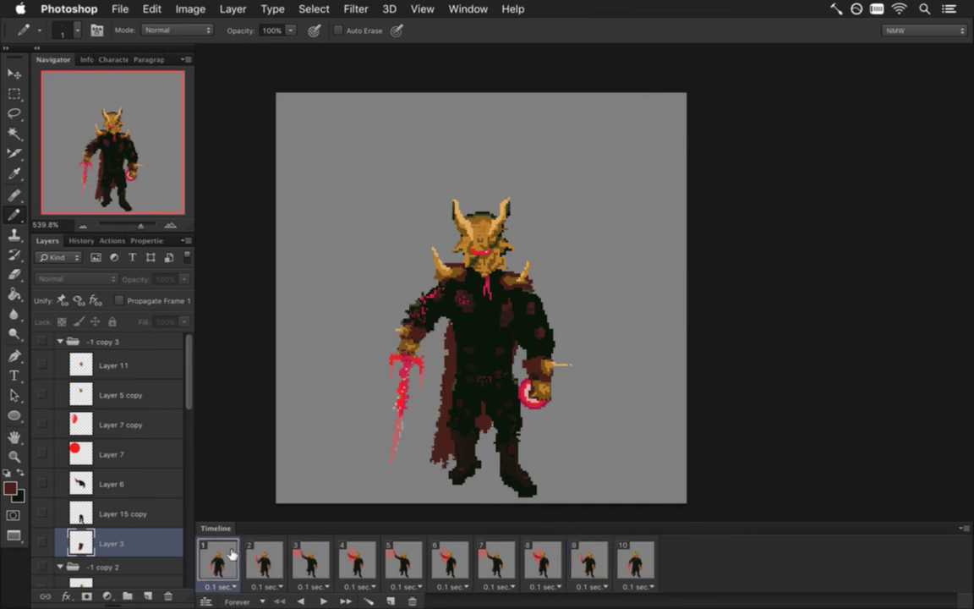
pyautogui.keyDown('shift'); pyautogui.click(626, 550); pyautogui.keyUp('shift')
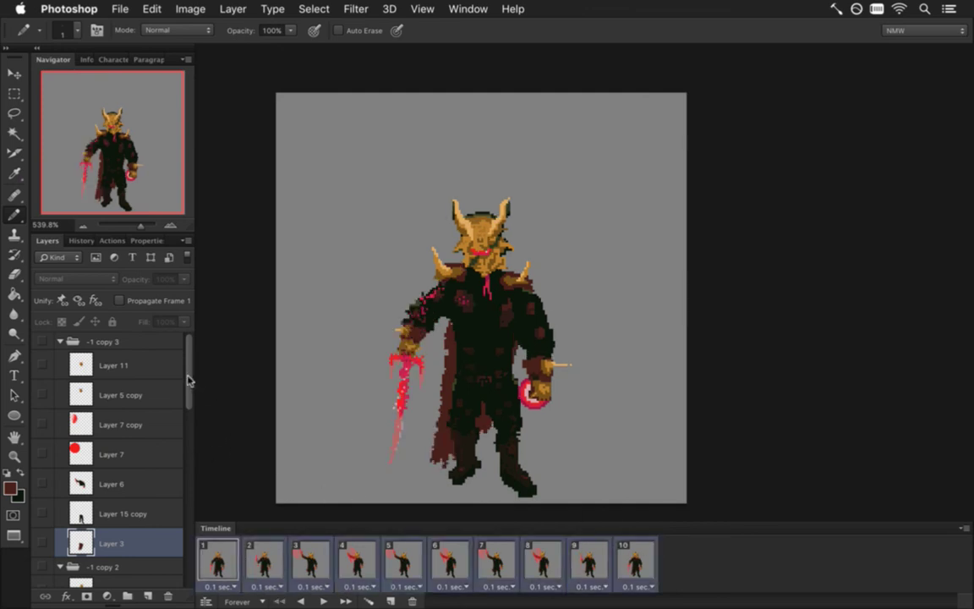
pyautogui.moveTo(190, 381); pyautogui.dragTo(175, 573)
pyautogui.click(43, 572)
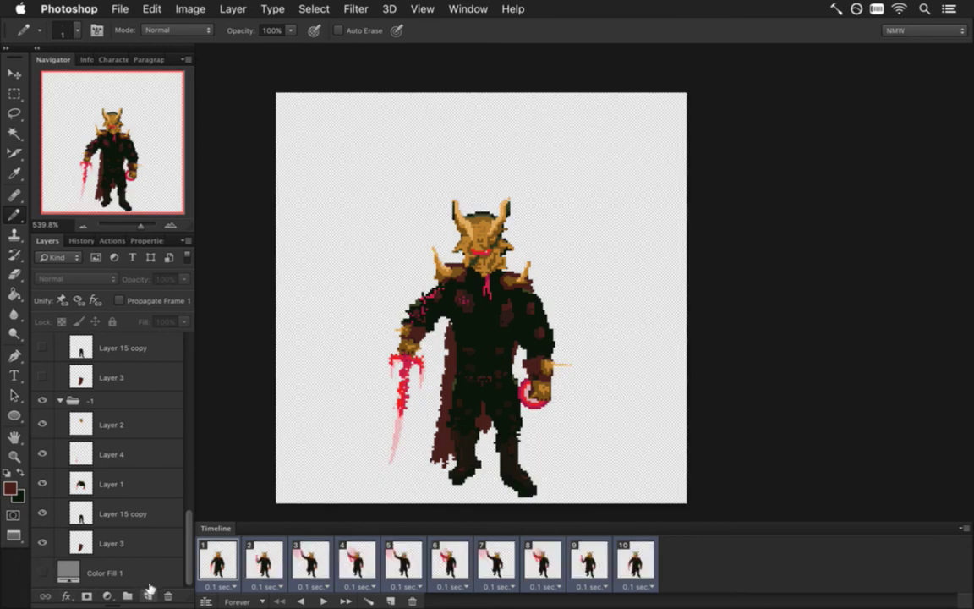
# Step: Render all frames as the PNG image sequence MetatronMelee.png at 200 x 200 and 10 fps, replacing the existing sequence
pyautogui.press('super+alt+shift+r')
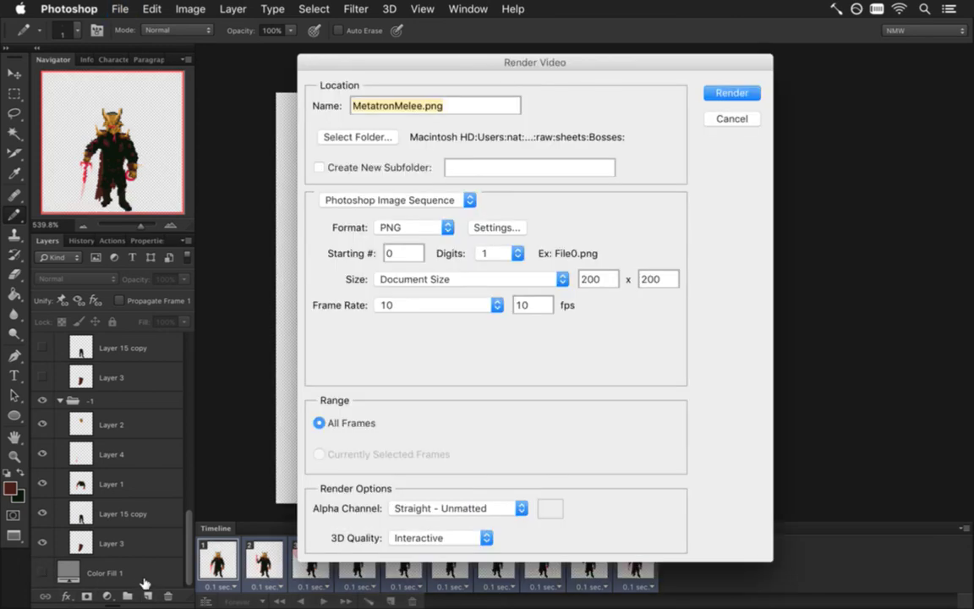
pyautogui.press('Return')
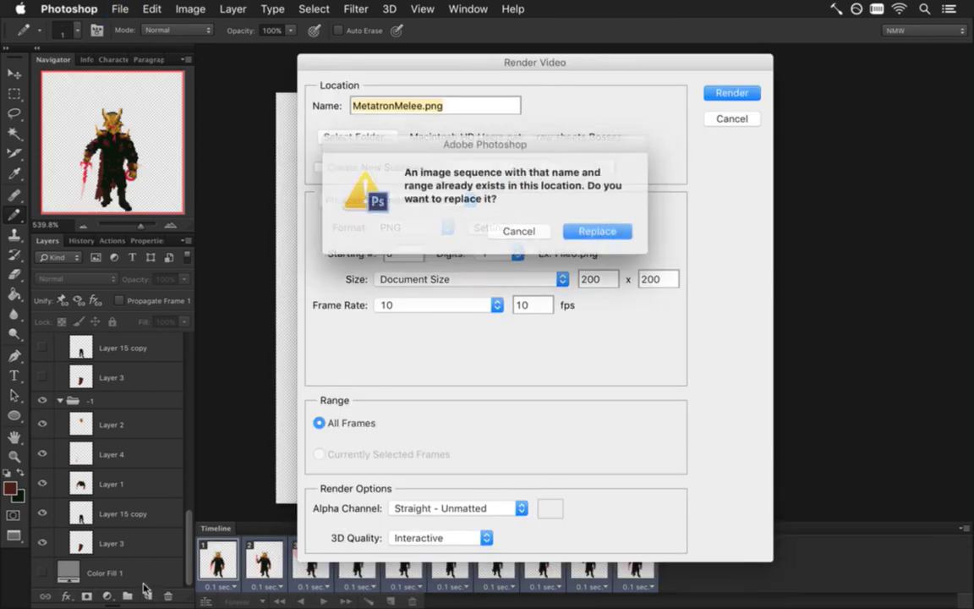
pyautogui.press('Return')
# Step: Switch to Terminal, check the repository's status with gs, and add the newly rendered MetatronMelee images with git addall
pyautogui.press('super+Tab')
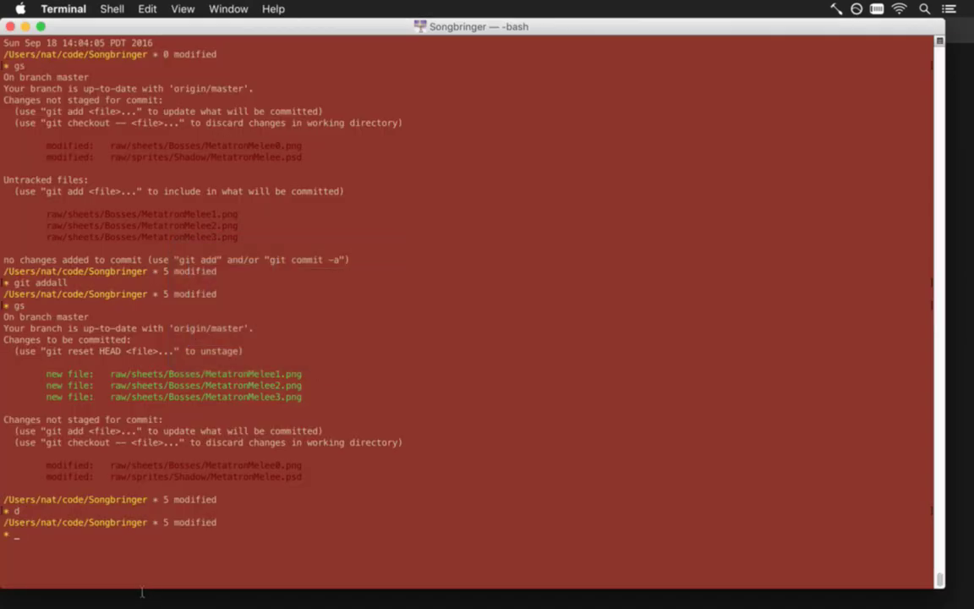
pyautogui.write('gs')
pyautogui.press('Return')
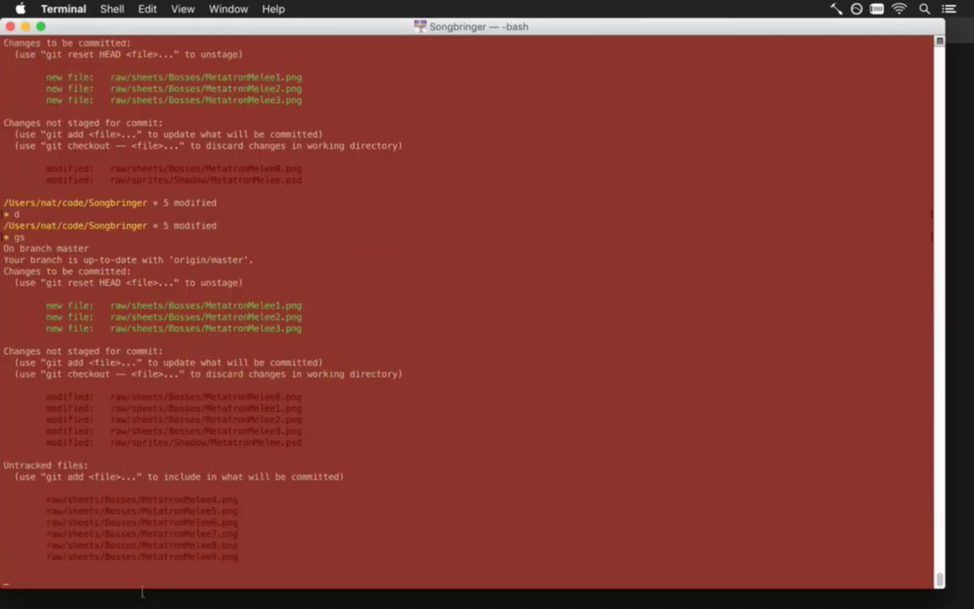
pyautogui.write('git addall')
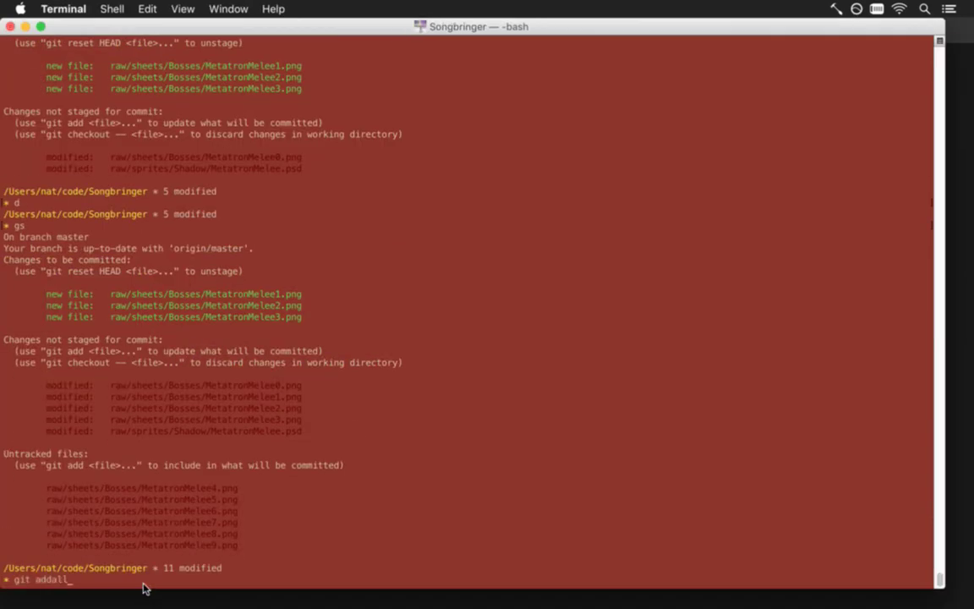
pyautogui.press('Return')
pyautogui.press('super+Tab')
pyautogui.press('super+Tab')
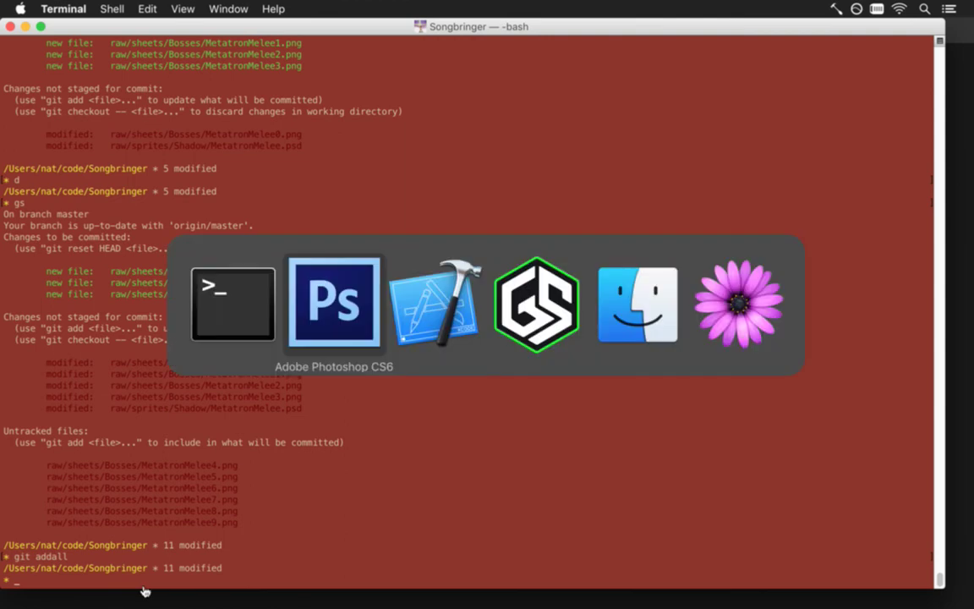